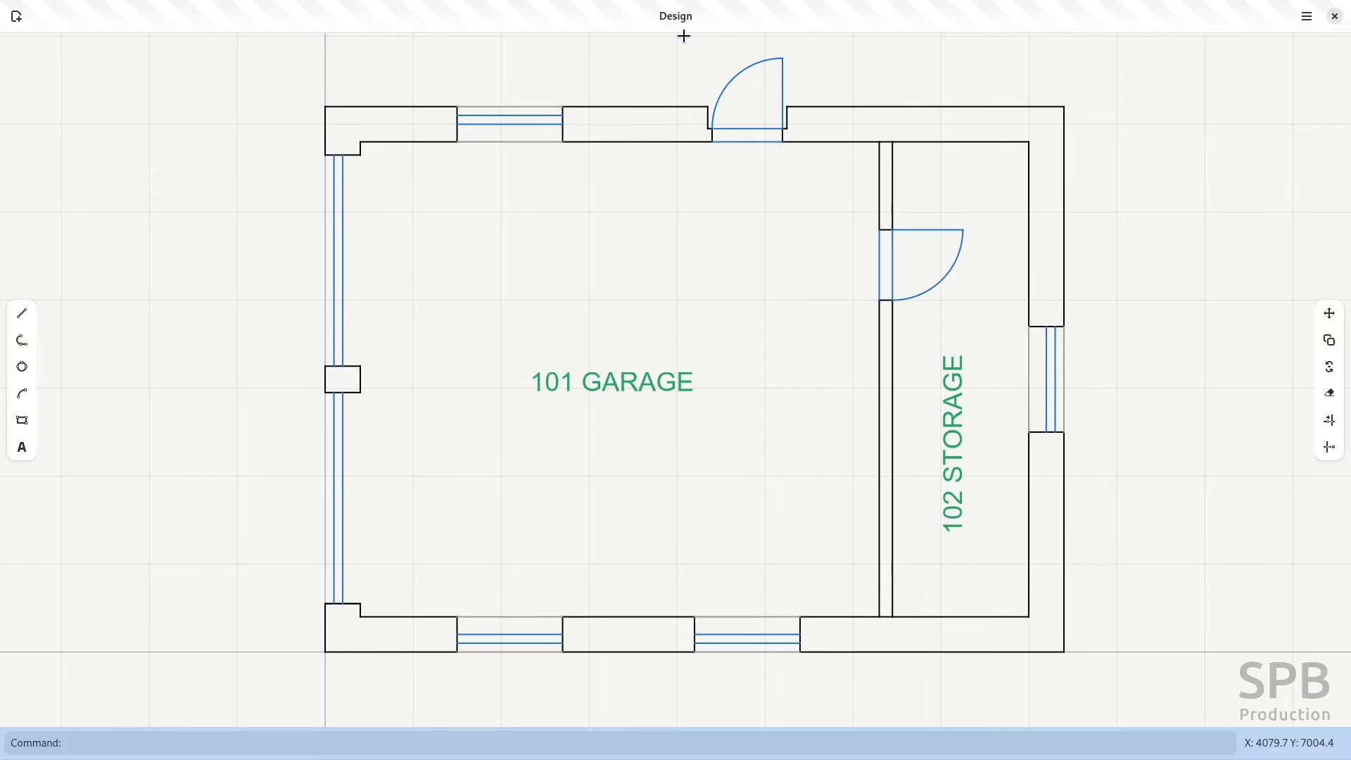
# - Check the program's version in its About information and close it
pyautogui.click(1307, 16)
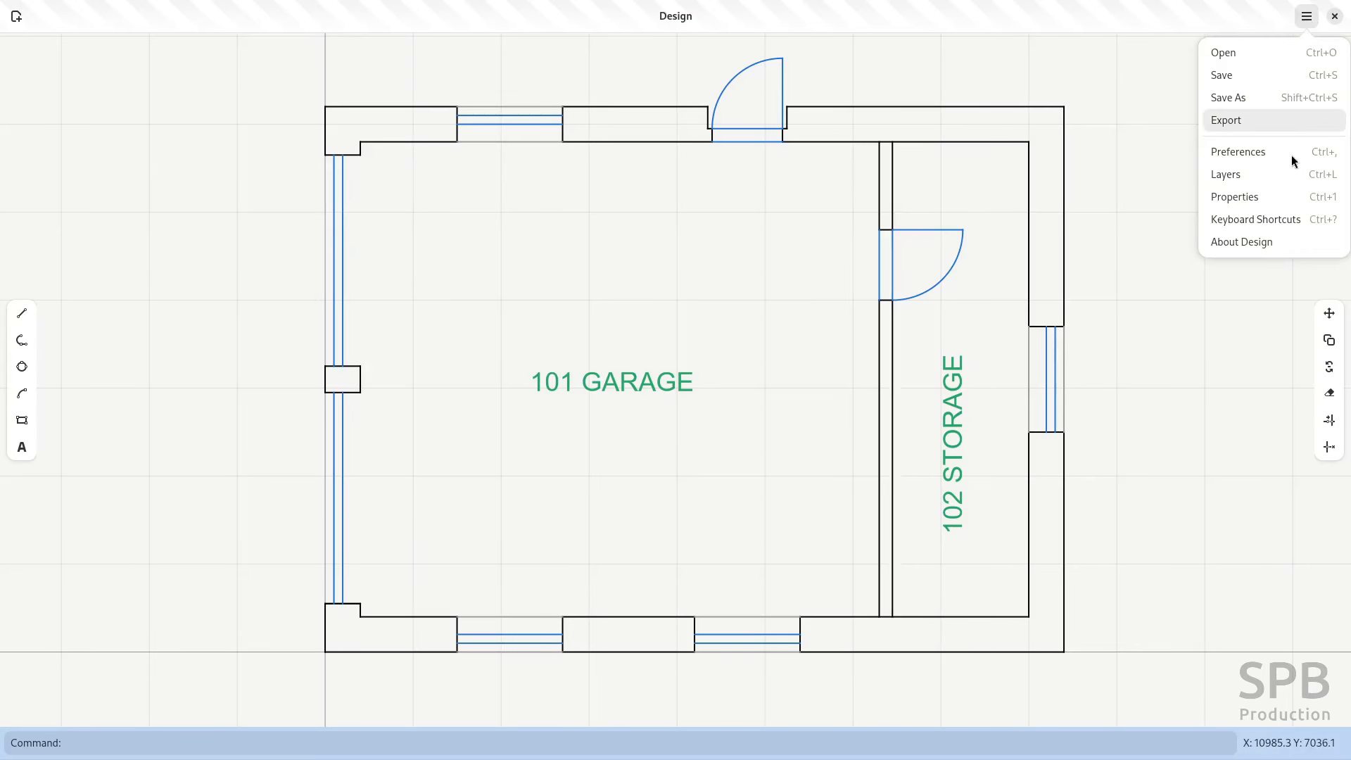
pyautogui.click(1249, 237)
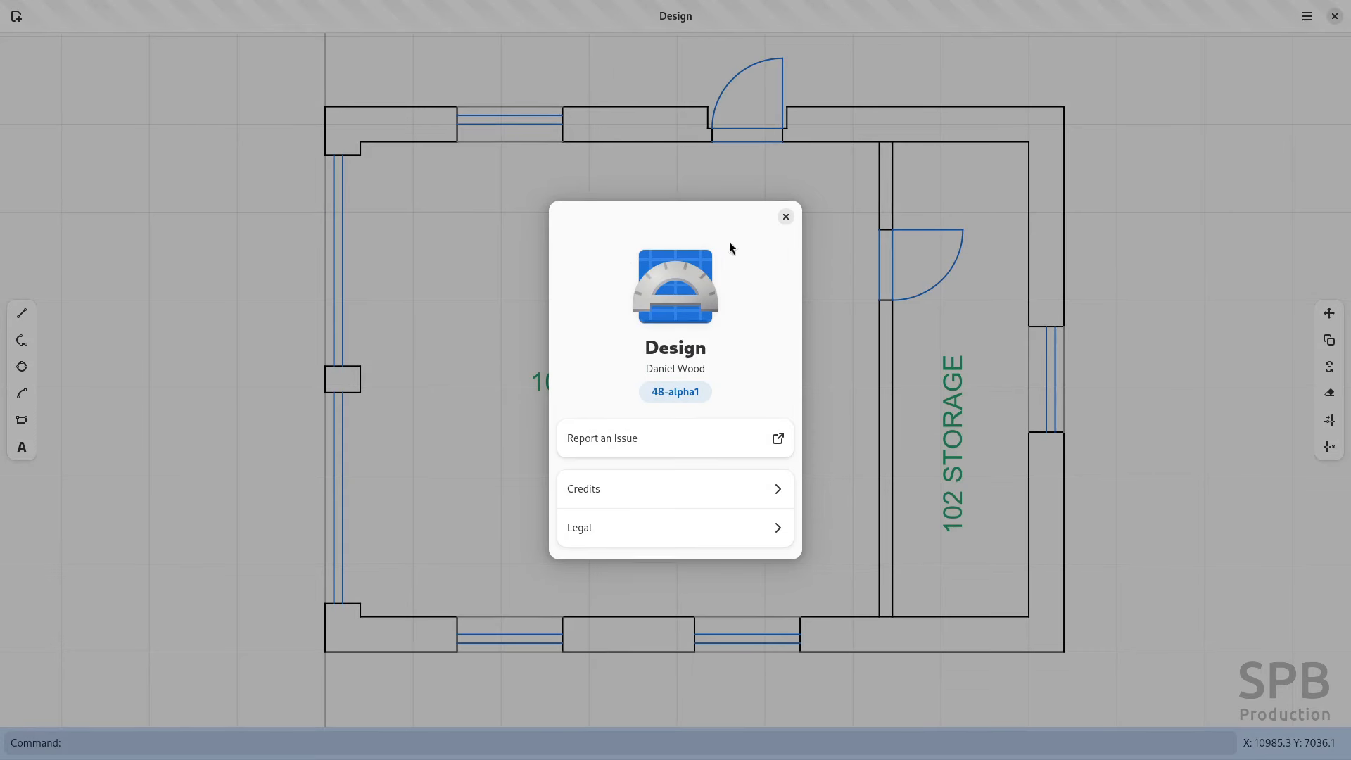
pyautogui.click(678, 392)
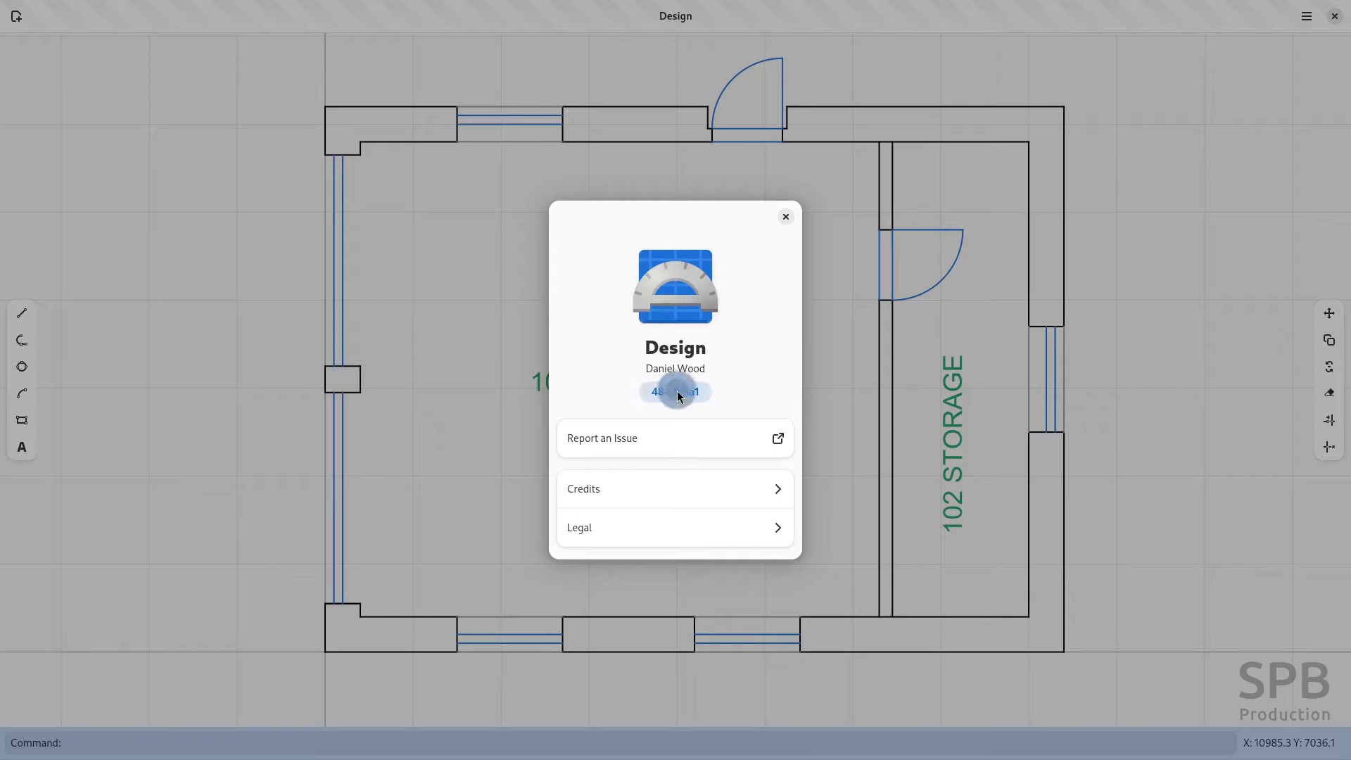
pyautogui.click(786, 217)
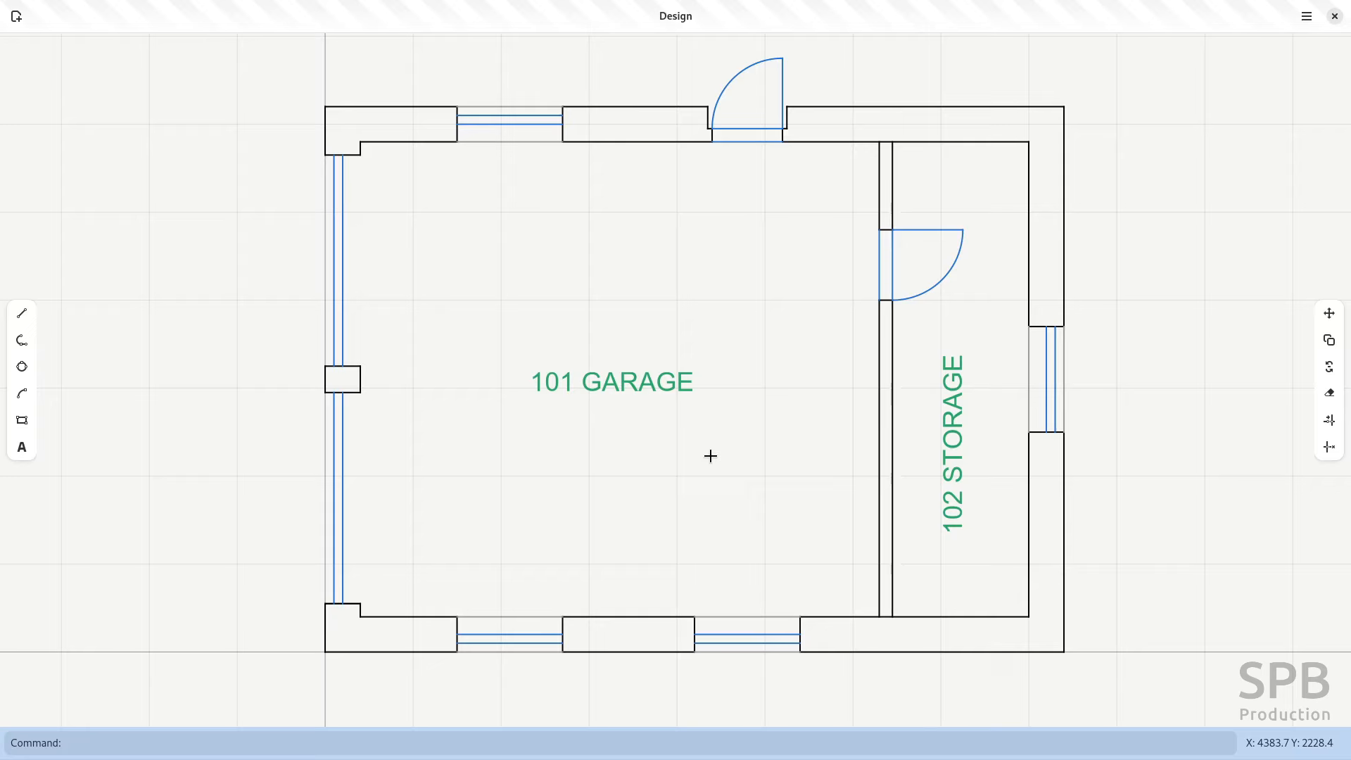
# - Switch to the PDF viewer to review the garage floor plan reference, and return to the Design drawing
pyautogui.click(686, 146)
pyautogui.hotkey('alt', 'Tab')
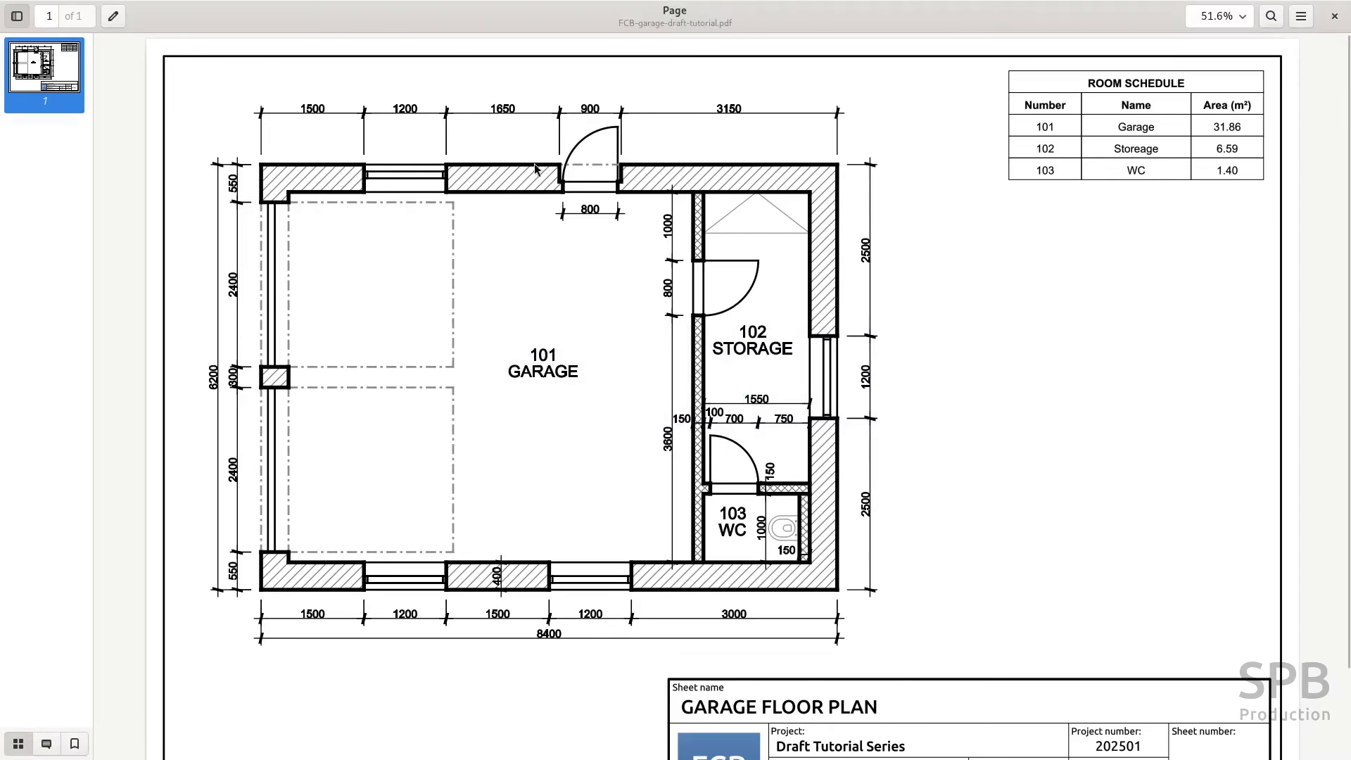
pyautogui.click(550, 403)
pyautogui.hotkey('alt', 'Tab')
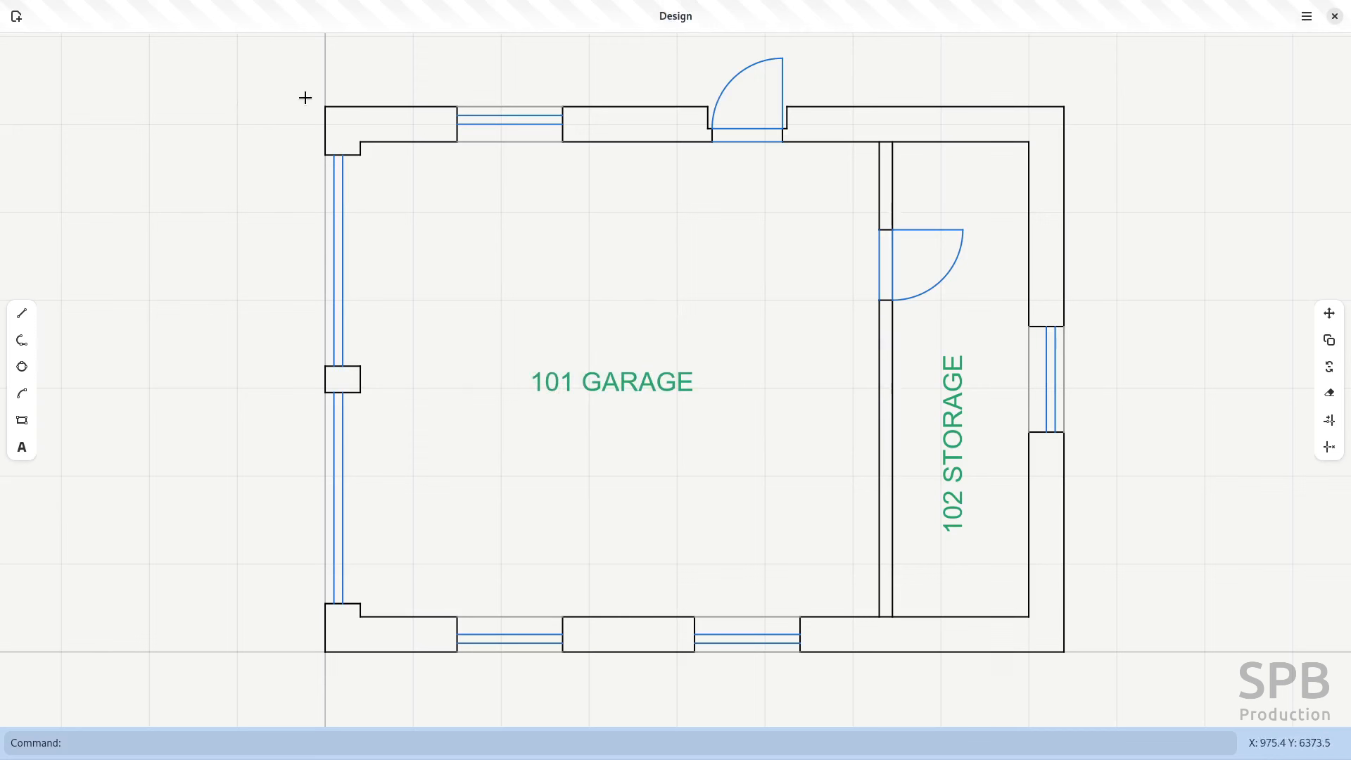
# - Create a new blank drawing and close the design_floor_plan drawing
pyautogui.click(15, 18)
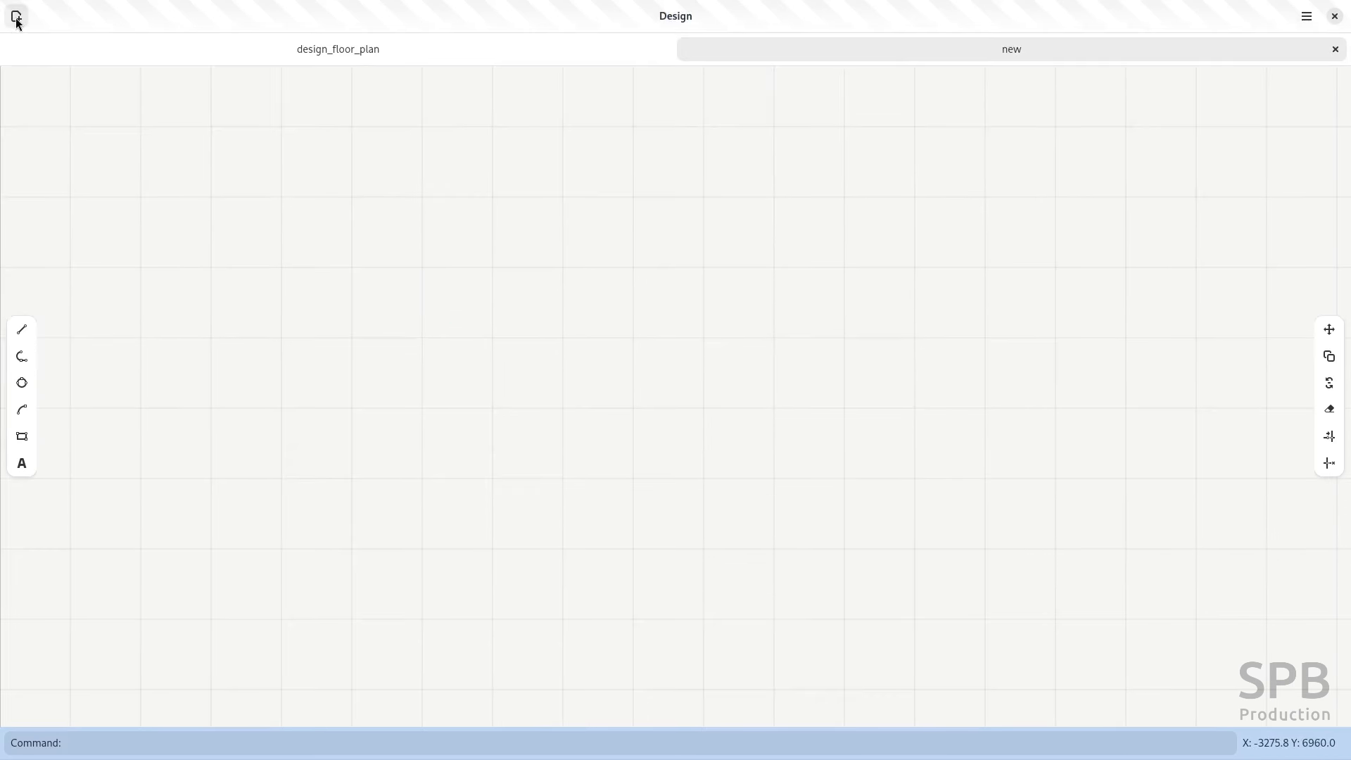
pyautogui.click(406, 52)
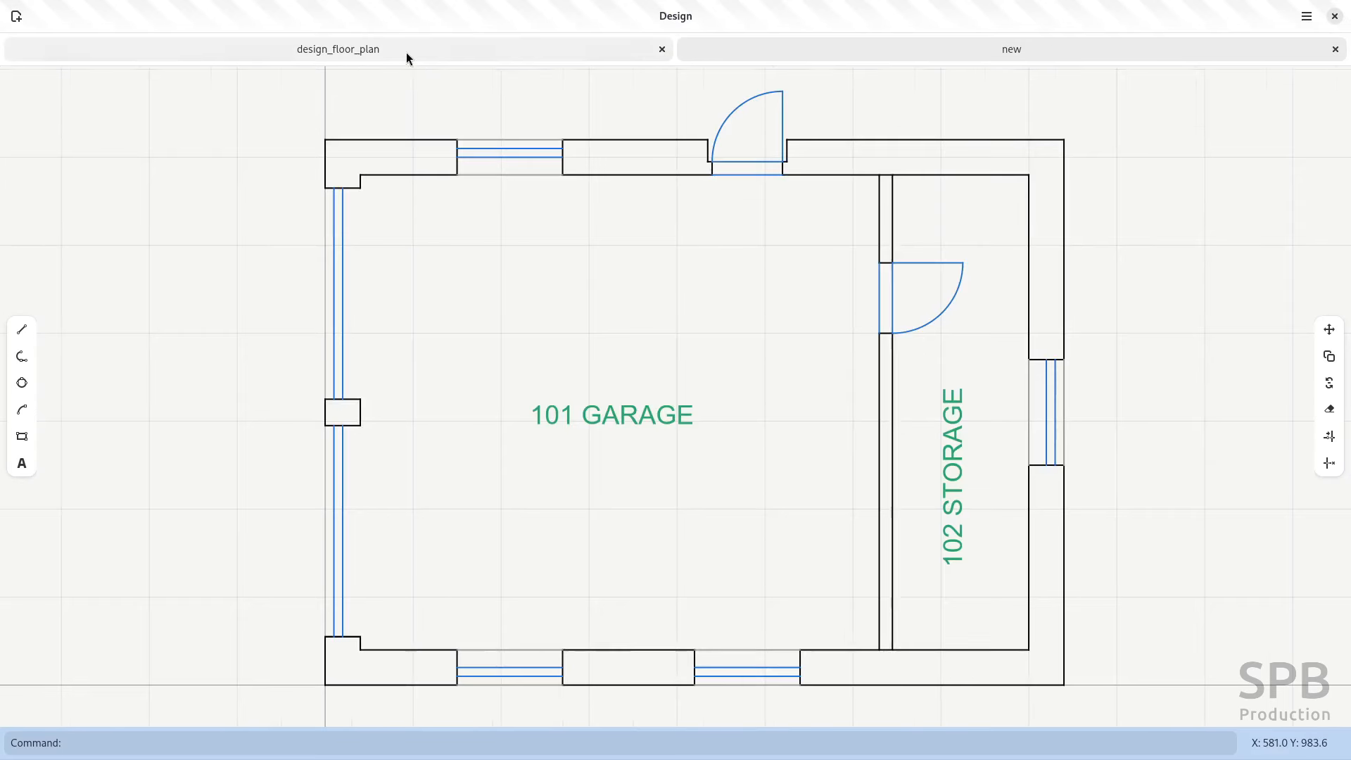
pyautogui.click(935, 47)
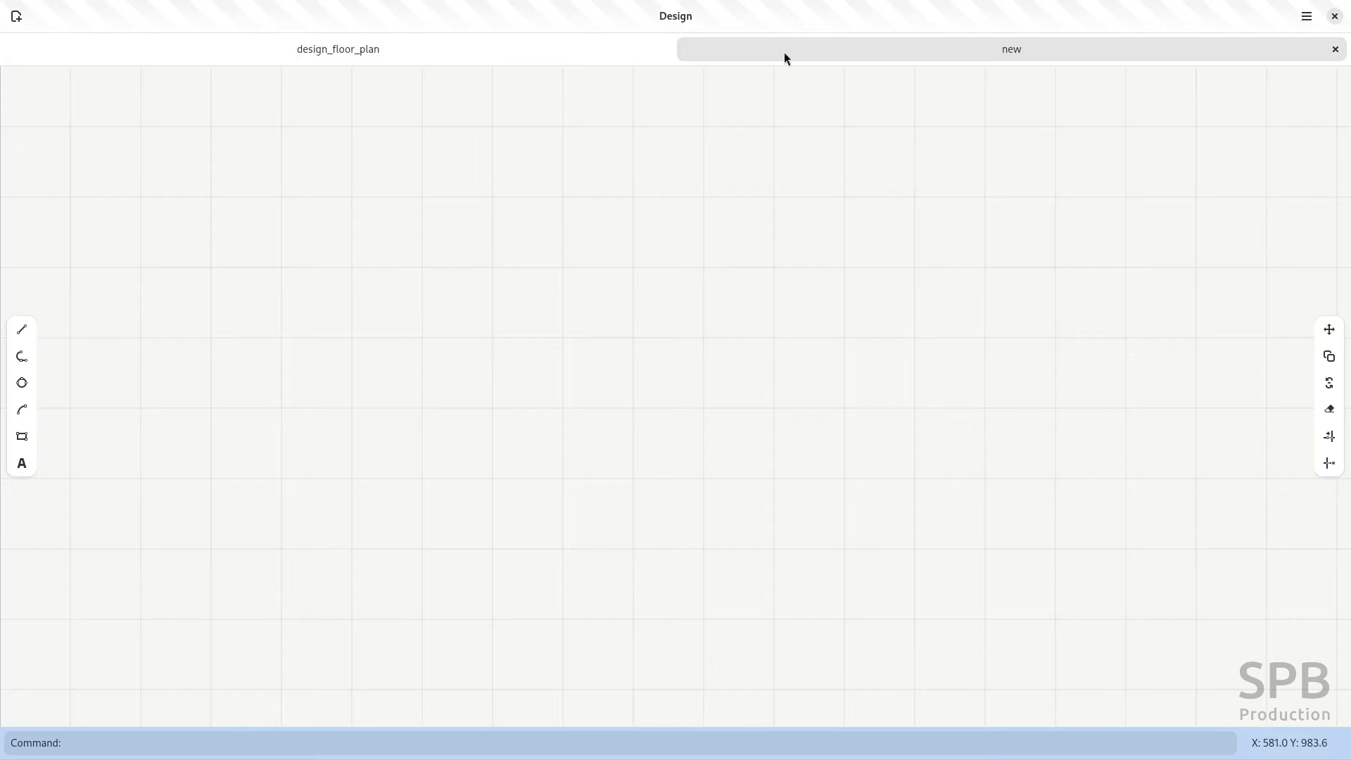
pyautogui.click(571, 48)
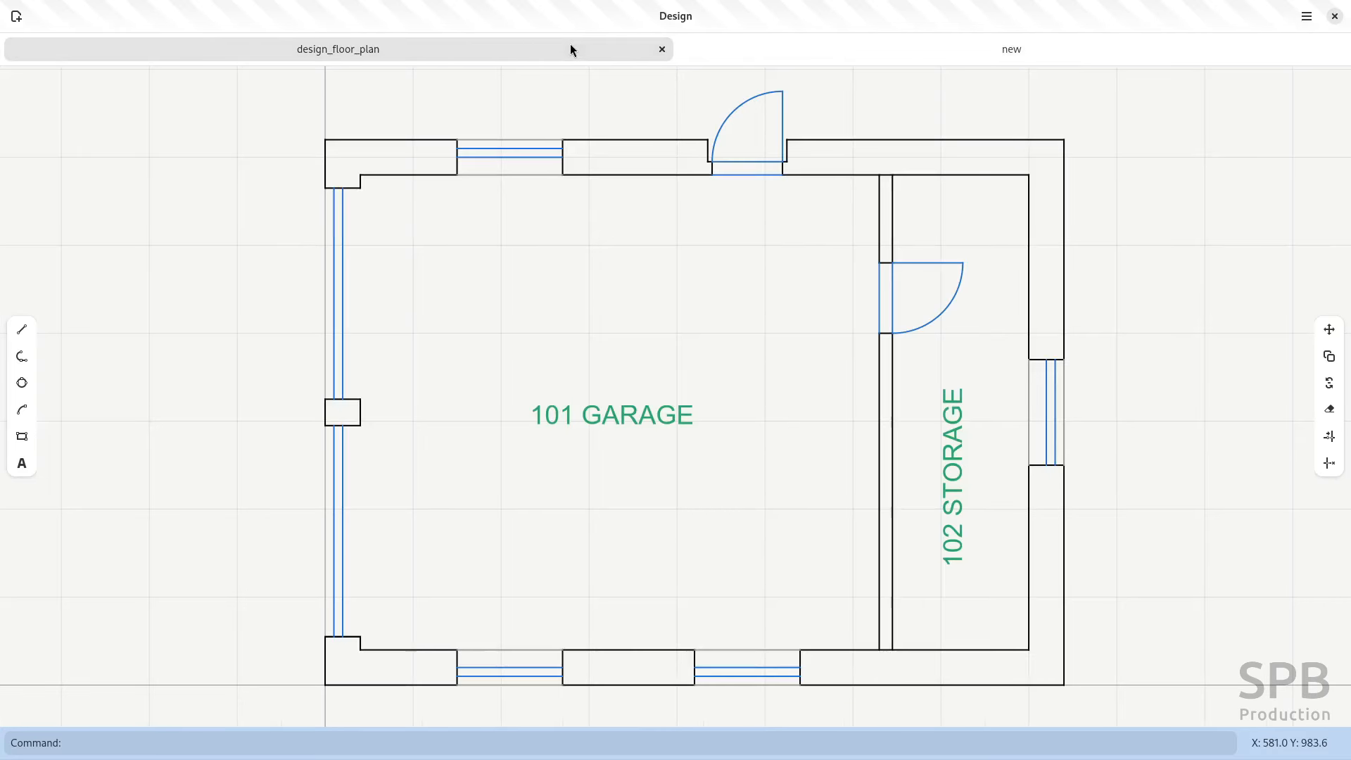
pyautogui.click(661, 48)
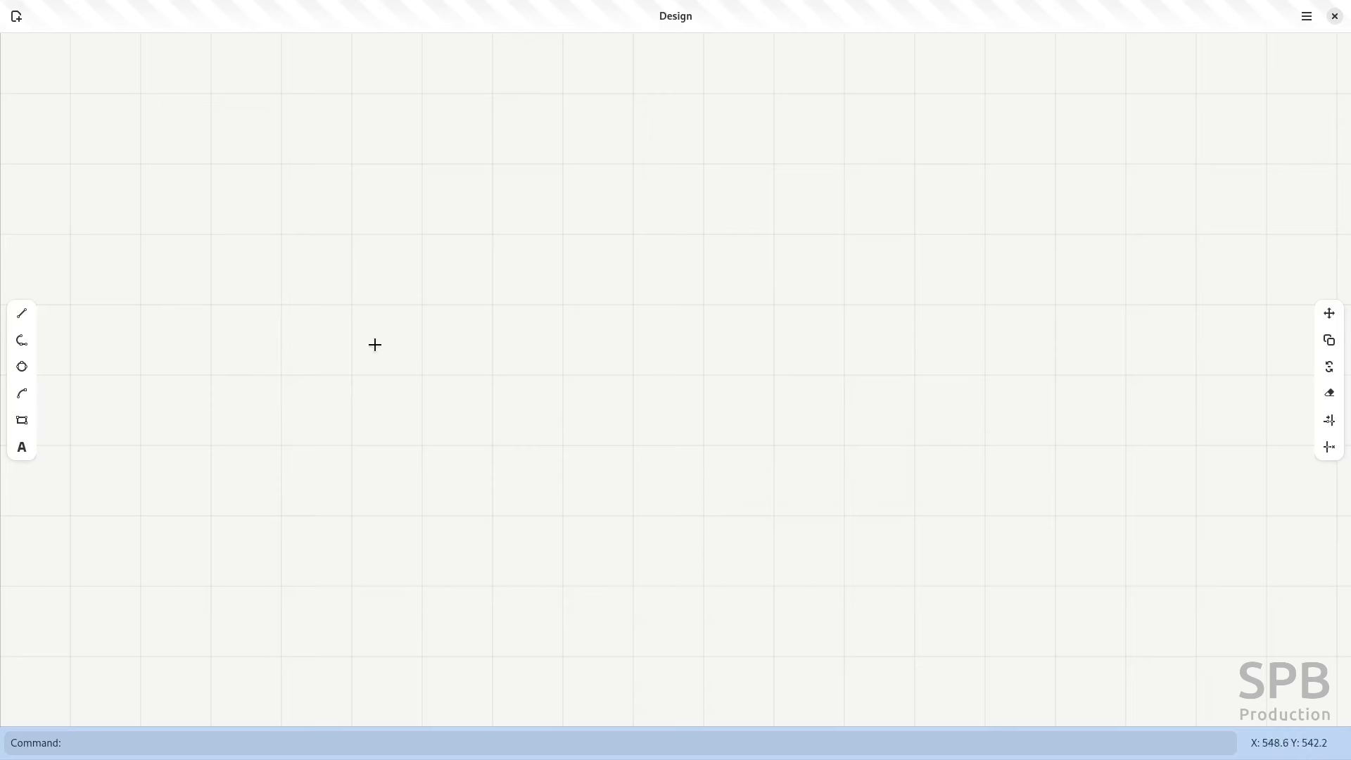
pyautogui.click(23, 352)
pyautogui.click(1329, 399)
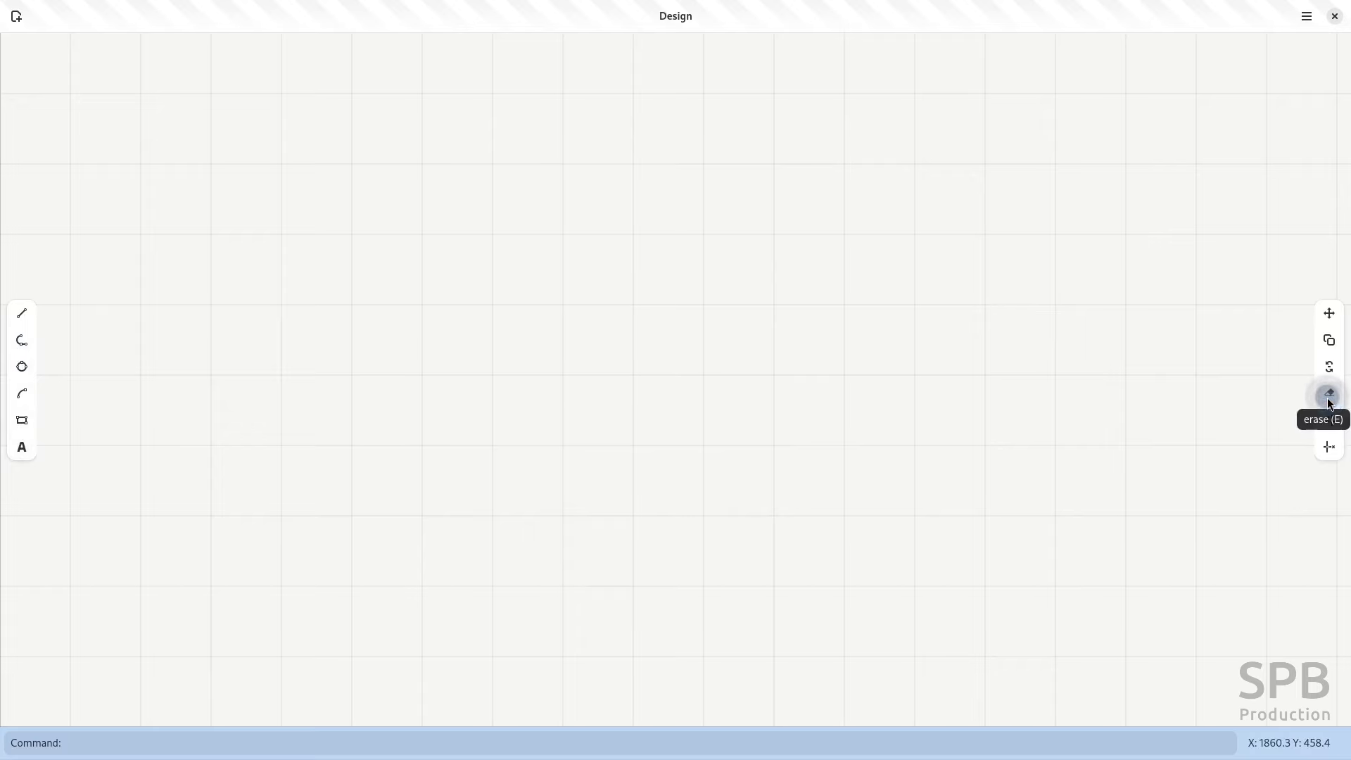
pyautogui.click(85, 743)
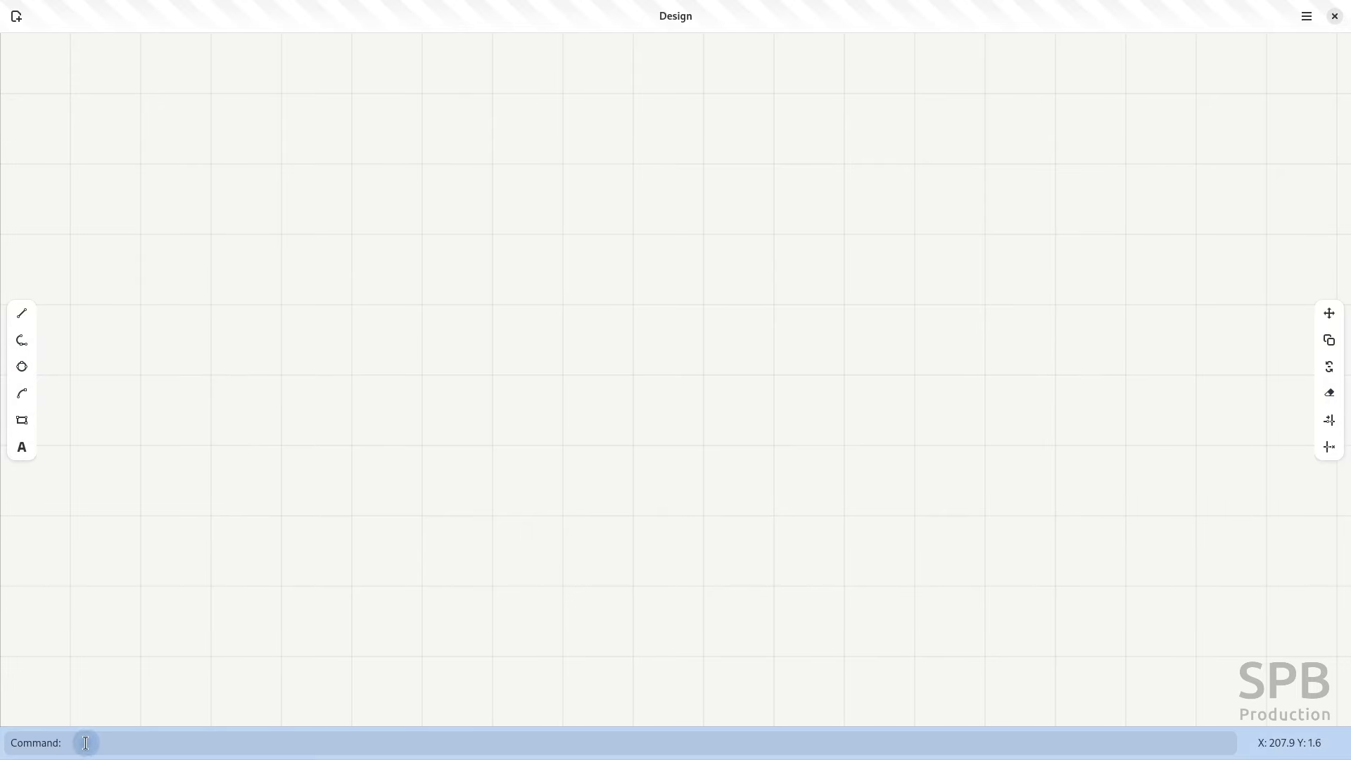
# - Turn off Draw Grid for the canvas in the preferences
pyautogui.click(1308, 19)
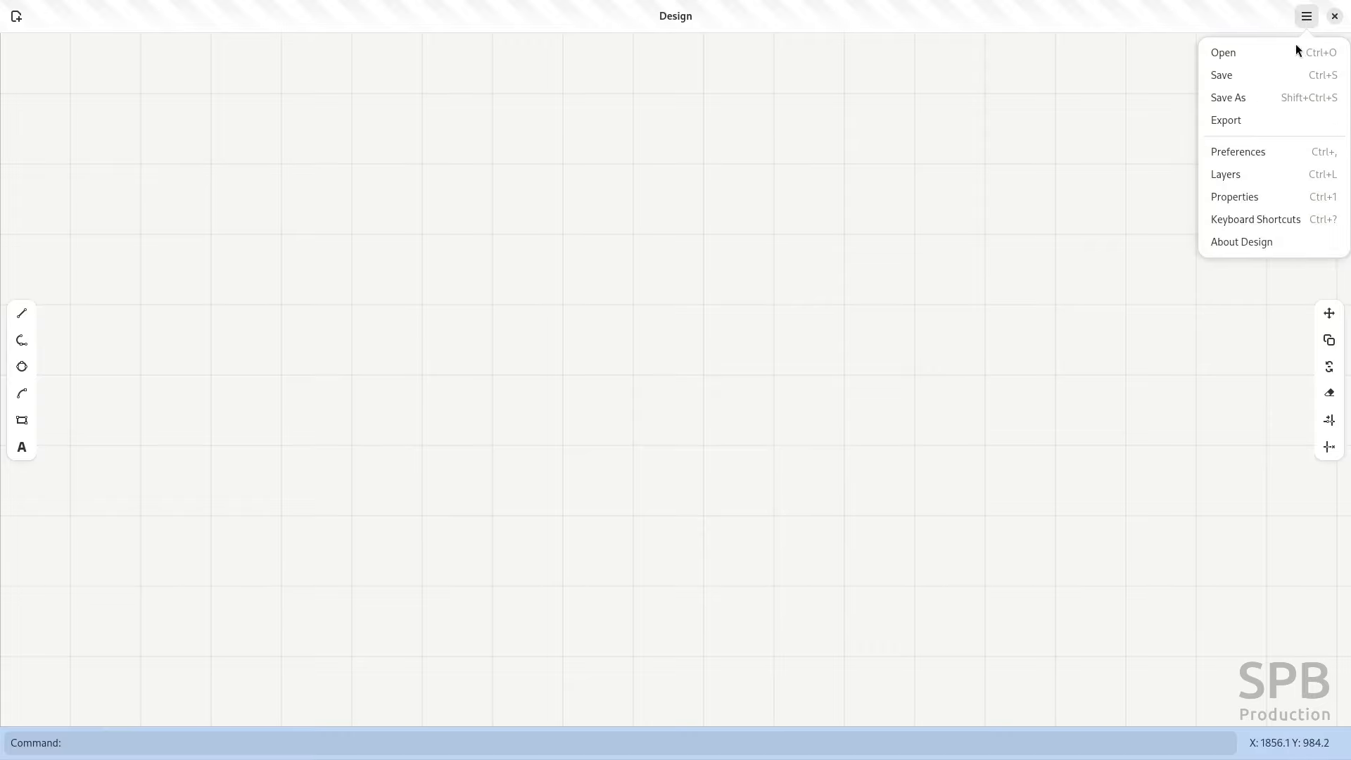
pyautogui.click(1259, 153)
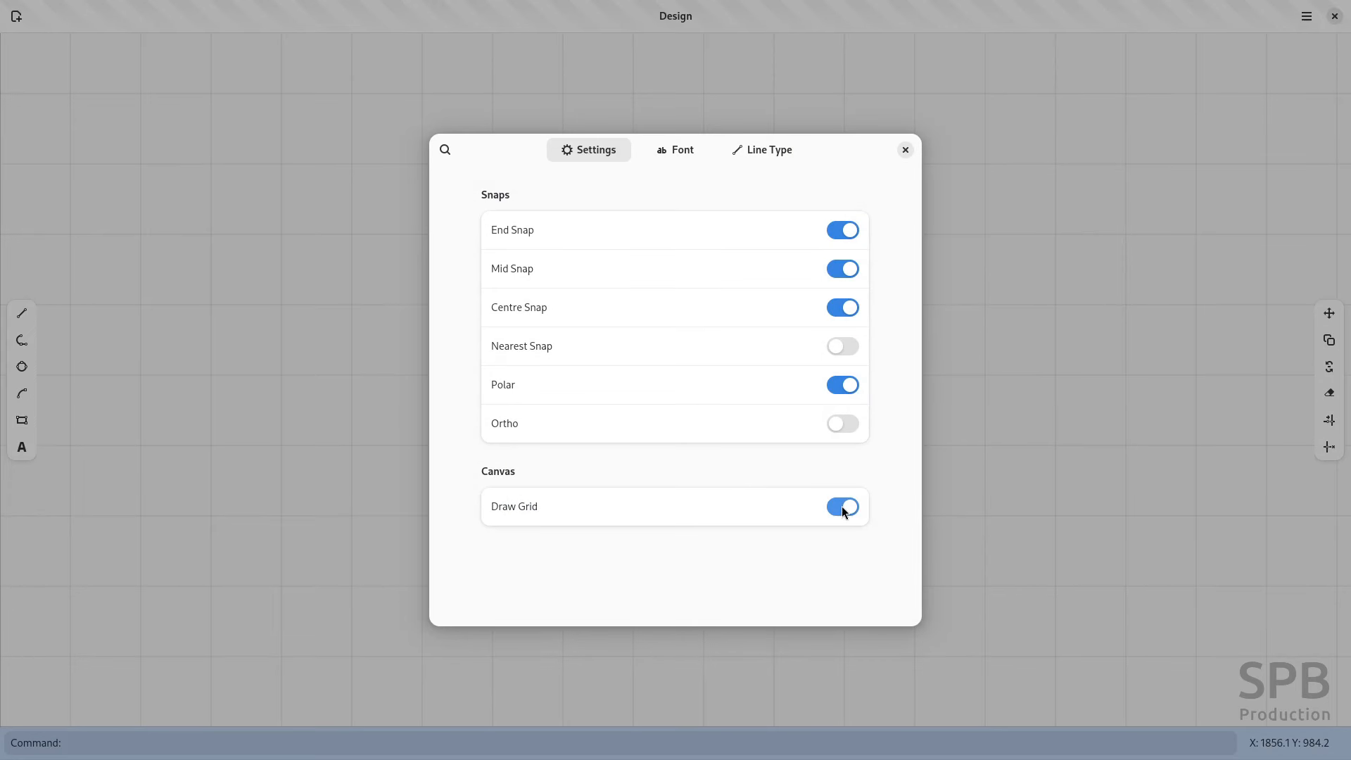
pyautogui.click(906, 151)
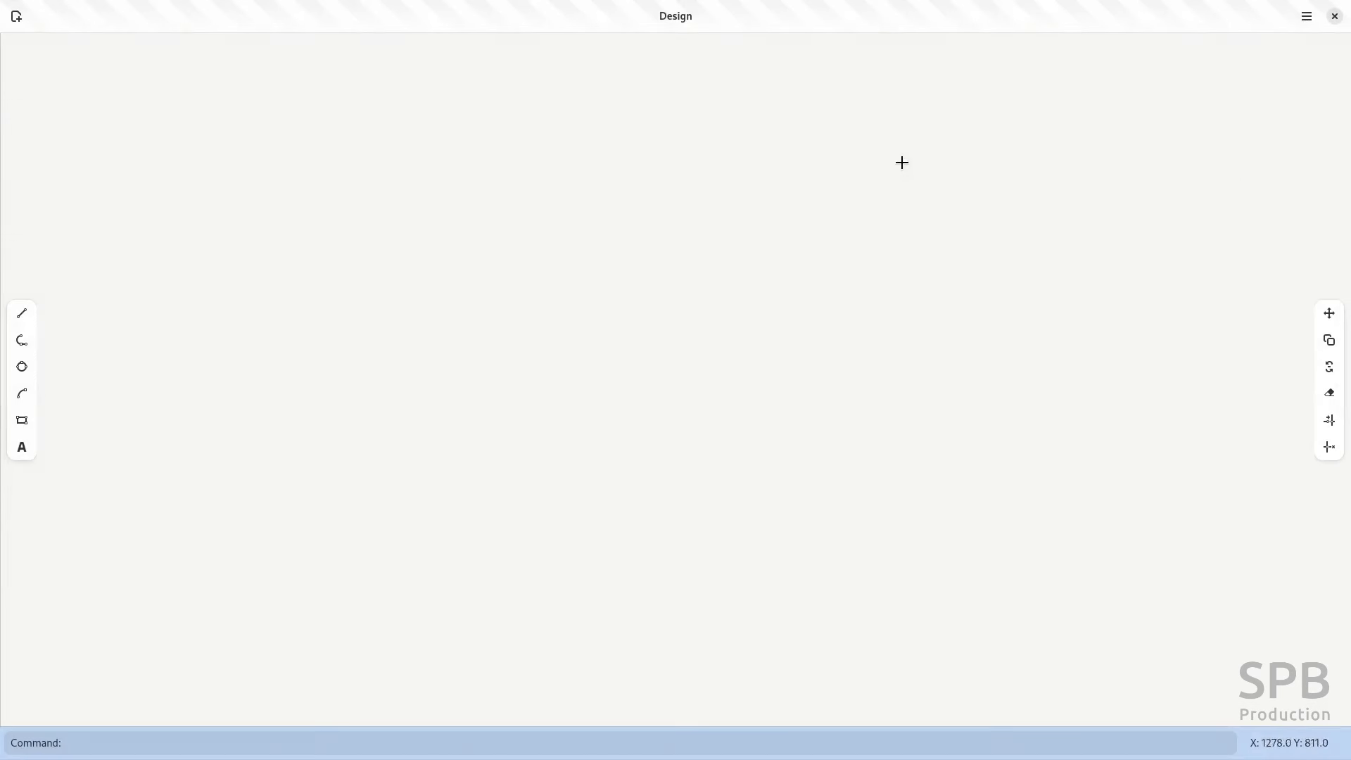
# - Add a new layer to the drawing and name it "walls cut"
pyautogui.click(1306, 18)
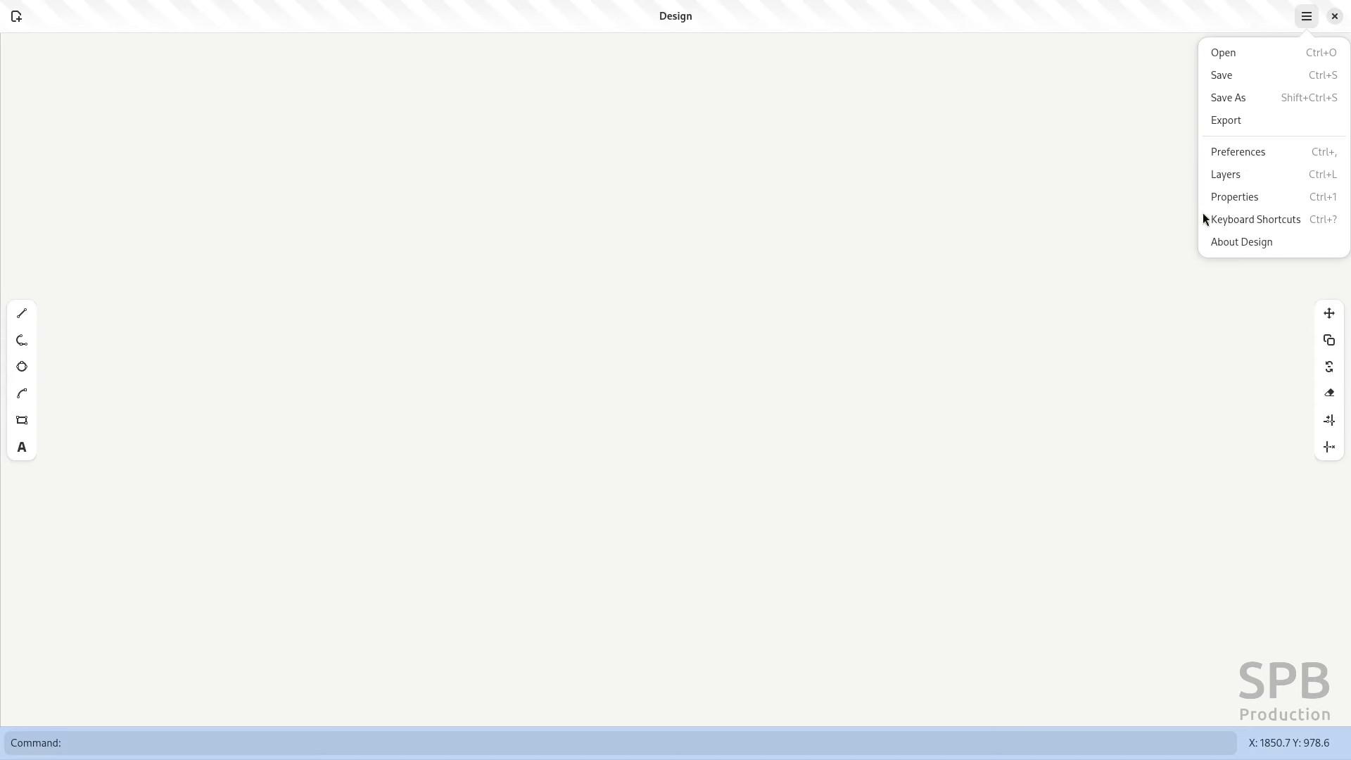
pyautogui.click(1236, 177)
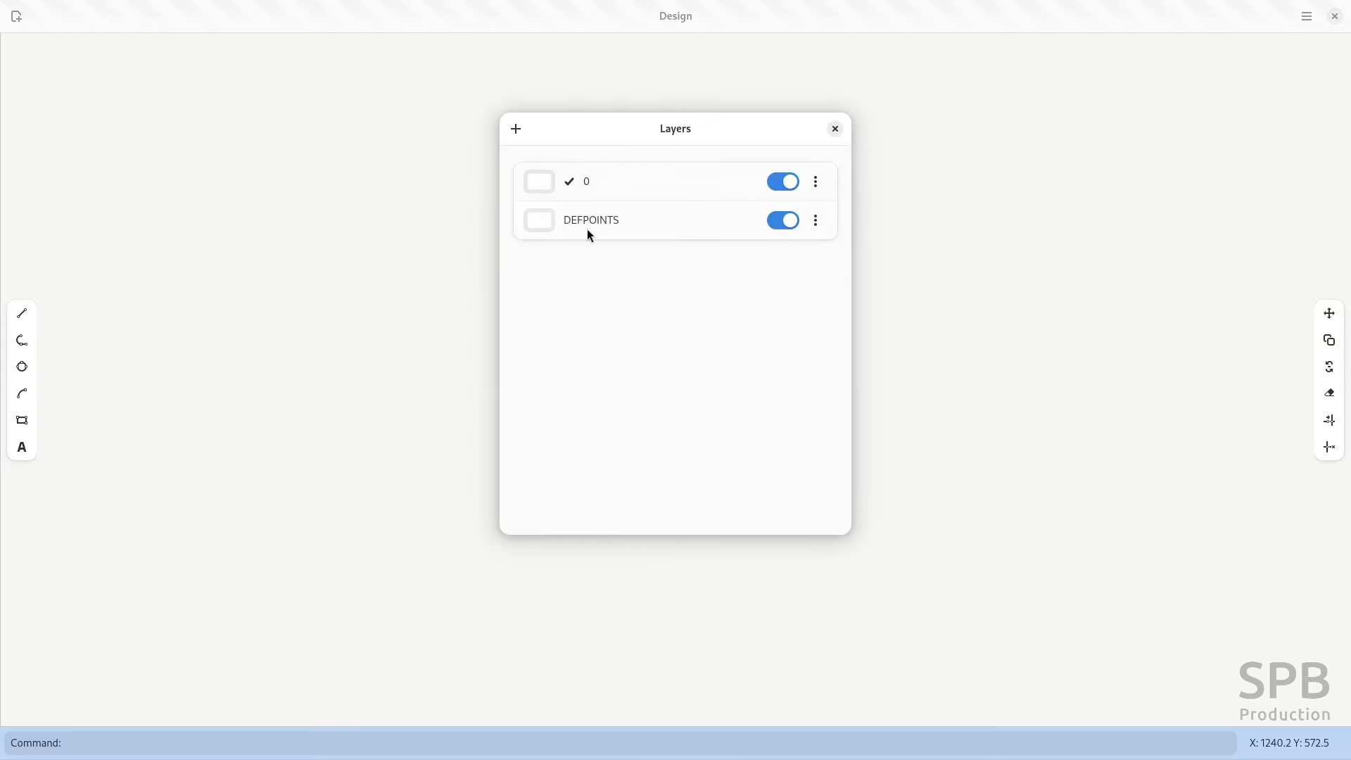
pyautogui.click(593, 183)
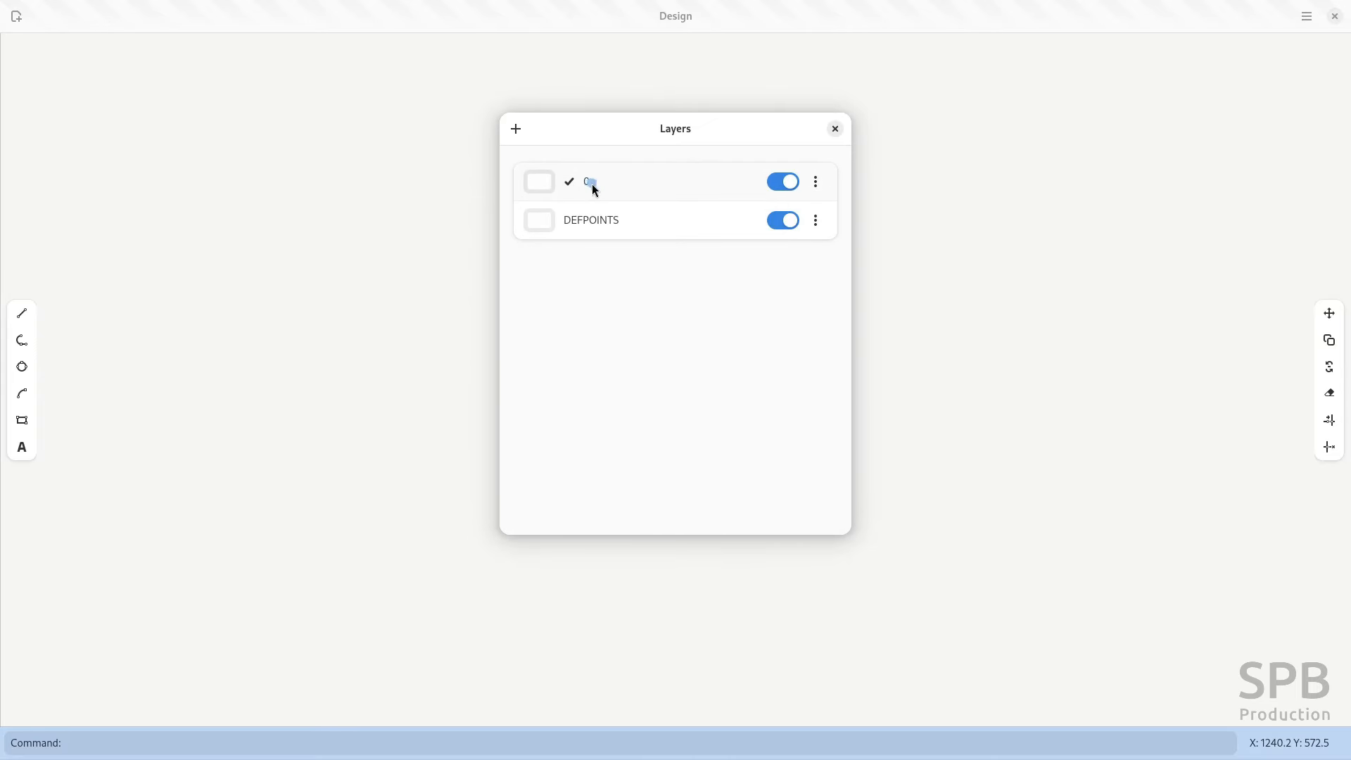
pyautogui.click(595, 223)
pyautogui.click(515, 130)
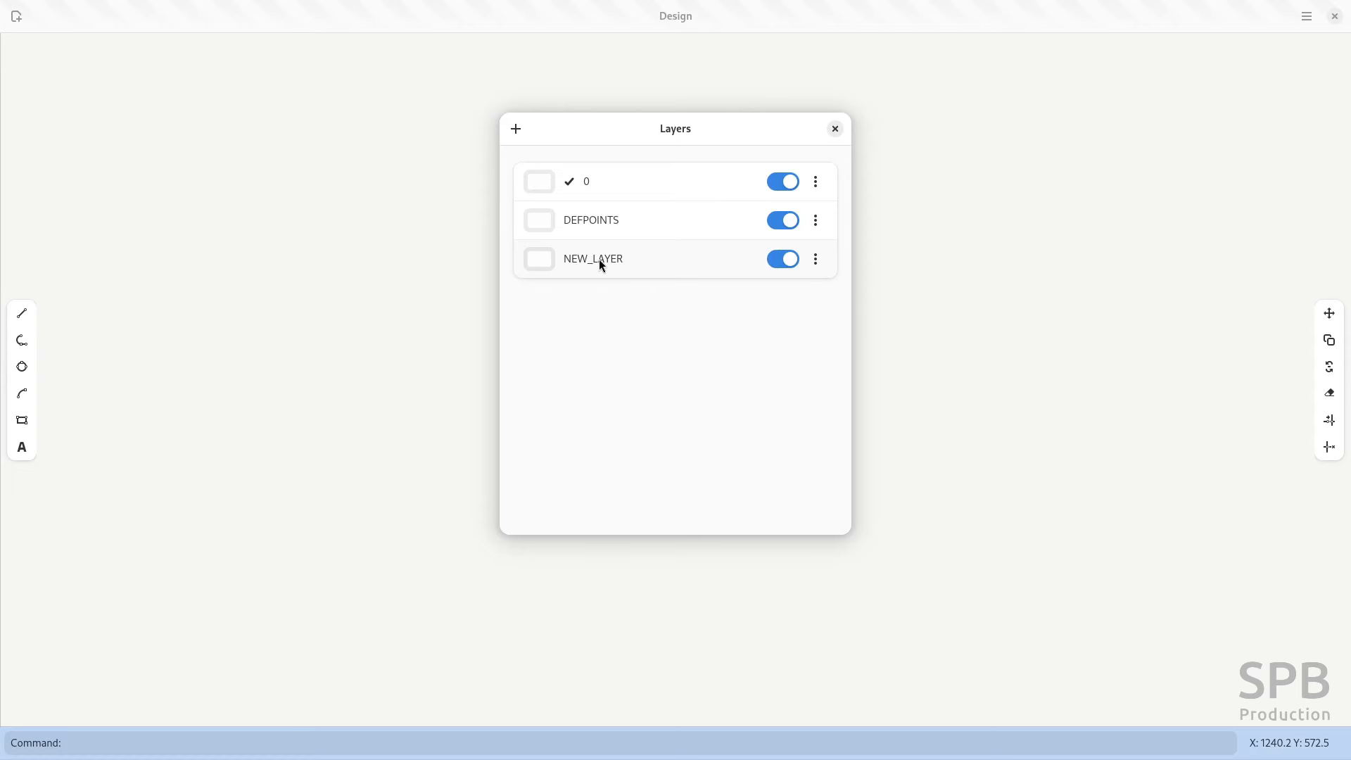
pyautogui.click(815, 258)
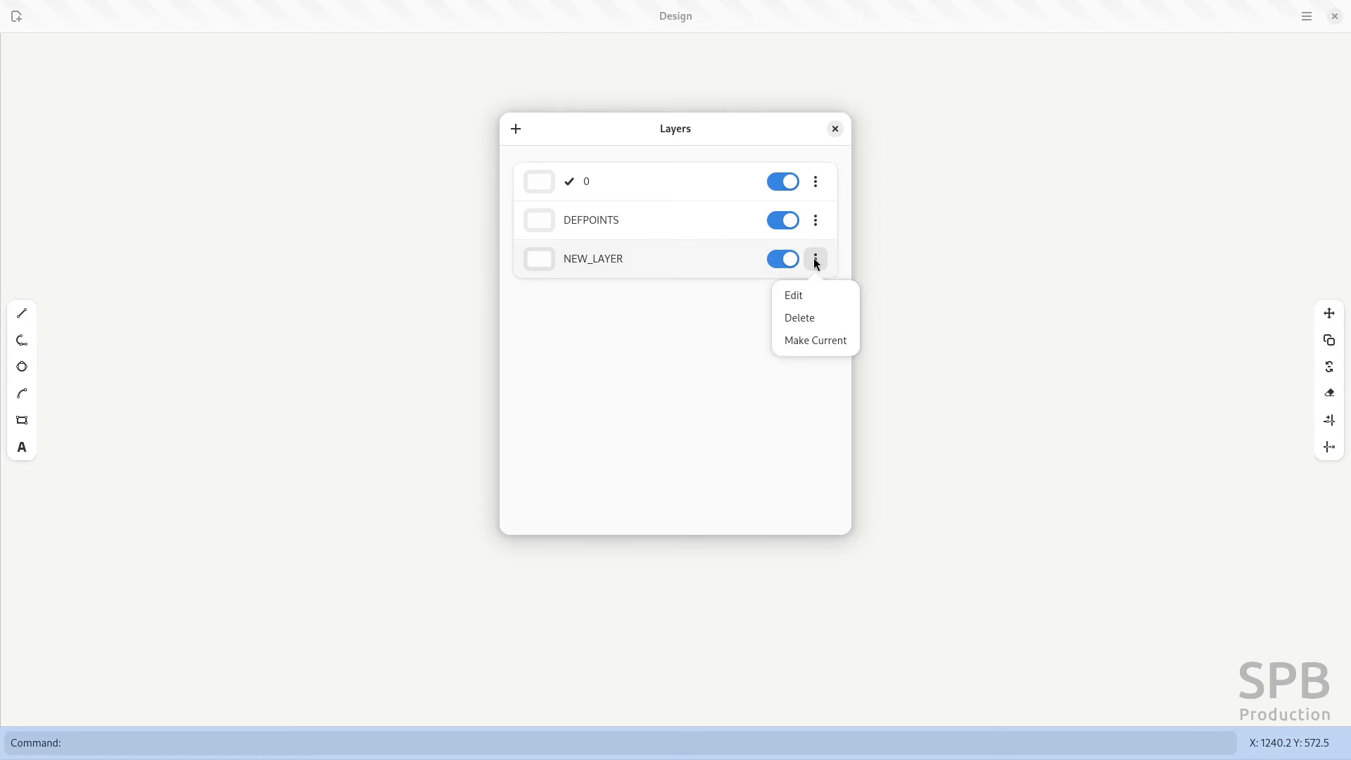
pyautogui.click(804, 296)
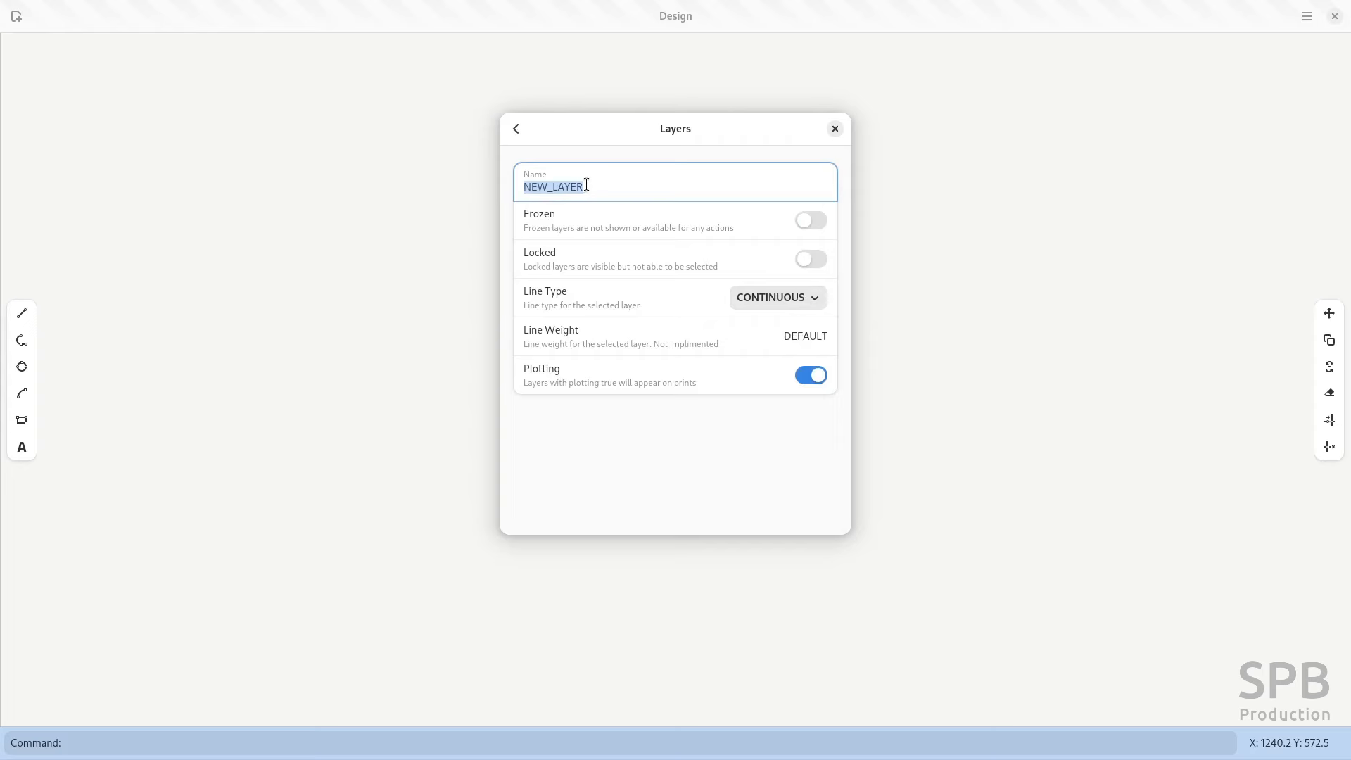
pyautogui.write('walls cut')
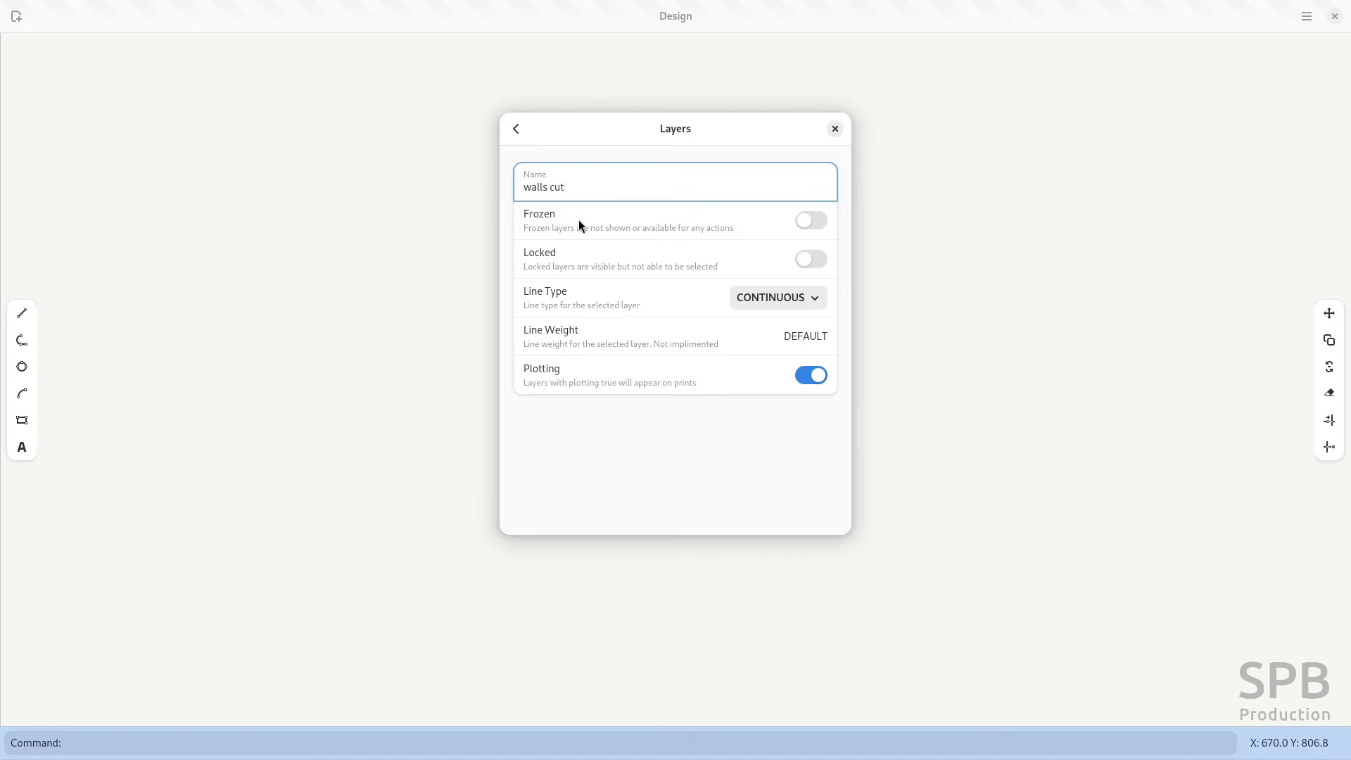
pyautogui.press('Tab')
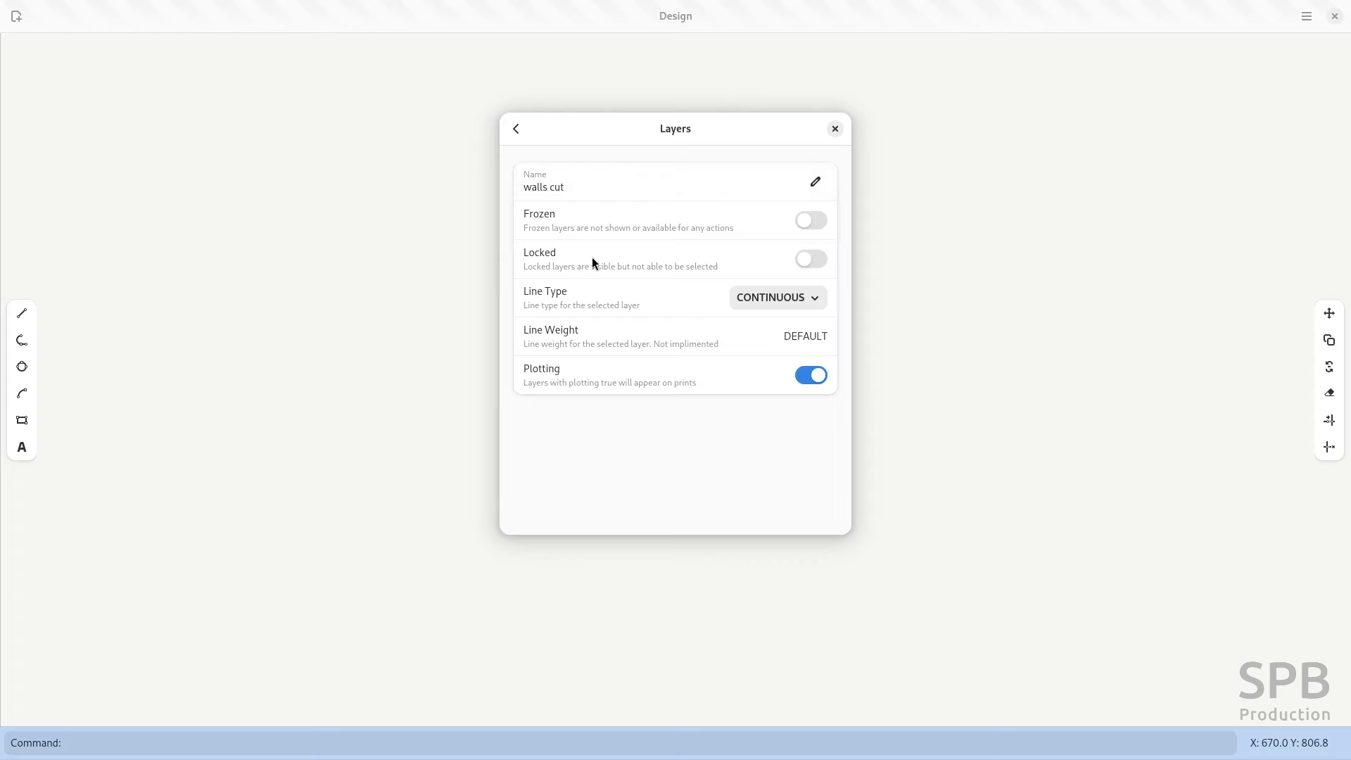
# - Keep the CONTINUOUS line type for the walls cut layer and set its colour to black
pyautogui.click(815, 296)
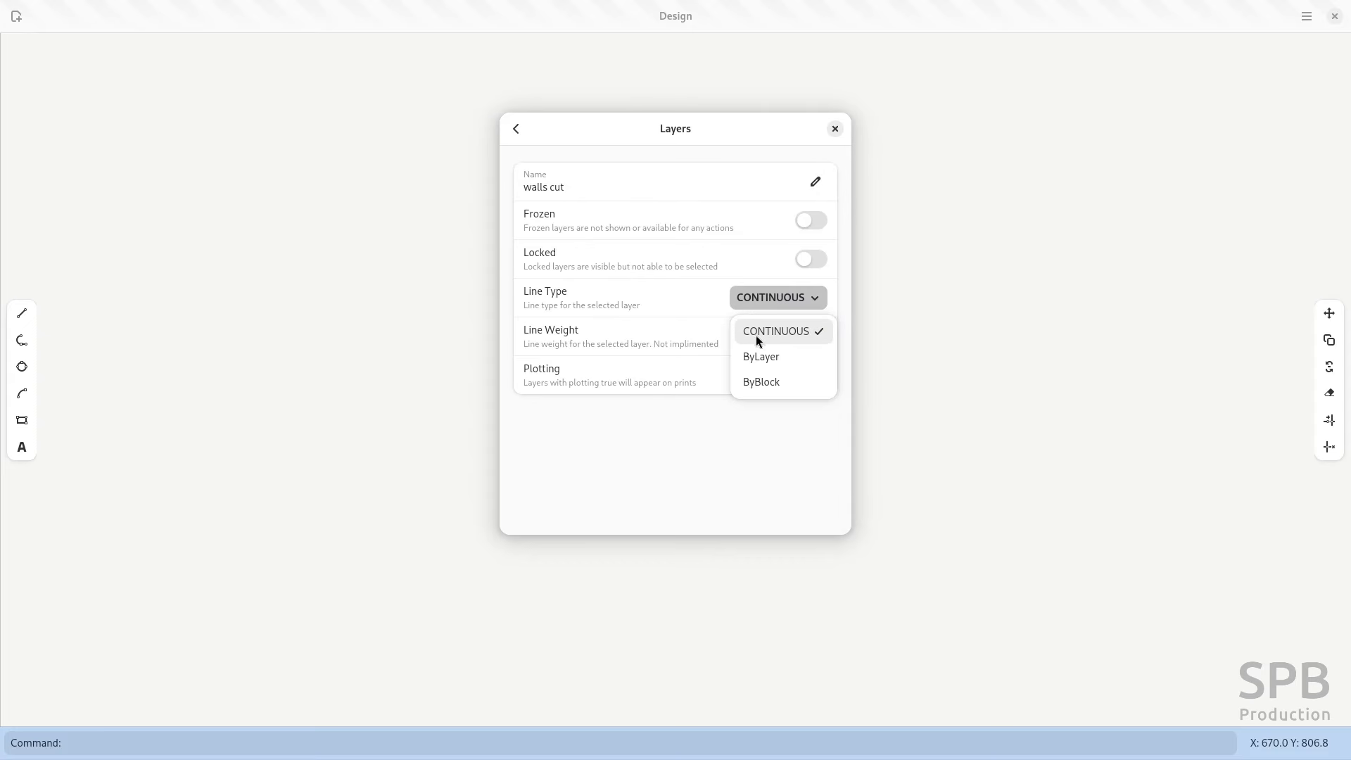
pyautogui.click(697, 303)
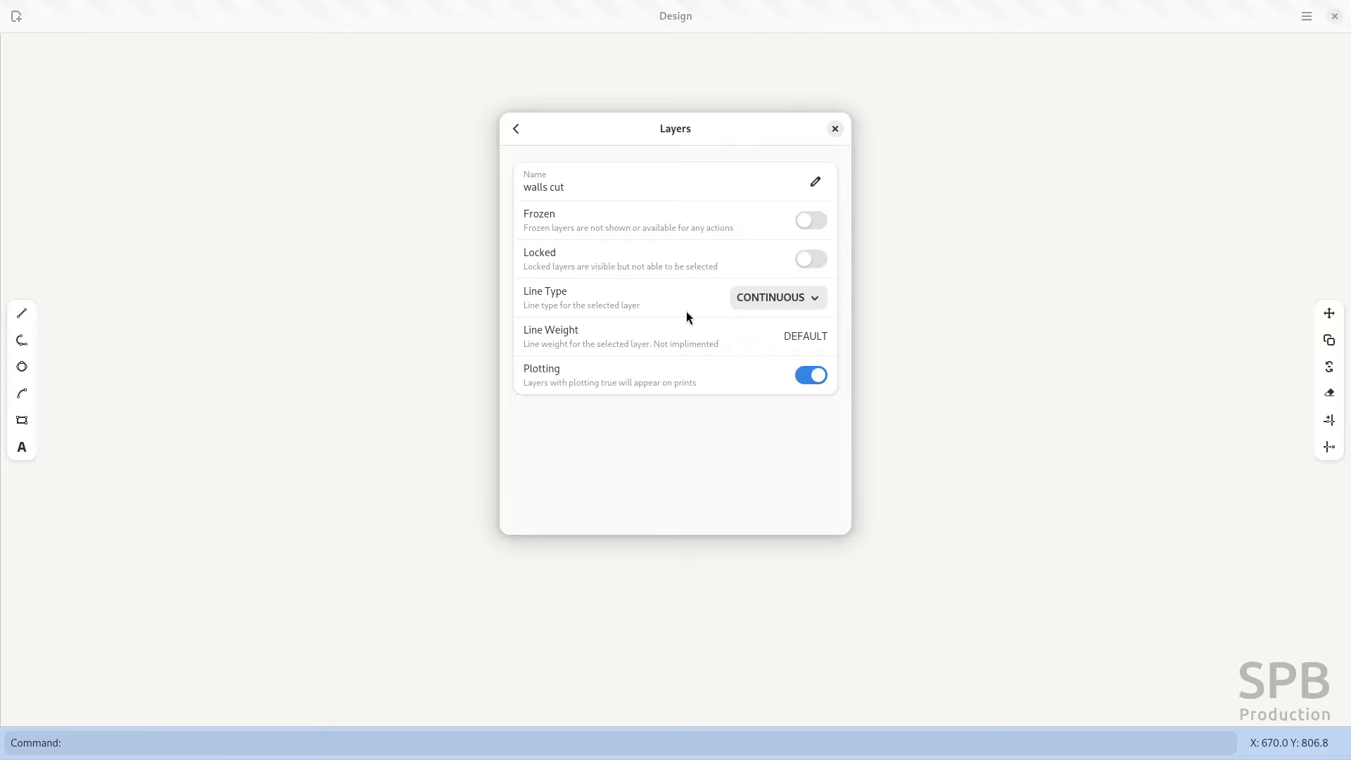
pyautogui.click(664, 343)
pyautogui.click(514, 130)
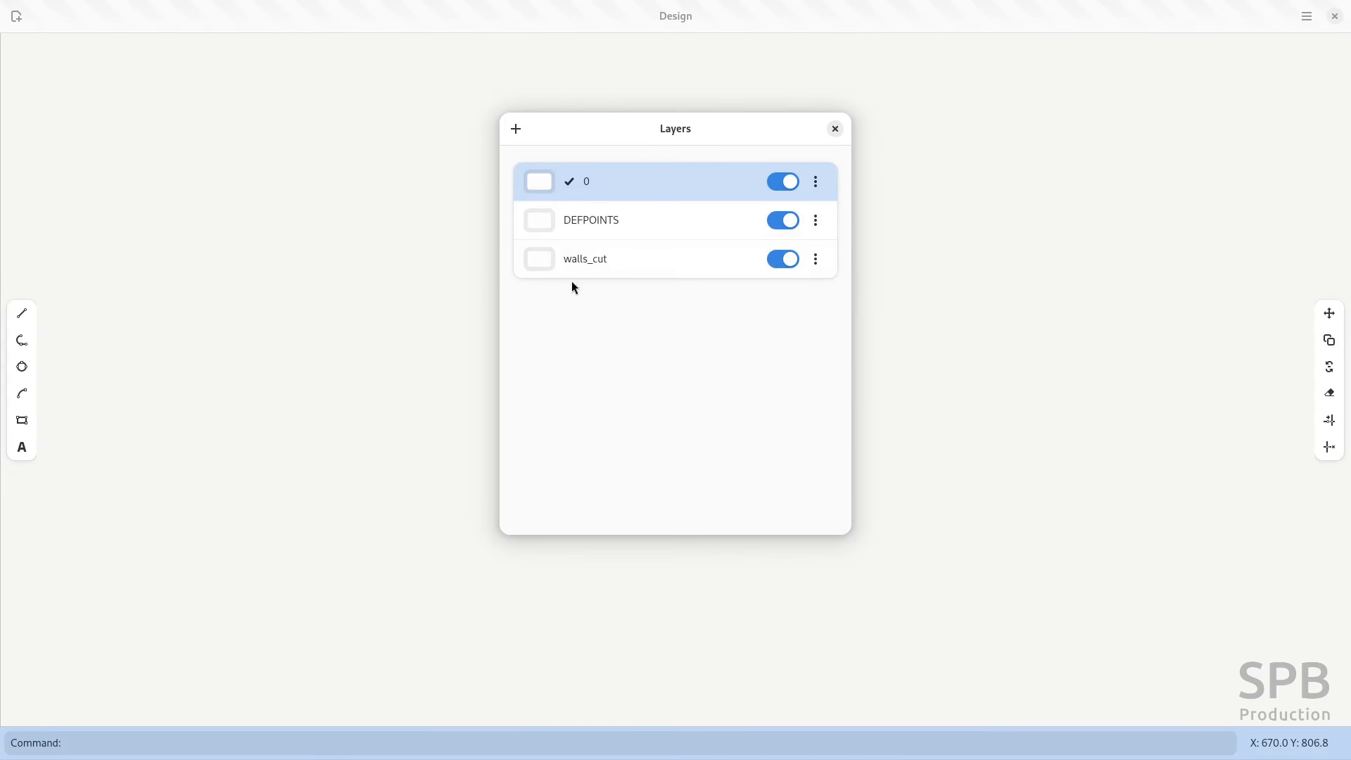
pyautogui.click(538, 261)
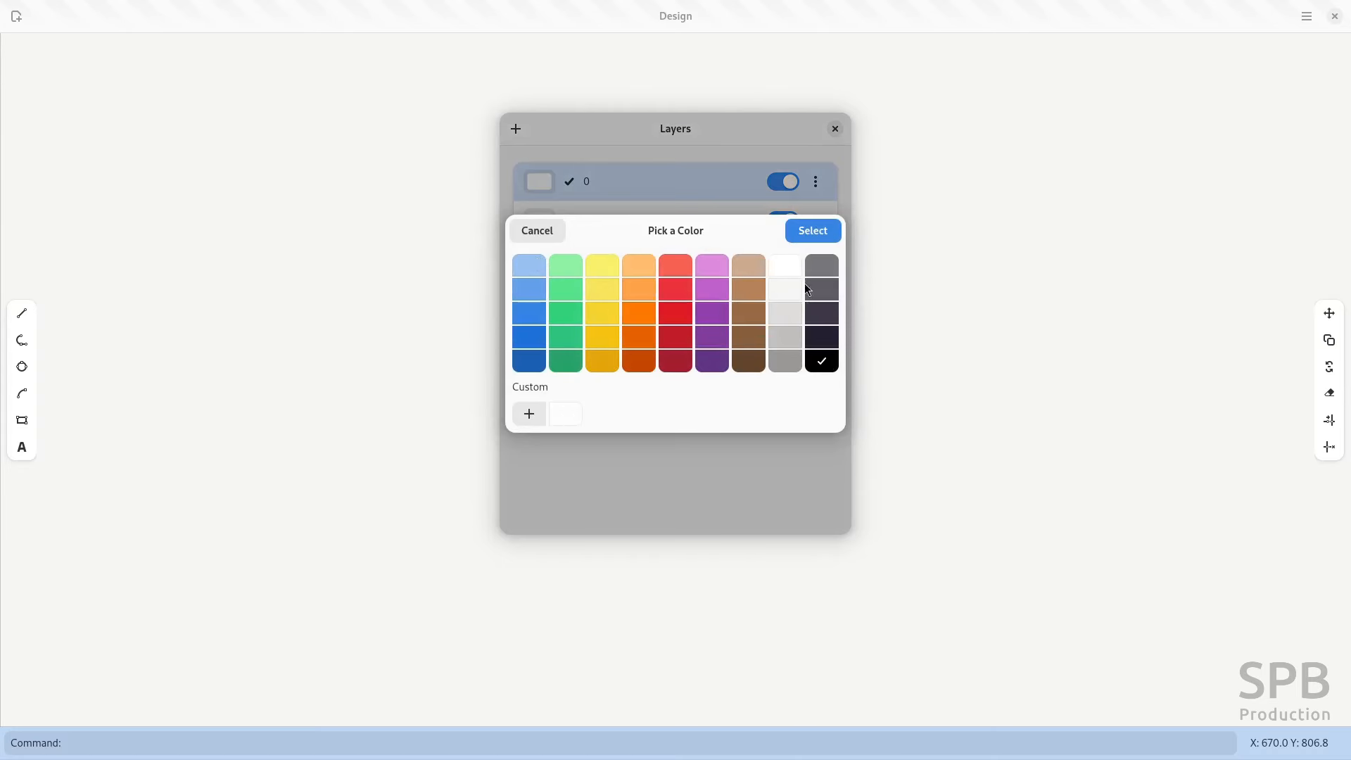
pyautogui.click(812, 232)
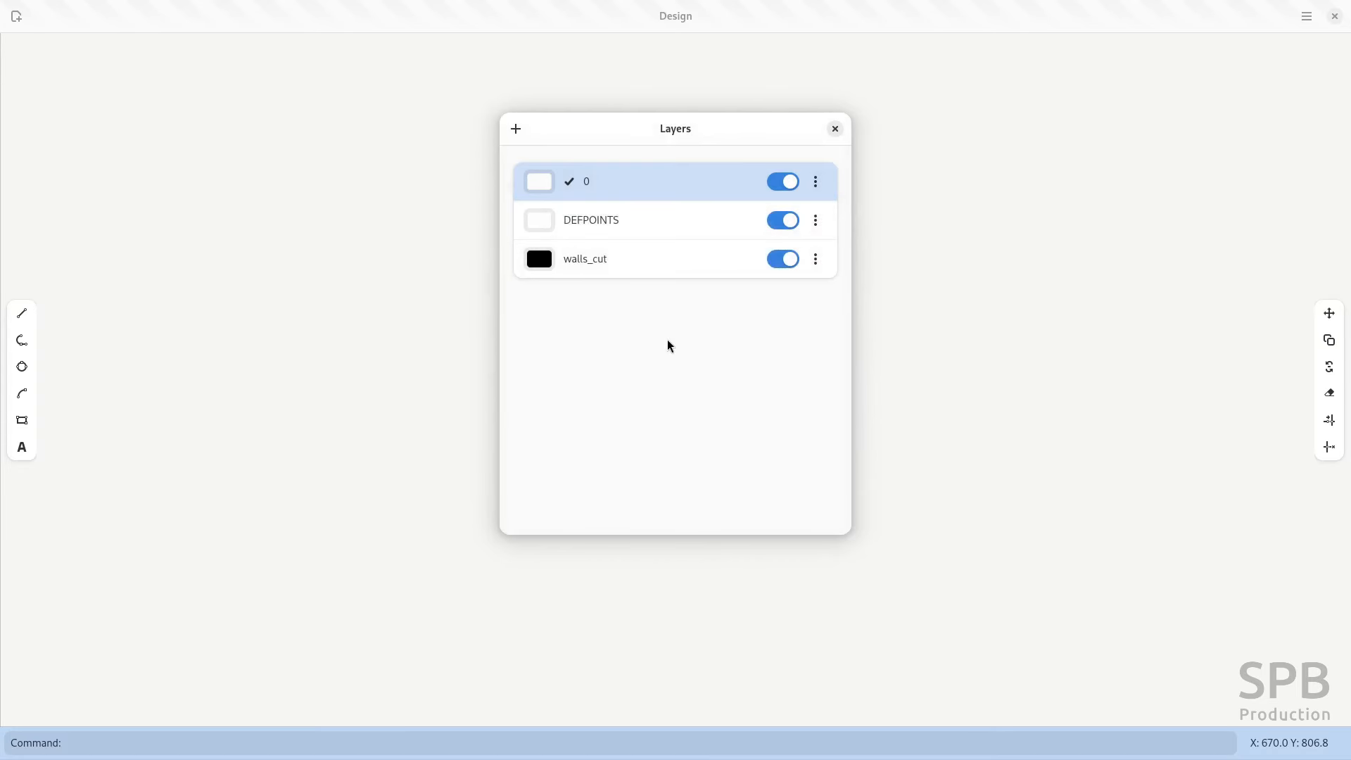
# - Add another layer, try to rename it "walls projection", and set its colour to grey
pyautogui.click(516, 129)
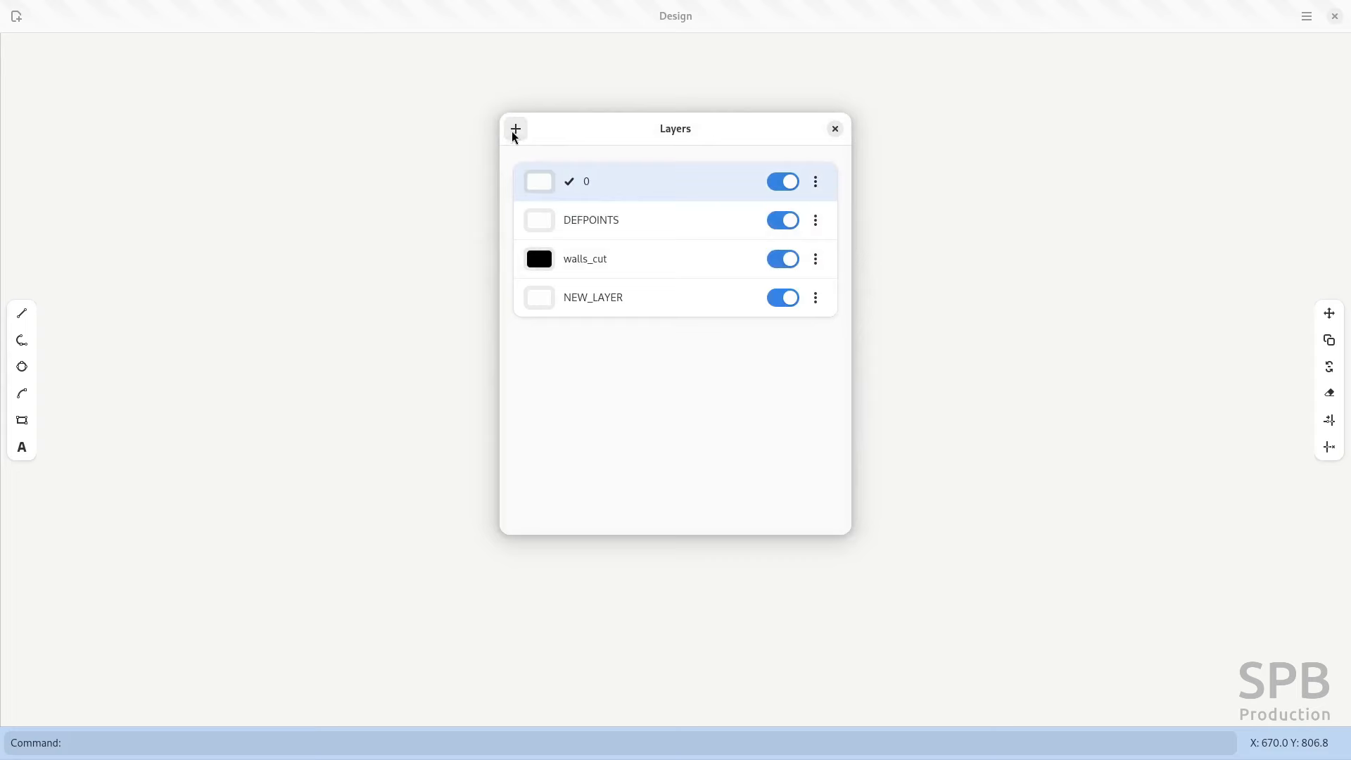
pyautogui.click(624, 299)
pyautogui.click(814, 184)
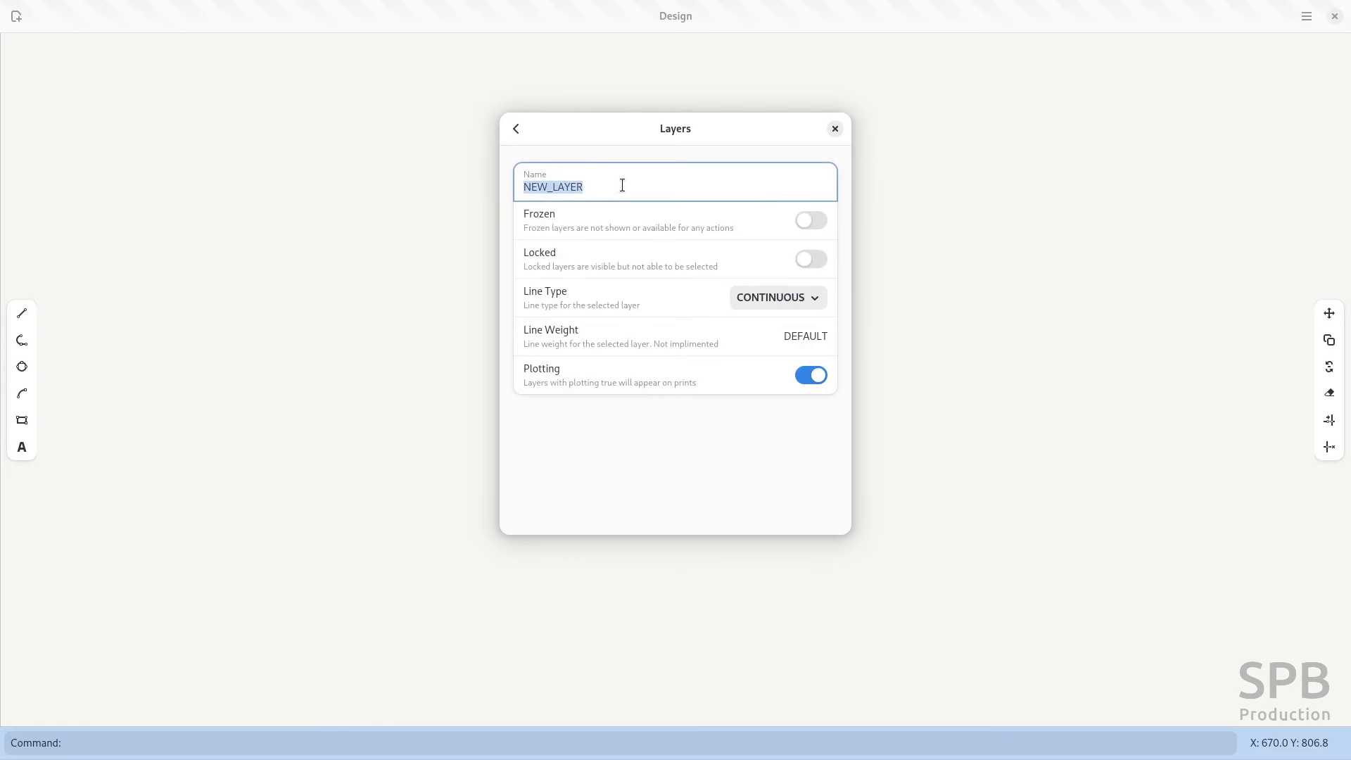
pyautogui.write('wallls')
pyautogui.write('ls pro')
pyautogui.write('jer')
pyautogui.click(607, 250)
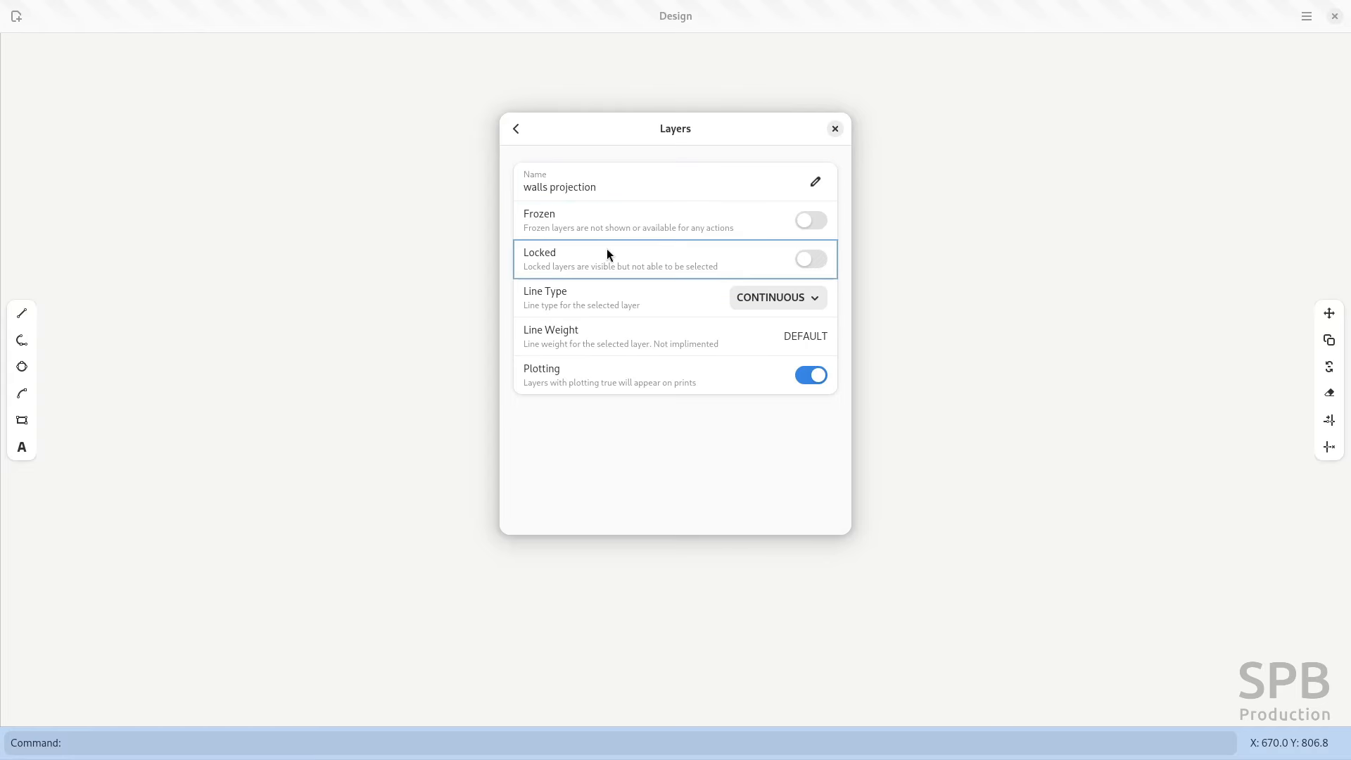
pyautogui.click(515, 129)
pyautogui.click(543, 301)
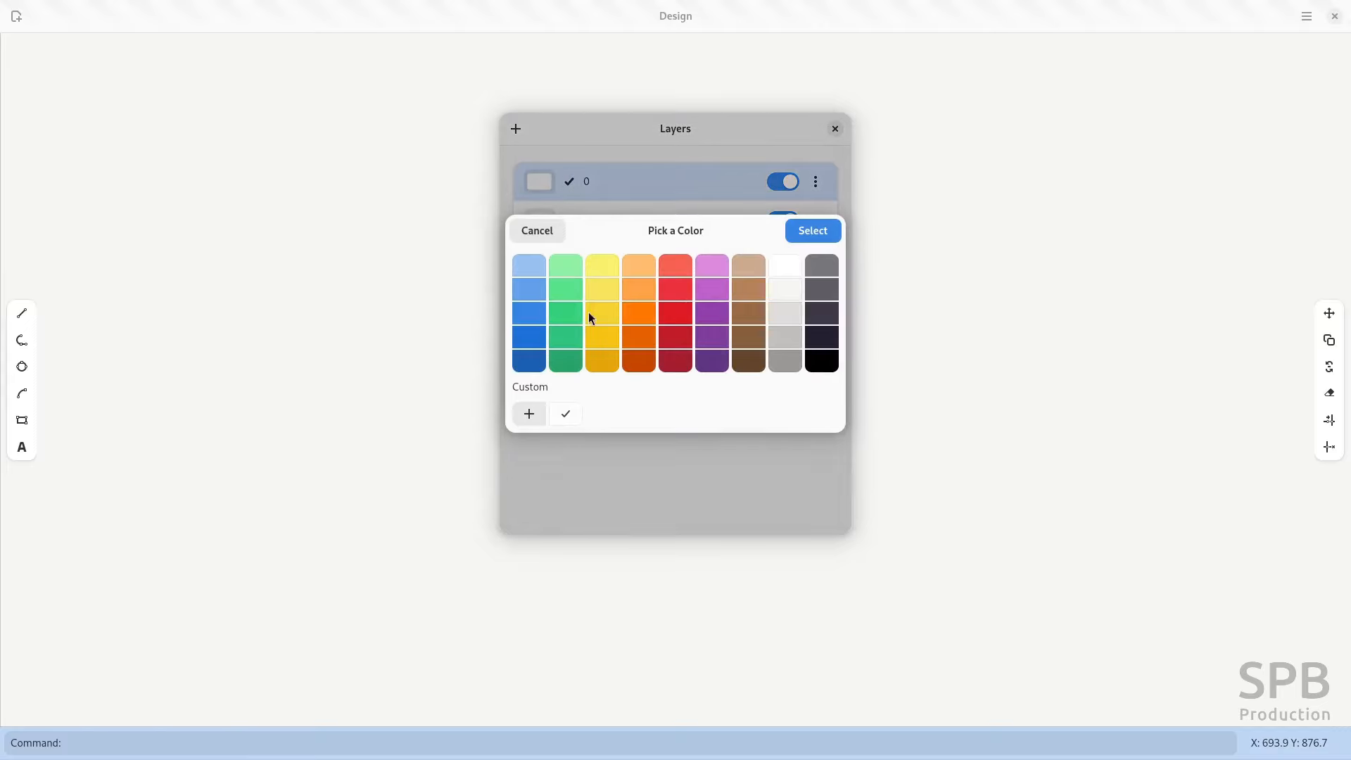
pyautogui.click(812, 231)
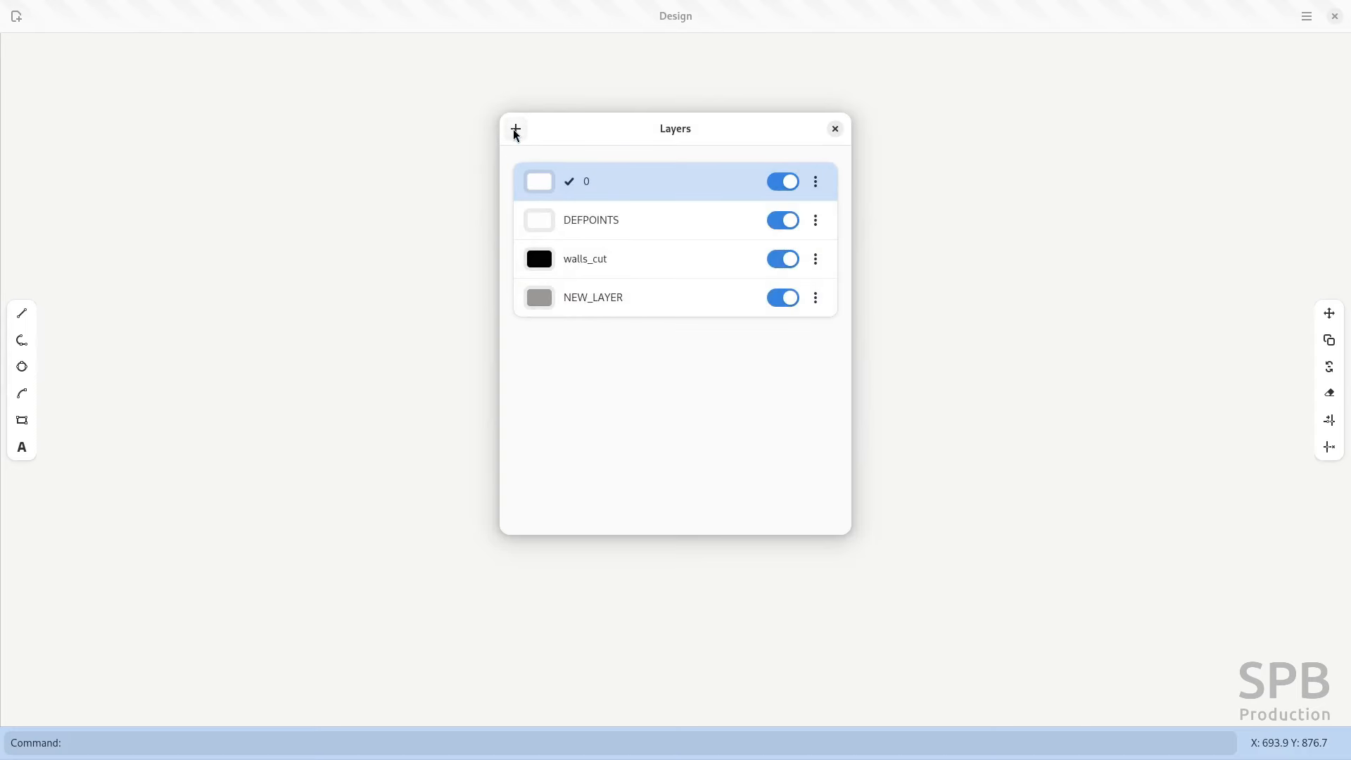
# - Add another new layer and try to rename it "doors and windows"
pyautogui.click(515, 133)
pyautogui.click(617, 339)
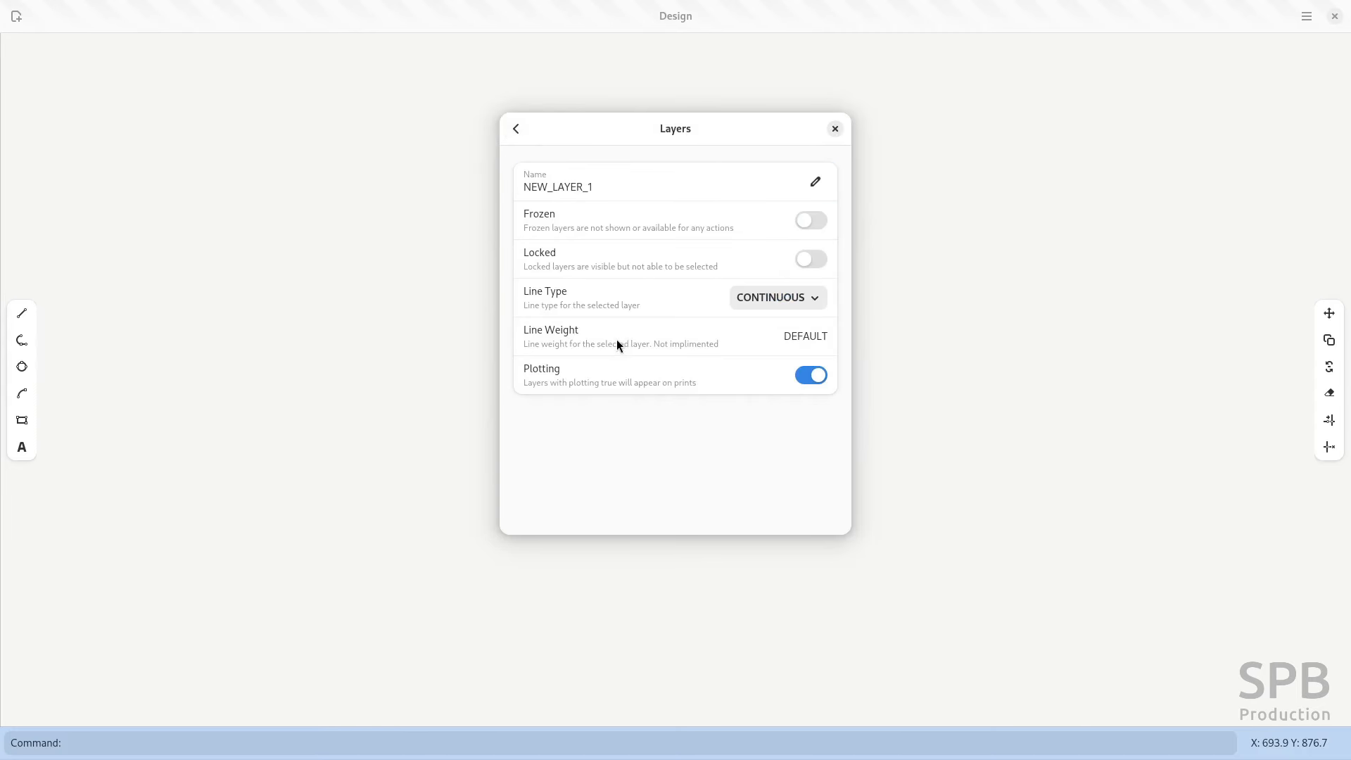
pyautogui.click(595, 189)
pyautogui.doubleClick(595, 188)
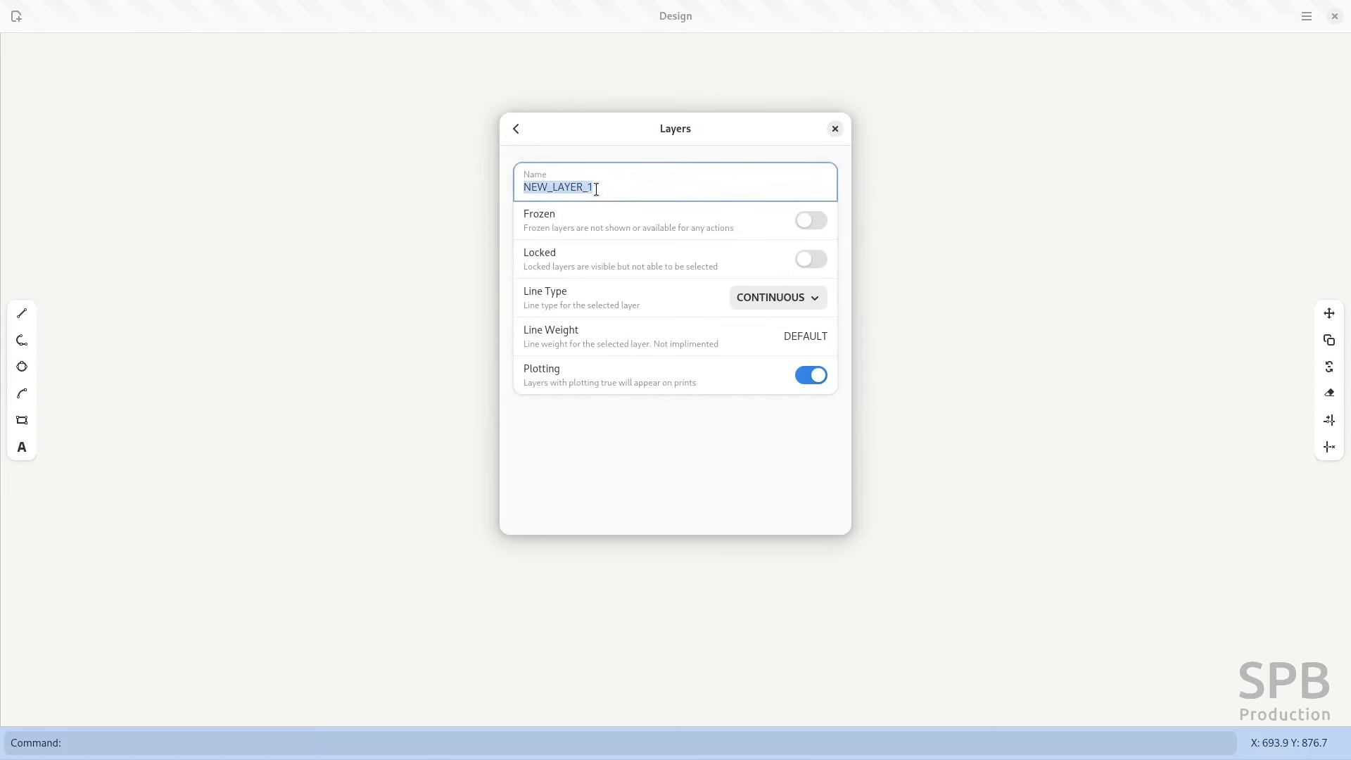
pyautogui.write('d')
pyautogui.write('oors and windows')
pyautogui.press('Return')
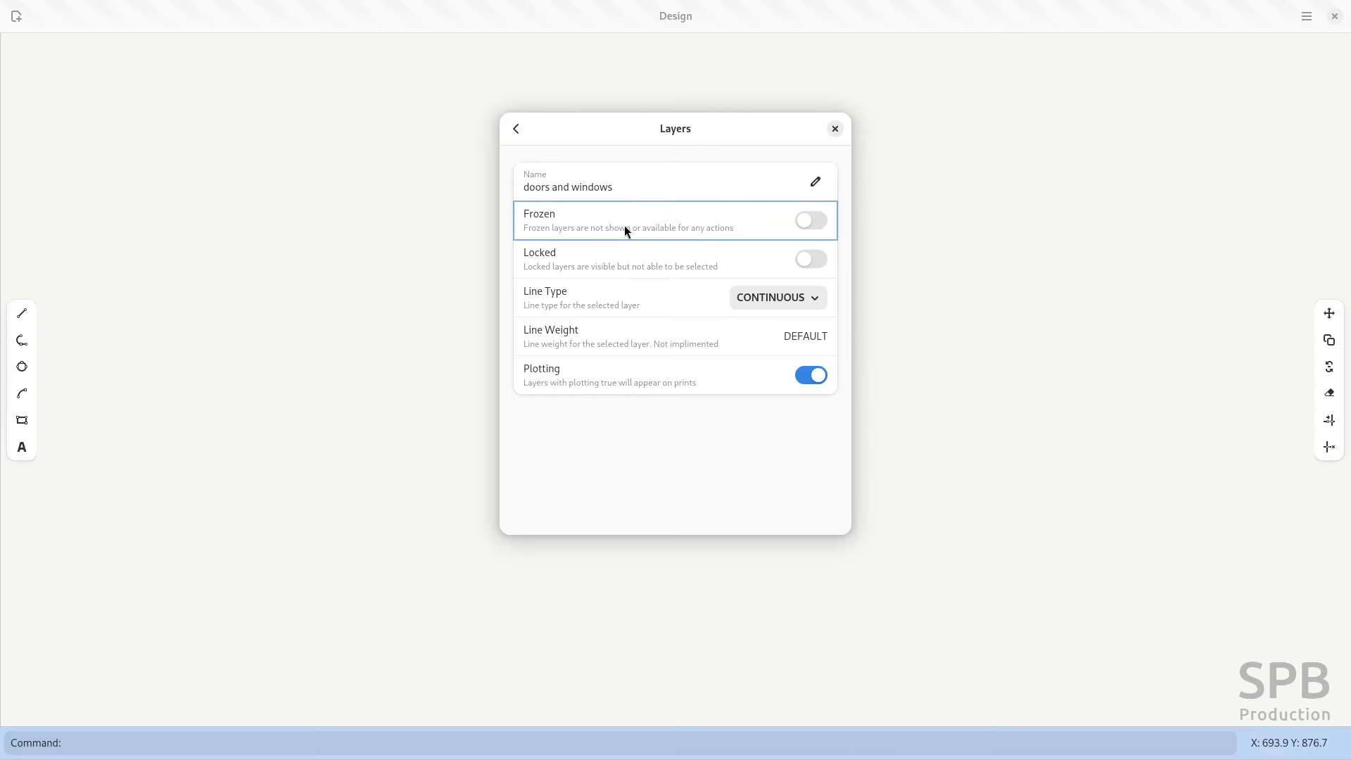
# - Set the colour of the newest layer, intended for doors and windows, to the darkest blue
pyautogui.click(517, 136)
pyautogui.click(548, 347)
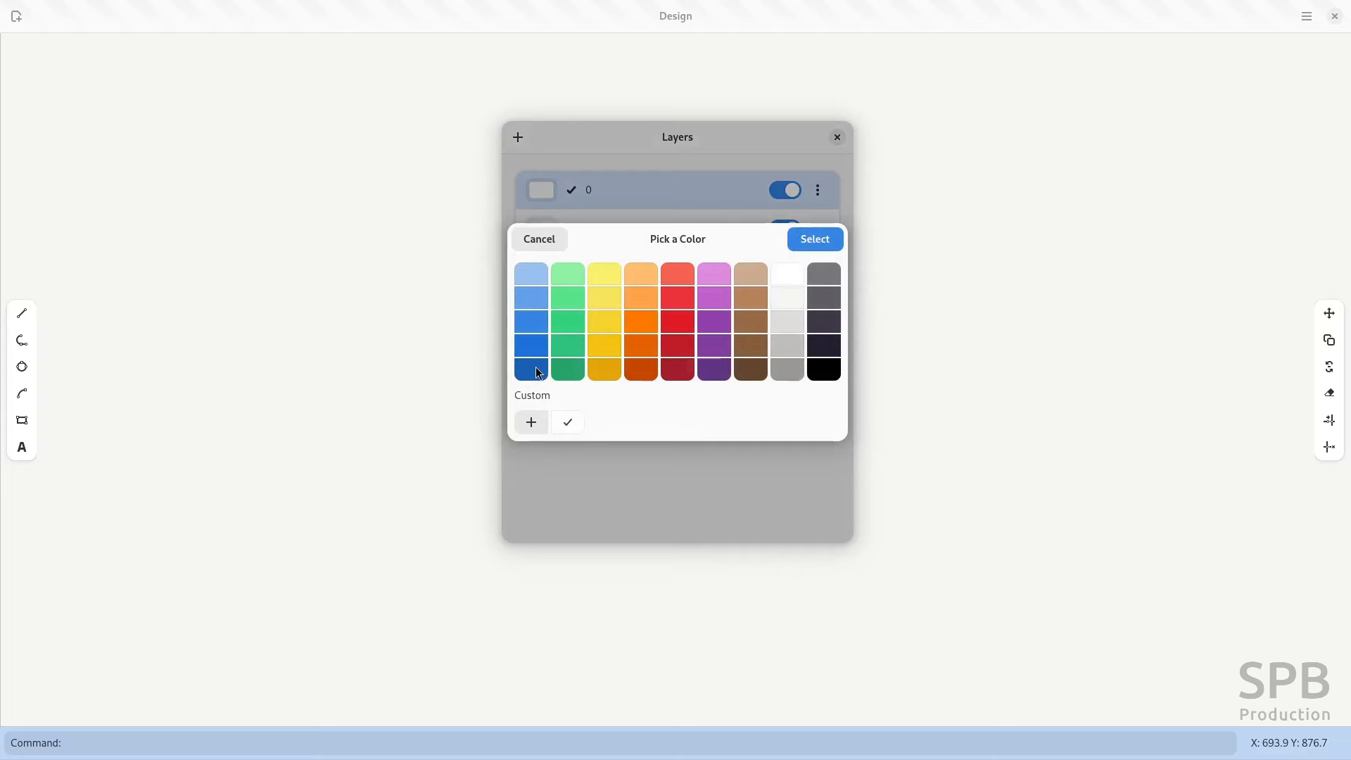
pyautogui.click(535, 373)
pyautogui.click(813, 243)
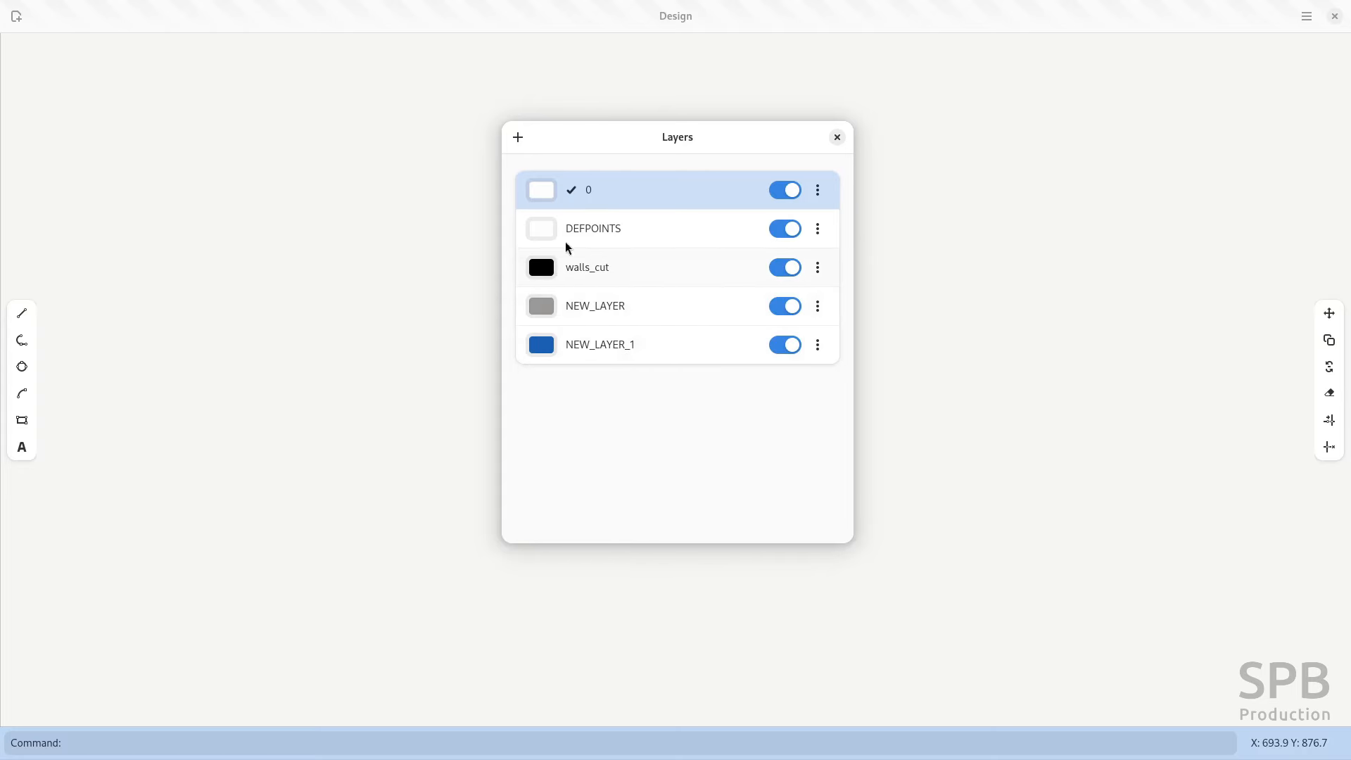
# - Make walls_cut the current layer and close the layer manager
pyautogui.click(817, 267)
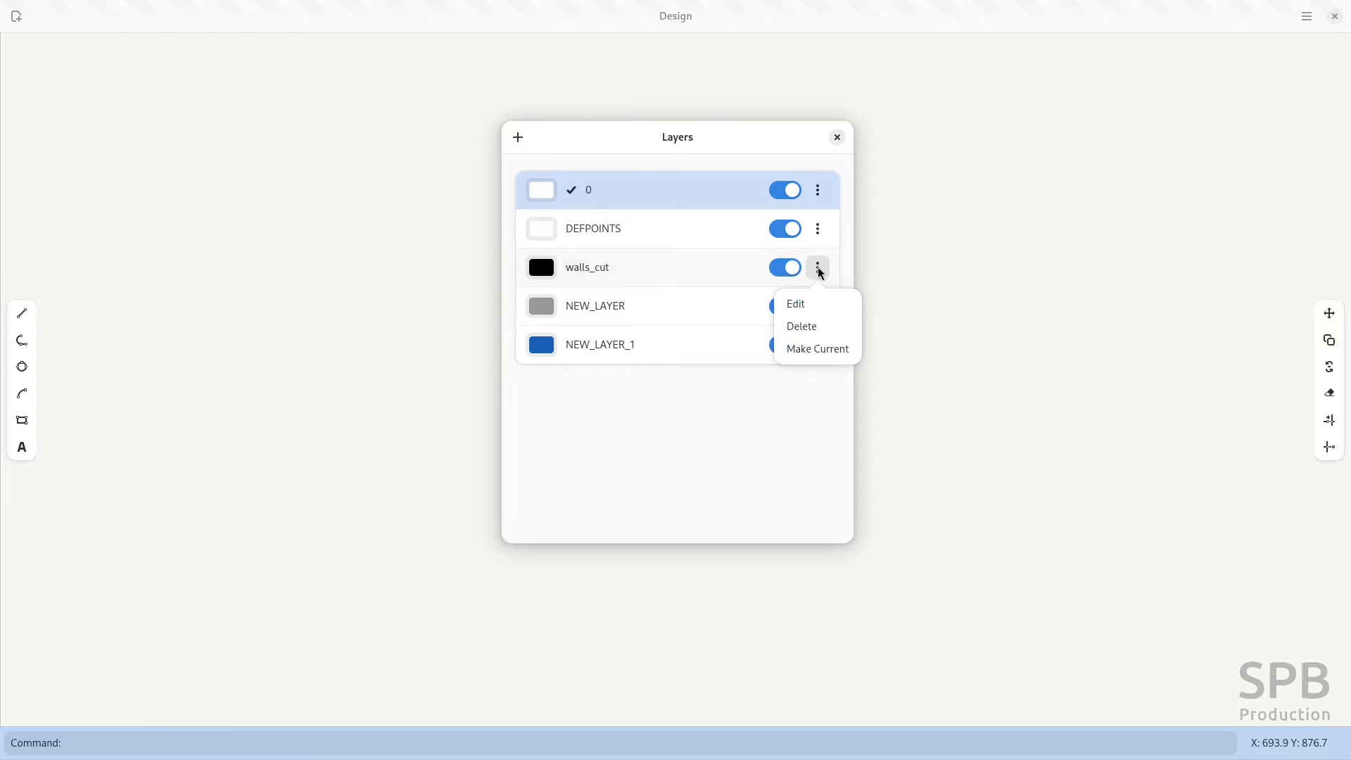
pyautogui.click(830, 348)
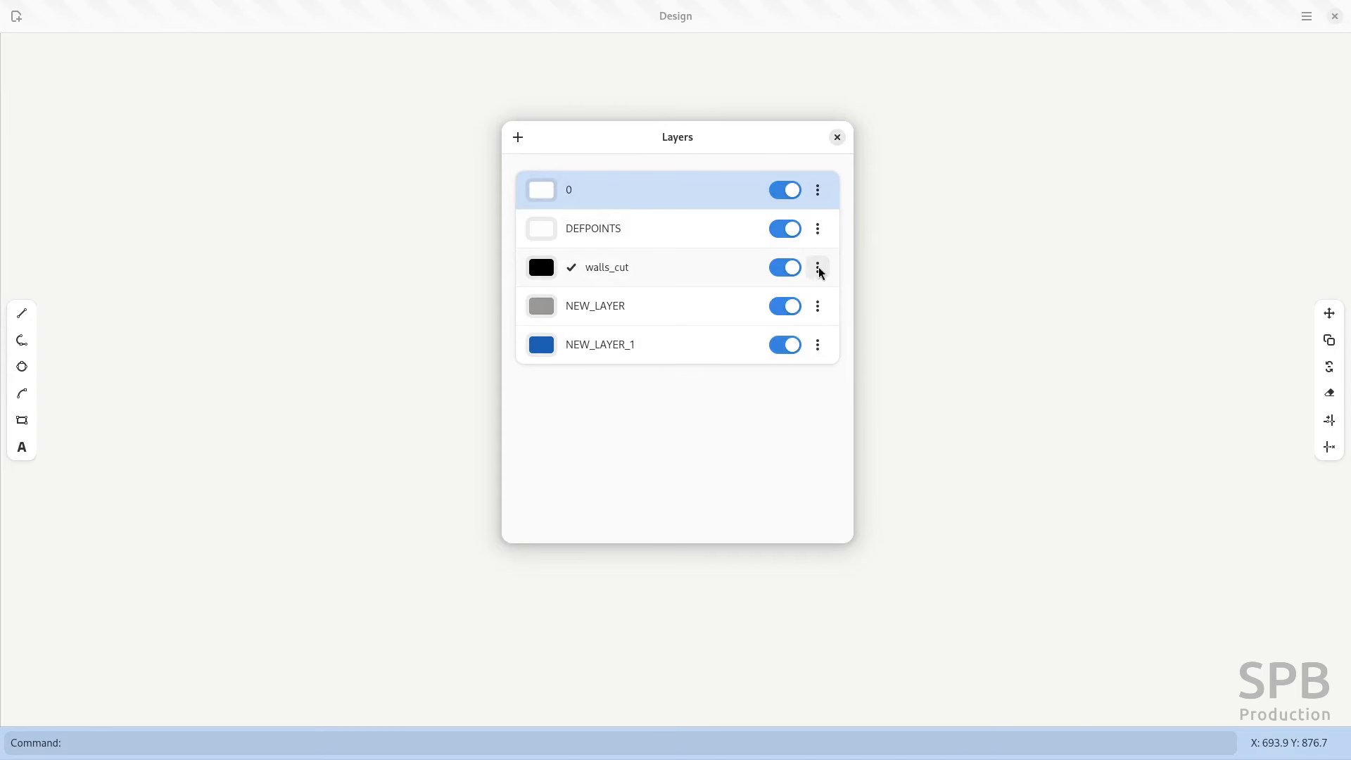
pyautogui.click(590, 275)
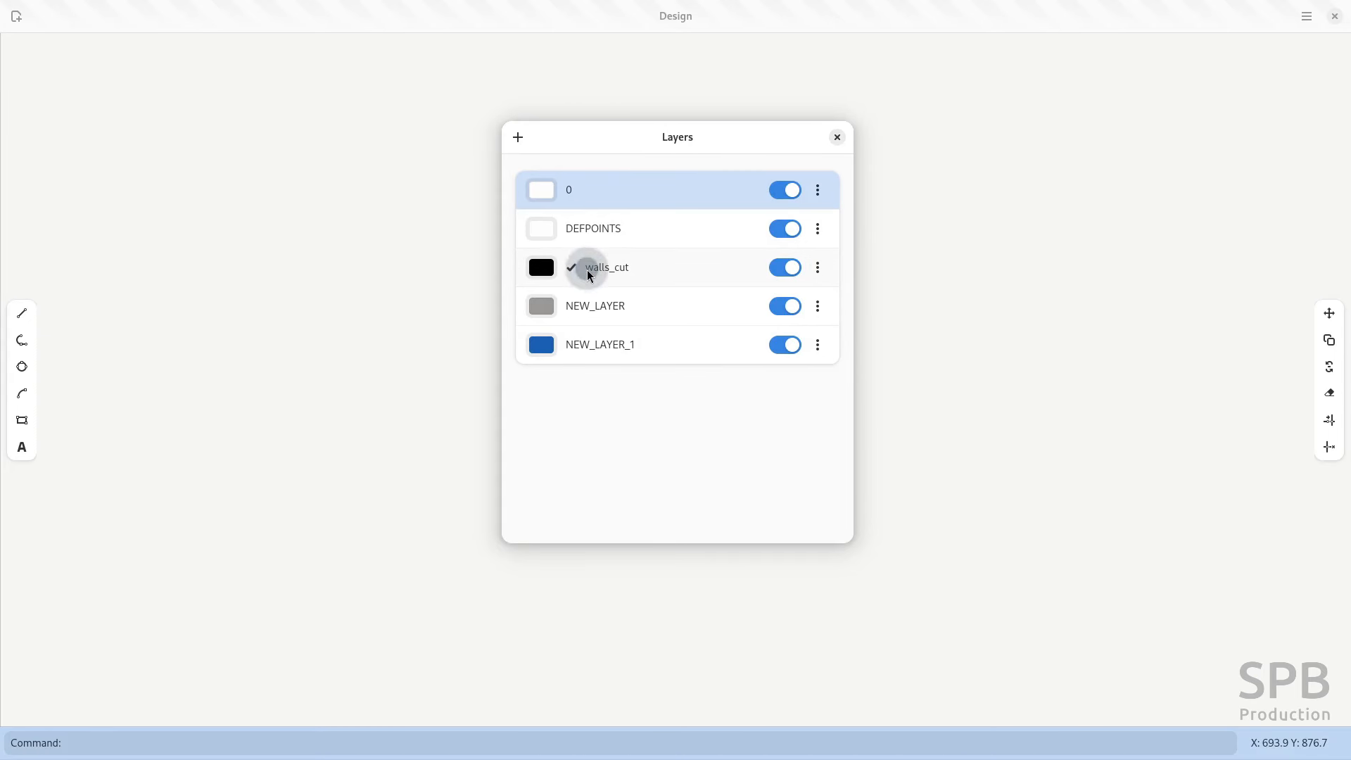
pyautogui.click(838, 138)
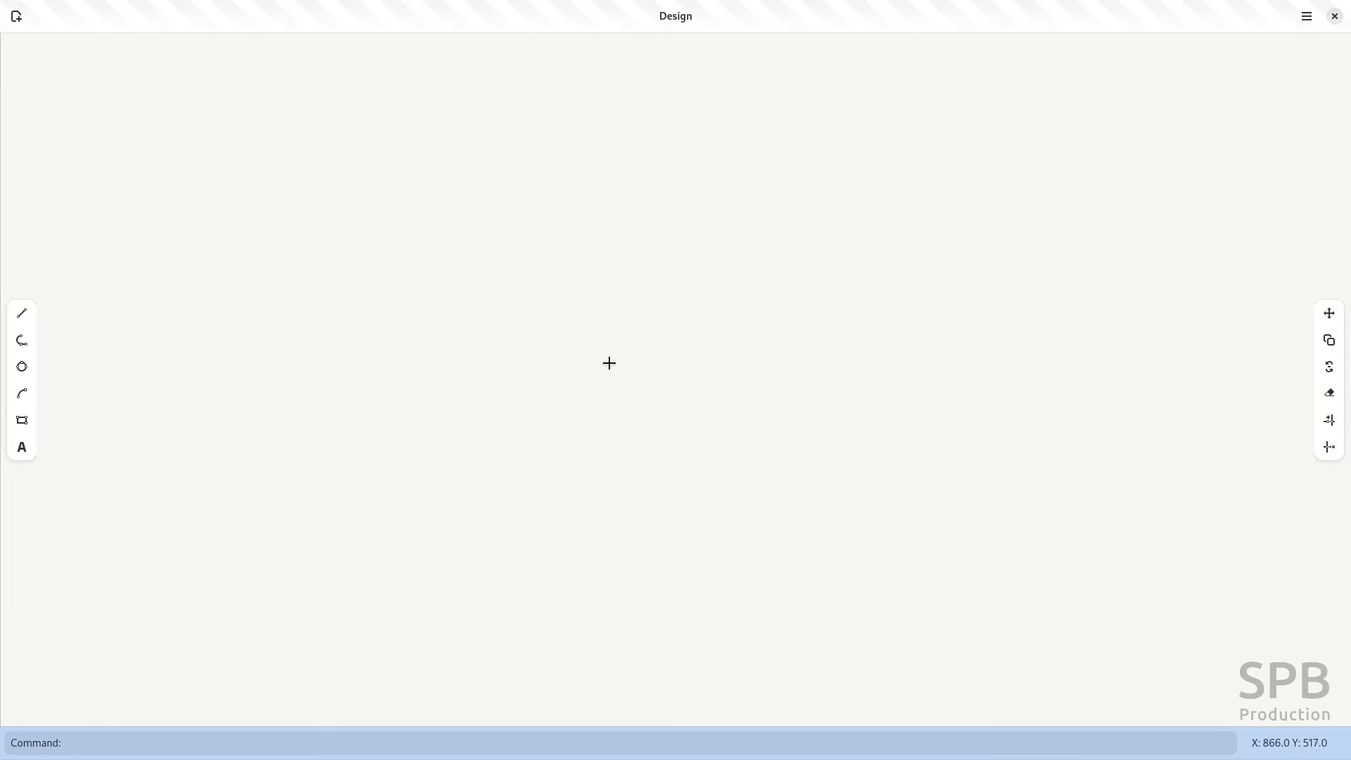
# - Draw the outer wall rectangle from 0,0 to 8400,6200, checking the overall dimensions in the garage plan PDF
pyautogui.scroll(-3, 608, 363)
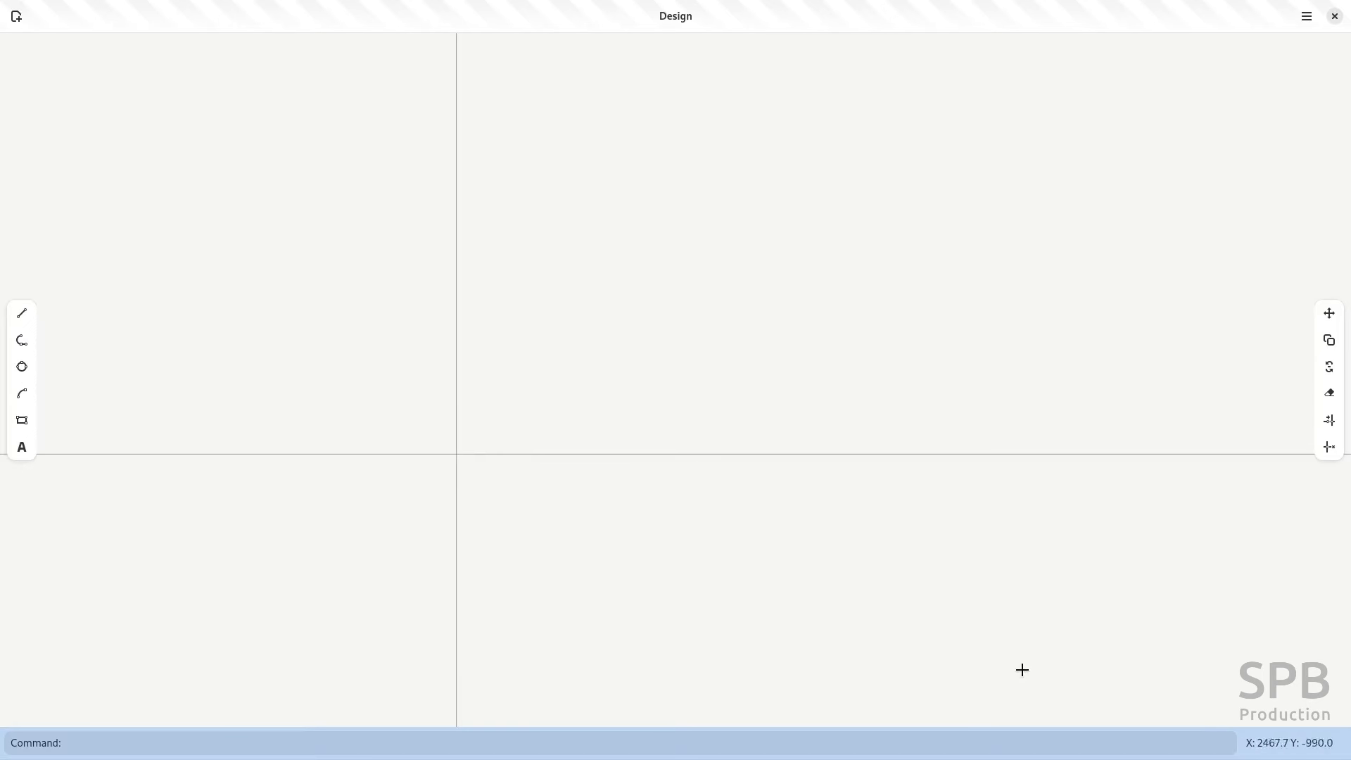
pyautogui.press('ctrl')
pyautogui.hotkey('alt', 'Tab')
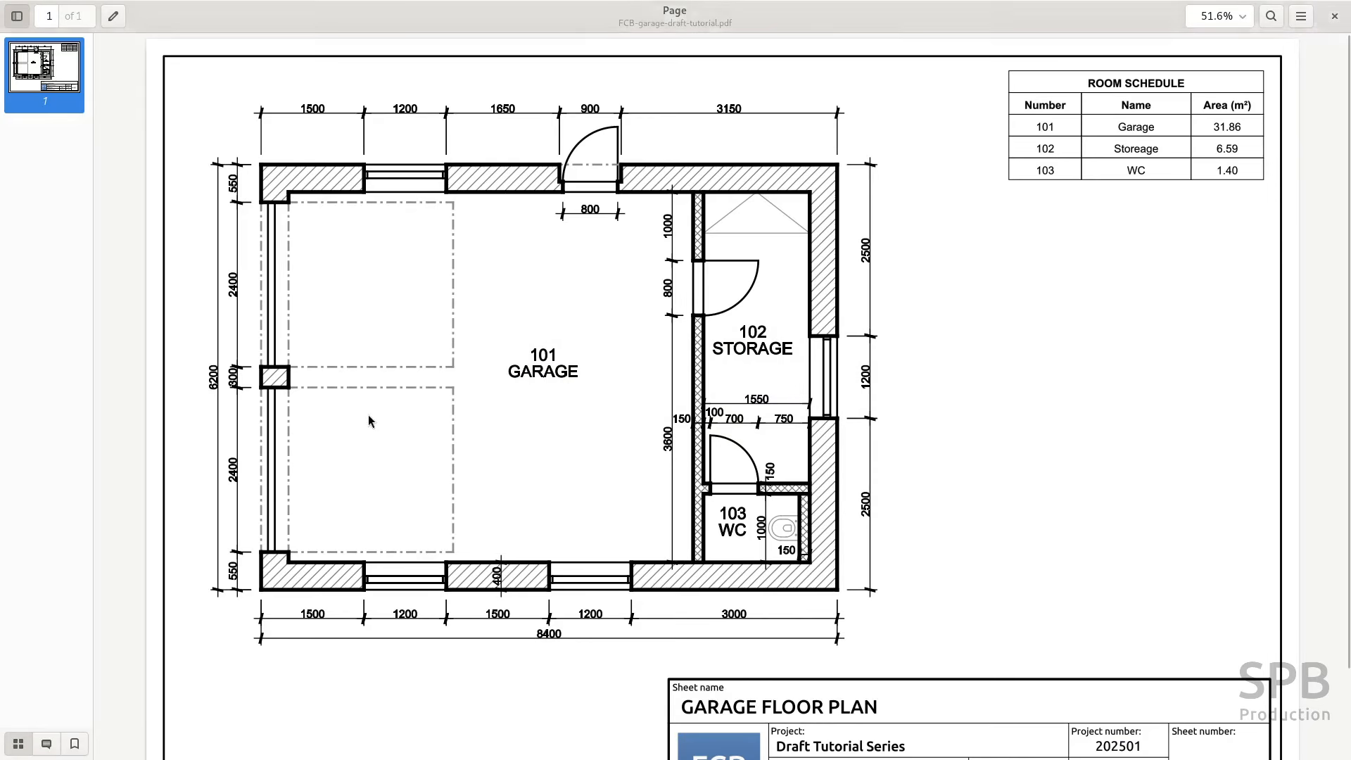
pyautogui.hotkey('alt', 'Tab')
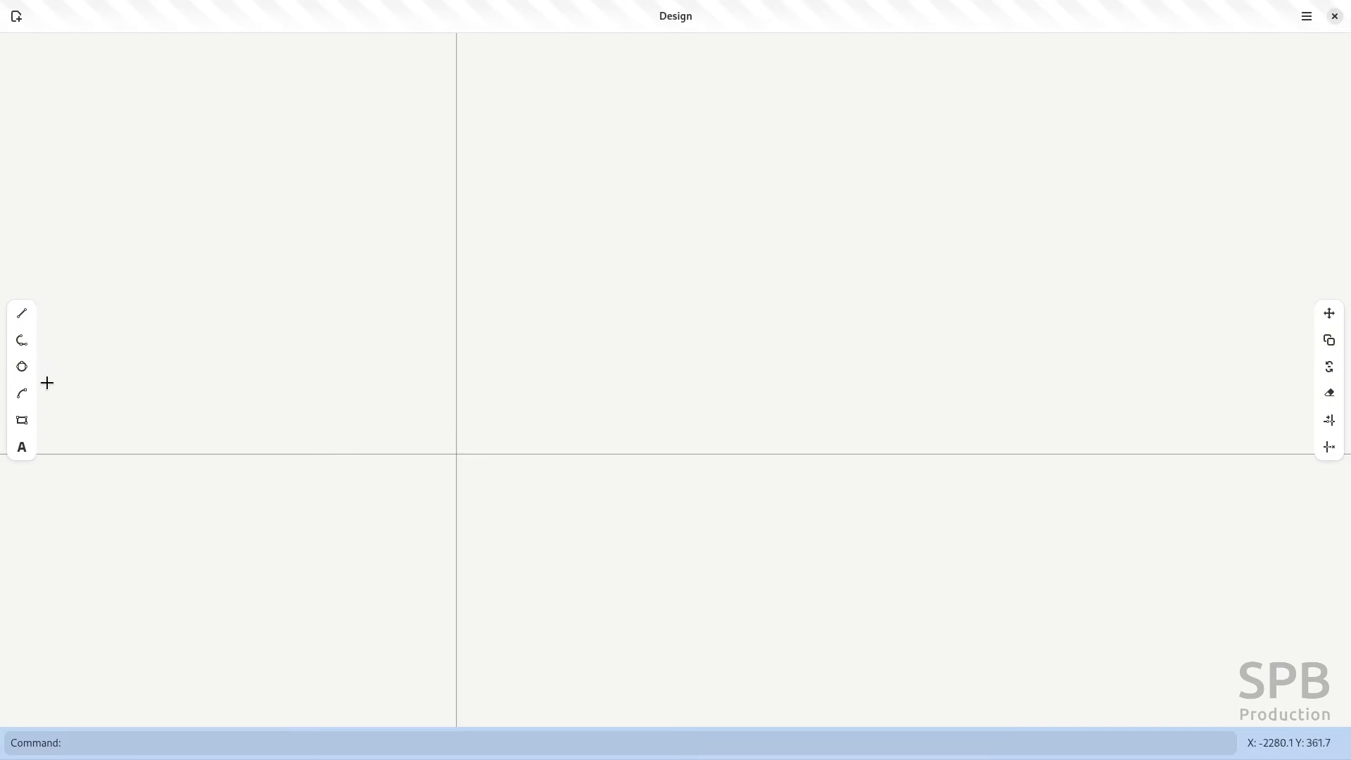
pyautogui.click(22, 422)
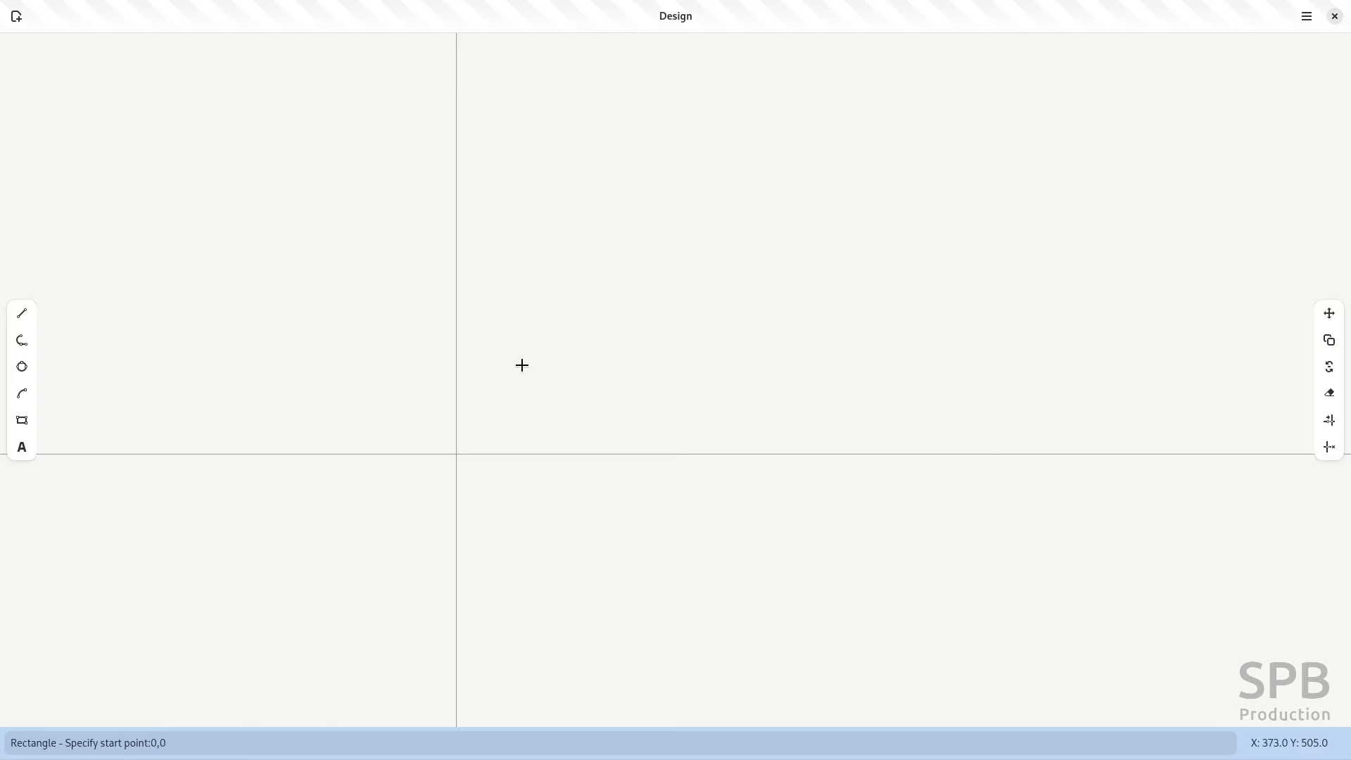
pyautogui.press('Return')
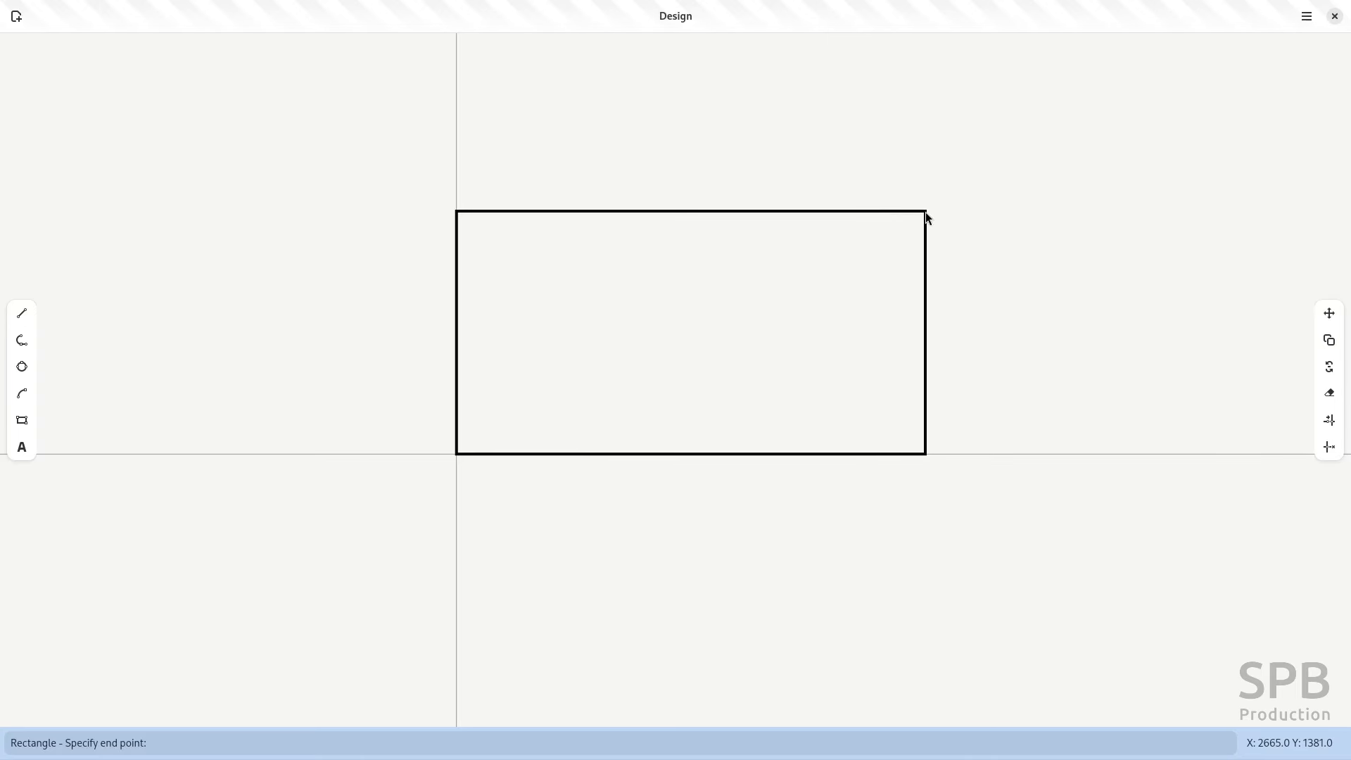
pyautogui.hotkey('alt', 'Tab')
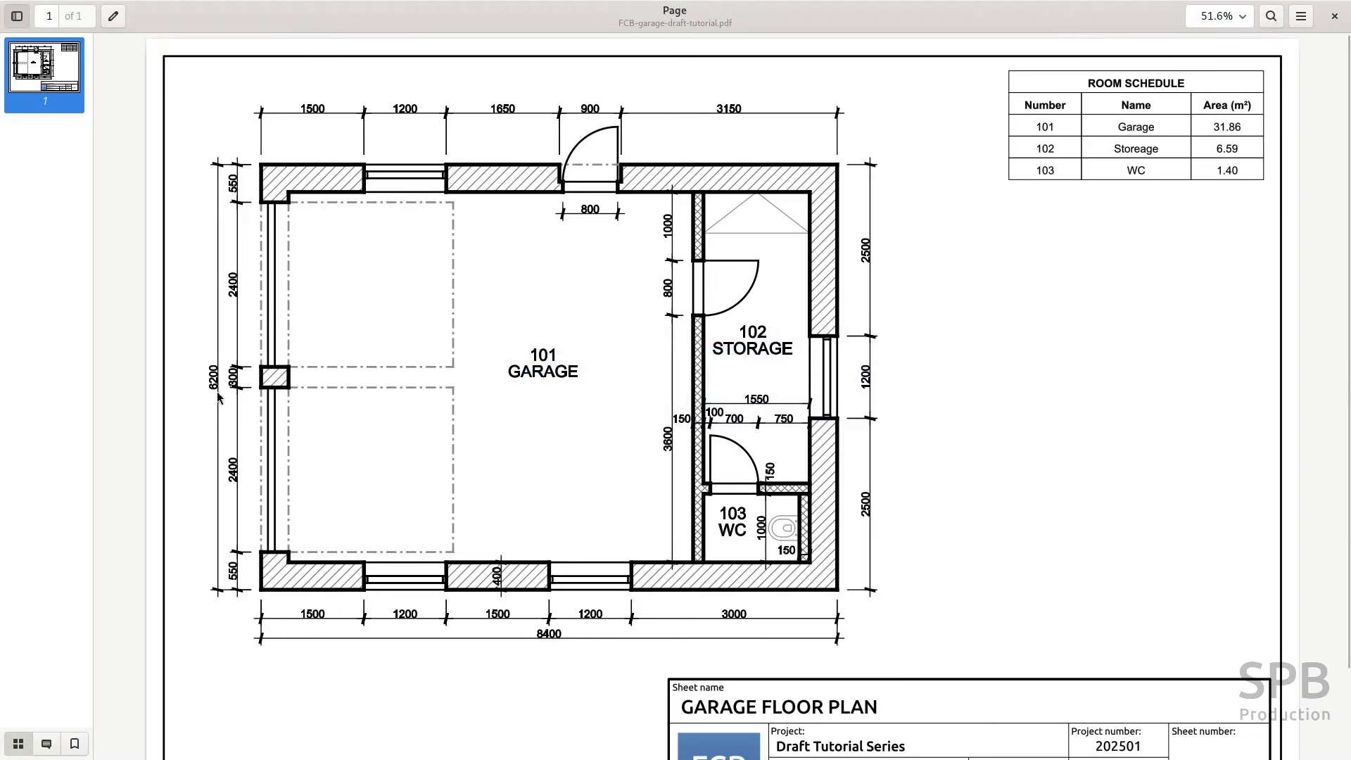
pyautogui.hotkey('alt', 'Tab')
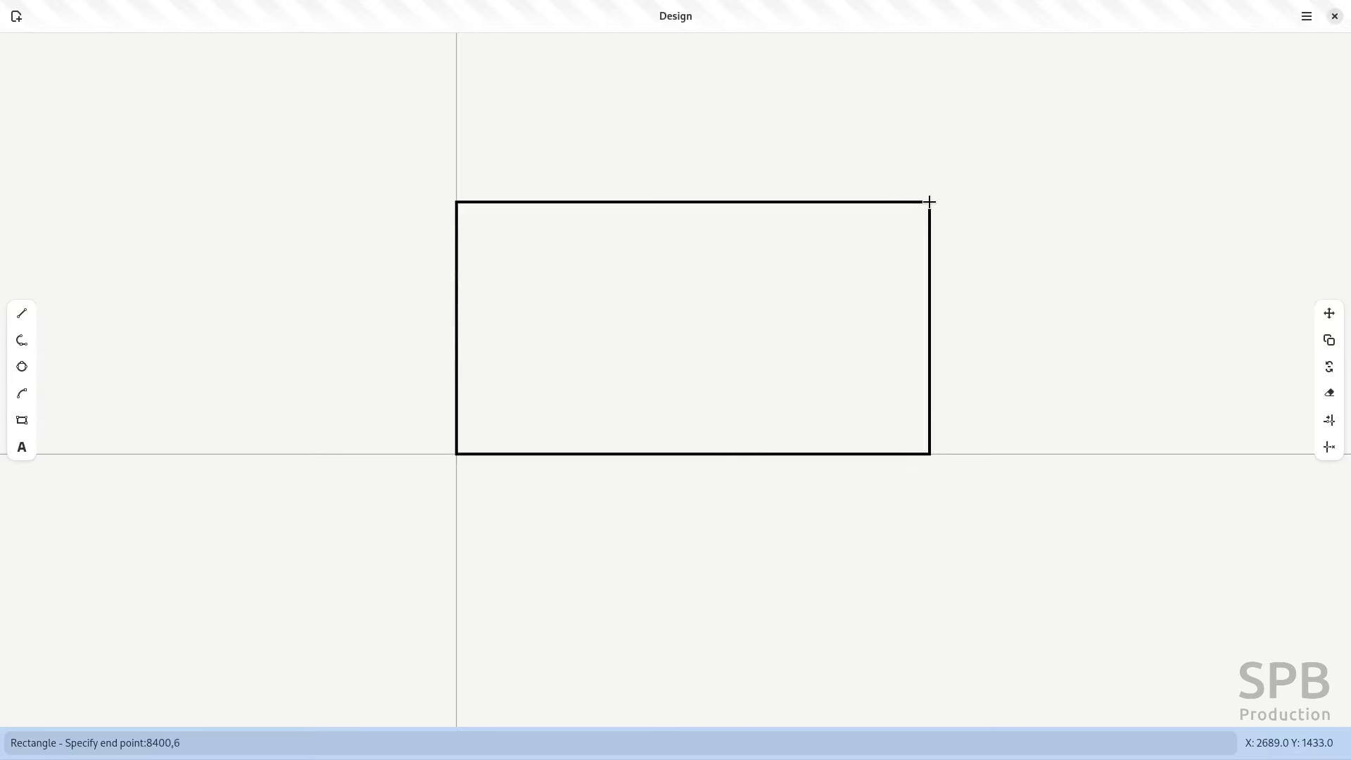
pyautogui.press('Return')
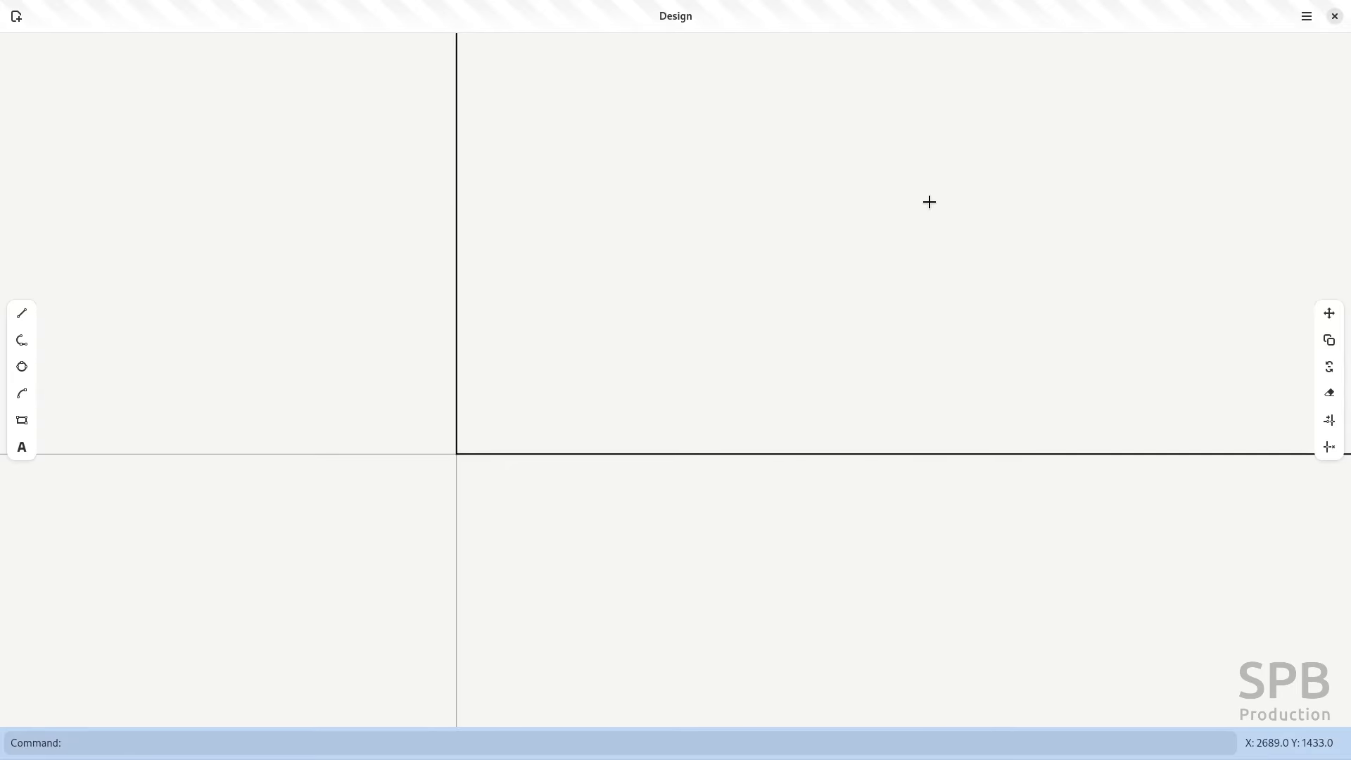
# - Draw the inner wall rectangle from 400,400 to 8000,5800, checking the wall thickness in the garage plan PDF
pyautogui.scroll(-5, 919, 244)
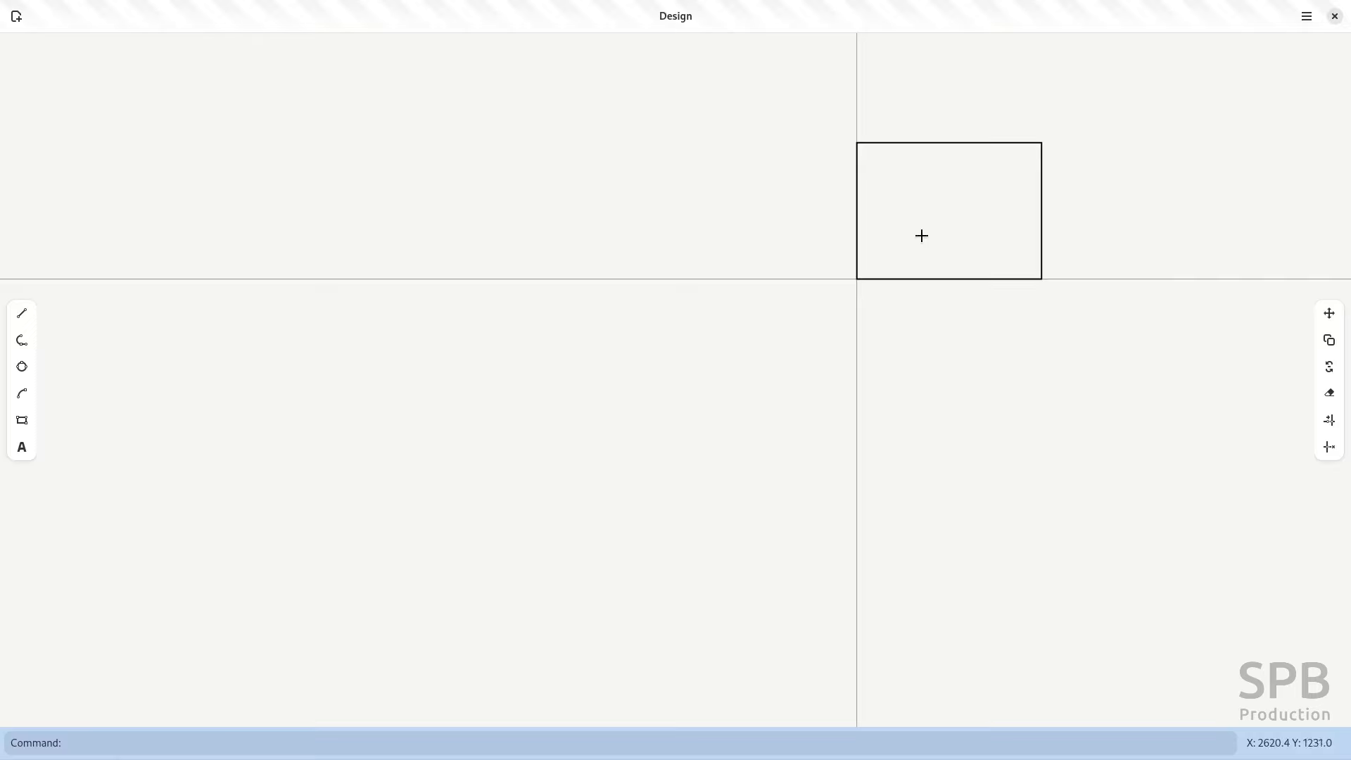
pyautogui.moveTo(920, 235); pyautogui.dragTo(684, 344, button='middle')
pyautogui.scroll(3, 685, 343)
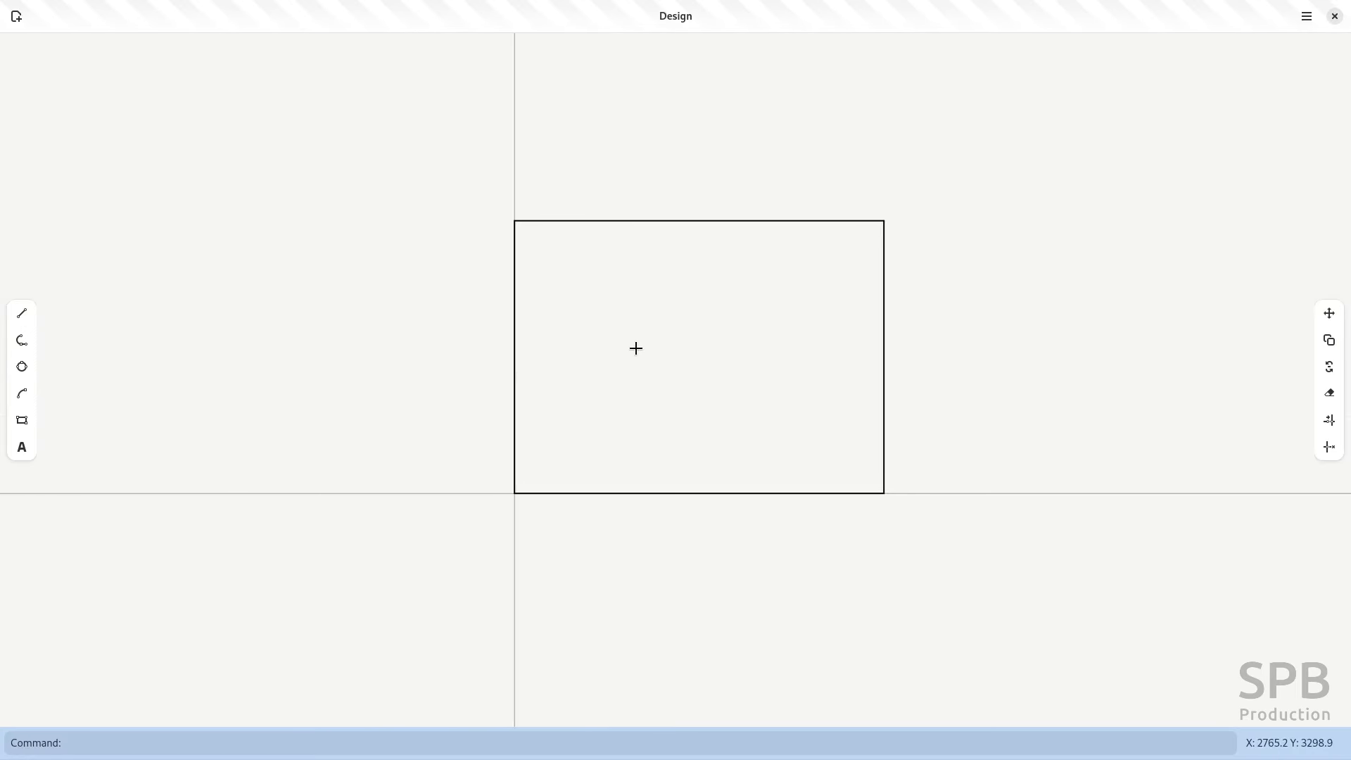
pyautogui.hotkey('alt', 'Tab')
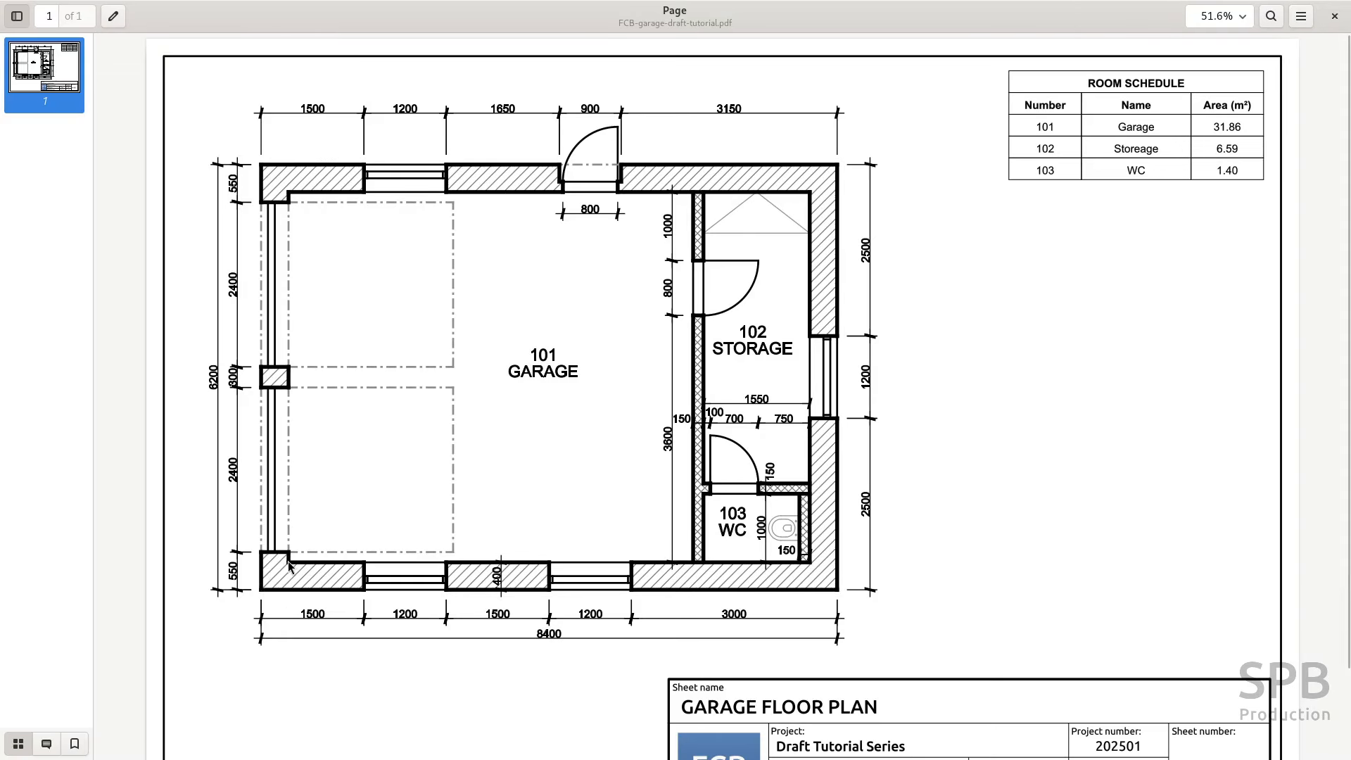
pyautogui.hotkey('alt', 'Tab')
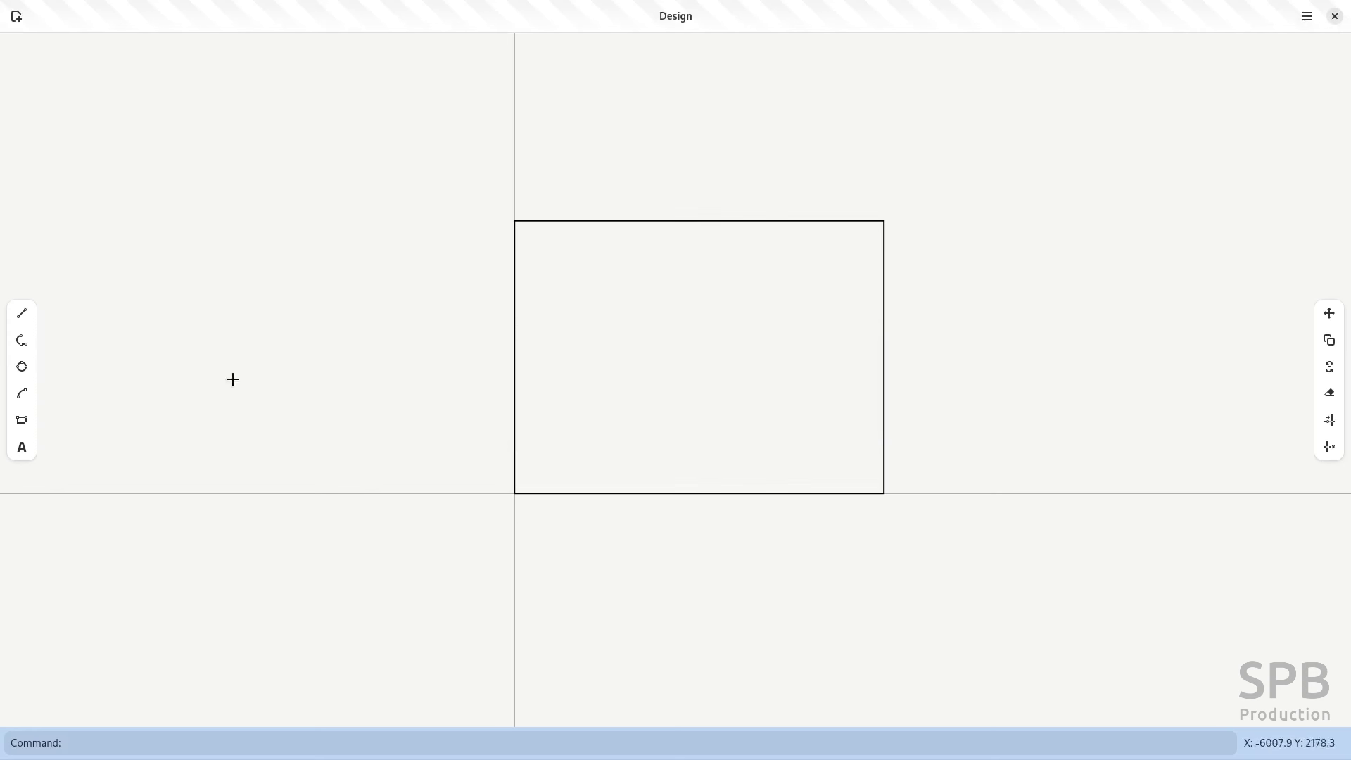
pyautogui.click(22, 420)
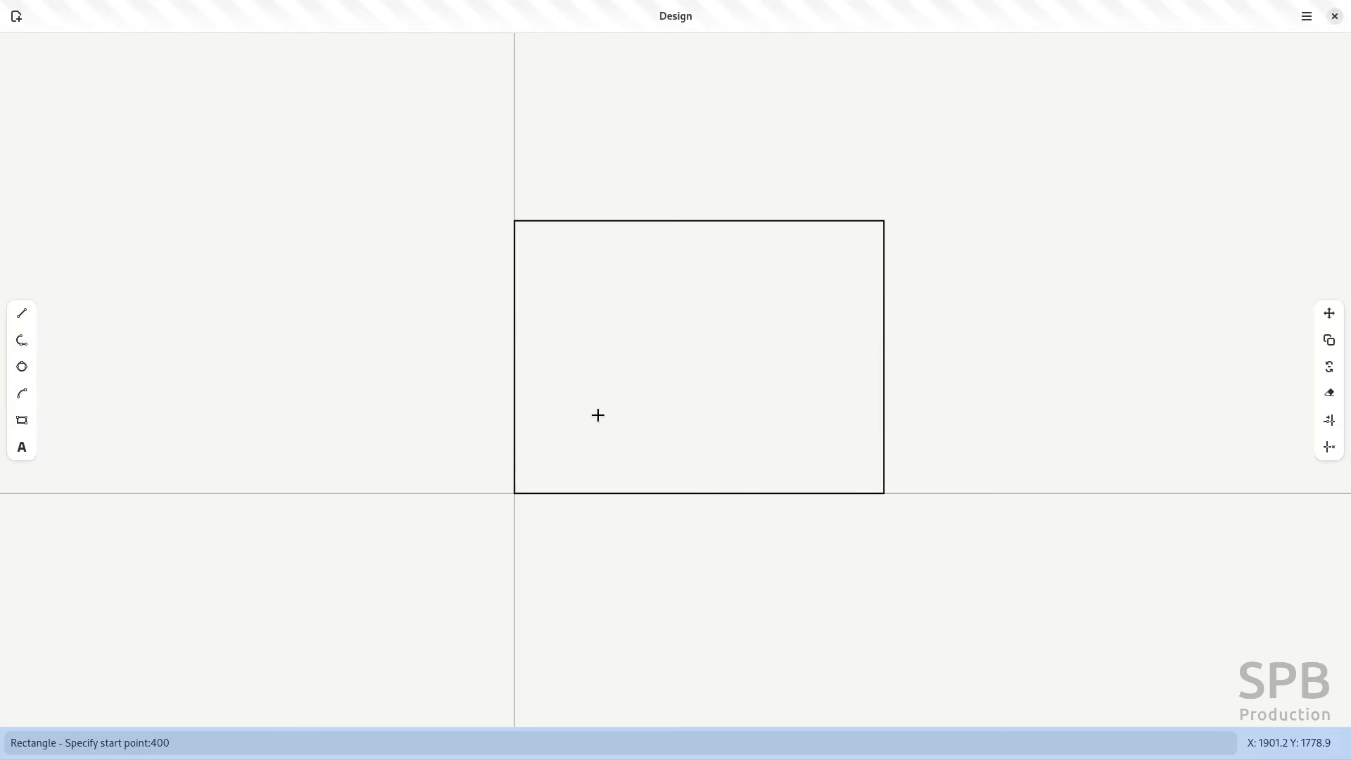
pyautogui.write('400,400')
pyautogui.press('Return')
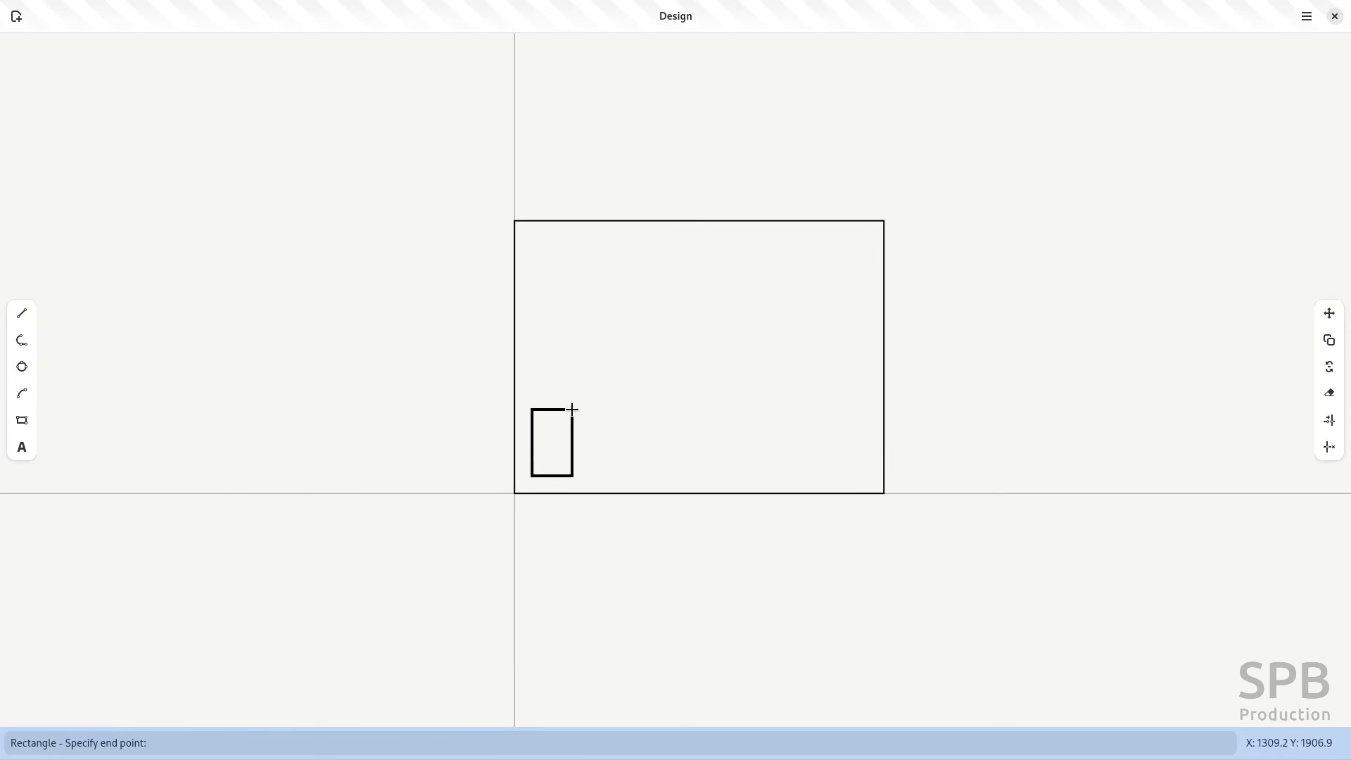
pyautogui.hotkey('alt', 'Tab')
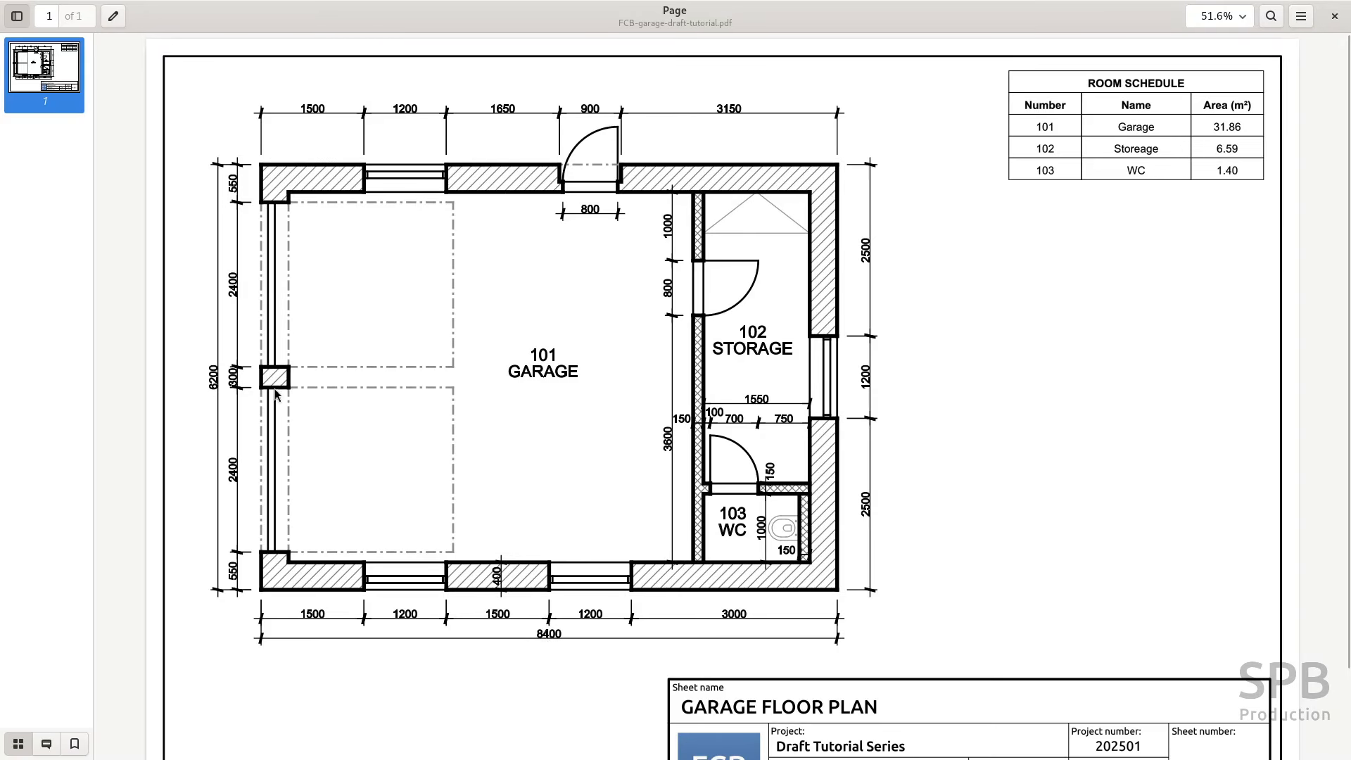
pyautogui.hotkey('alt', 'Tab')
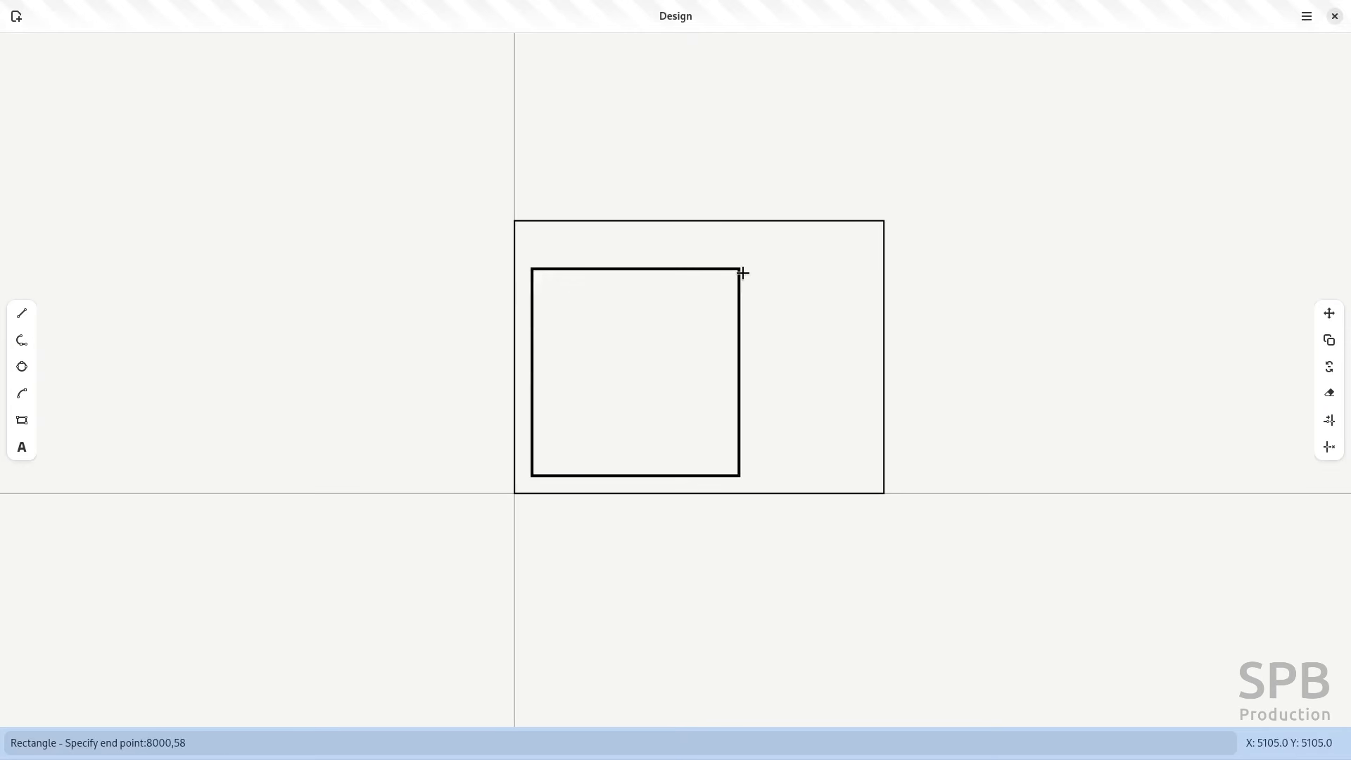
pyautogui.press('Return')
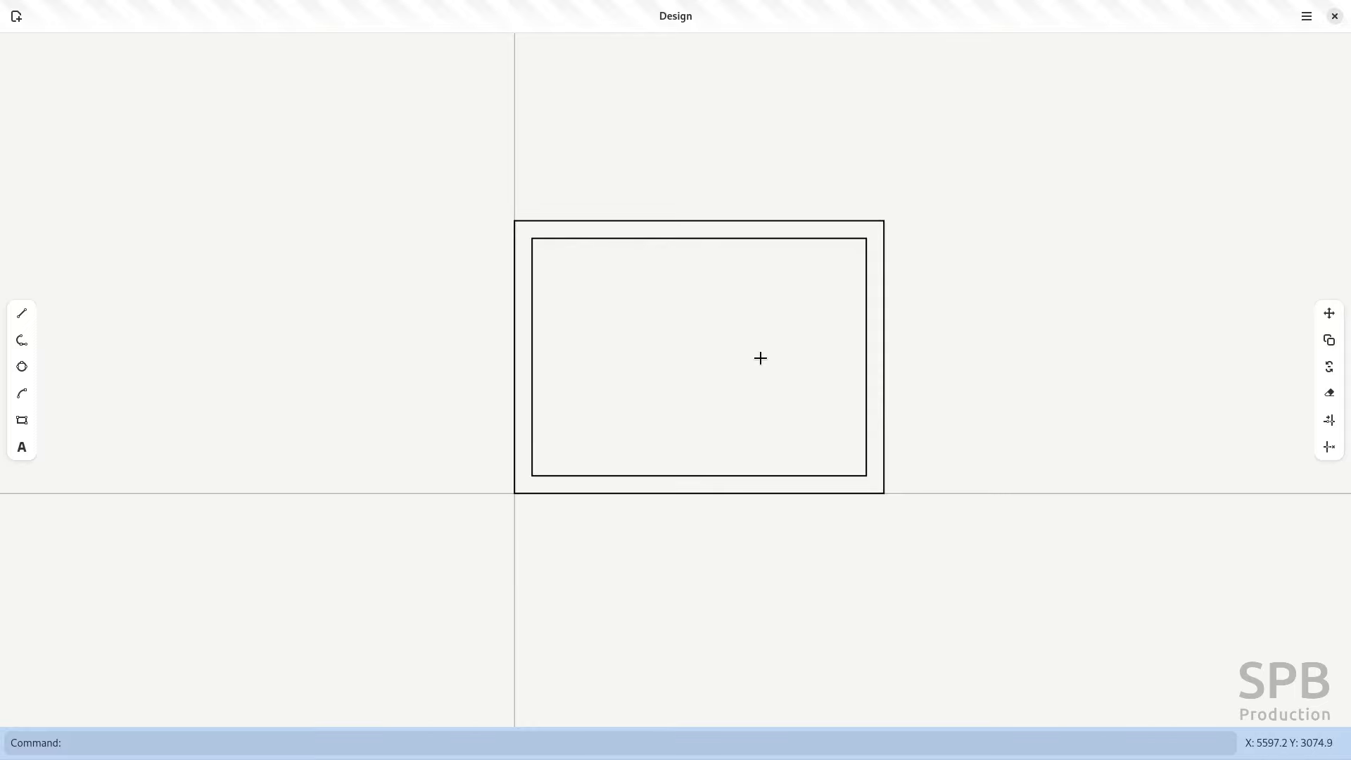
# - Draw a free-standing vertical line outside the left wall, with a length matching the 400 mm wall thickness
pyautogui.scroll(2, 757, 366)
pyautogui.moveTo(729, 398)
pyautogui.mouseDown(button='middle')
pyautogui.moveTo(751, 450)
pyautogui.moveTo(764, 444)
pyautogui.mouseUp(button='middle')
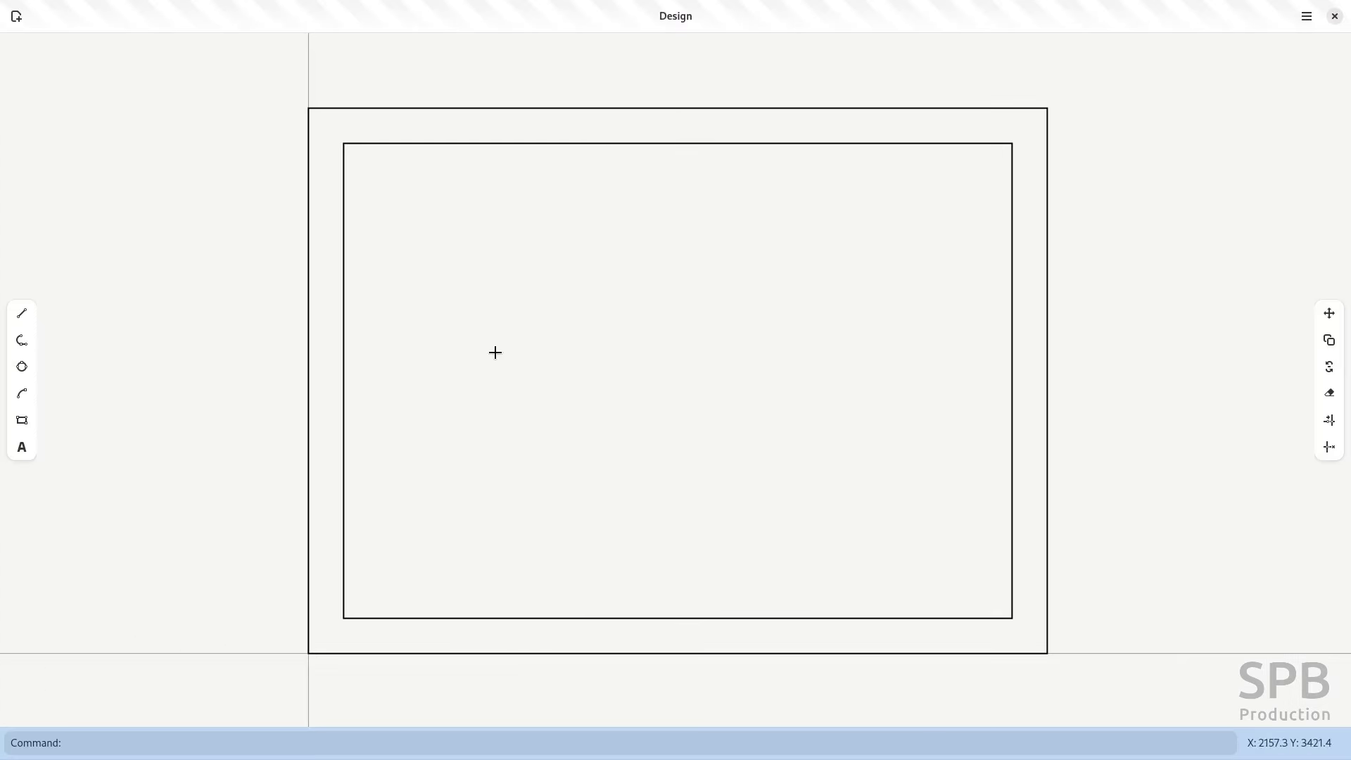
pyautogui.click(22, 314)
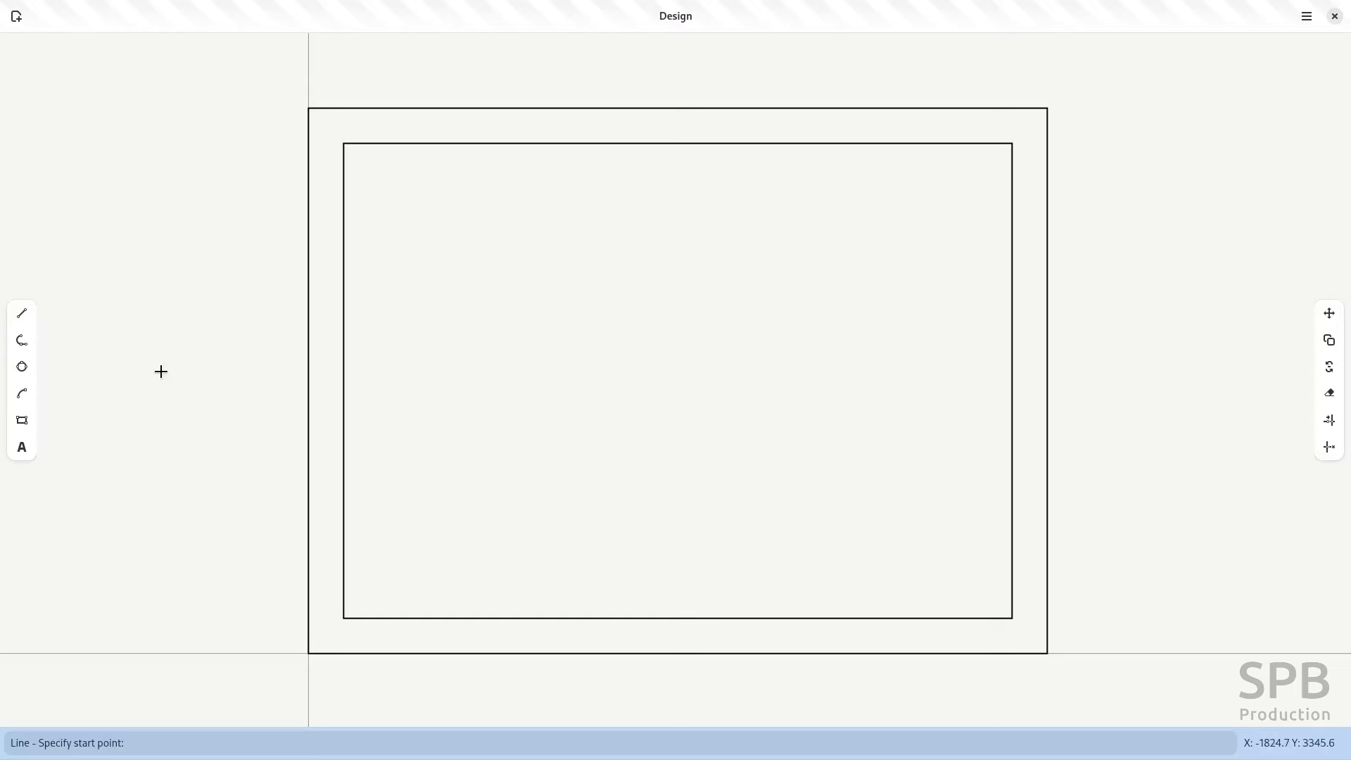
pyautogui.click(160, 392)
pyautogui.press('Return')
pyautogui.press('Escape')
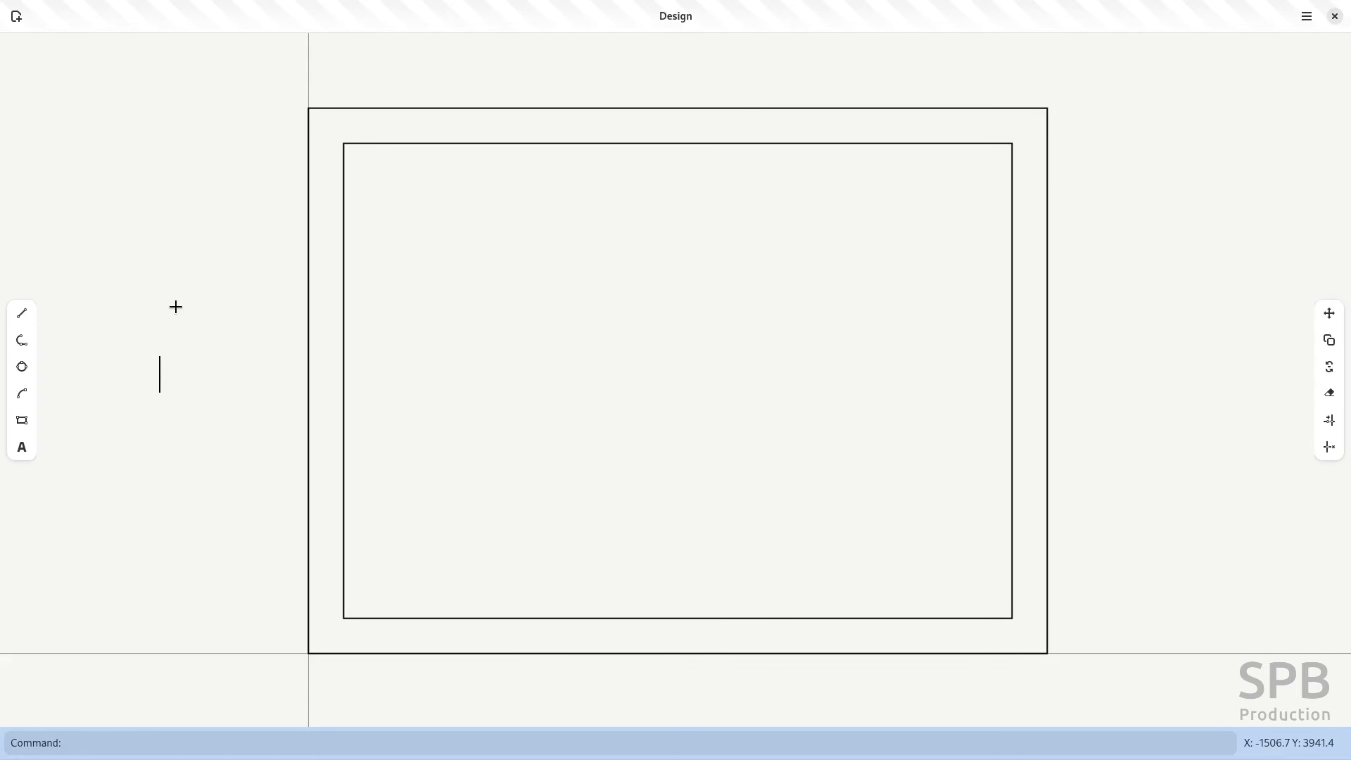
# - Move the short vertical line by its lower endpoint onto the lower-left outer corner of the walls
pyautogui.click(159, 370)
pyautogui.click(1328, 314)
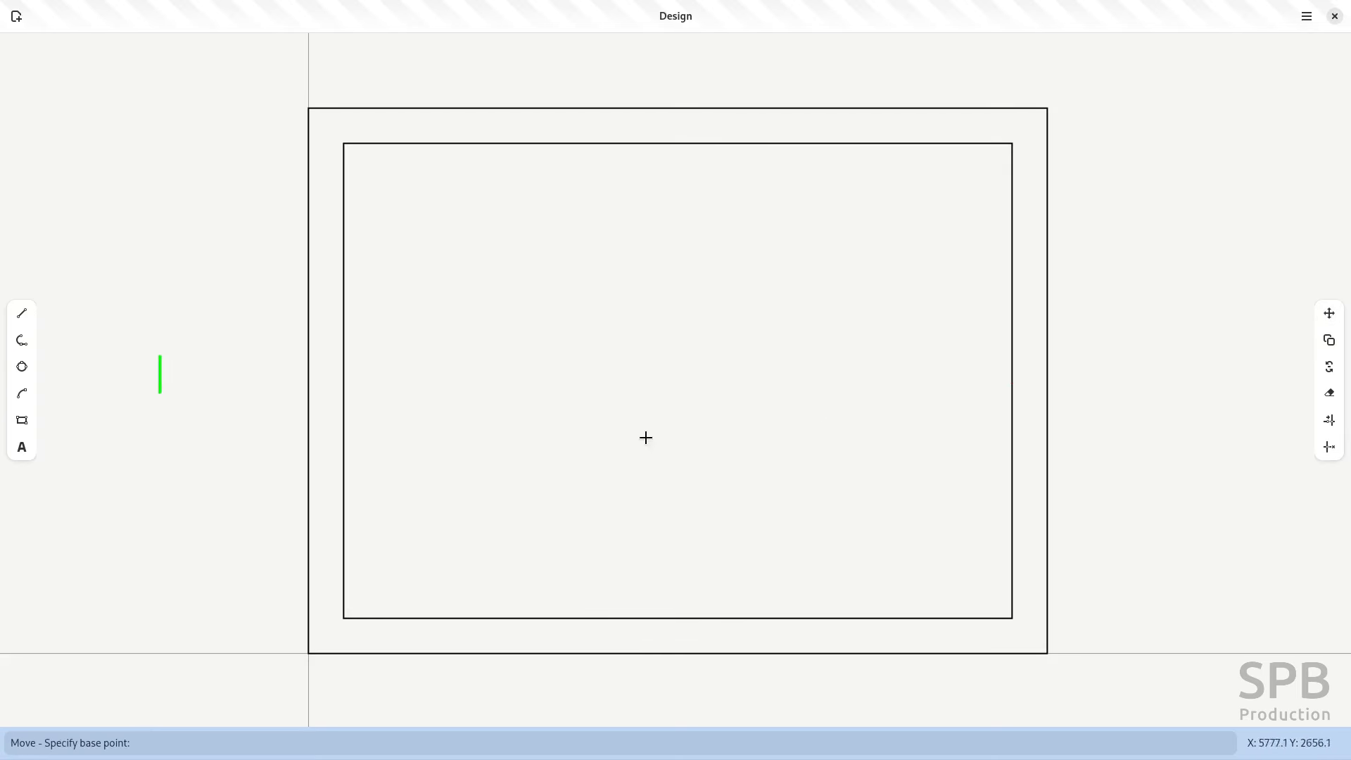
pyautogui.click(159, 392)
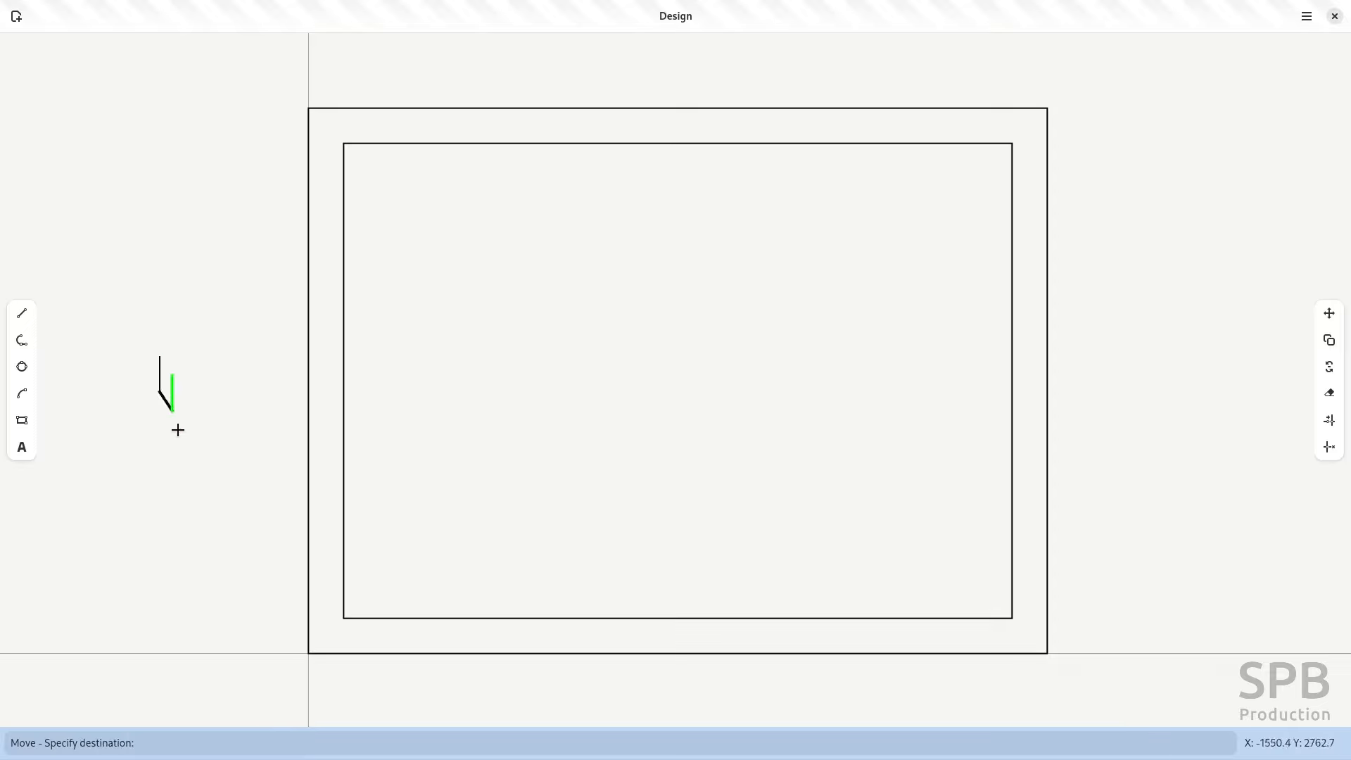
pyautogui.click(305, 653)
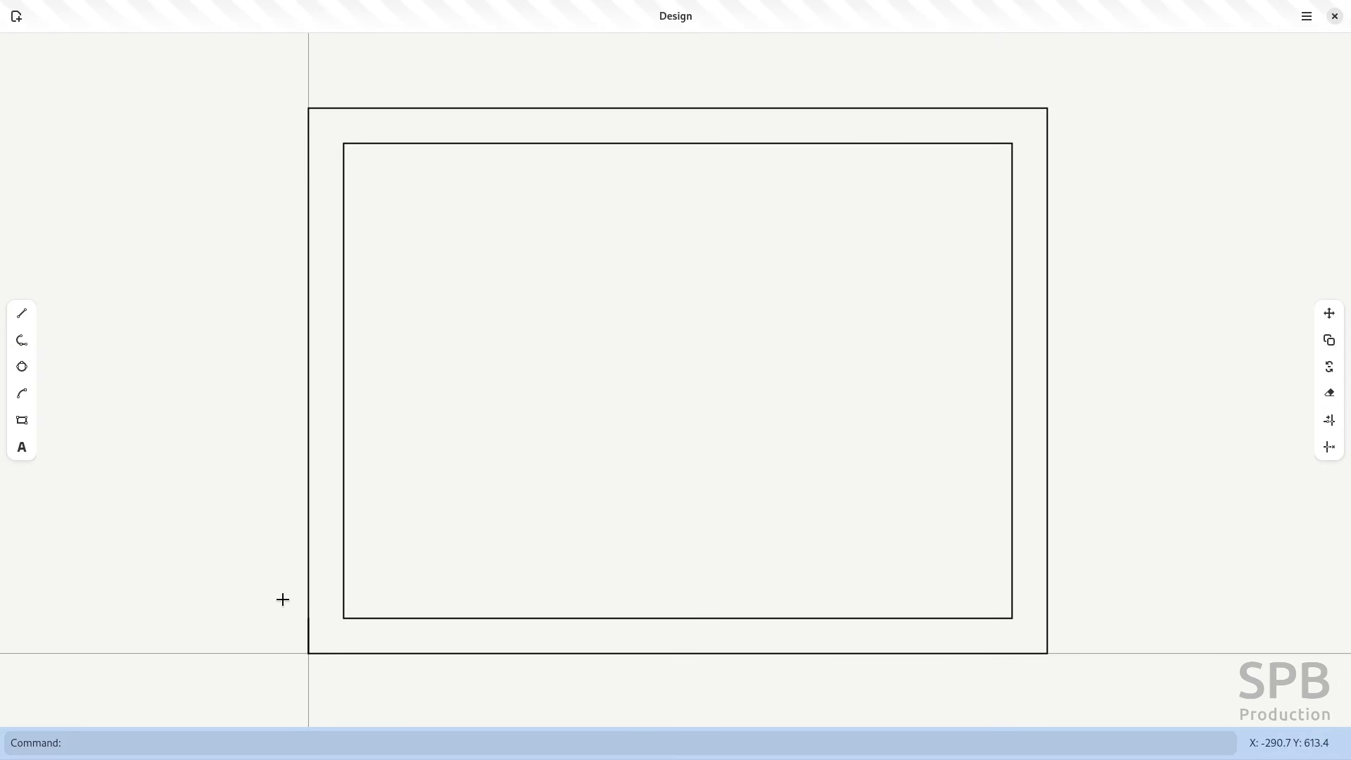
# - Move the short line 1500 mm to the right along the bottom wall to mark the first window edge
pyautogui.moveTo(283, 598); pyautogui.dragTo(328, 678)
pyautogui.click(1328, 315)
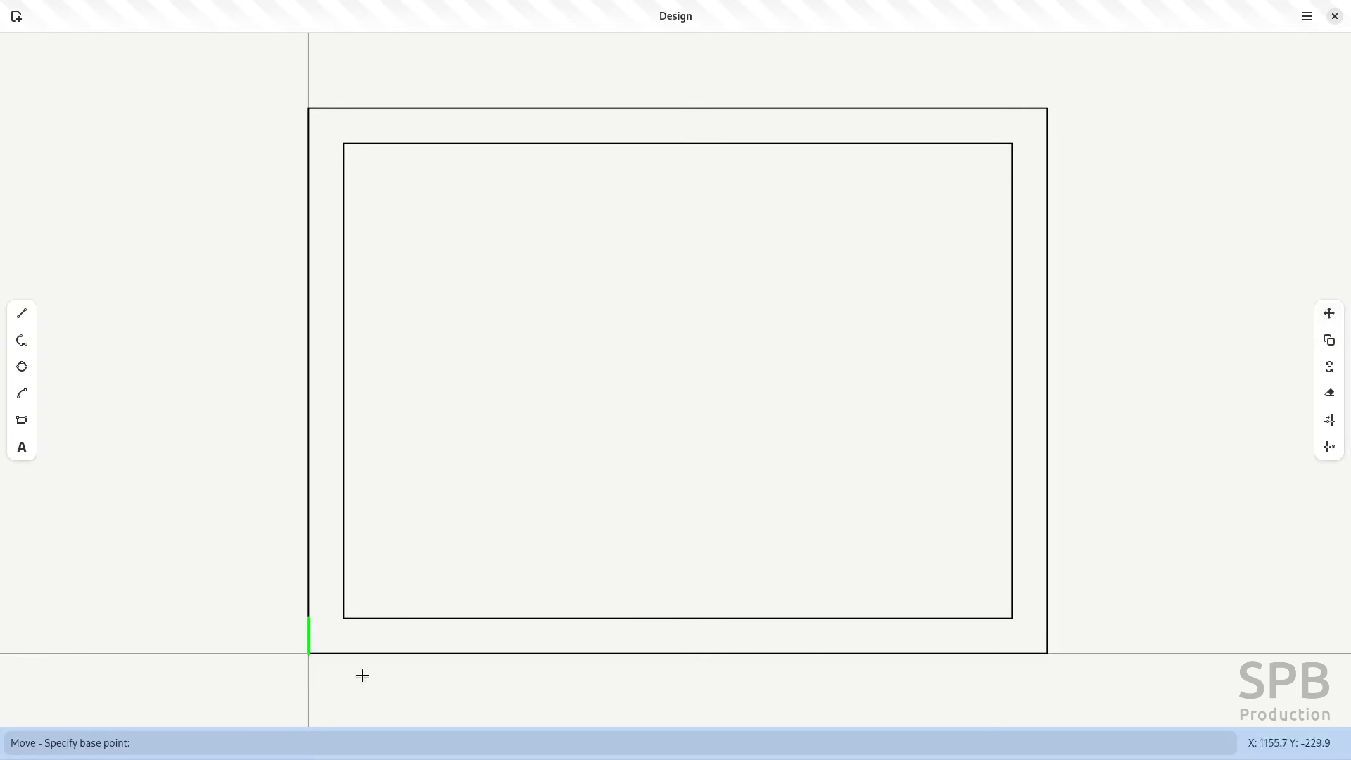
pyautogui.click(308, 652)
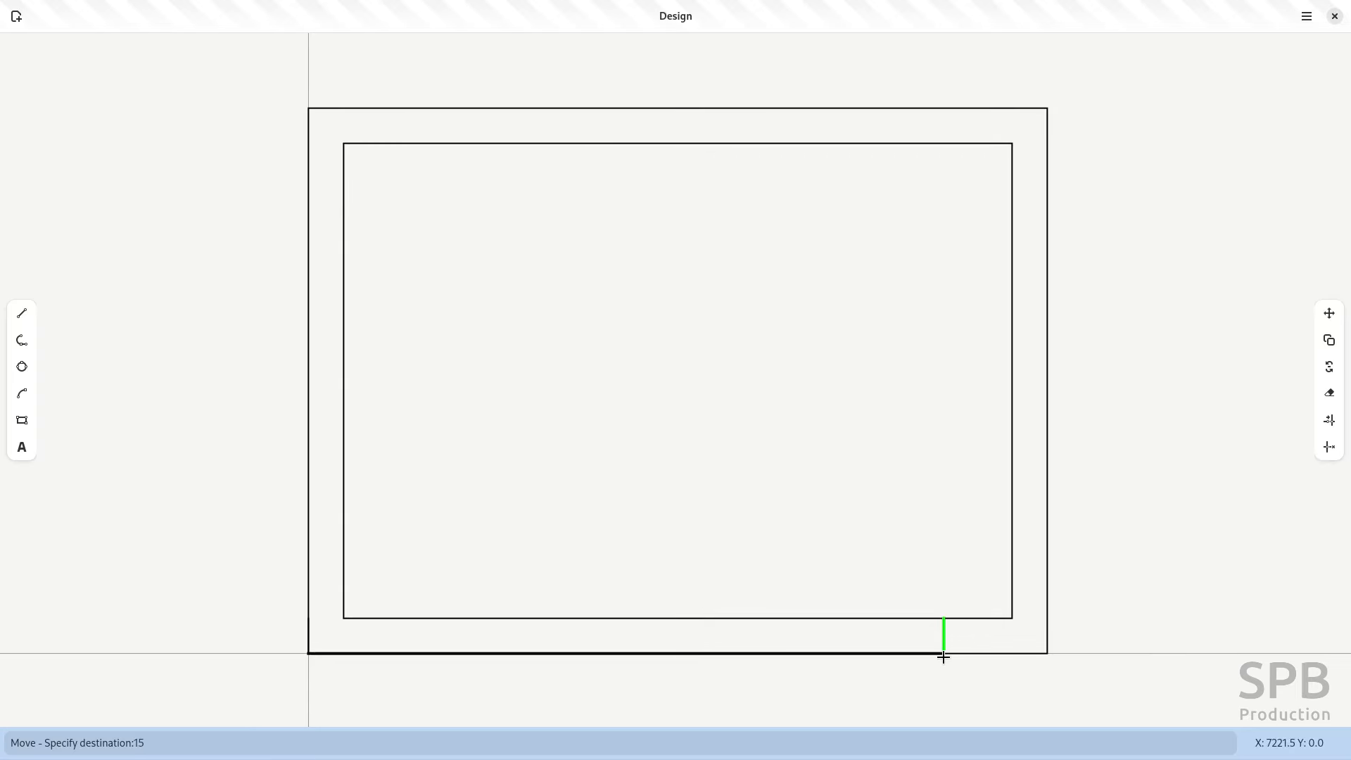
pyautogui.press('Return')
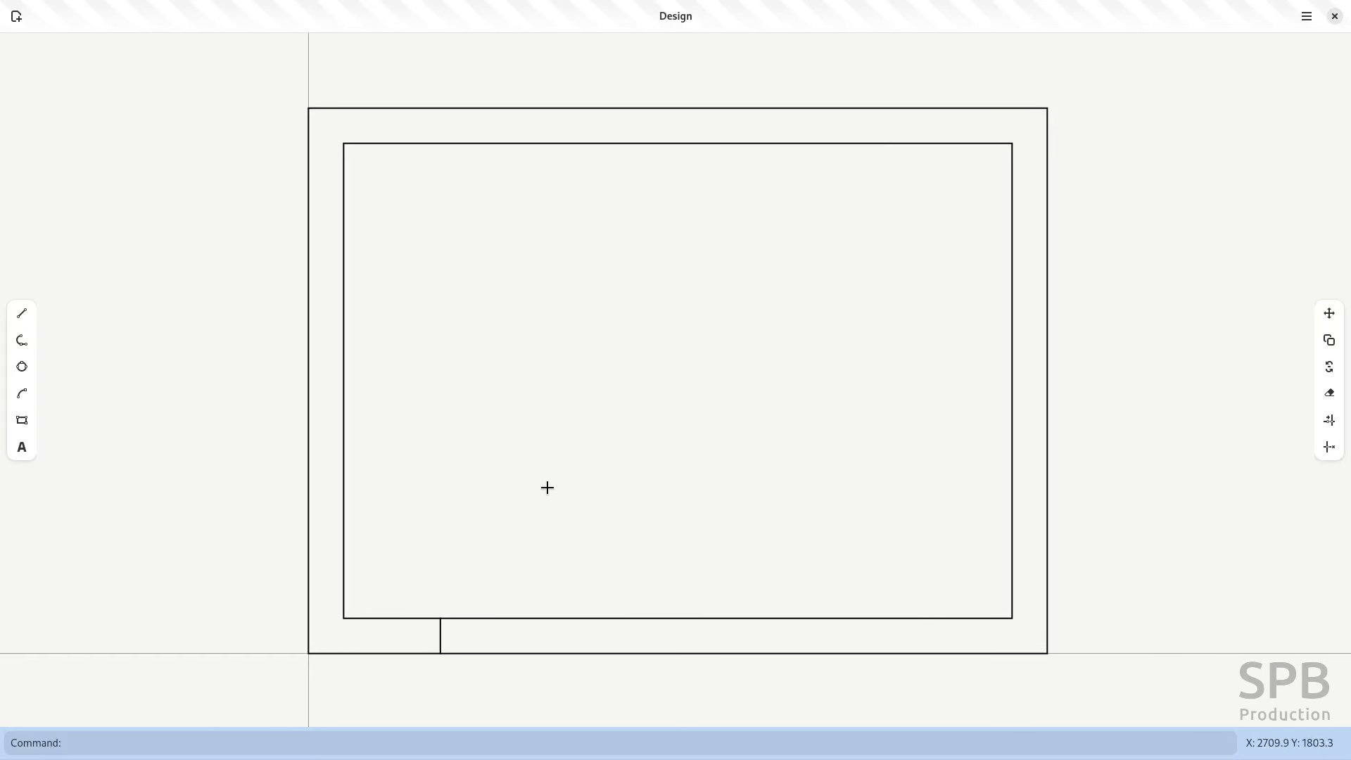
# - Check the opening widths in the garage plan PDF and copy the short line on the bottom wall 1200 mm to the right
pyautogui.hotkey('alt', 'Tab')
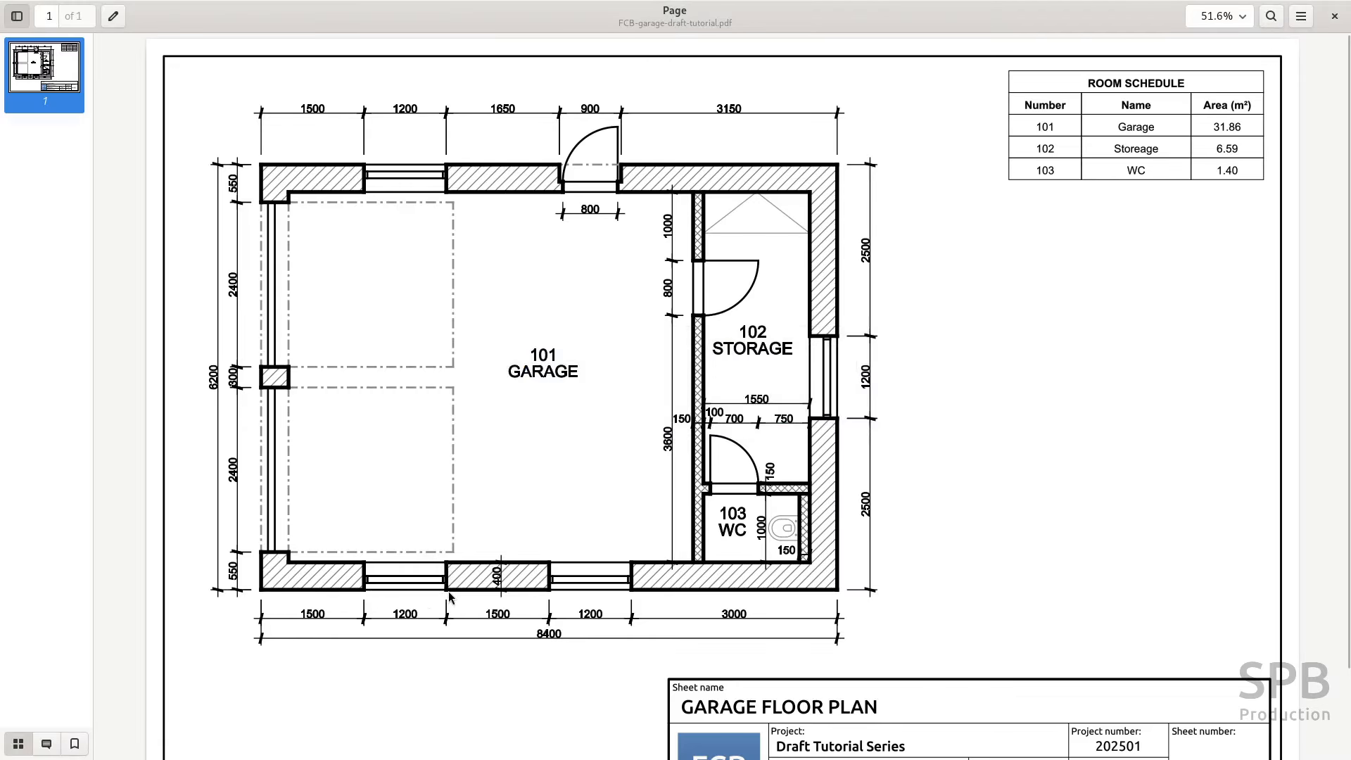
pyautogui.hotkey('alt', 'Tab')
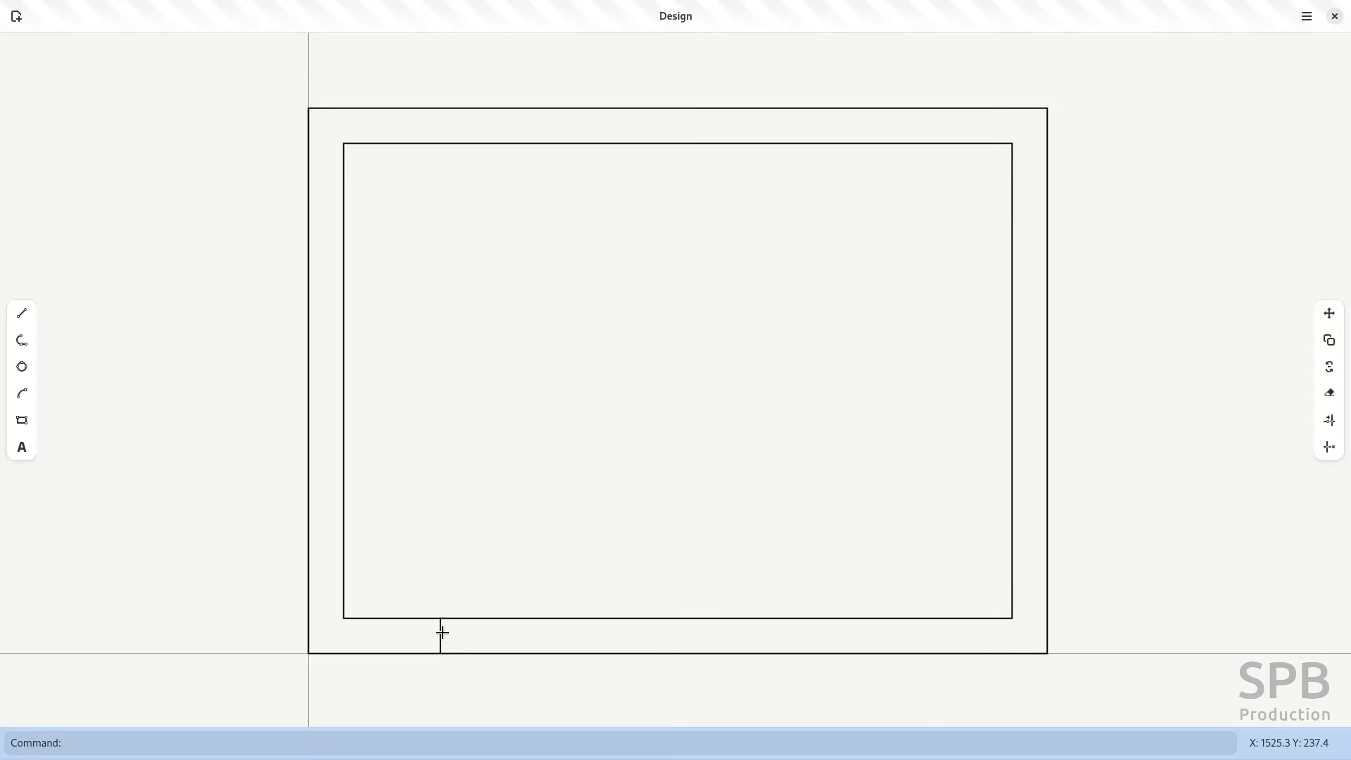
pyautogui.click(1332, 342)
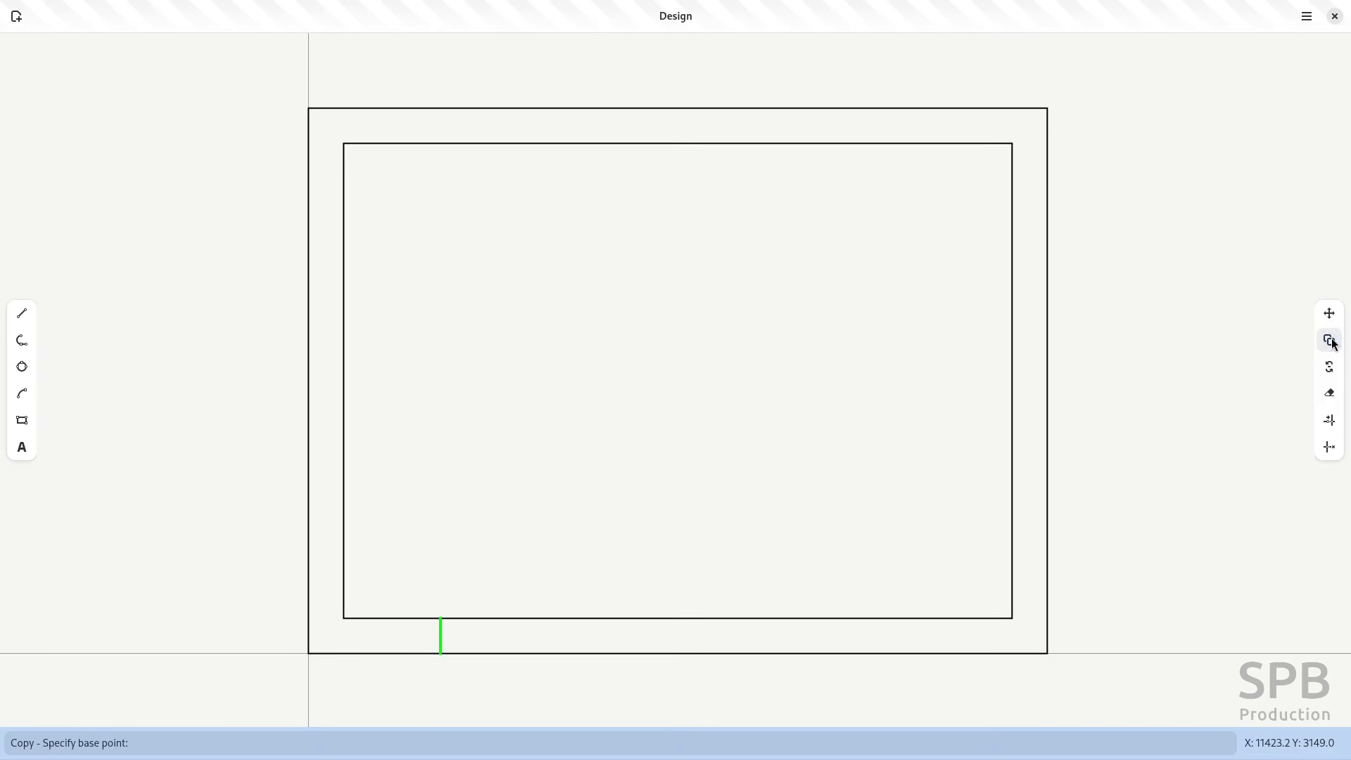
pyautogui.click(439, 636)
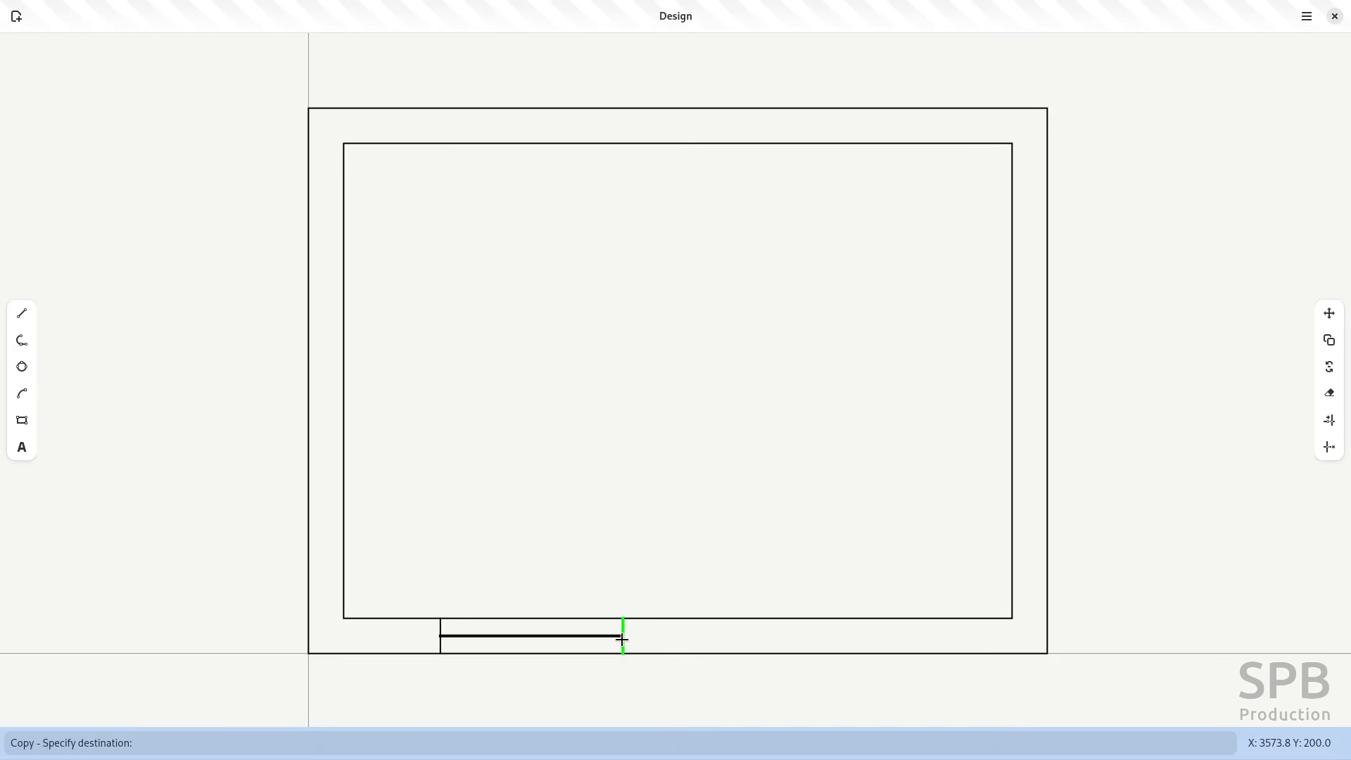
pyautogui.press('Return')
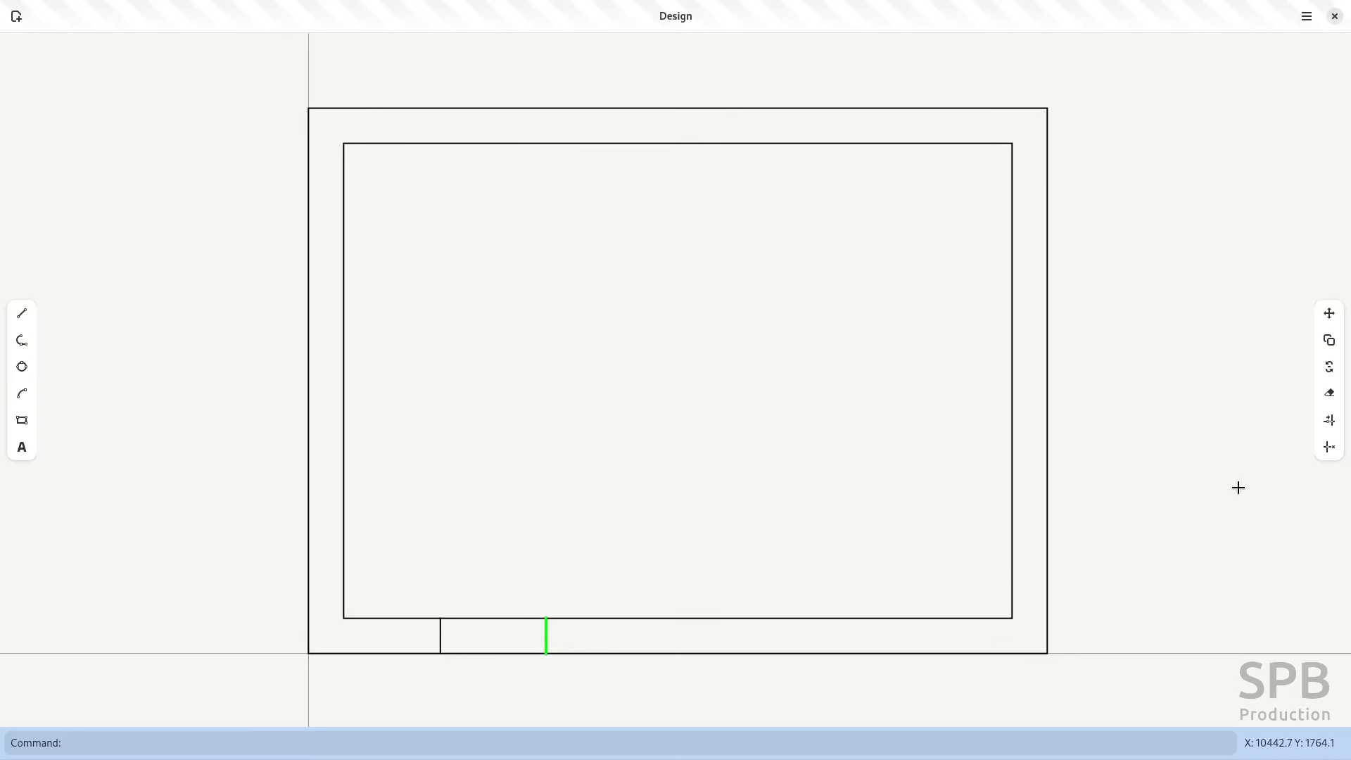
# - Copy the first window's right edge line 1500 mm to the right along the bottom wall
pyautogui.click(1329, 340)
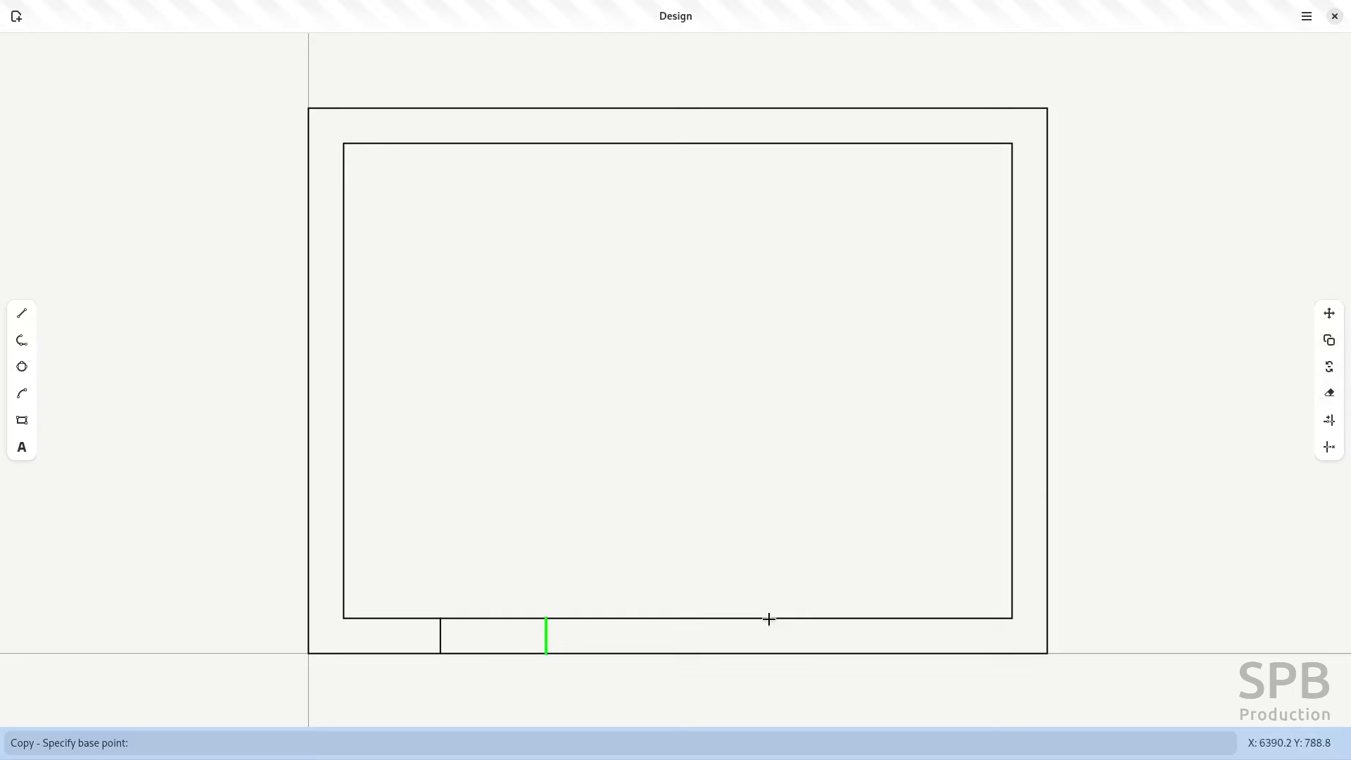
pyautogui.click(546, 633)
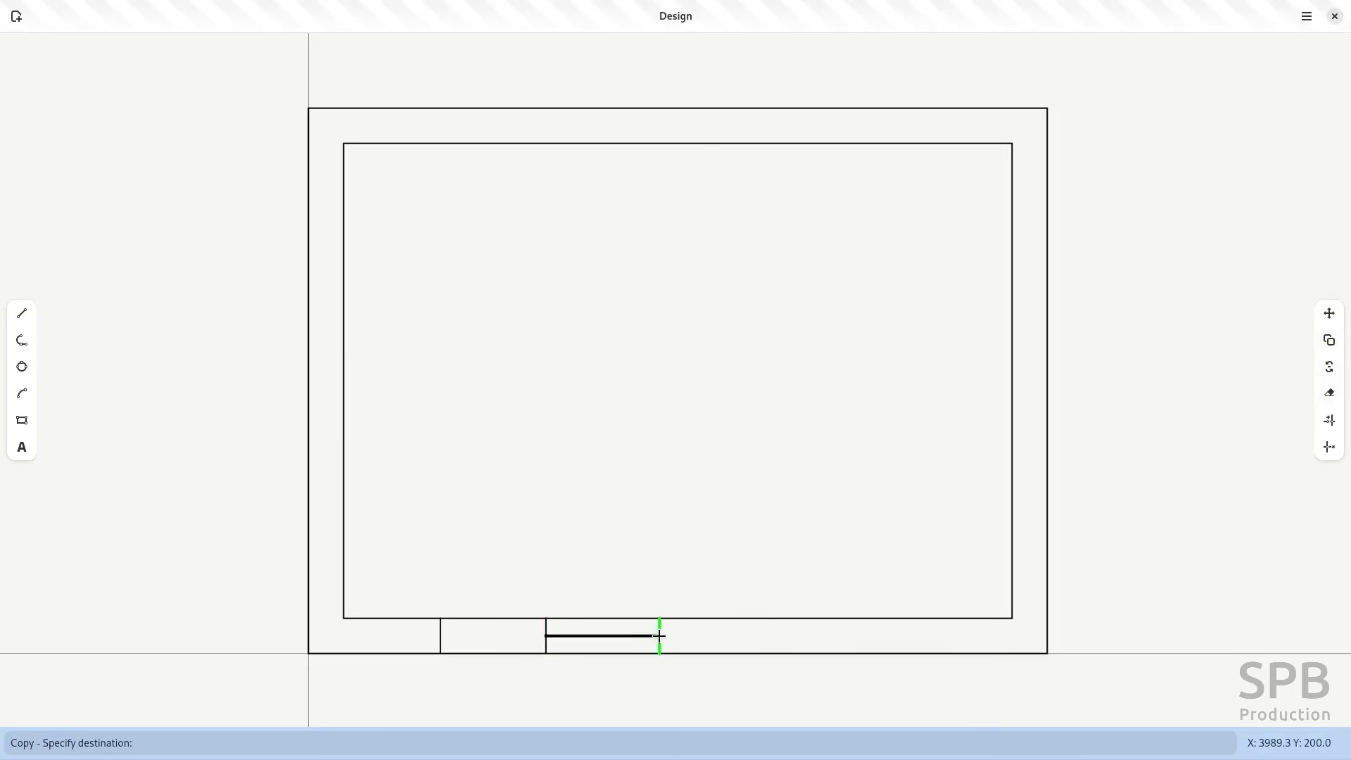
pyautogui.press('Return')
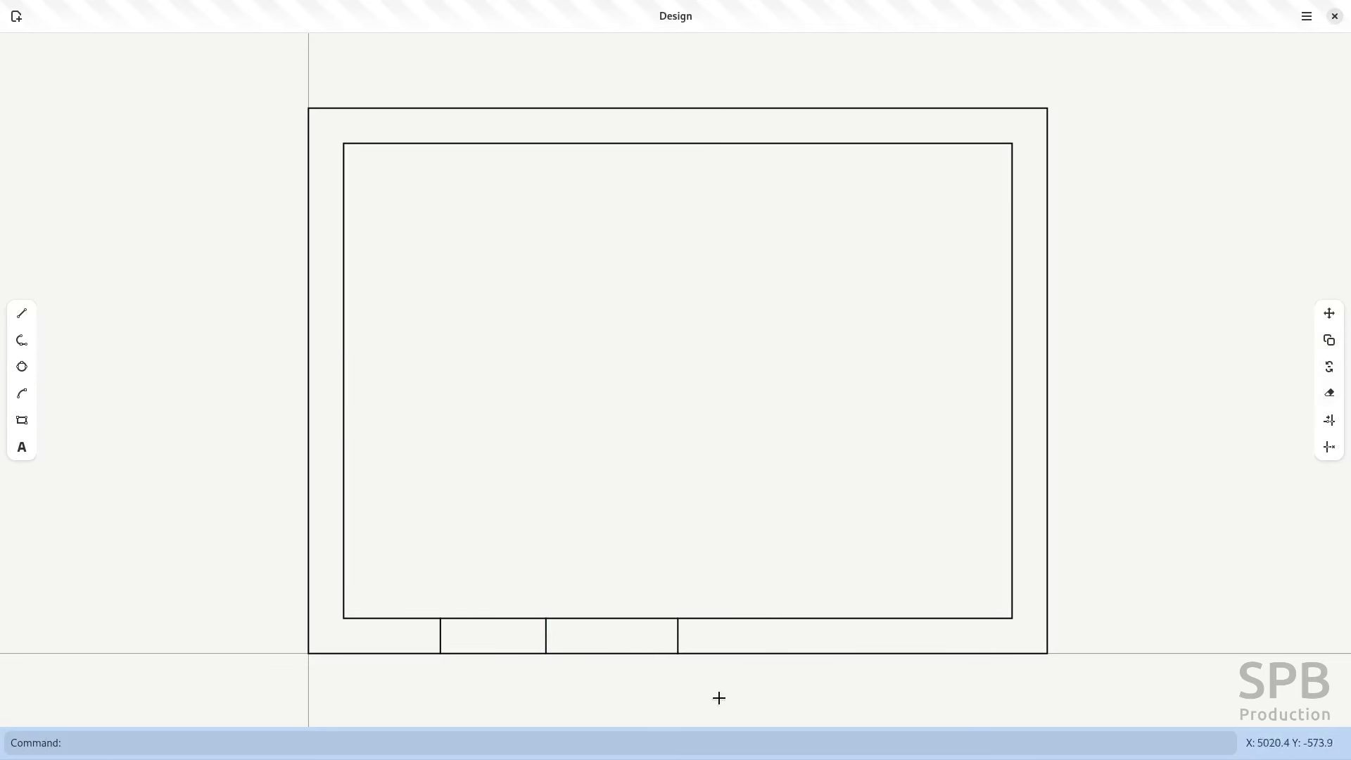
# - Copy the second window's left edge line 1200 mm to the right to close that opening in the bottom wall
pyautogui.click(677, 627)
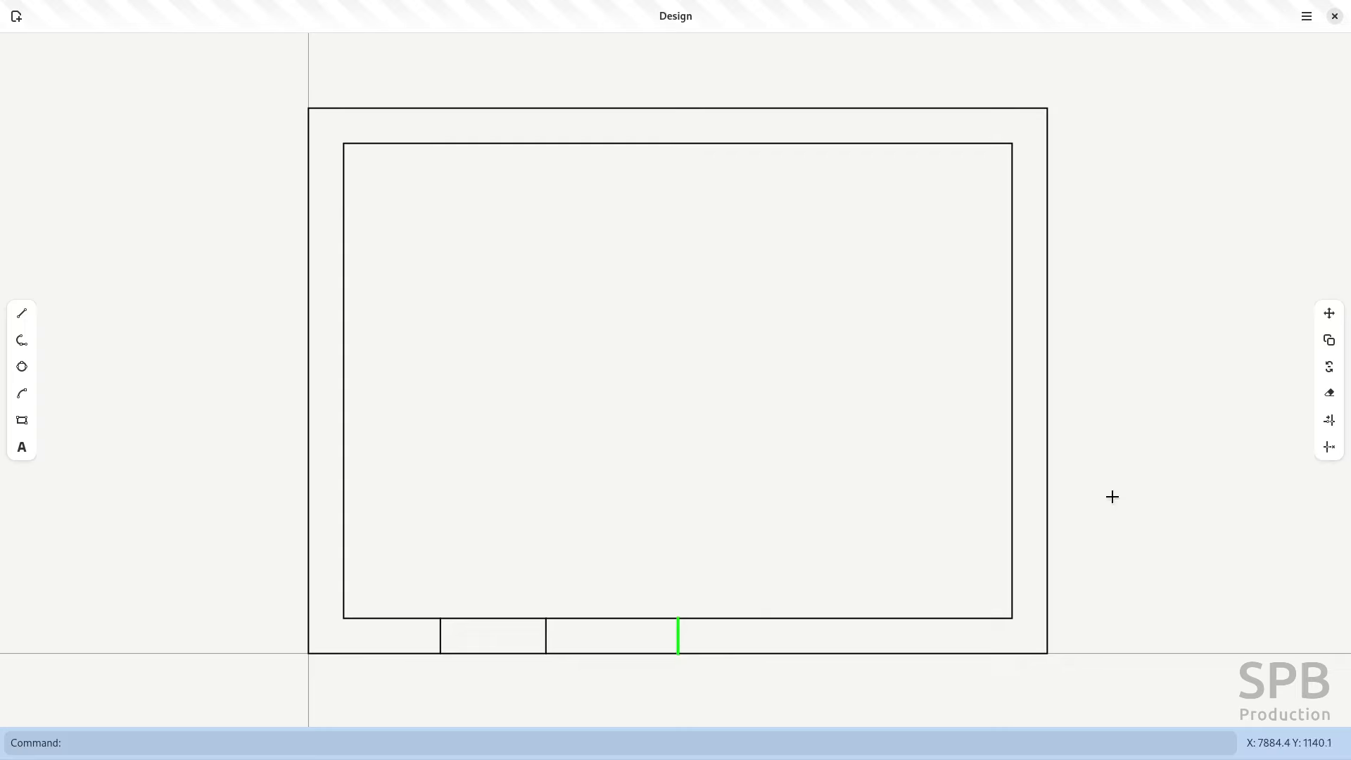
pyautogui.click(1329, 340)
pyautogui.click(678, 635)
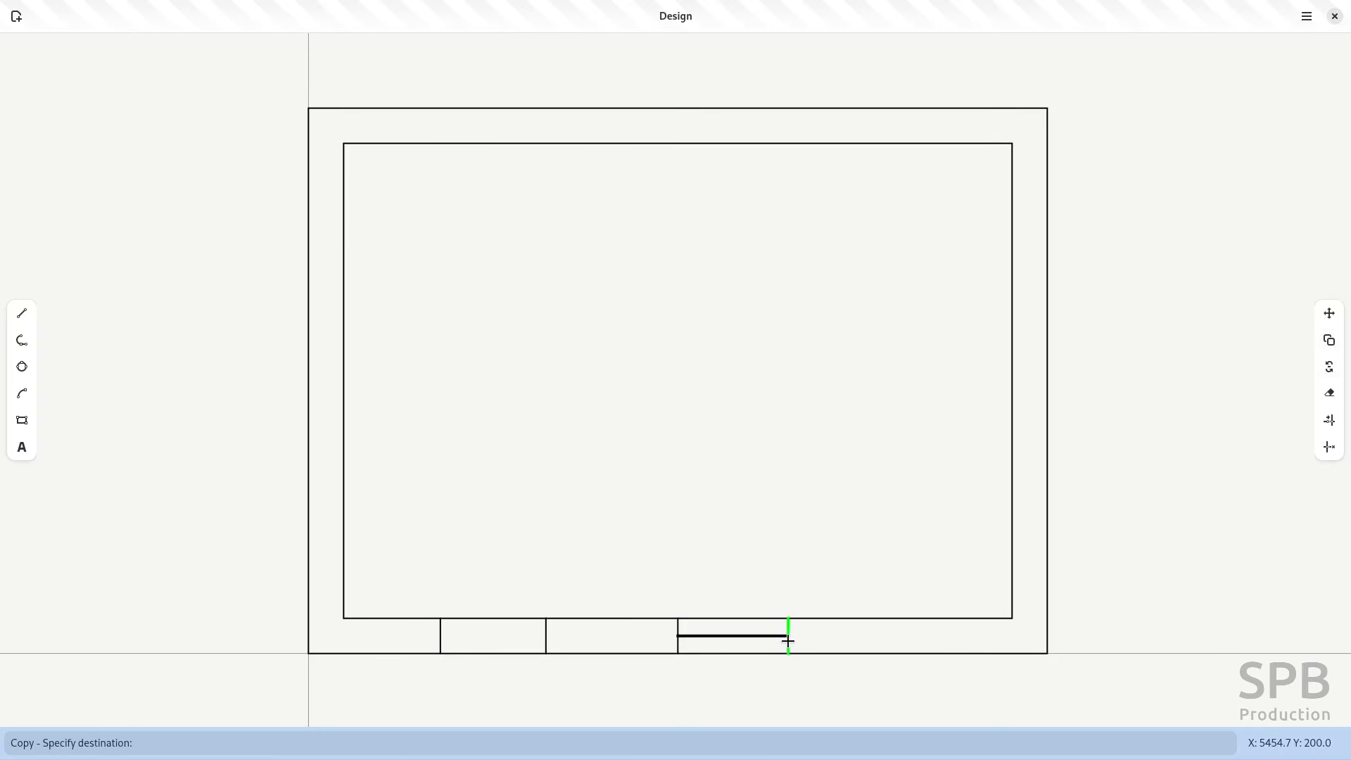
pyautogui.press('Return')
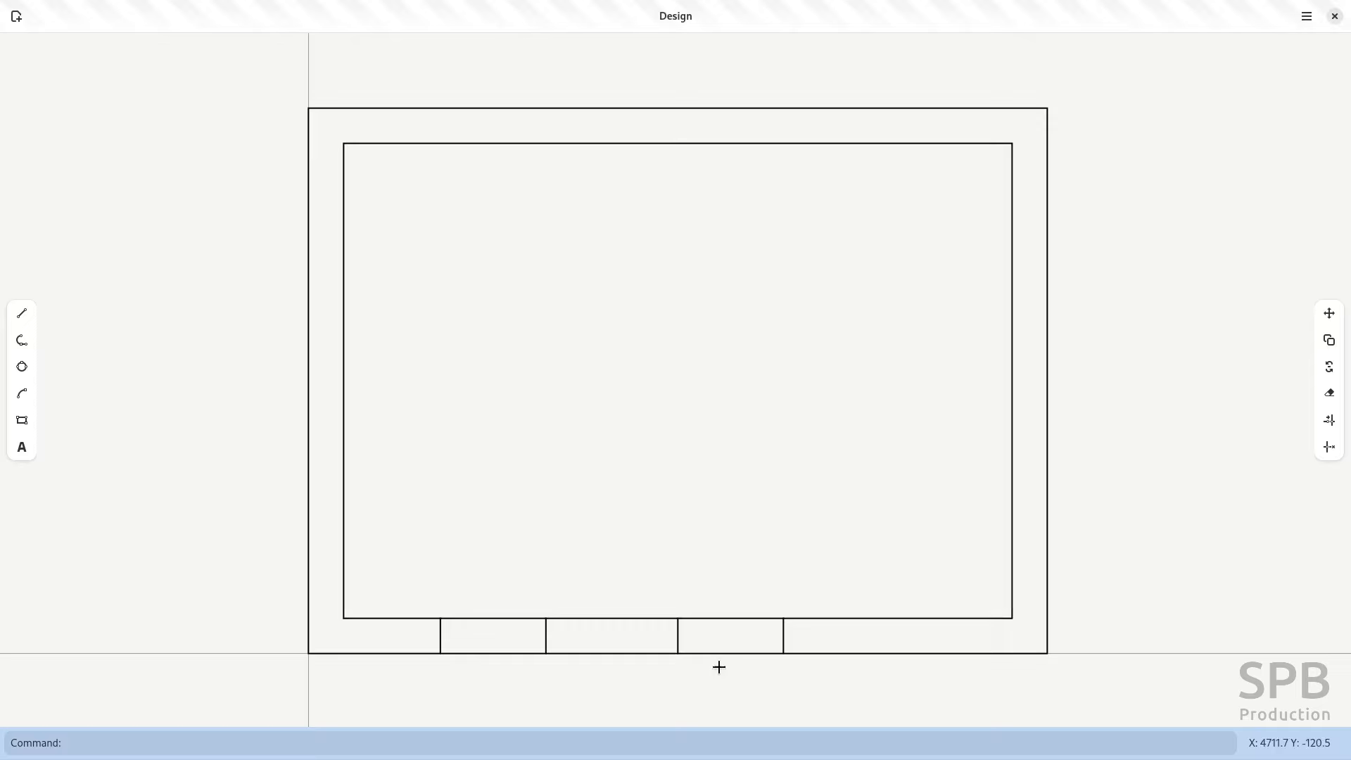
pyautogui.click(28, 314)
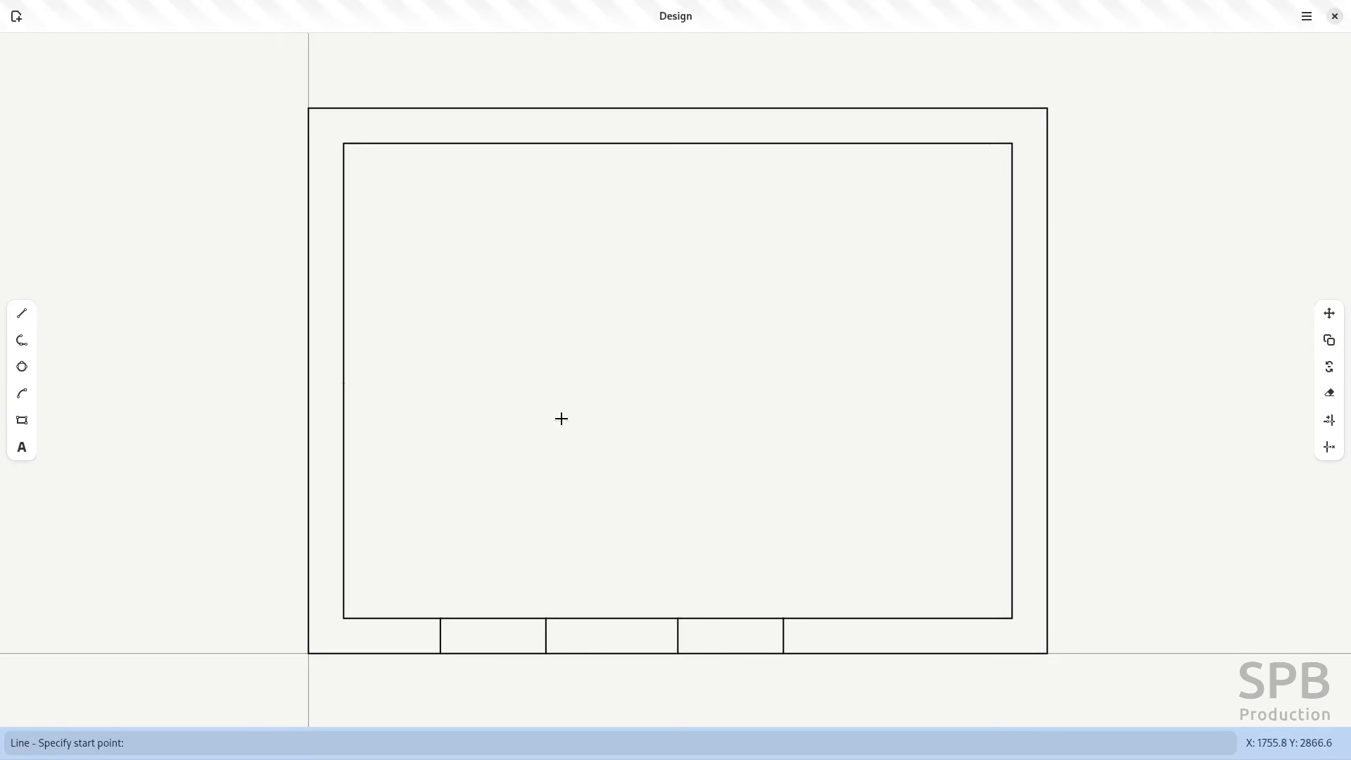
pyautogui.click(1047, 636)
pyautogui.press('Escape')
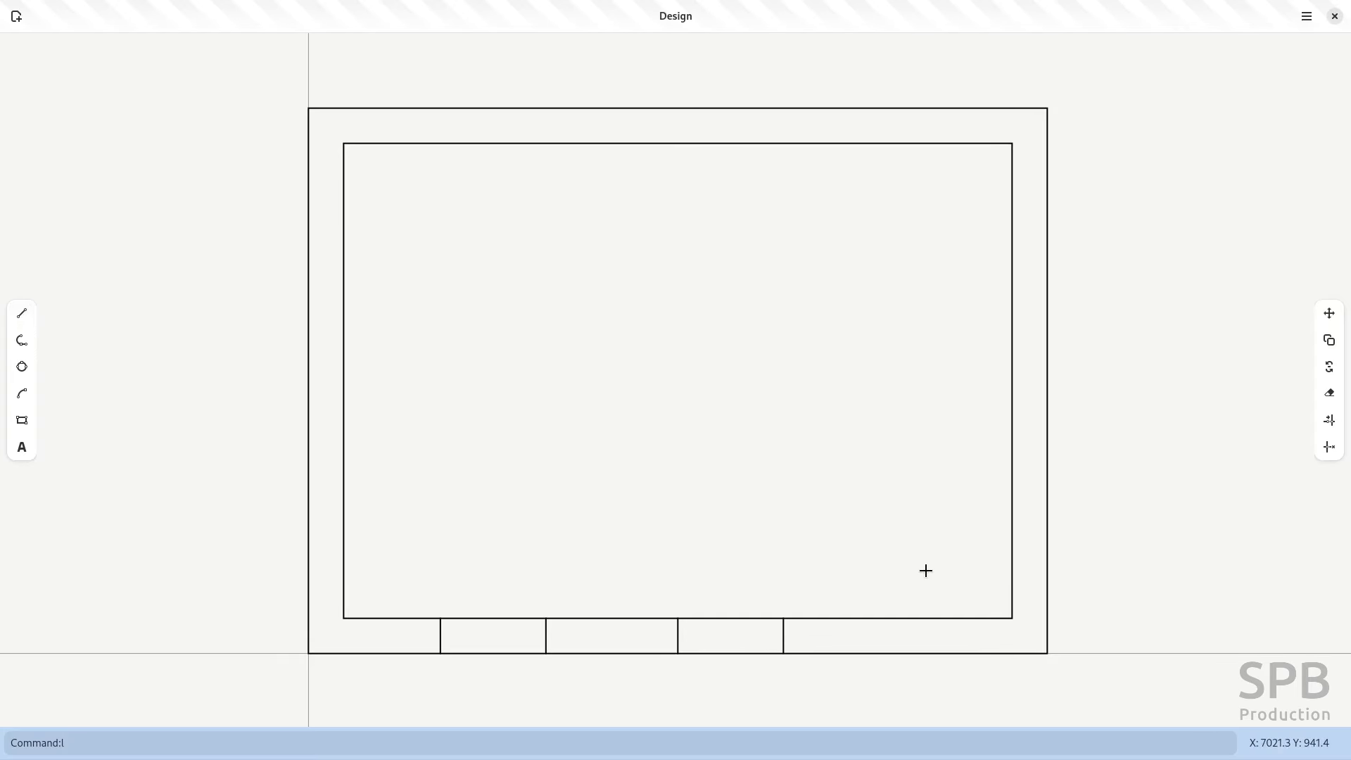
# - Draw a 400 mm horizontal line leftward from the lower-right outer corner of the walls
pyautogui.press('Return')
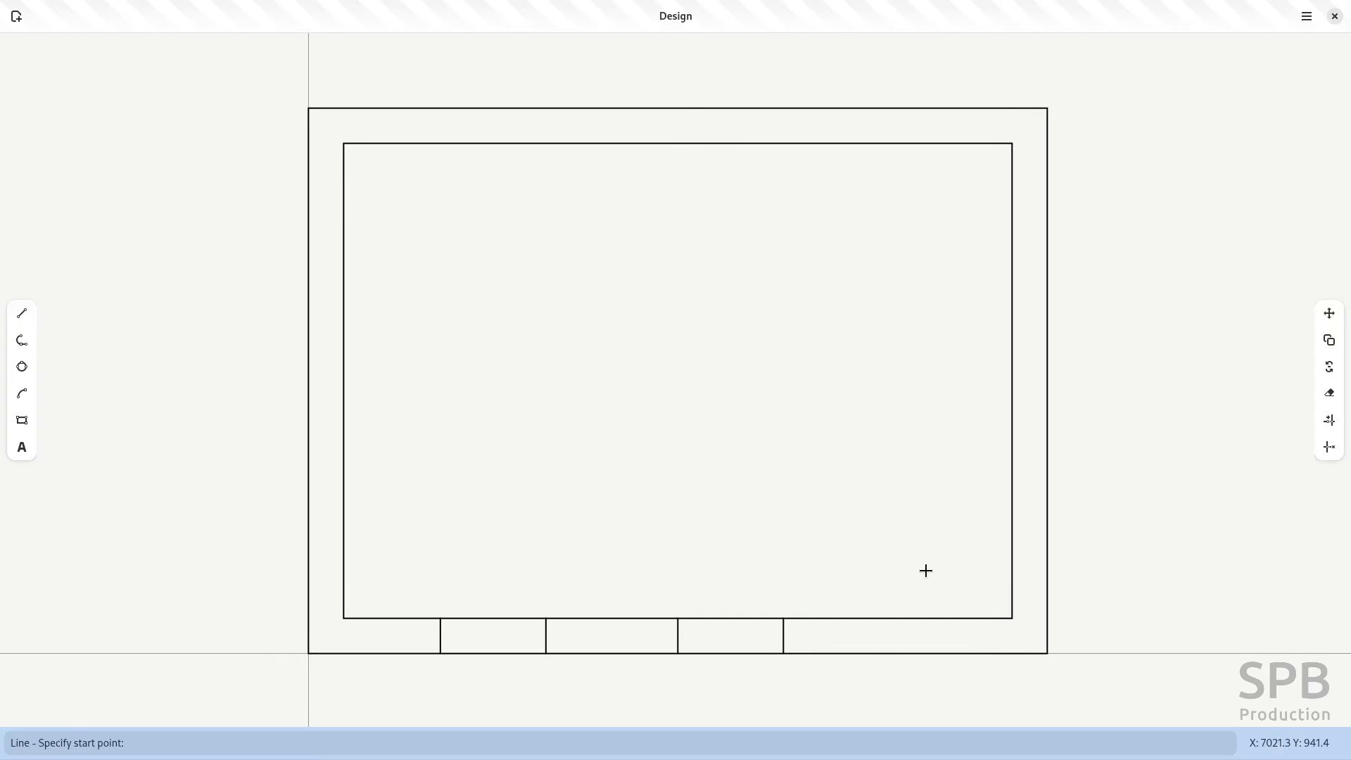
pyautogui.click(1046, 654)
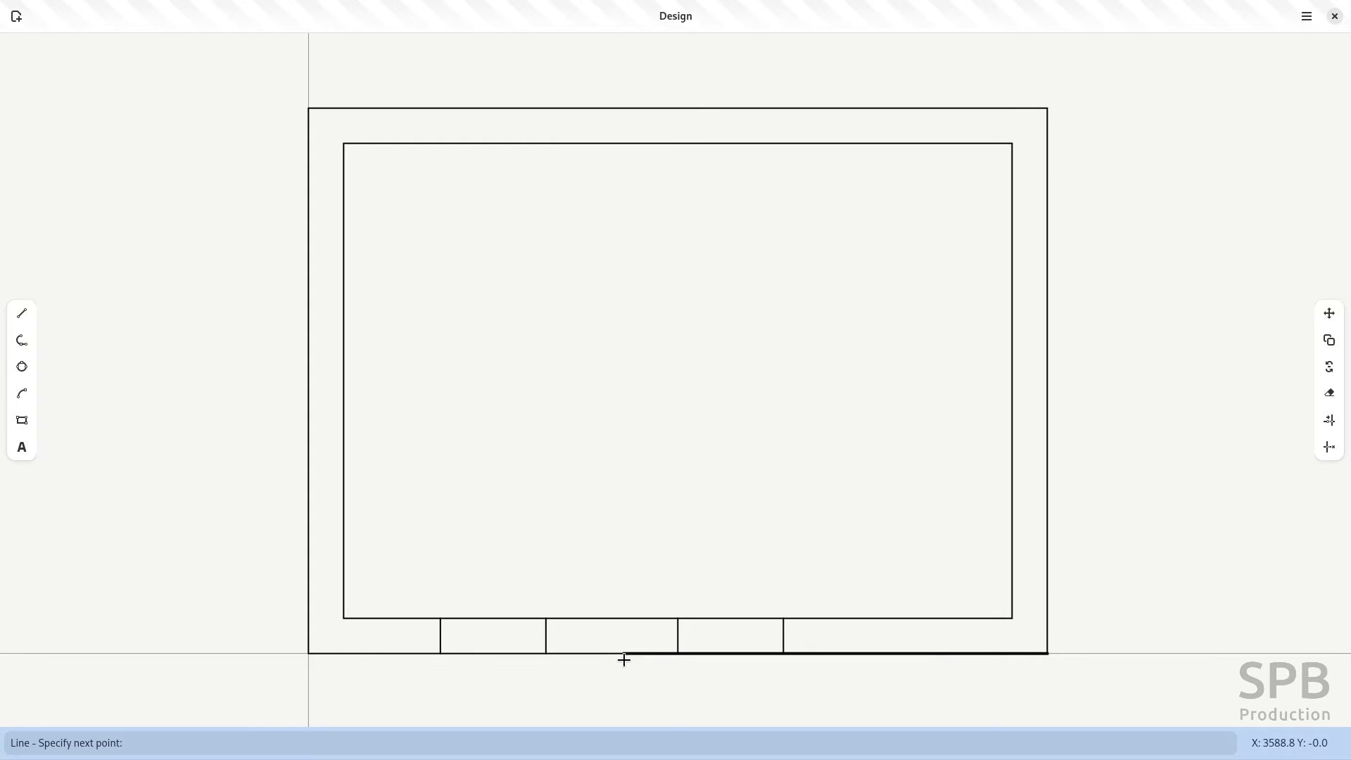
pyautogui.press('Return')
pyautogui.press('Escape')
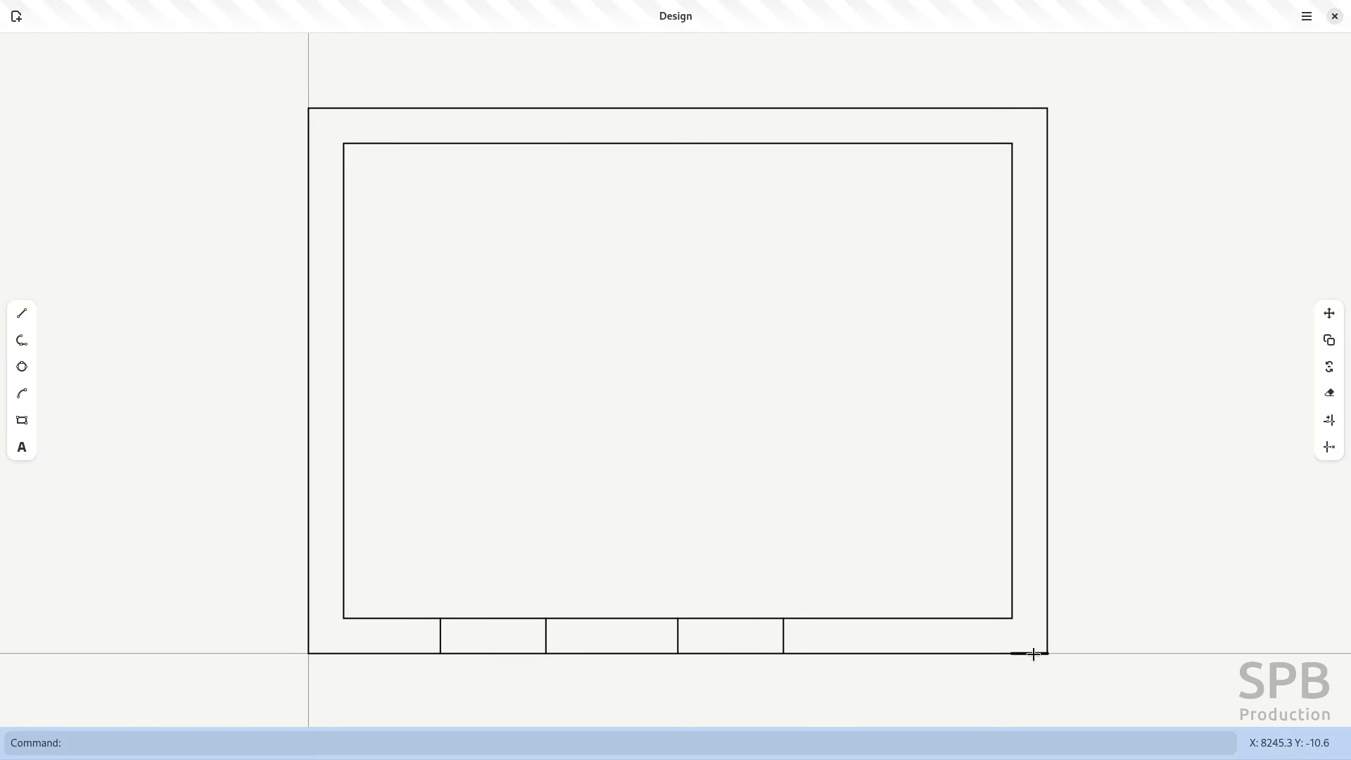
# - Move the short horizontal line 2500 mm up the right wall from the lower-right outer corner
pyautogui.click(1032, 652)
pyautogui.click(1328, 313)
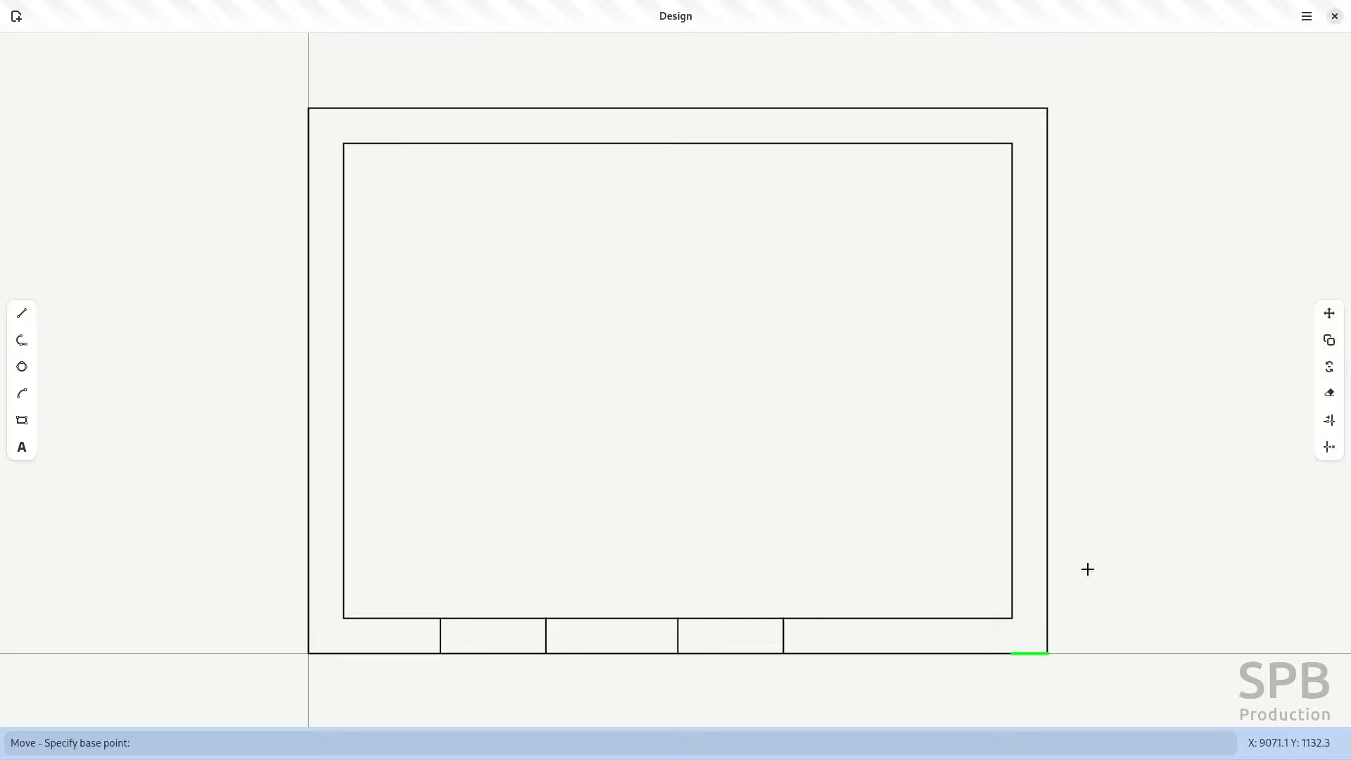
pyautogui.click(1048, 654)
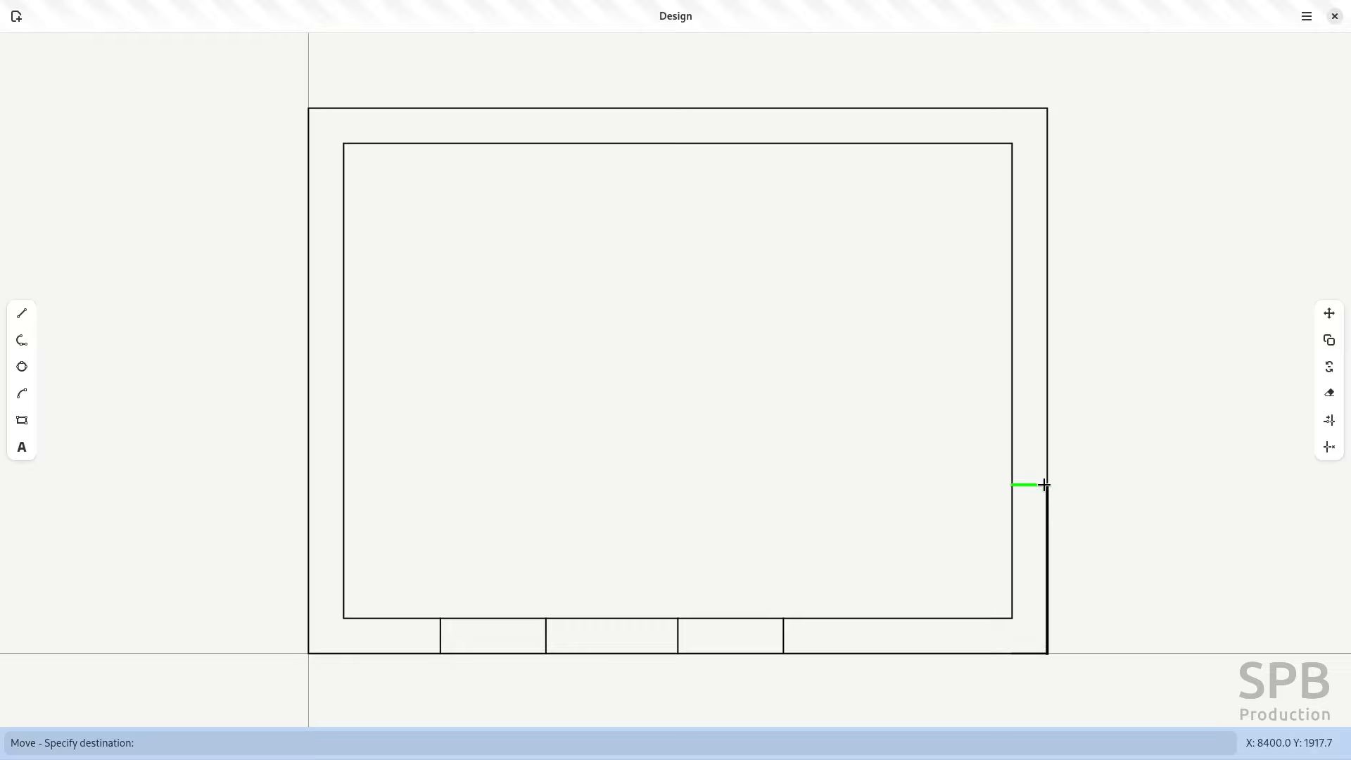
pyautogui.press('Return')
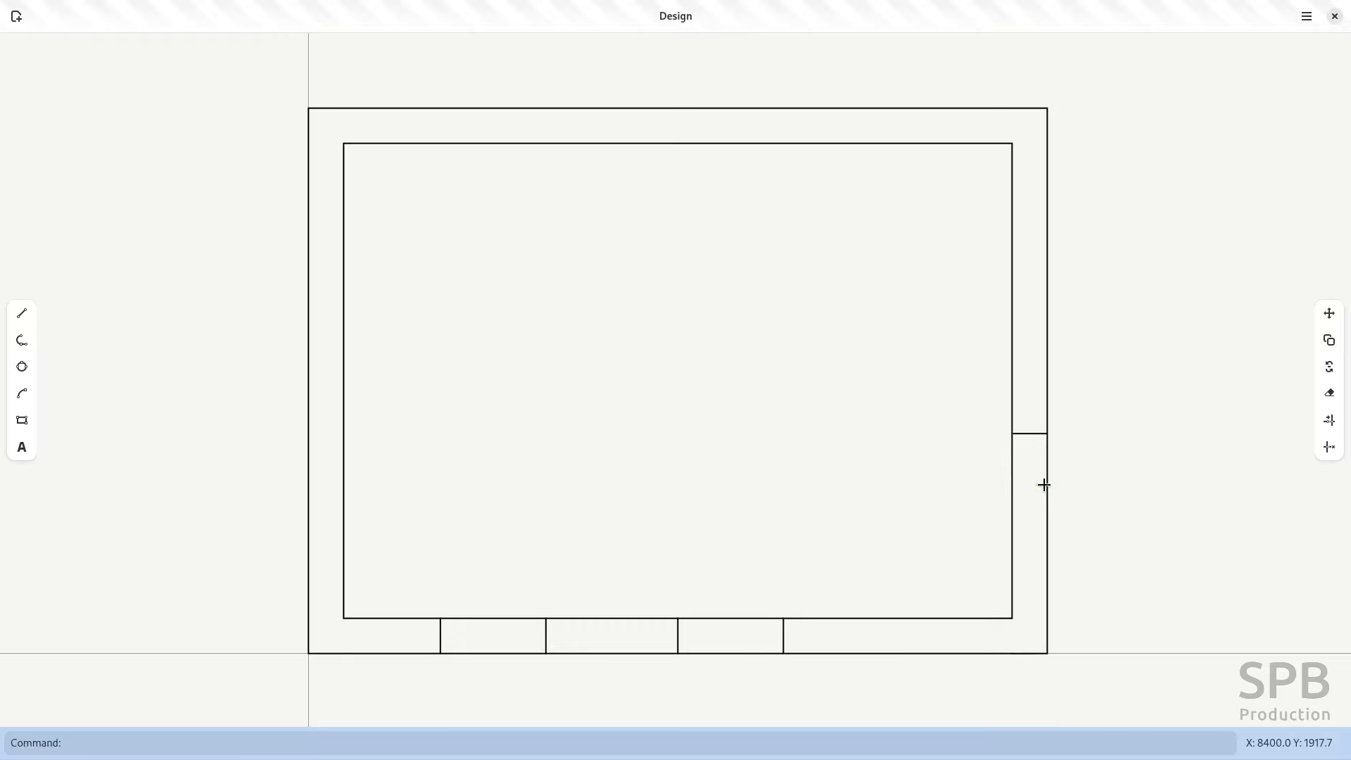
# - Copy the short line on the right wall 1200 mm upward to form the window opening's other edge
pyautogui.click(1030, 434)
pyautogui.click(1329, 339)
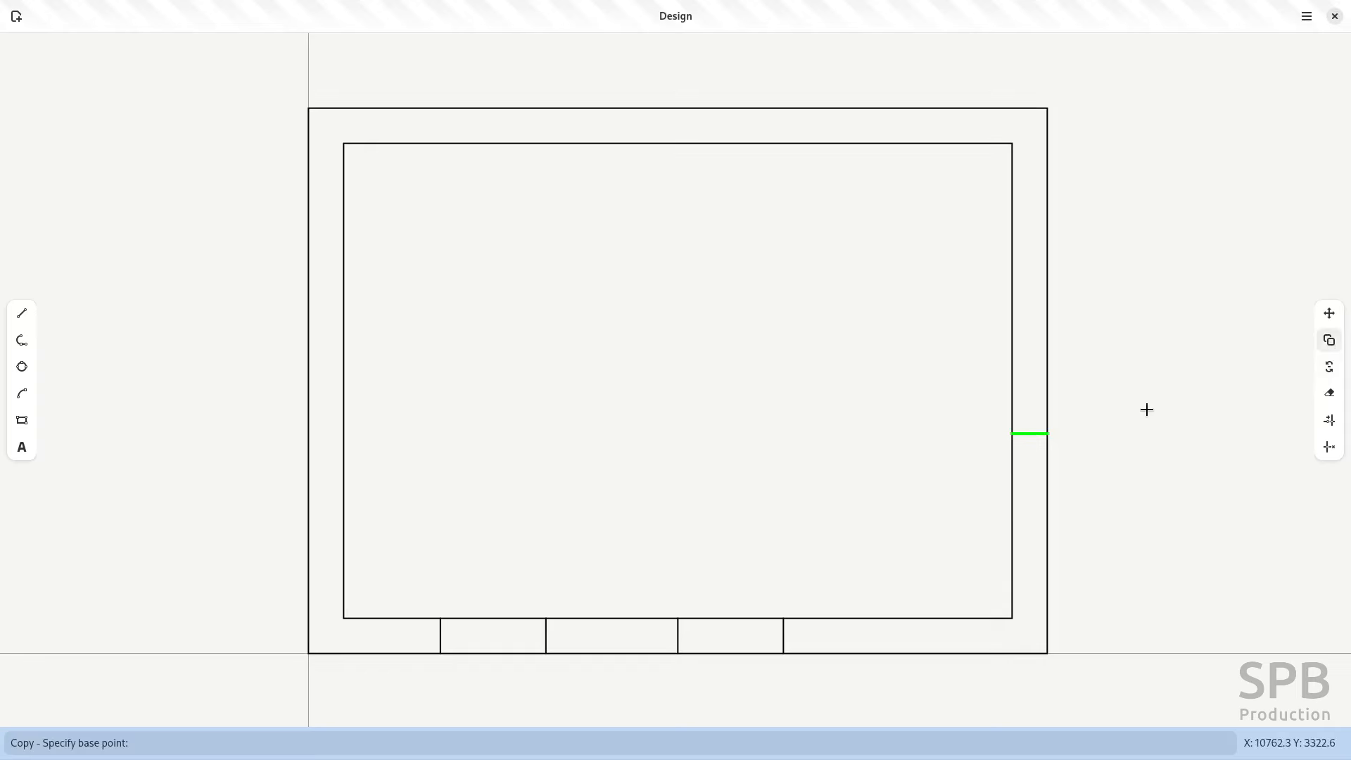
pyautogui.click(1030, 433)
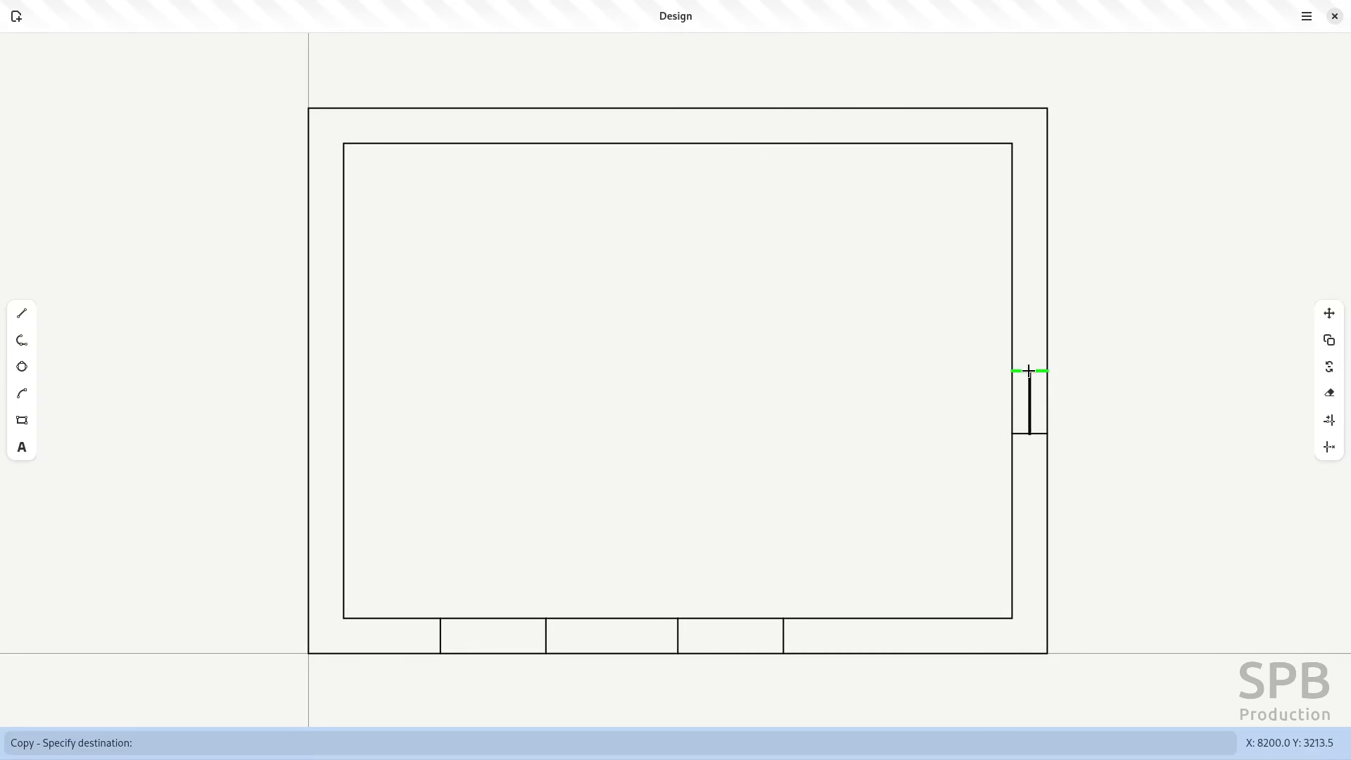
pyautogui.press('Return')
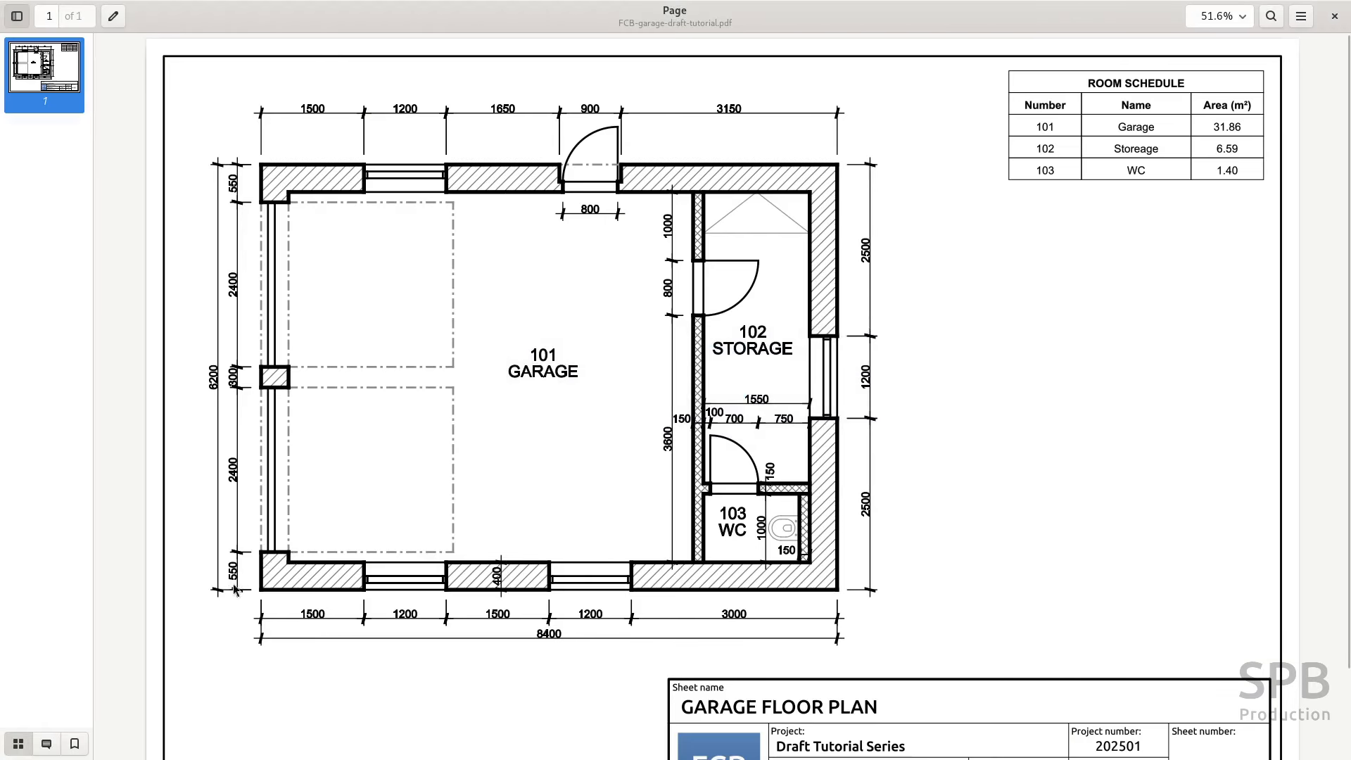
# - Draw a 400 mm horizontal line rightward from the lower-left outer corner of the walls
pyautogui.hotkey('alt', 'Tab')
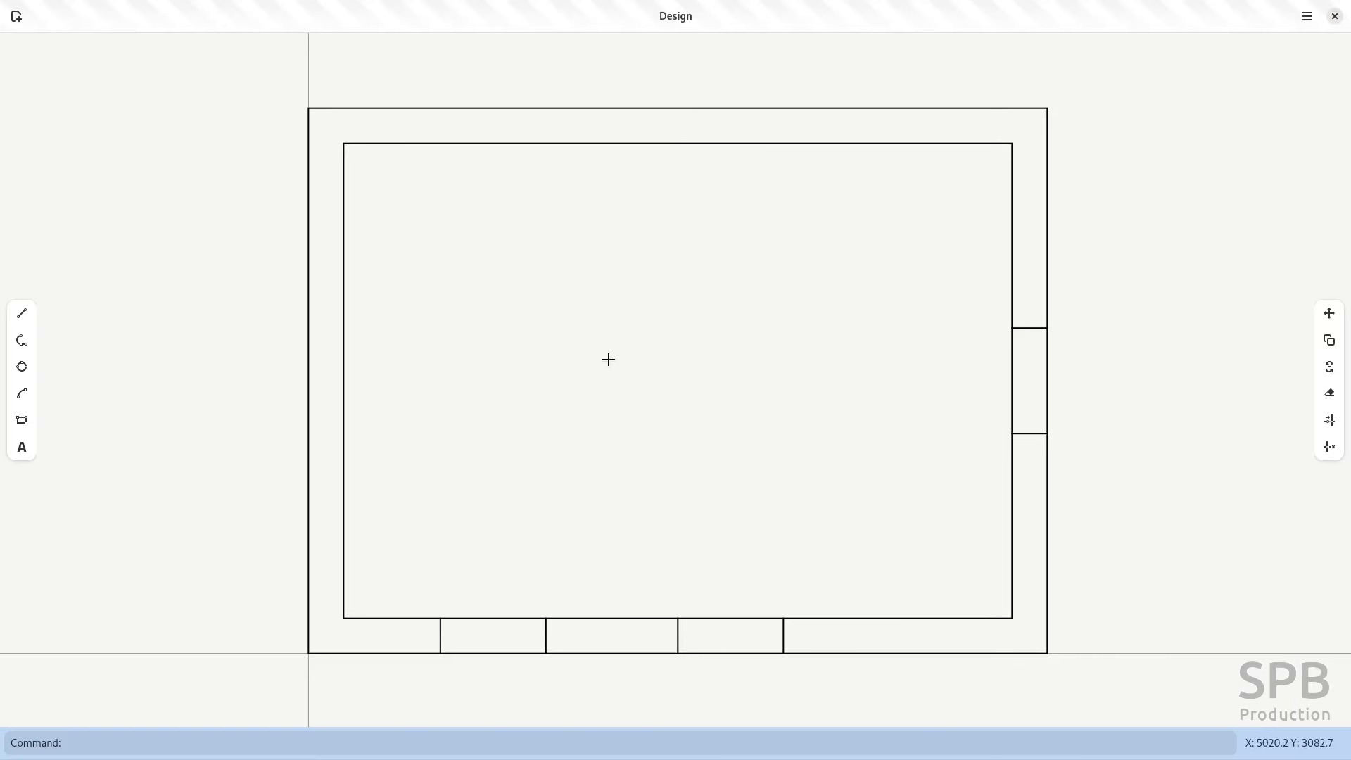
pyautogui.click(21, 312)
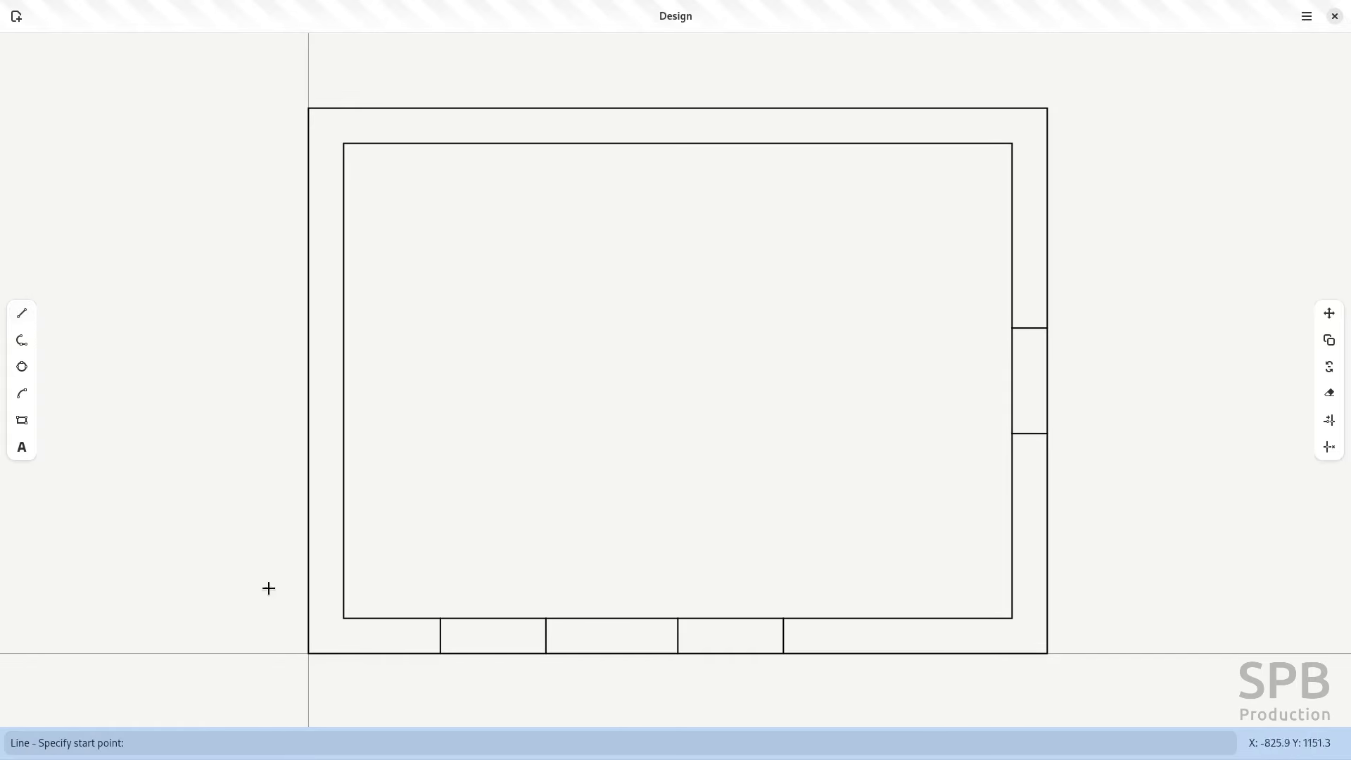
pyautogui.click(308, 653)
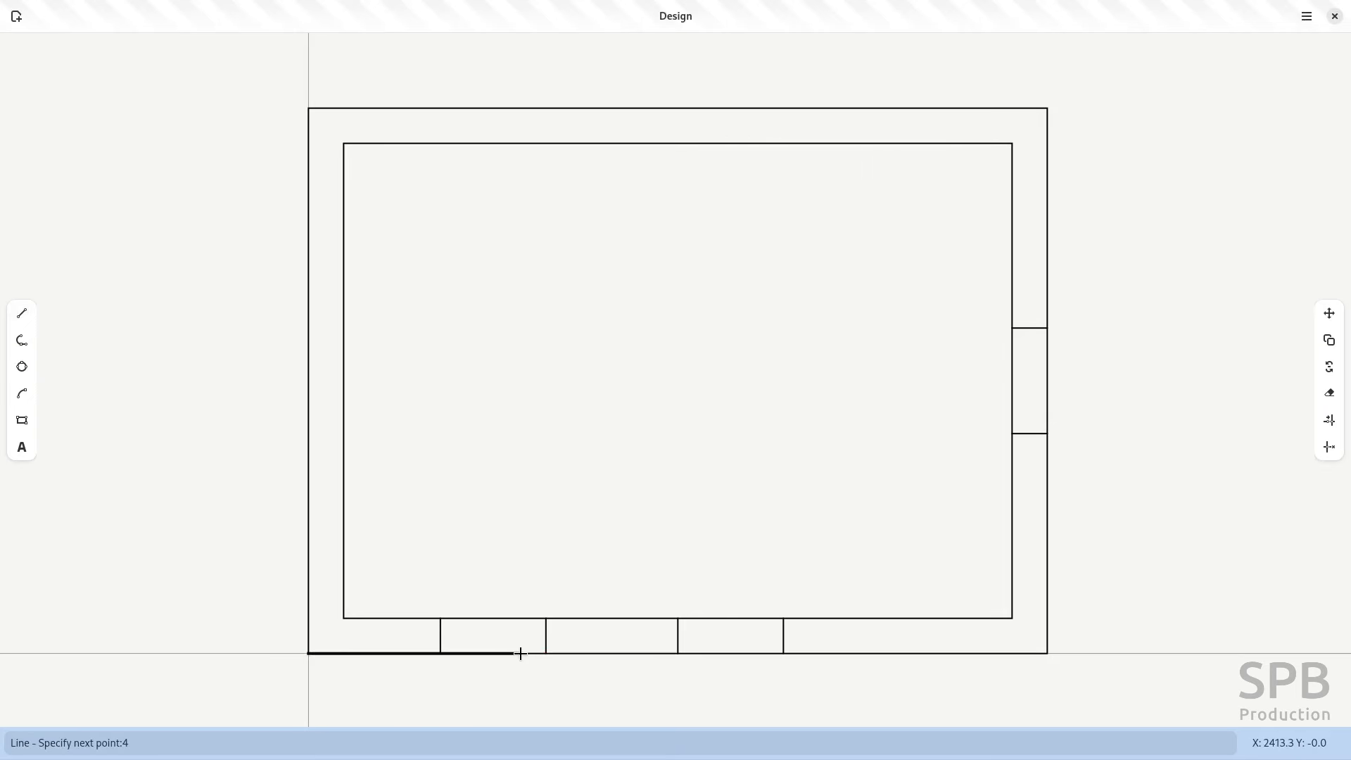
pyautogui.press('Return')
pyautogui.press('Escape')
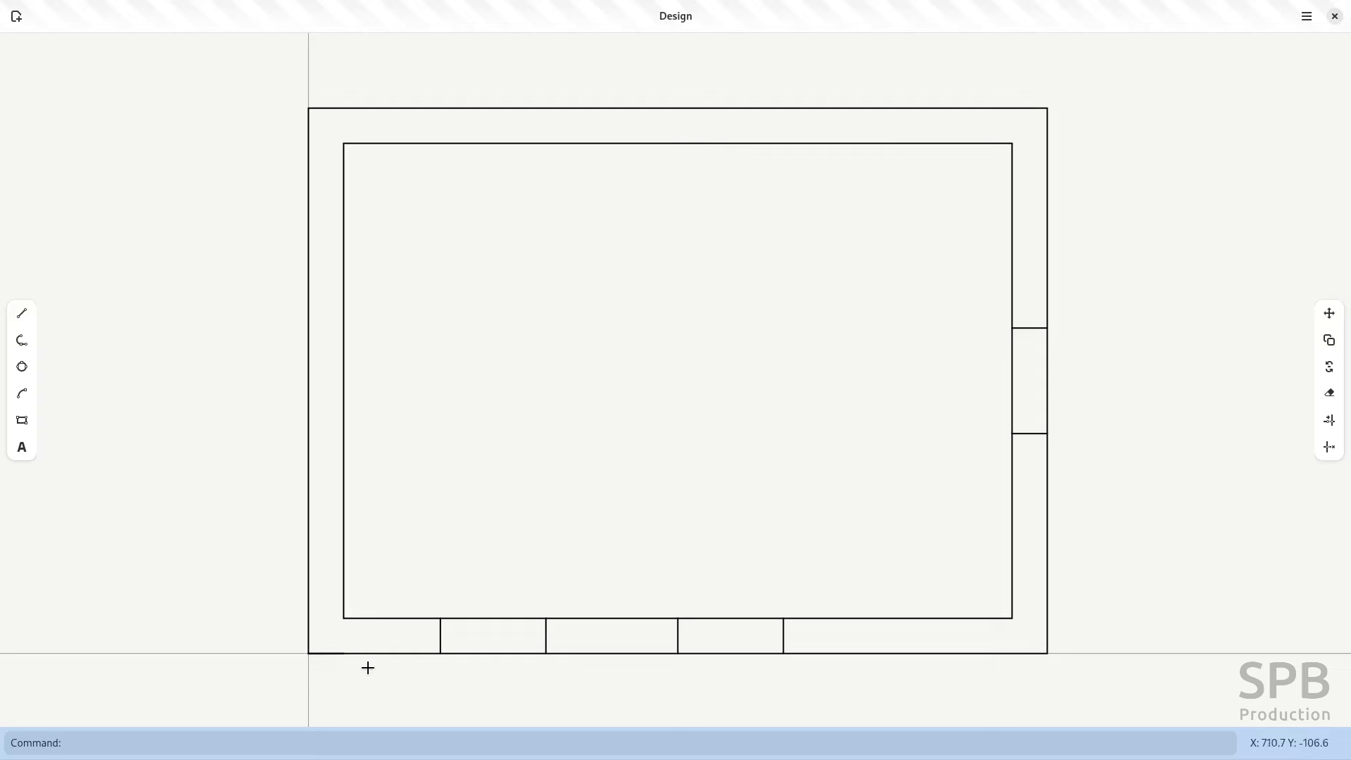
# - Move the short horizontal line at the lower-left corner 550 mm up the left wall
pyautogui.moveTo(290, 646); pyautogui.dragTo(364, 677)
pyautogui.click(1328, 315)
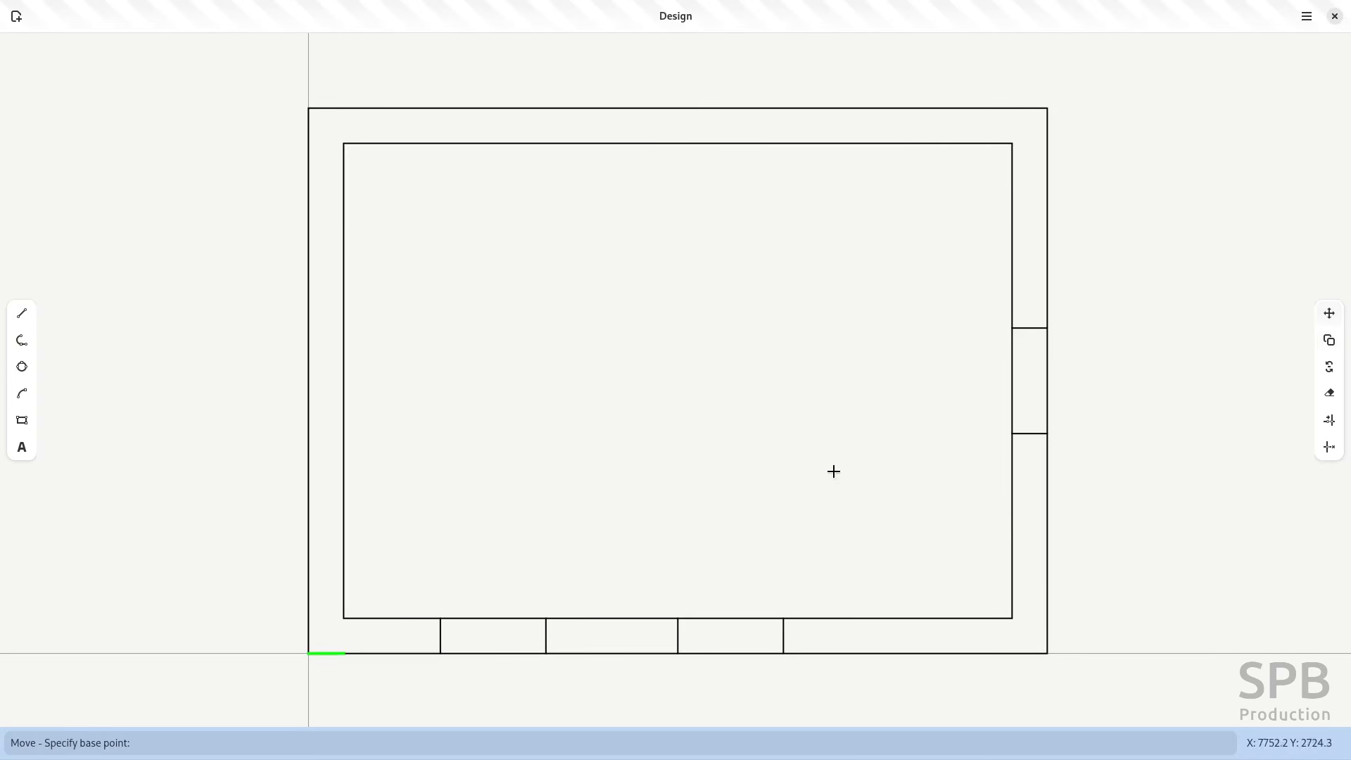
pyautogui.click(254, 634)
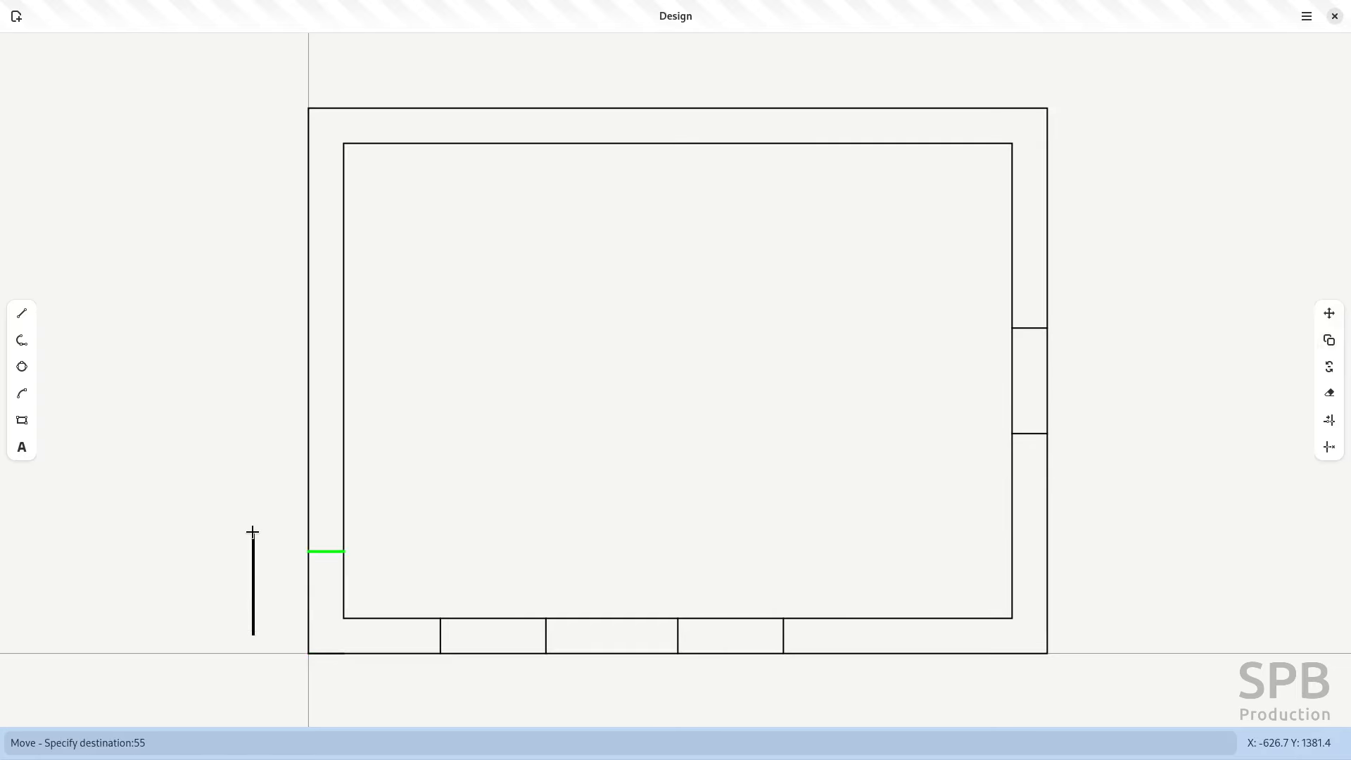
pyautogui.write('55')
pyautogui.press('Return')
# - Copy the short line on the left wall 2400 mm upward to mark the first garage door opening
pyautogui.click(328, 605)
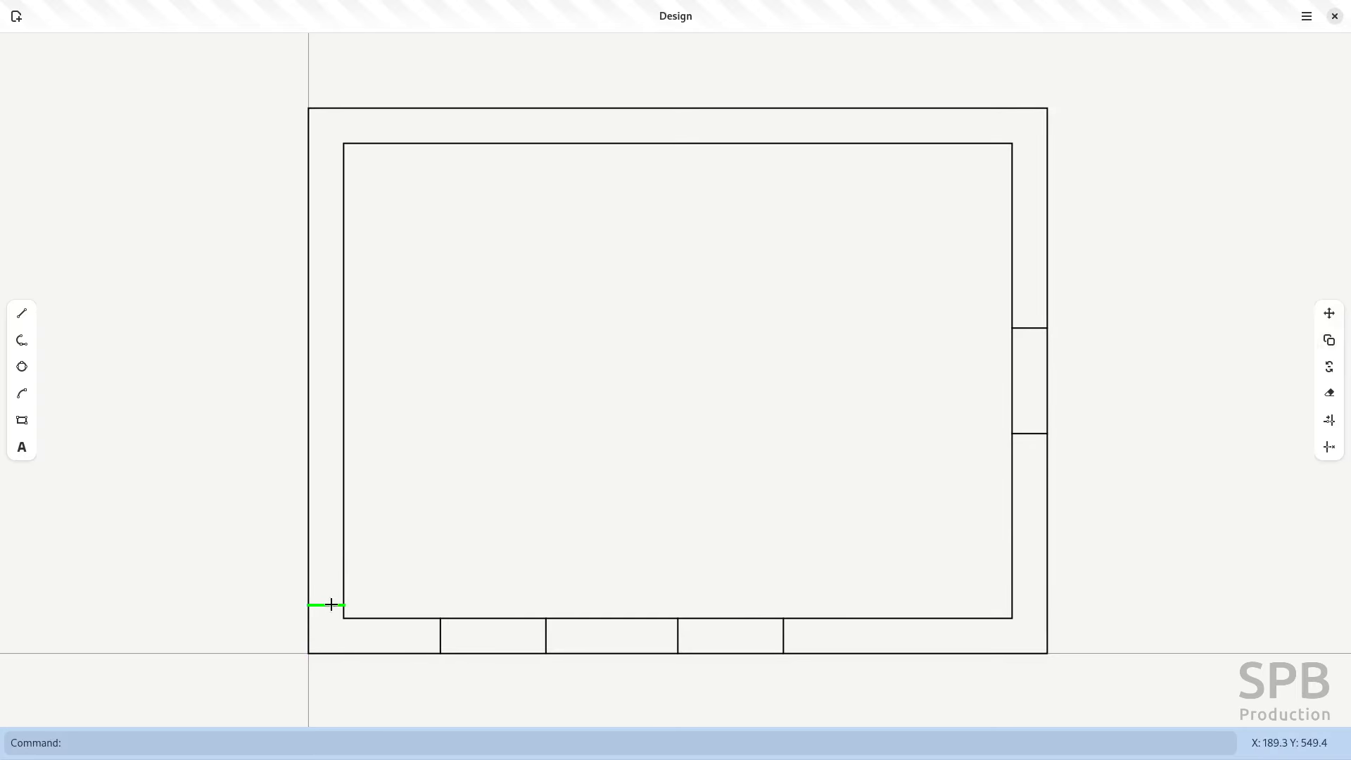
pyautogui.click(1329, 341)
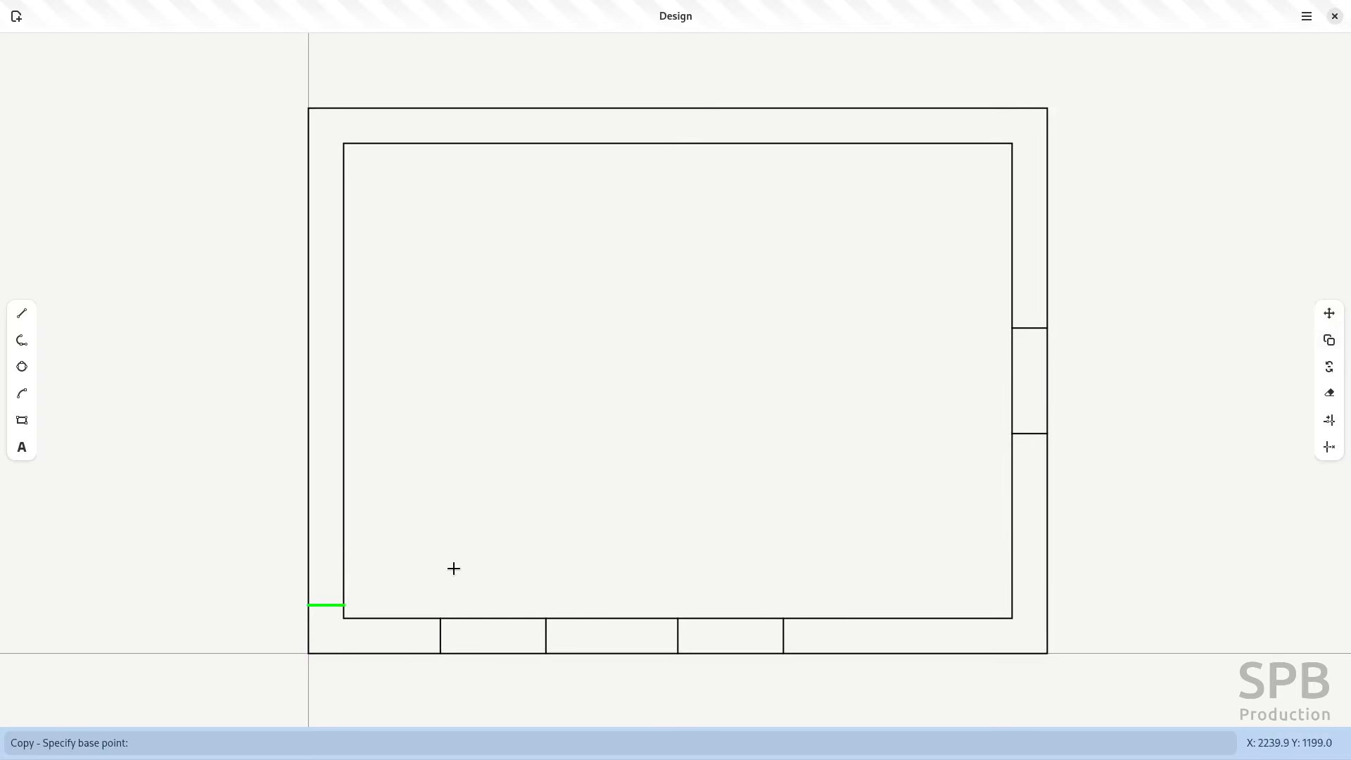
pyautogui.click(344, 604)
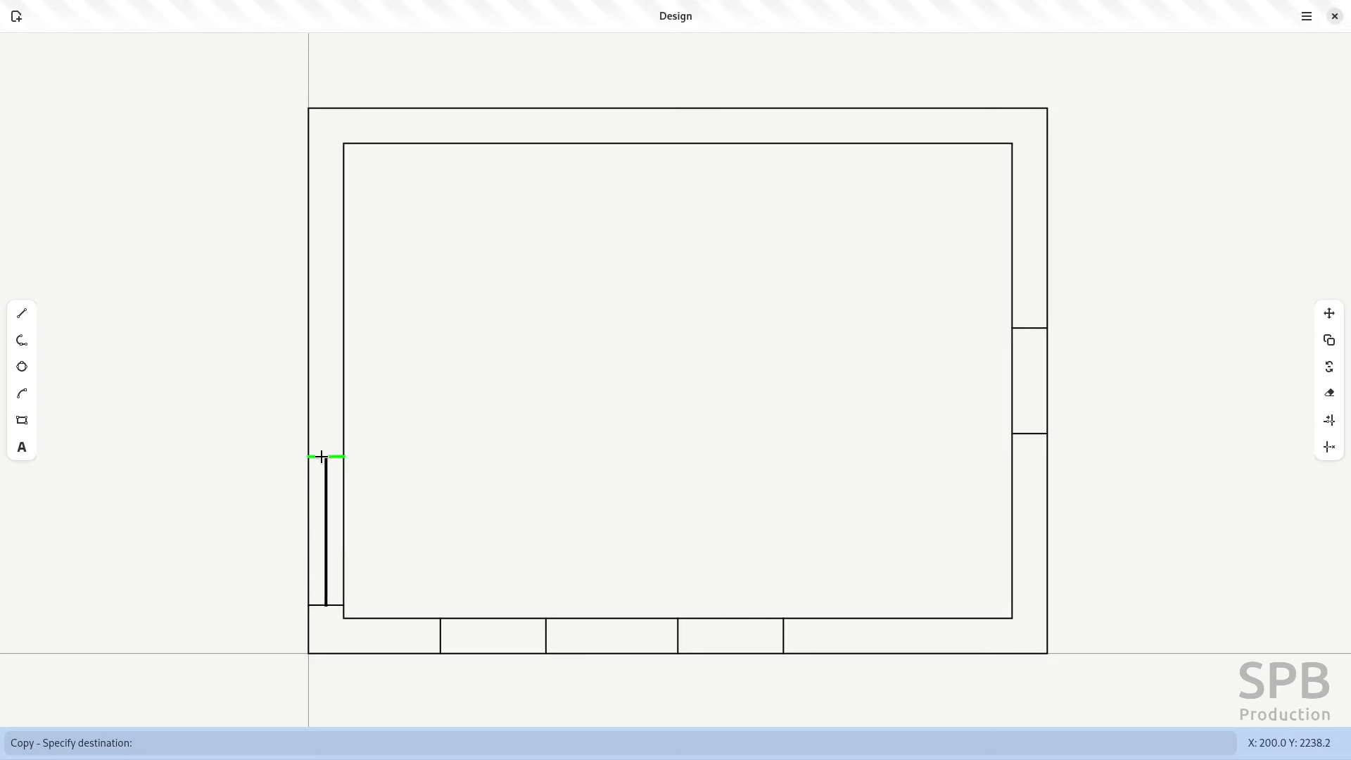
pyautogui.press('Return')
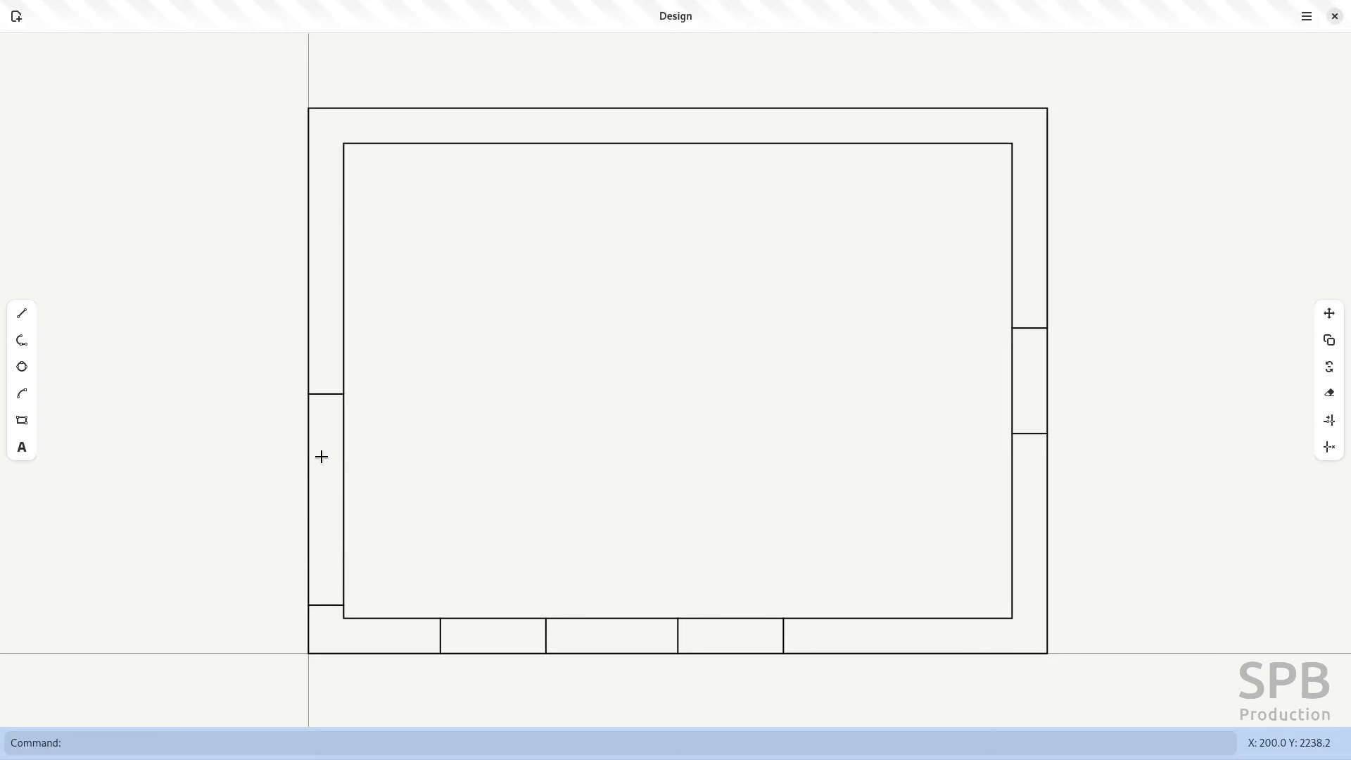
# - Copy the first garage door opening's upper edge line 300 mm upward to outline the pier between the doors
pyautogui.click(323, 393)
pyautogui.click(1328, 340)
pyautogui.click(325, 394)
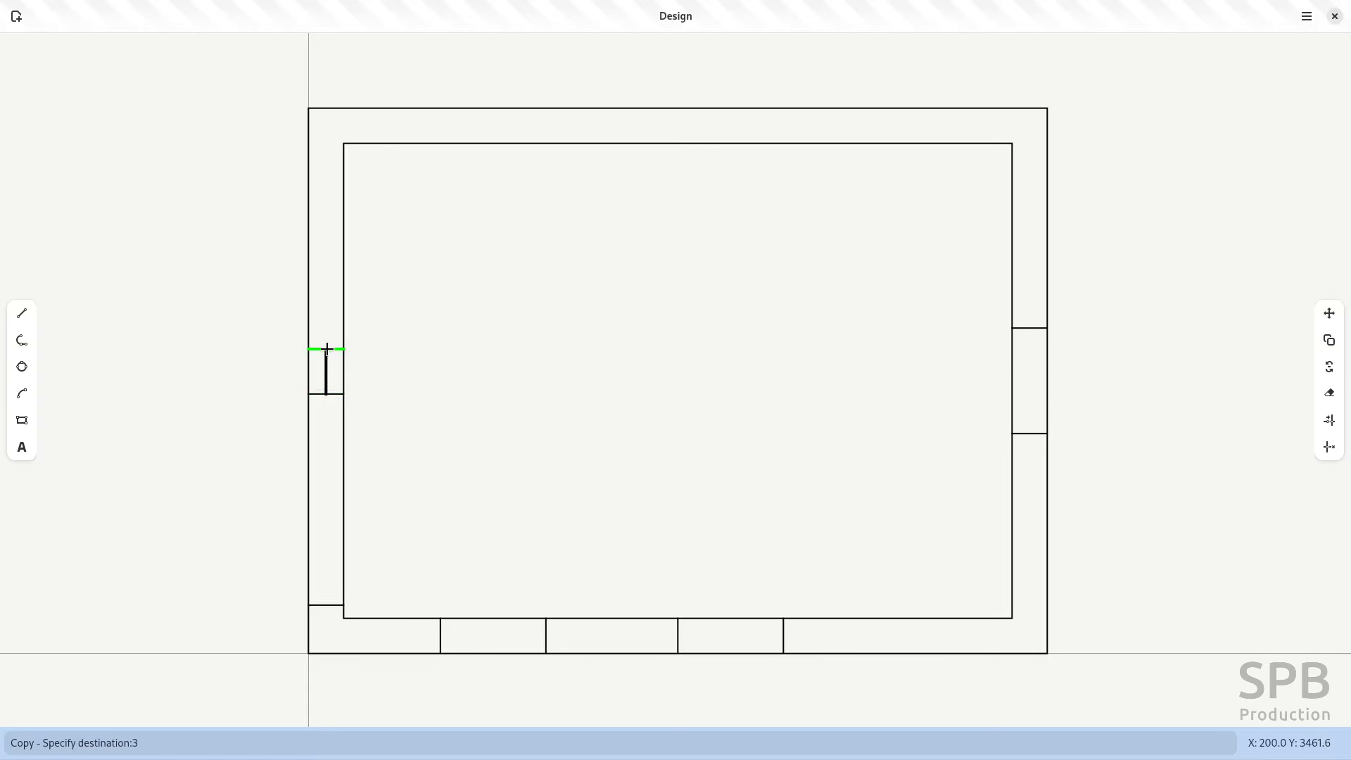
pyautogui.press('Return')
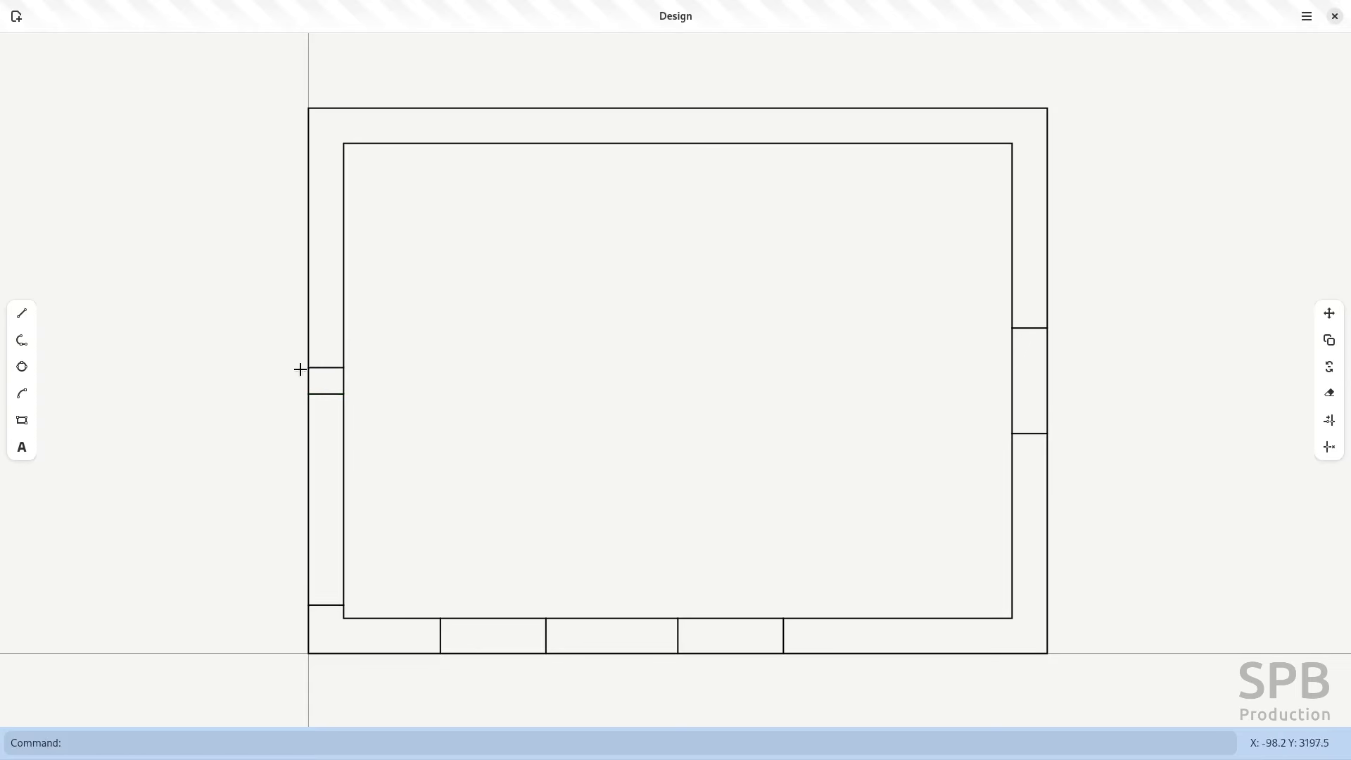
# - Copy the upper edge line of the pier between the garage doors 2400 mm upward to mark the second door opening
pyautogui.click(325, 367)
pyautogui.click(1329, 339)
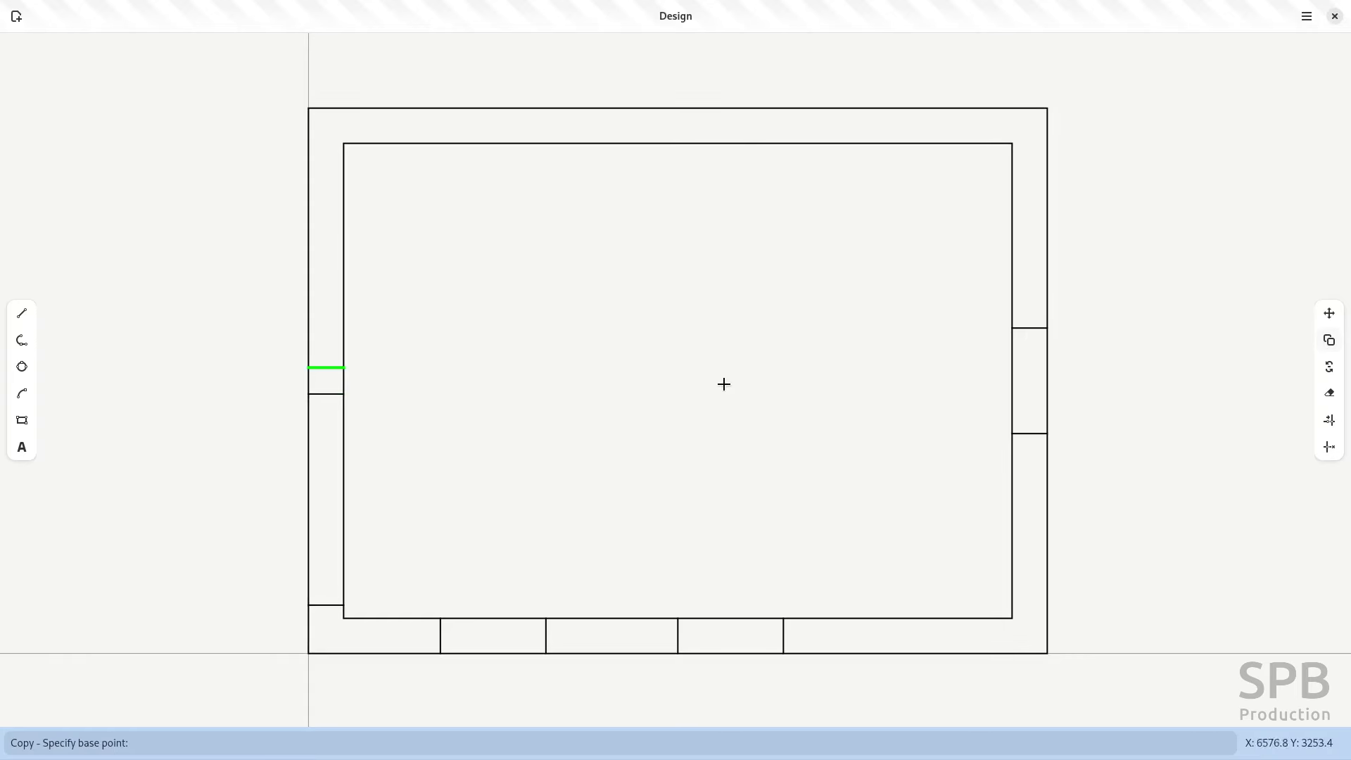
pyautogui.click(324, 367)
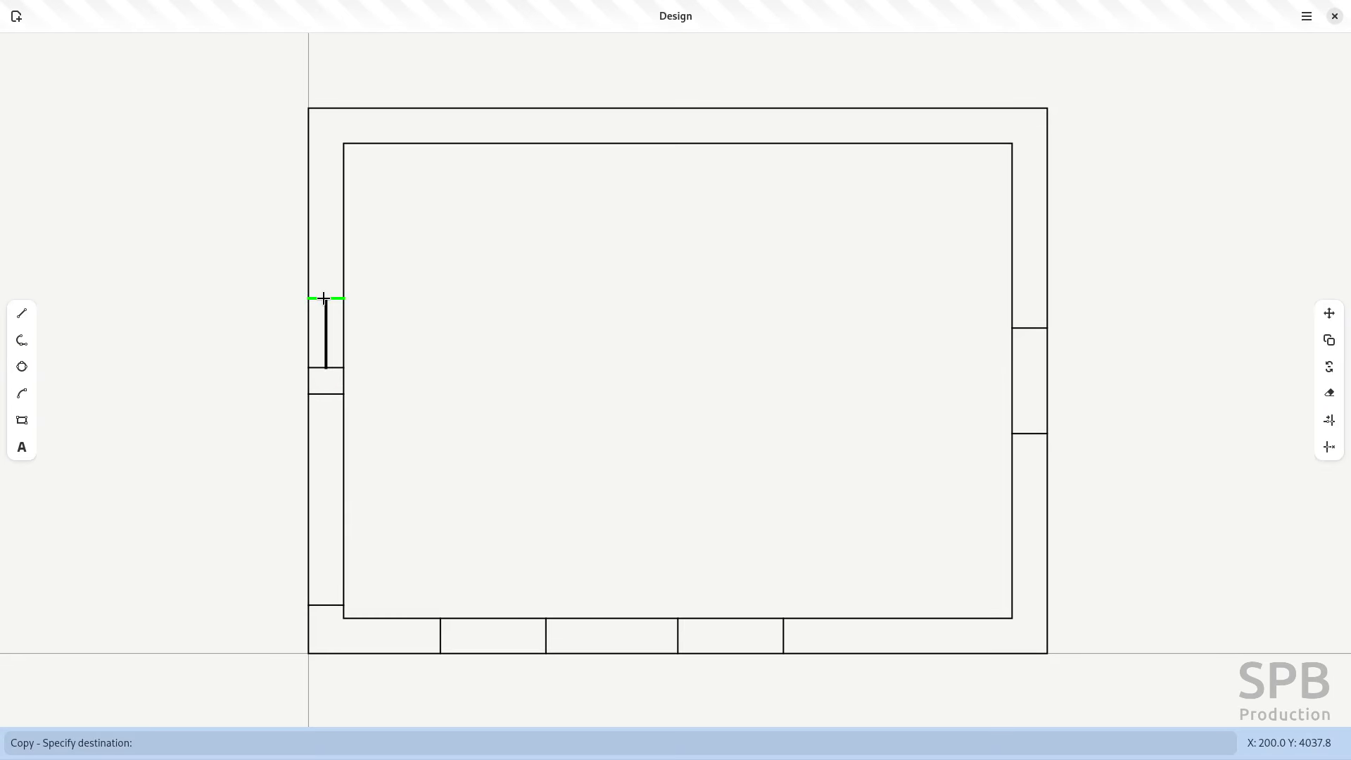
pyautogui.press('Return')
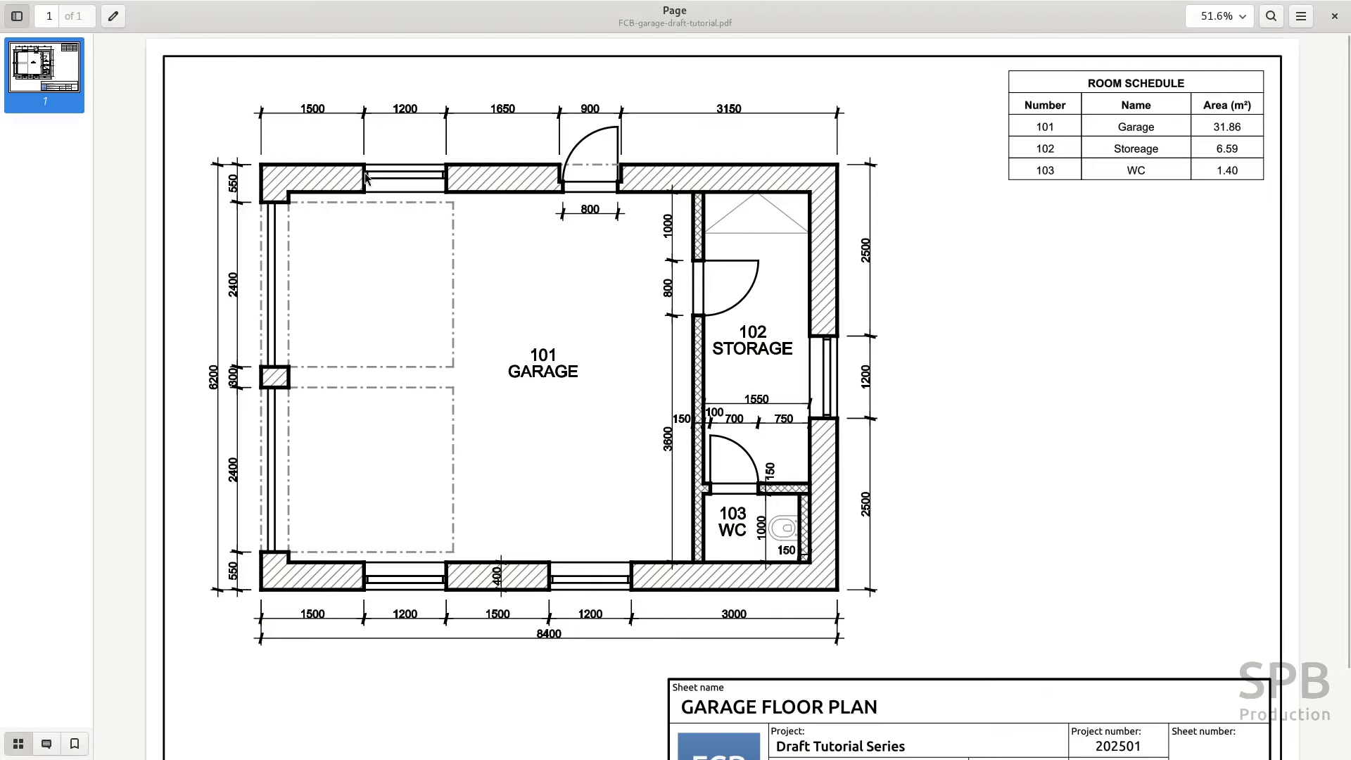
# - Copy the first lower-wall window's two edge lines from the lower-left outer corner to the upper-left outer corner of the walls
pyautogui.hotkey('alt', 'Tab')
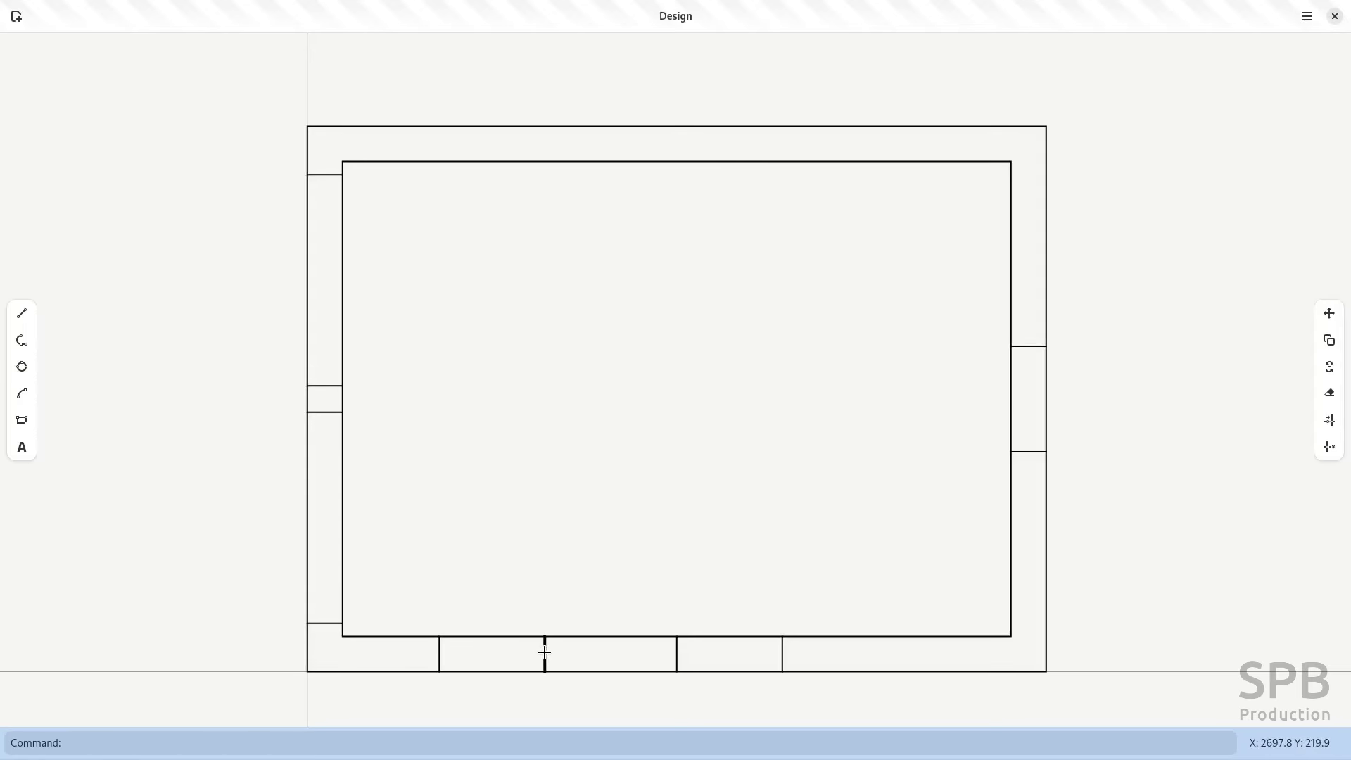
pyautogui.click(442, 660)
pyautogui.click(679, 656)
pyautogui.click(781, 657)
pyautogui.press('Escape')
pyautogui.click(545, 648)
pyautogui.click(440, 655)
pyautogui.click(1328, 340)
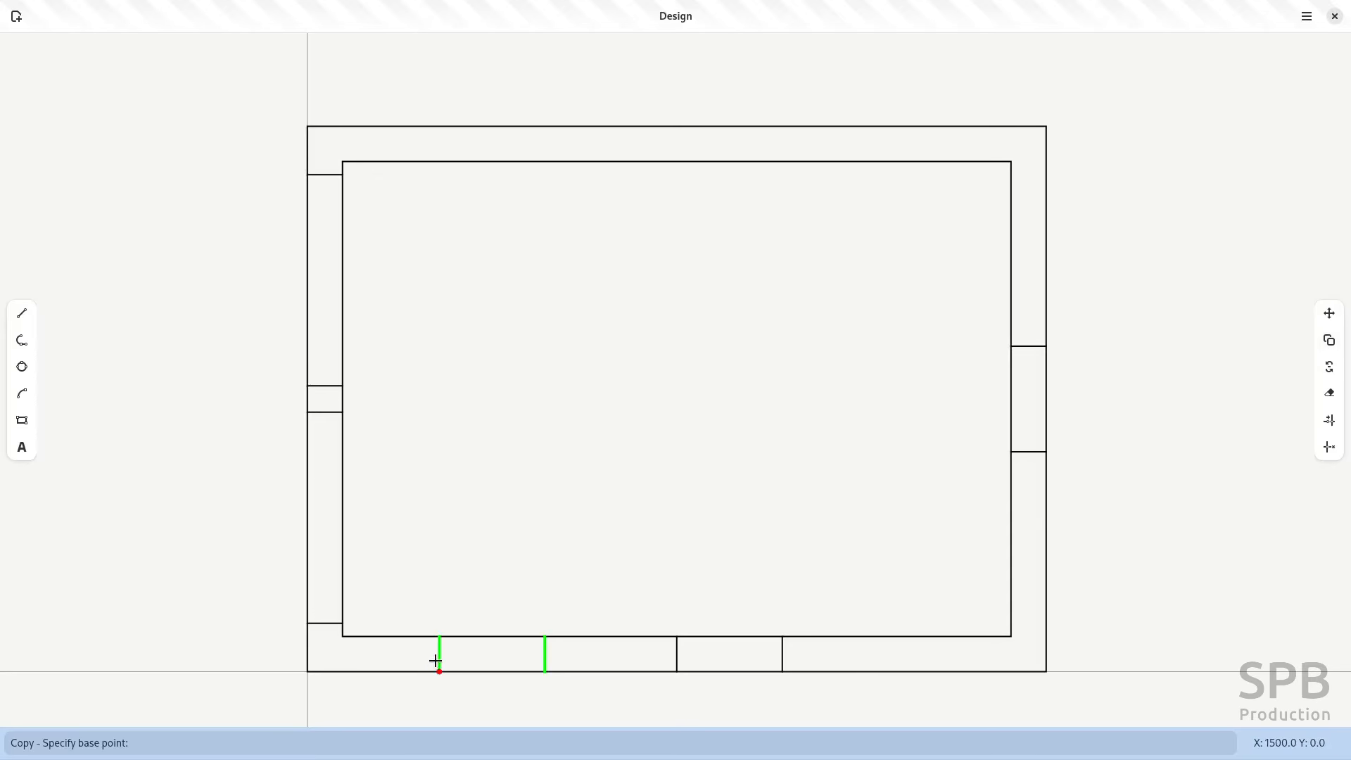
pyautogui.click(306, 671)
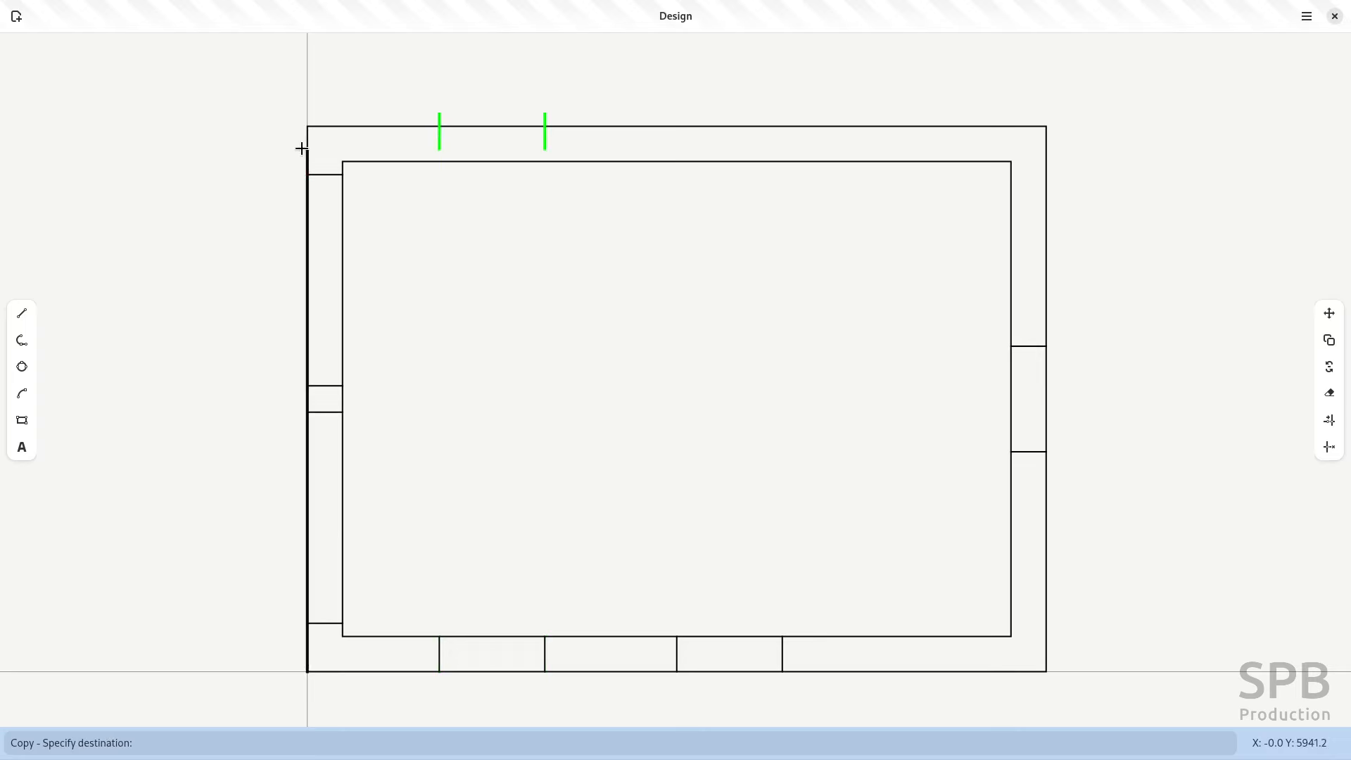
pyautogui.click(307, 126)
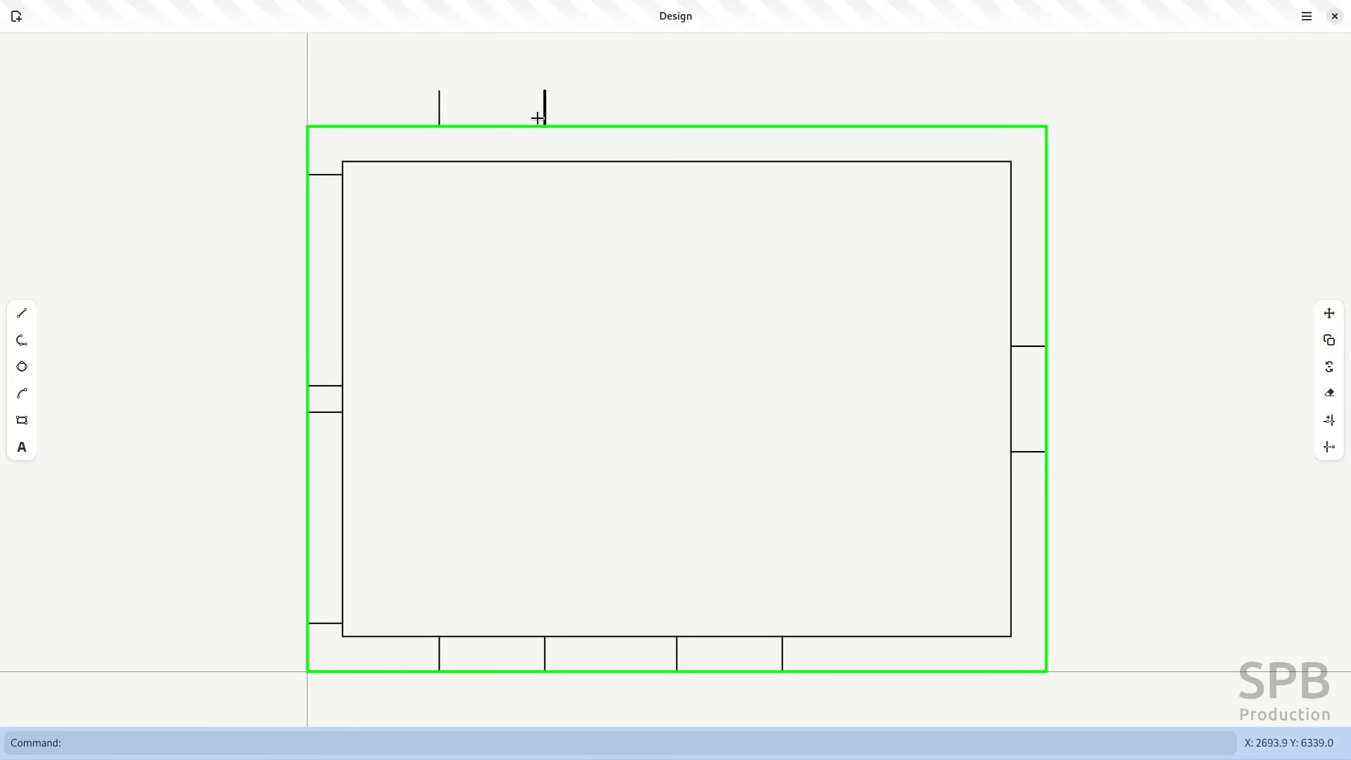
pyautogui.press('Escape')
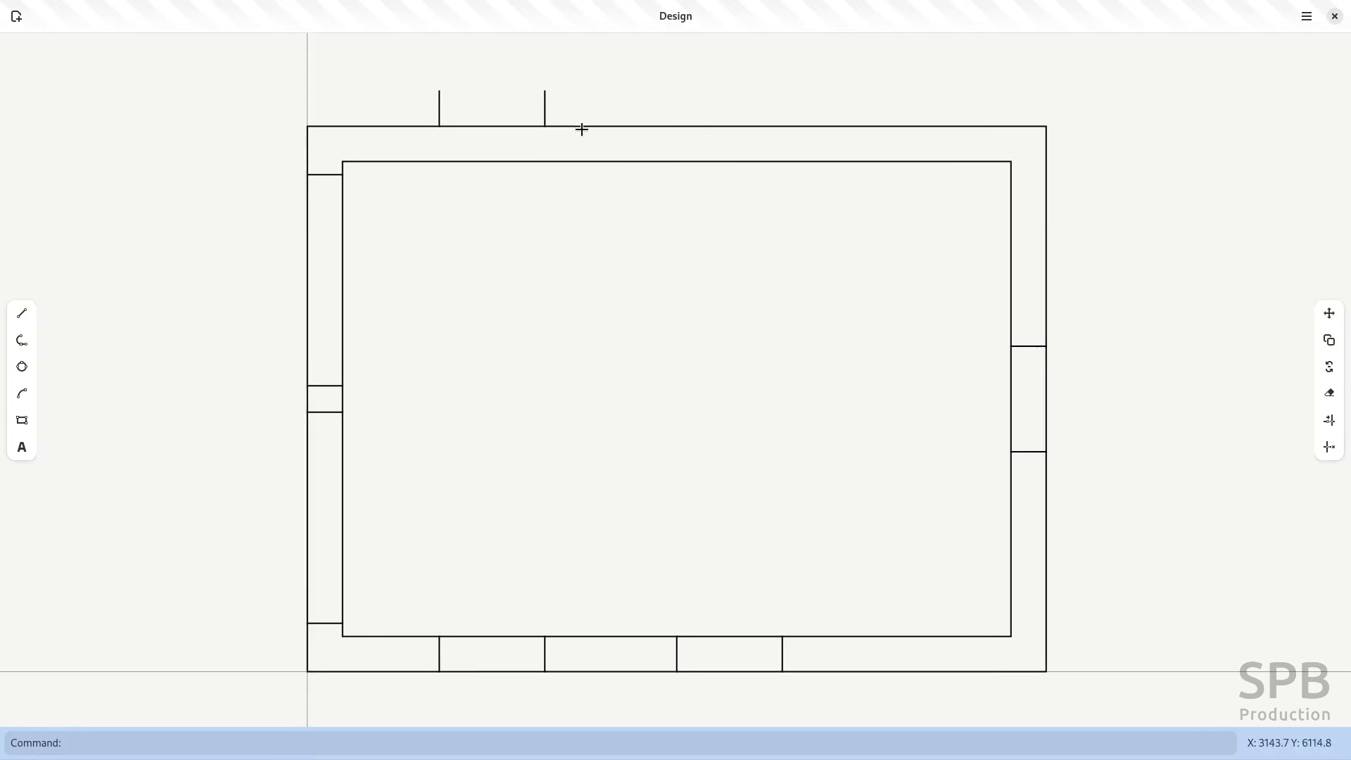
# - Move the two copied window edge lines 400 mm down into the upper wall
pyautogui.moveTo(588, 115); pyautogui.dragTo(407, 93)
pyautogui.click(1328, 315)
pyautogui.click(575, 230)
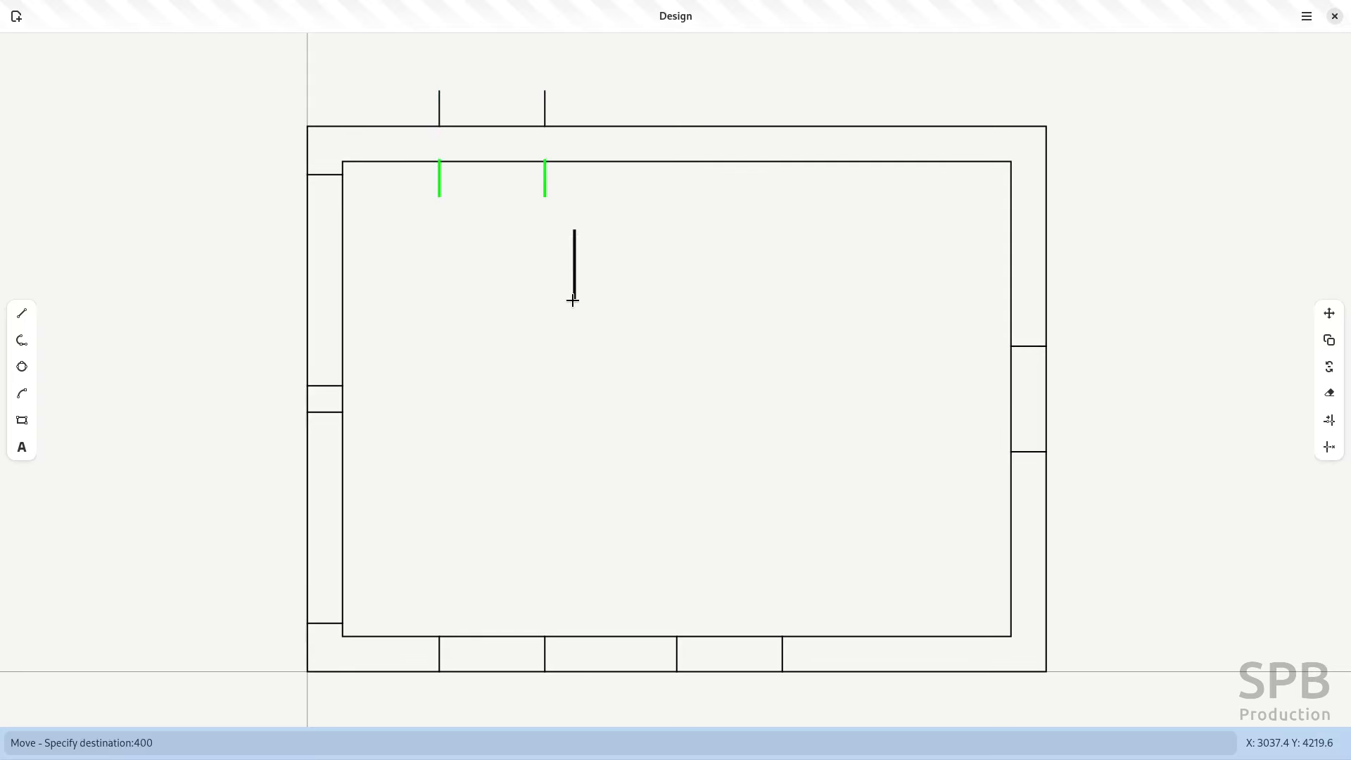
pyautogui.press('Return')
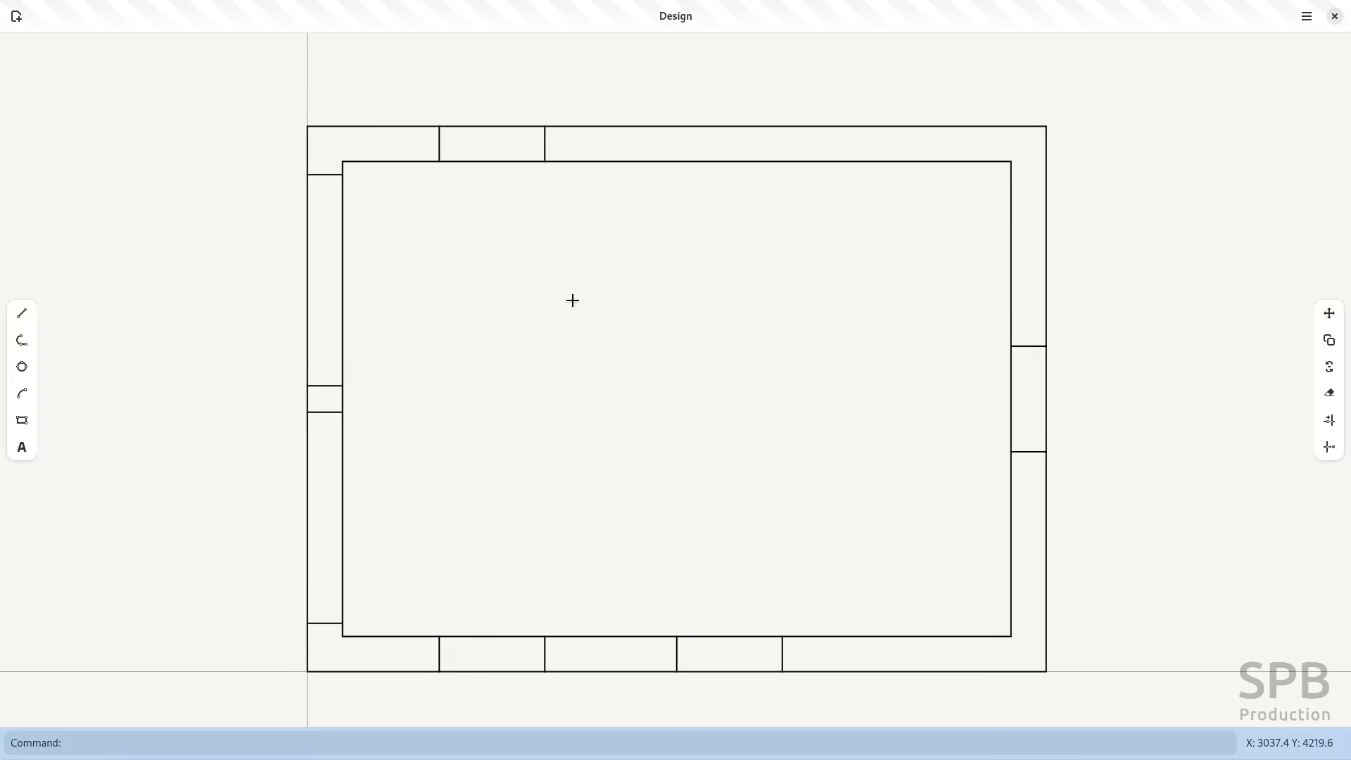
# - Consult the garage plan PDF, then draw a 250 mm vertical line downward from the upper-right outer corner of the walls
pyautogui.hotkey('alt', 'Tab')
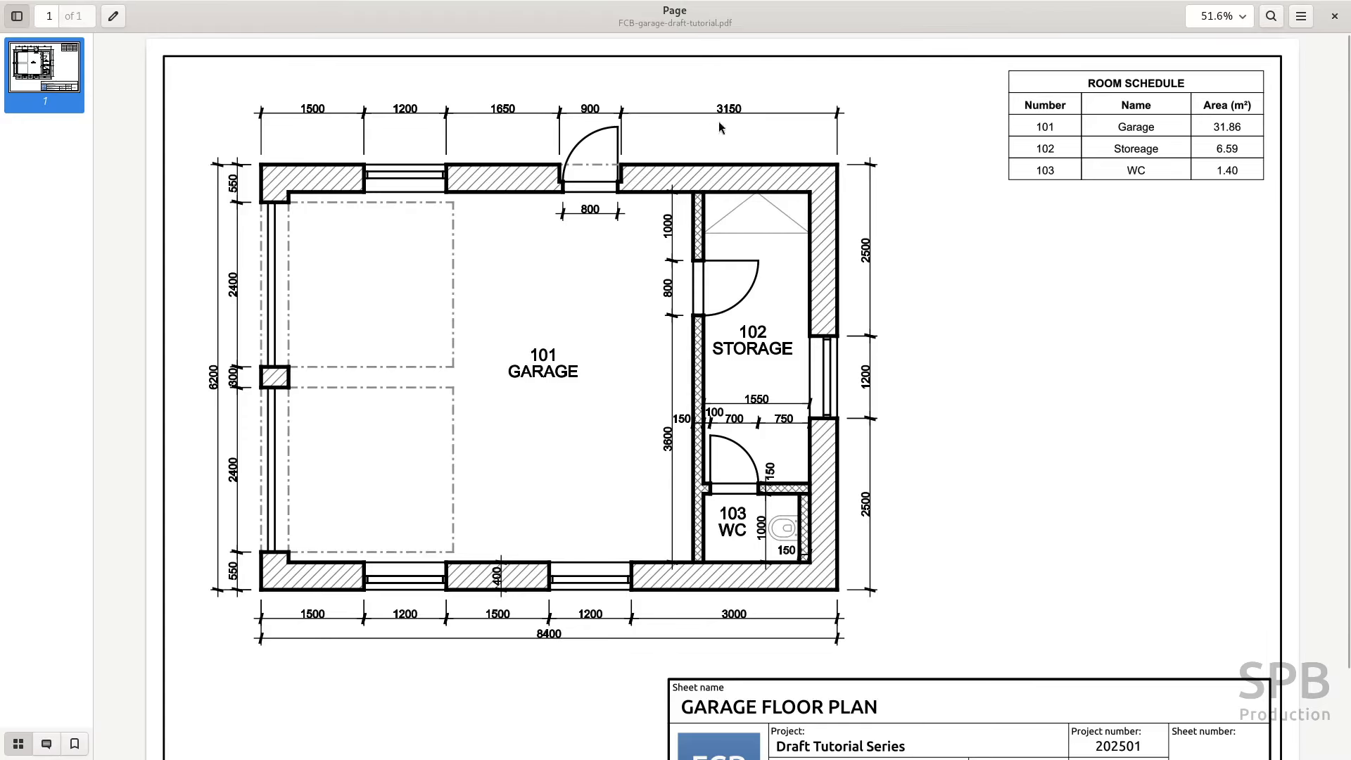
pyautogui.hotkey('alt', 'Tab')
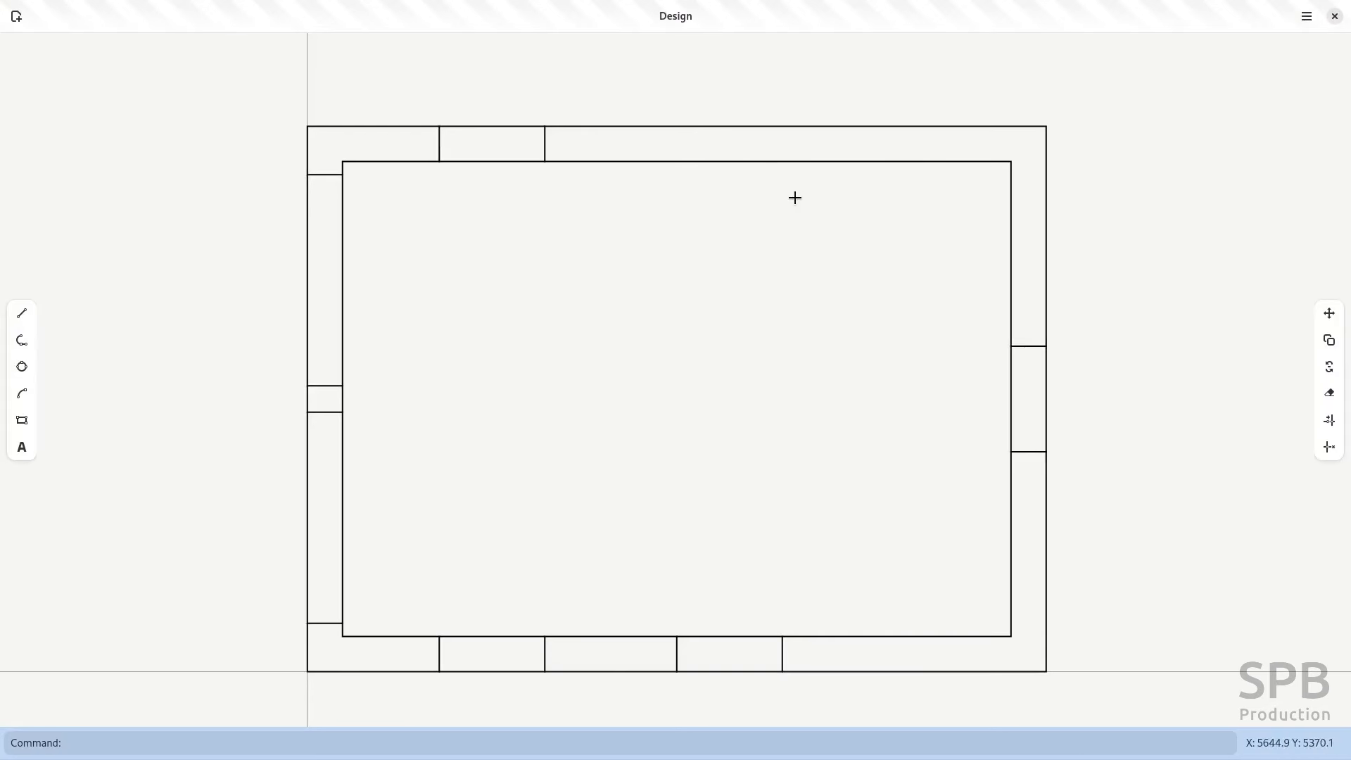
pyautogui.click(19, 318)
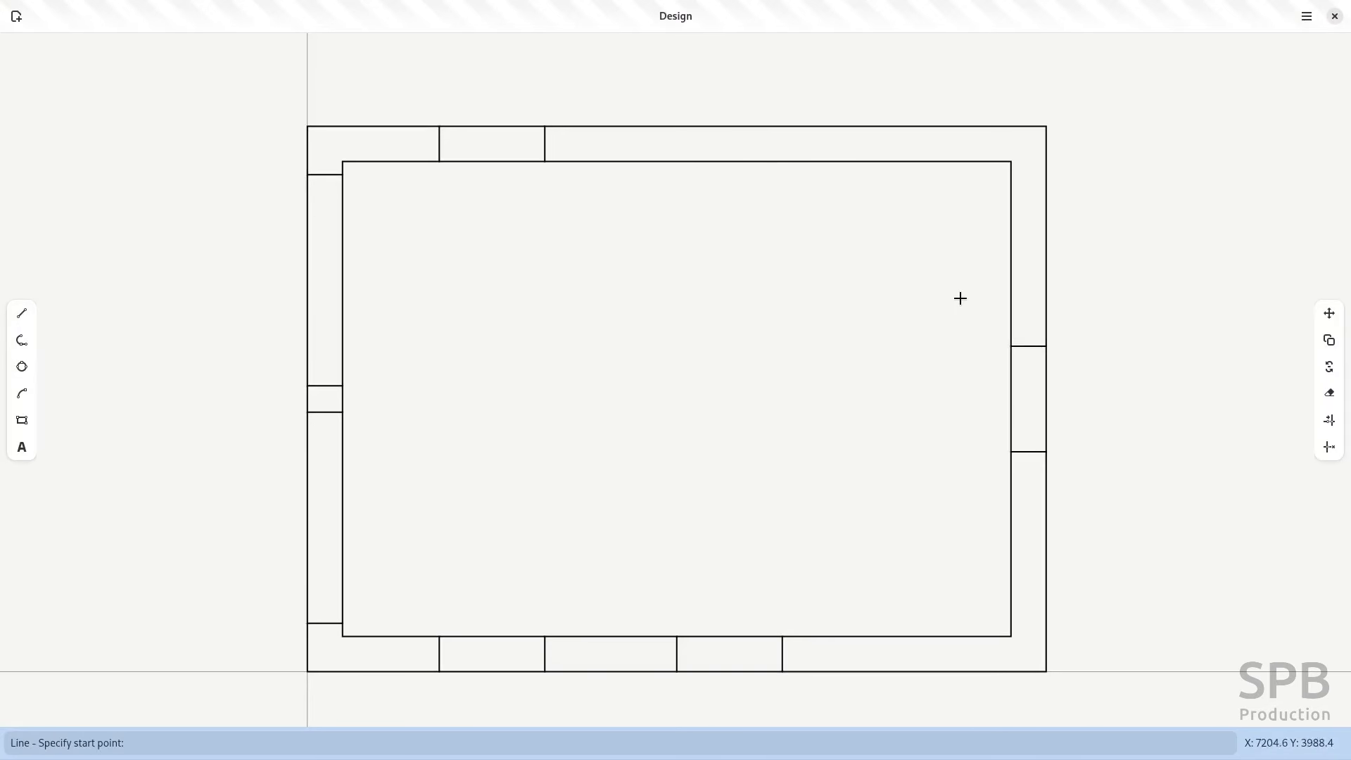
pyautogui.click(1045, 127)
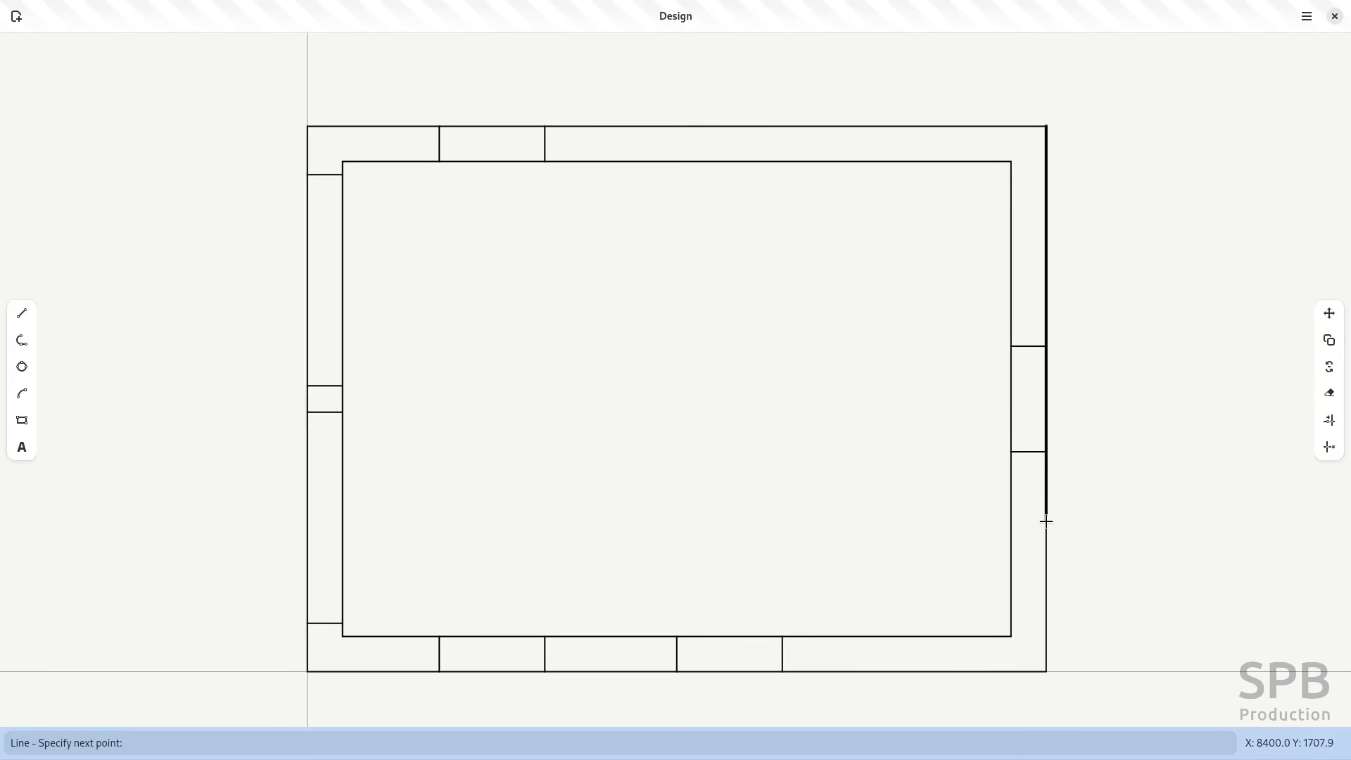
pyautogui.press('BackSpace')
pyautogui.press('BackSpace')
pyautogui.press('BackSpace')
pyautogui.press('Escape')
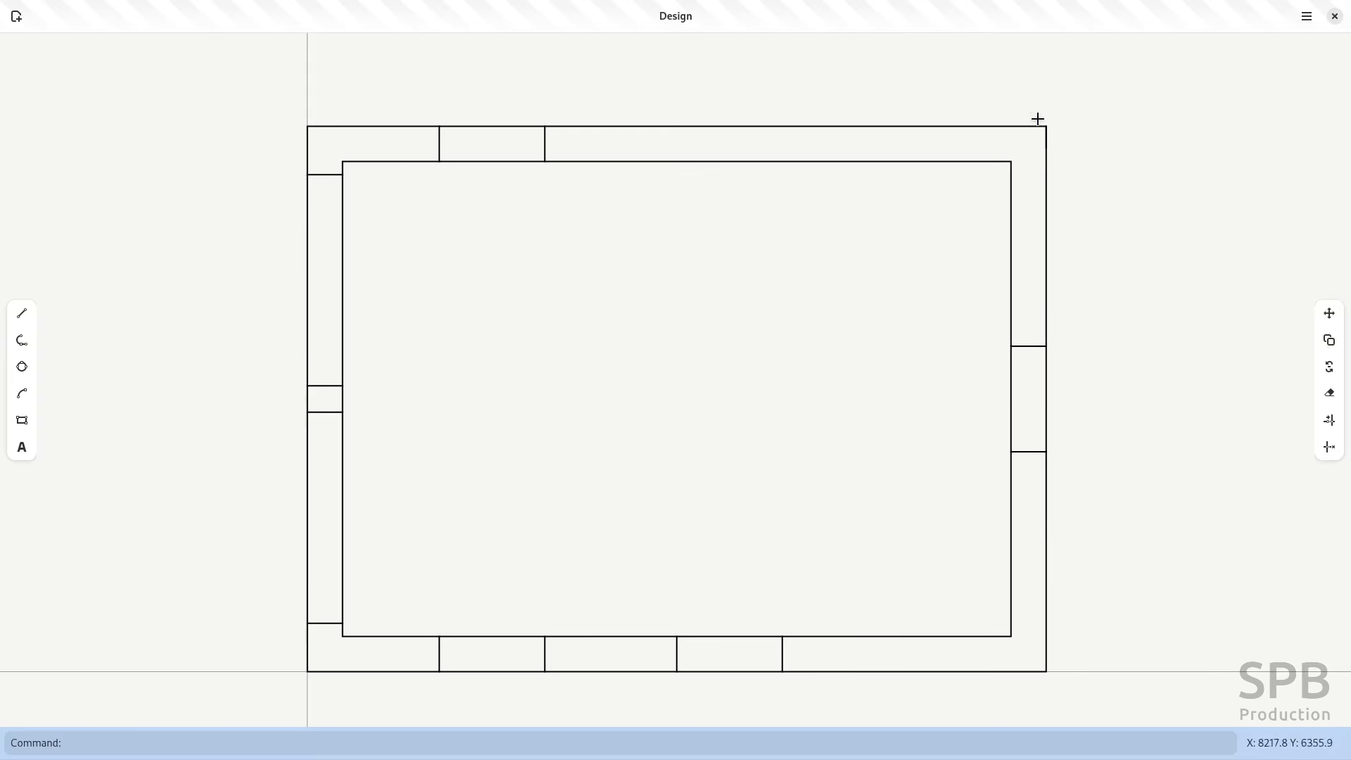
# - Move the short vertical line at the upper-right corner 3150 mm left along the upper wall
pyautogui.moveTo(1030, 113); pyautogui.dragTo(1088, 174)
pyautogui.click(1329, 313)
pyautogui.click(1046, 141)
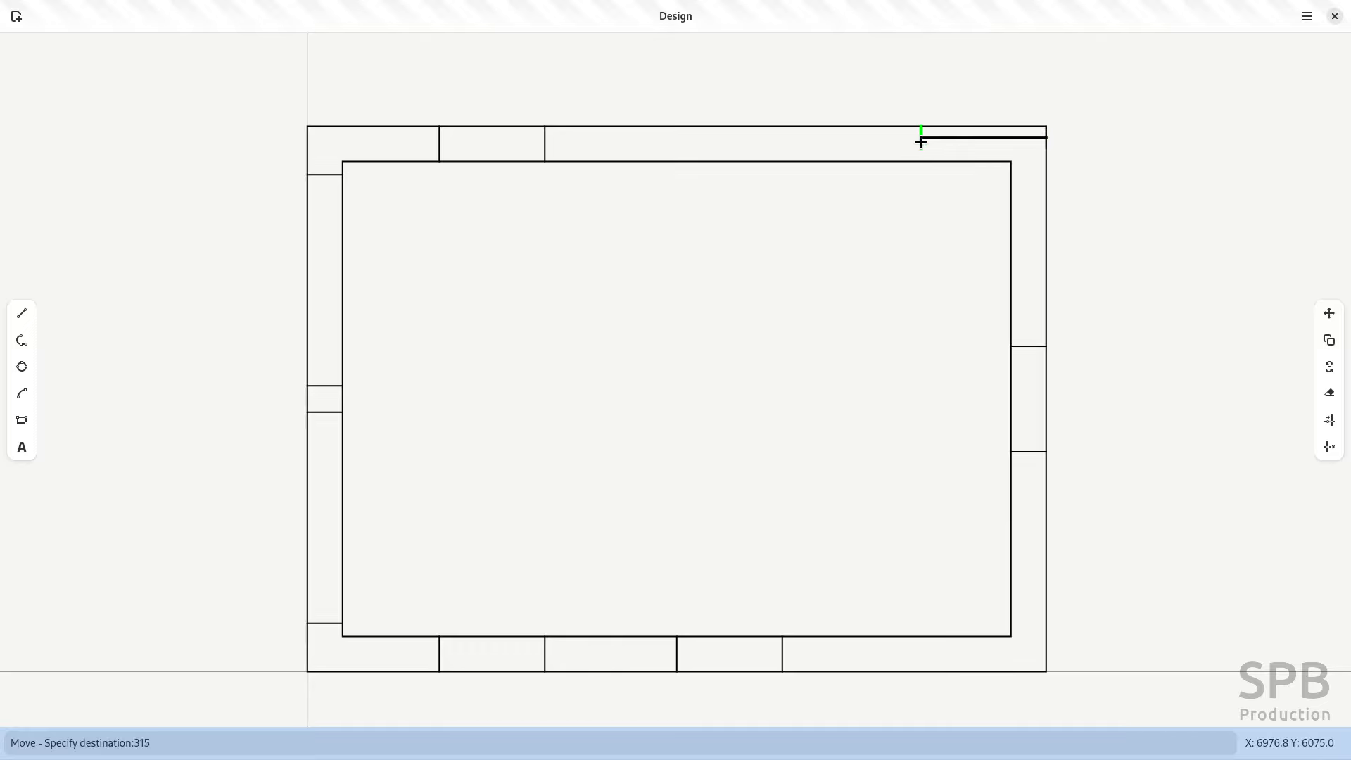
pyautogui.press('Return')
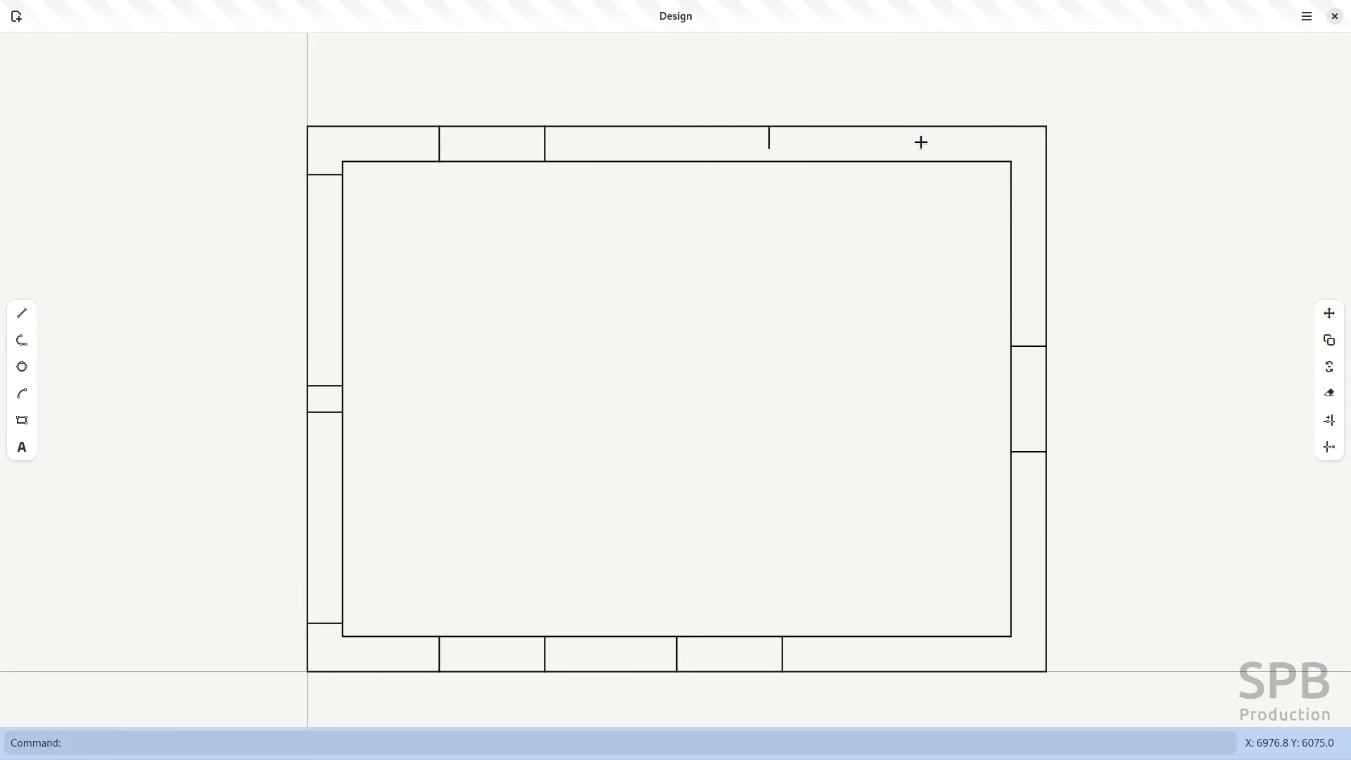
# - Complete the door's right jamb from the short line's lower end with segments 50 mm left and 150 mm down
pyautogui.hotkey('alt', 'Tab')
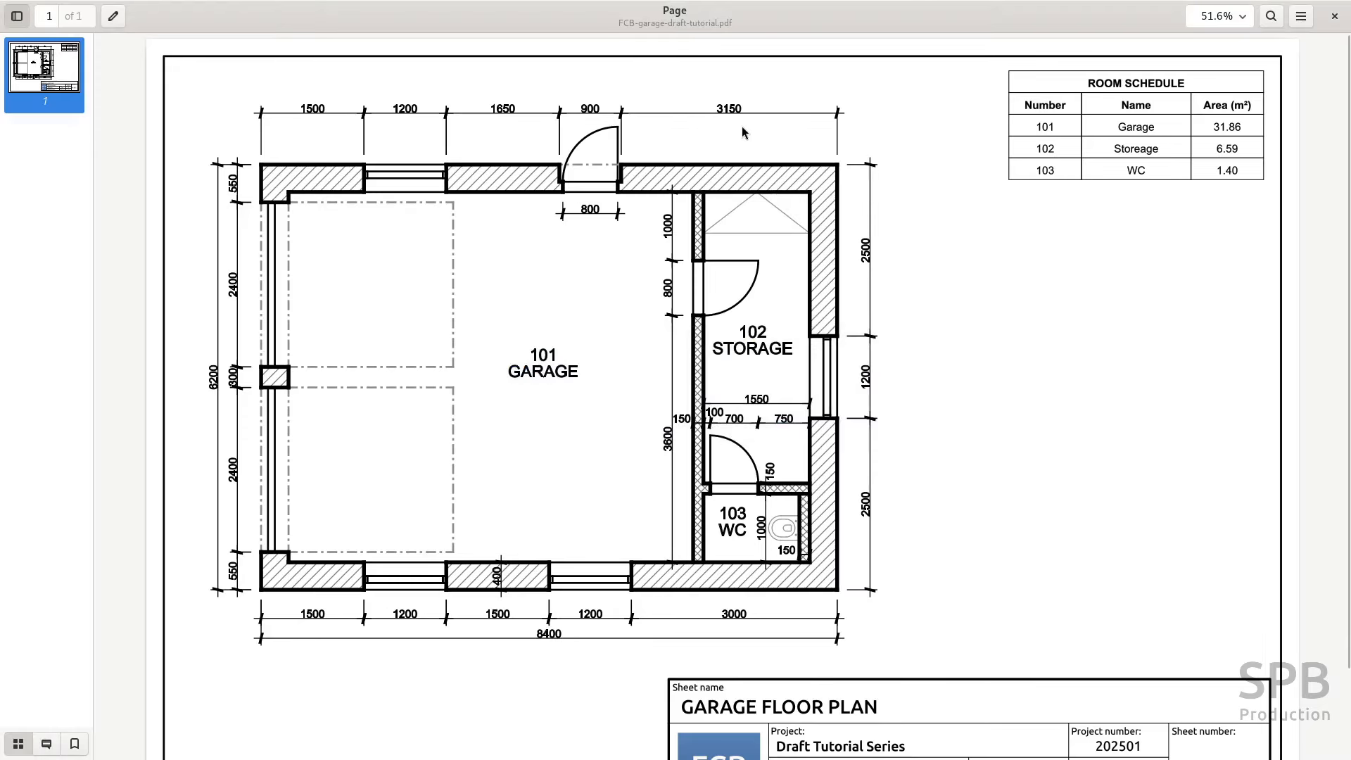
pyautogui.hotkey('alt', 'Tab')
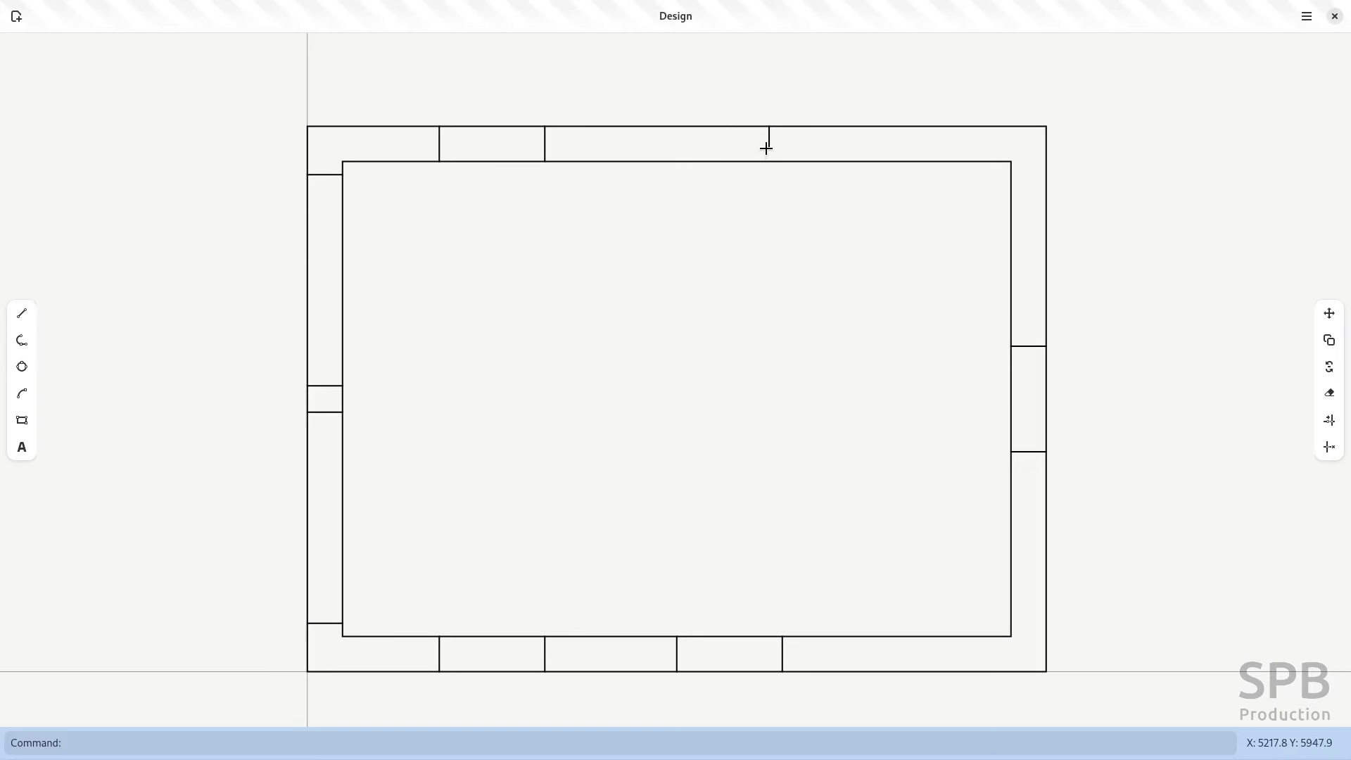
pyautogui.click(22, 313)
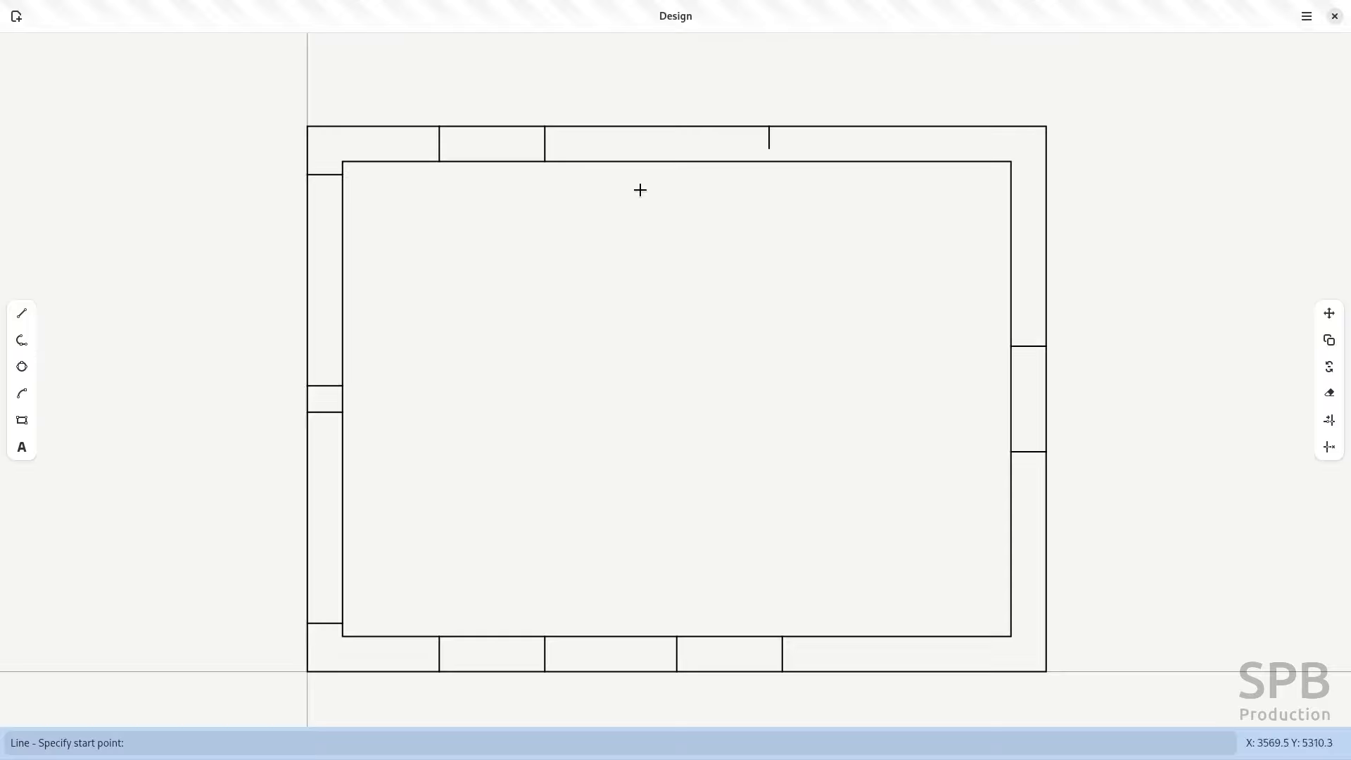
pyautogui.click(769, 148)
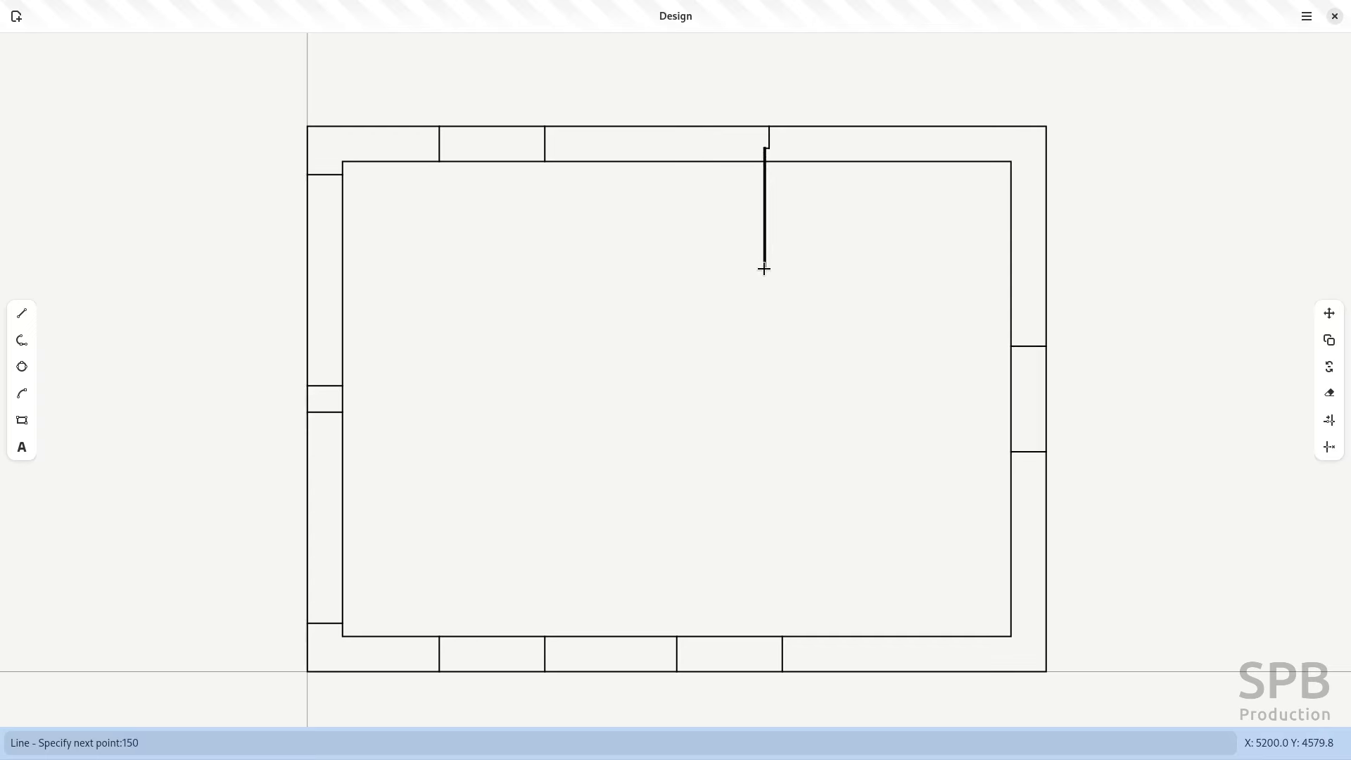
pyautogui.press('Escape')
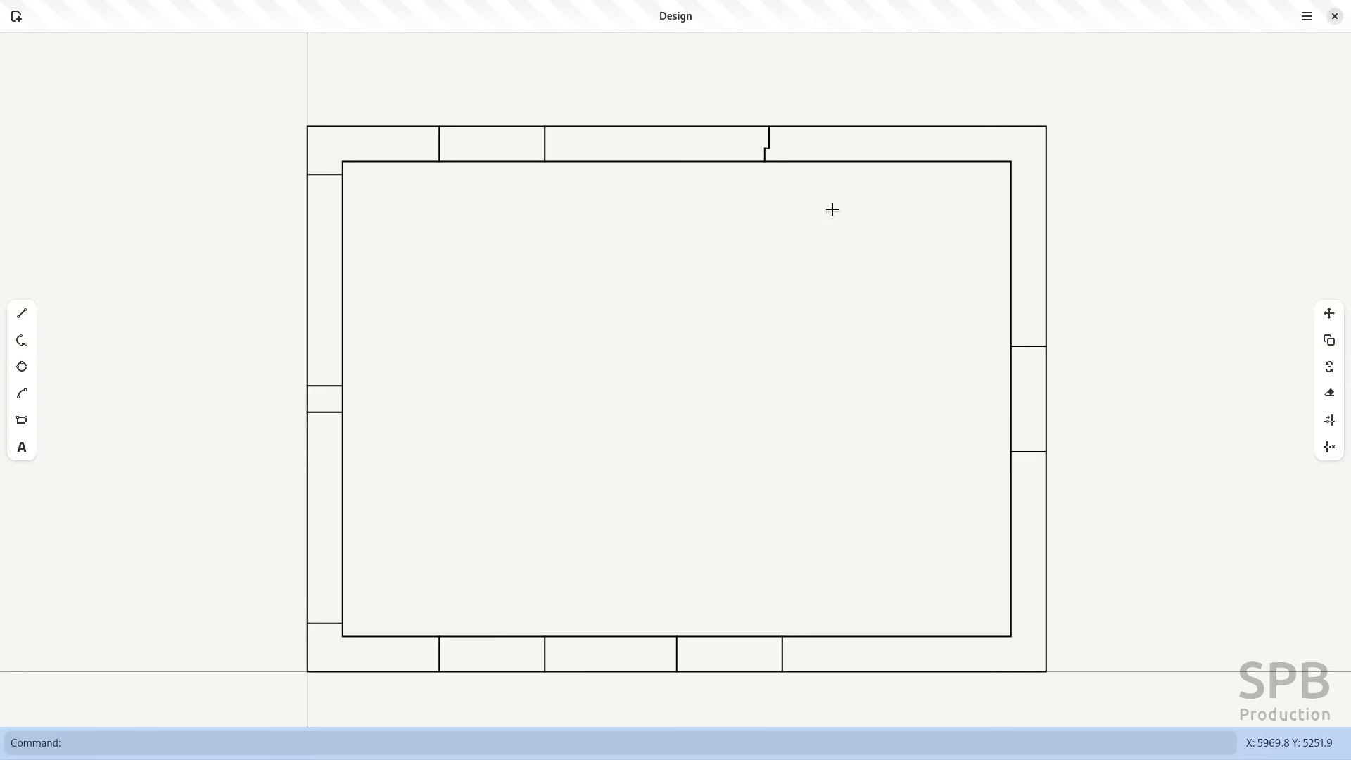
# - Copy the right jamb's lower 150 mm segment 800 mm to the left to mark the door opening's inner width
pyautogui.click(764, 153)
pyautogui.click(1329, 340)
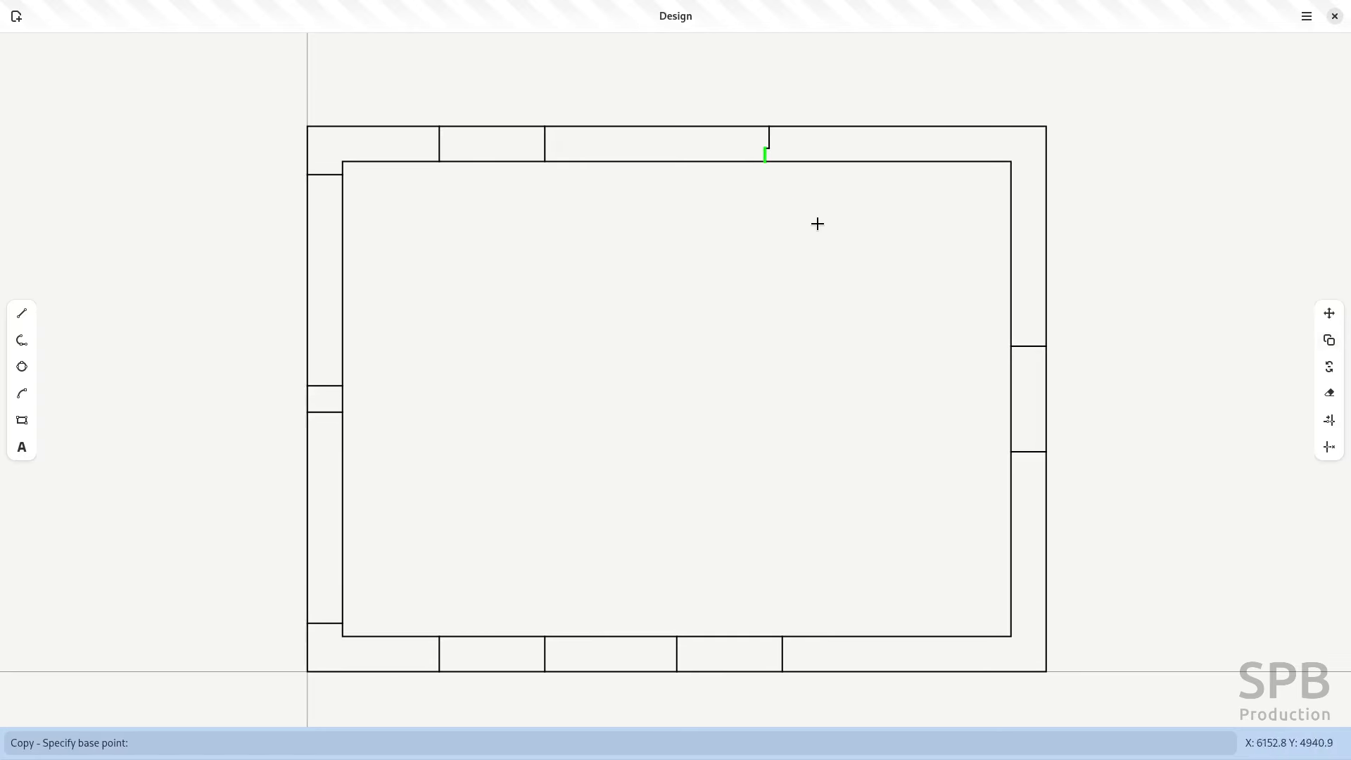
pyautogui.click(768, 222)
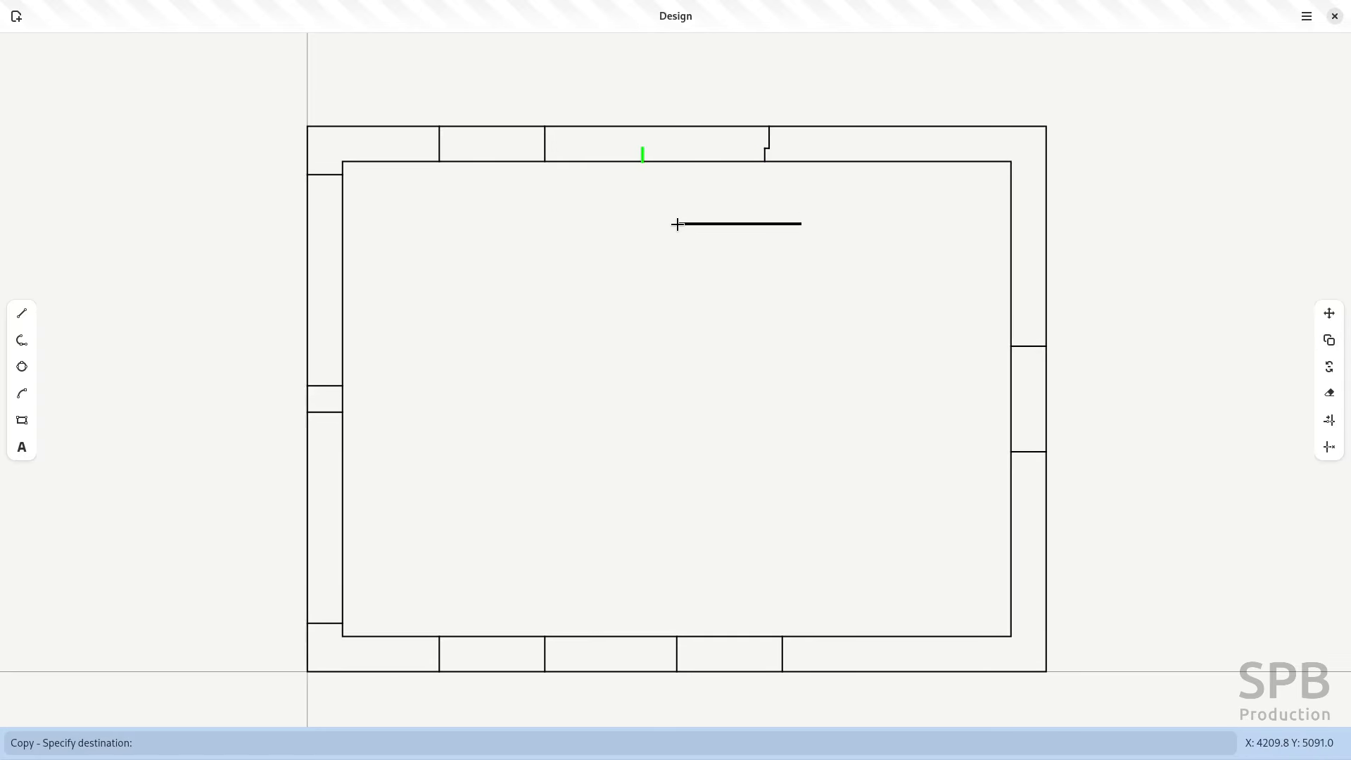
pyautogui.press('Return')
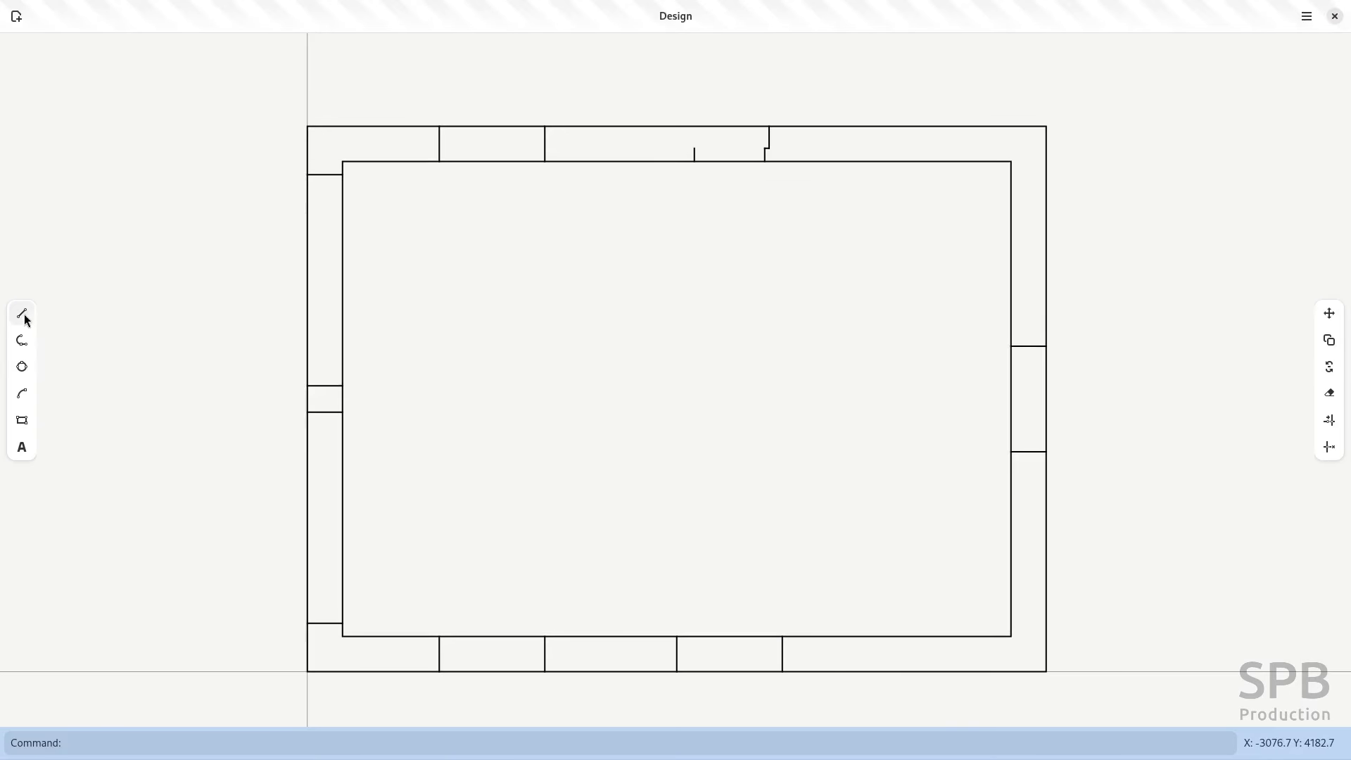
# - Complete the door's left jamb from the copied segment's upper end with lines 50 mm left and 250 mm up
pyautogui.click(22, 314)
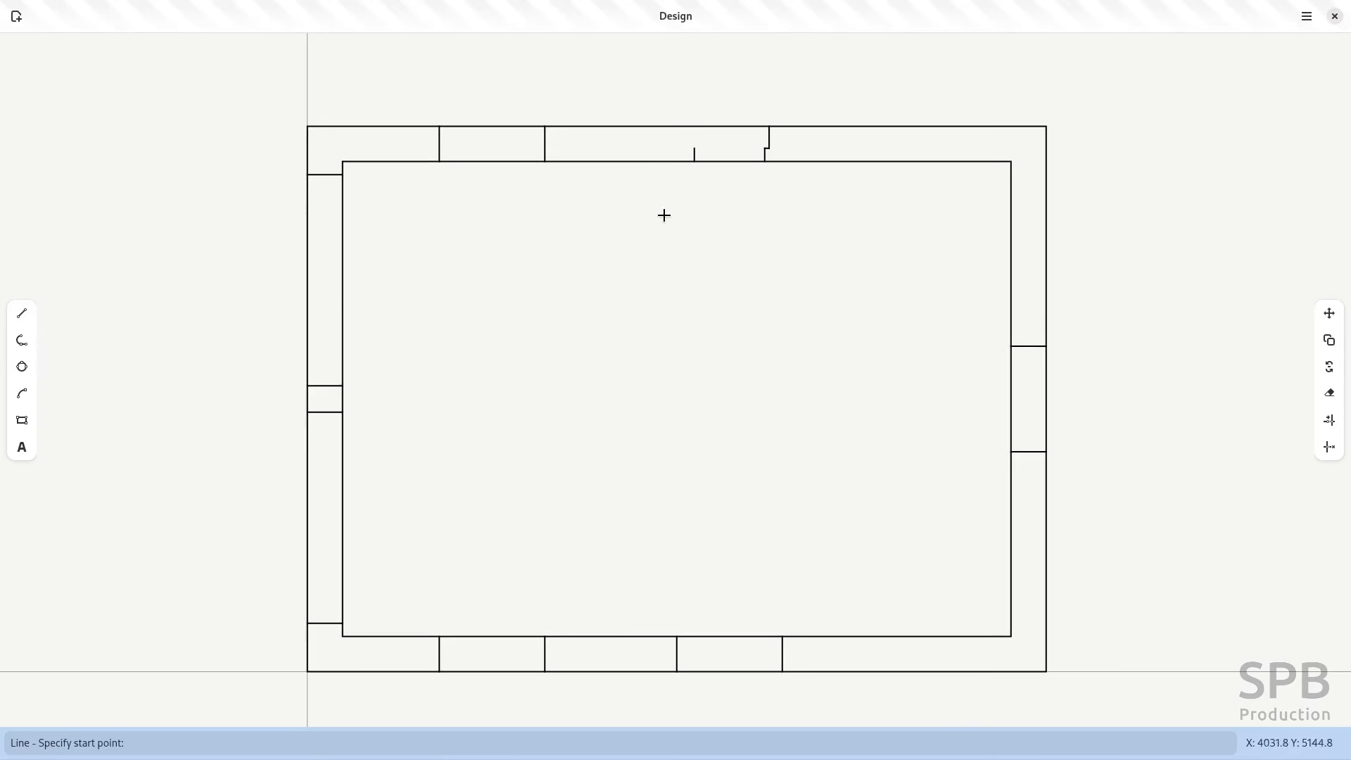
pyautogui.click(694, 148)
pyautogui.write('250')
pyautogui.press('Return')
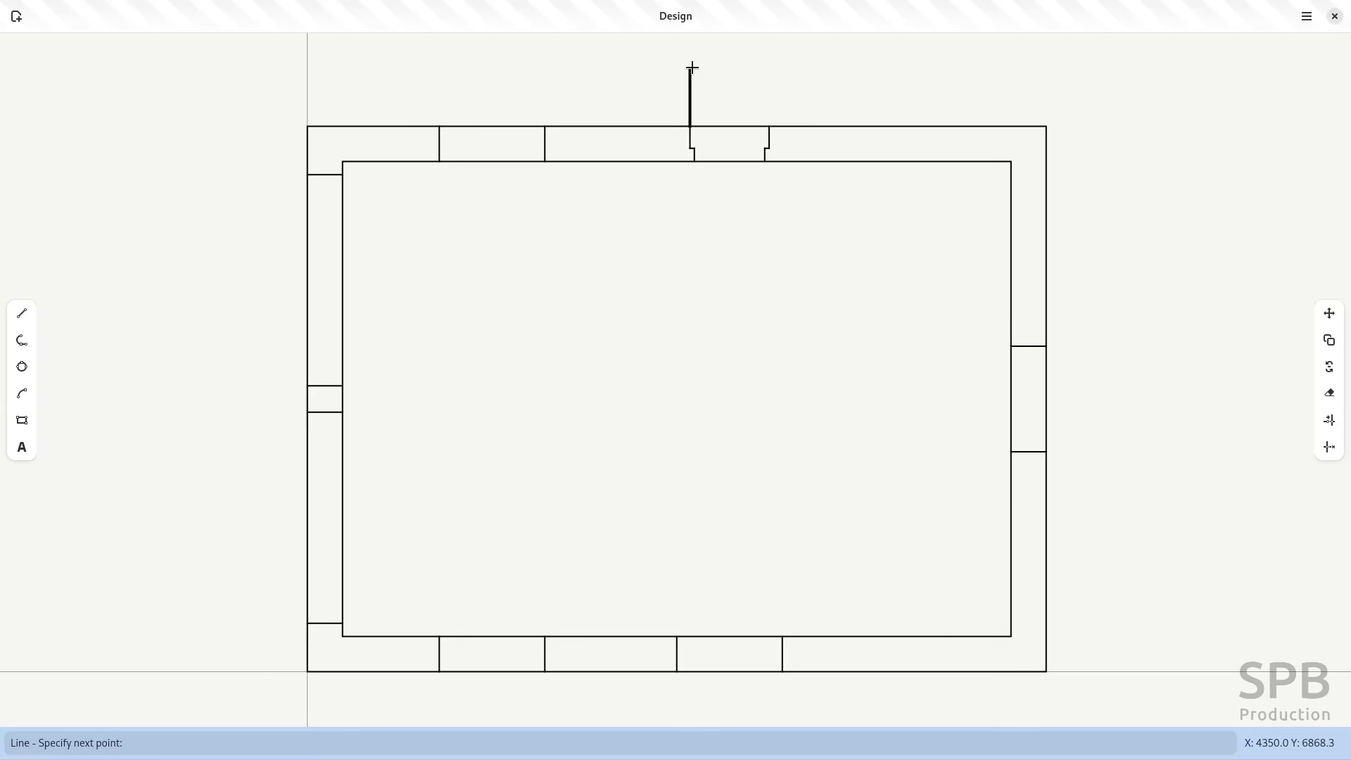
pyautogui.press('Escape')
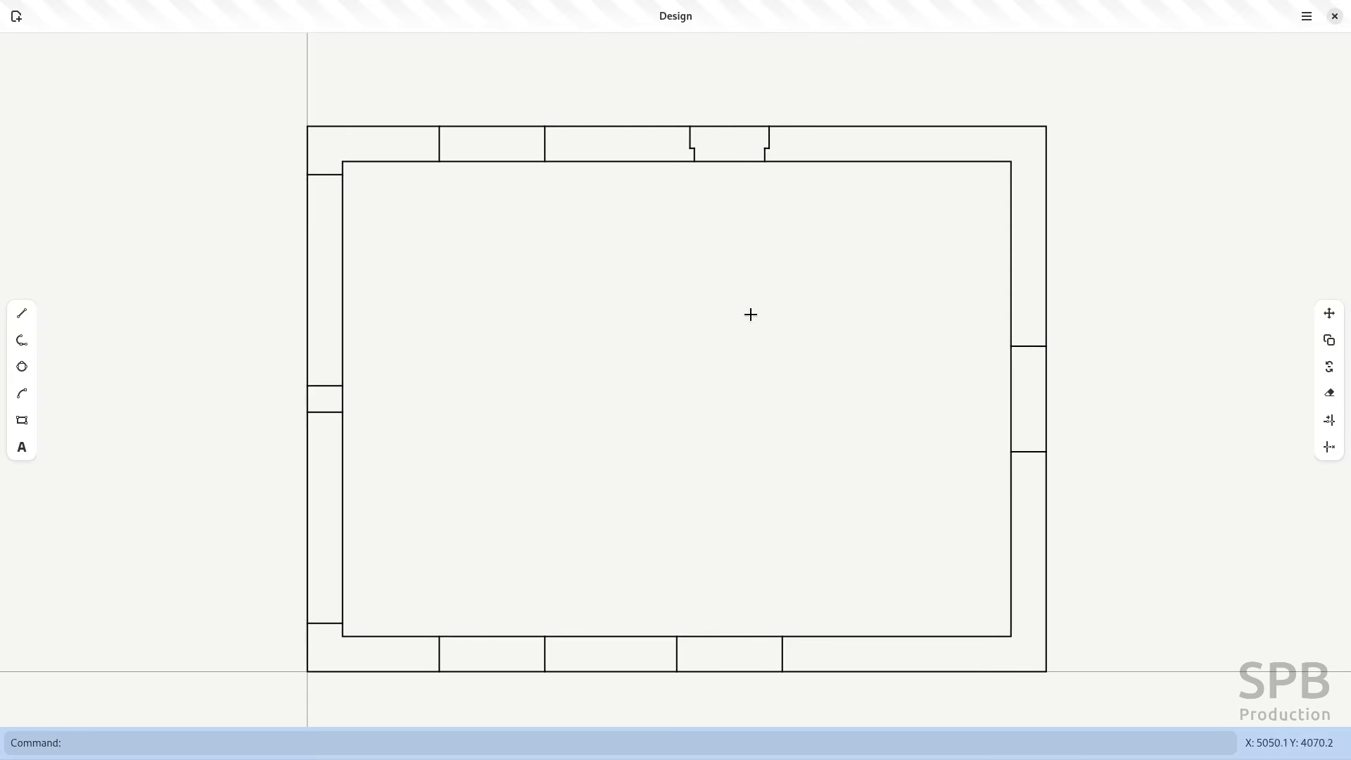
# - Draw a vertical line along the right wall's inner face from the upper inner corner to the lower inner corner
pyautogui.hotkey('alt', 'Tab')
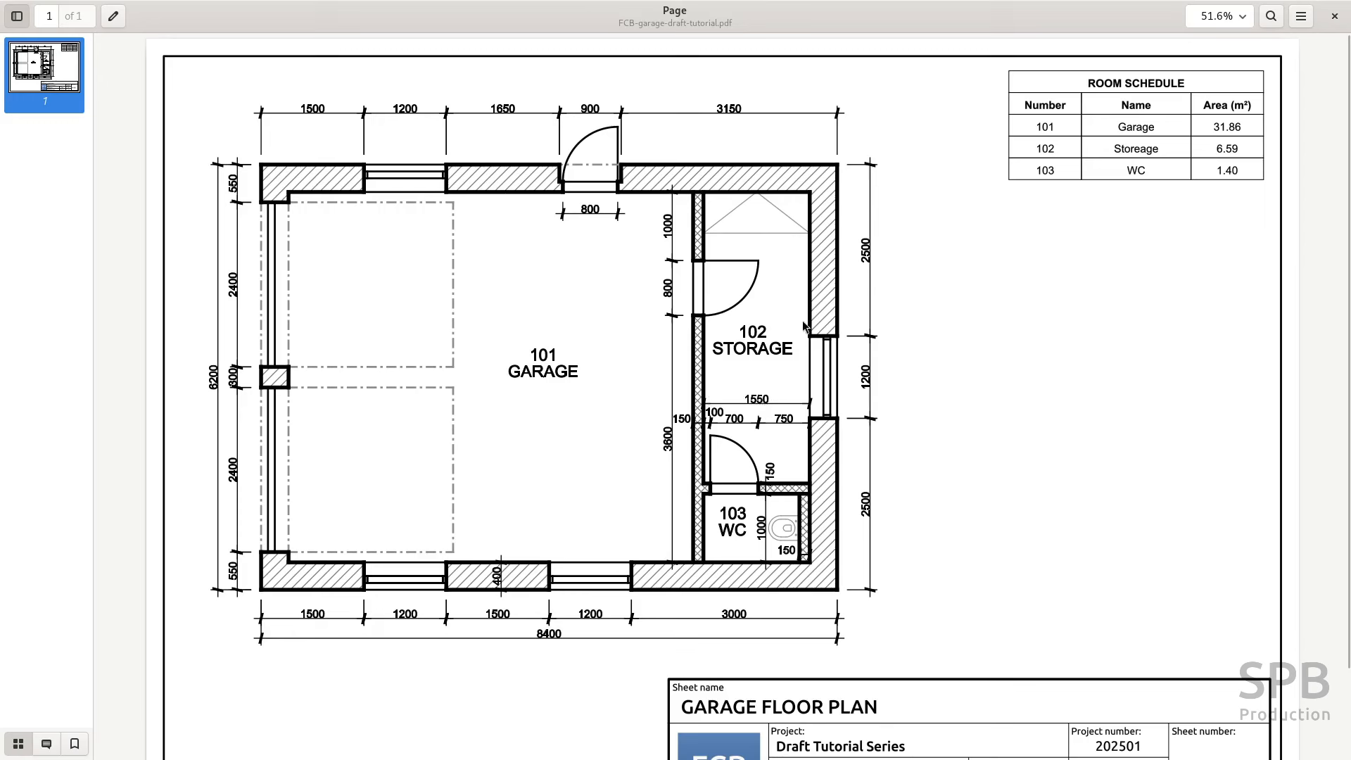
pyautogui.hotkey('alt', 'Tab')
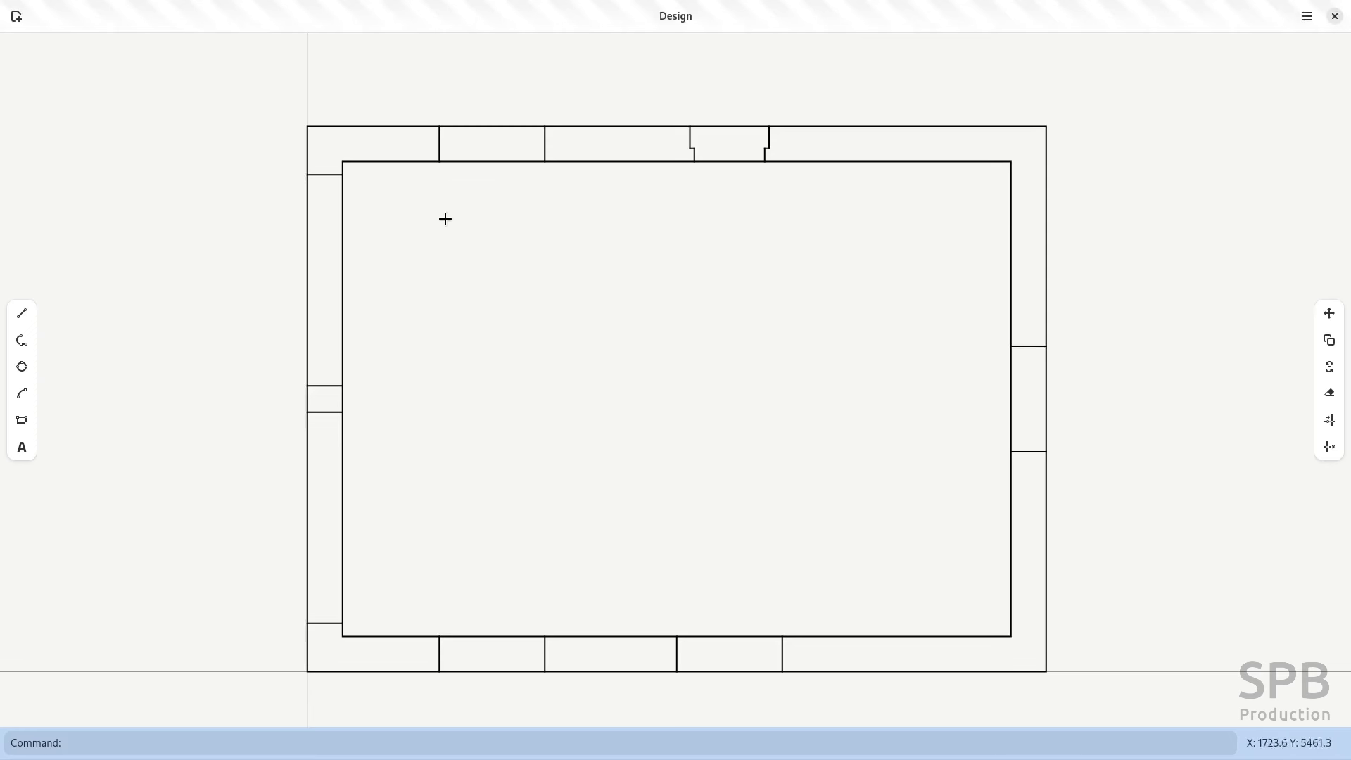
pyautogui.click(22, 313)
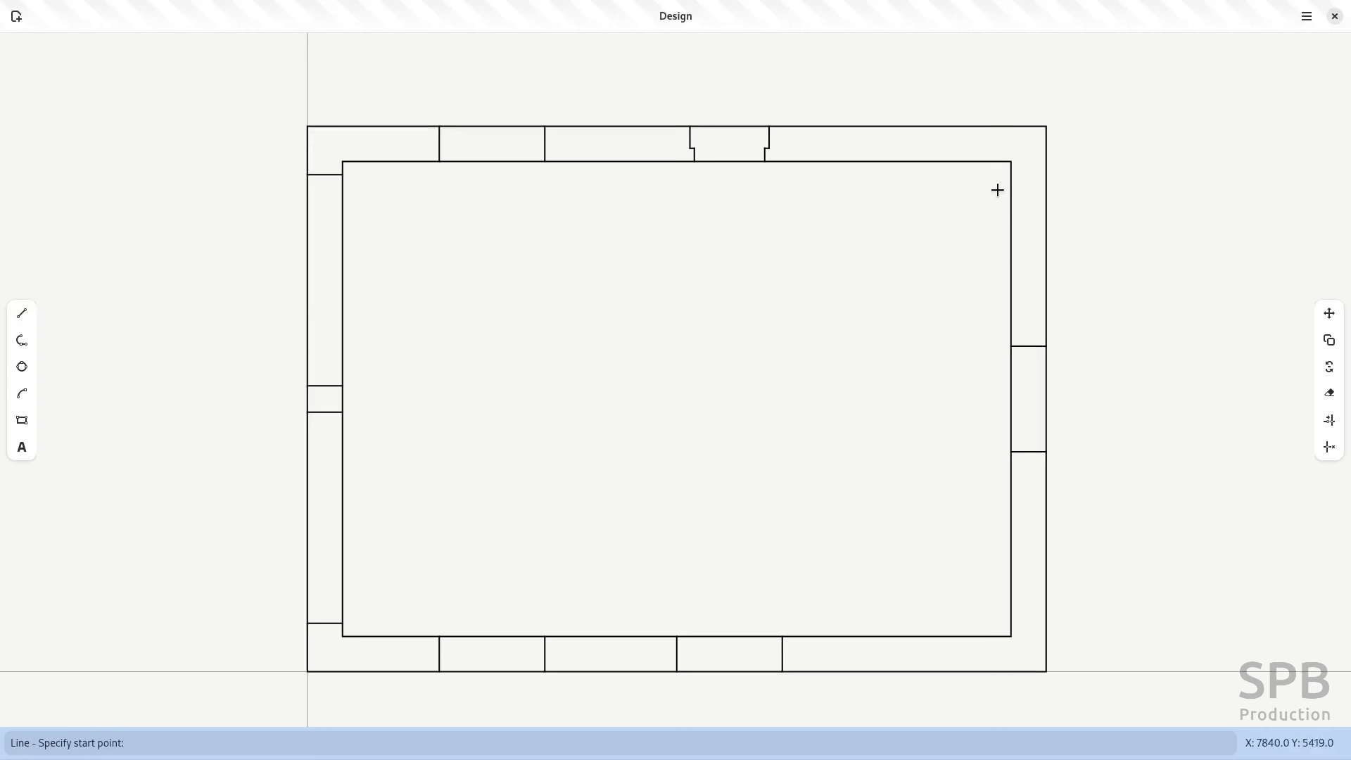
pyautogui.click(1008, 162)
pyautogui.click(1006, 631)
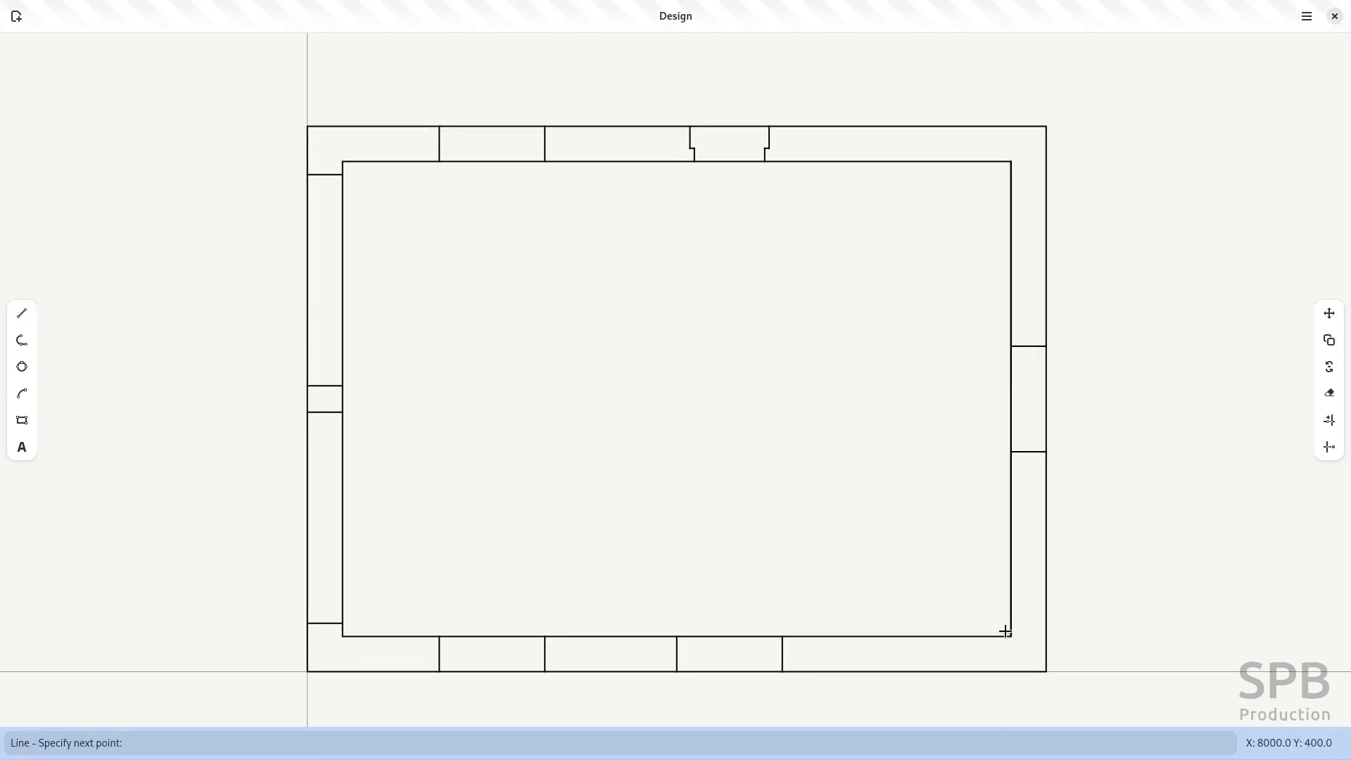
pyautogui.press('Escape')
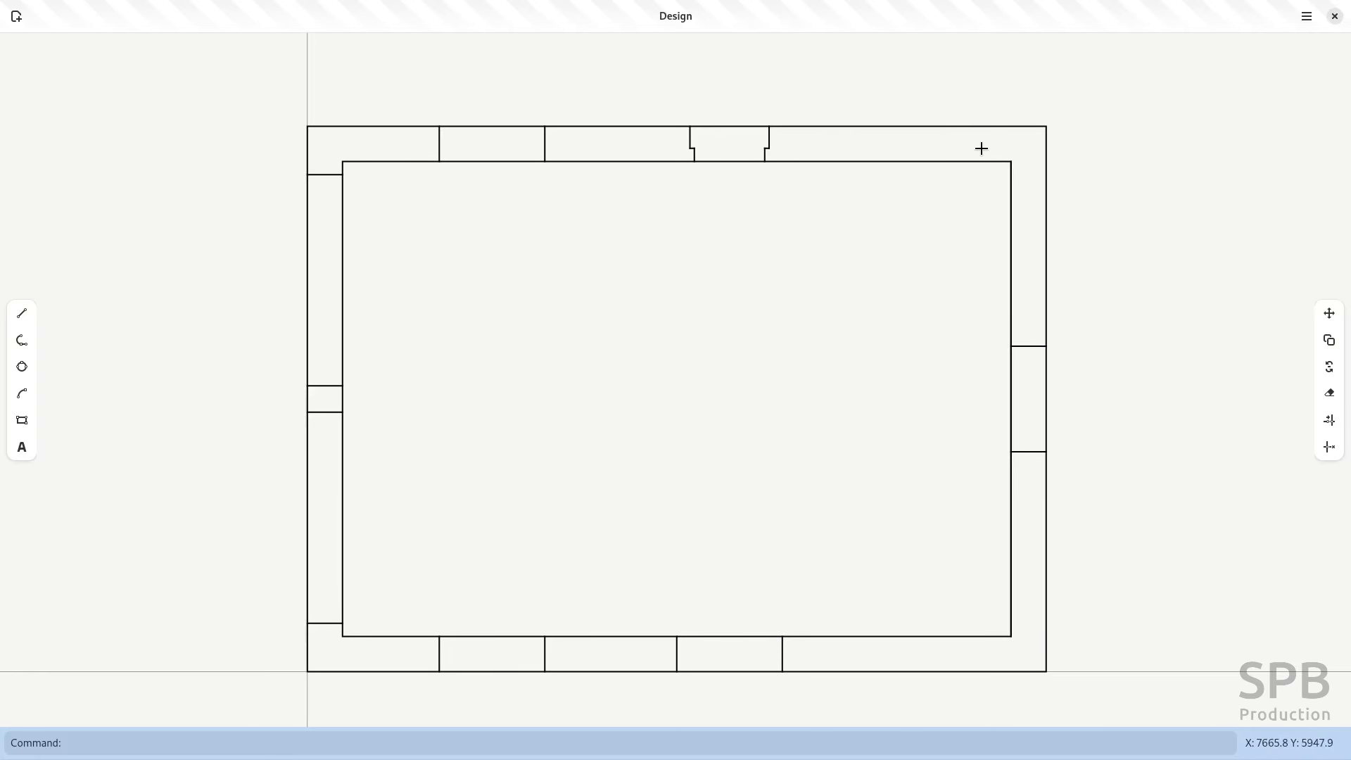
# - Move the vertical line on the right wall's inner face 1550 mm to the left as the partition's right face
pyautogui.moveTo(985, 162); pyautogui.dragTo(1023, 655)
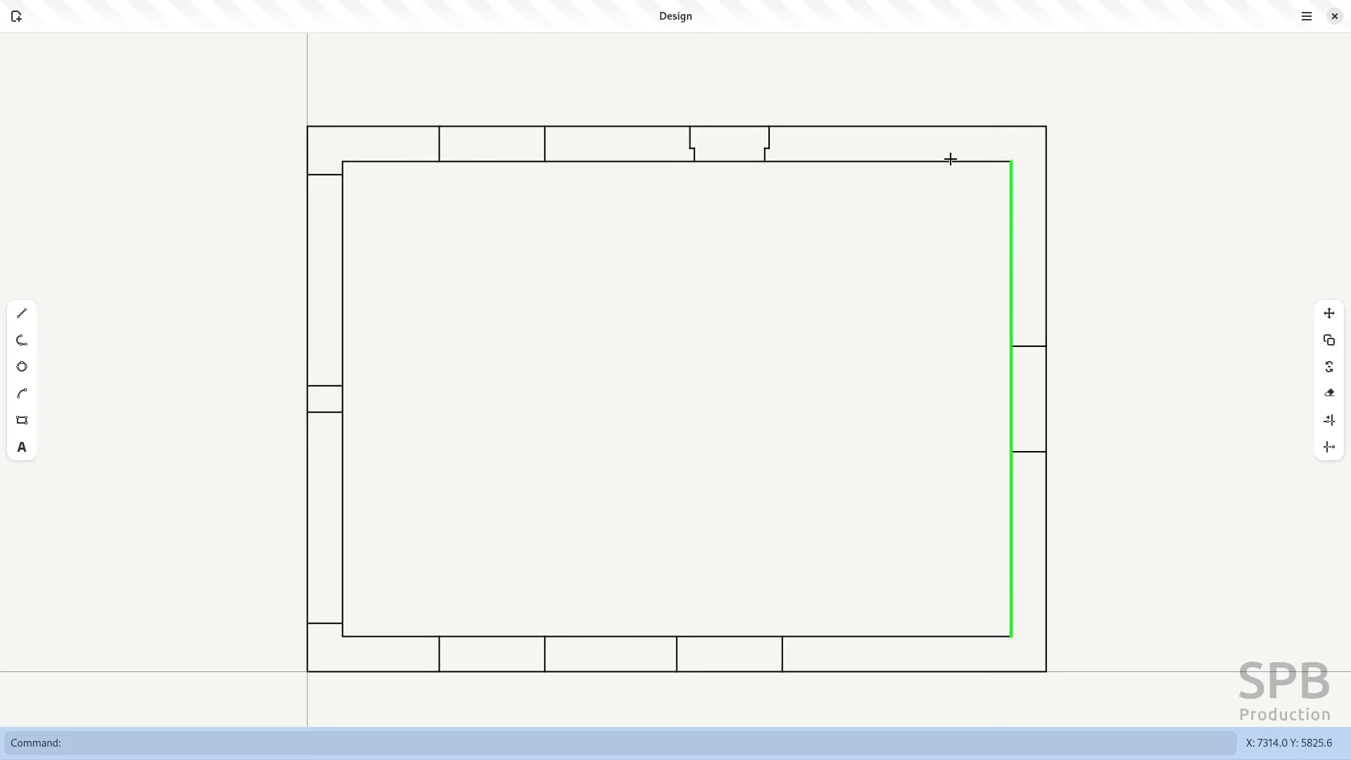
pyautogui.click(1328, 313)
pyautogui.click(982, 289)
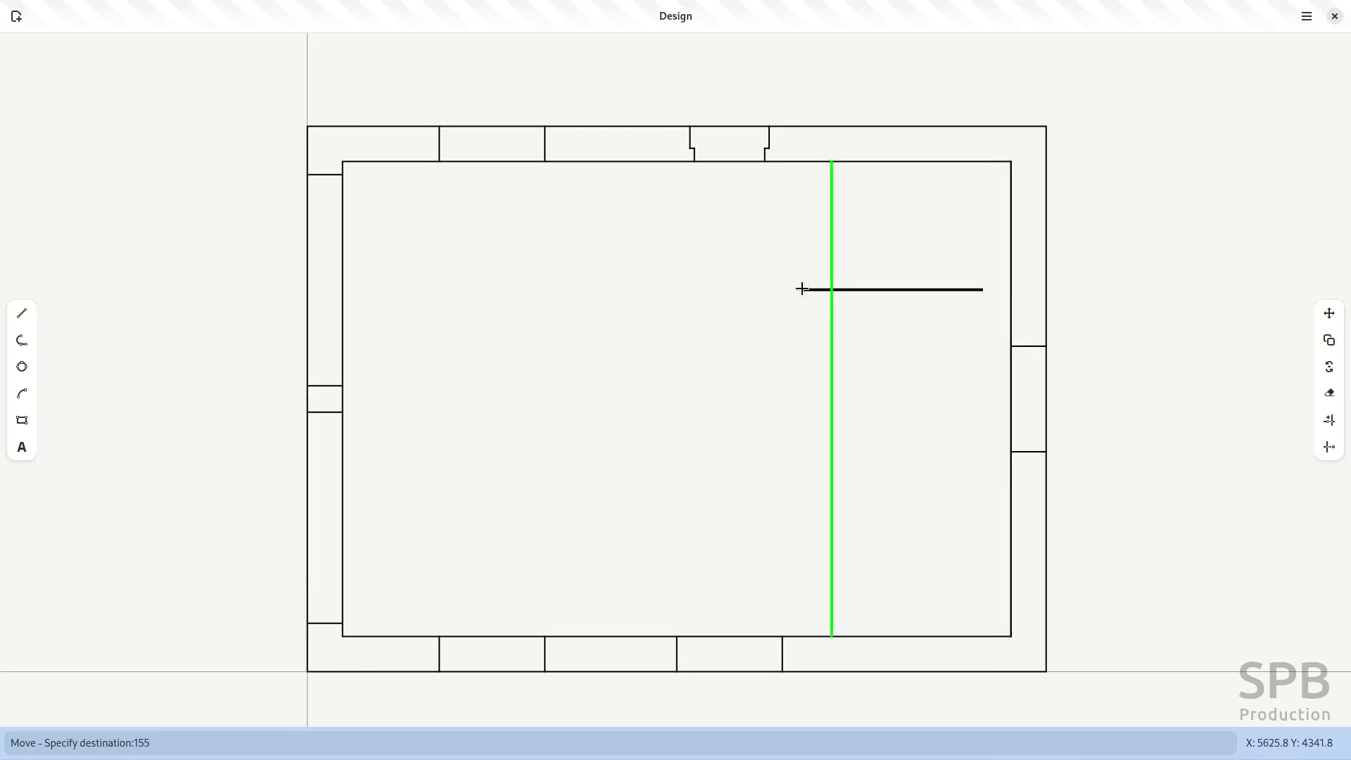
pyautogui.press('Return')
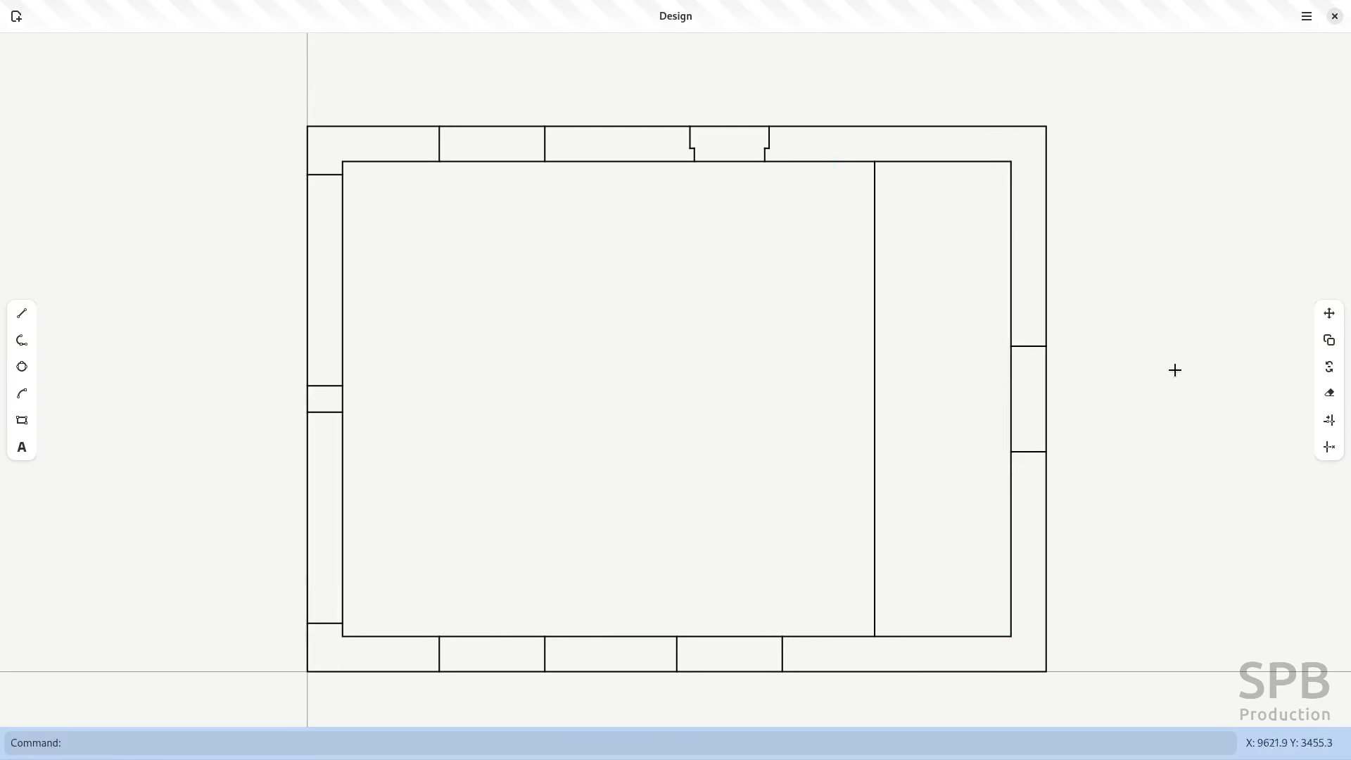
# - Copy the partition line 150 mm to the left to form the partition wall's other face
pyautogui.click(875, 368)
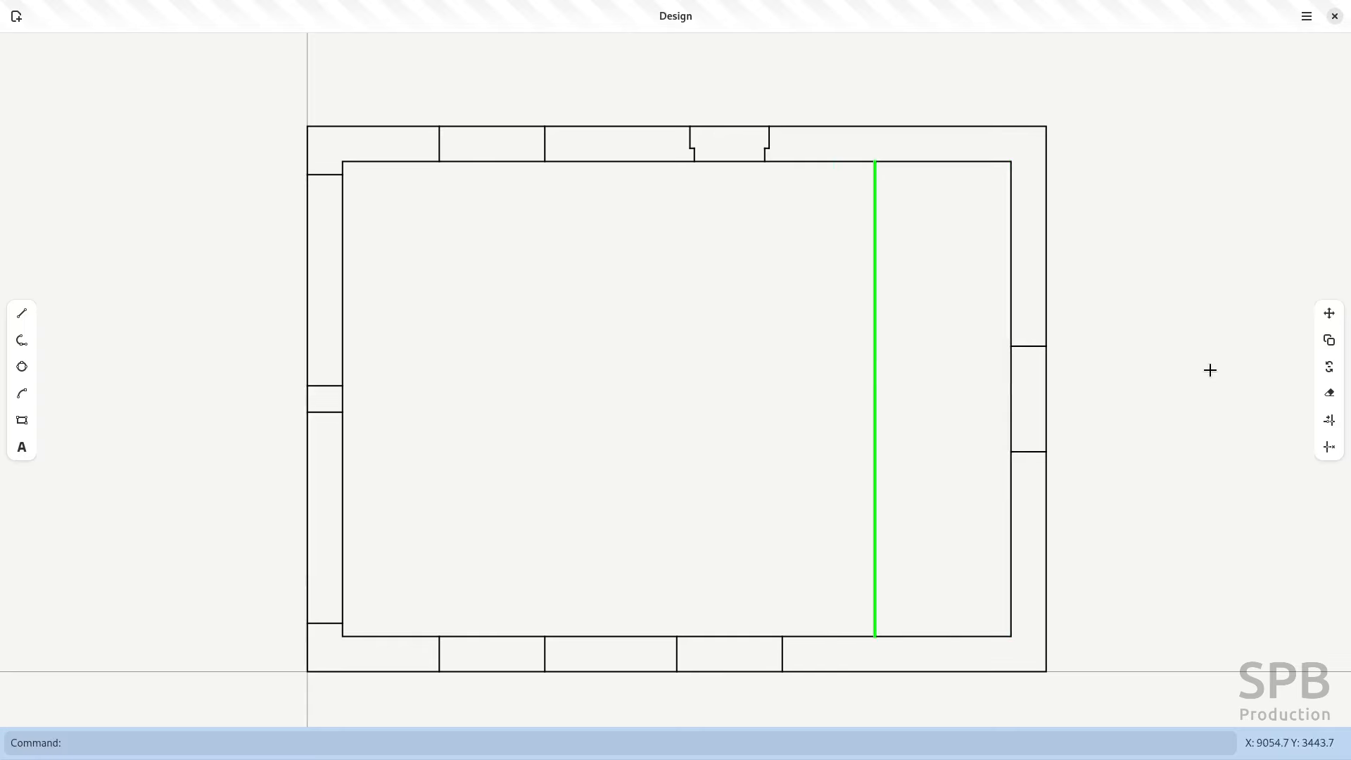
pyautogui.click(1329, 340)
pyautogui.click(873, 399)
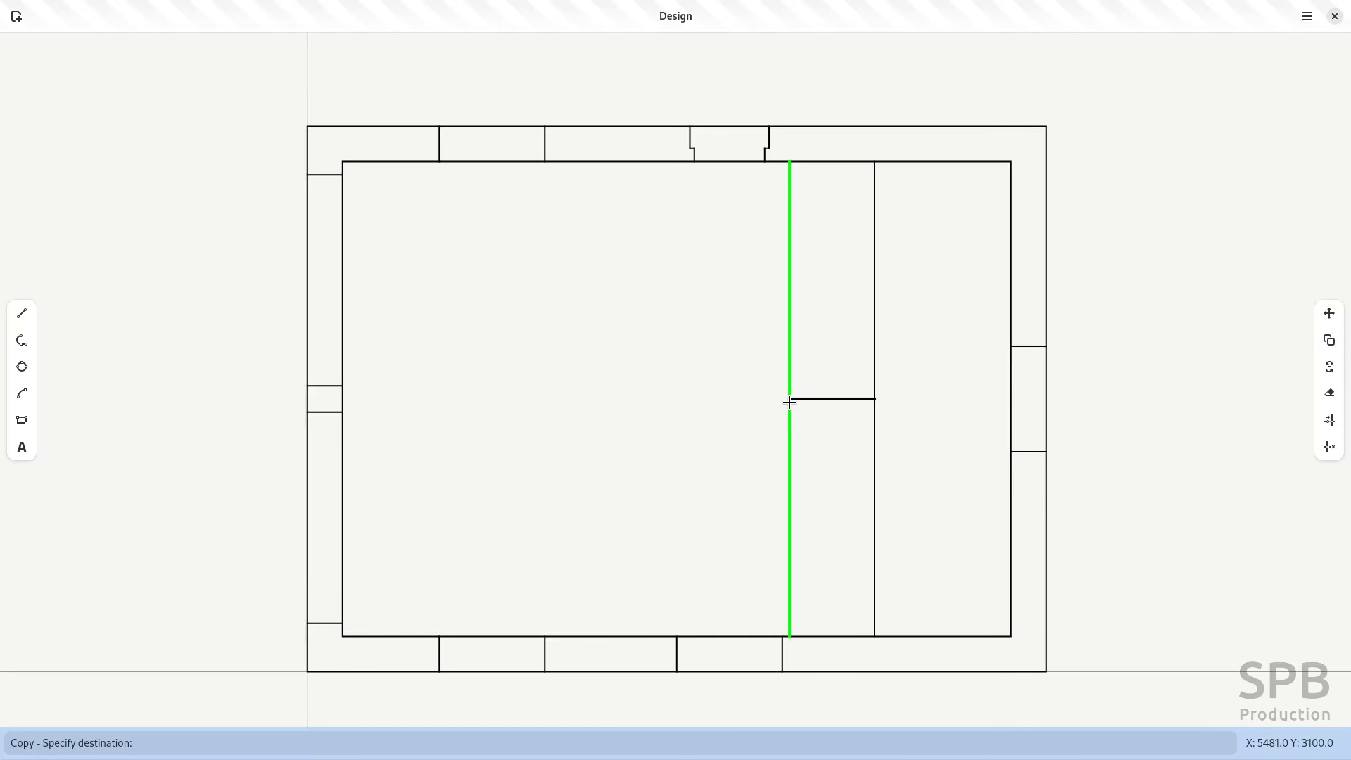
pyautogui.press('Return')
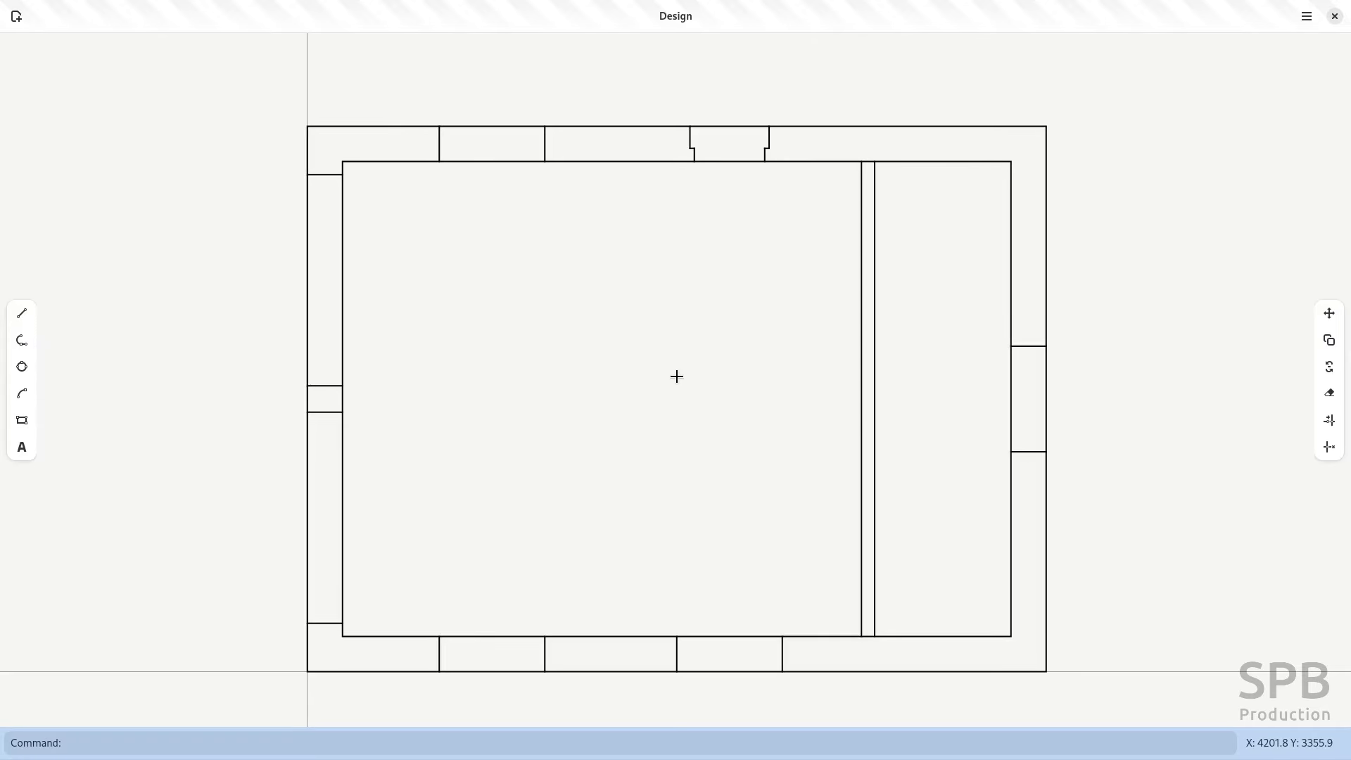
# - Check the storage door dimensions in the PDF plan, and draw a short horizontal line across the partition's upper end
pyautogui.hotkey('alt', 'Tab')
pyautogui.hotkey('alt', 'Tab')
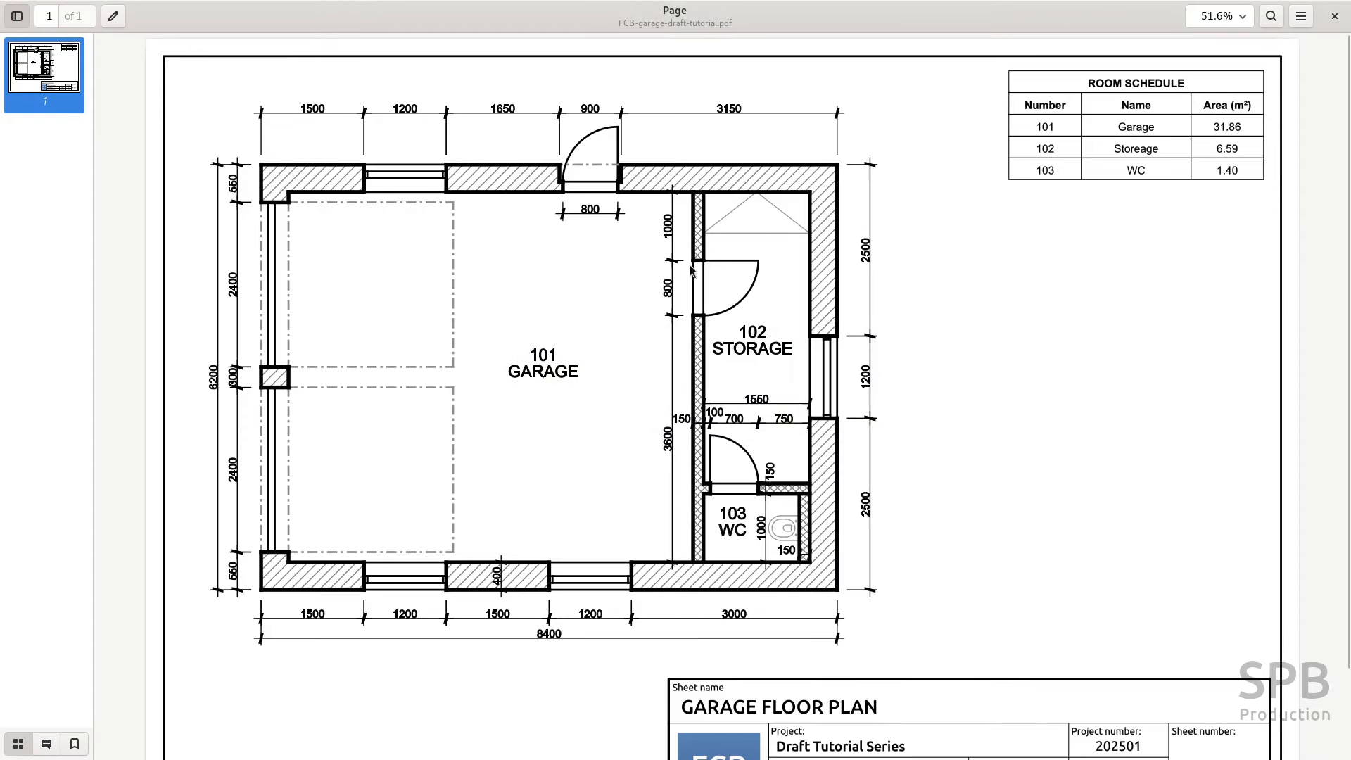
pyautogui.hotkey('alt', 'Tab')
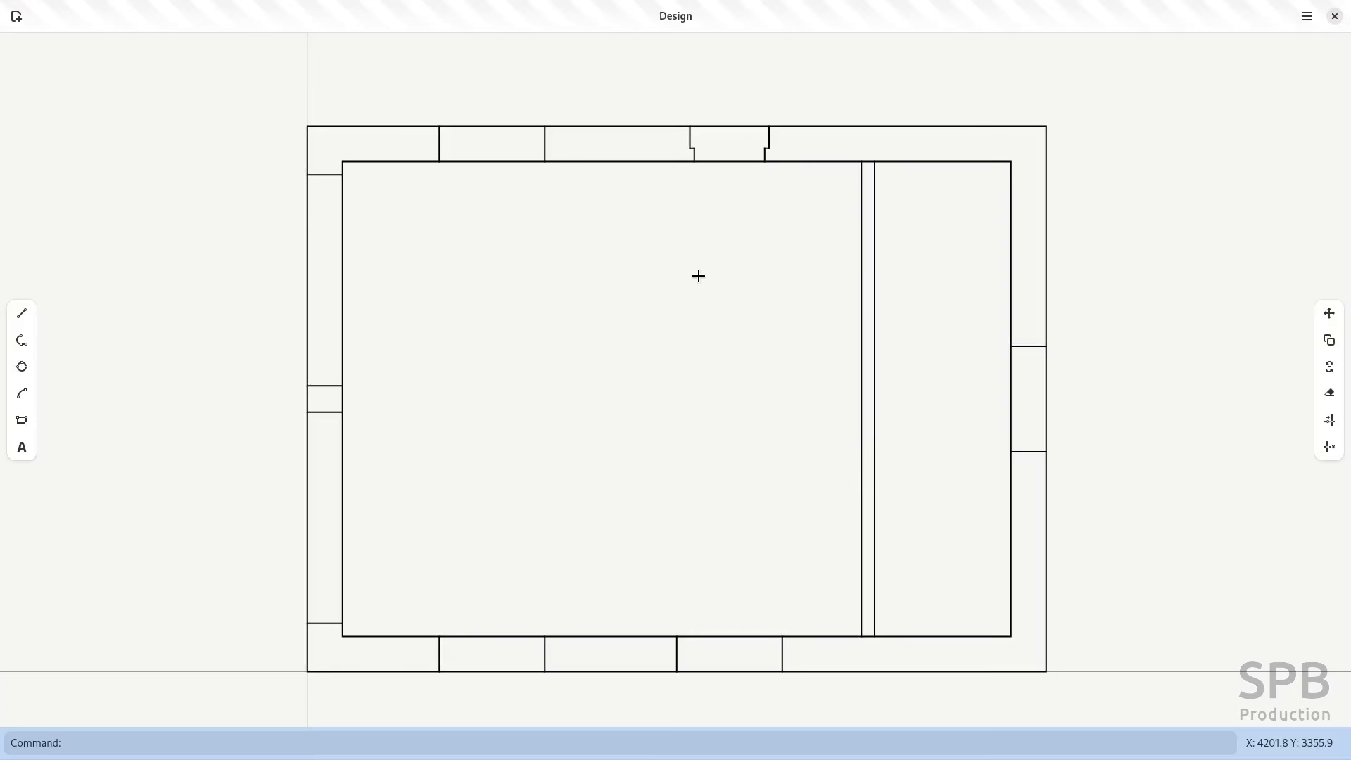
pyautogui.hotkey('alt', 'Tab')
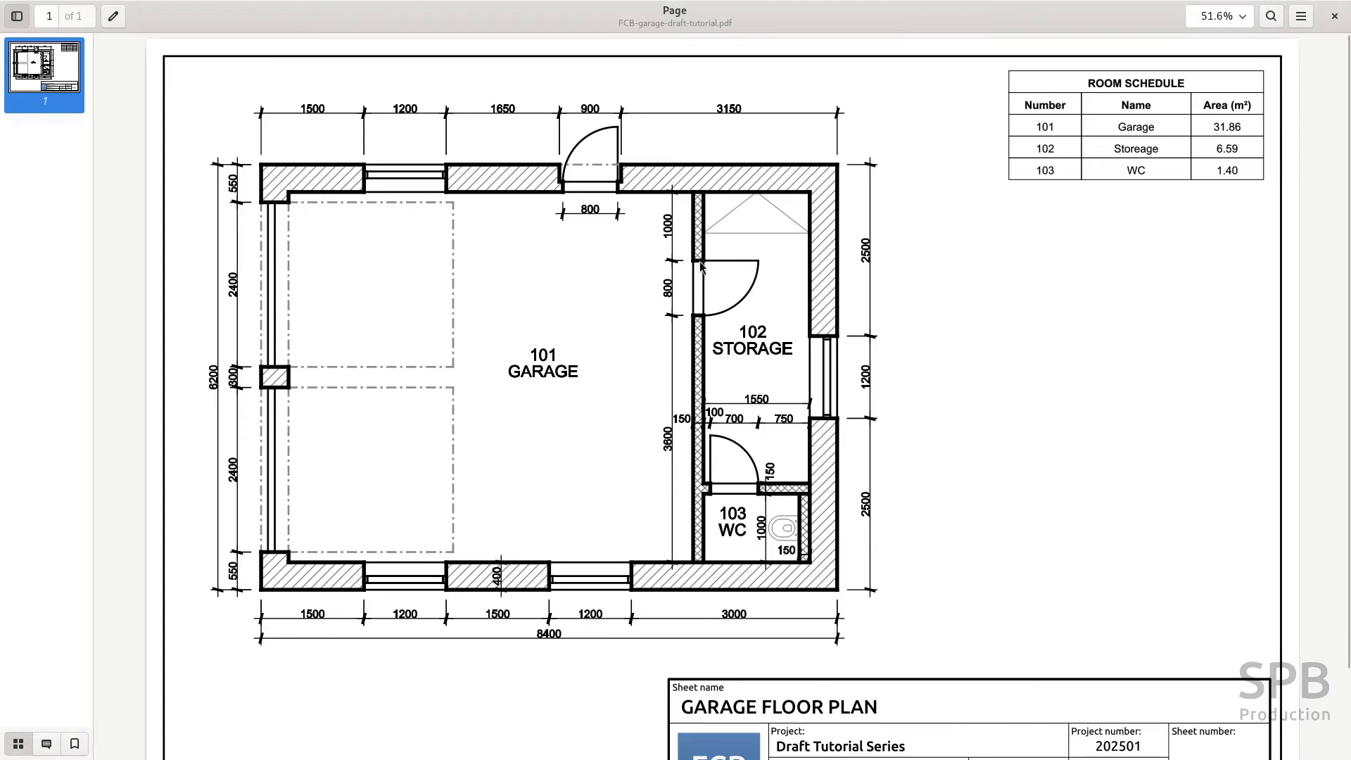
pyautogui.hotkey('alt', 'Tab')
pyautogui.click(21, 313)
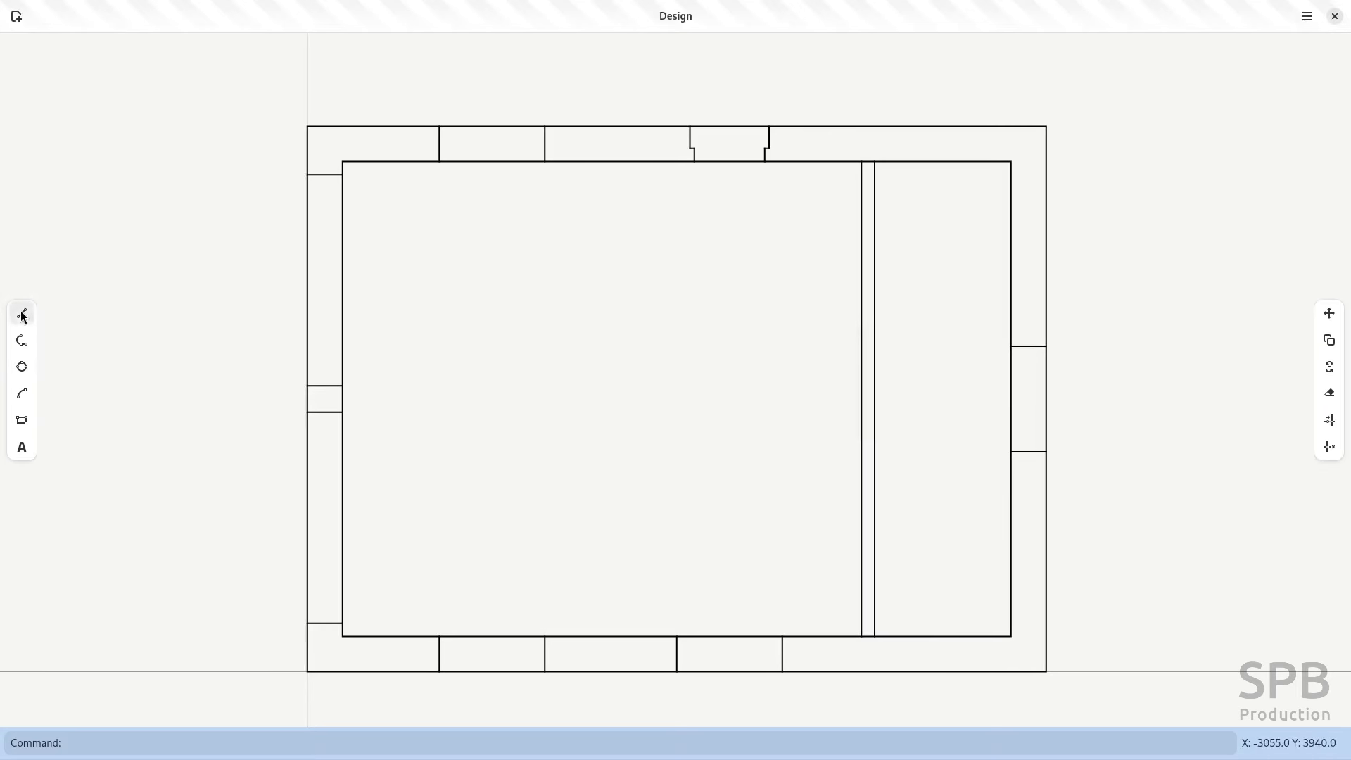
pyautogui.click(861, 159)
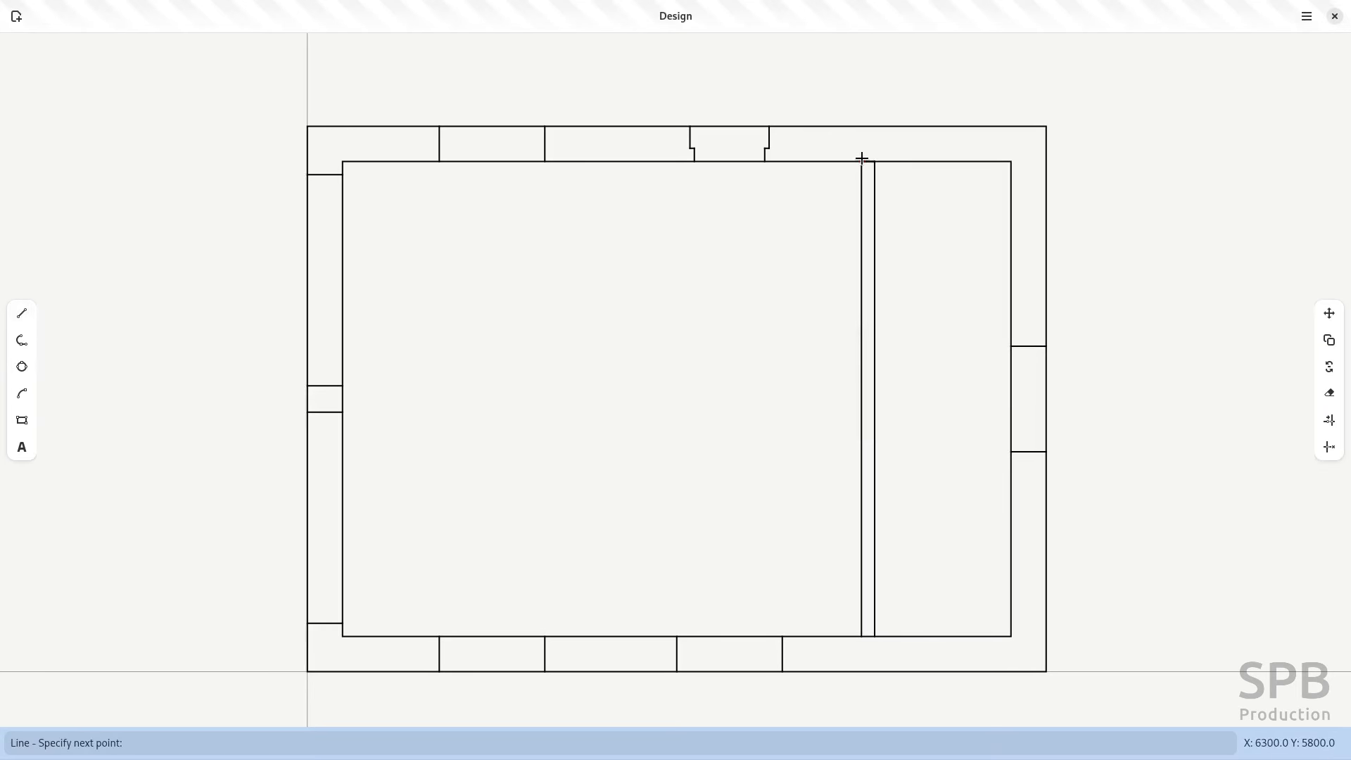
pyautogui.rightClick(861, 178)
# - Move the short line 1000 mm down the partition to mark the storage door opening's upper edge
pyautogui.moveTo(849, 150); pyautogui.dragTo(889, 182)
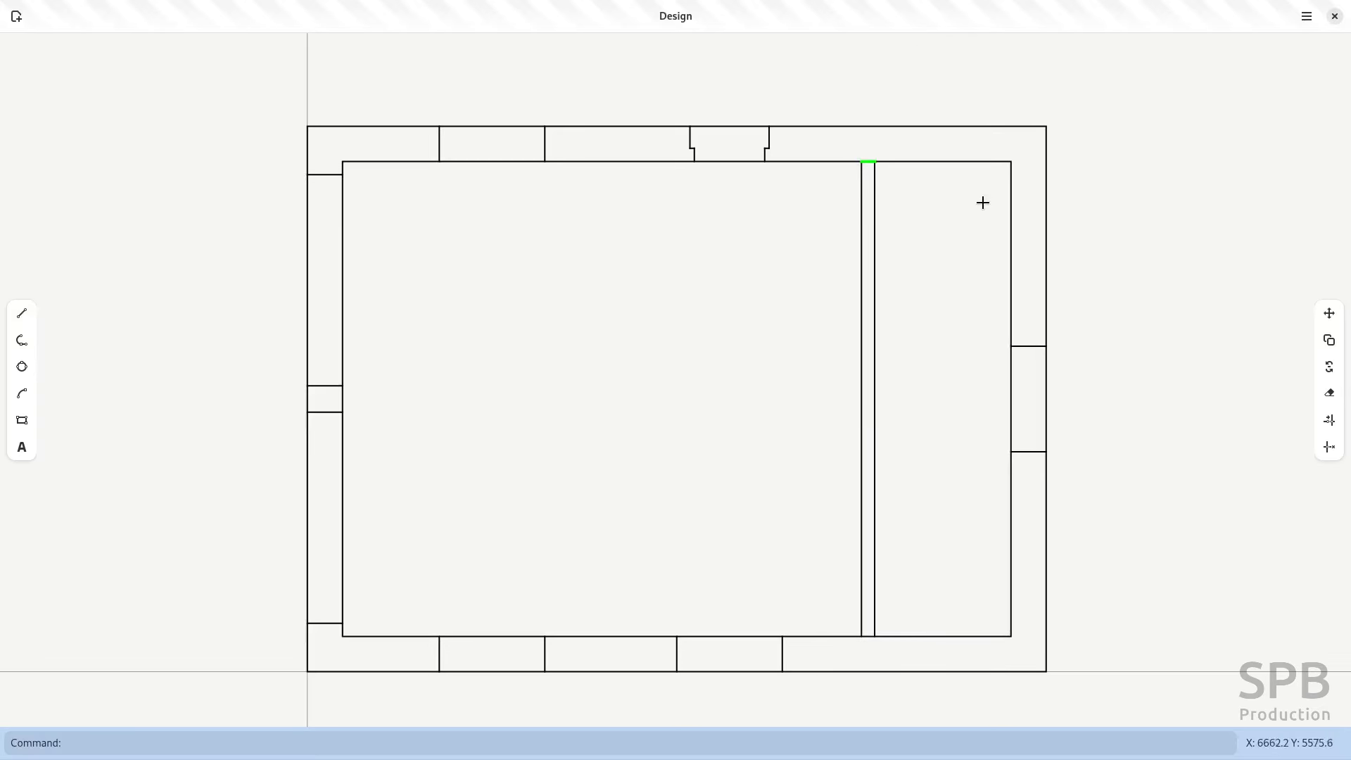
pyautogui.click(1329, 313)
pyautogui.click(946, 246)
pyautogui.hotkey('alt', 'Tab')
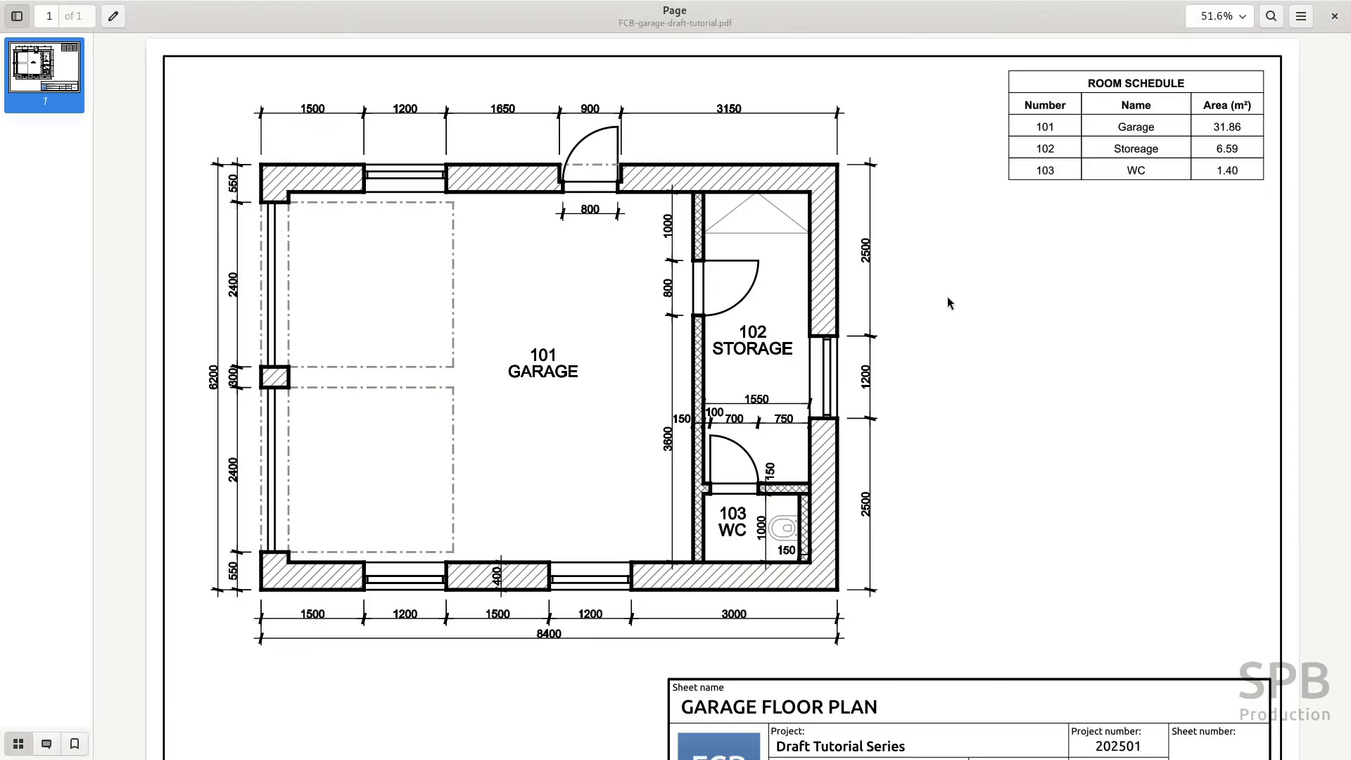
pyautogui.hotkey('alt', 'Tab')
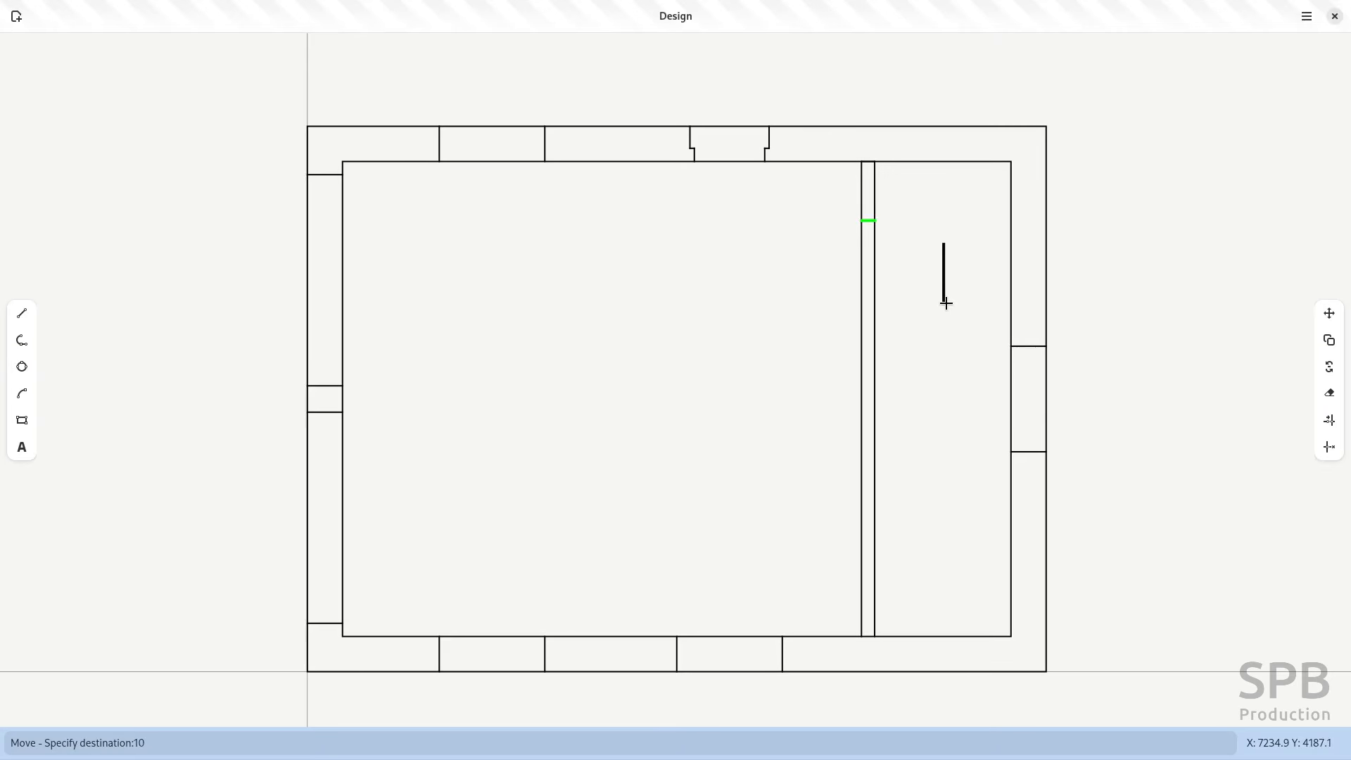
pyautogui.press('Return')
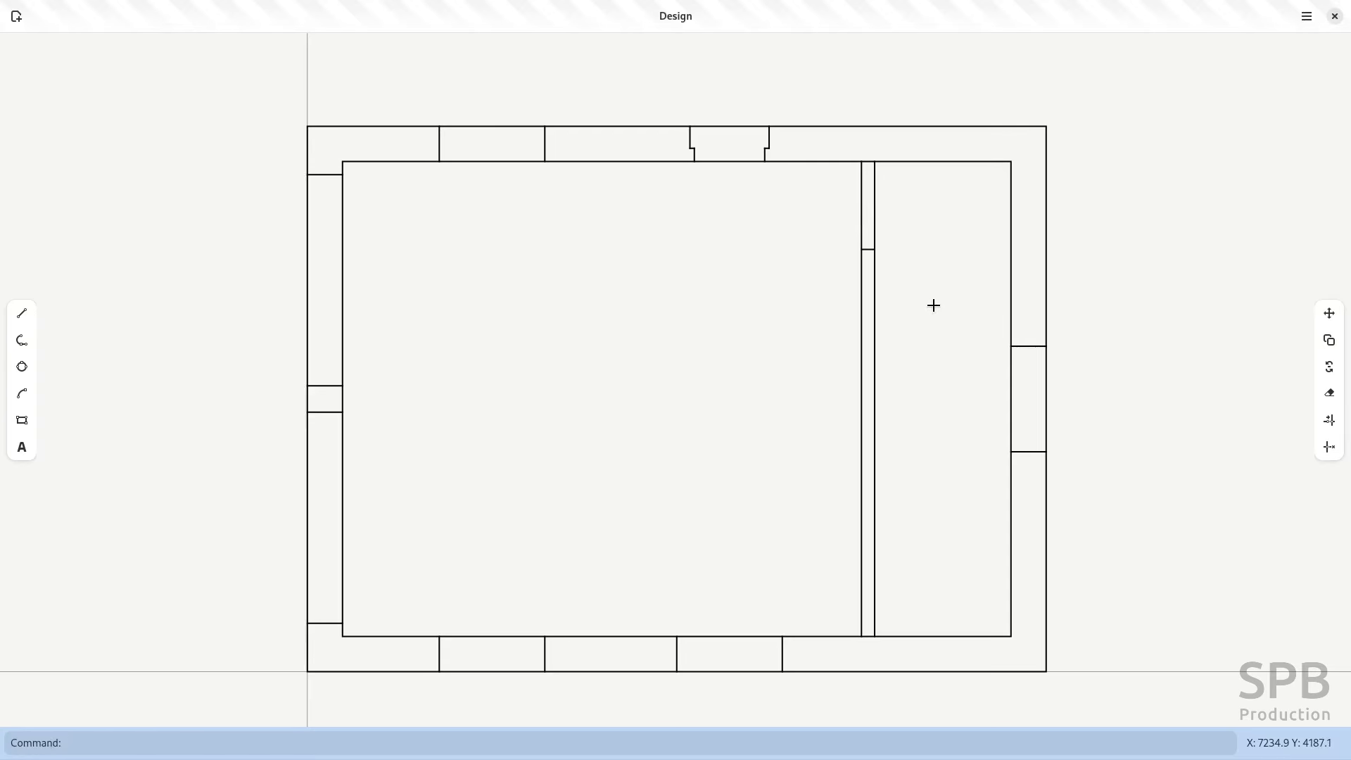
# - Copy the door opening's upper edge line 800 mm down to mark its lower edge
pyautogui.click(867, 249)
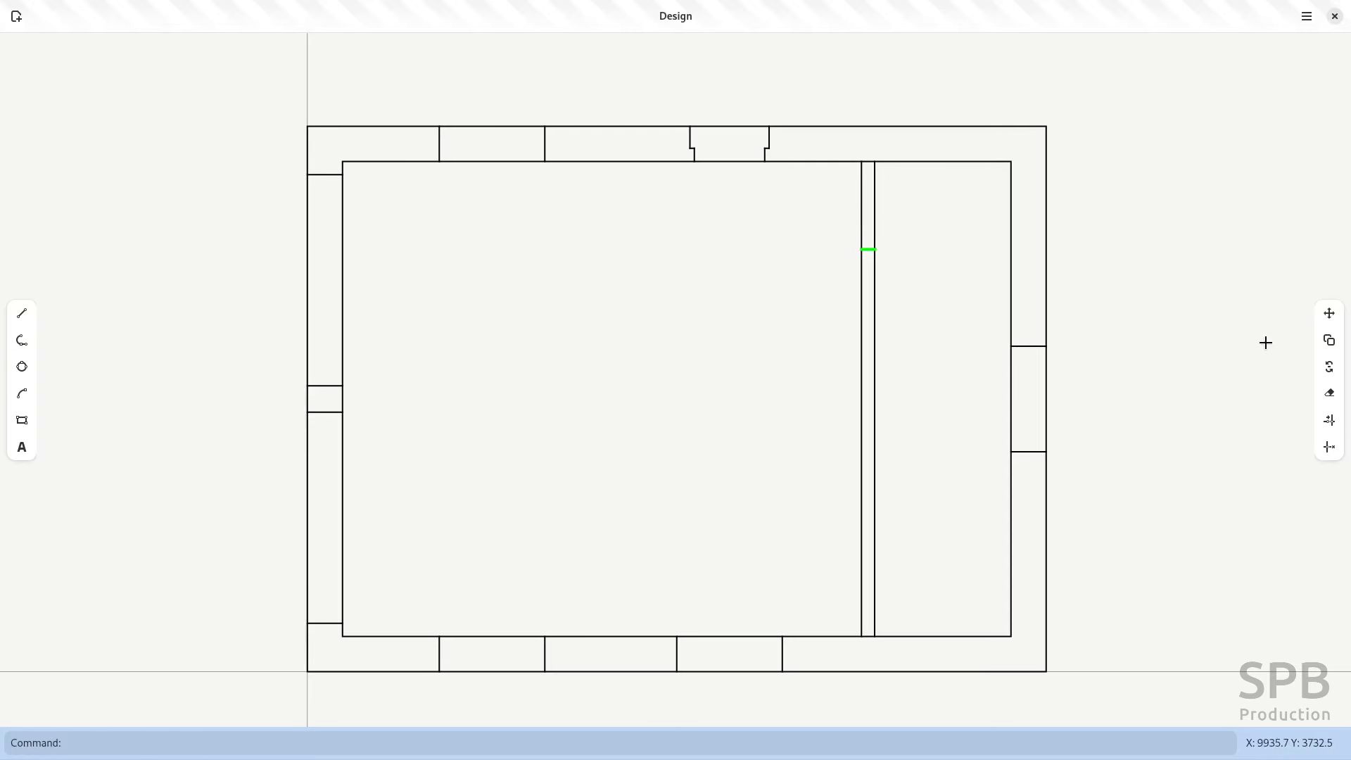
pyautogui.click(1336, 341)
pyautogui.click(911, 295)
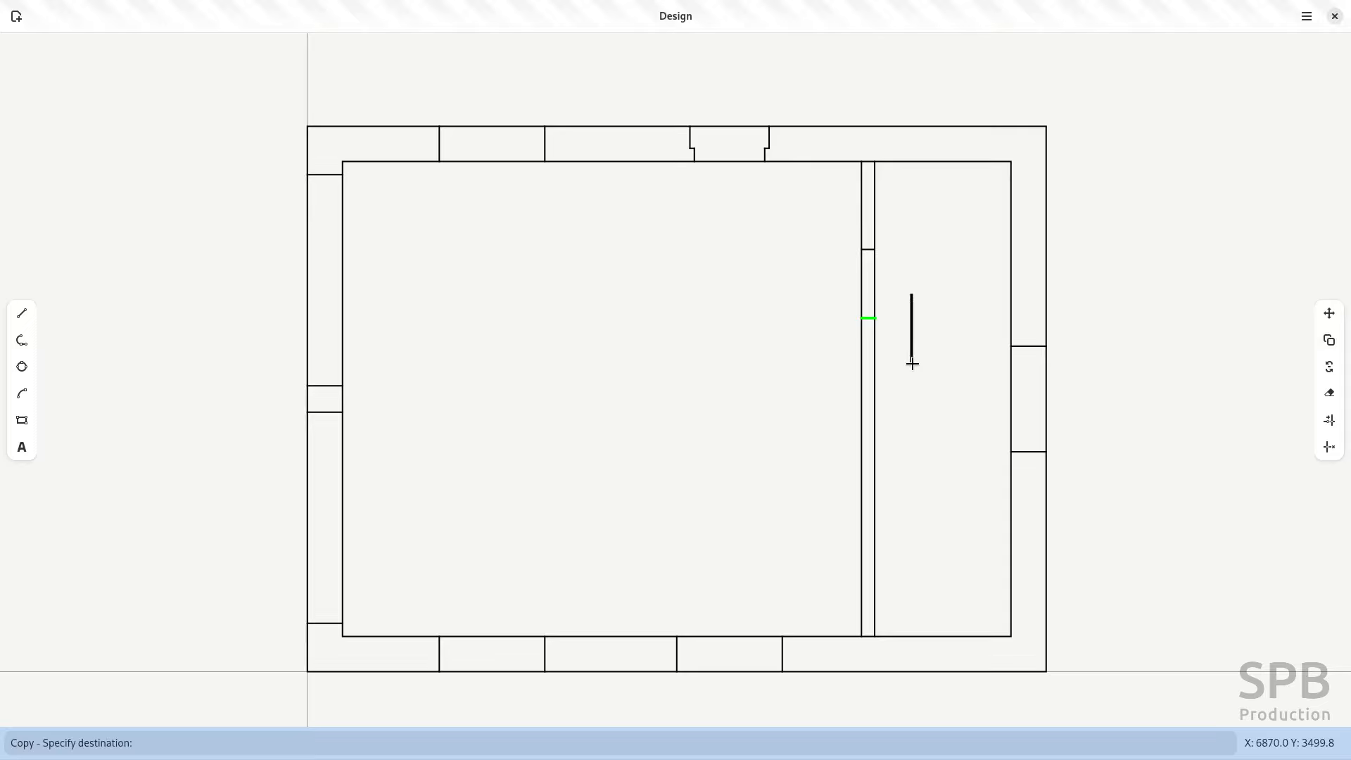
pyautogui.write('800')
pyautogui.press('Return')
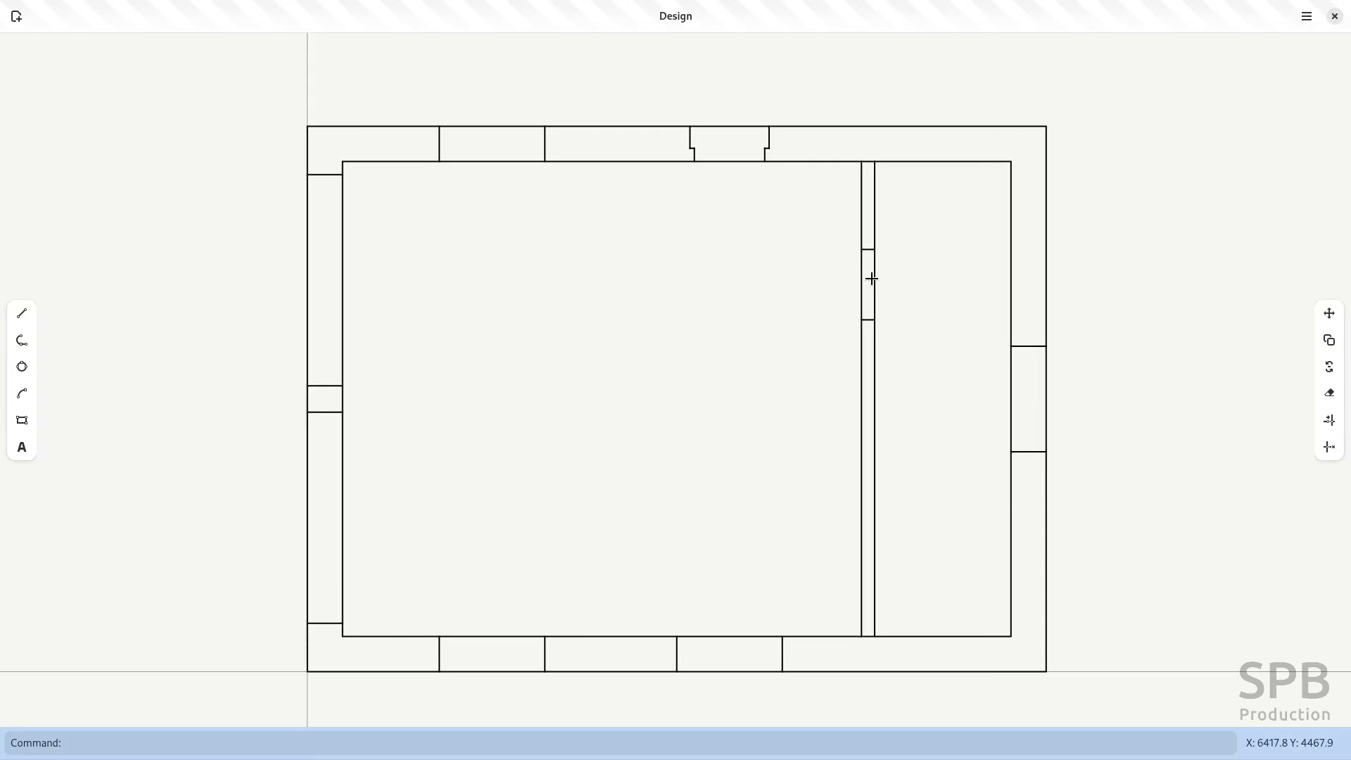
# - Trim both partition faces between the two short lines to open the storage doorway
pyautogui.click(1329, 420)
pyautogui.click(1322, 449)
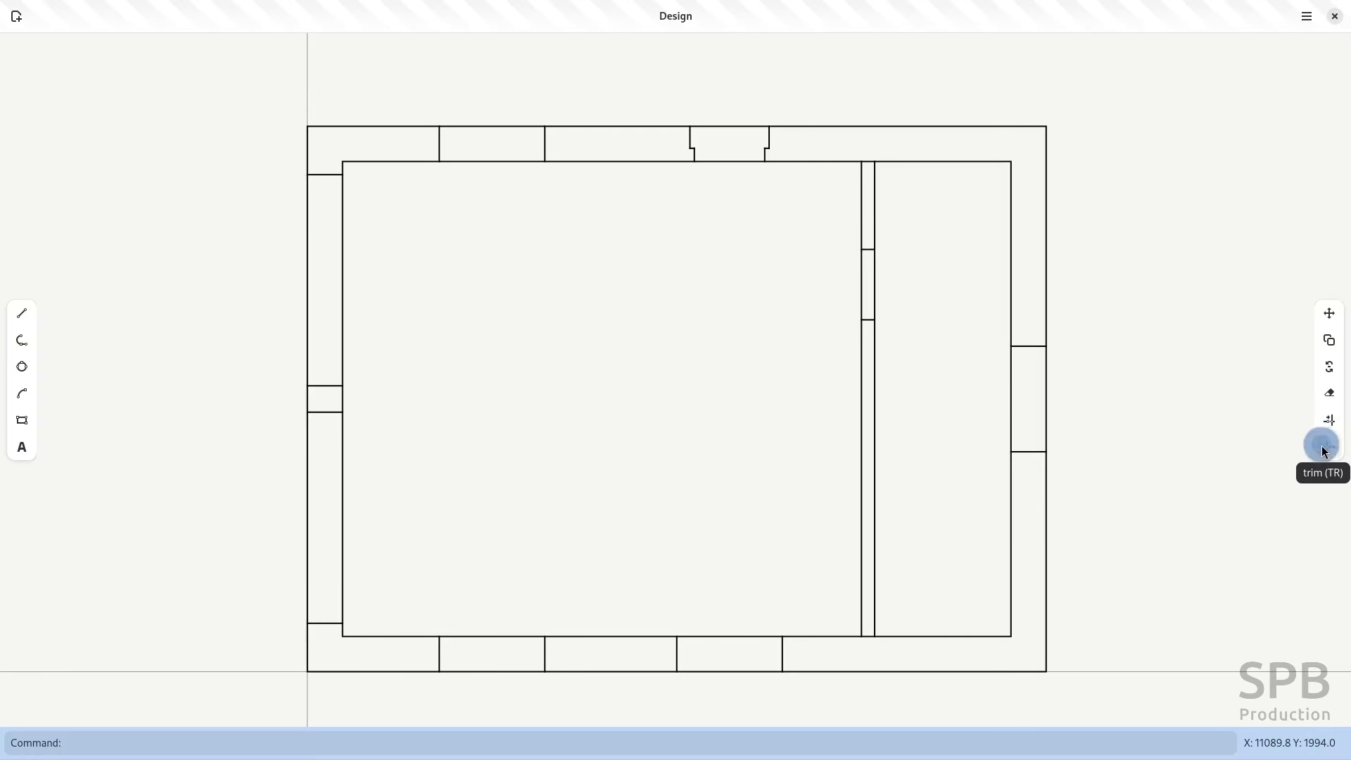
pyautogui.click(867, 319)
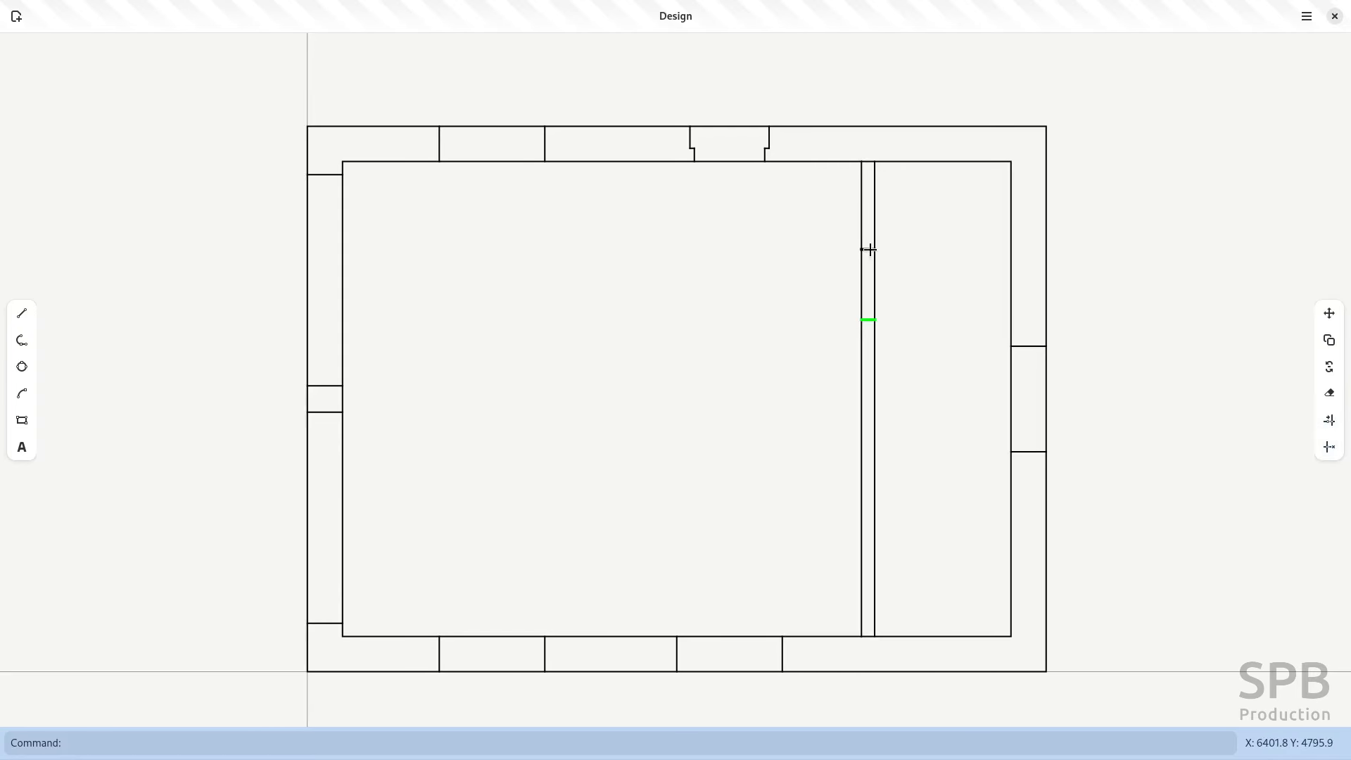
pyautogui.click(868, 249)
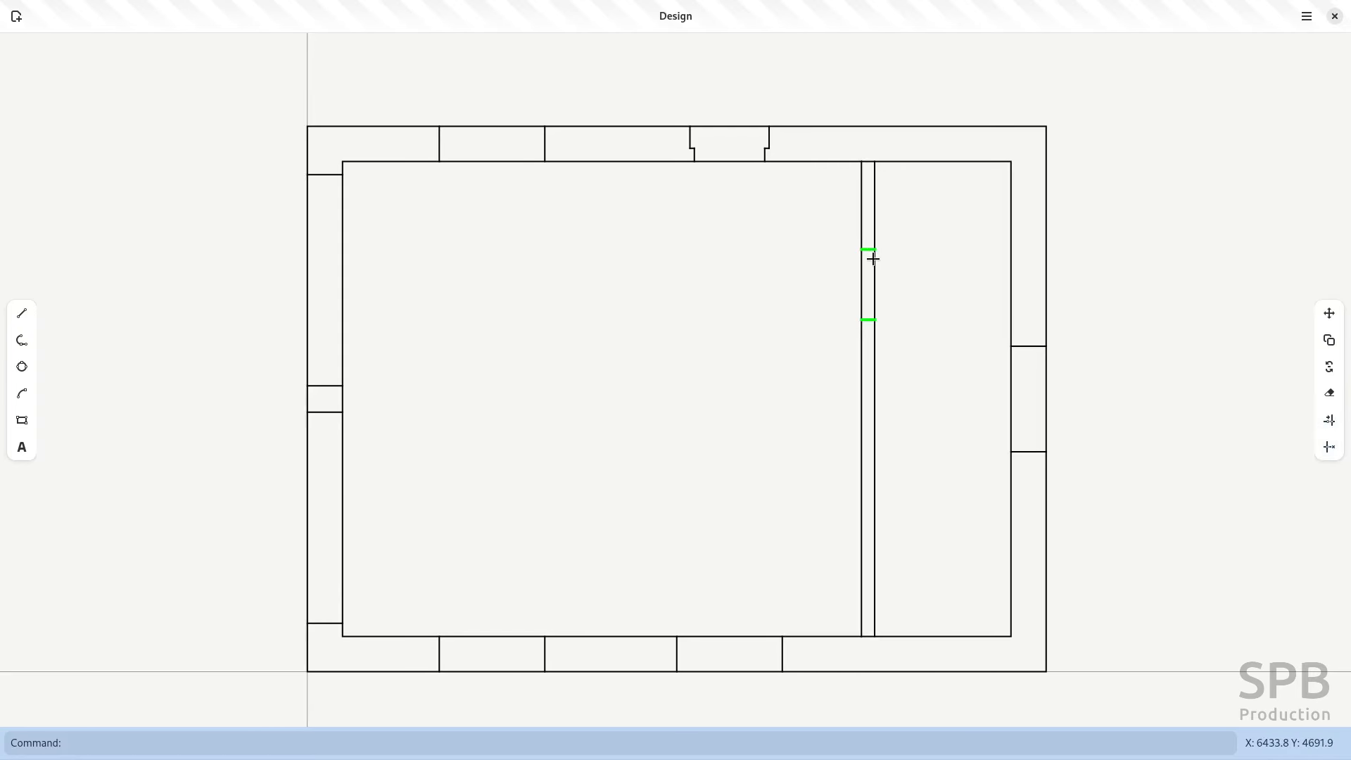
pyautogui.click(1328, 449)
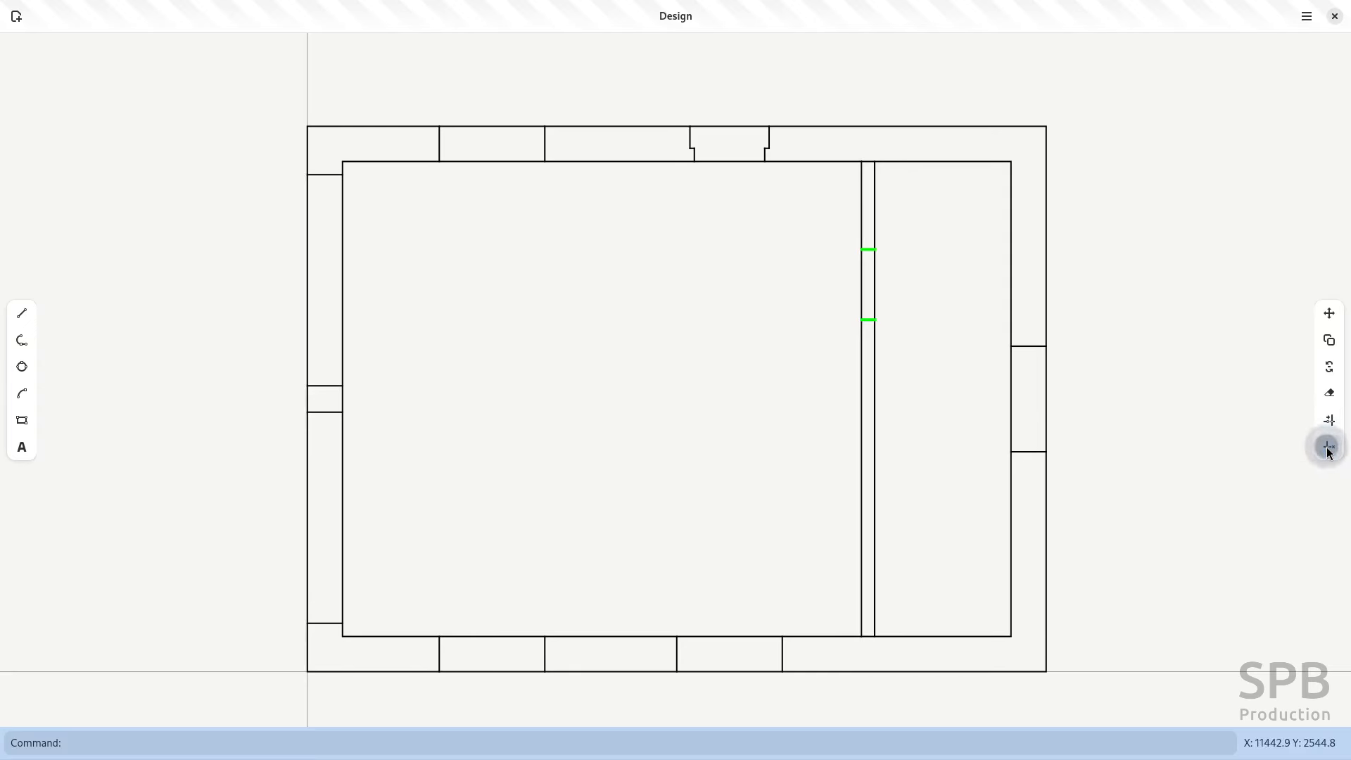
pyautogui.click(861, 290)
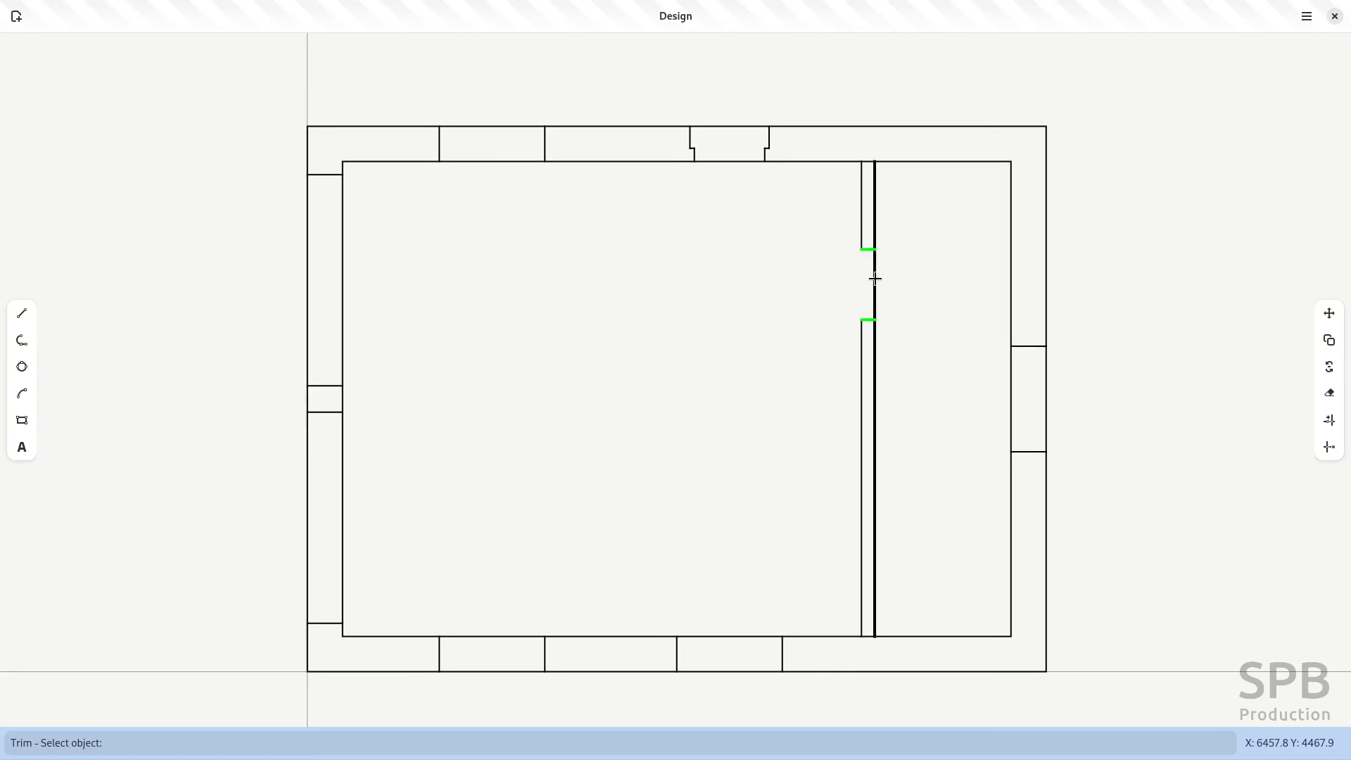
pyautogui.click(874, 281)
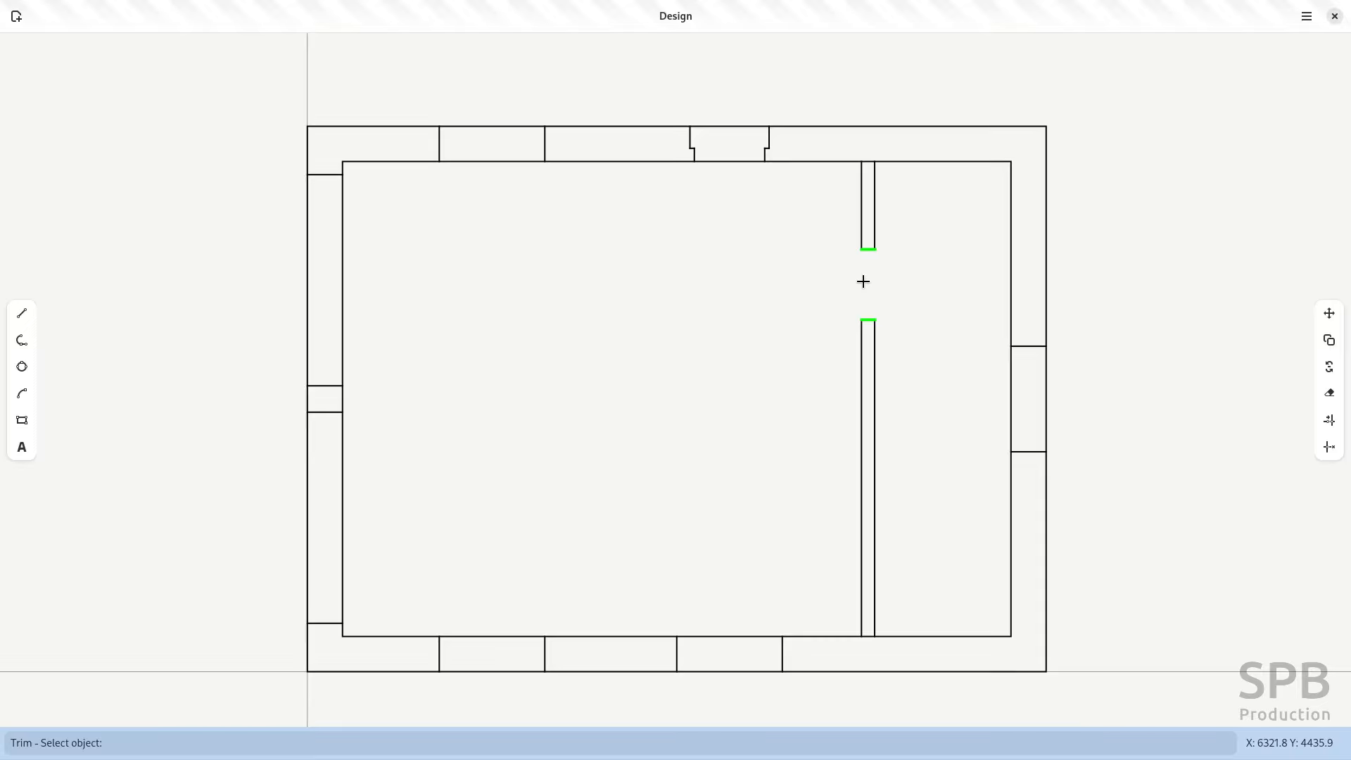
pyautogui.press('Escape')
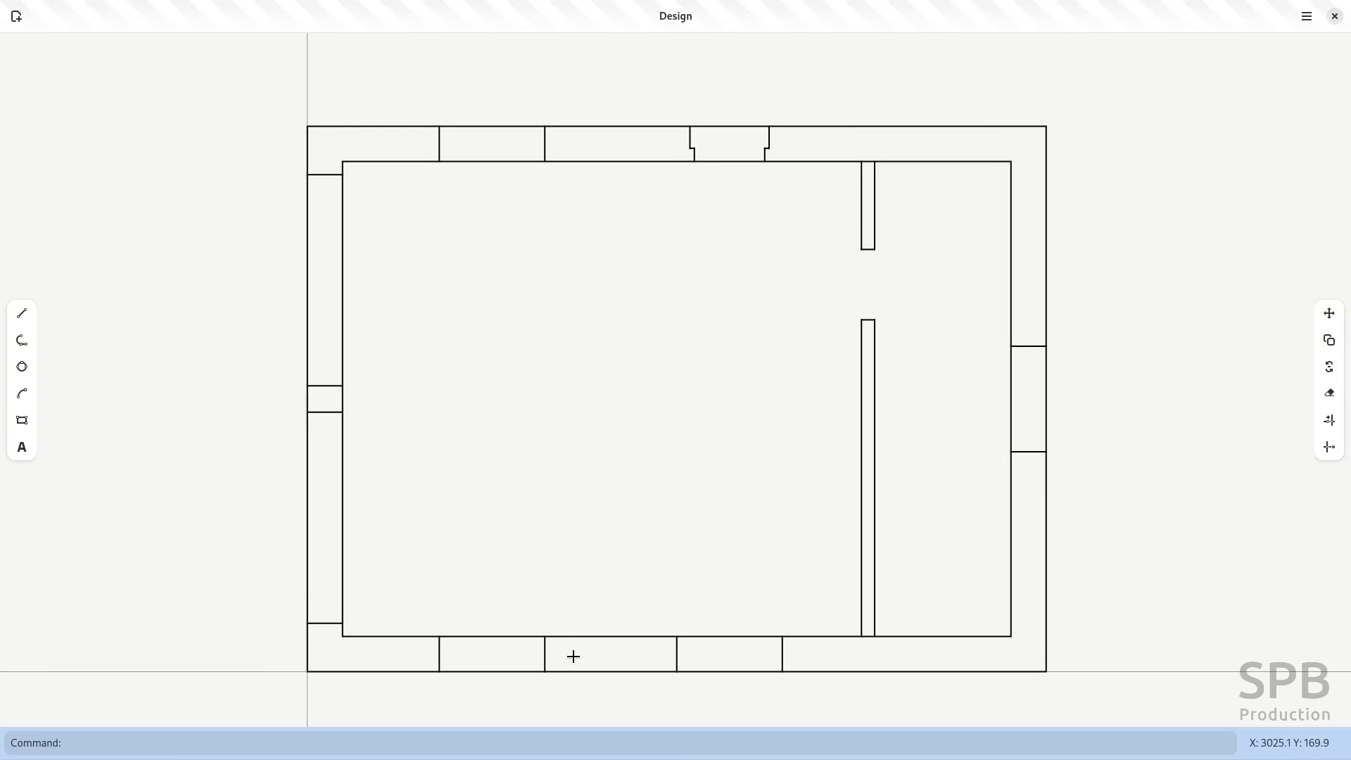
# - Try to trim the inner and outer wall outlines between the jambs of the lower wall's left window
pyautogui.moveTo(573, 657); pyautogui.dragTo(421, 652)
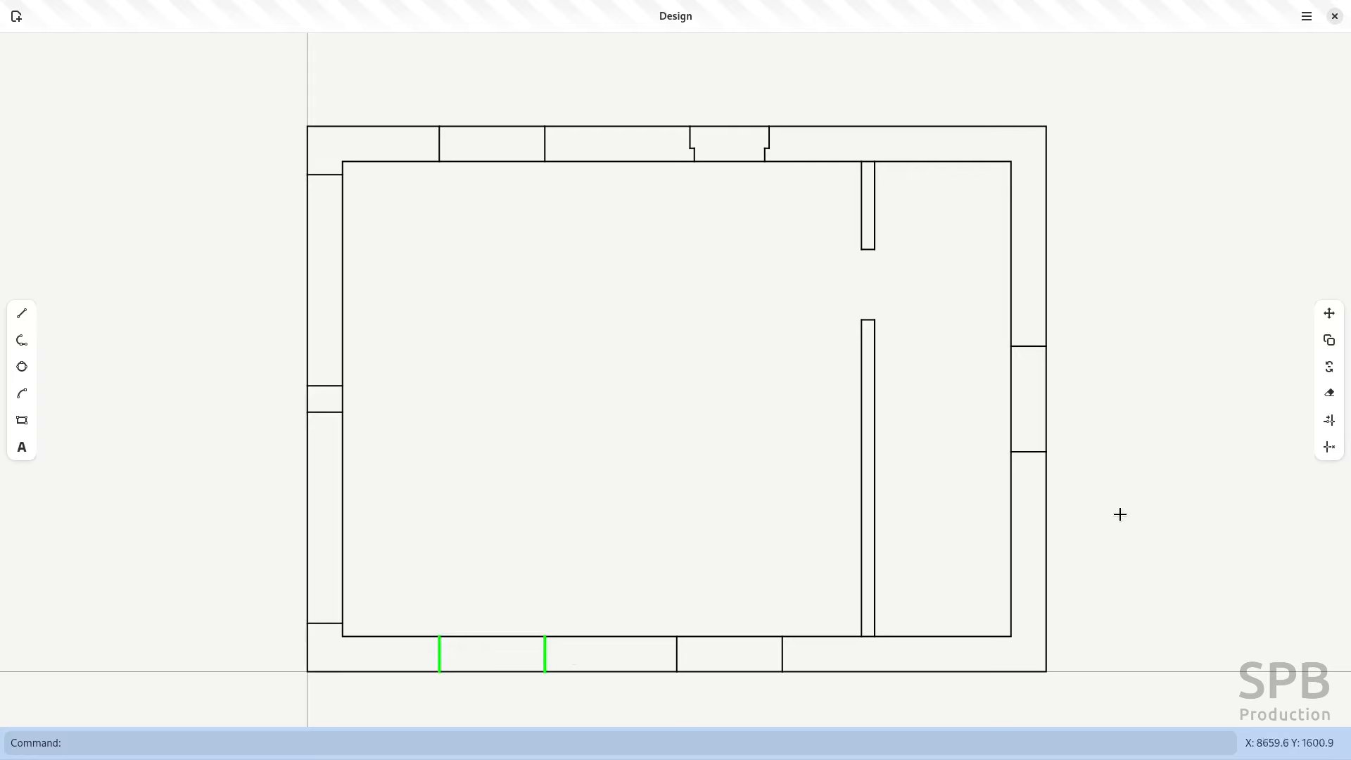
pyautogui.press('Escape')
pyautogui.moveTo(576, 656); pyautogui.dragTo(410, 659)
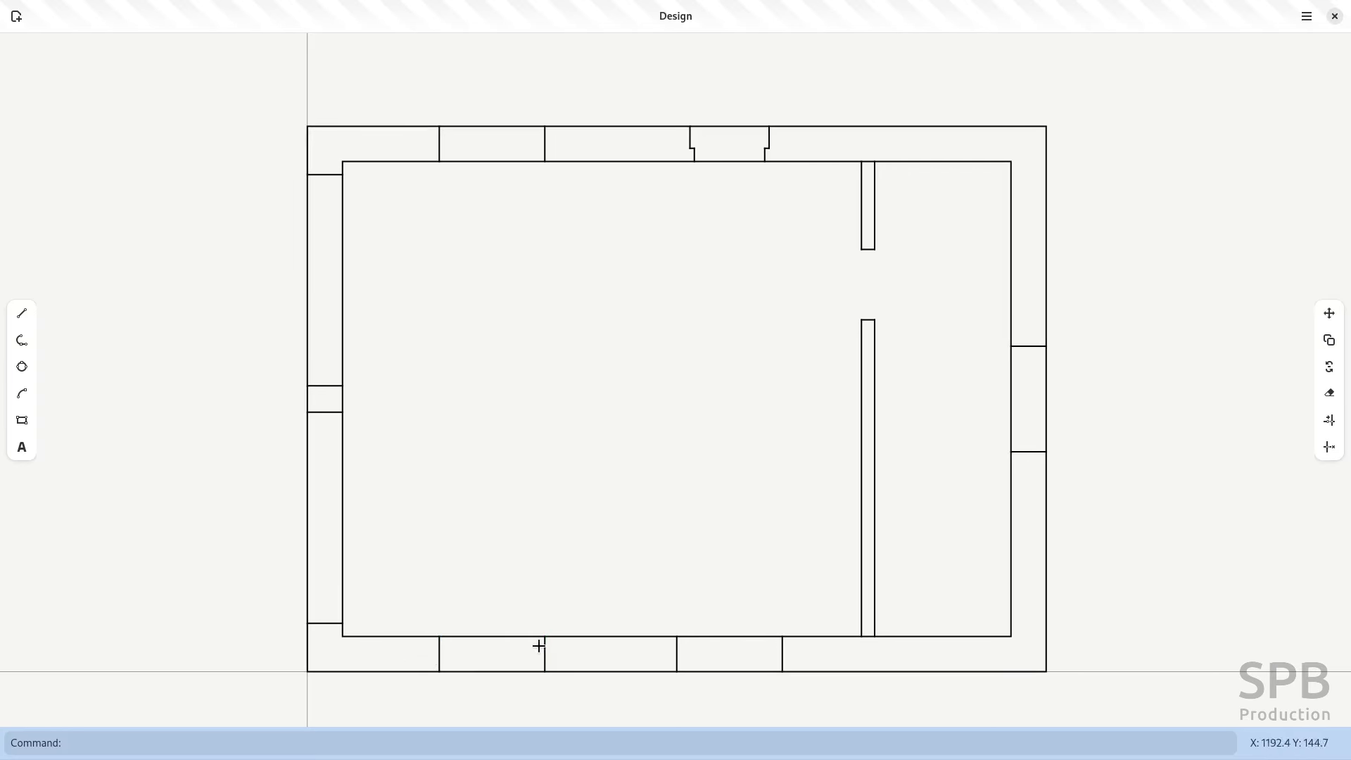
pyautogui.moveTo(570, 657); pyautogui.dragTo(422, 652)
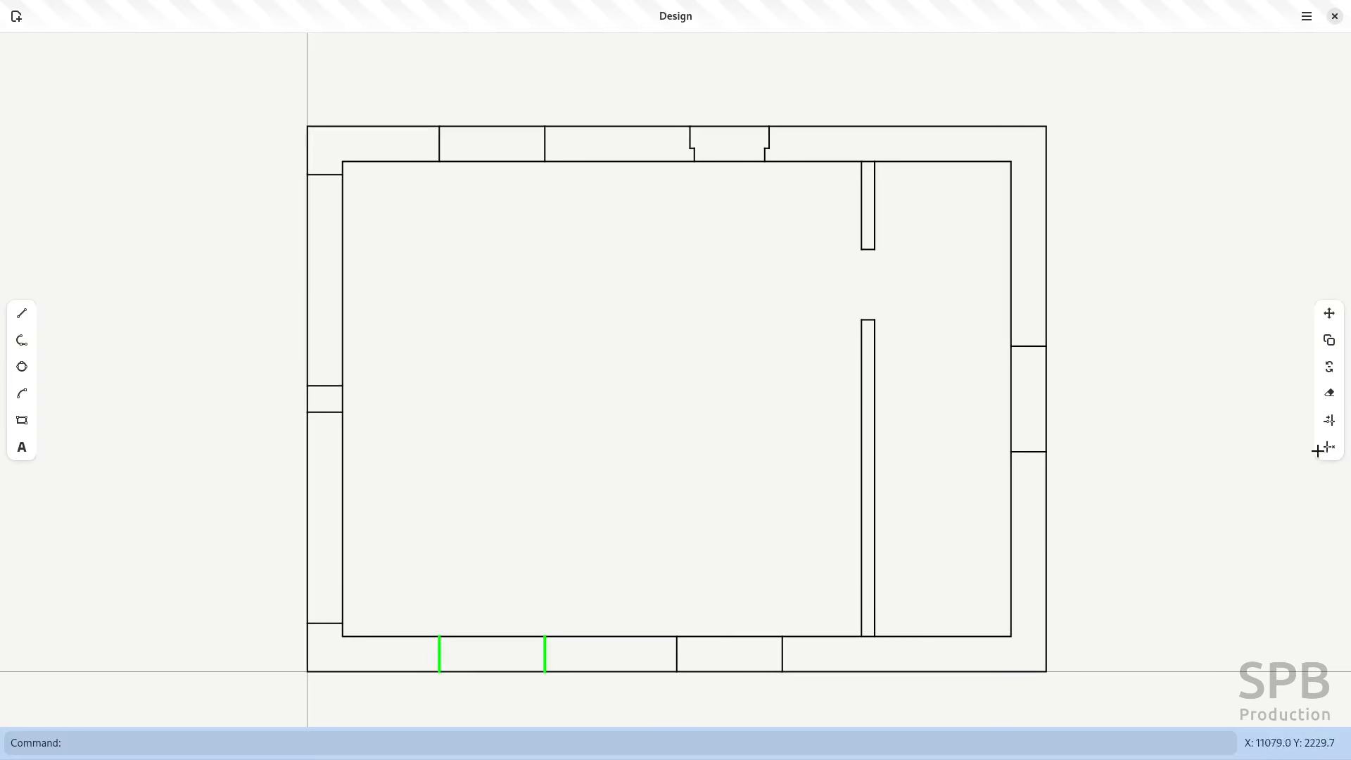
pyautogui.click(1329, 449)
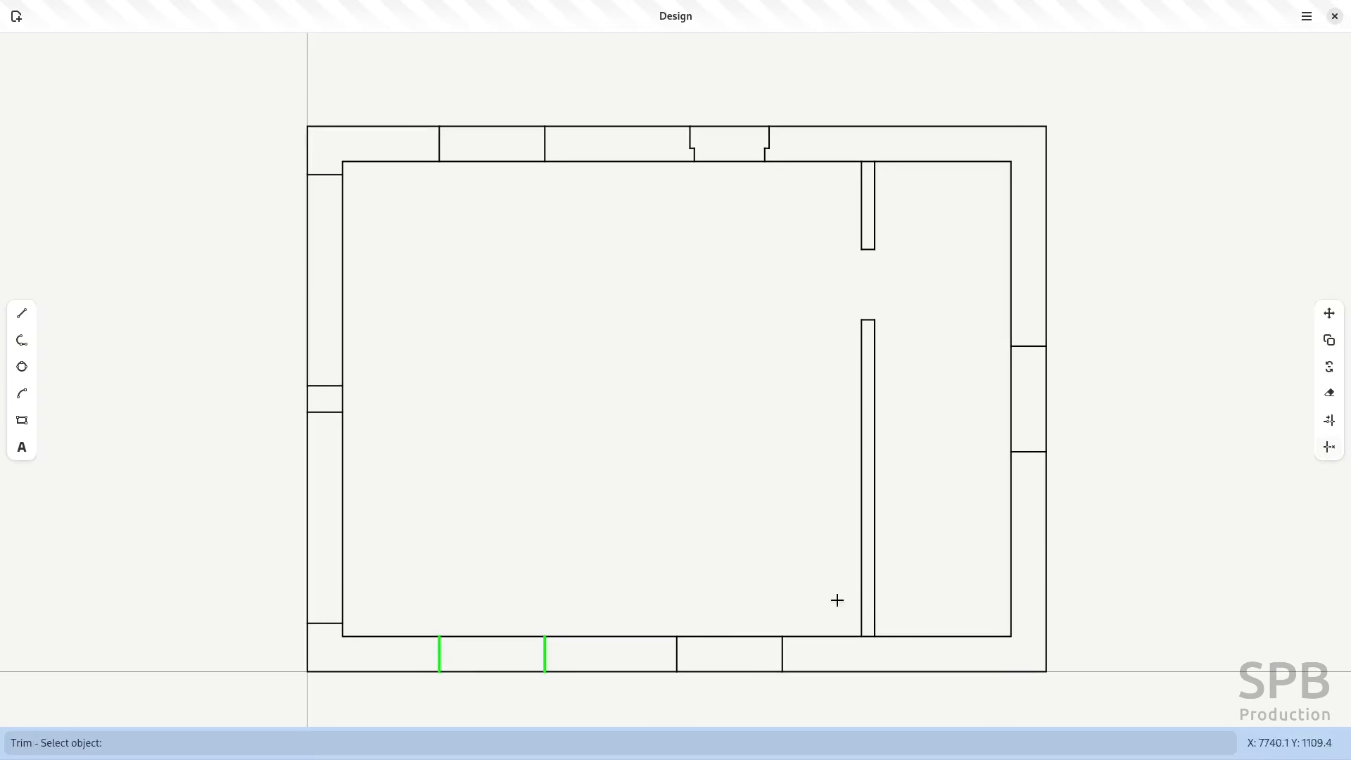
pyautogui.click(492, 635)
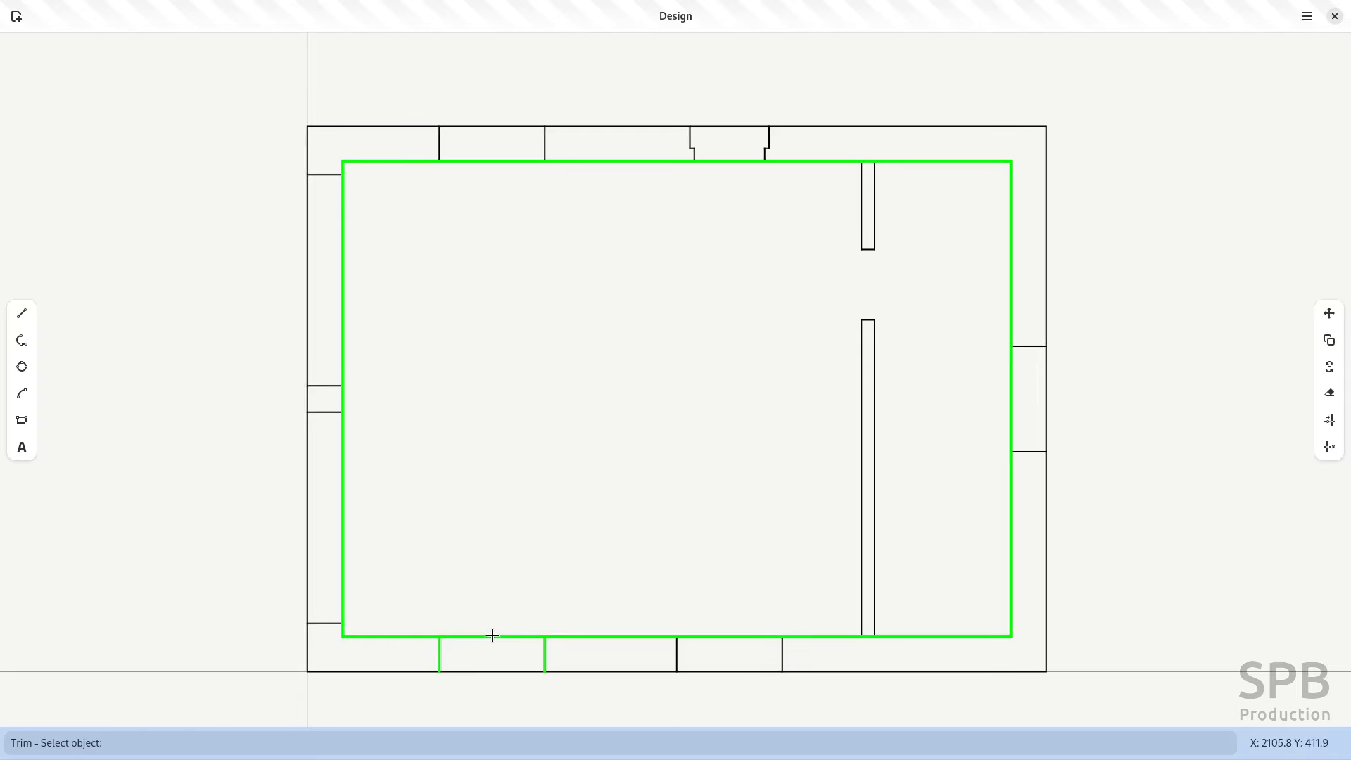
pyautogui.click(492, 671)
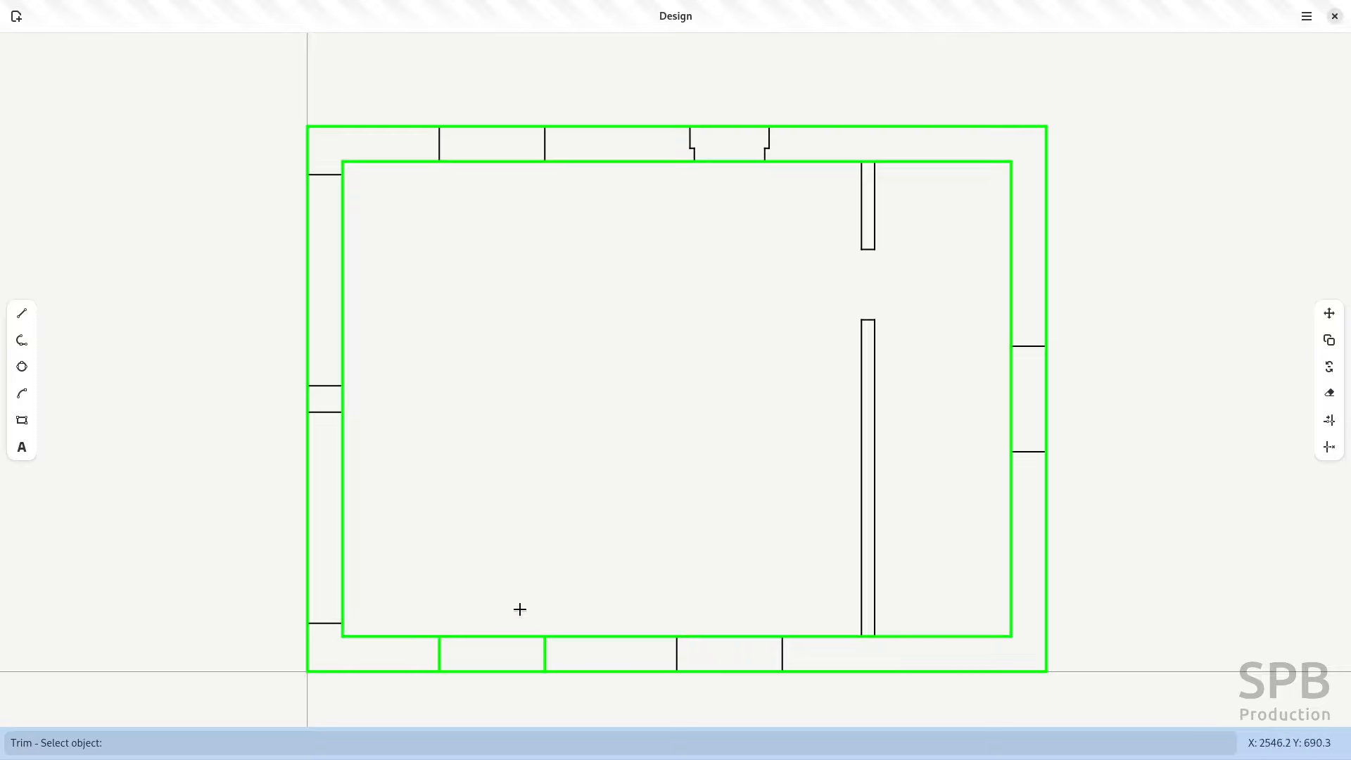
pyautogui.press('Escape')
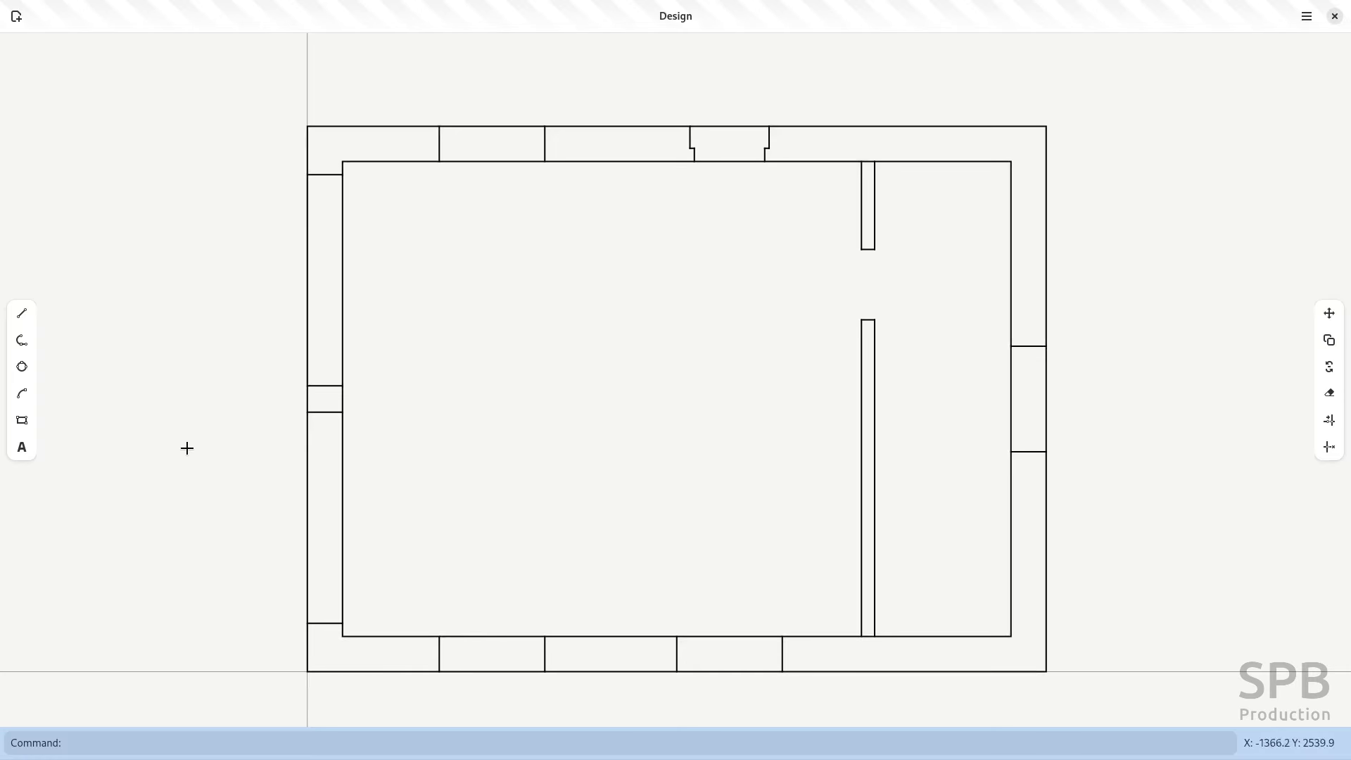
# - Trace the lower-left corner's inner and outer wall faces as lines from the garage door jamb around to the lower wall's first window jamb
pyautogui.click(21, 313)
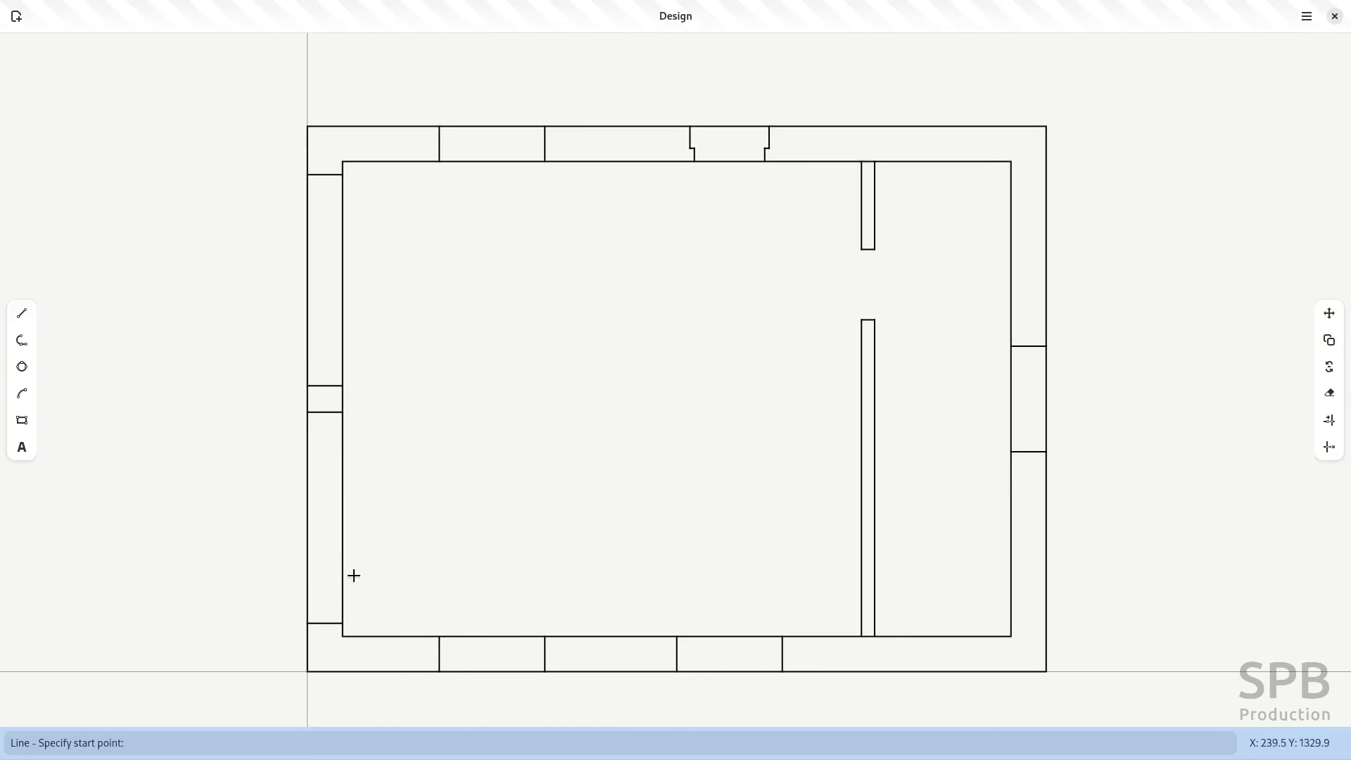
pyautogui.click(437, 632)
pyautogui.press('Escape')
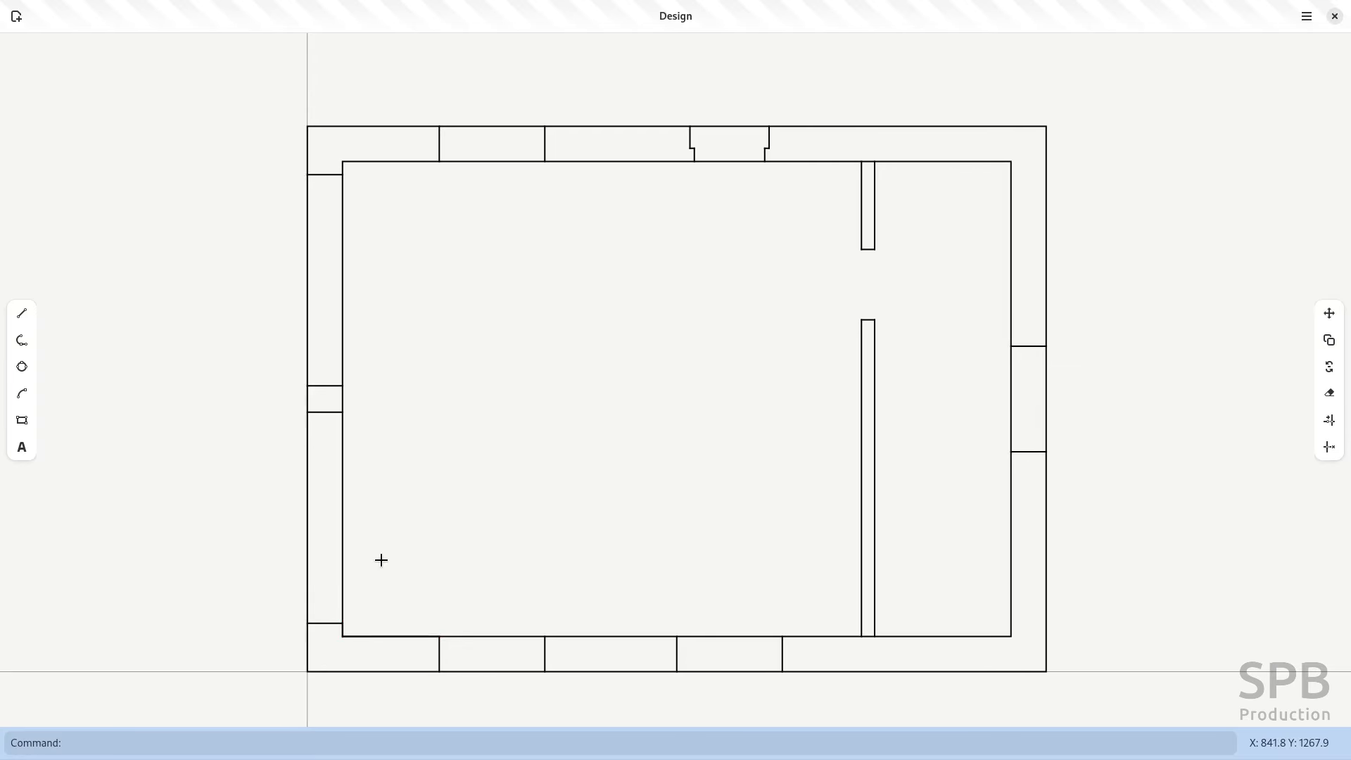
pyautogui.click(22, 314)
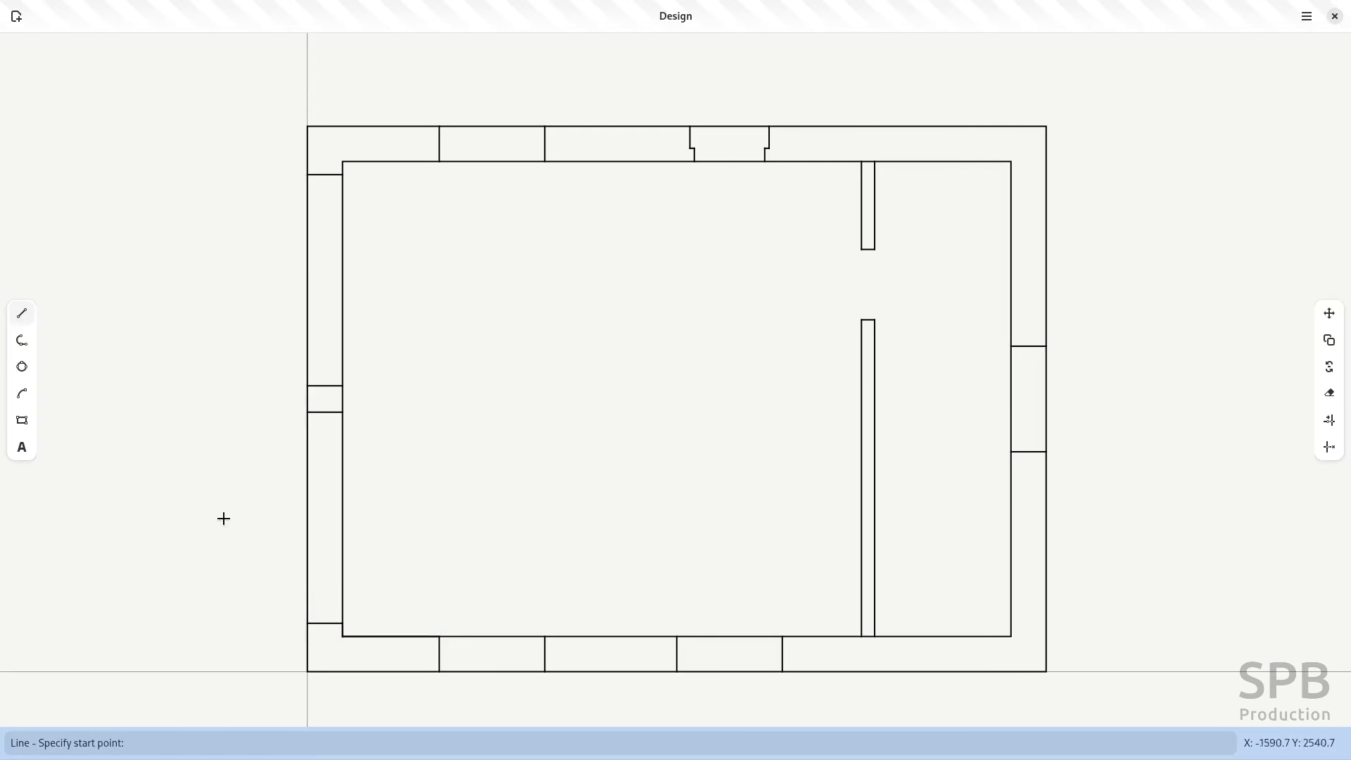
pyautogui.click(307, 623)
pyautogui.click(308, 670)
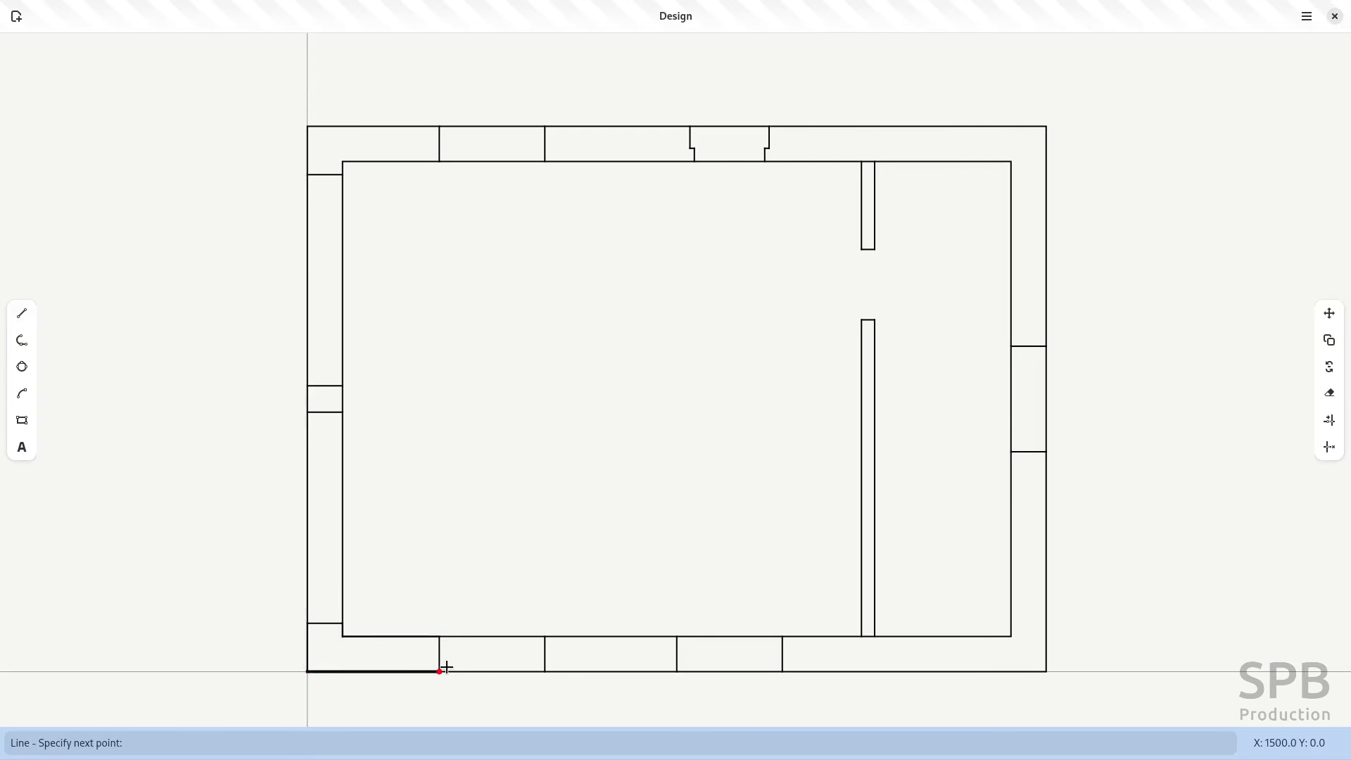
pyautogui.click(441, 667)
pyautogui.press('Escape')
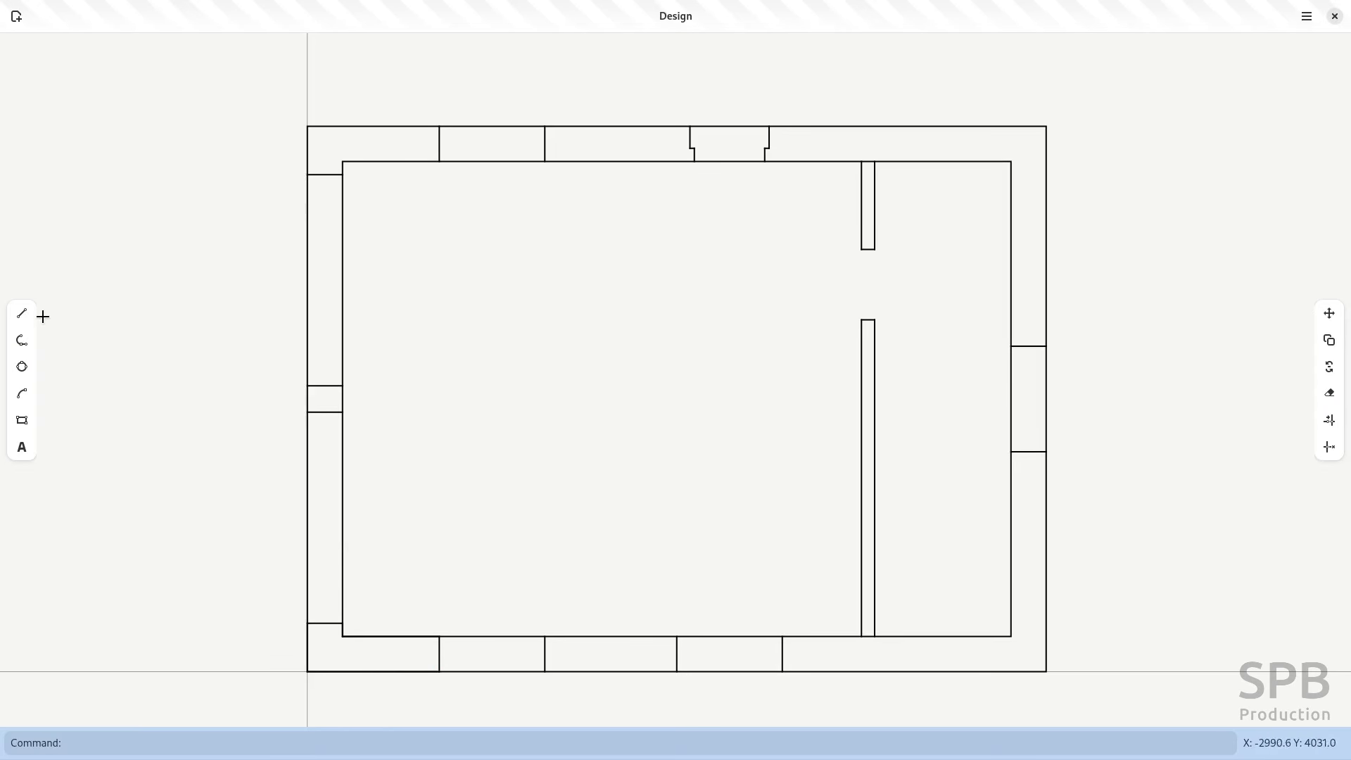
# - Trace the upper-left corner's outer and inner wall faces as lines between the garage door jamb and the upper wall's window jamb
pyautogui.click(22, 314)
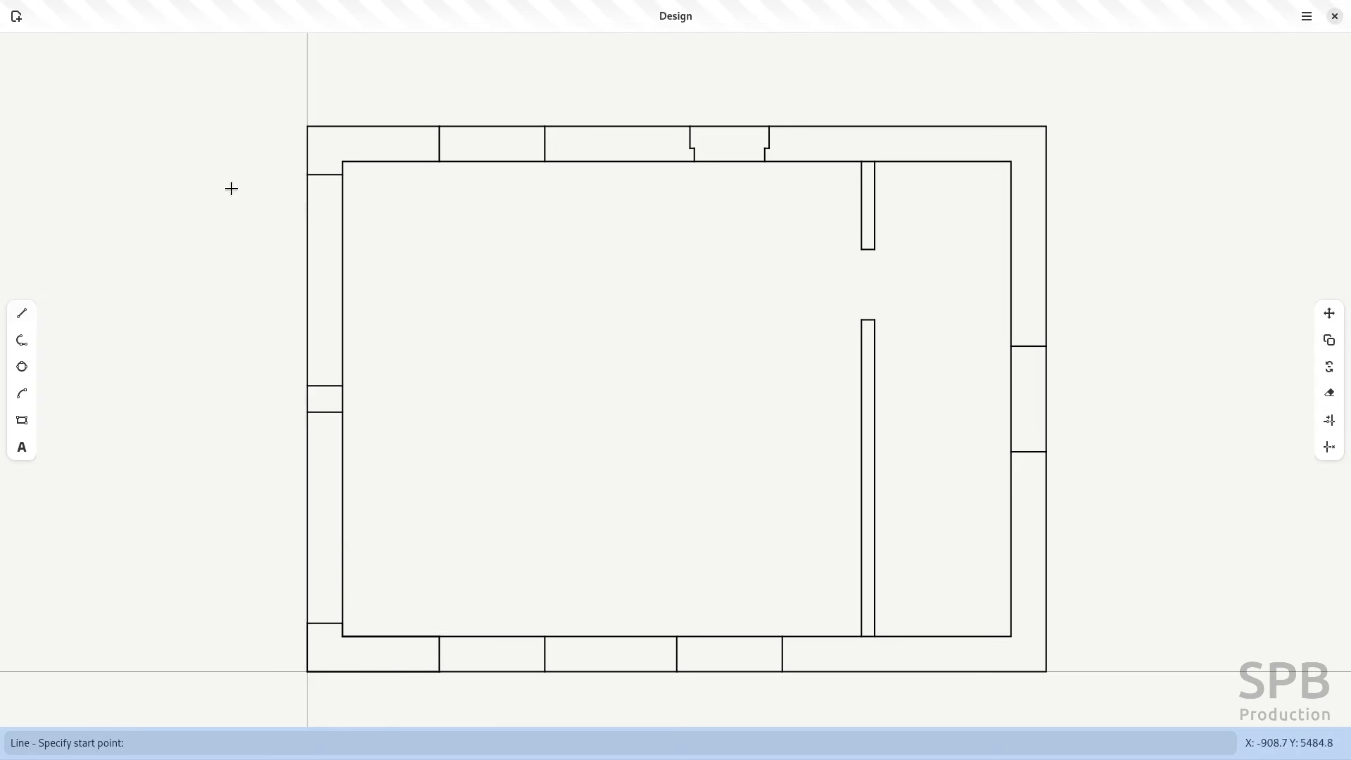
pyautogui.click(307, 127)
pyautogui.click(436, 129)
pyautogui.press('Escape')
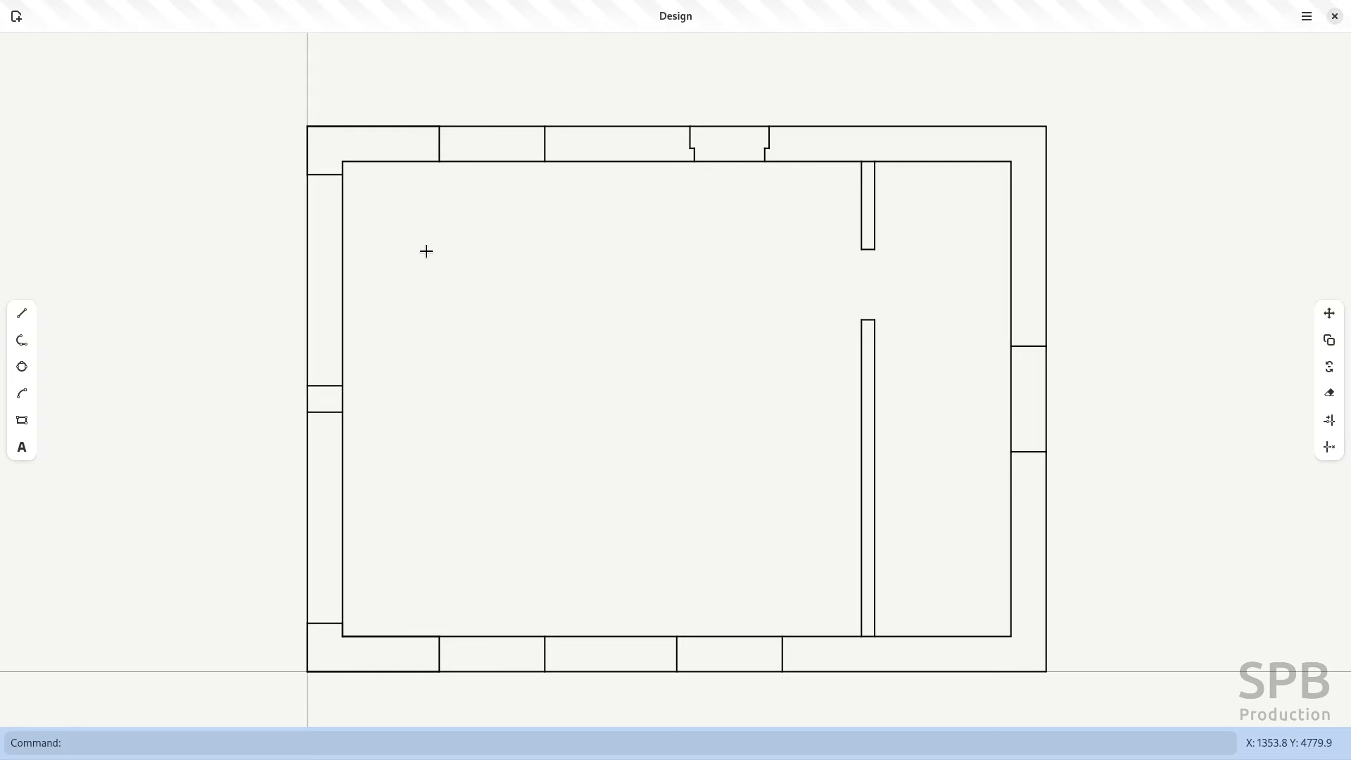
pyautogui.press('Return')
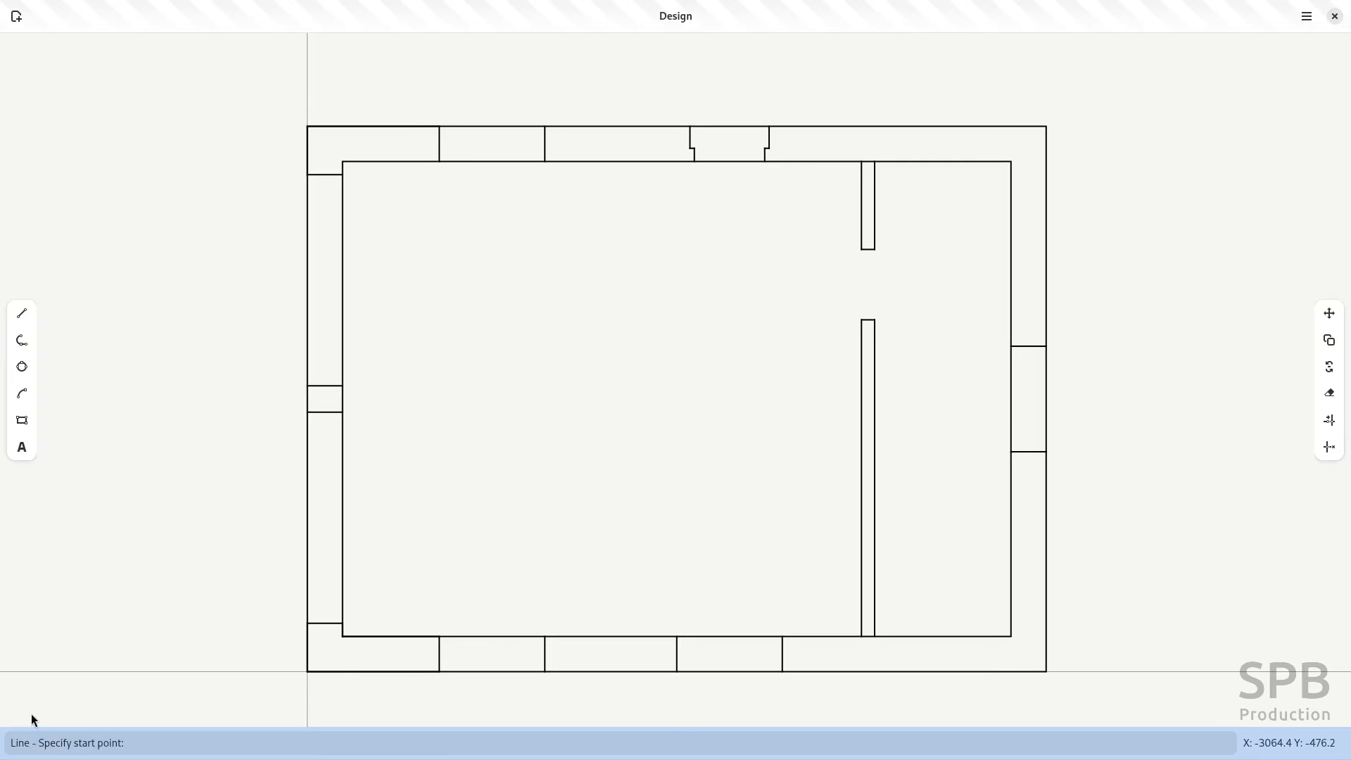
pyautogui.click(438, 161)
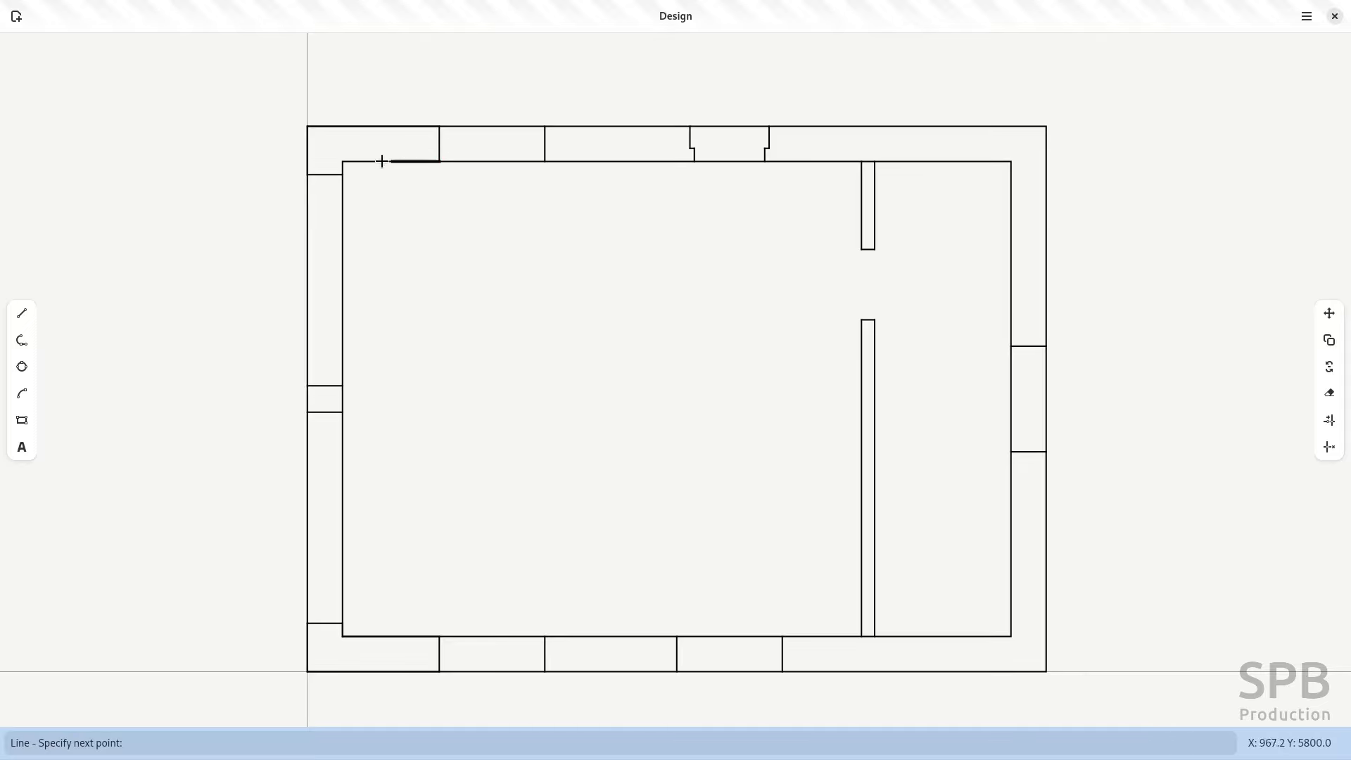
pyautogui.click(344, 175)
pyautogui.press('Escape')
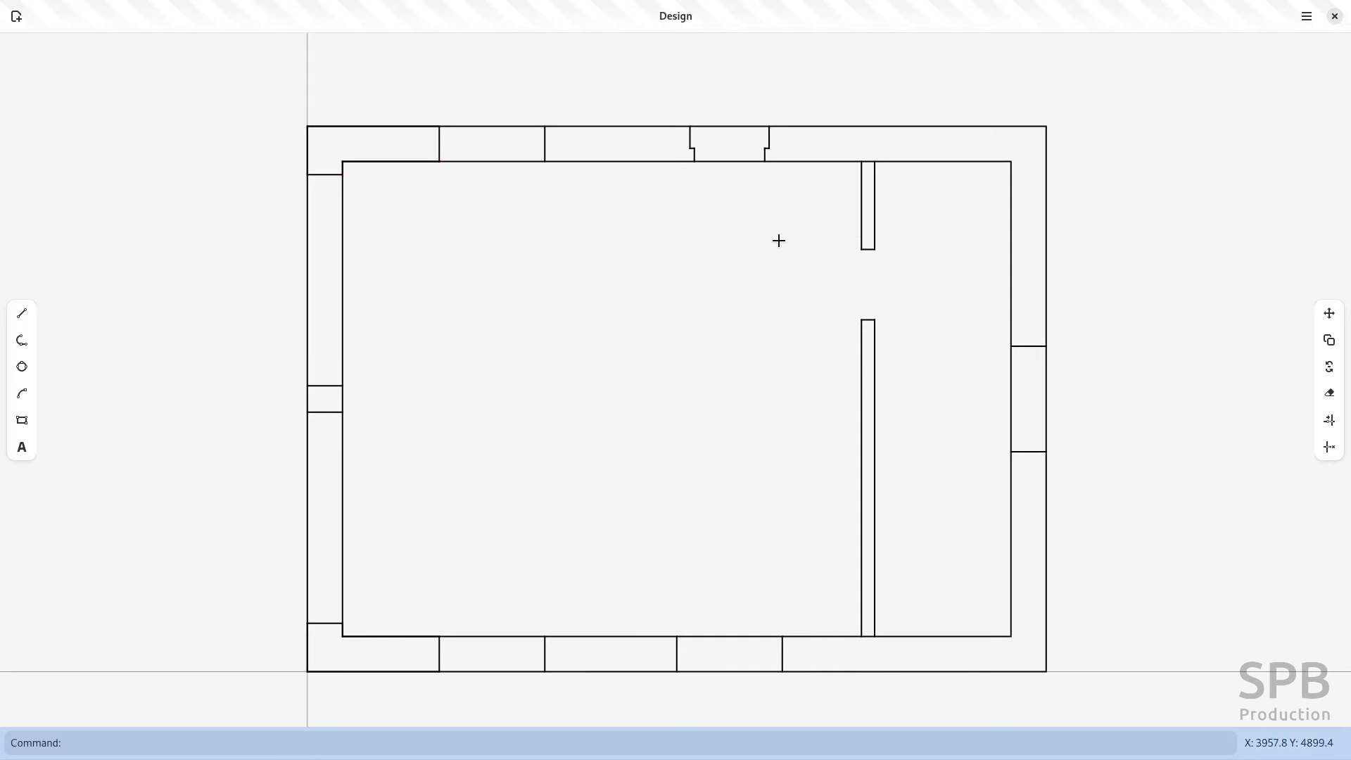
# - Trace the upper-right corner's outer and inner wall faces as lines between the entrance door's right jamb and the right wall window's upper jamb
pyautogui.press('Return')
pyautogui.click(769, 127)
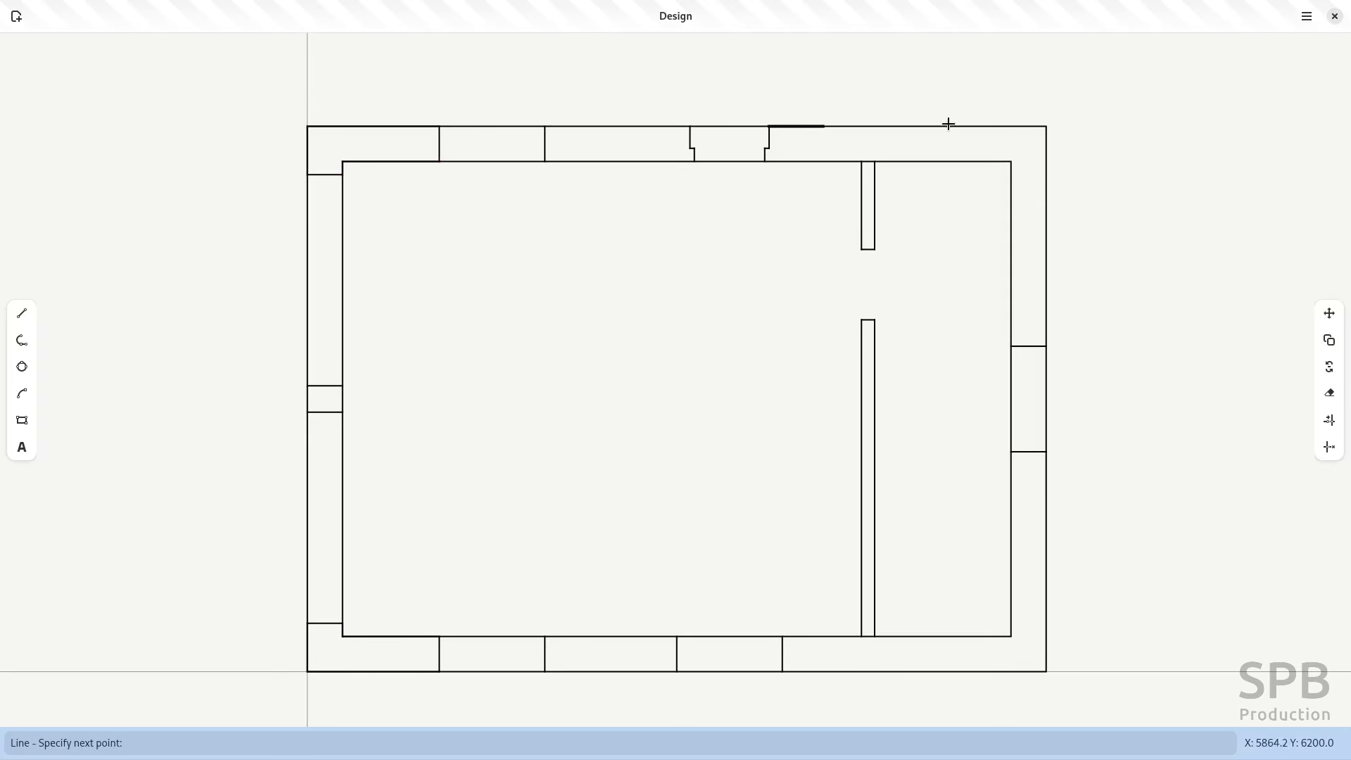
pyautogui.click(1046, 126)
pyautogui.click(1046, 347)
pyautogui.press('Escape')
pyautogui.press('Return')
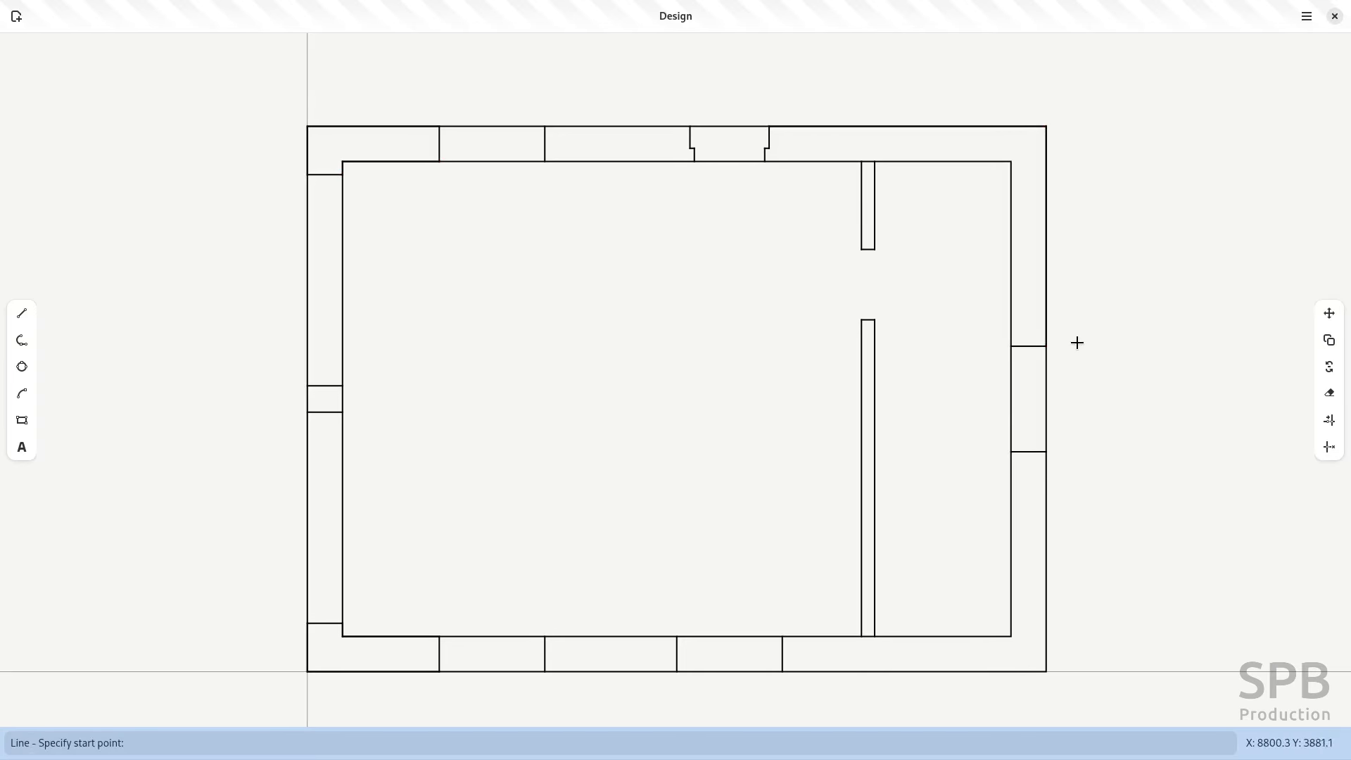
pyautogui.click(1011, 346)
pyautogui.click(1011, 162)
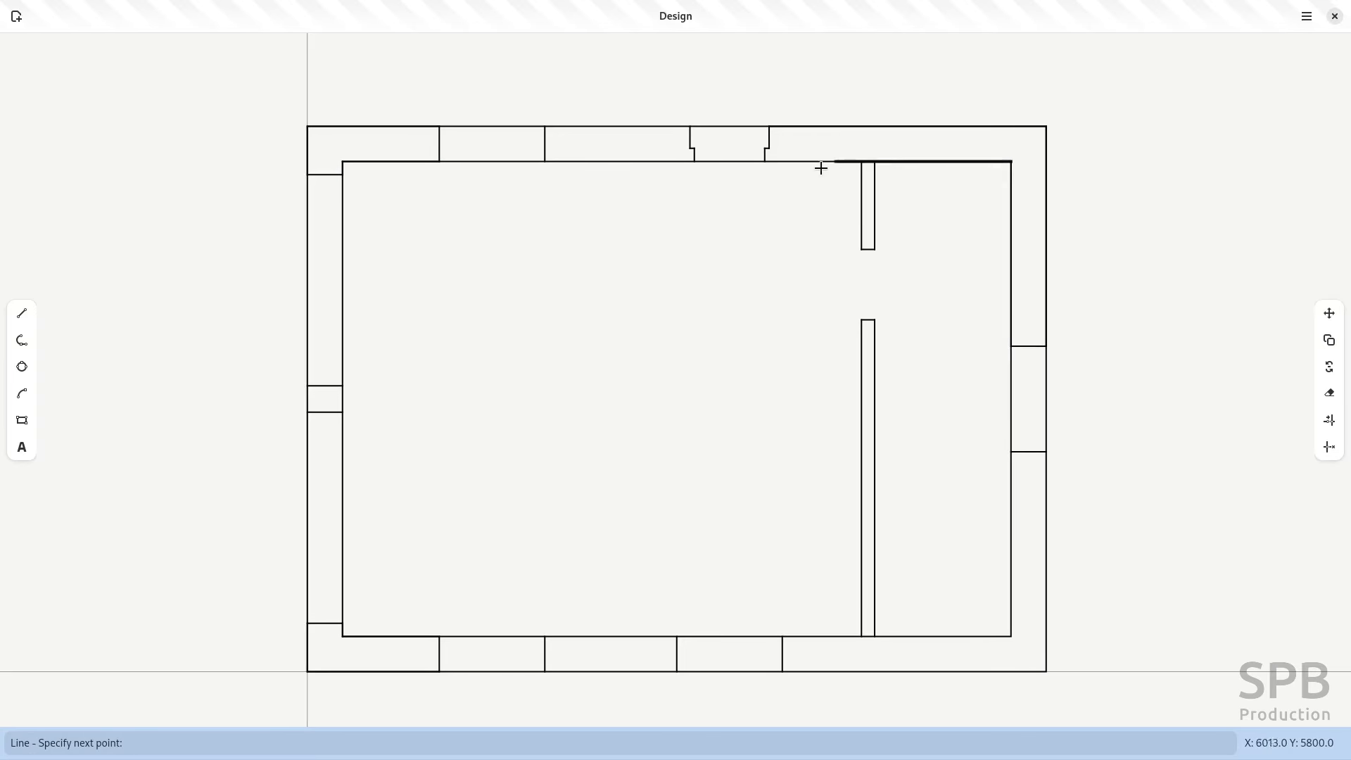
pyautogui.click(765, 161)
pyautogui.press('Escape')
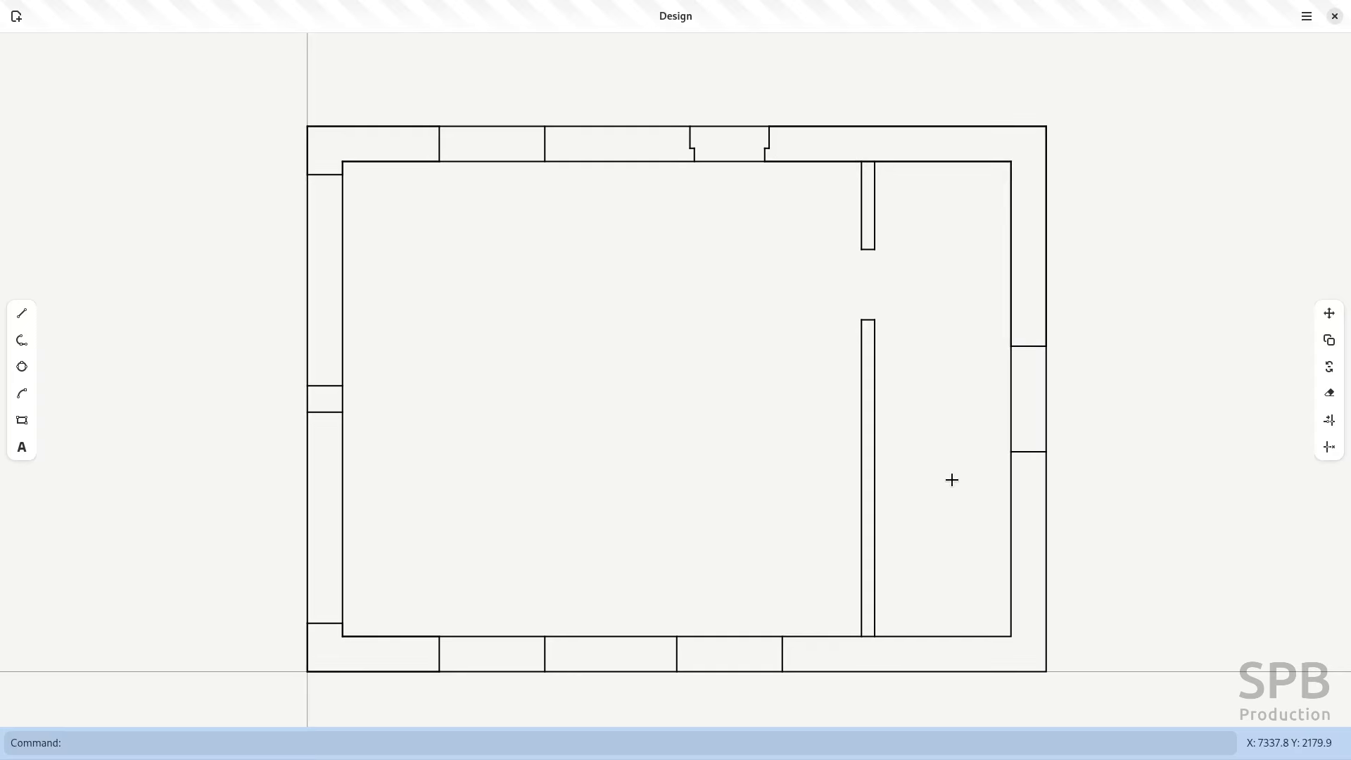
# - Trace the lower-right corner's inner and outer wall faces as lines between the right window's lower jamb and the lower wall's second window
pyautogui.press('Return')
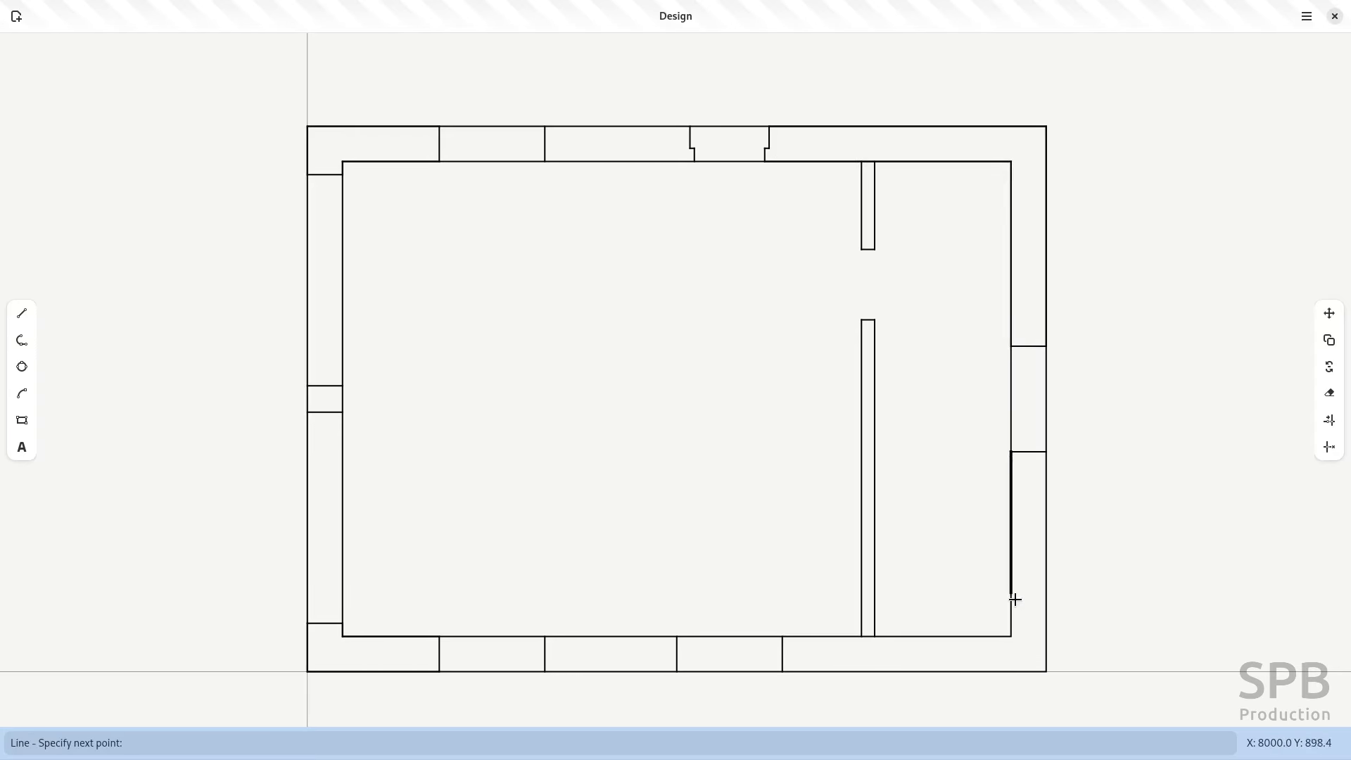
pyautogui.click(1011, 636)
pyautogui.click(788, 637)
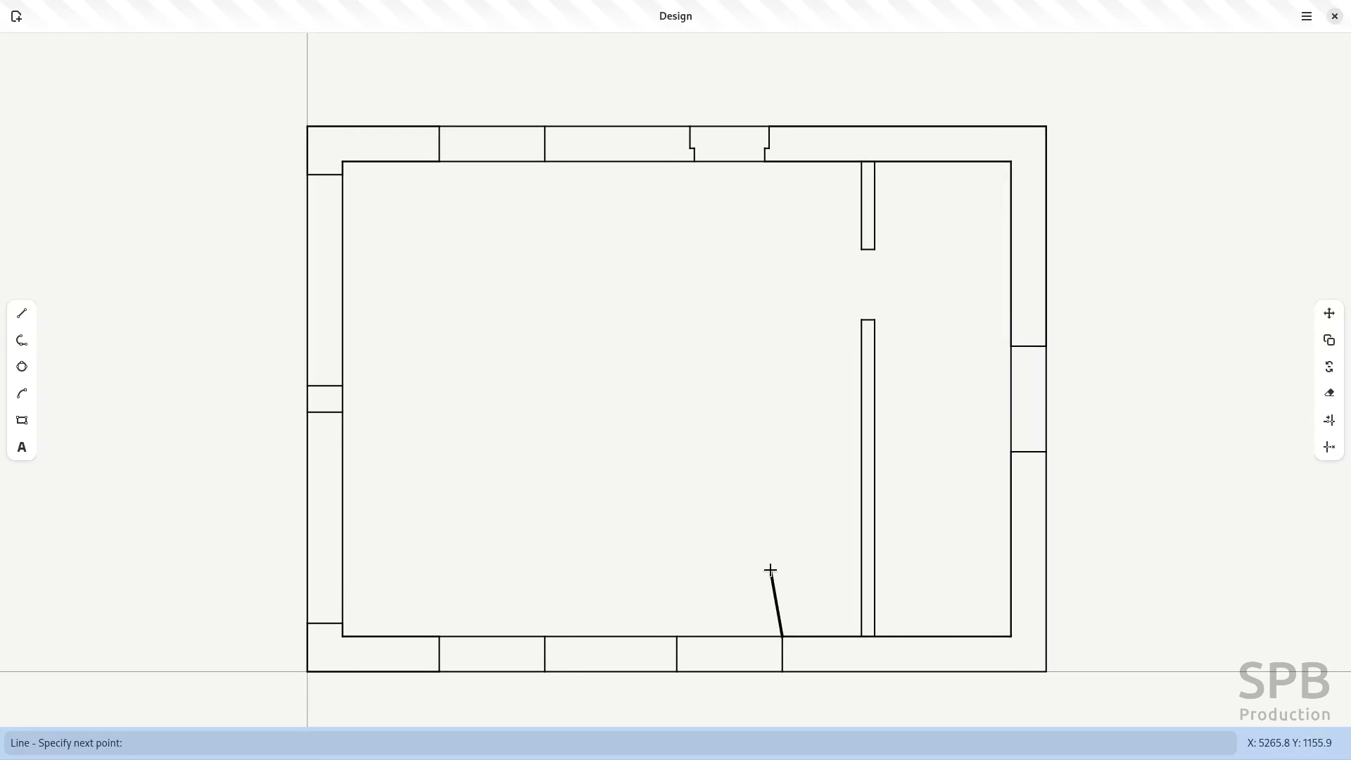
pyautogui.press('Escape')
pyautogui.press('Return')
pyautogui.click(783, 674)
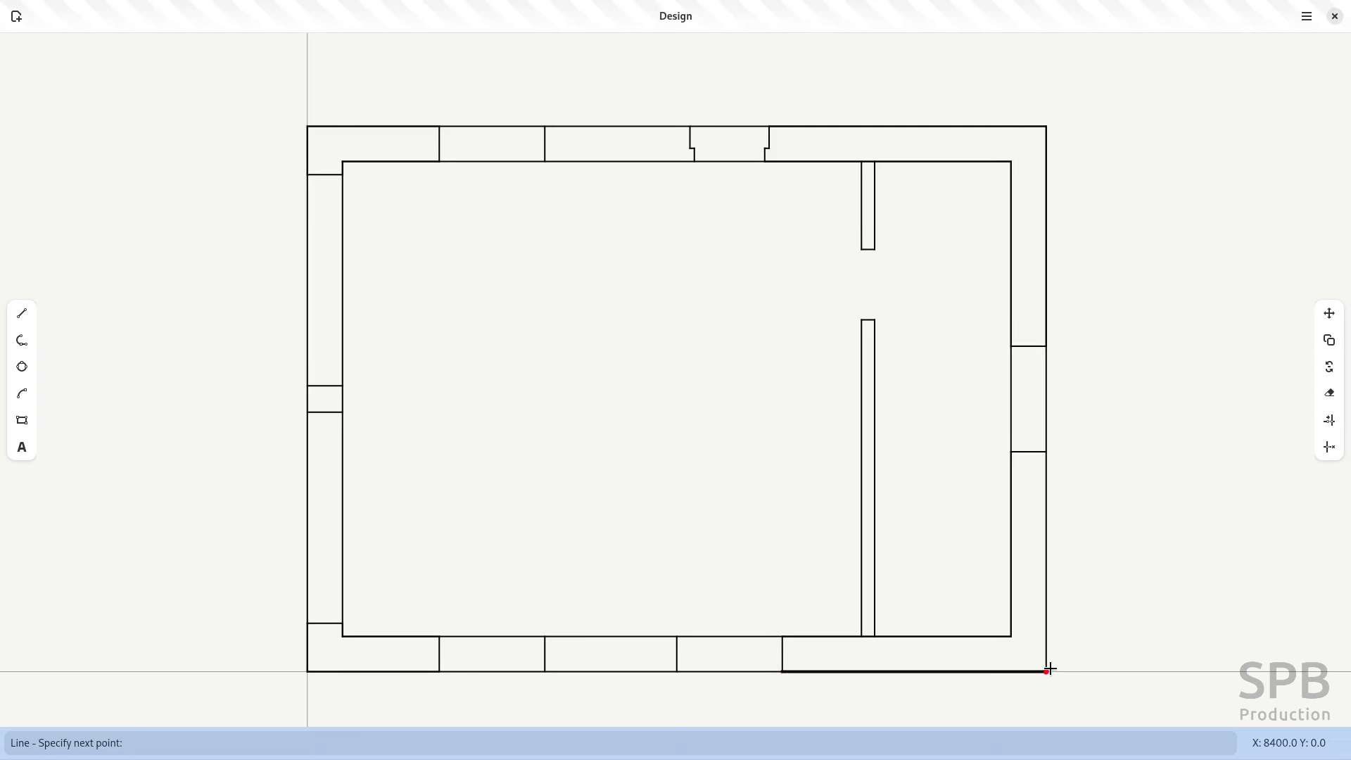
pyautogui.click(1049, 669)
pyautogui.click(1046, 449)
pyautogui.press('Escape')
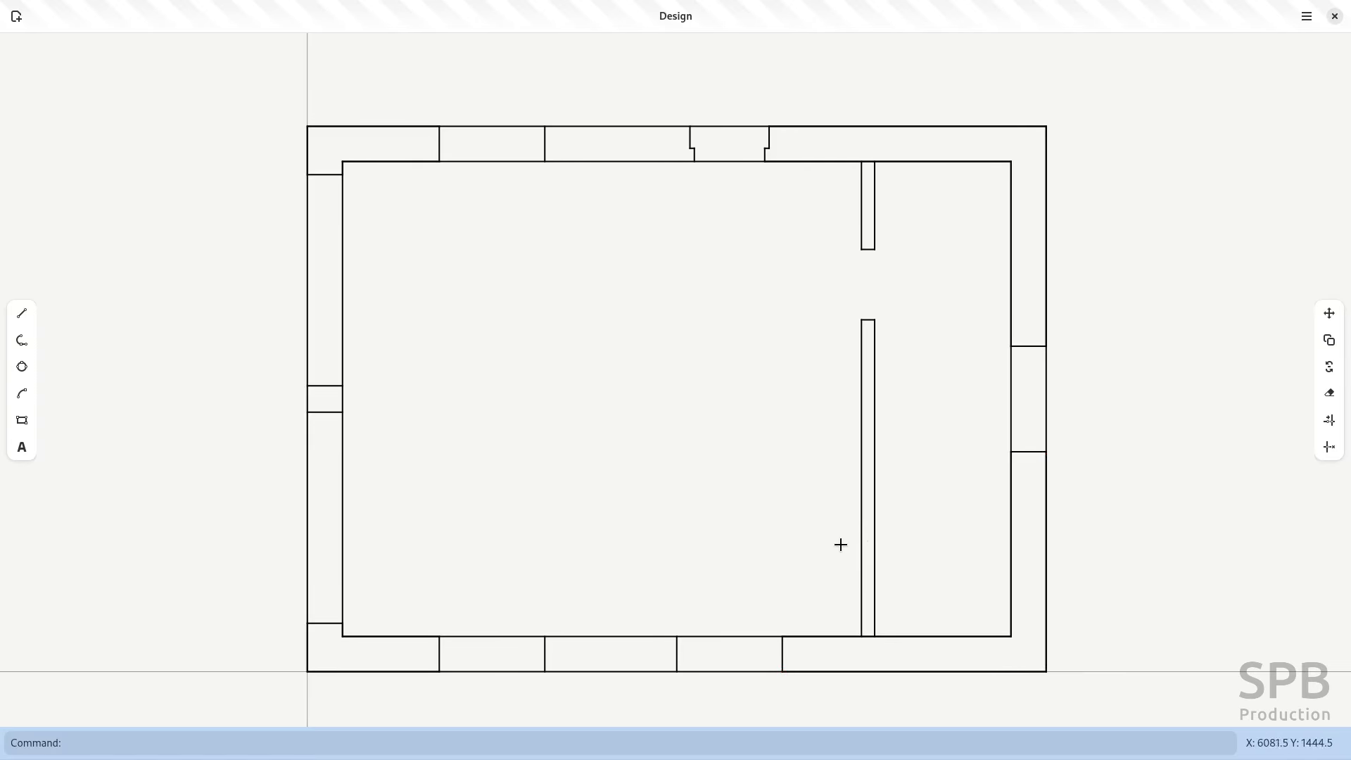
# - Delete the original inner and outer wall rectangles
pyautogui.press('Return')
pyautogui.press('Escape')
pyautogui.click(719, 636)
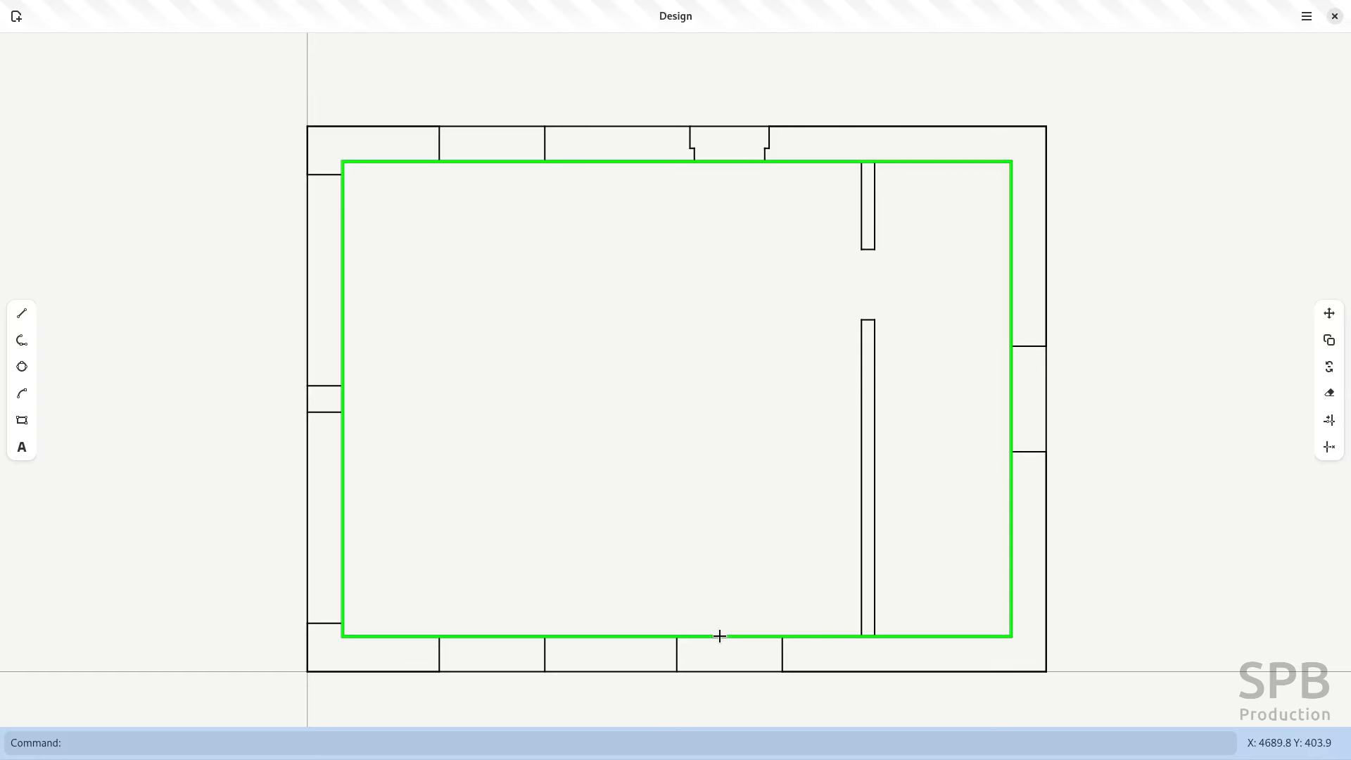
pyautogui.press('Delete')
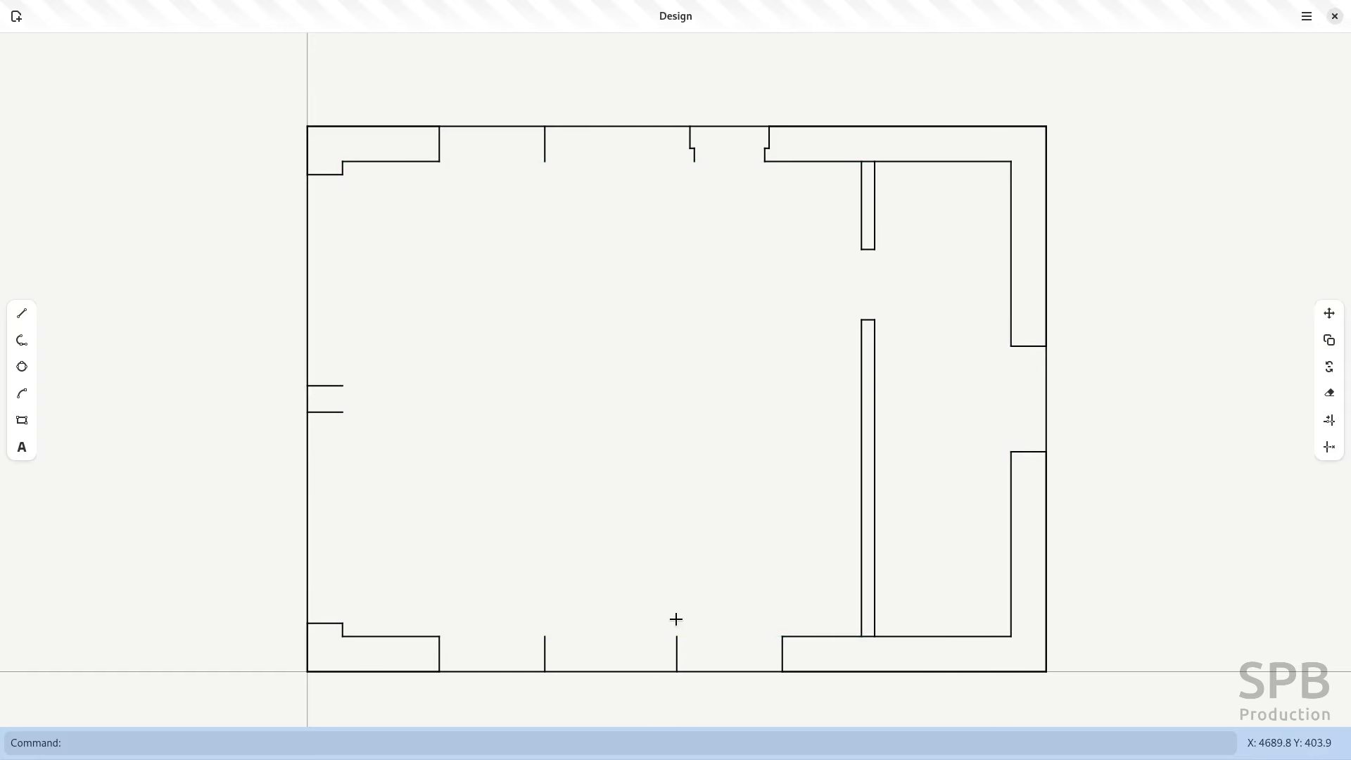
pyautogui.click(722, 670)
pyautogui.press('Delete')
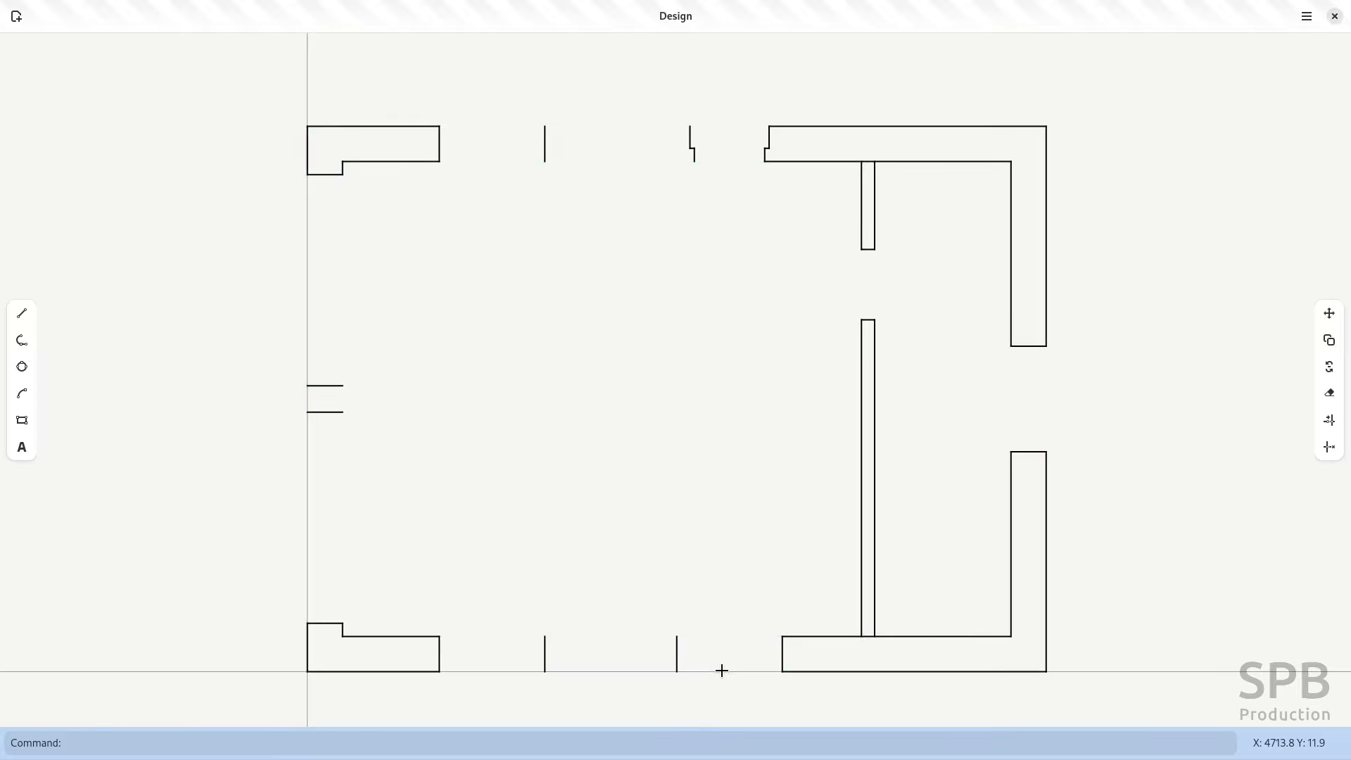
# - Close the pier between the two garage door openings with lines along its inner and outer faces
pyautogui.click(21, 313)
pyautogui.click(343, 411)
pyautogui.click(344, 385)
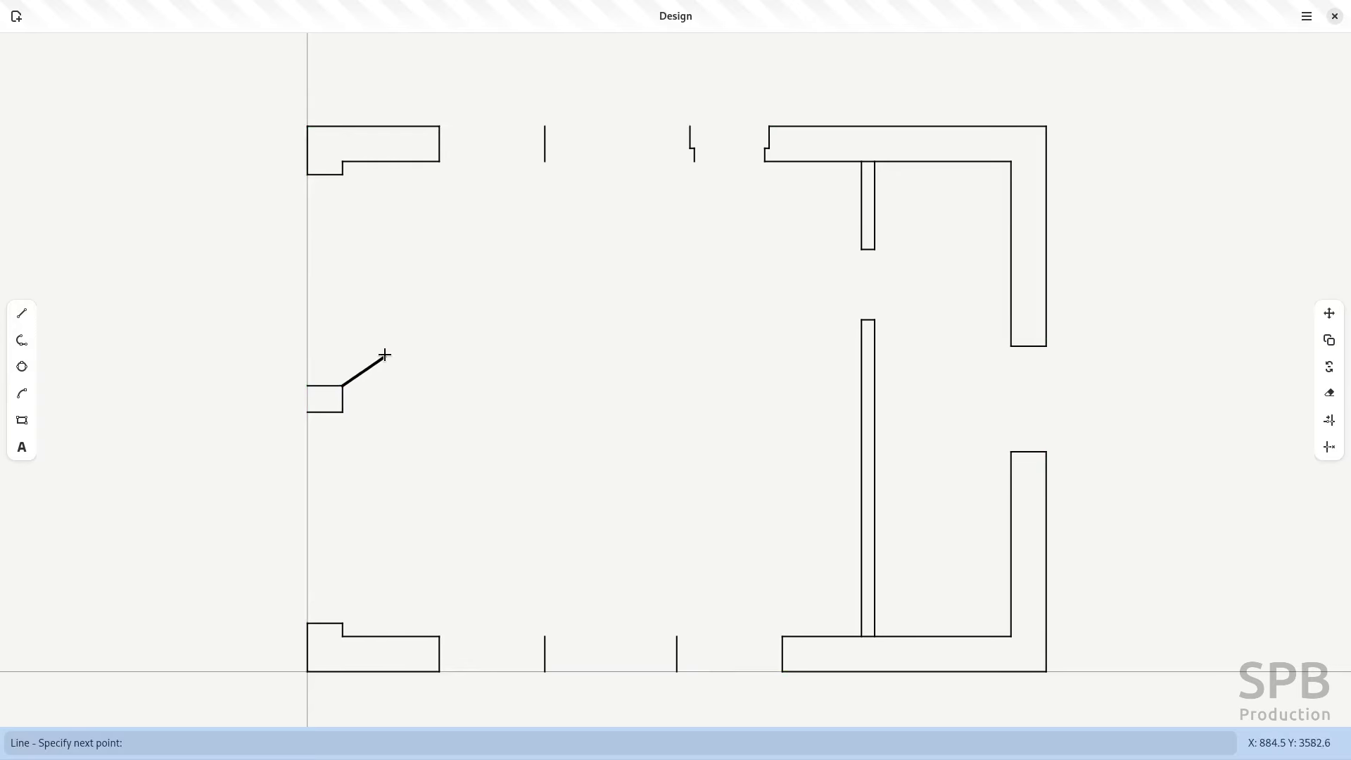
pyautogui.press('Escape')
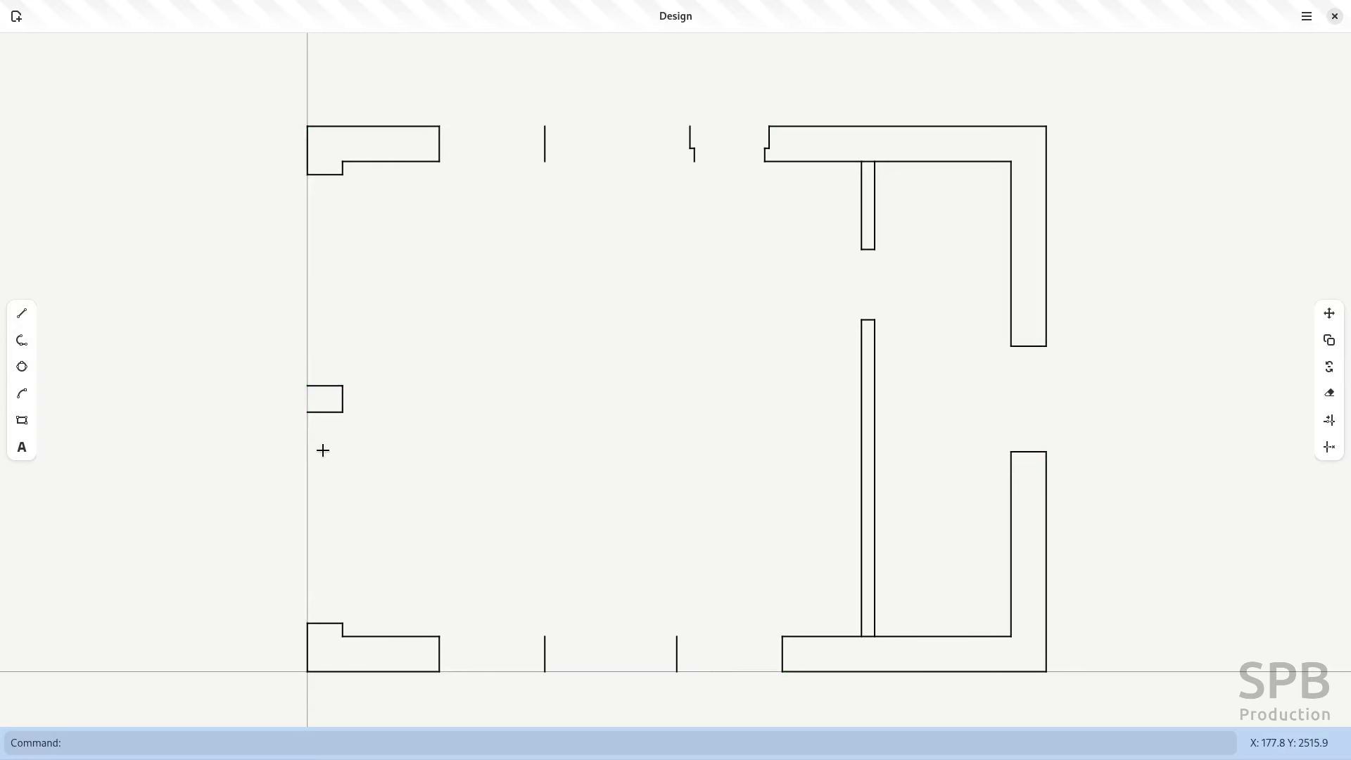
pyautogui.press('Return')
pyautogui.click(307, 411)
pyautogui.click(307, 385)
pyautogui.press('Escape')
# - Draw the inner and outer face lines of the upper wall segment between the window and the entrance door
pyautogui.press('Return')
pyautogui.click(544, 162)
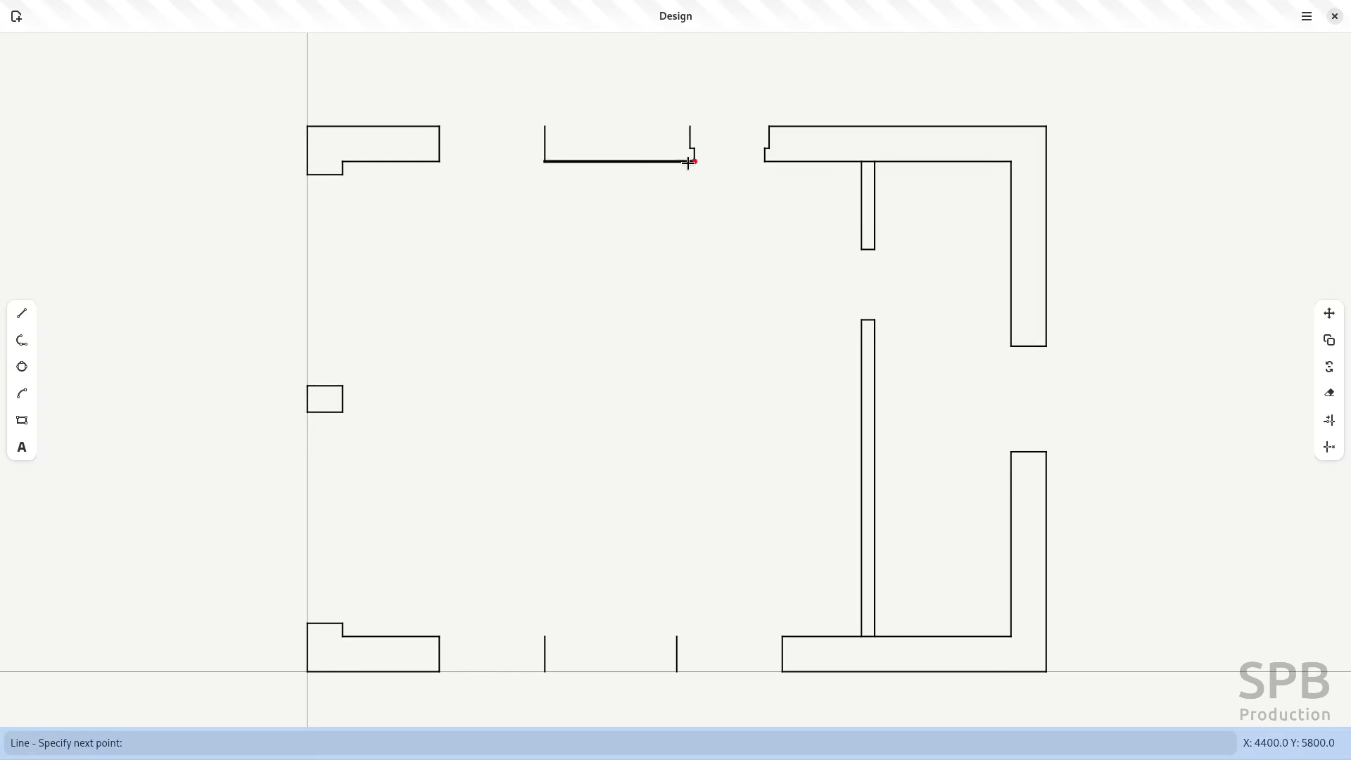
pyautogui.click(694, 161)
pyautogui.press('Escape')
pyautogui.press('Return')
pyautogui.click(690, 126)
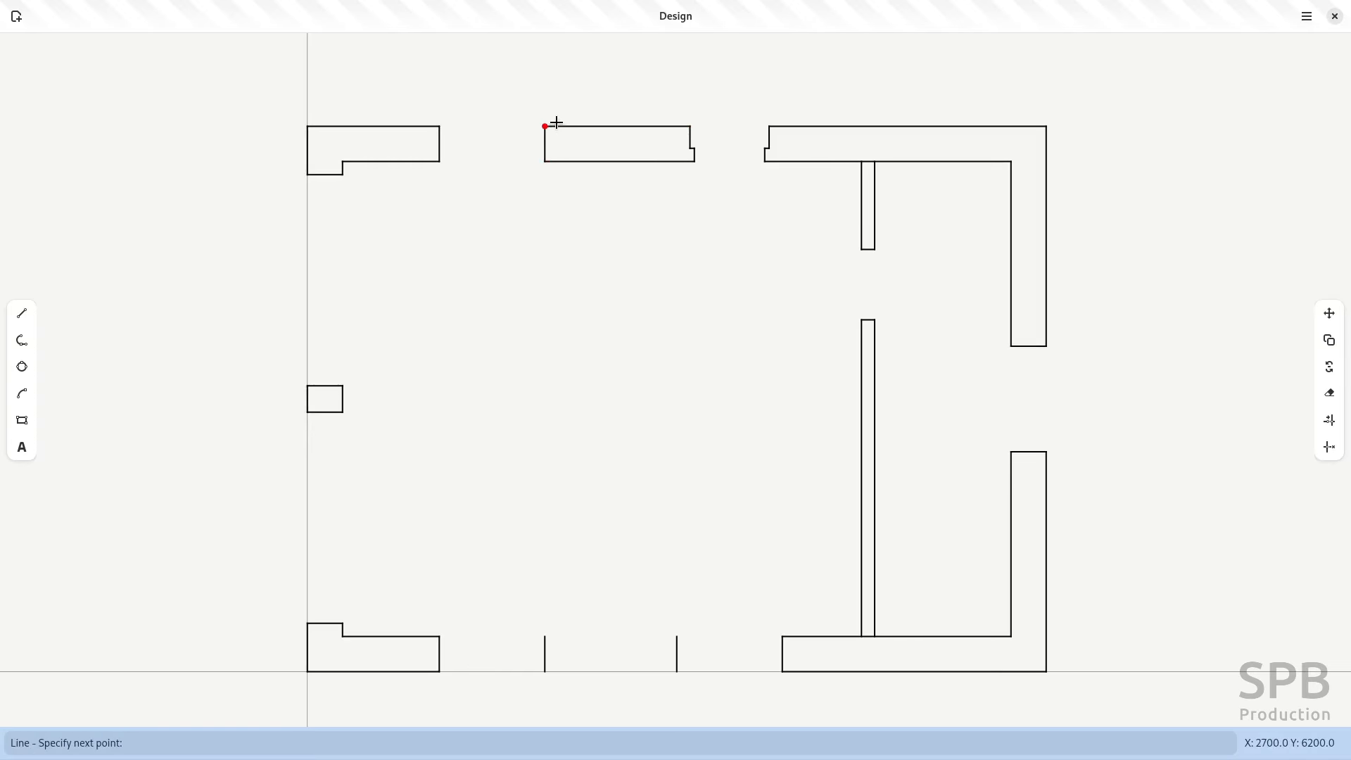
pyautogui.click(545, 126)
pyautogui.press('Escape')
# - Draw the inner and outer face lines of the lower wall segment between the two windows
pyautogui.press('Return')
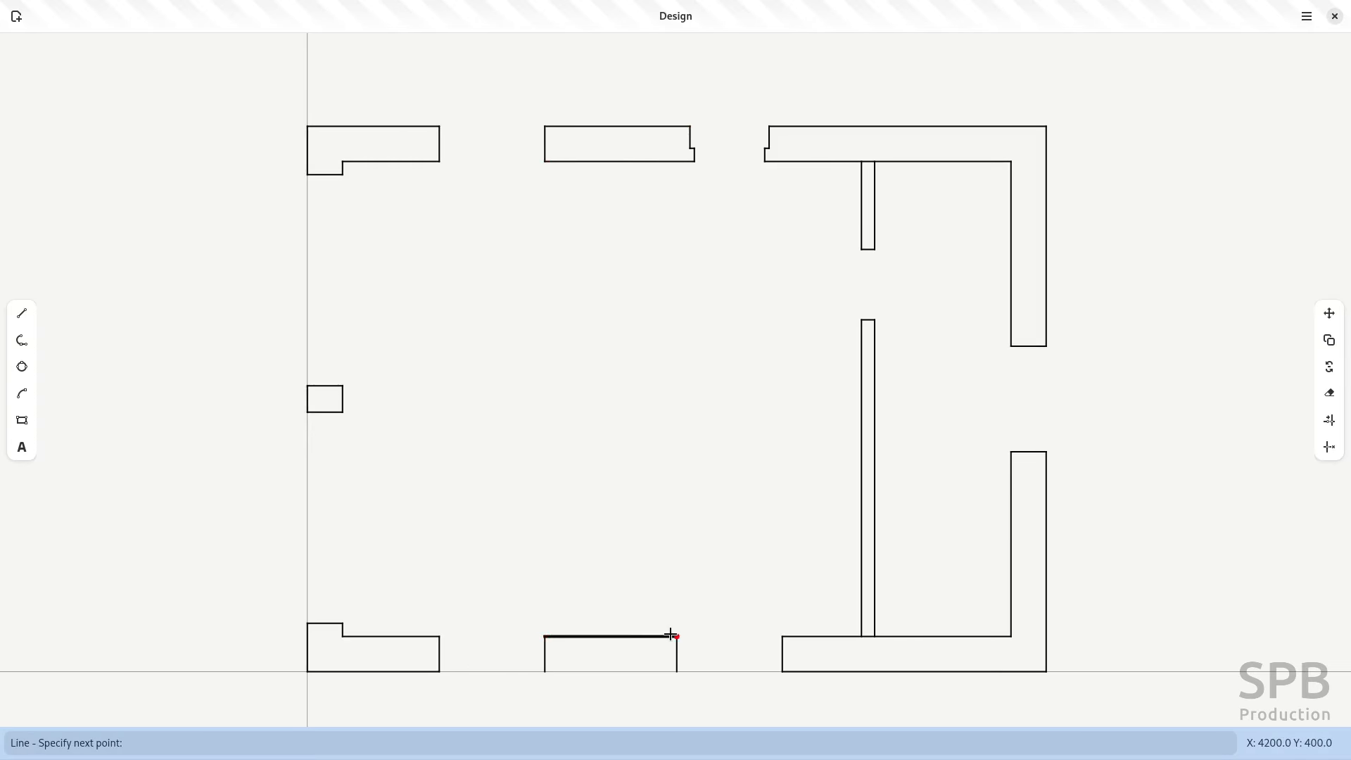
pyautogui.click(674, 635)
pyautogui.press('Return')
pyautogui.press('Return')
pyautogui.click(675, 672)
pyautogui.click(545, 671)
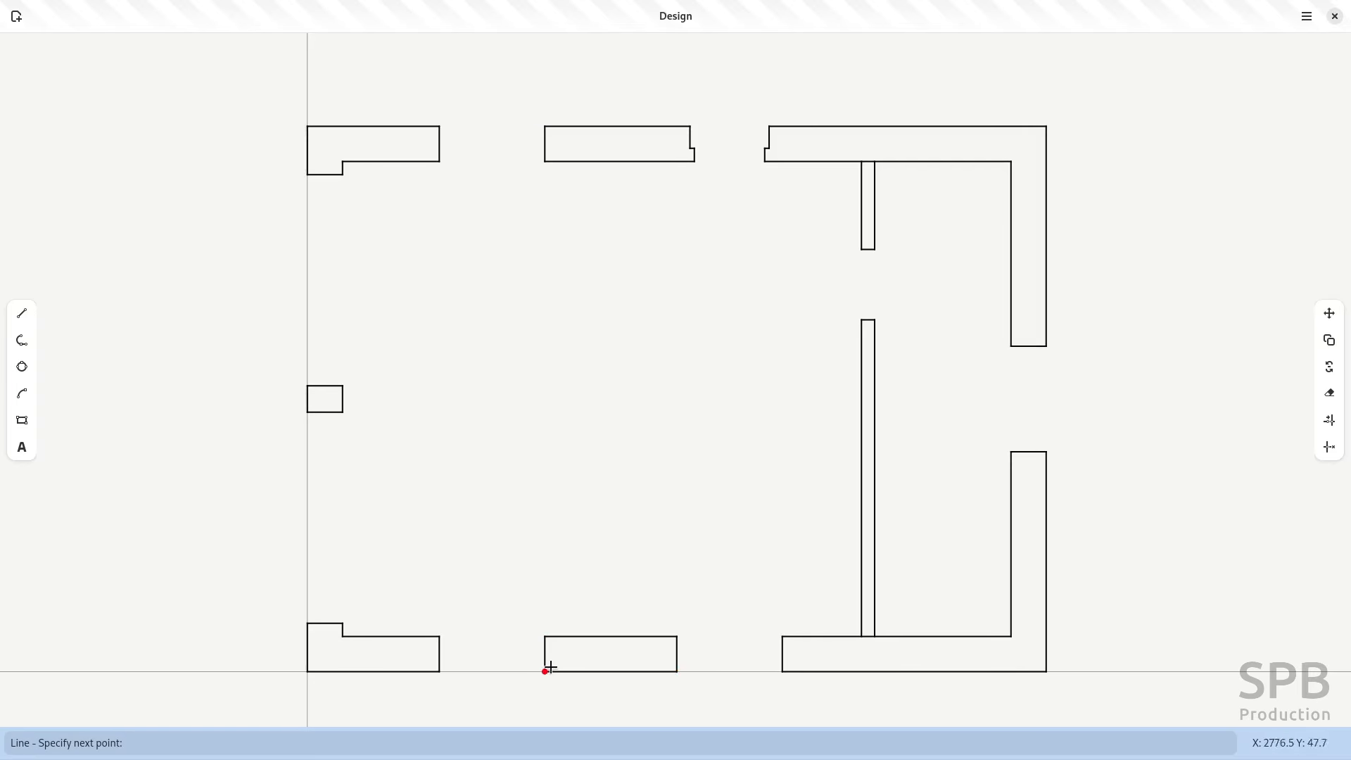
pyautogui.press('Return')
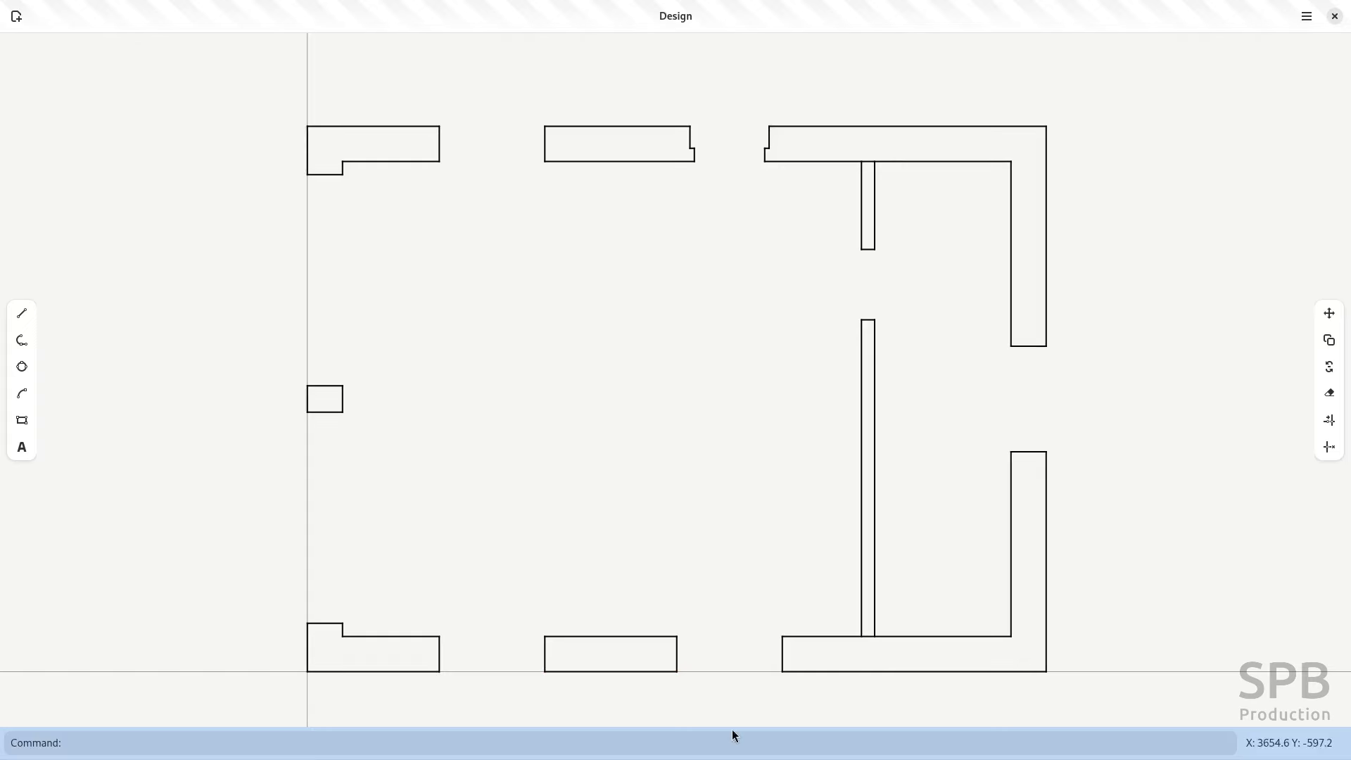
# - Check the PDF floor plan, then rename the grey NEW_LAYER to "wall projection" in the drawing's layer settings
pyautogui.hotkey('alt', 'Tab')
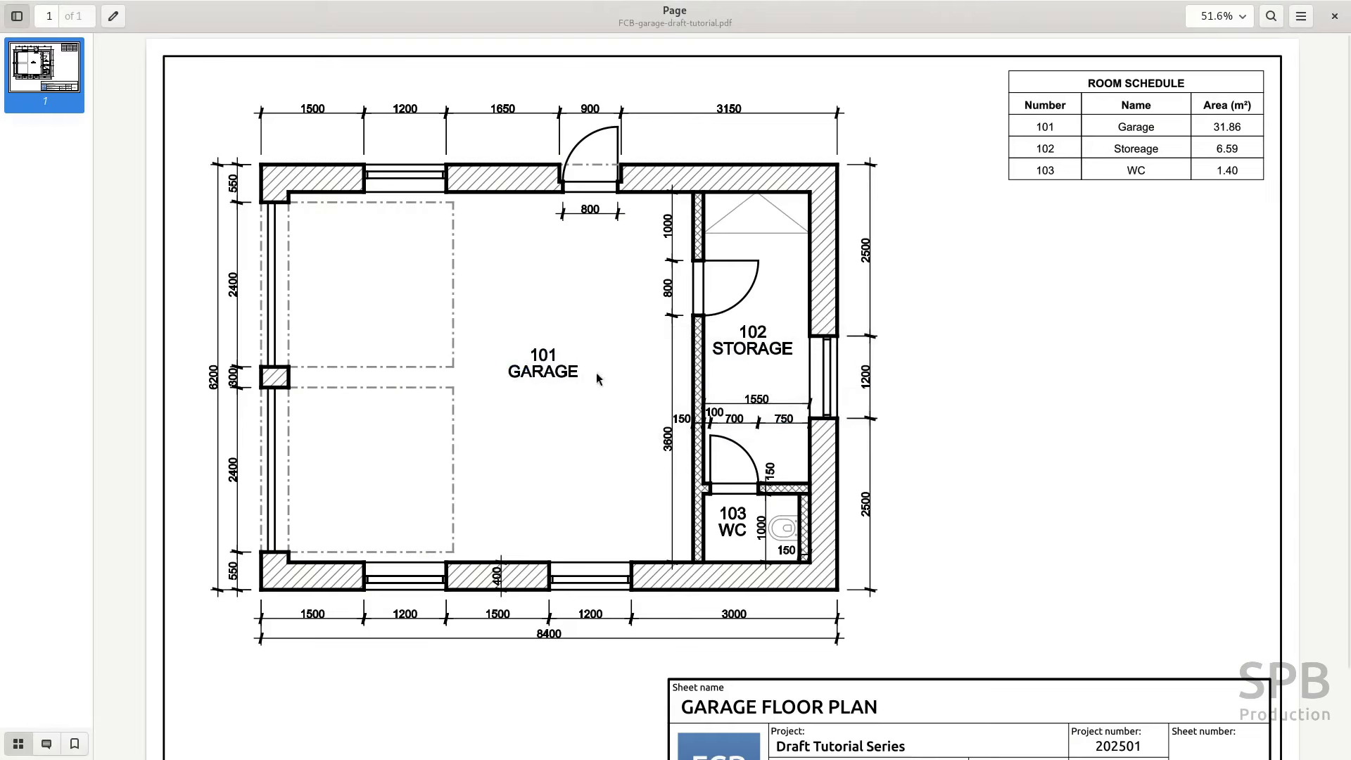
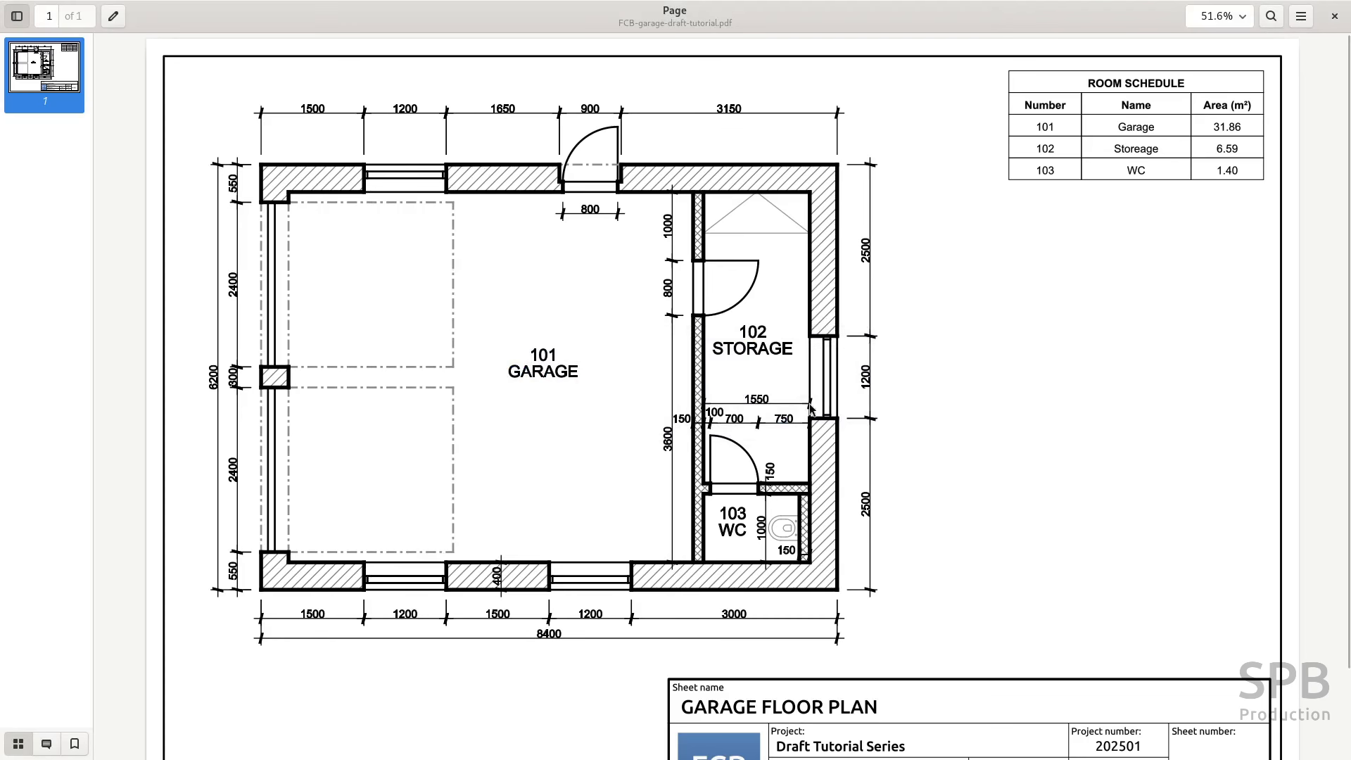
pyautogui.hotkey('alt', 'Tab')
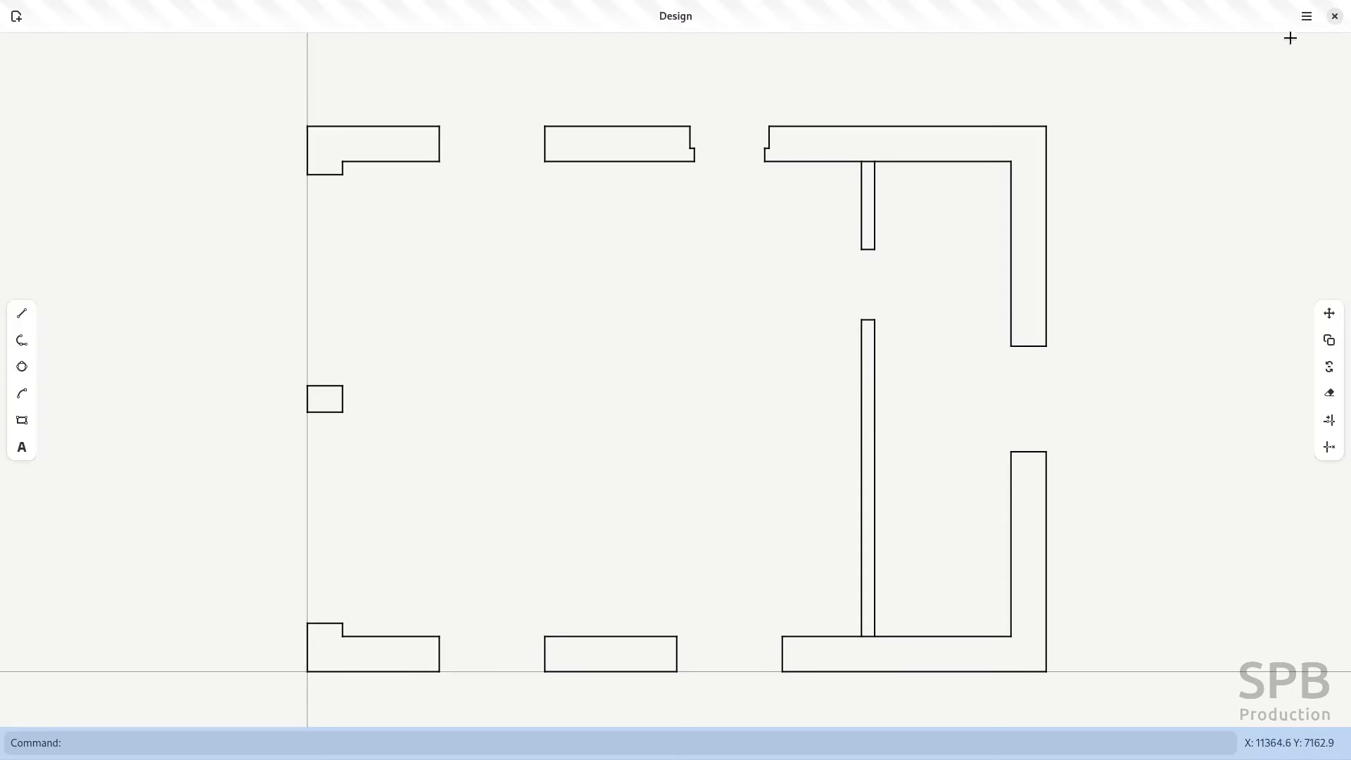
pyautogui.click(1305, 16)
pyautogui.click(1260, 174)
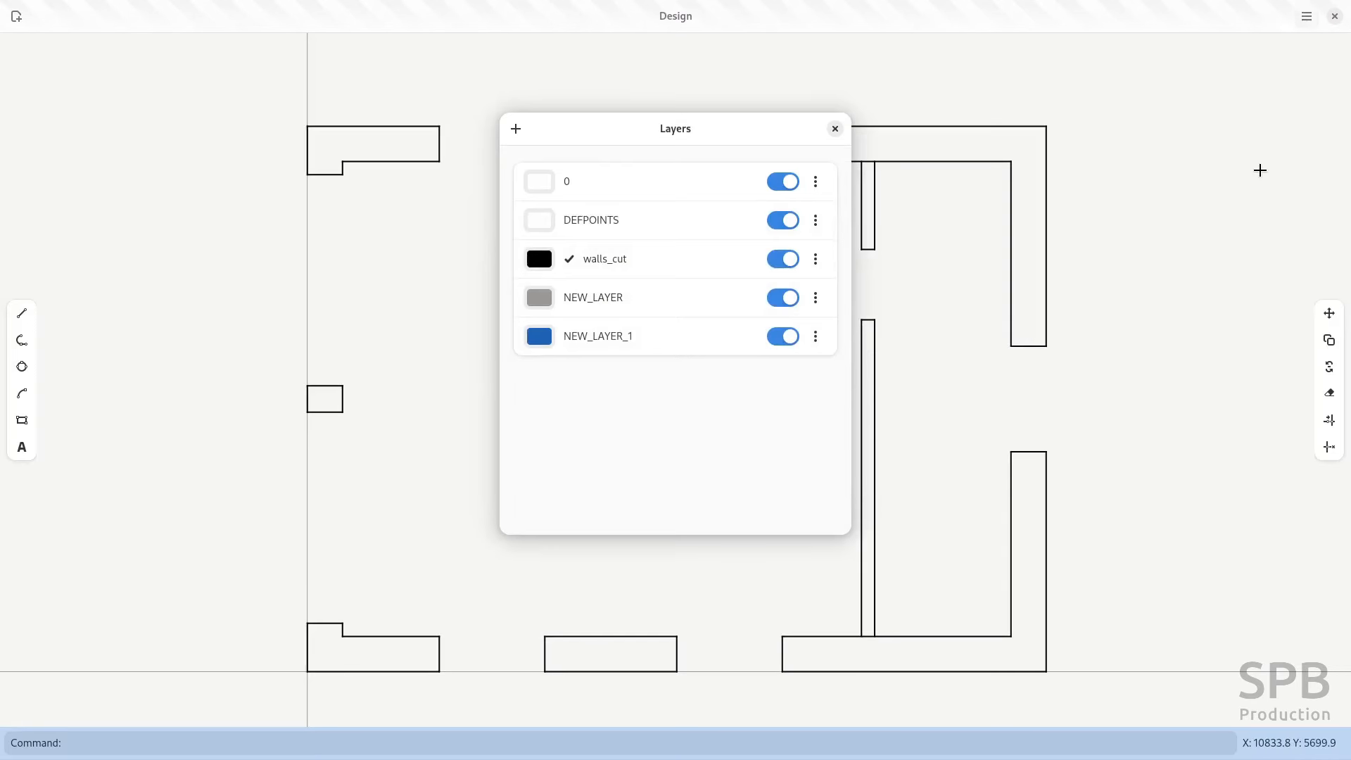
pyautogui.click(615, 302)
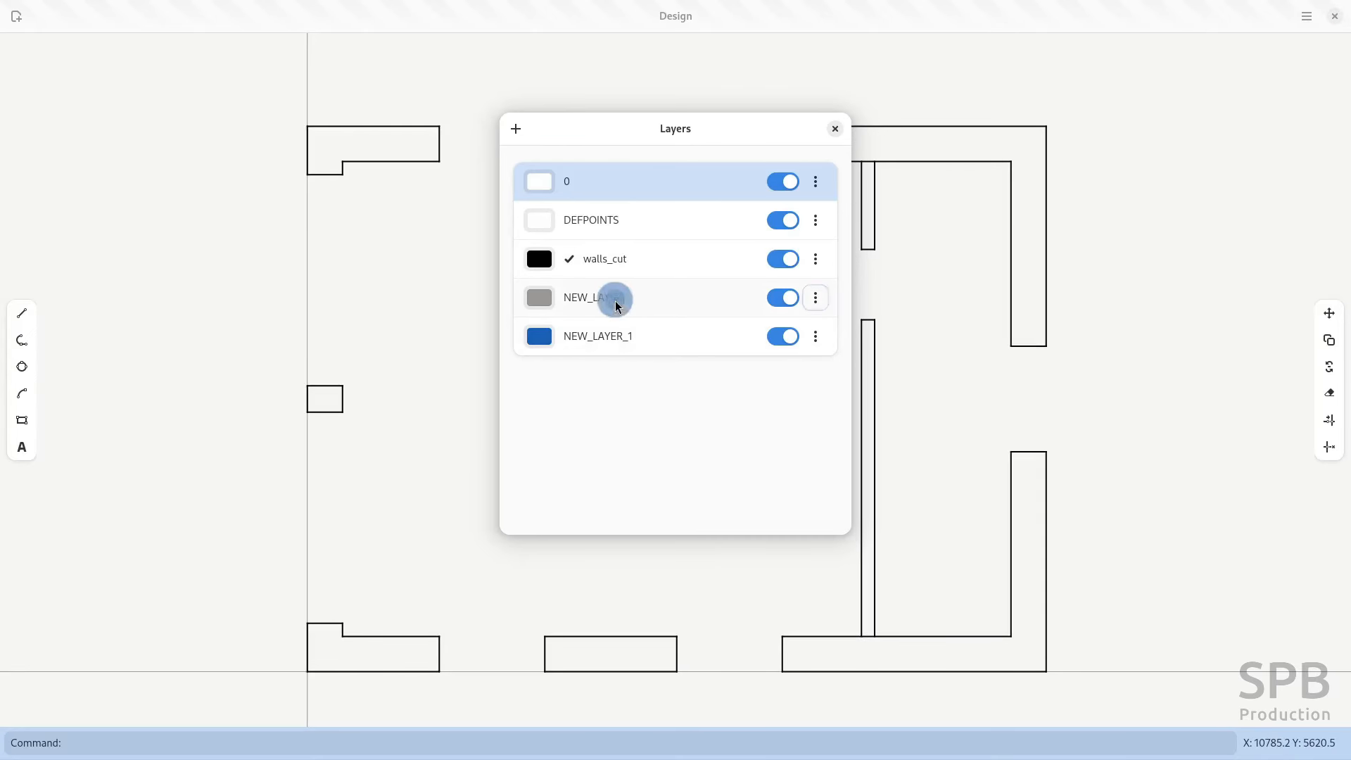
pyautogui.click(611, 338)
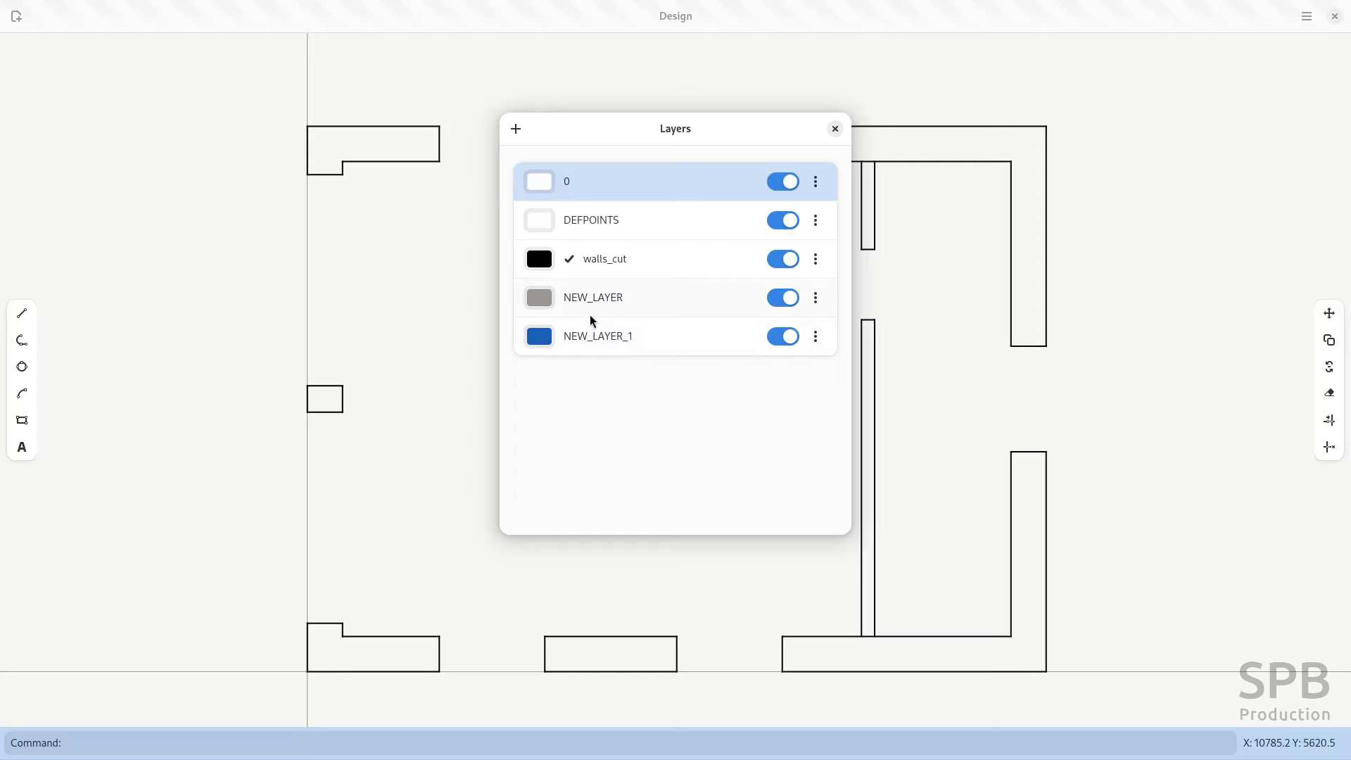
pyautogui.click(815, 298)
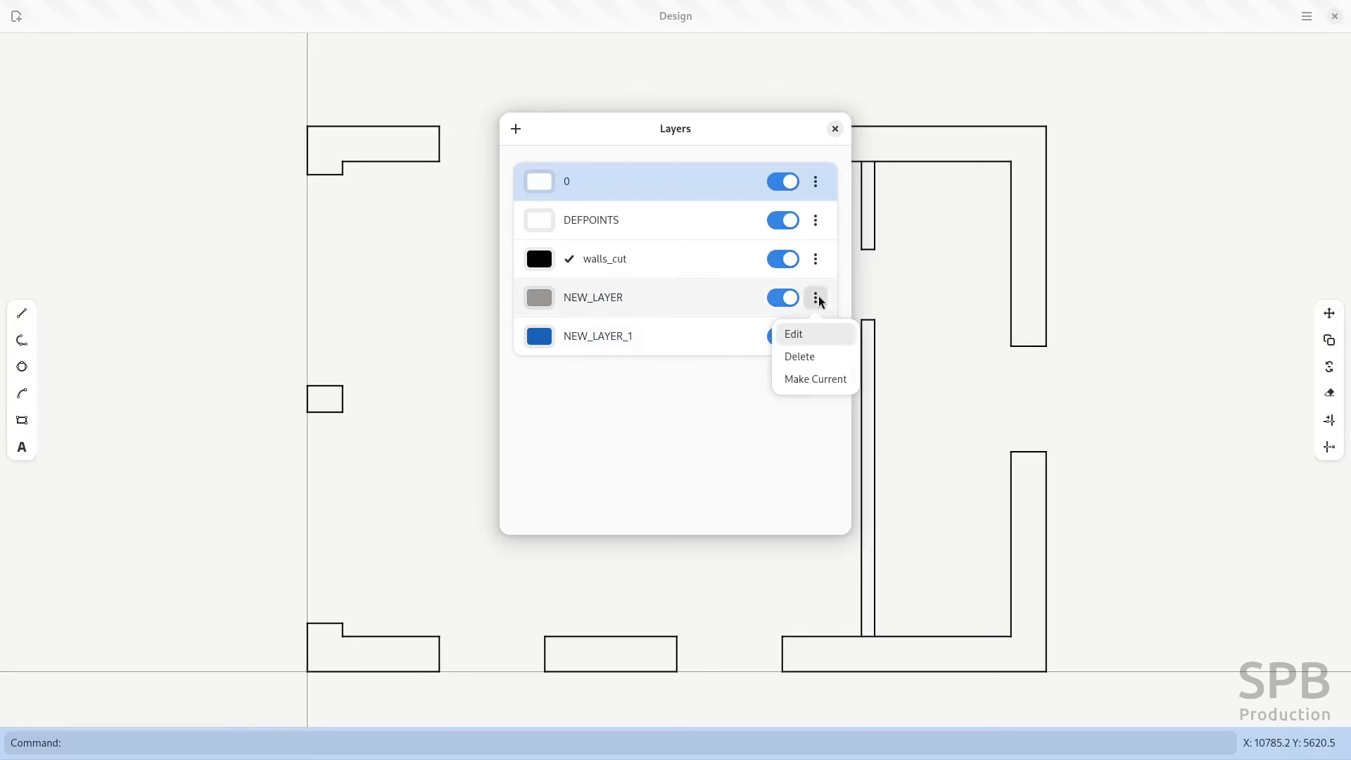
pyautogui.click(781, 335)
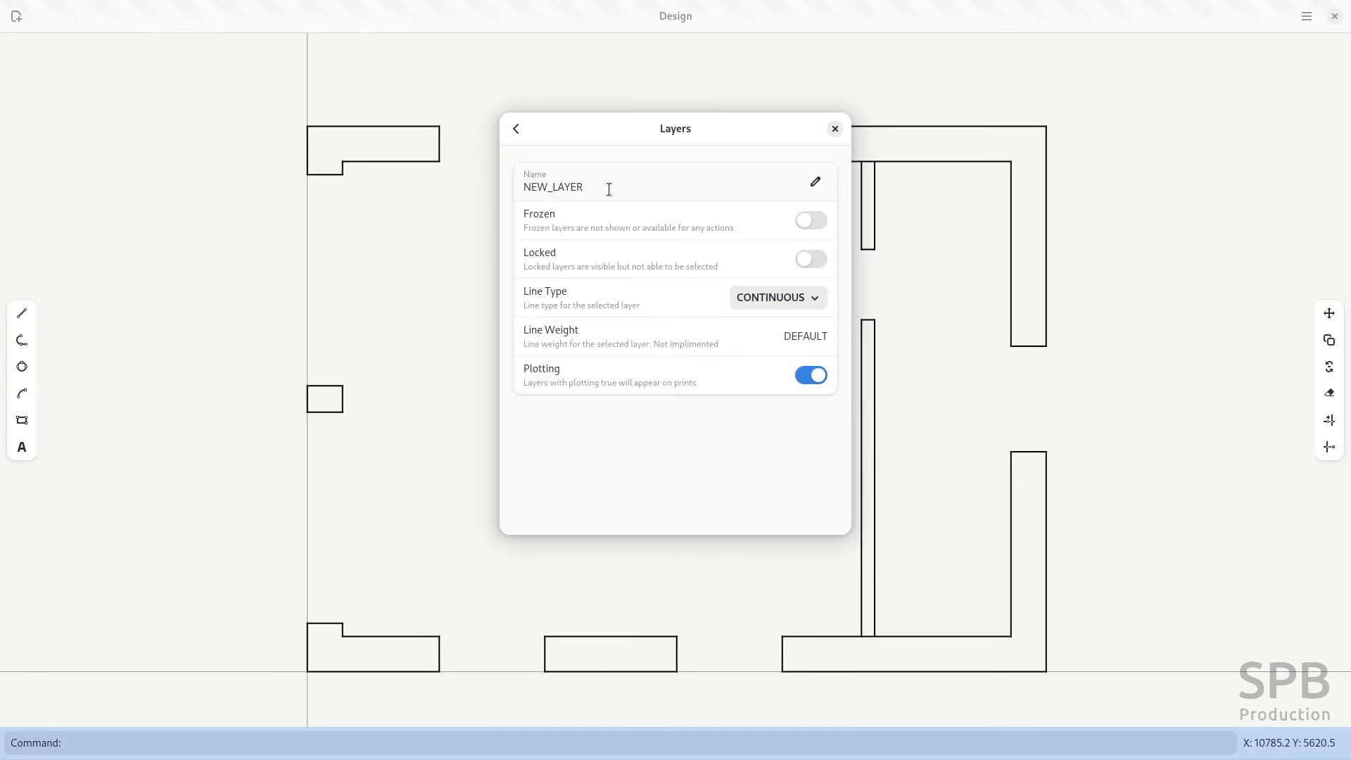
pyautogui.click(817, 183)
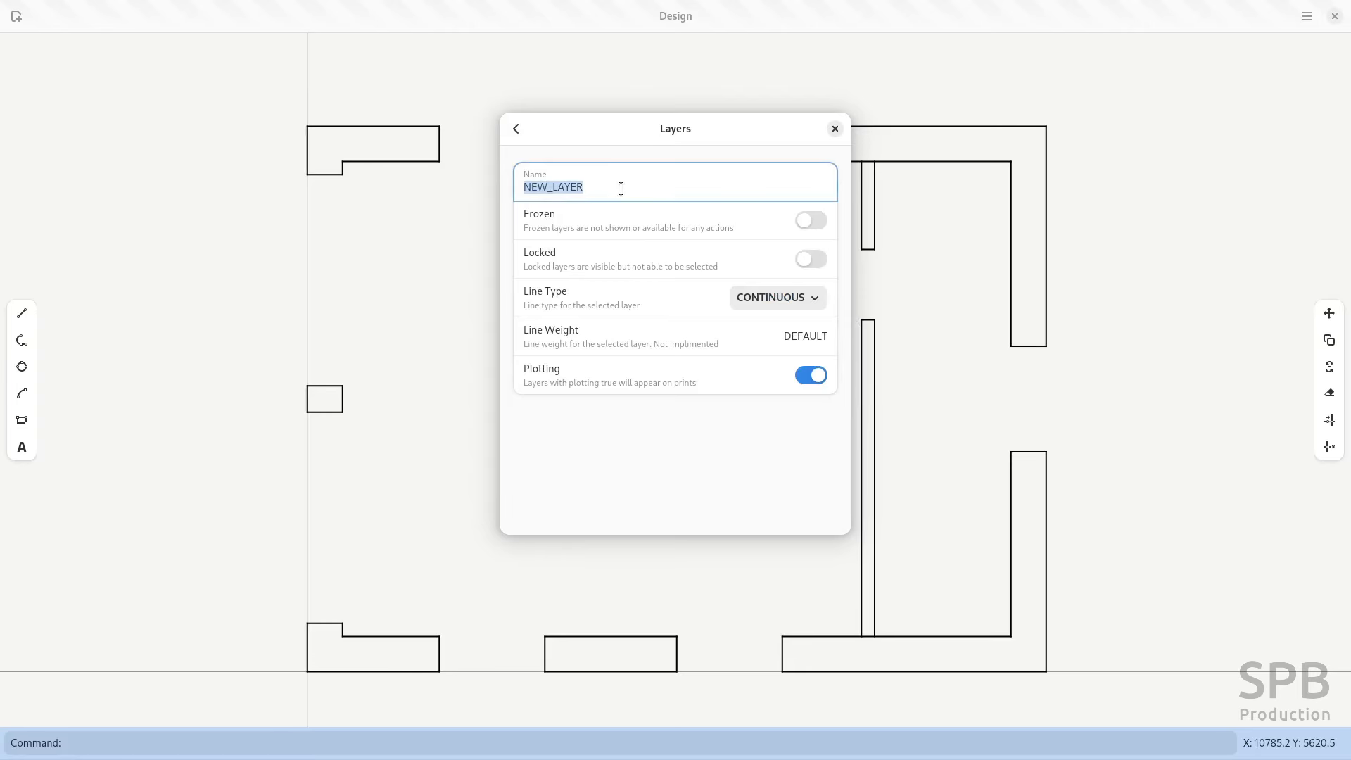
pyautogui.write('wall projection')
pyautogui.press('Return')
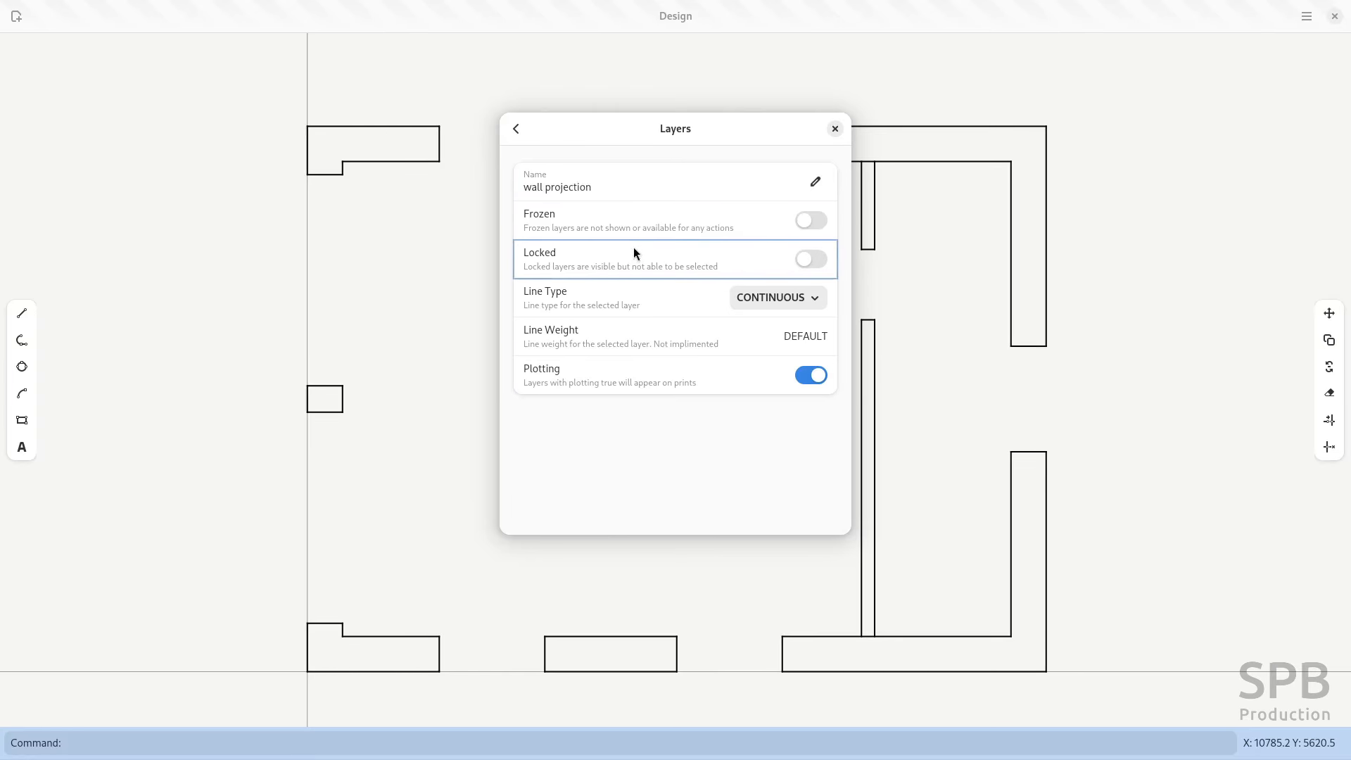
pyautogui.click(518, 129)
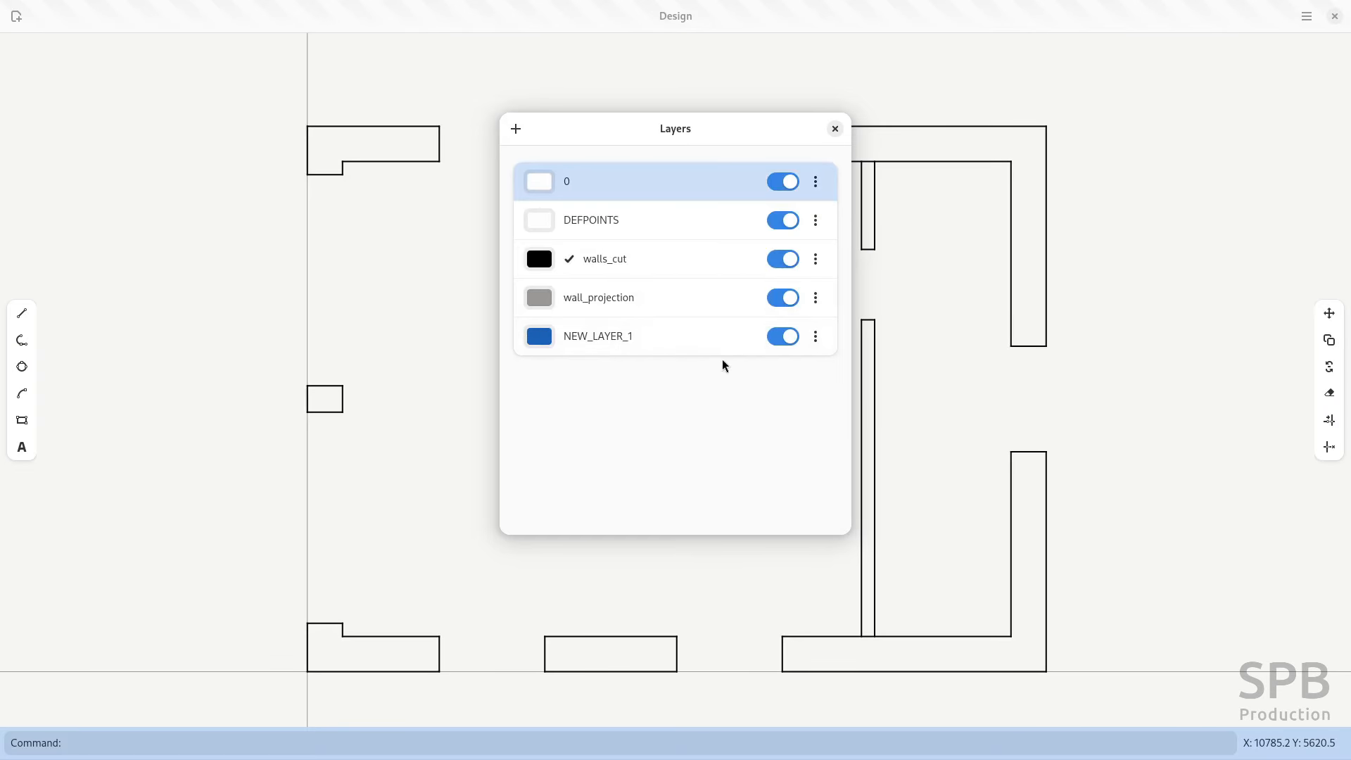
# - Rename the blue NEW_LAYER_1 to "doors and windows"
pyautogui.click(816, 336)
pyautogui.click(809, 371)
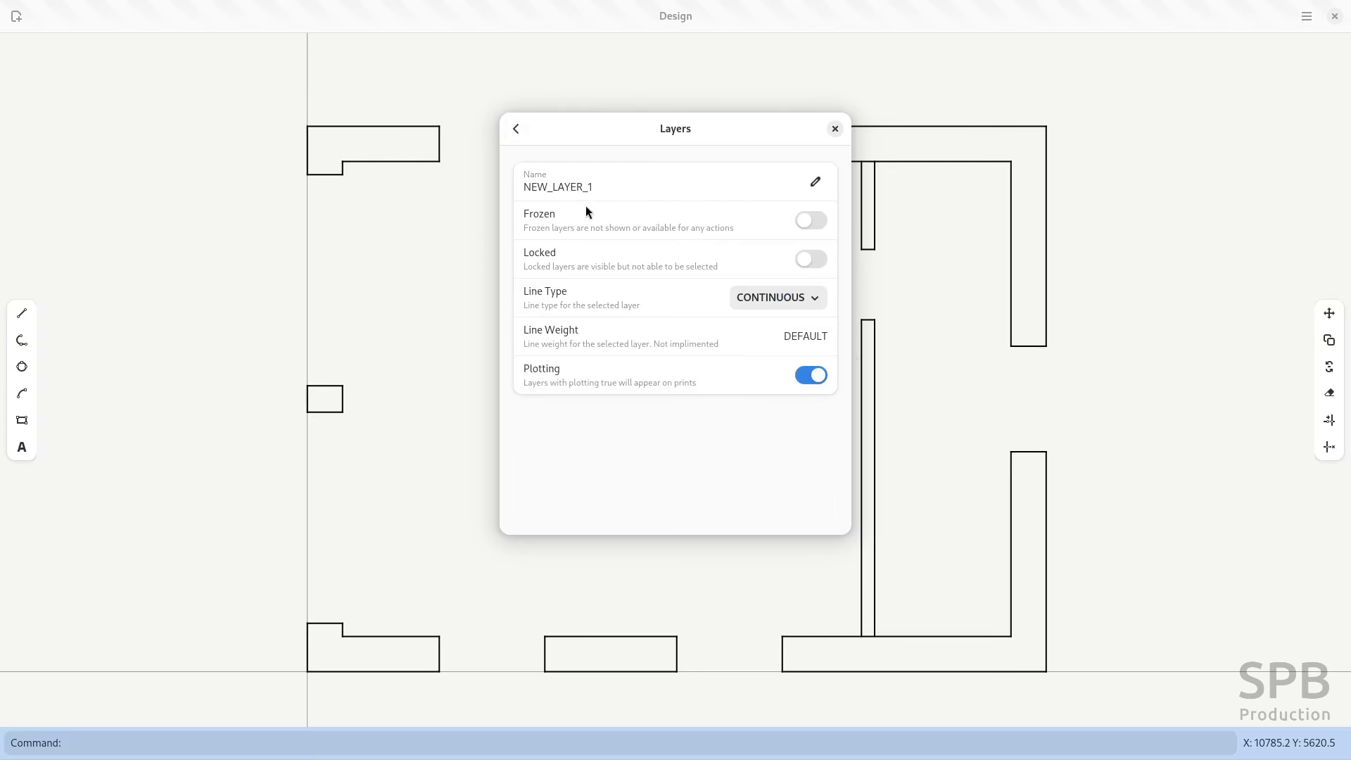
pyautogui.click(603, 187)
pyautogui.moveTo(606, 187); pyautogui.dragTo(414, 194)
pyautogui.write('d')
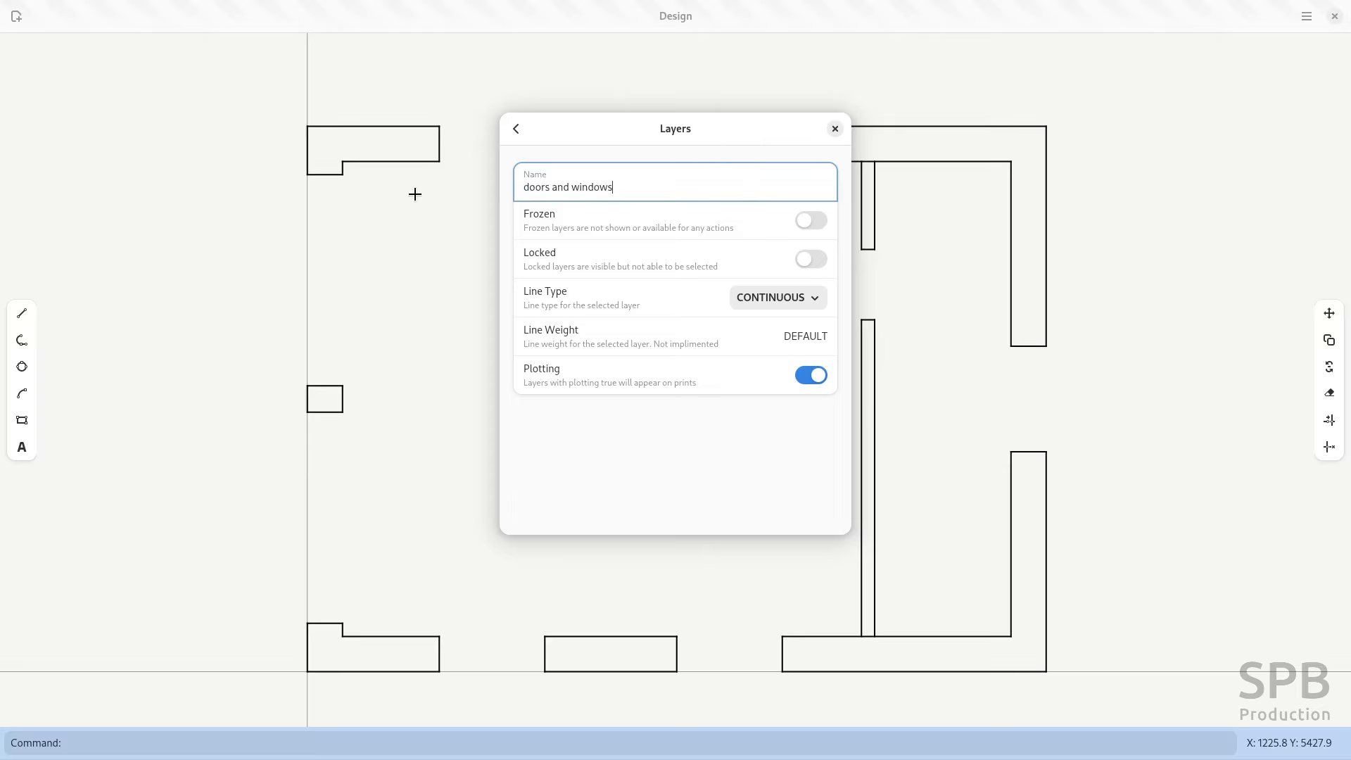
pyautogui.write('oors and windows')
pyautogui.click(614, 239)
pyautogui.click(521, 130)
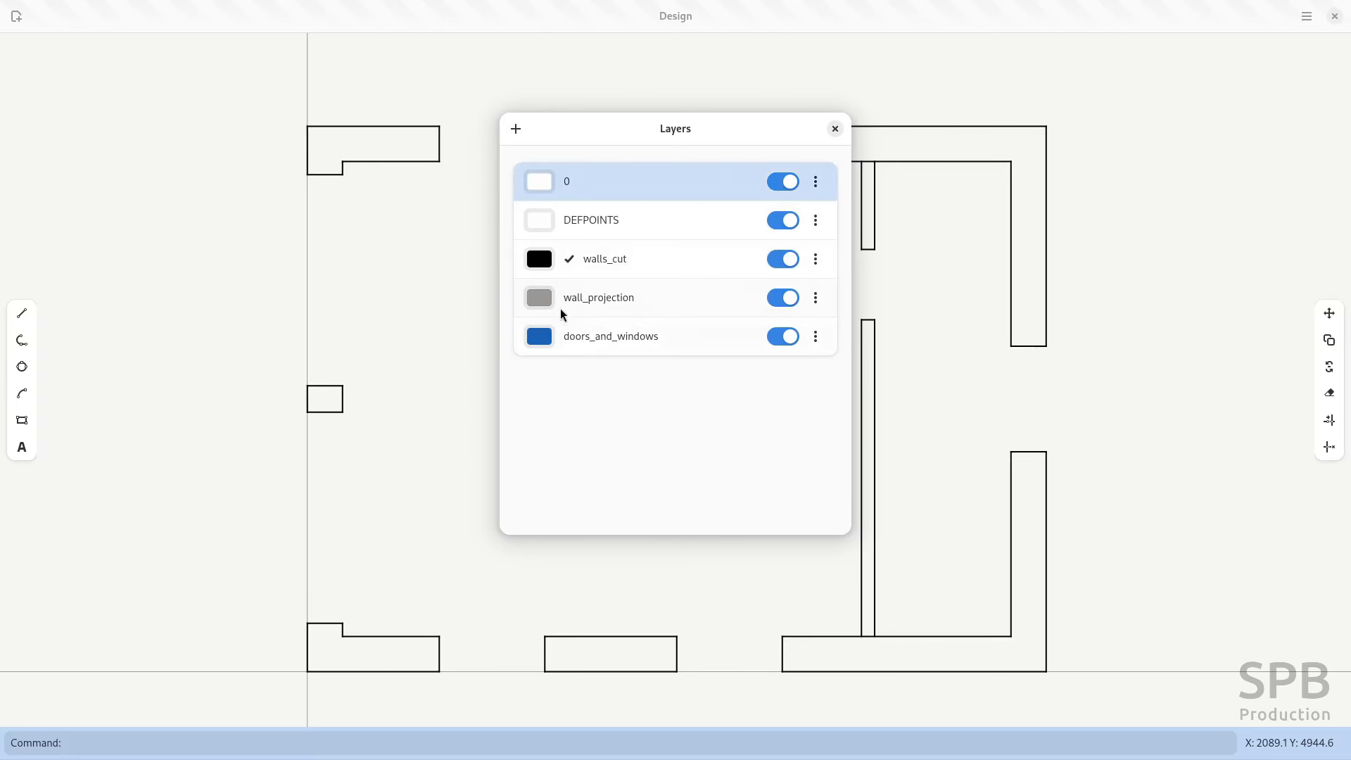
# - Make wall_projection the current layer and close the layer settings
pyautogui.click(597, 301)
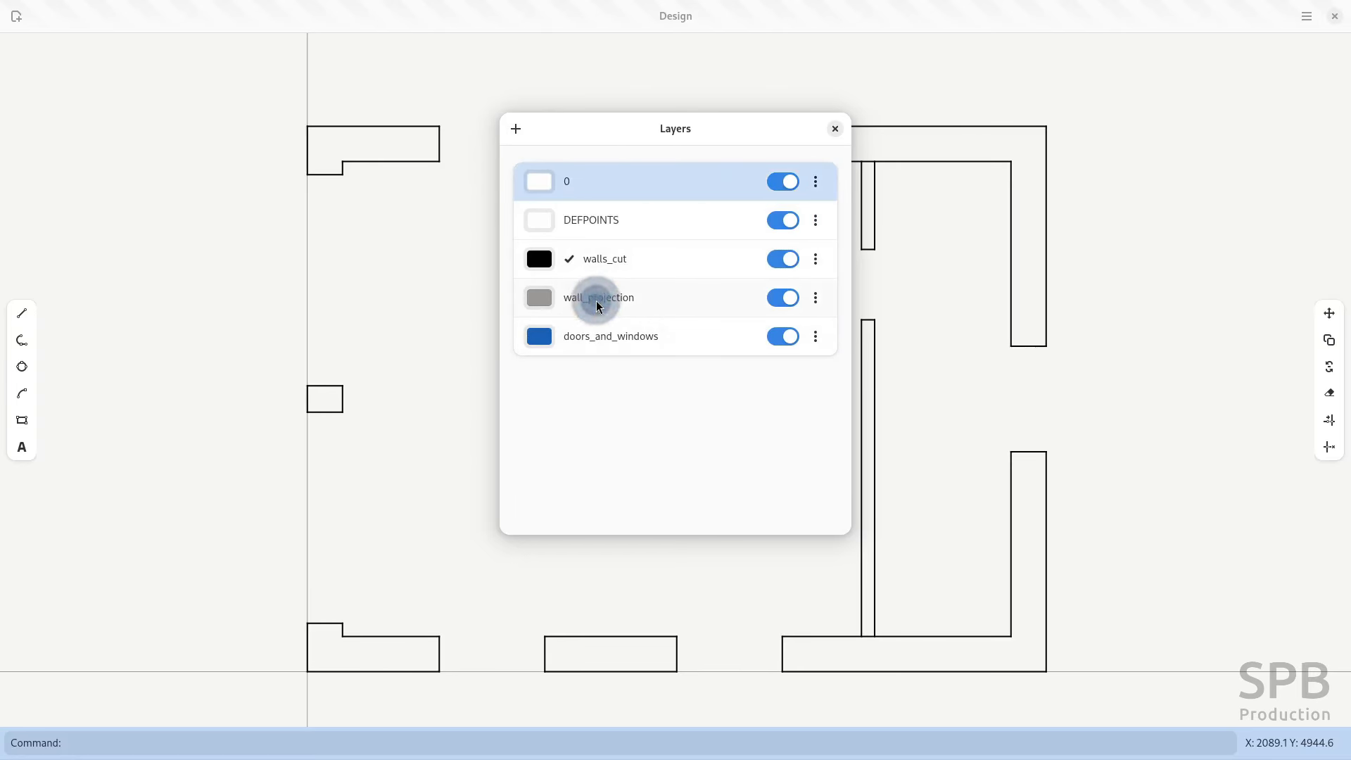
pyautogui.click(822, 304)
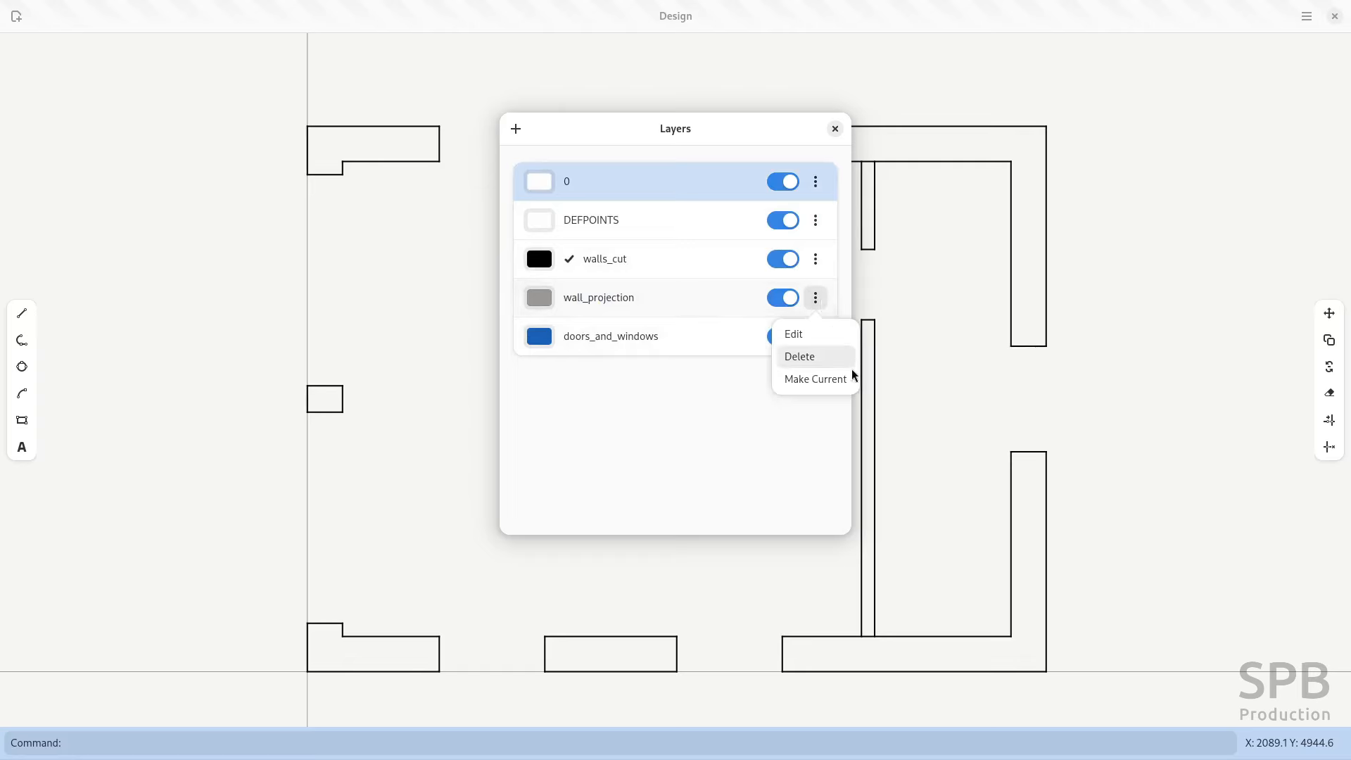
pyautogui.click(810, 380)
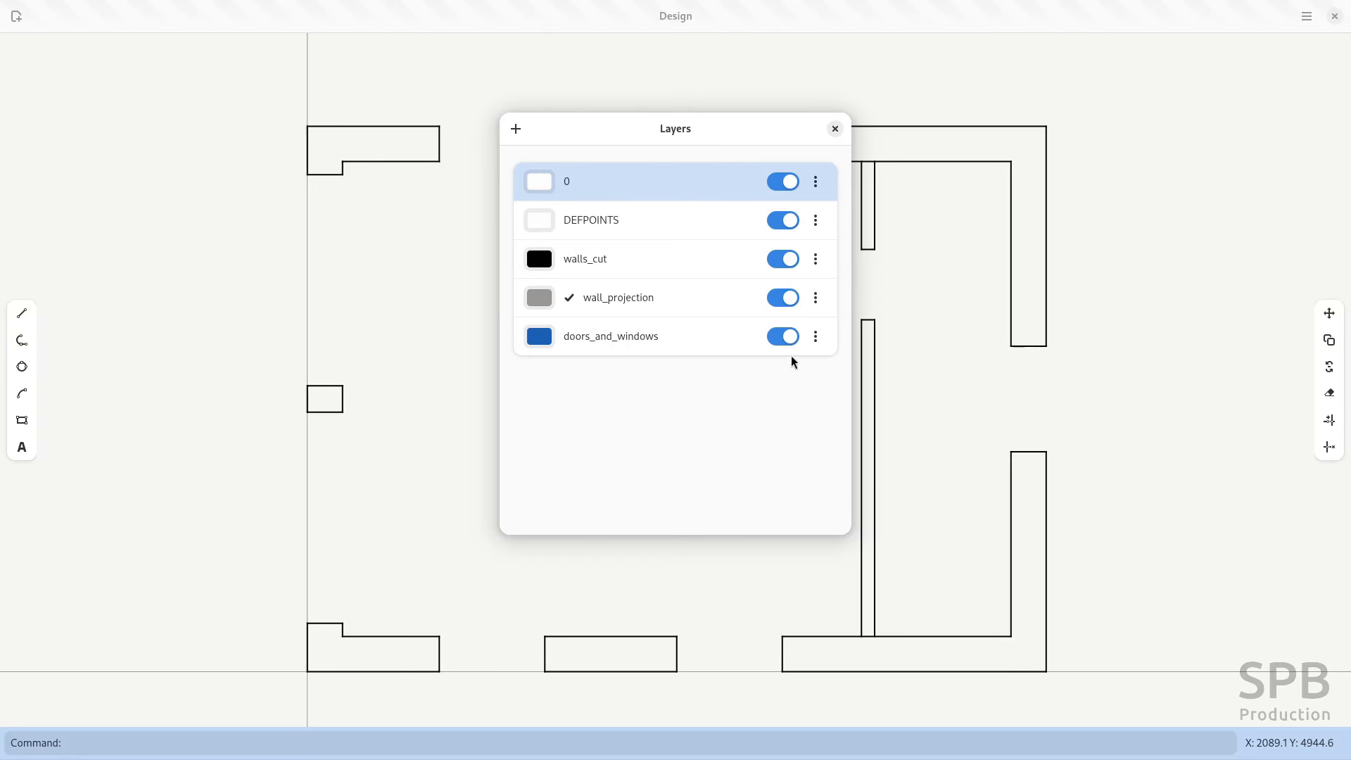
pyautogui.click(835, 130)
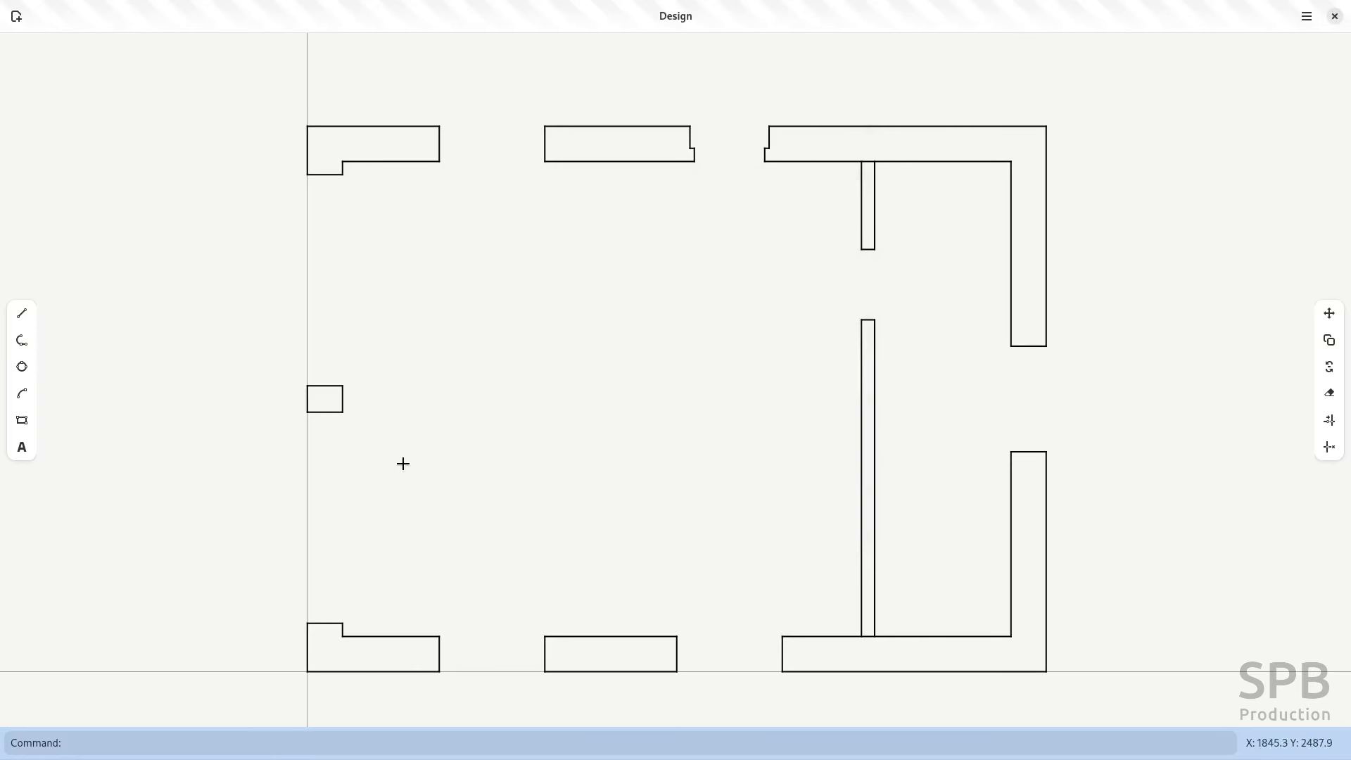
# - Draw lines across the upper wall's window opening along its outer and inner wall faces
pyautogui.click(22, 314)
pyautogui.click(439, 126)
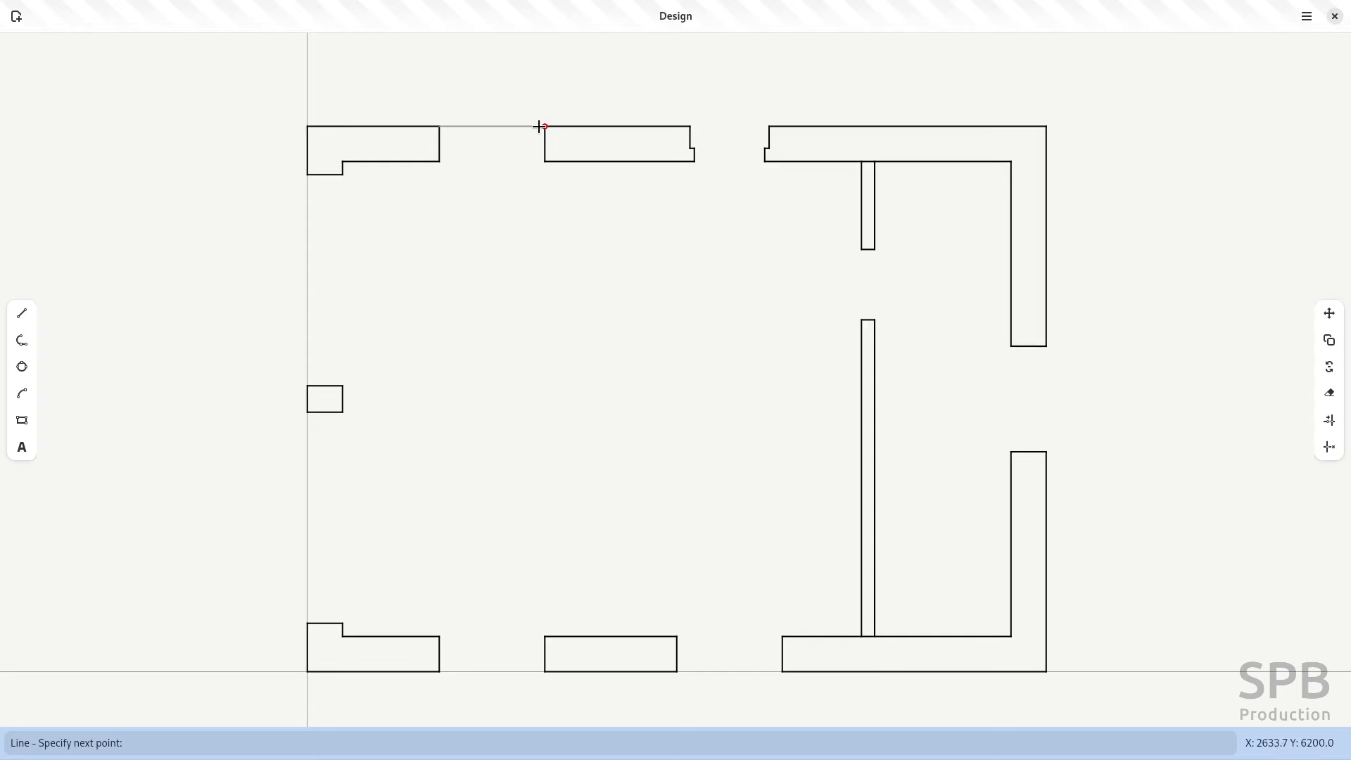
pyautogui.click(540, 125)
pyautogui.press('Return')
pyautogui.press('Return')
pyautogui.click(543, 162)
pyautogui.click(444, 159)
pyautogui.press('Return')
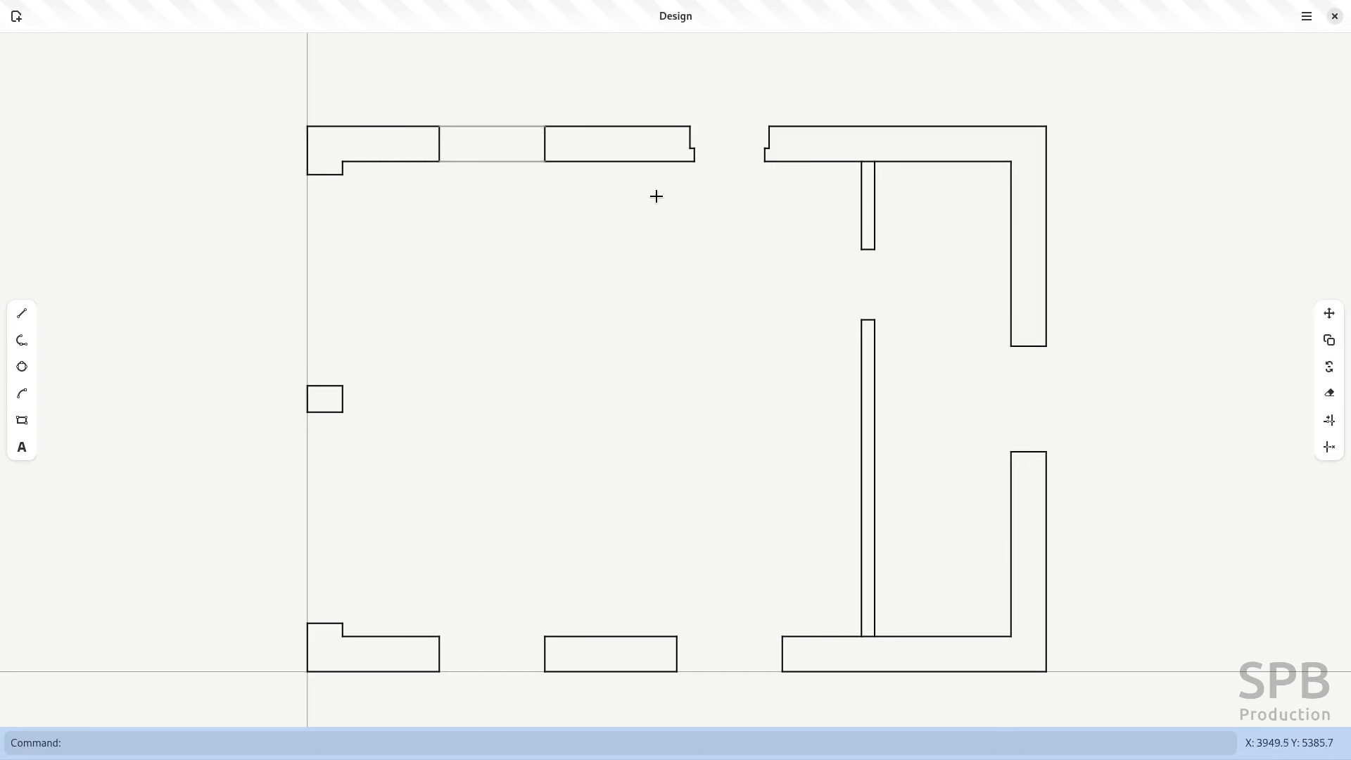
# - Draw lines across the right wall's window opening along its inner and outer faces
pyautogui.press('Return')
pyautogui.click(1012, 345)
pyautogui.click(1011, 451)
pyautogui.press('Return')
pyautogui.press('Return')
pyautogui.click(1046, 345)
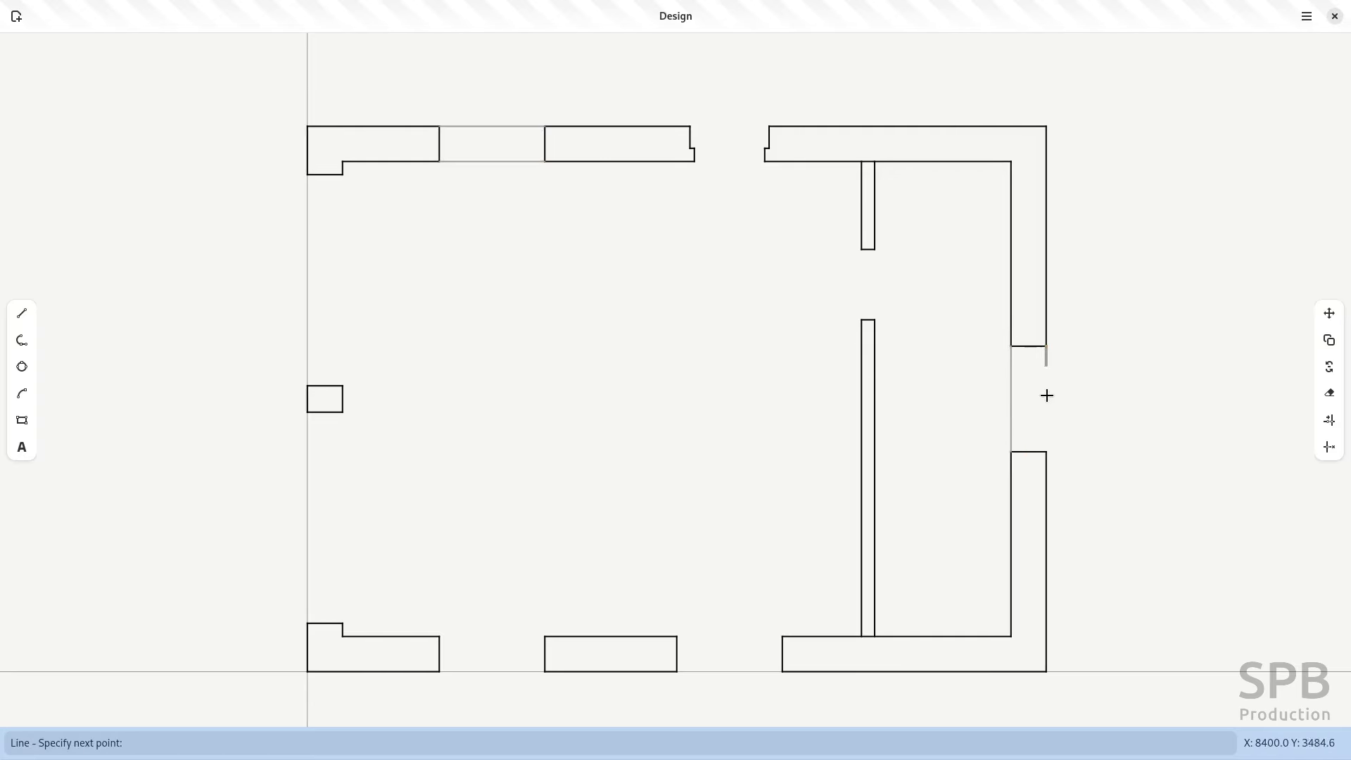
pyautogui.click(1046, 451)
pyautogui.press('Return')
# - Draw lines across the right-hand window opening of the lower wall along its inner and outer faces
pyautogui.press('Return')
pyautogui.click(781, 636)
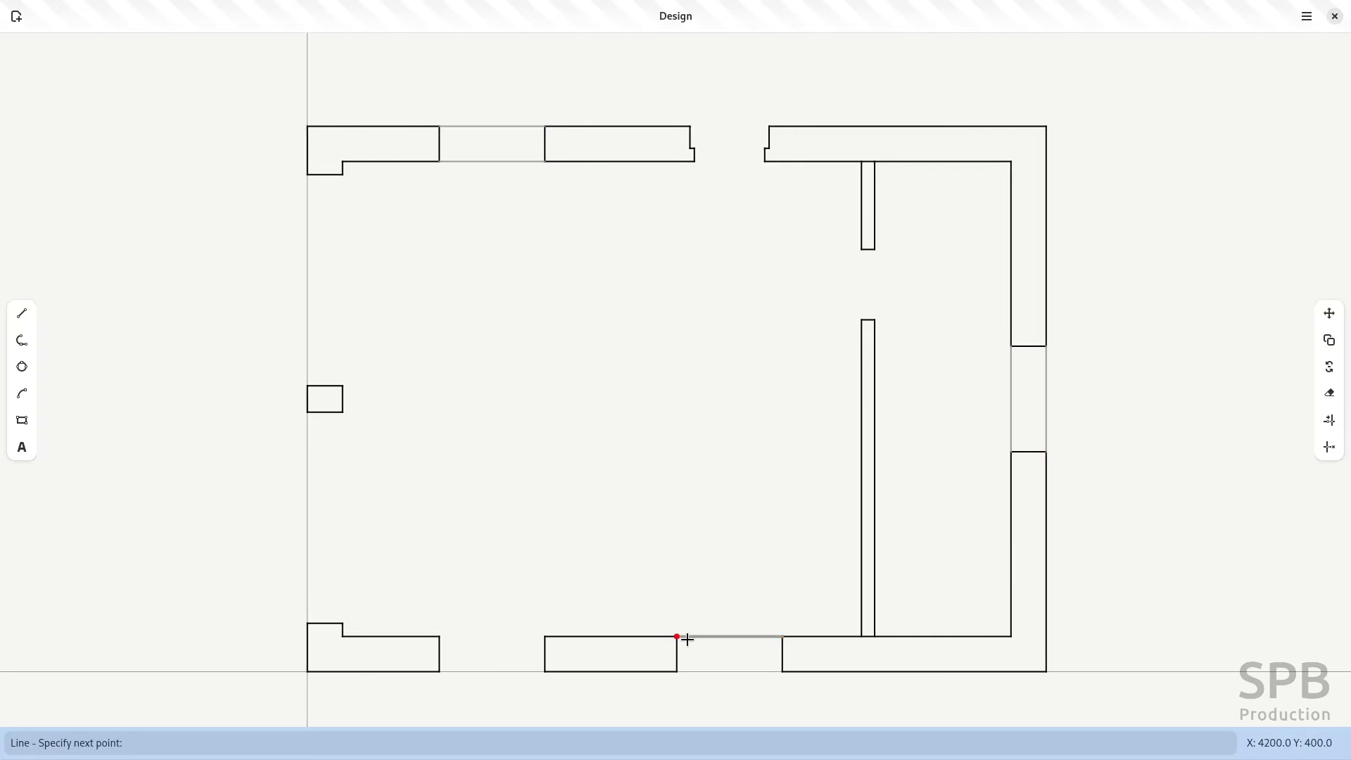
pyautogui.click(677, 637)
pyautogui.press('Return')
pyautogui.press('Return')
pyautogui.click(678, 671)
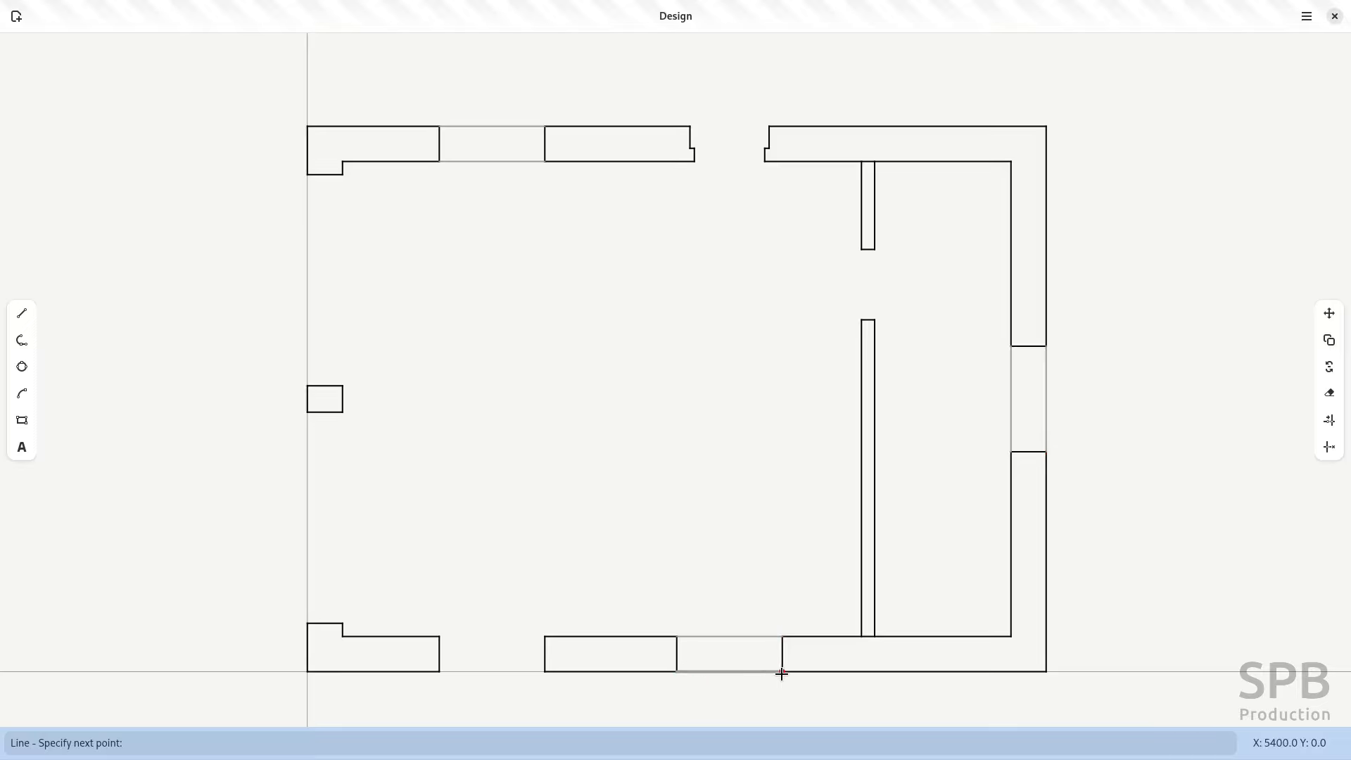
pyautogui.click(782, 671)
pyautogui.press('Return')
# - Draw lines across the left-hand window opening of the lower wall along its outer and inner faces
pyautogui.press('Return')
pyautogui.click(544, 672)
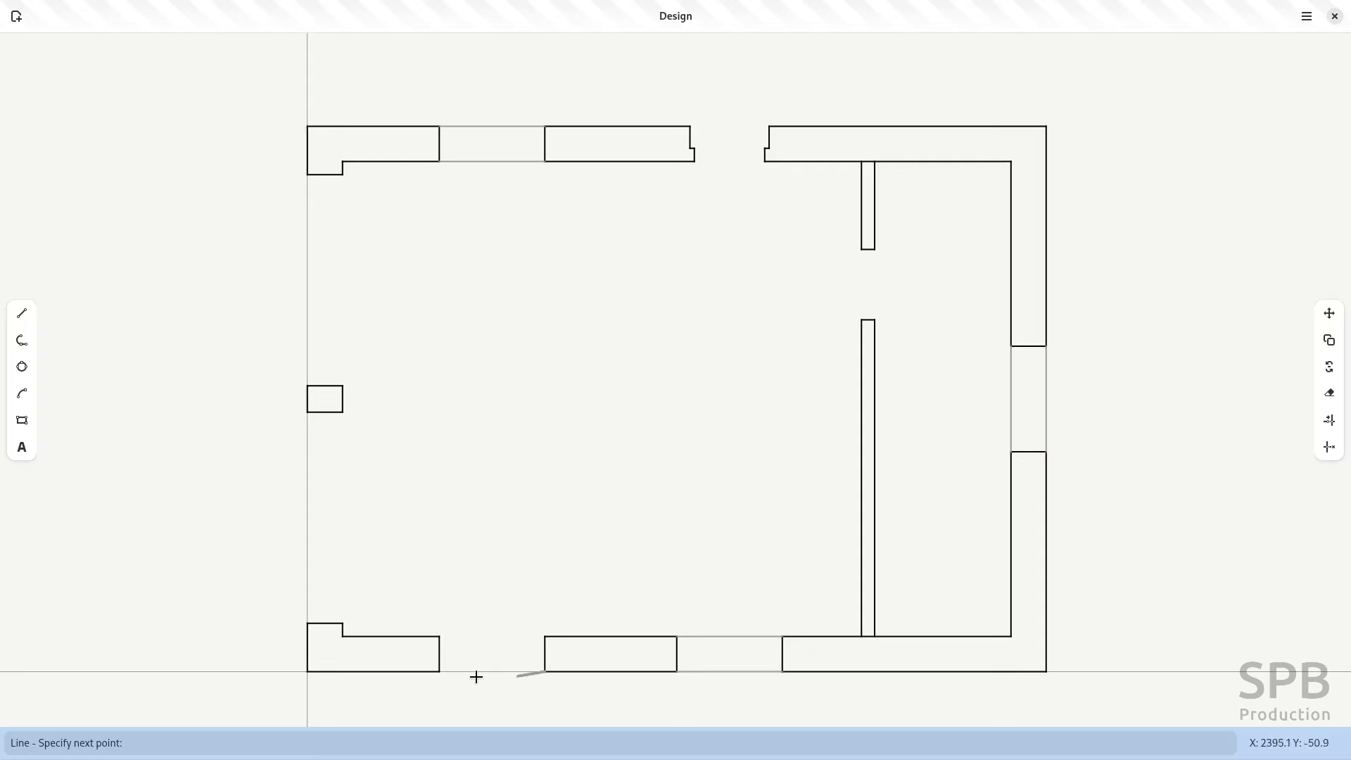
pyautogui.click(437, 671)
pyautogui.press('Return')
pyautogui.press('Return')
pyautogui.click(440, 636)
pyautogui.click(546, 636)
pyautogui.press('Return')
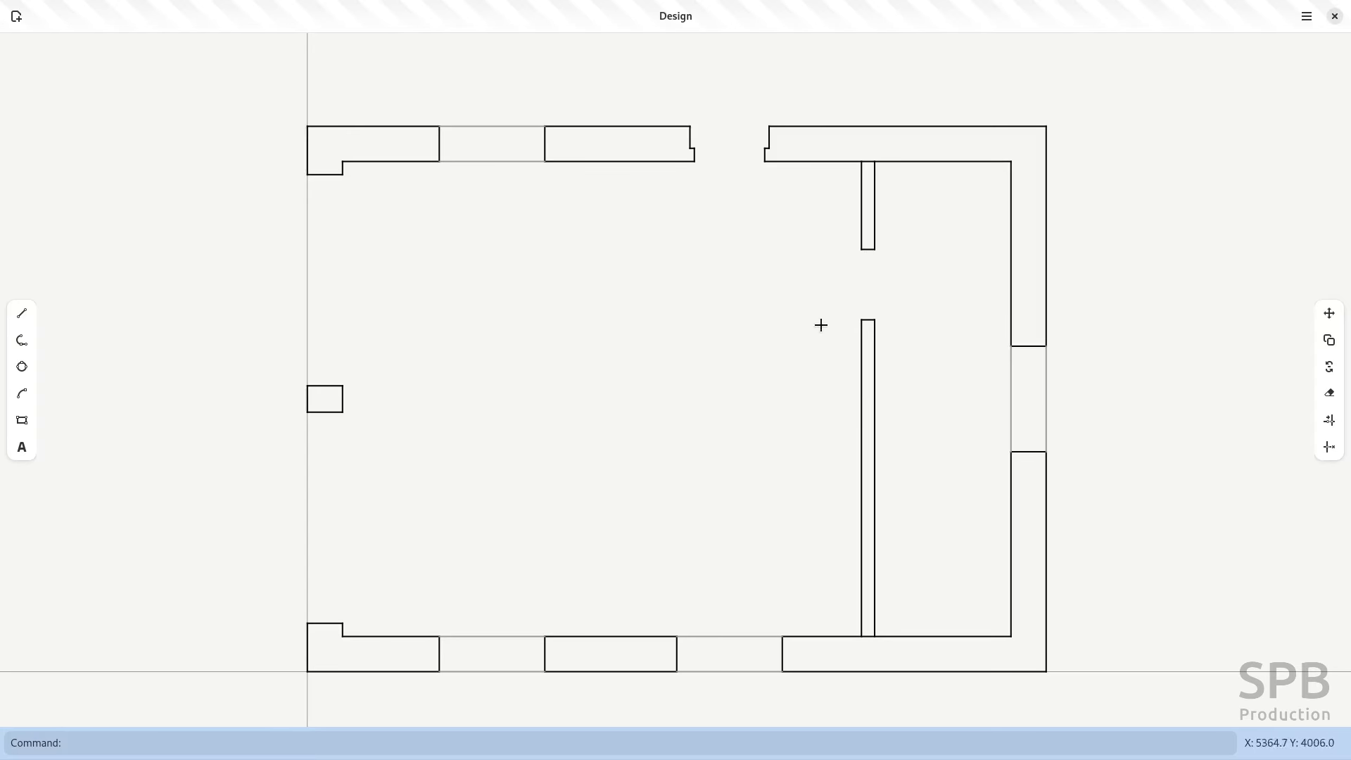
# - Make doors_and_windows the current layer and close the layer settings
pyautogui.click(1306, 17)
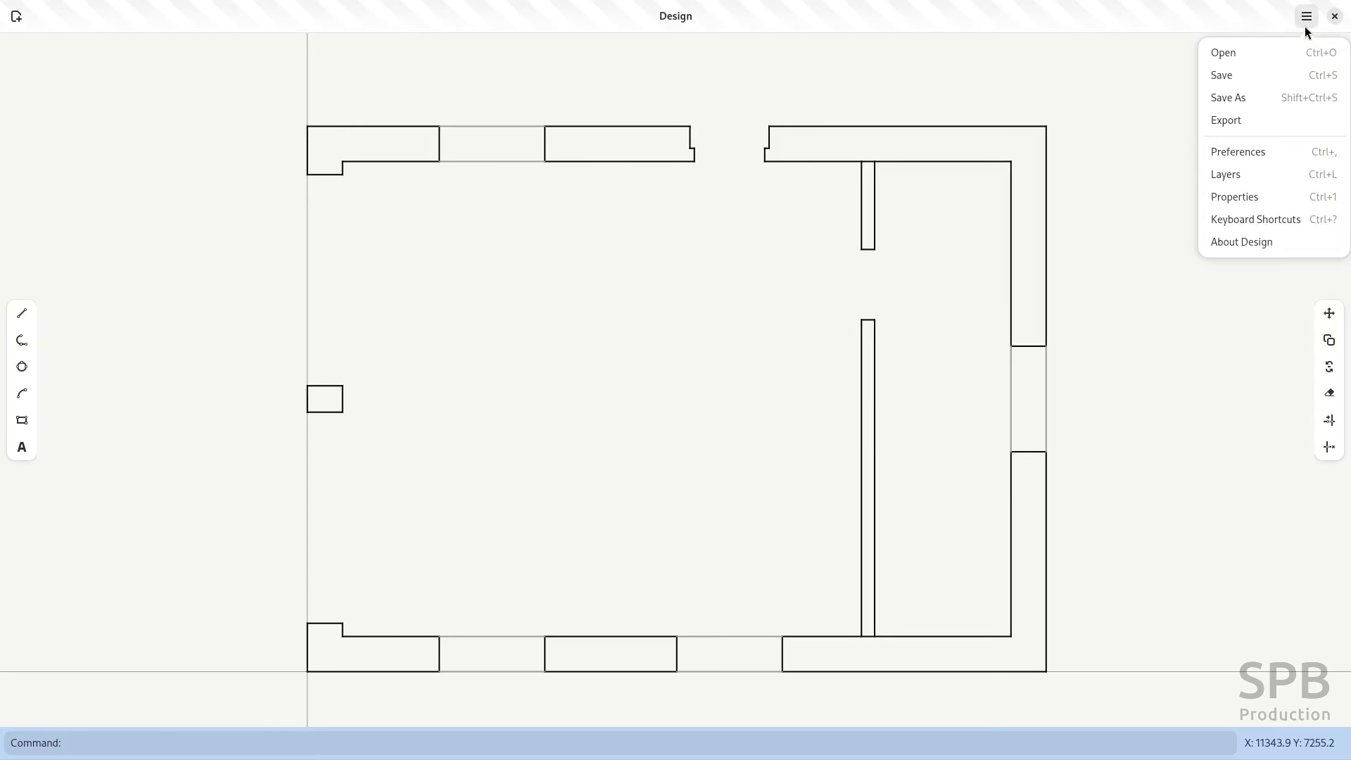
pyautogui.click(1259, 175)
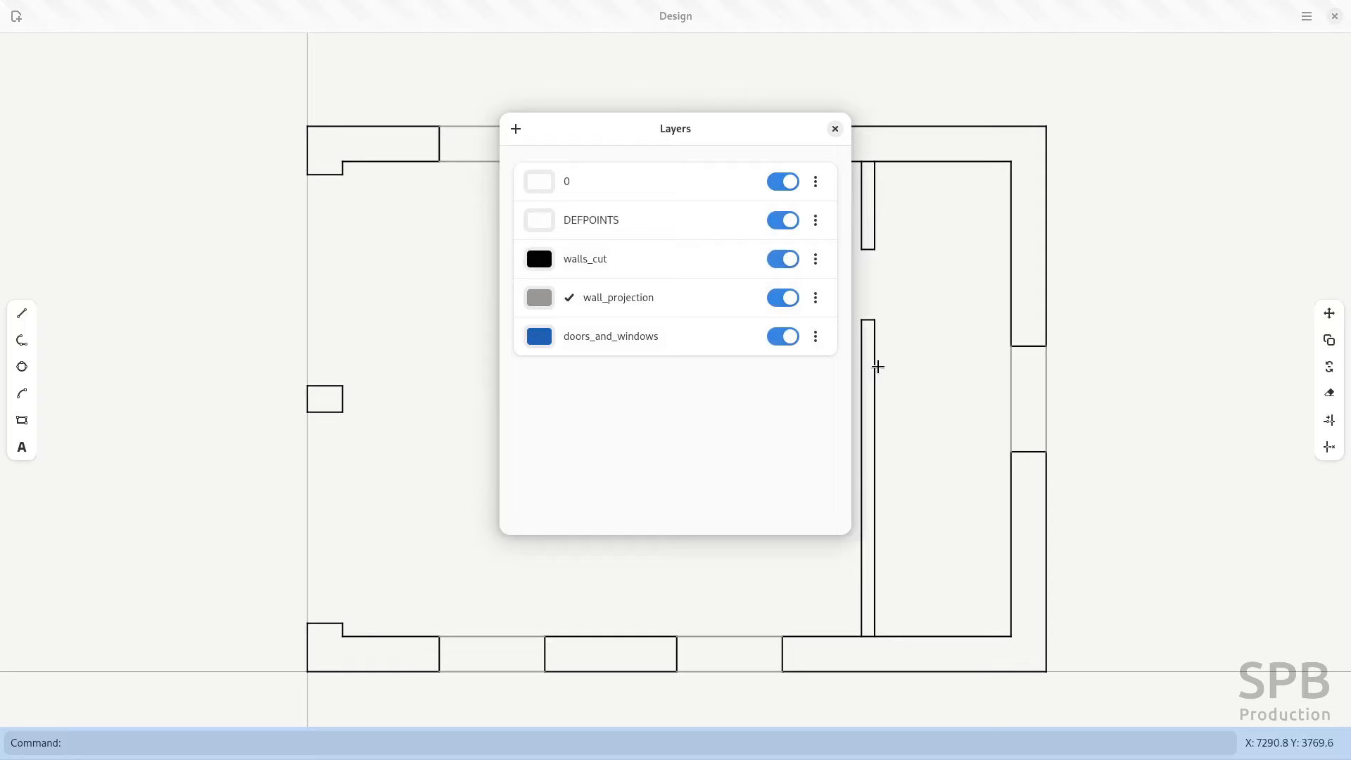
pyautogui.click(816, 336)
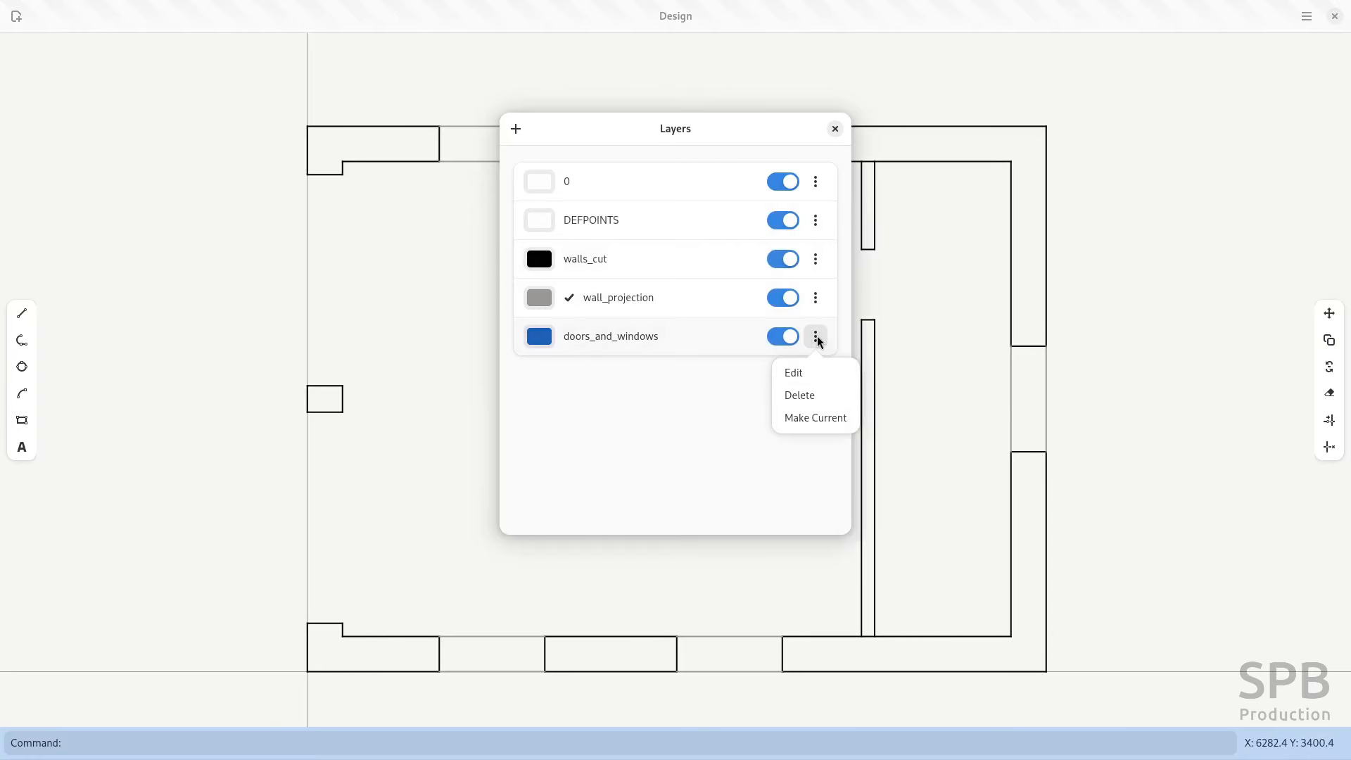
pyautogui.click(814, 418)
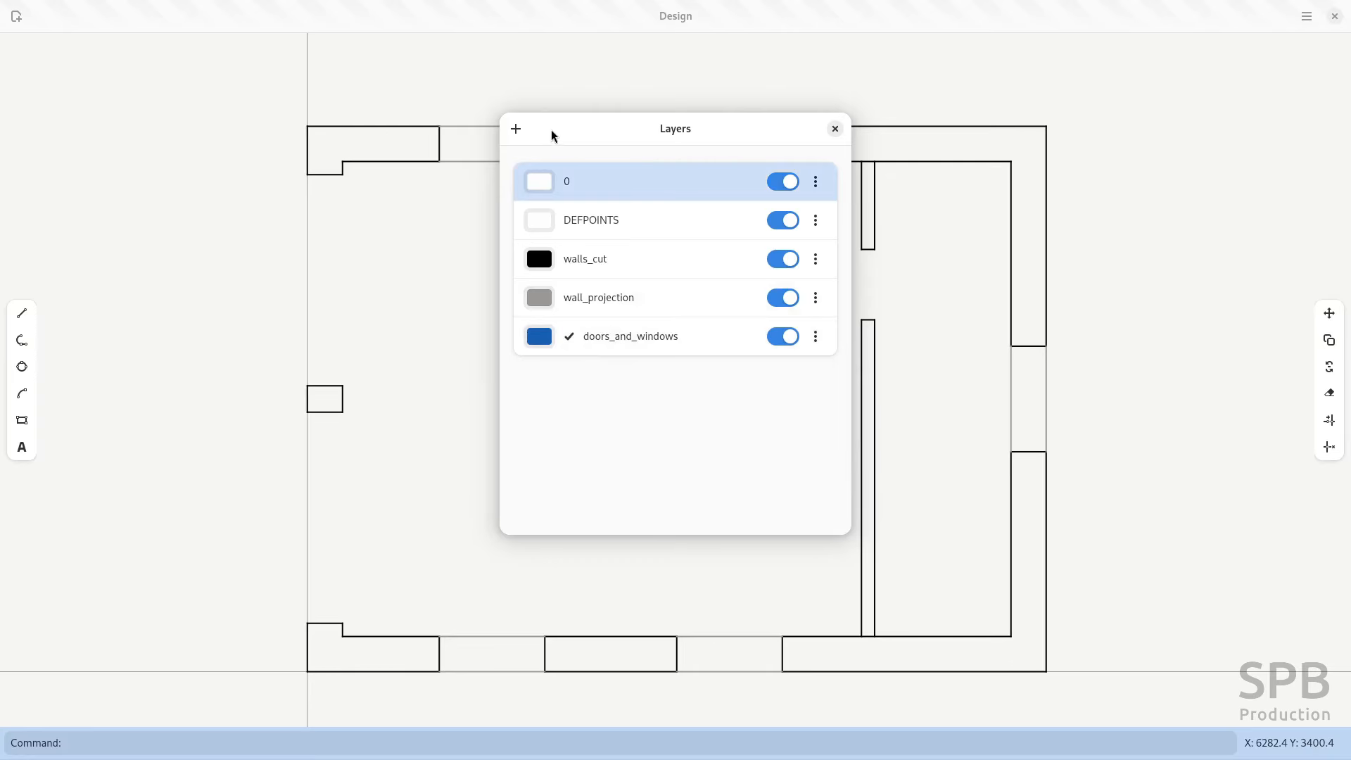
pyautogui.click(834, 129)
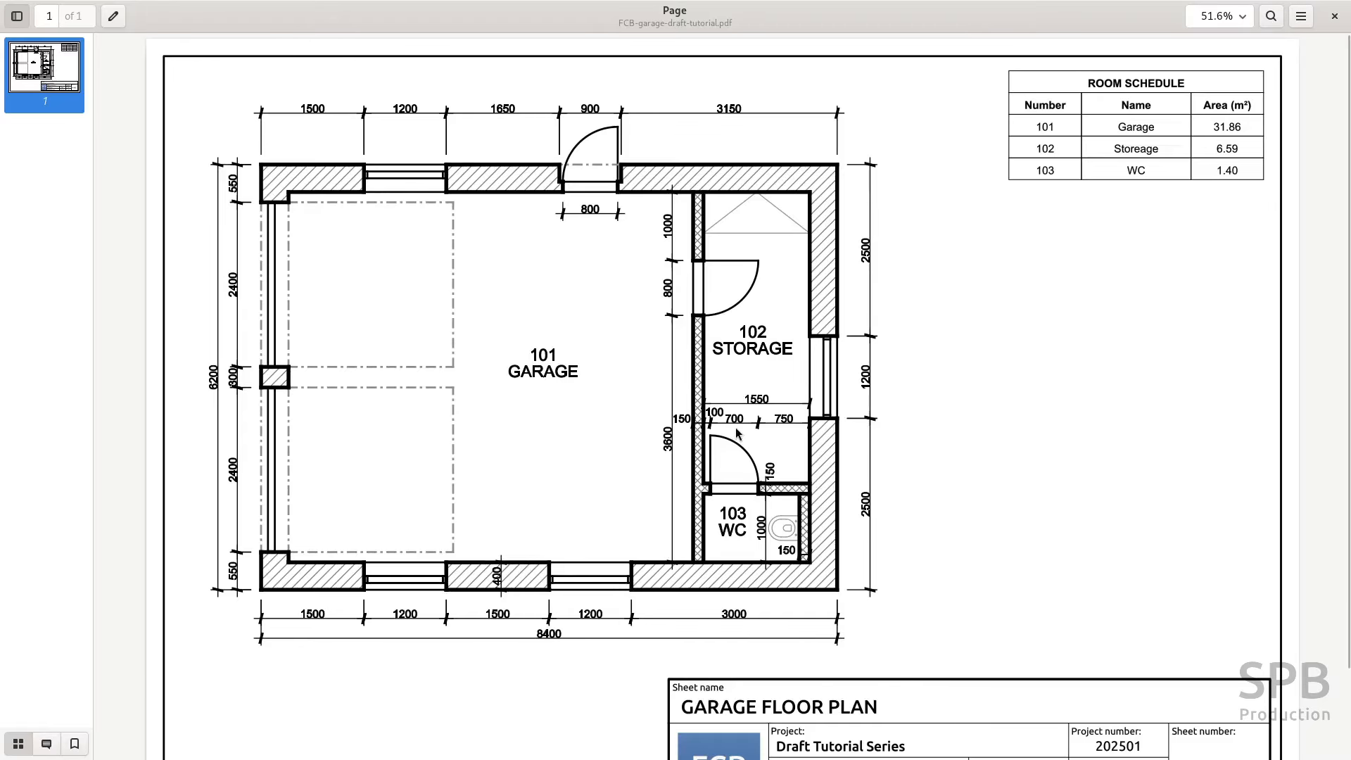
# - Draw a window line between the jamb midpoints of the lower wall's left-hand opening
pyautogui.hotkey('alt', 'Tab')
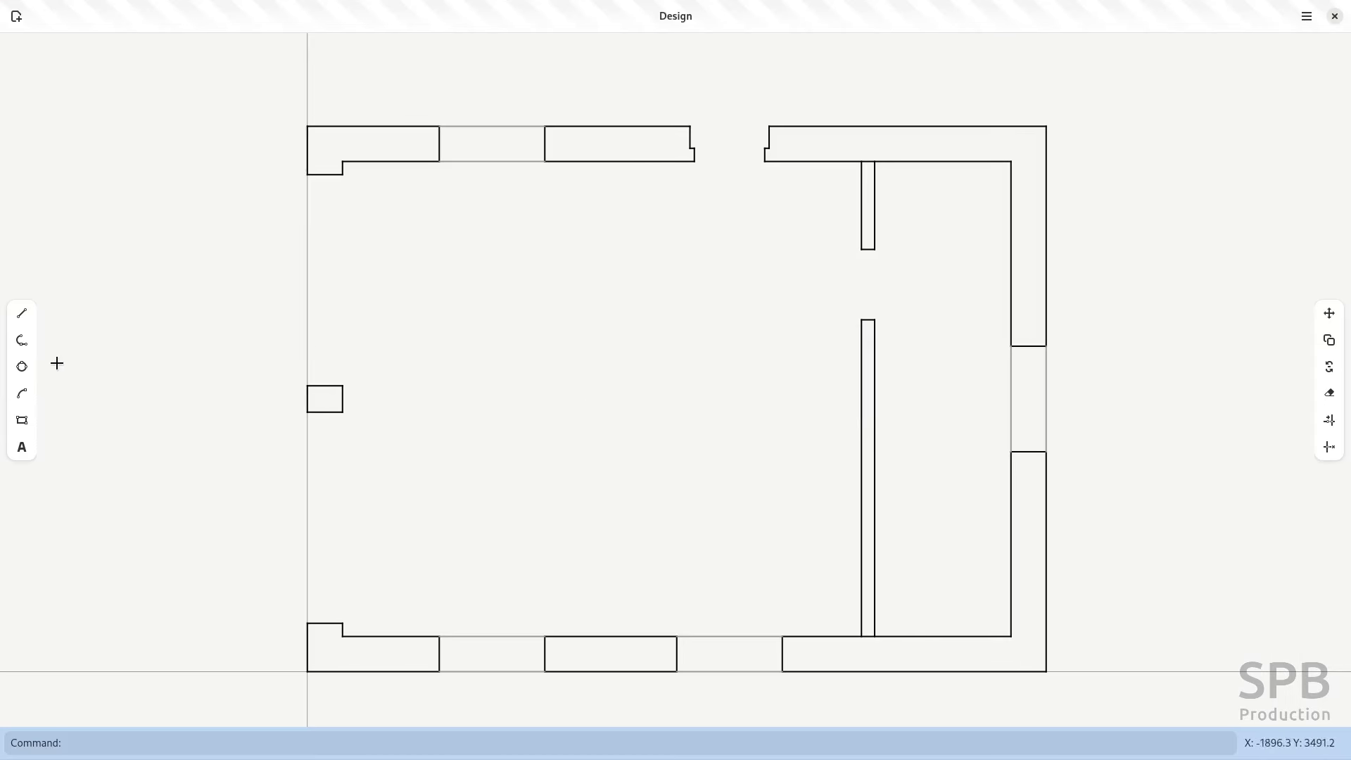
pyautogui.click(21, 314)
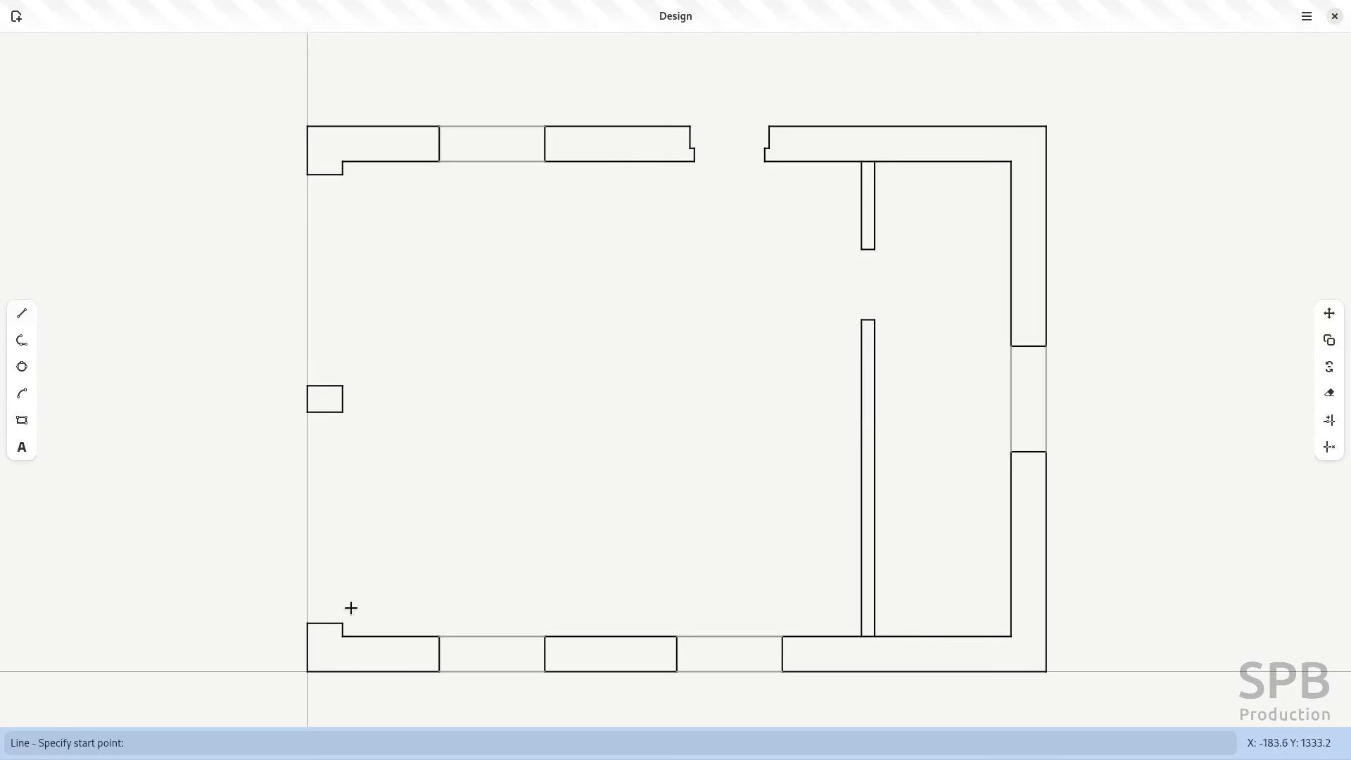
pyautogui.click(435, 649)
pyautogui.click(544, 653)
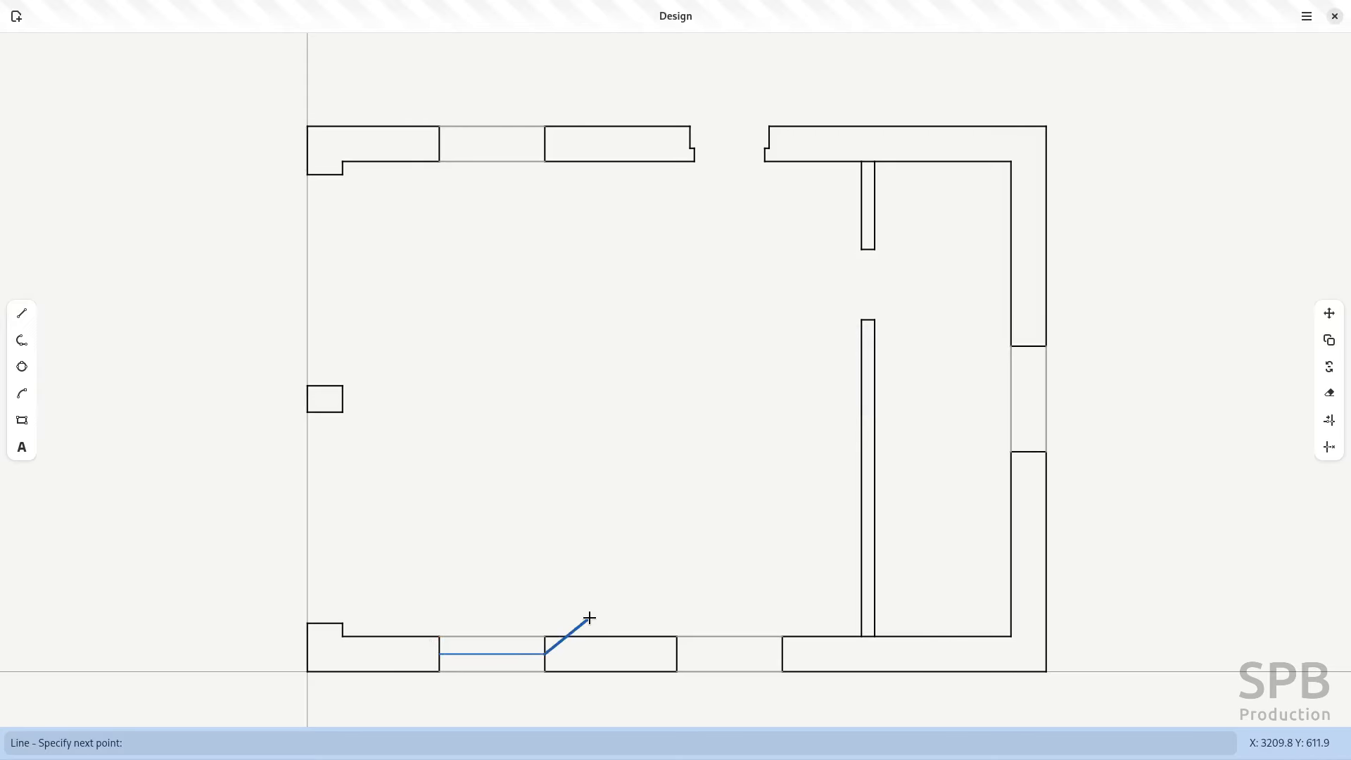
pyautogui.press('Escape')
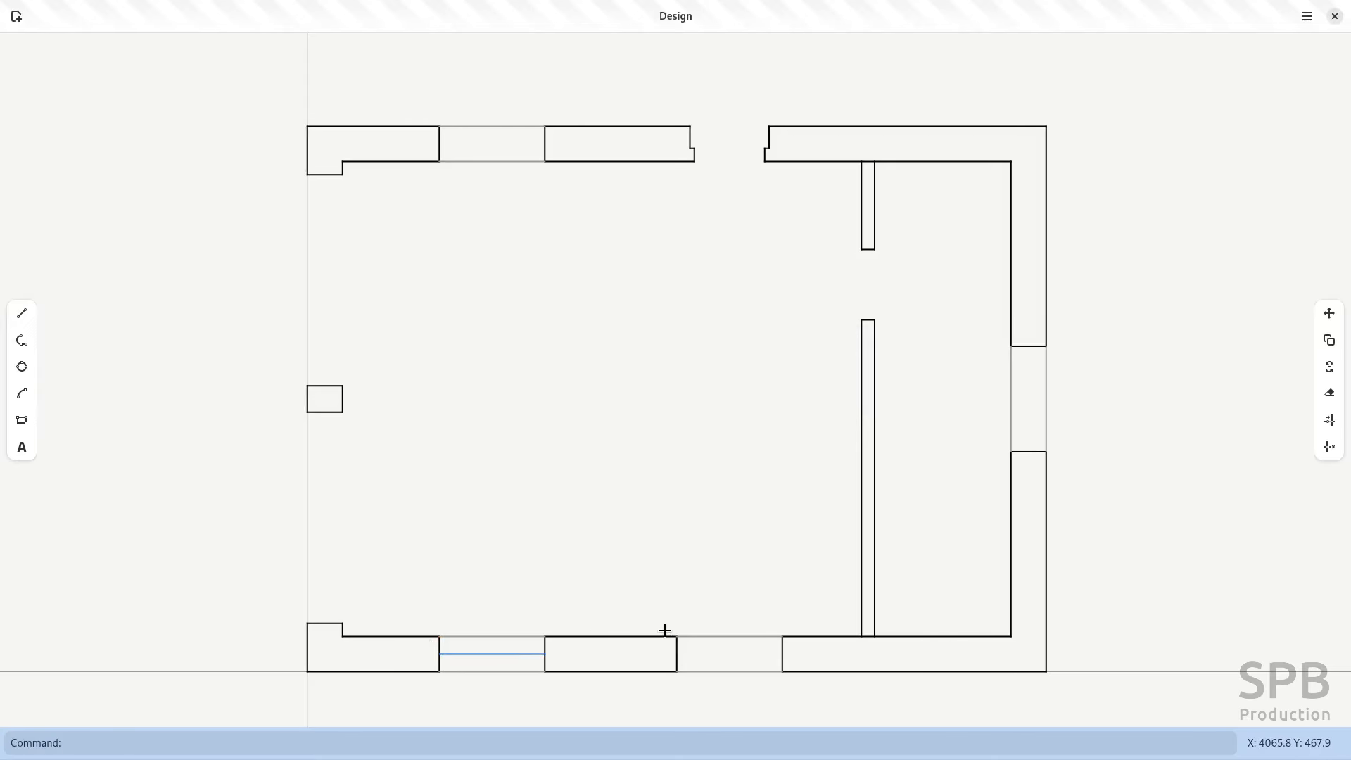
# - Draw a window line between the jamb midpoints of the lower wall's right-hand opening and select that line
pyautogui.press('Return')
pyautogui.click(678, 651)
pyautogui.click(780, 652)
pyautogui.press('Escape')
pyautogui.click(742, 651)
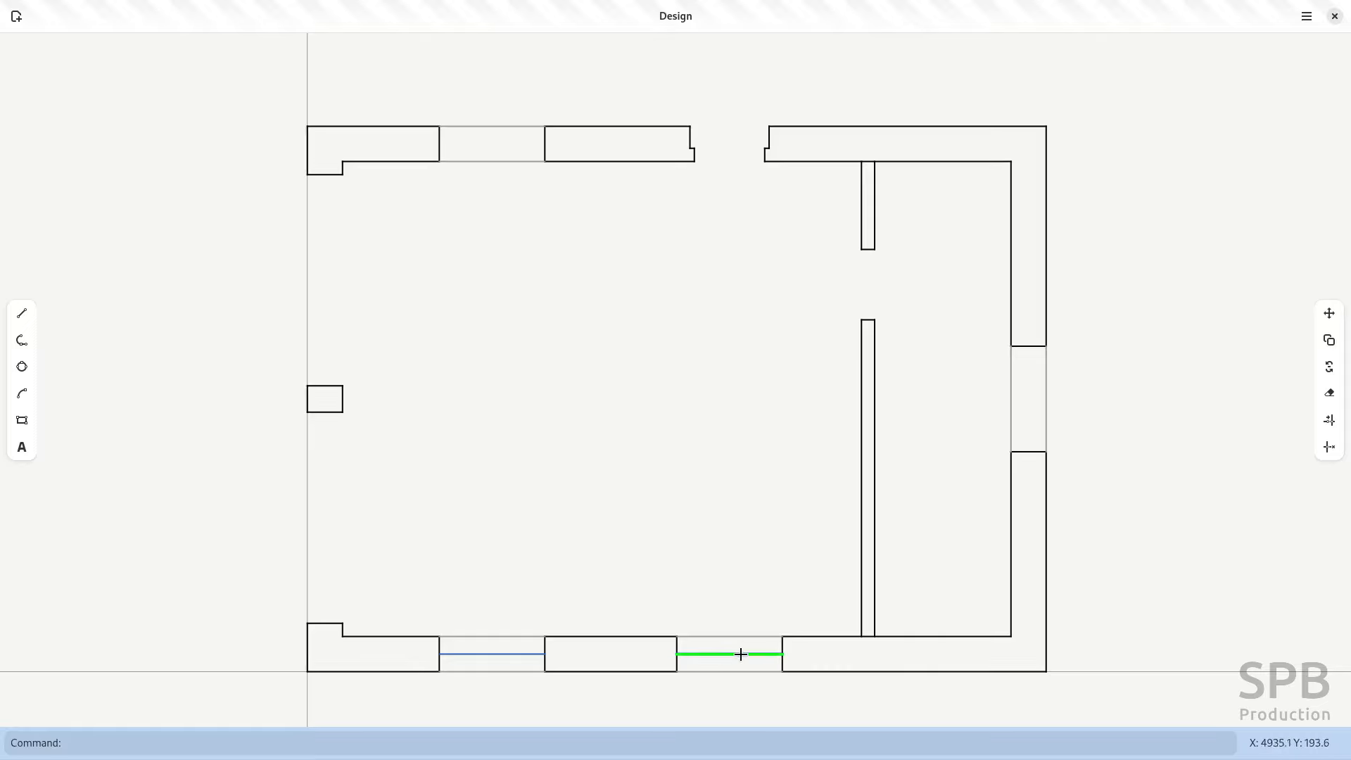
# - Copy the window lines of both lower-wall openings 100 mm down toward the outer face
pyautogui.click(496, 653)
pyautogui.click(1329, 340)
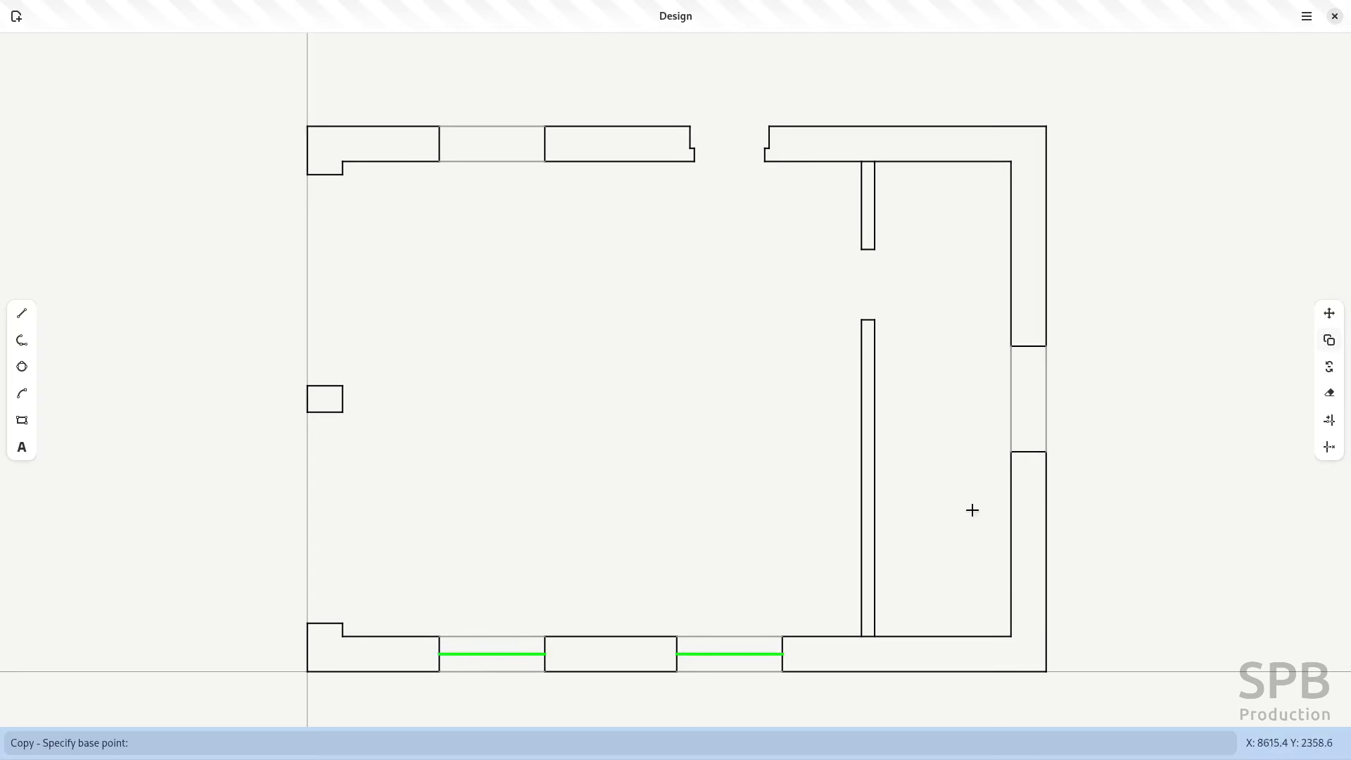
pyautogui.click(649, 460)
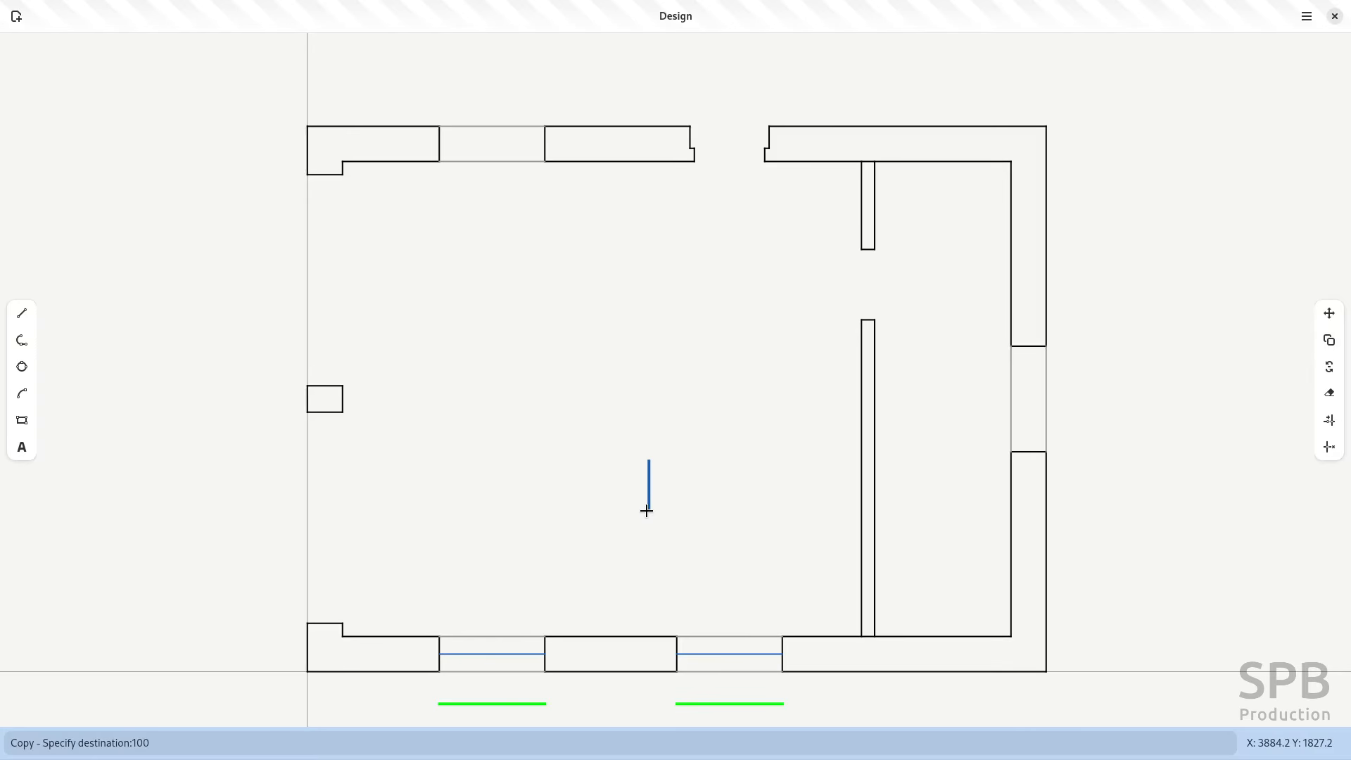
pyautogui.press('Return')
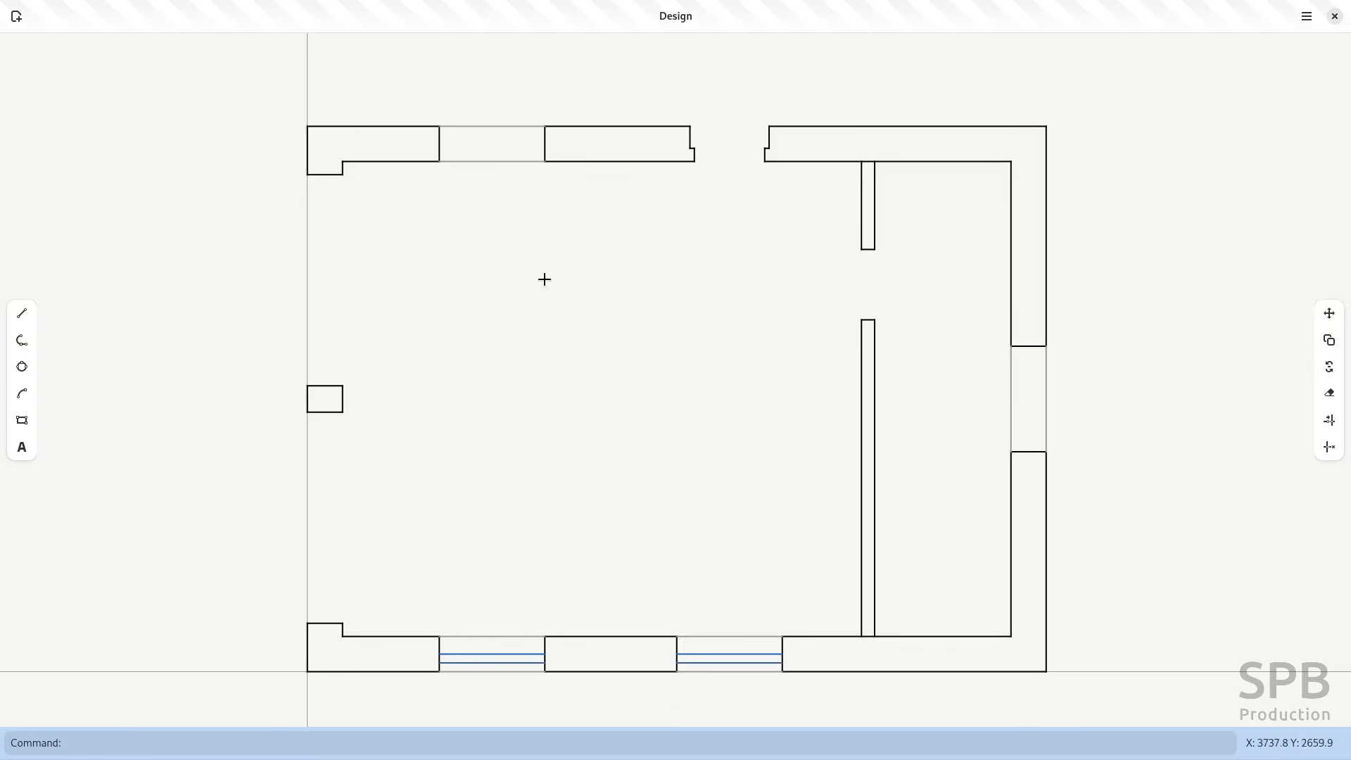
# - Draw a window line between the jamb midpoints of the upper wall's left-hand window opening
pyautogui.click(21, 313)
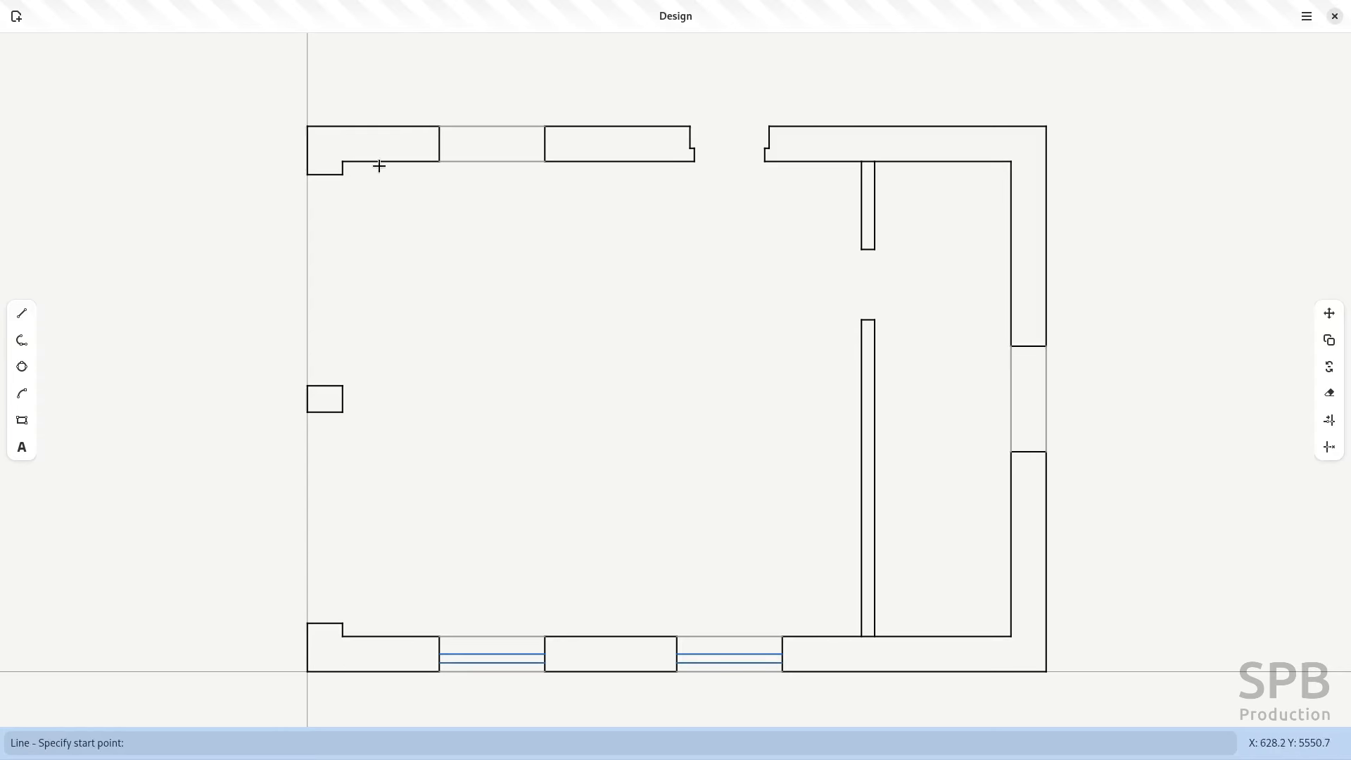
pyautogui.click(439, 143)
pyautogui.click(539, 144)
pyautogui.press('Return')
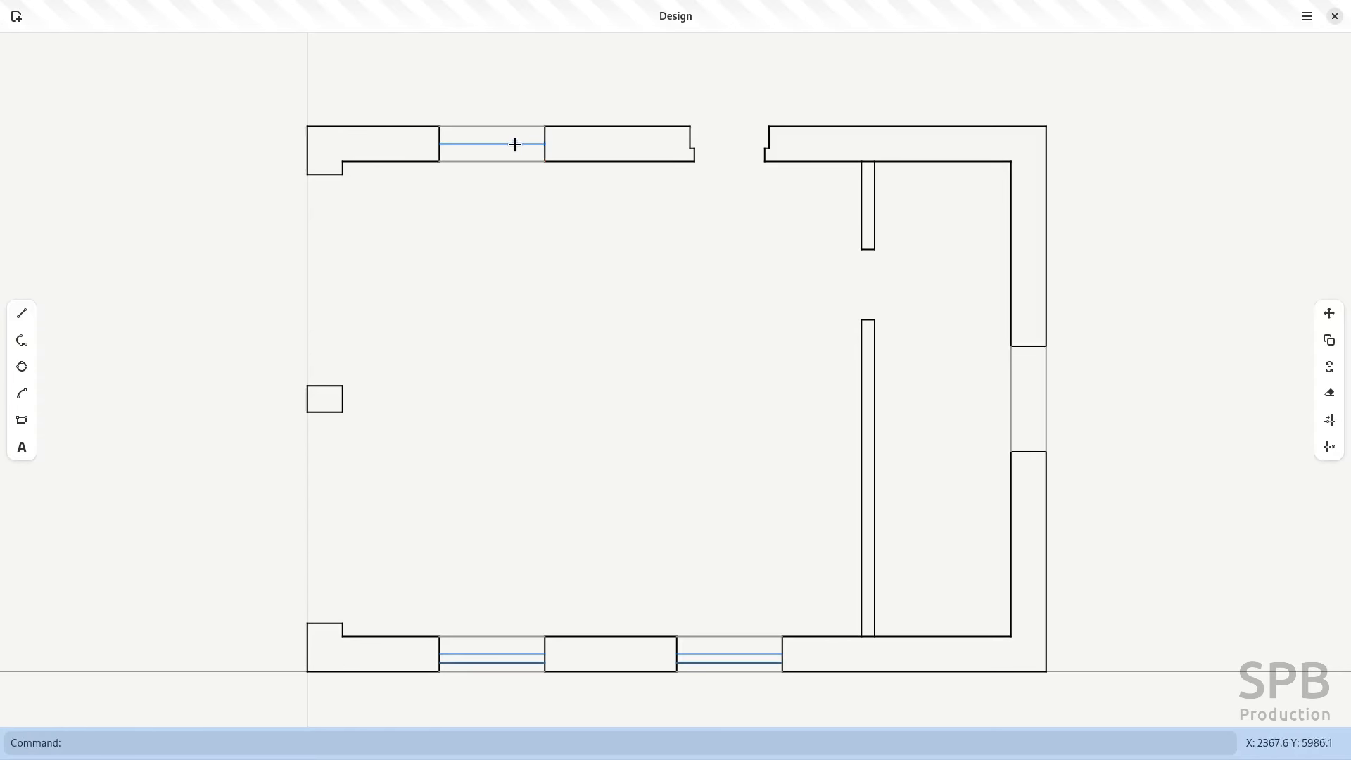
# - Copy the upper wall's window line 100 mm up toward the outer face
pyautogui.click(515, 145)
pyautogui.click(1328, 341)
pyautogui.click(721, 351)
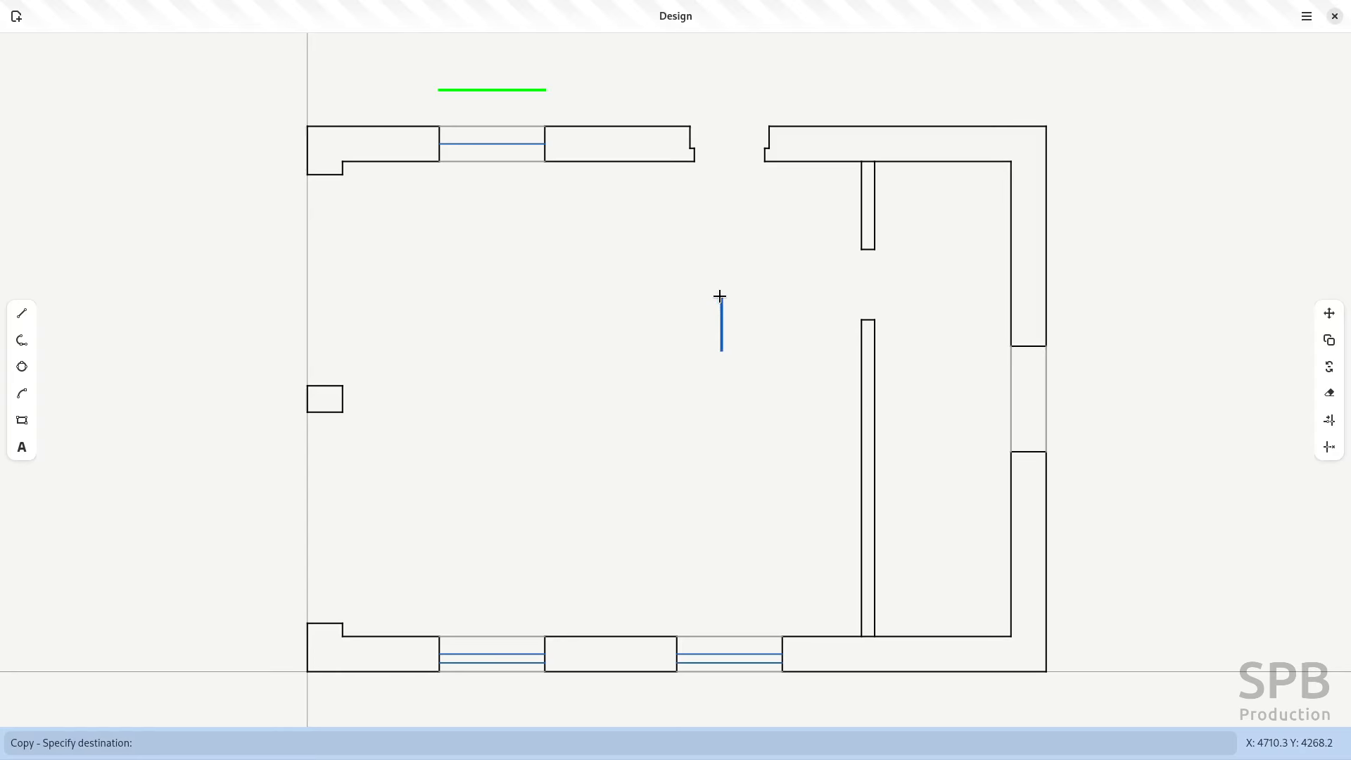
pyautogui.press('Return')
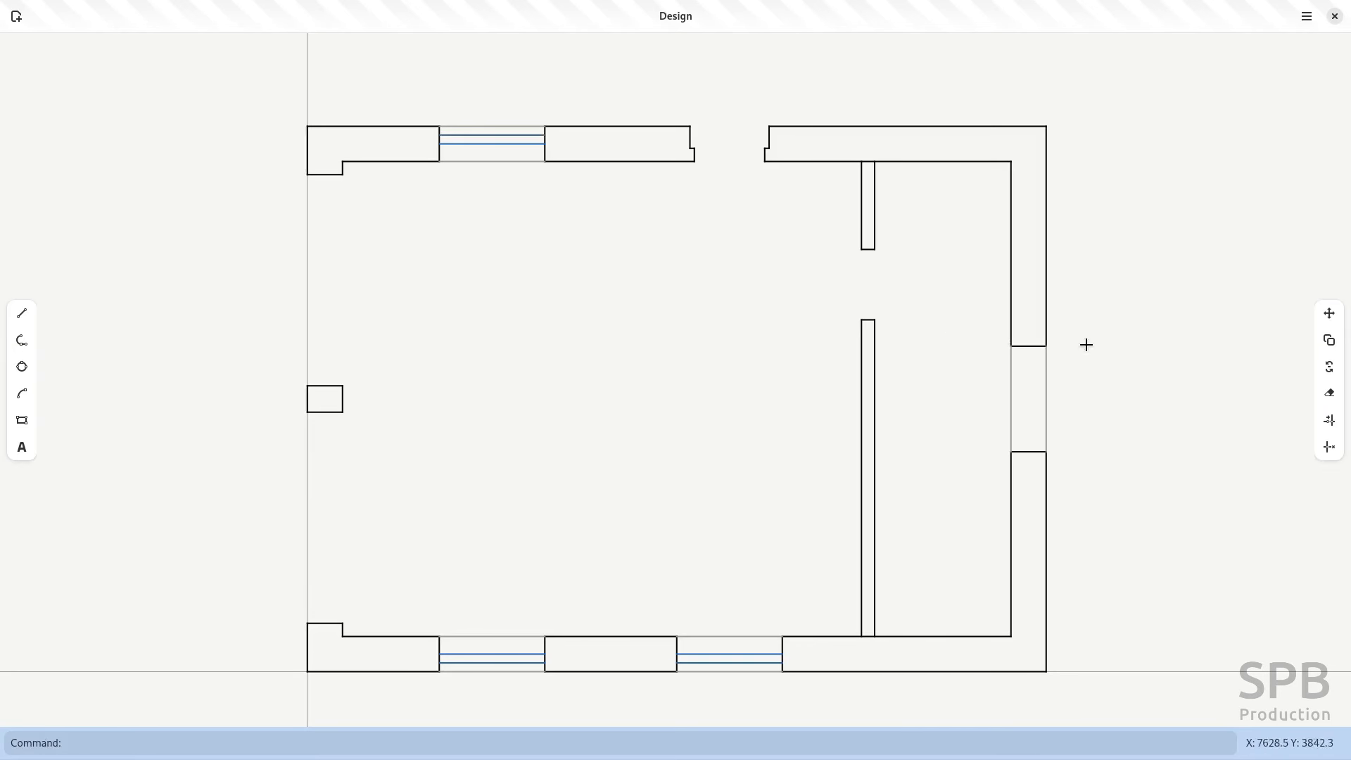
# - Draw two lines across the upper wall's door opening, along the inner face and between the rebate corners
pyautogui.click(22, 313)
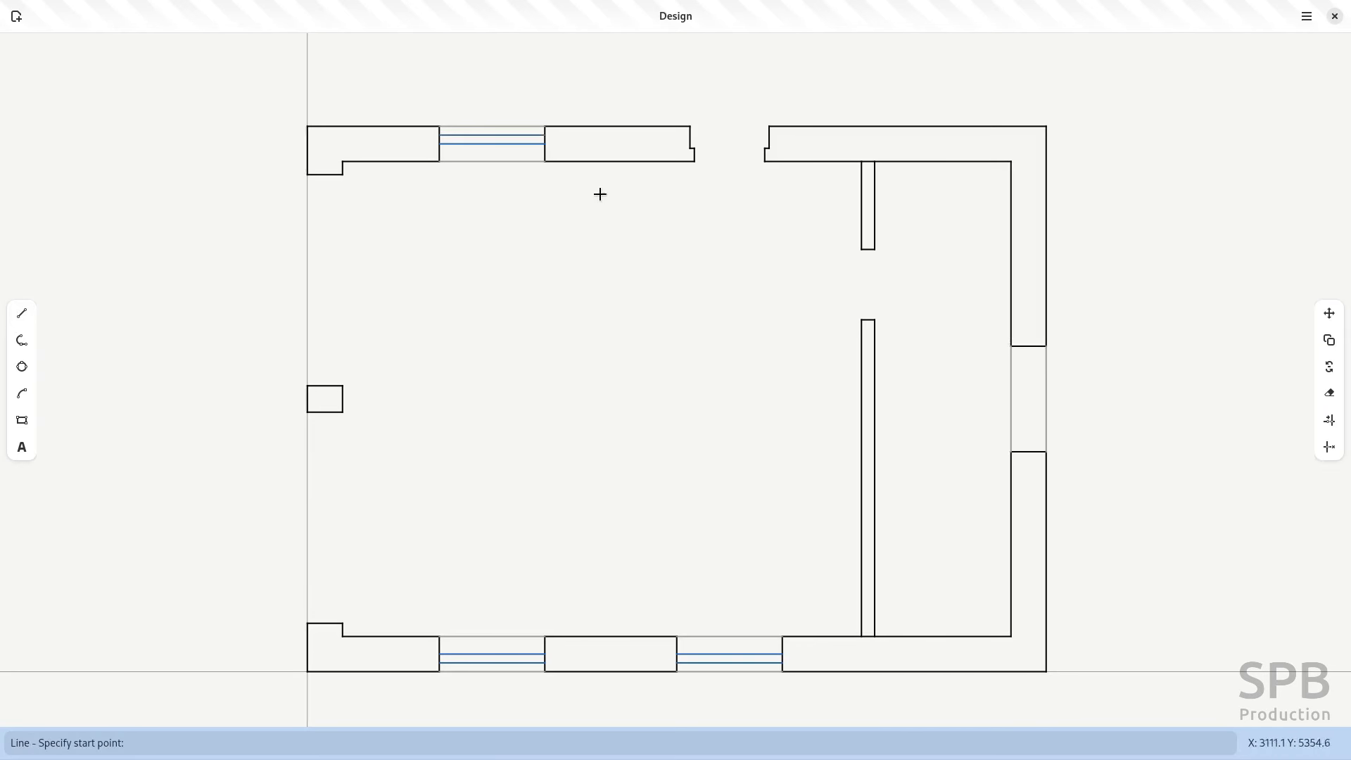
pyautogui.click(694, 161)
pyautogui.click(764, 161)
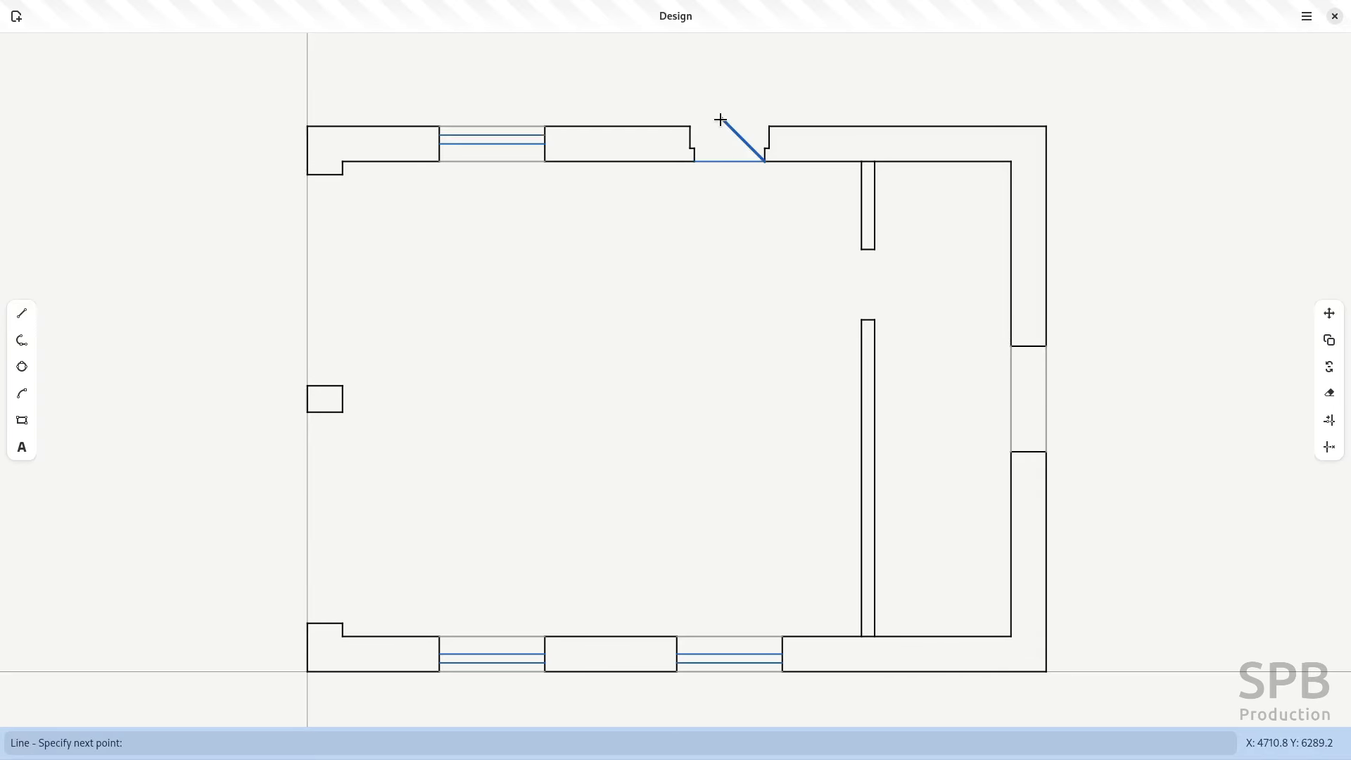
pyautogui.press('Escape')
pyautogui.click(695, 149)
pyautogui.click(764, 148)
pyautogui.press('Escape')
# - Draw lines across the partition's door opening along both faces of the partition wall
pyautogui.click(863, 319)
pyautogui.click(860, 249)
pyautogui.press('Escape')
pyautogui.click(876, 250)
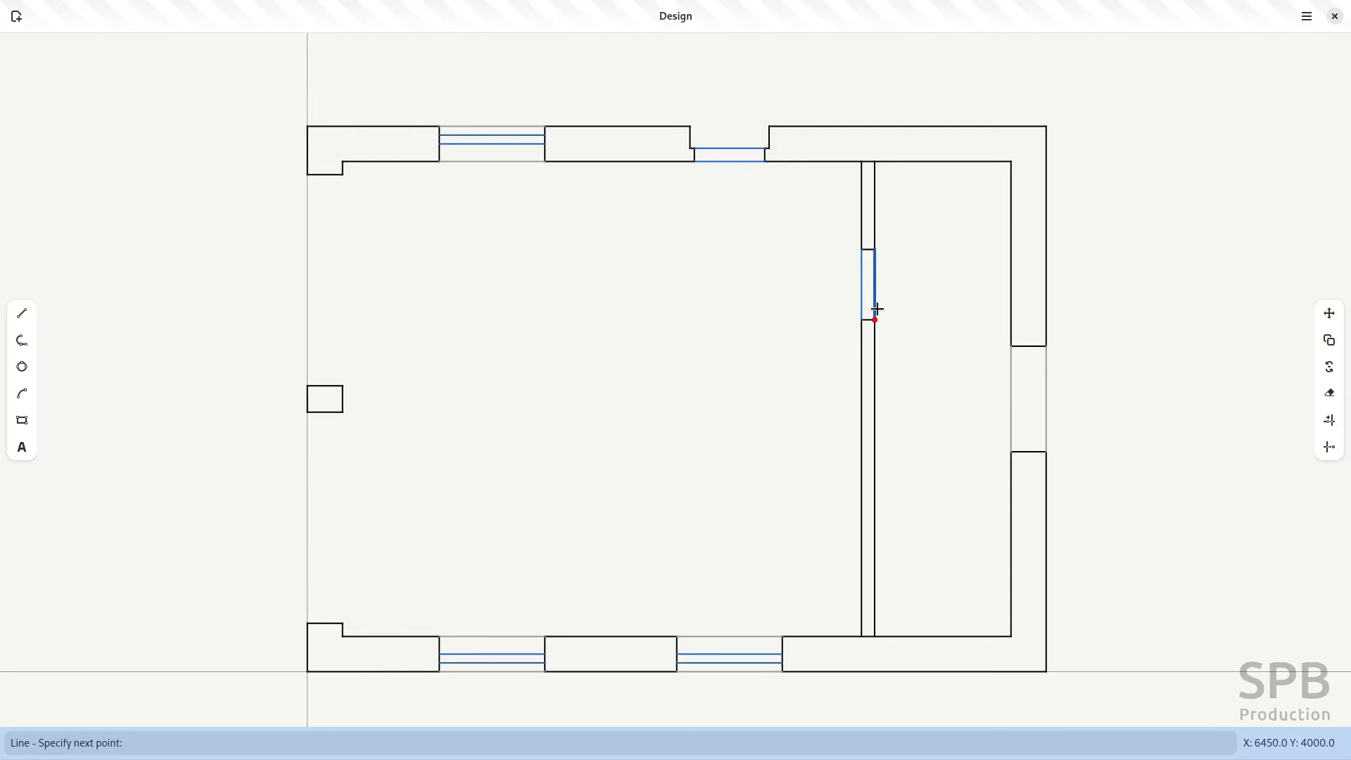
pyautogui.click(875, 319)
pyautogui.press('Escape')
pyautogui.press('Escape')
# - Draw garage door lines in both left-wall openings, joining the midpoints of the corner piers and the middle pillar
pyautogui.press('space')
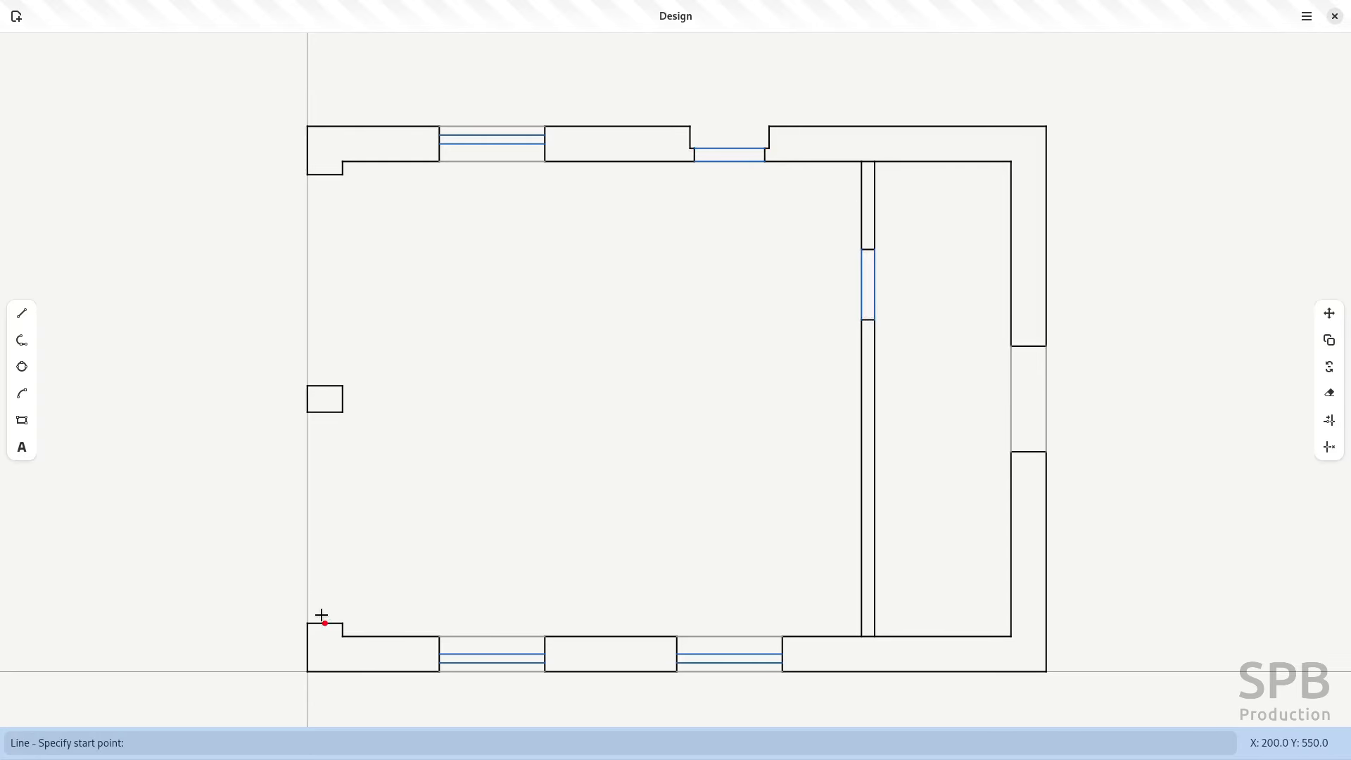
pyautogui.click(323, 617)
pyautogui.click(325, 411)
pyautogui.press('Escape')
pyautogui.press('Escape')
pyautogui.press('space')
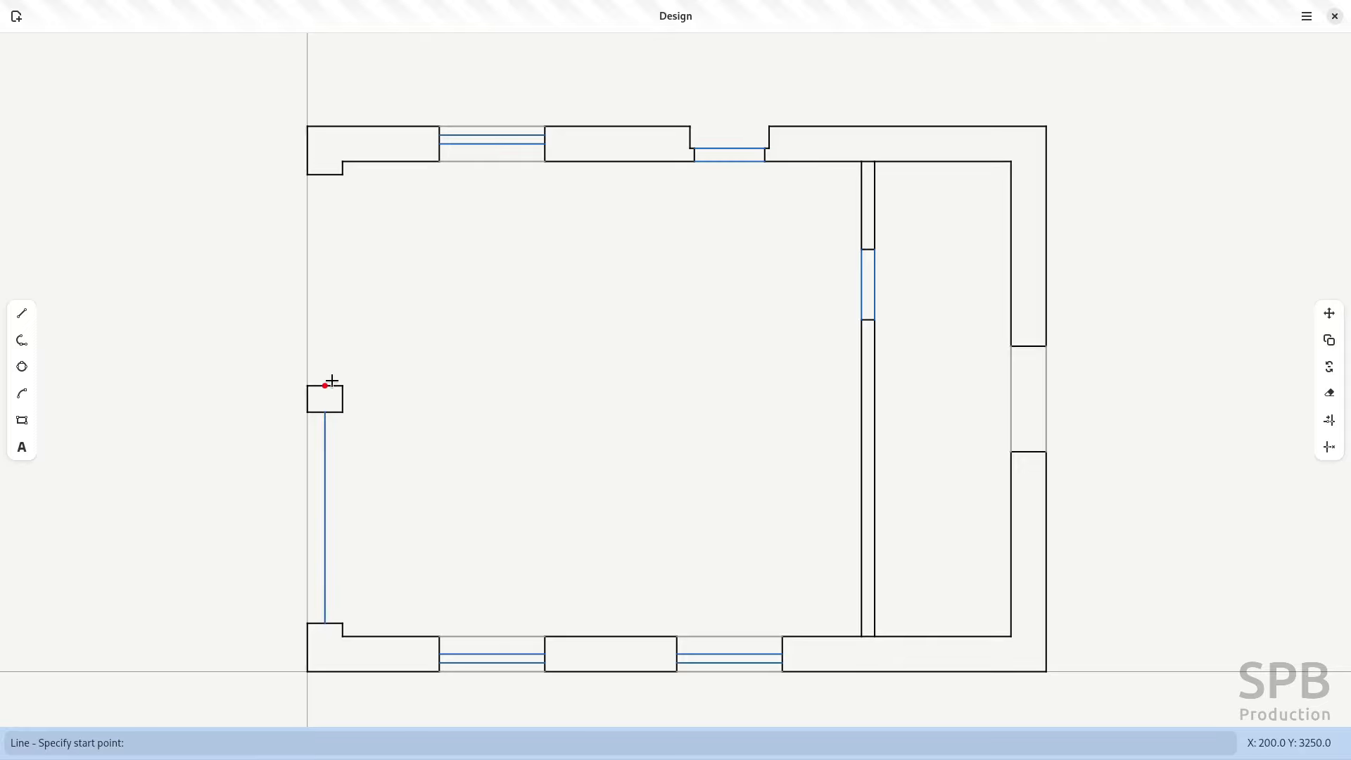
pyautogui.click(330, 382)
pyautogui.click(325, 177)
pyautogui.press('Escape')
pyautogui.press('Escape')
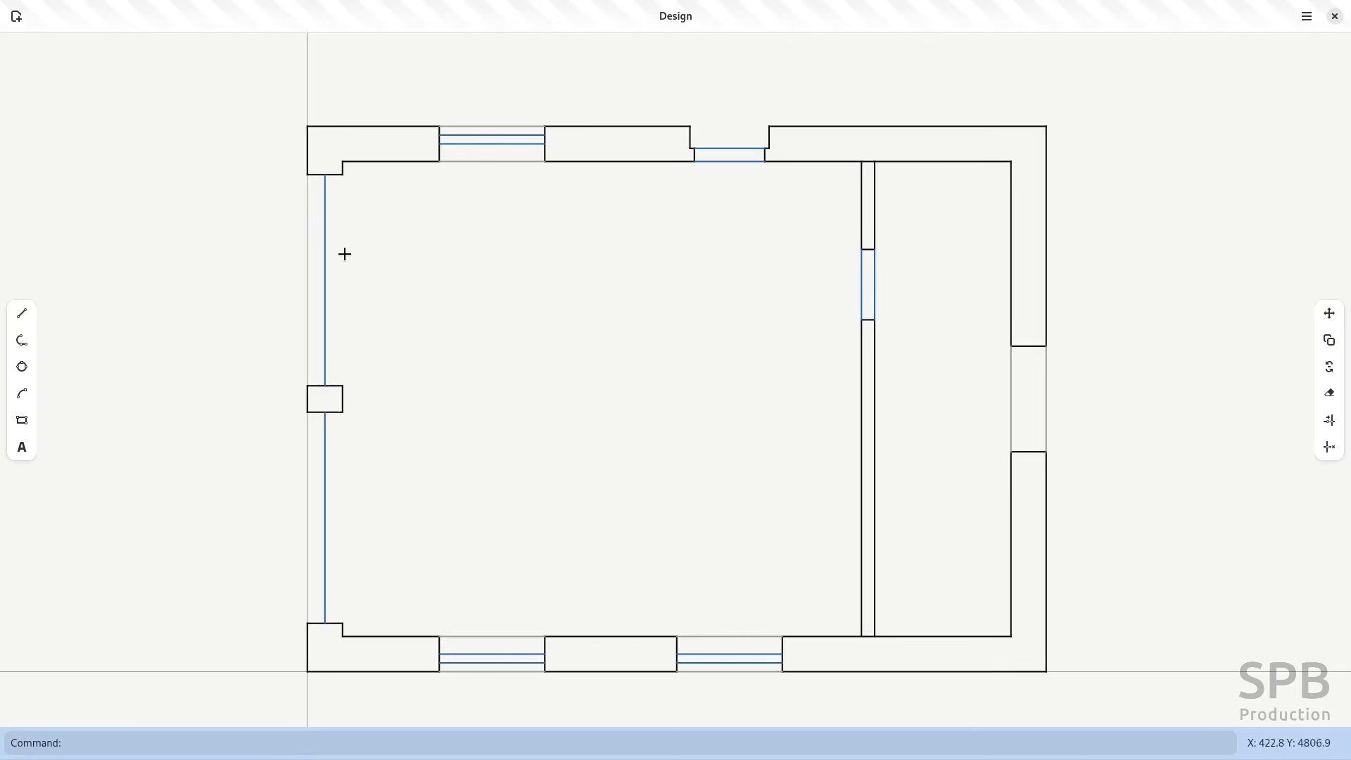
# - Copy both garage door lines 100 mm to the left, toward the outer face of the wall
pyautogui.hotkey('alt', 'Tab')
pyautogui.hotkey('alt', 'Tab')
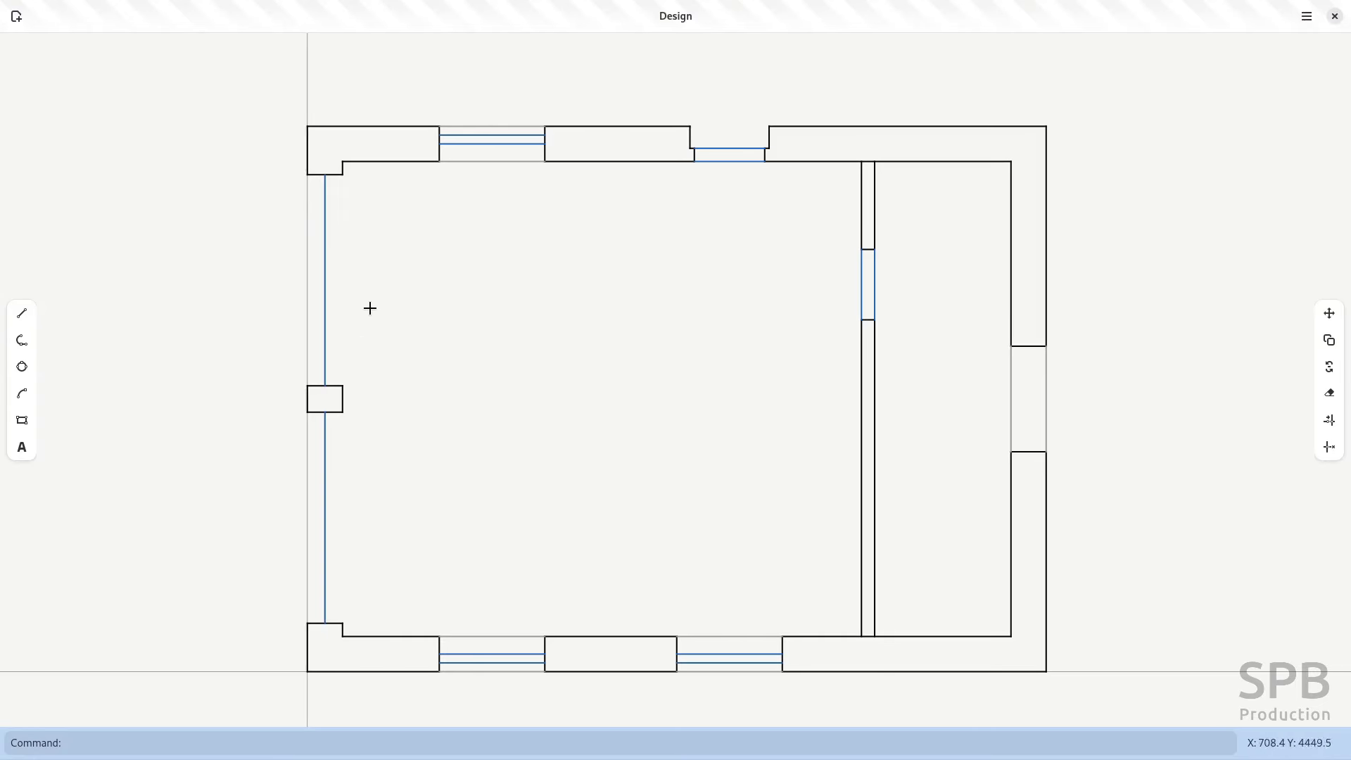
pyautogui.click(324, 301)
pyautogui.click(324, 493)
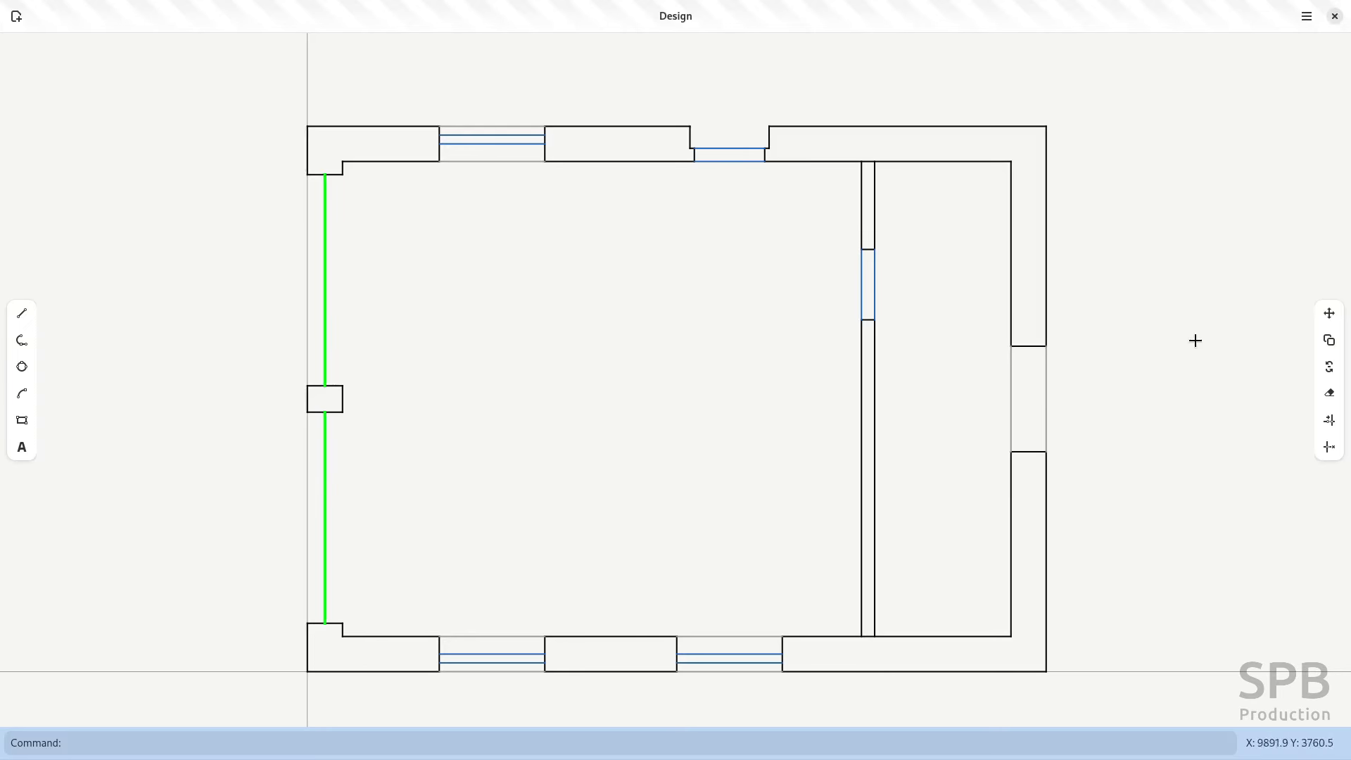
pyautogui.click(1333, 343)
pyautogui.click(765, 392)
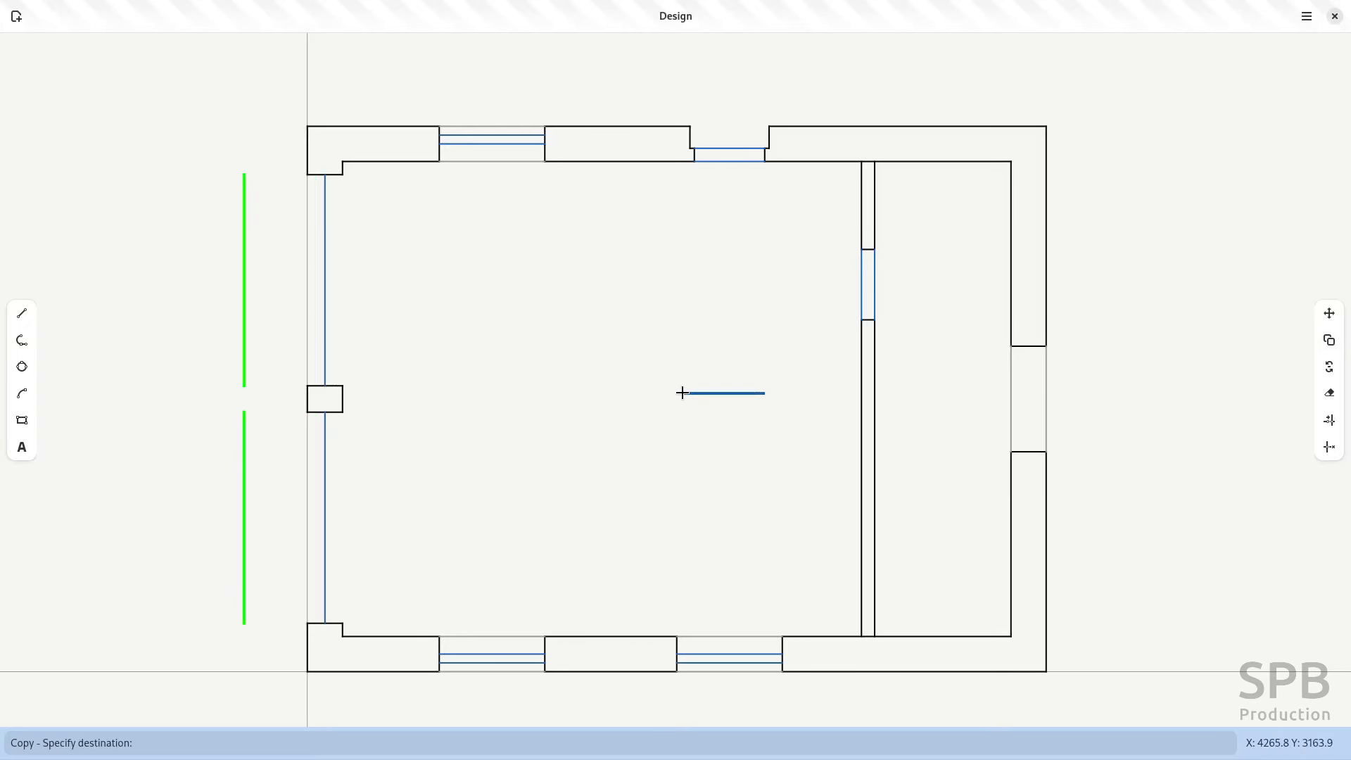
pyautogui.write('10')
pyautogui.press('Return')
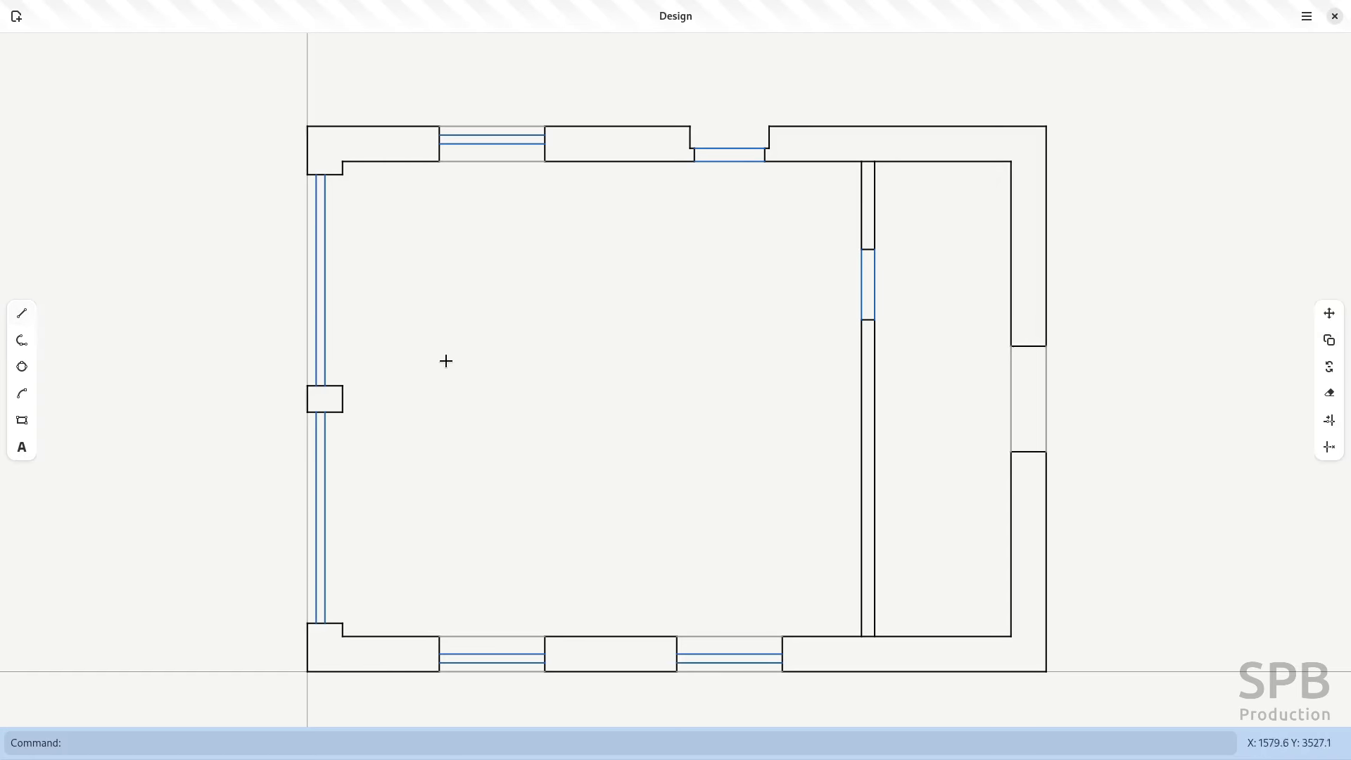
# - Check the door swings in the PDF plan and draw an 800 mm door leaf upward from the upper door opening's right-hand rebate corner
pyautogui.hotkey('alt', 'Tab')
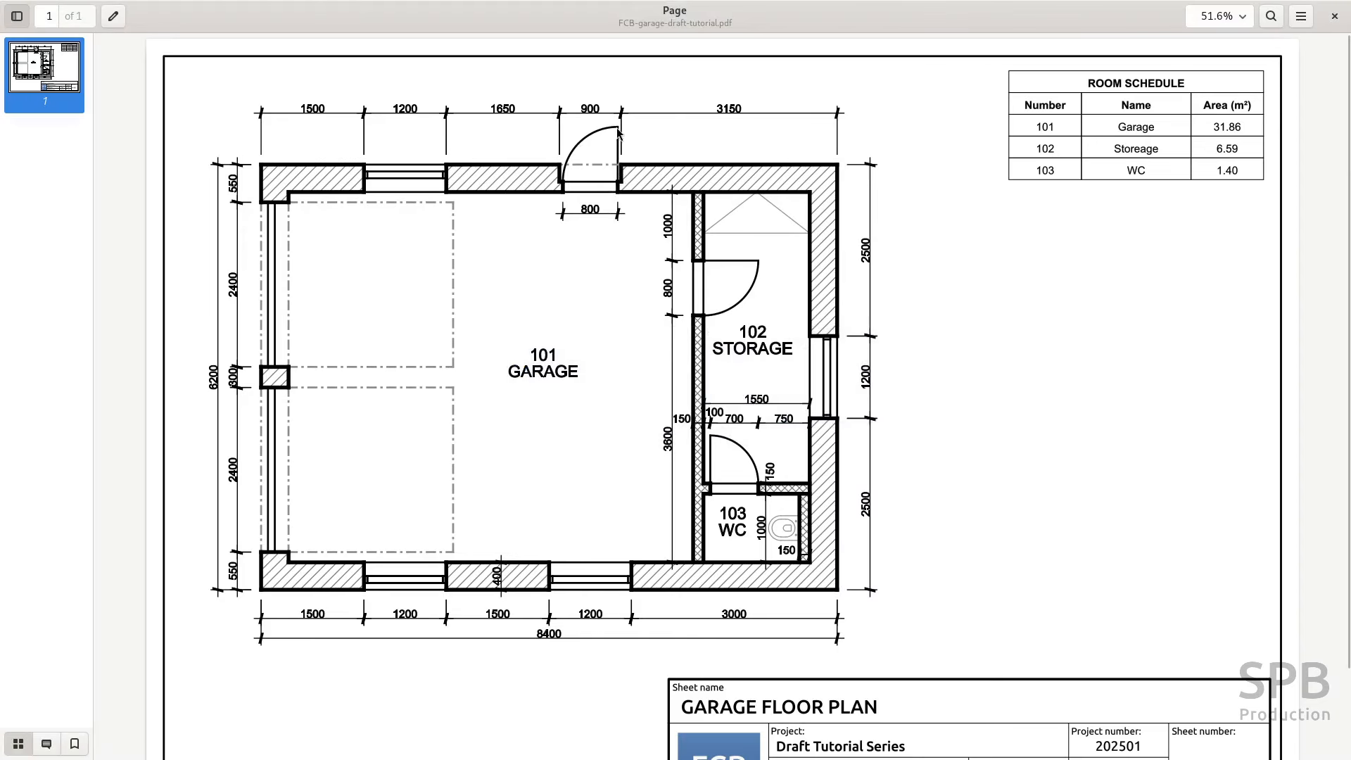
pyautogui.hotkey('alt', 'Tab')
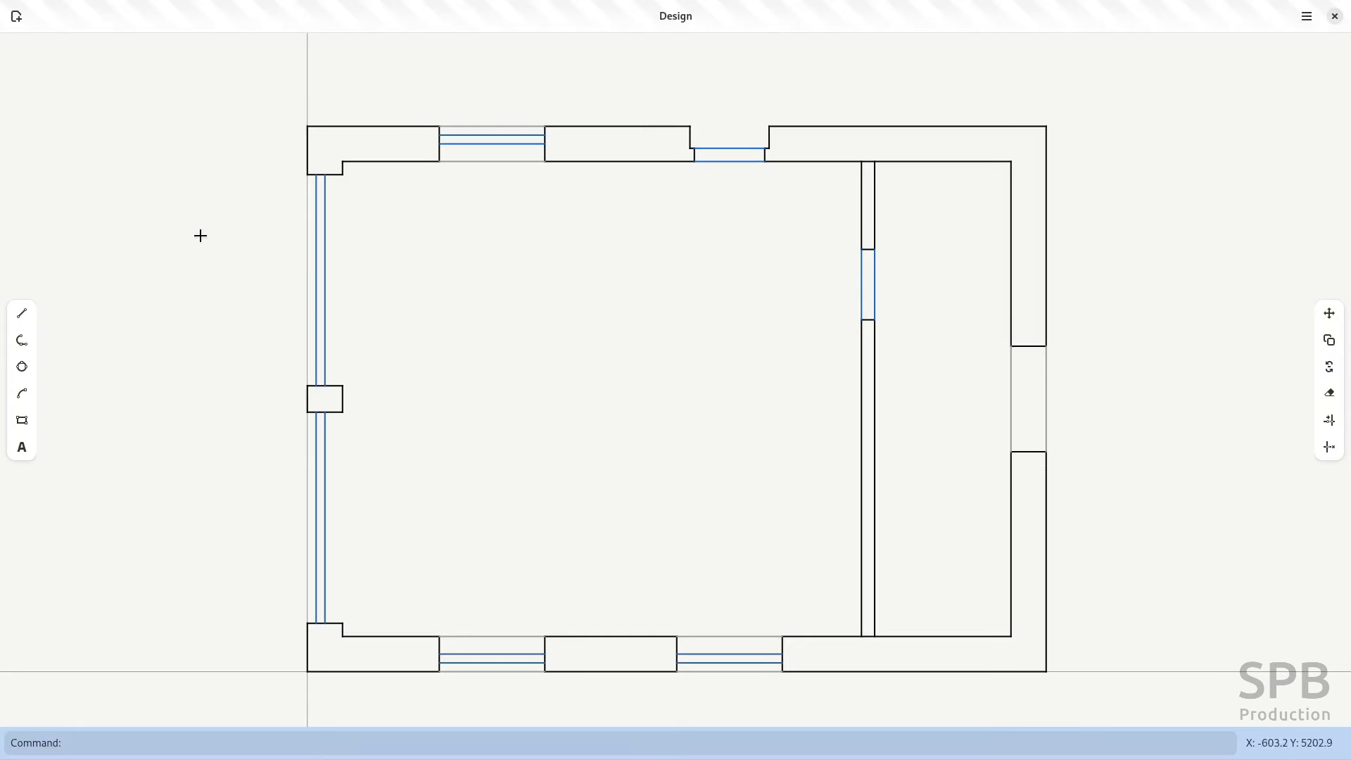
pyautogui.click(22, 313)
pyautogui.click(764, 148)
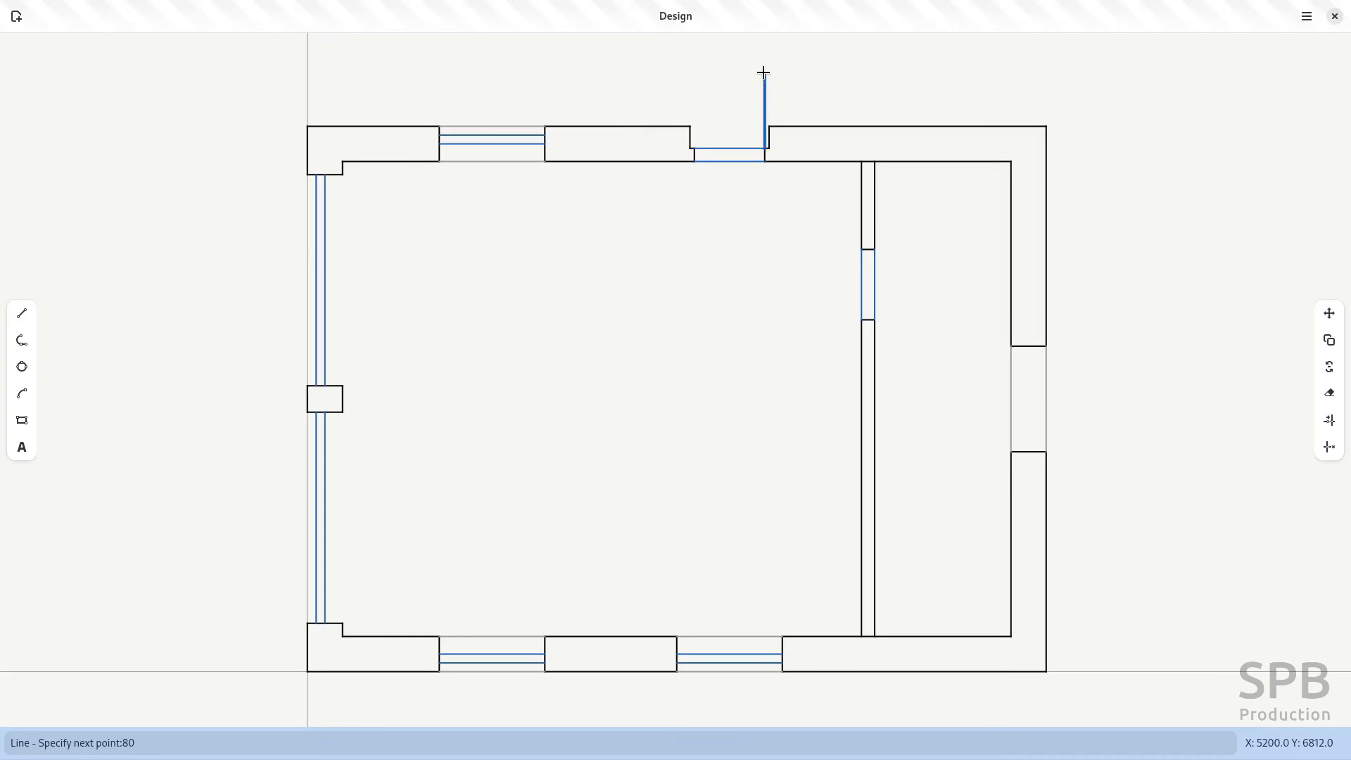
pyautogui.press('Return')
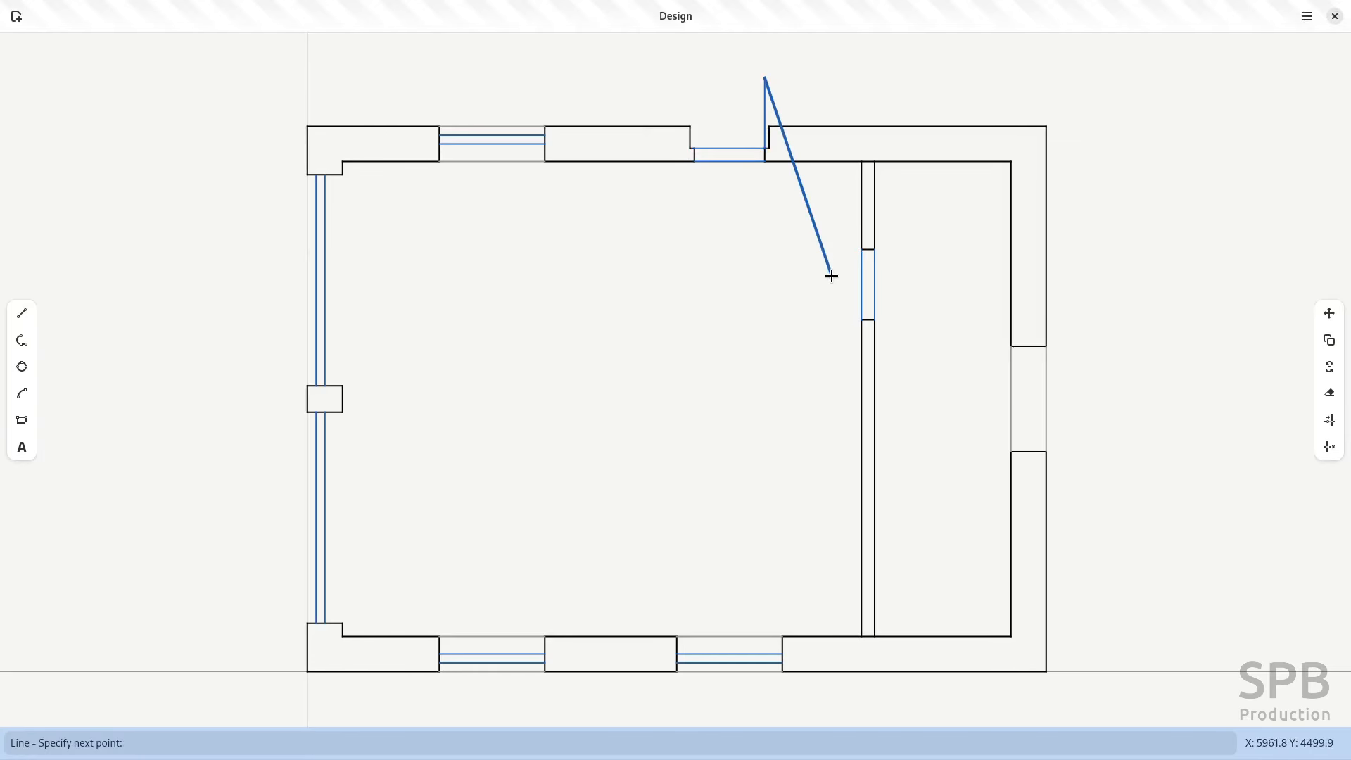
pyautogui.press('Escape')
# - Draw an 800 mm horizontal door leaf into the storage room from the upper jamb of the partition's door opening
pyautogui.click(874, 249)
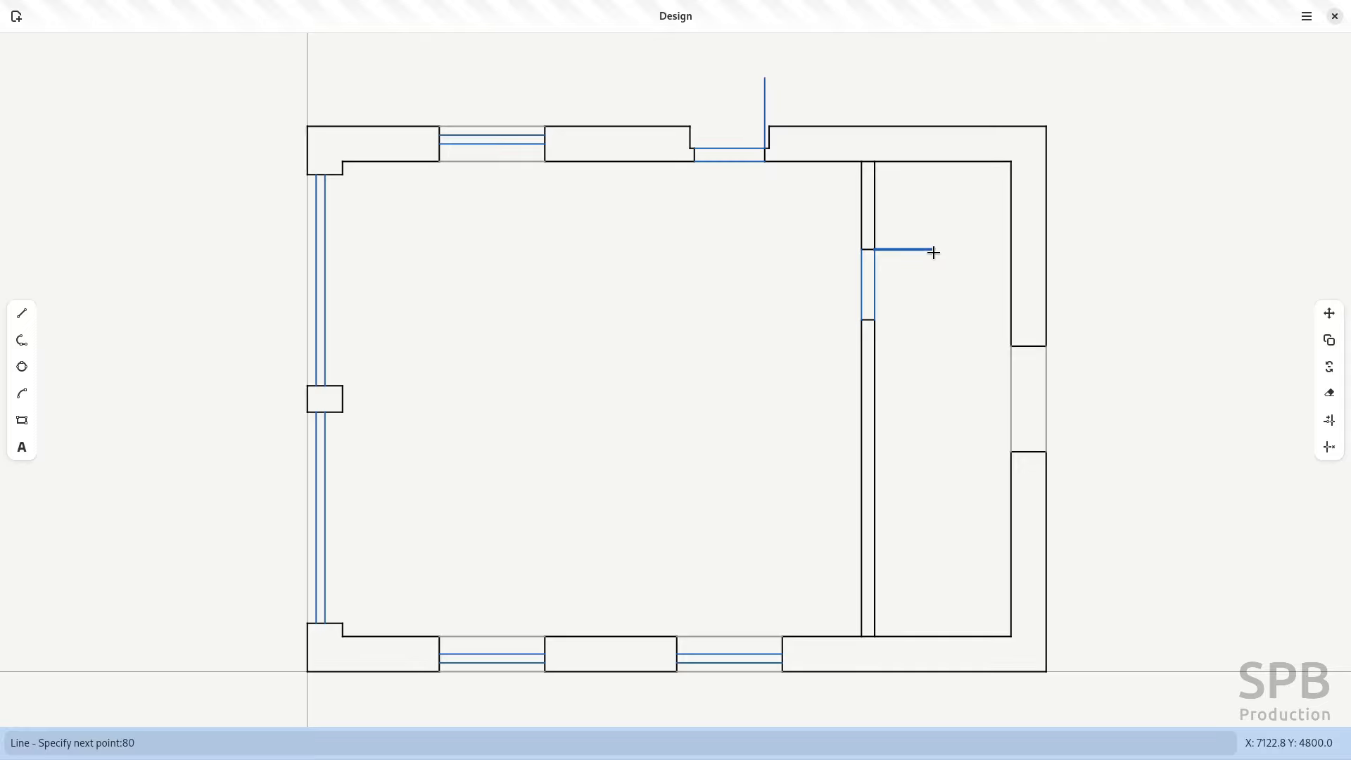
pyautogui.press('Return')
pyautogui.press('Escape')
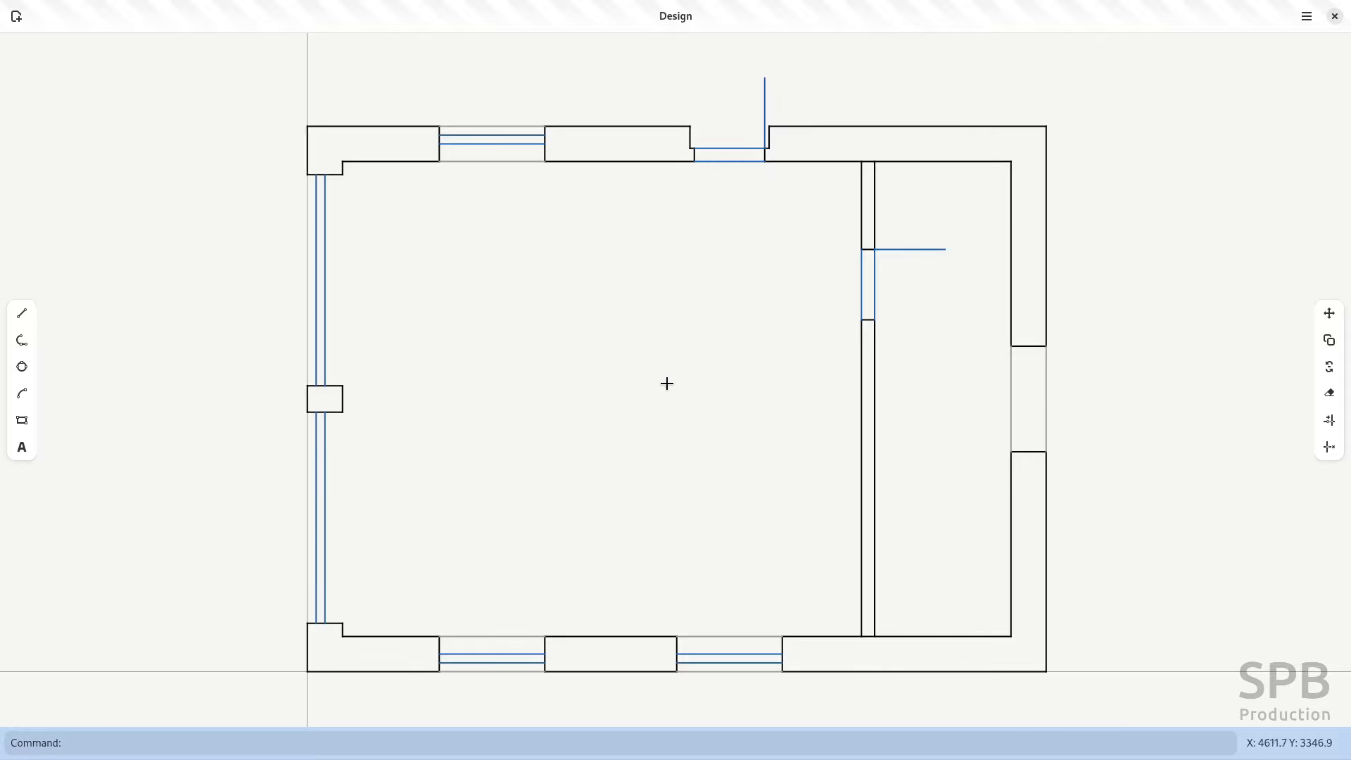
# - Draw the upper door's swing arc centred on its hinge corner, from the leaf's end to the left-hand rebate corner
pyautogui.click(28, 395)
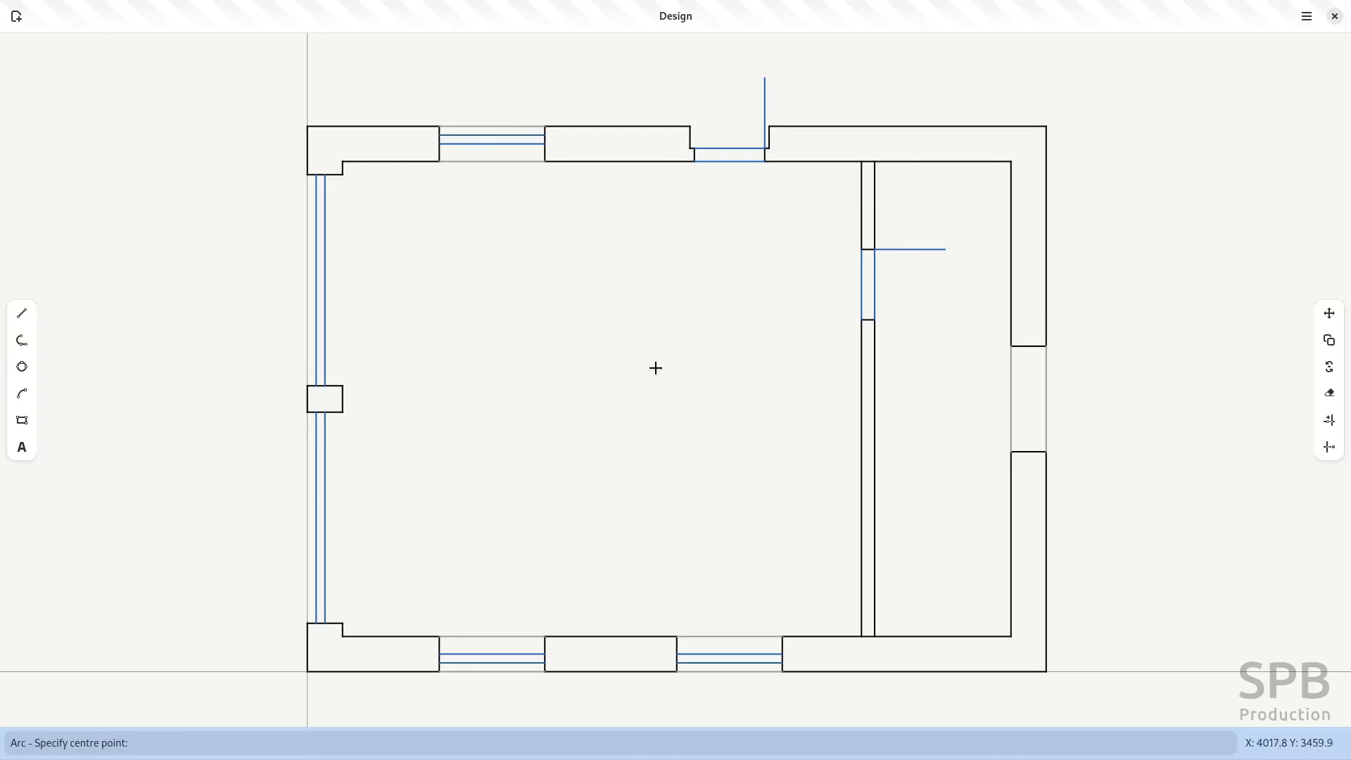
pyautogui.click(764, 149)
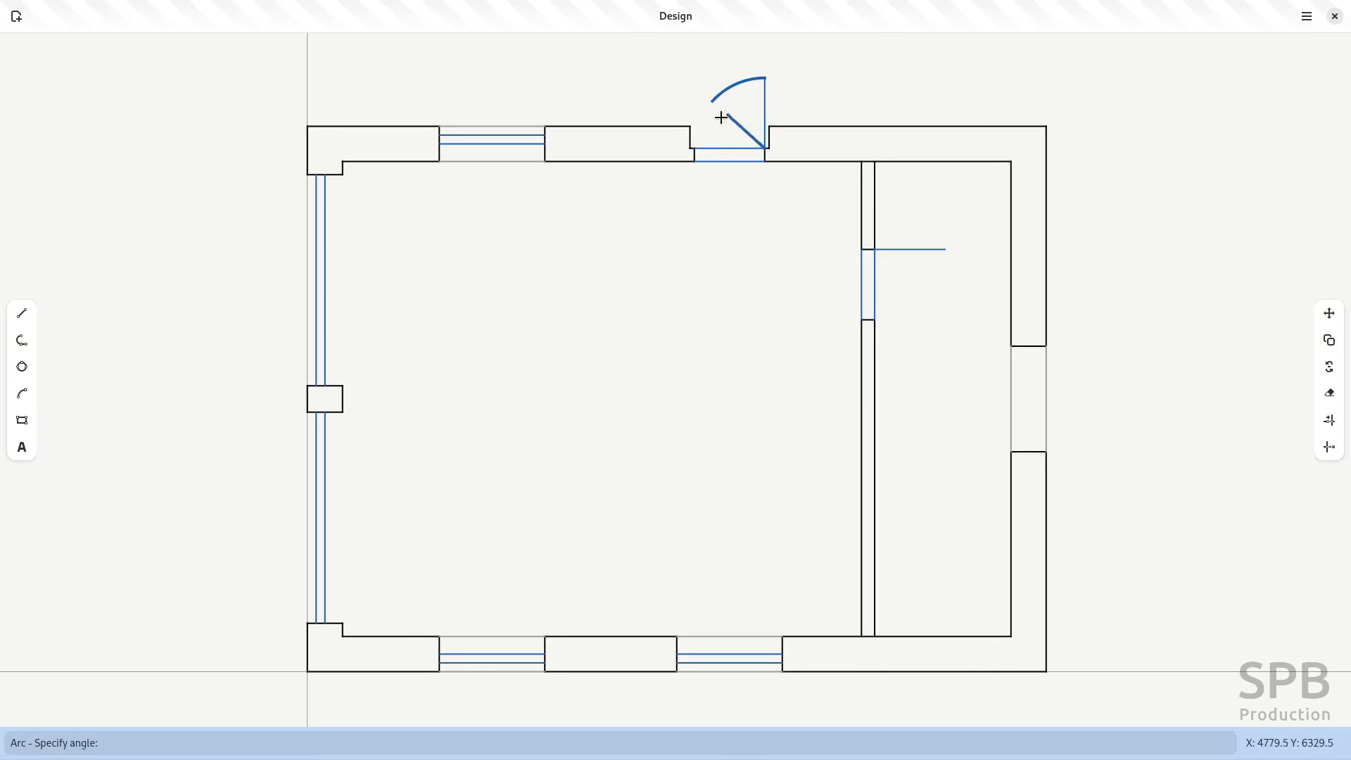
pyautogui.click(696, 149)
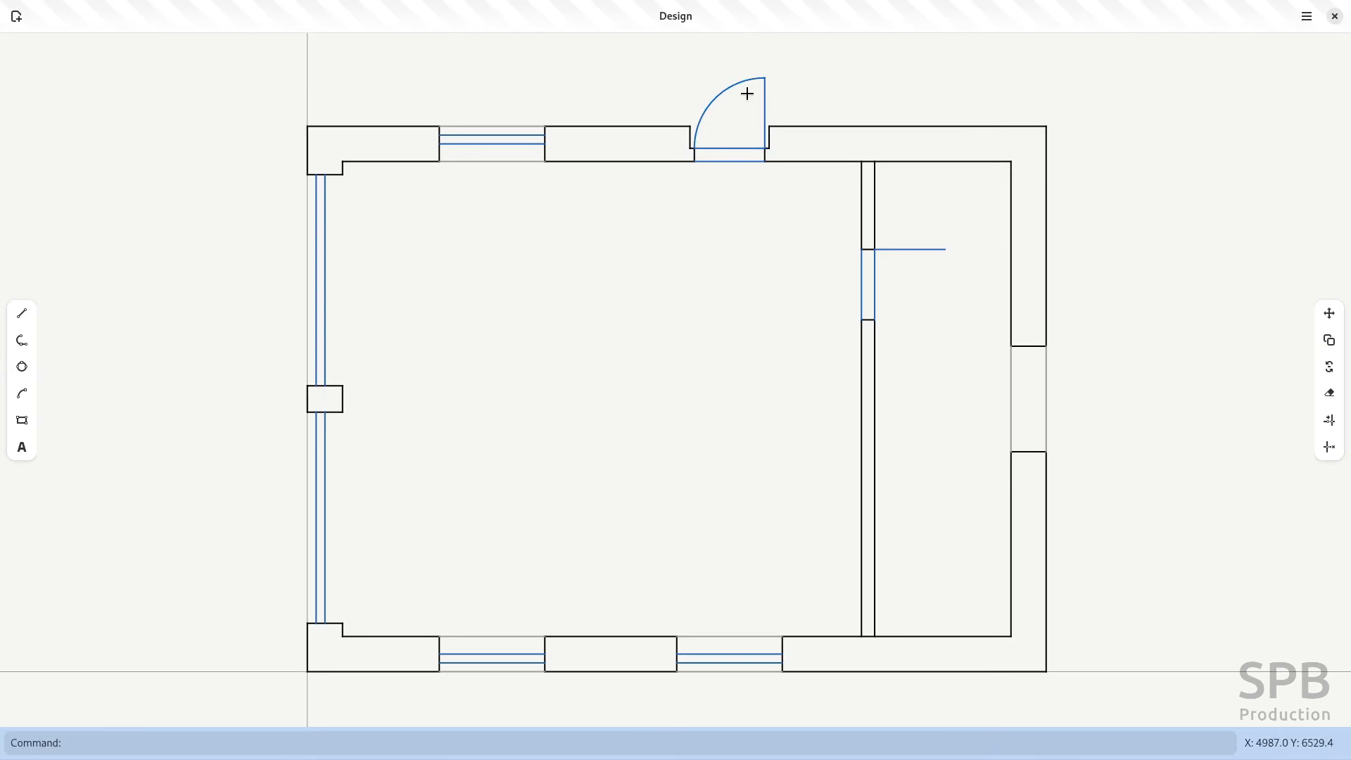
pyautogui.click(21, 396)
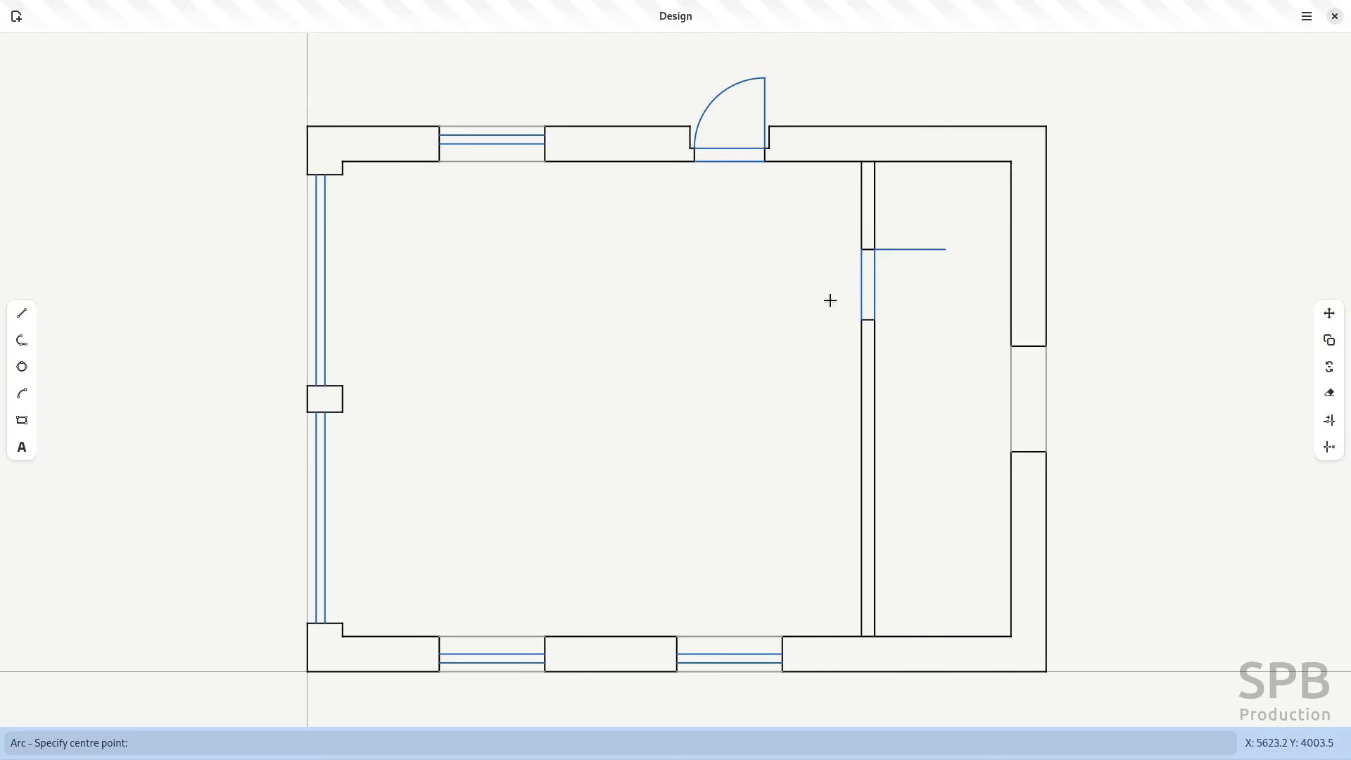
pyautogui.click(875, 249)
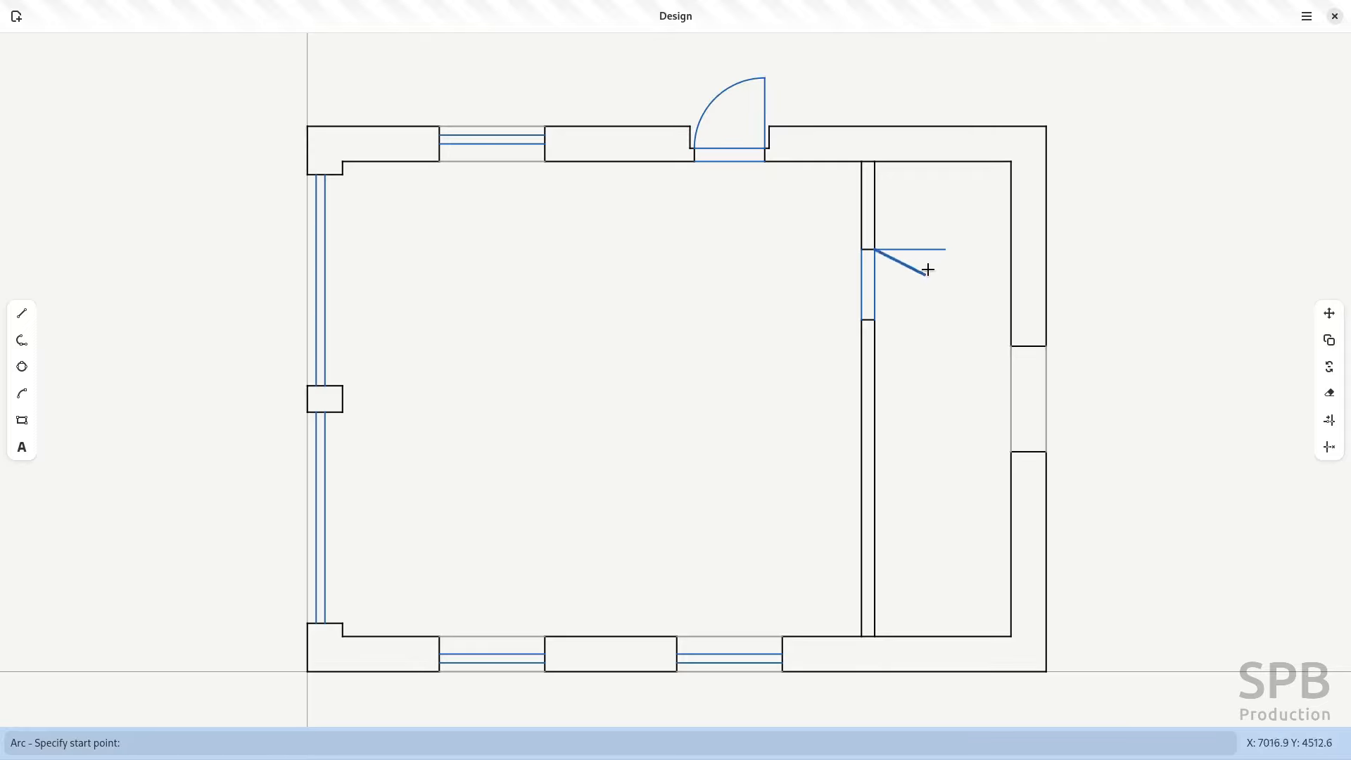
pyautogui.click(945, 247)
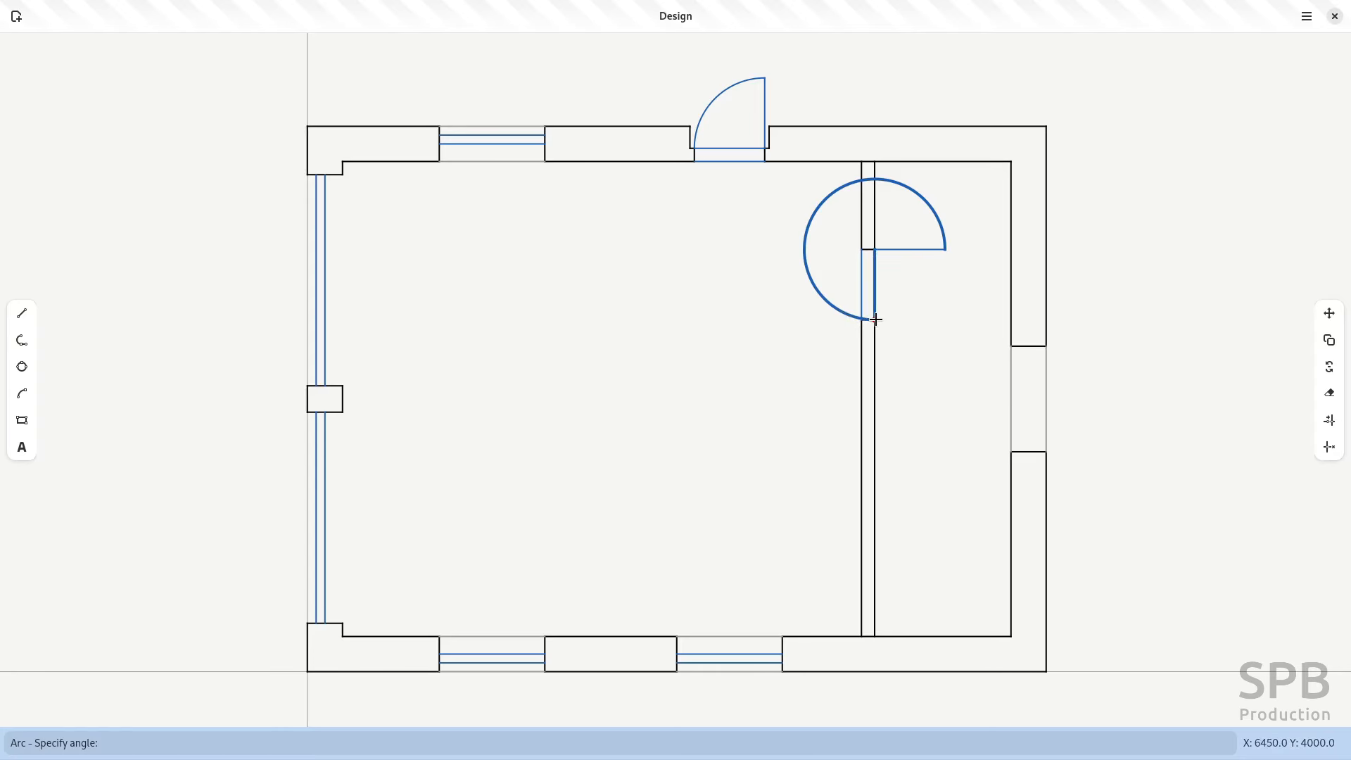
pyautogui.press('Escape')
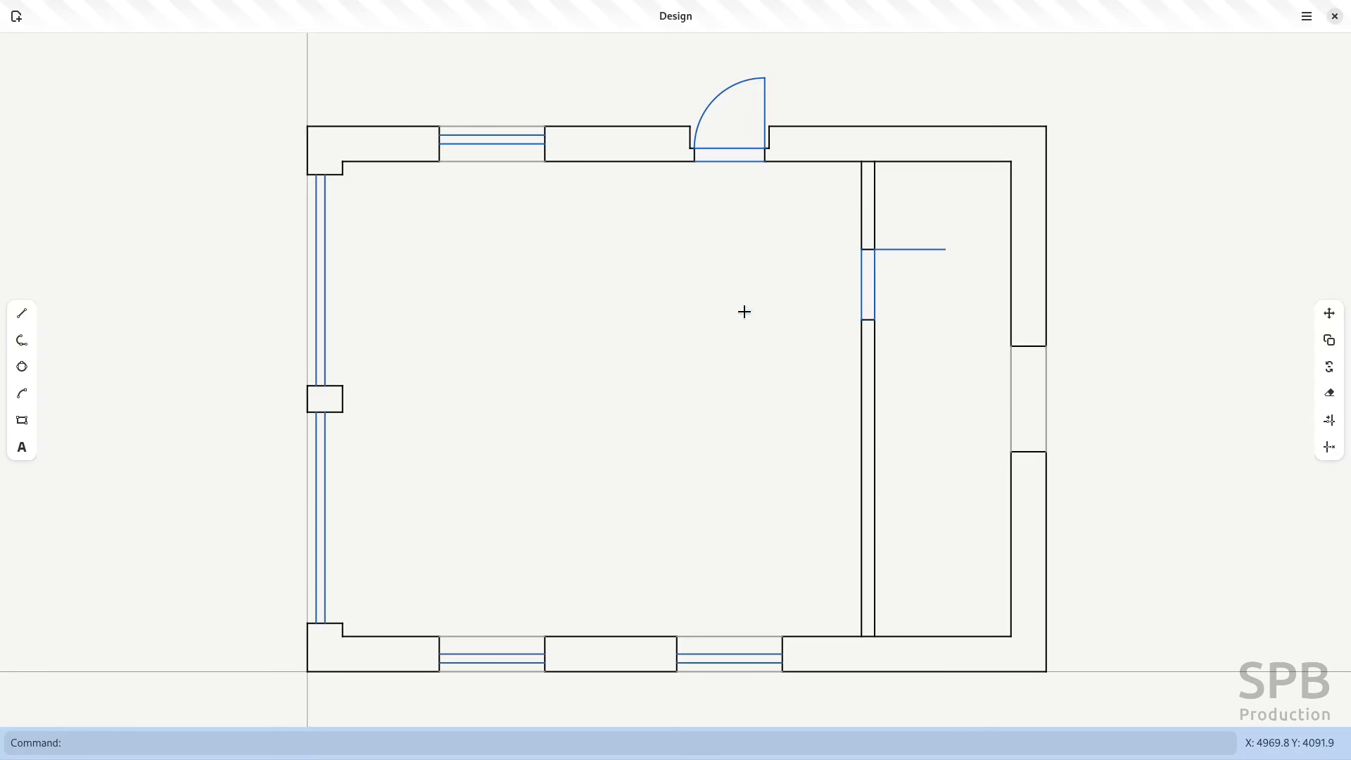
# - Draw the partition door's swing arc centred on its hinge, from the opening's lower jamb counterclockwise to the leaf's end
pyautogui.click(22, 393)
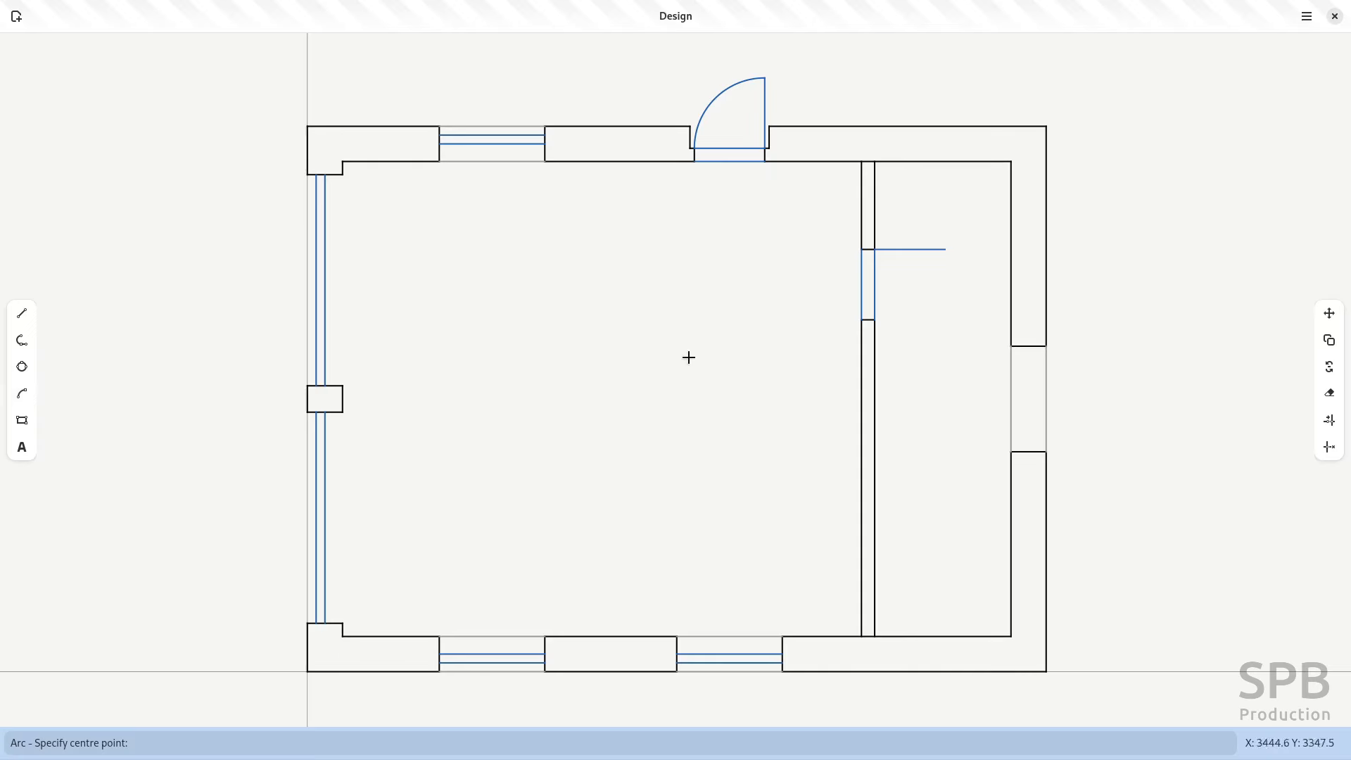
pyautogui.click(873, 249)
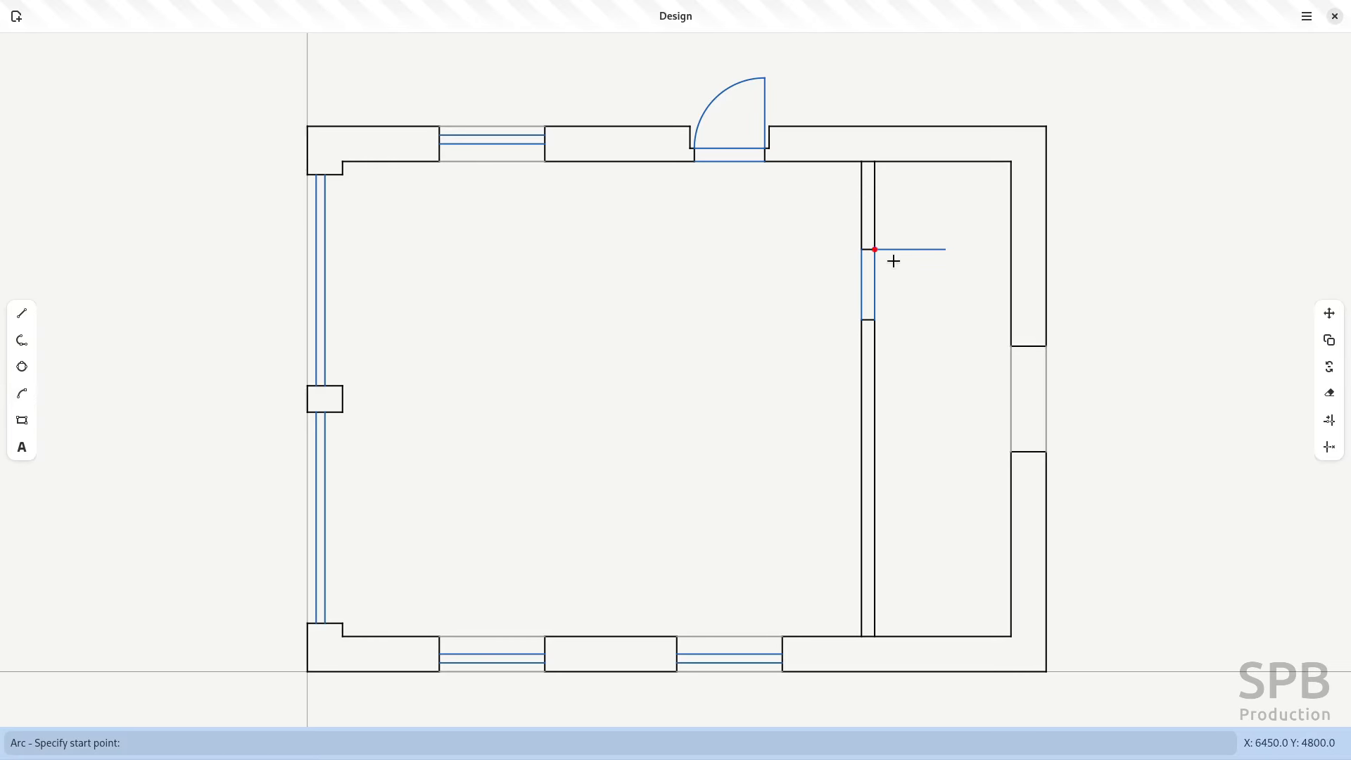
pyautogui.click(876, 320)
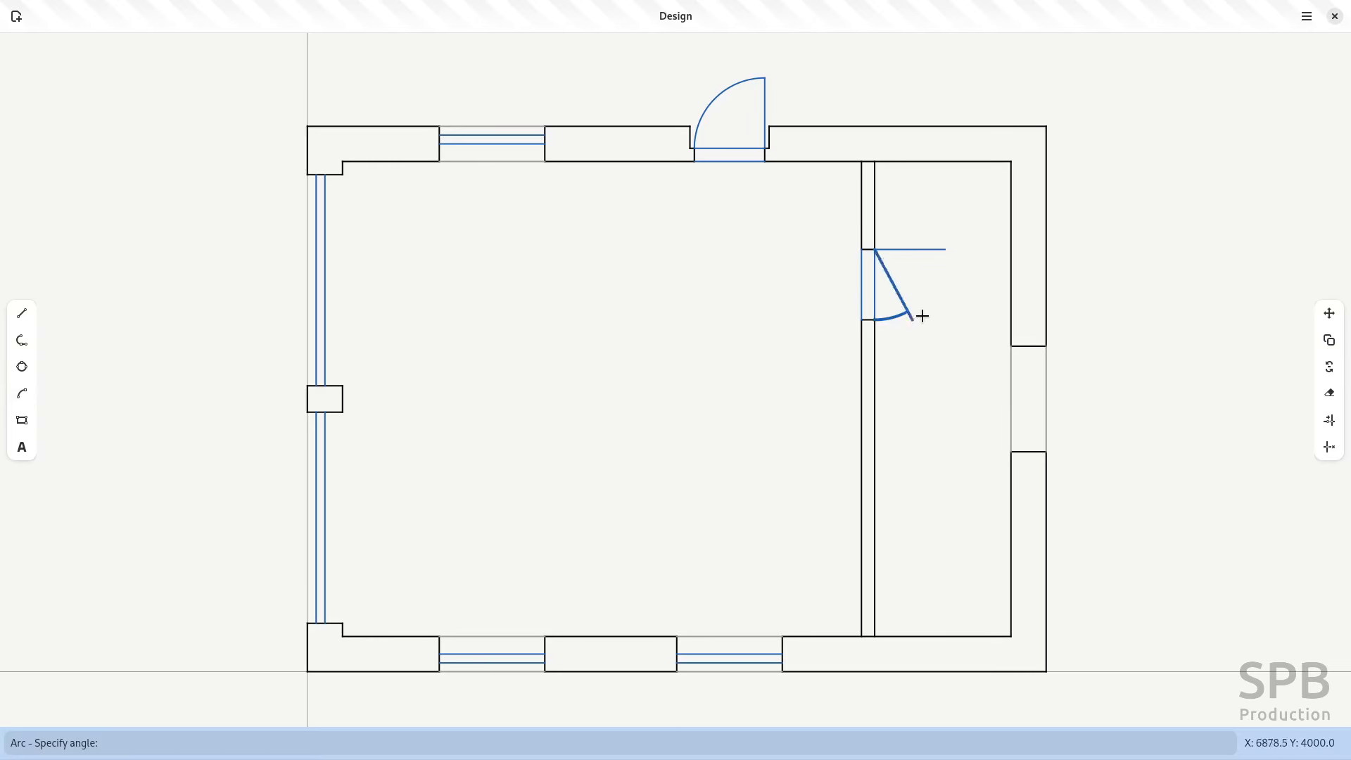
pyautogui.click(947, 253)
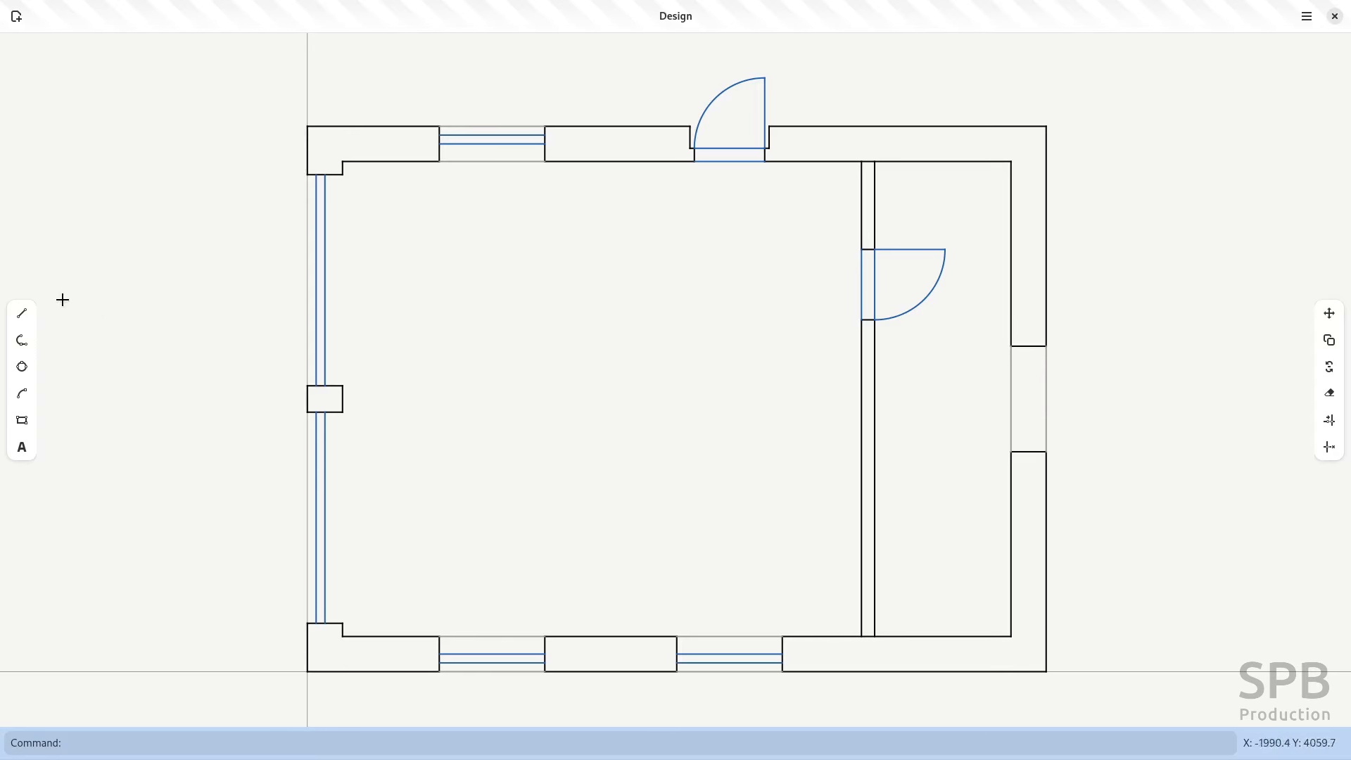
# - Draw a vertical window line in the right wall's opening between the midpoints of its lower and upper jambs
pyautogui.click(22, 314)
pyautogui.click(1028, 452)
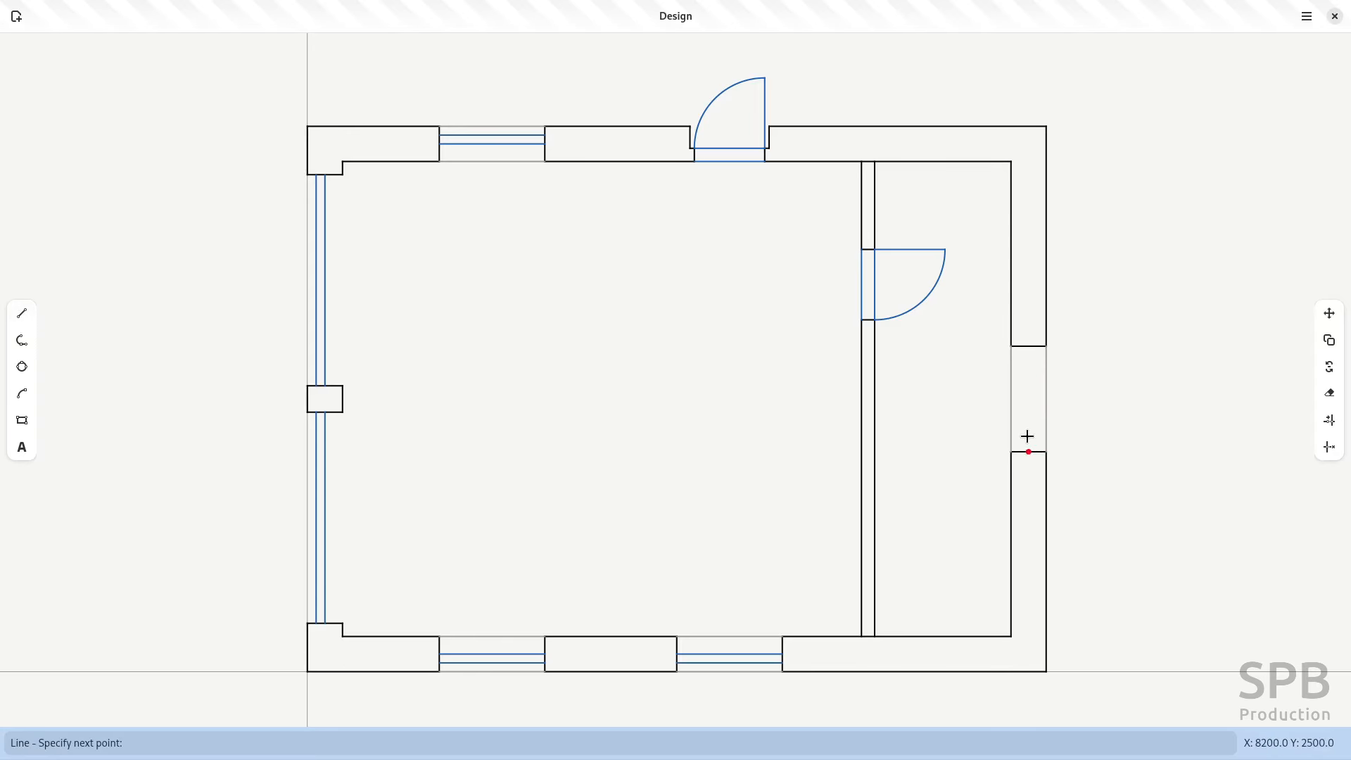
pyautogui.click(1029, 346)
pyautogui.press('Escape')
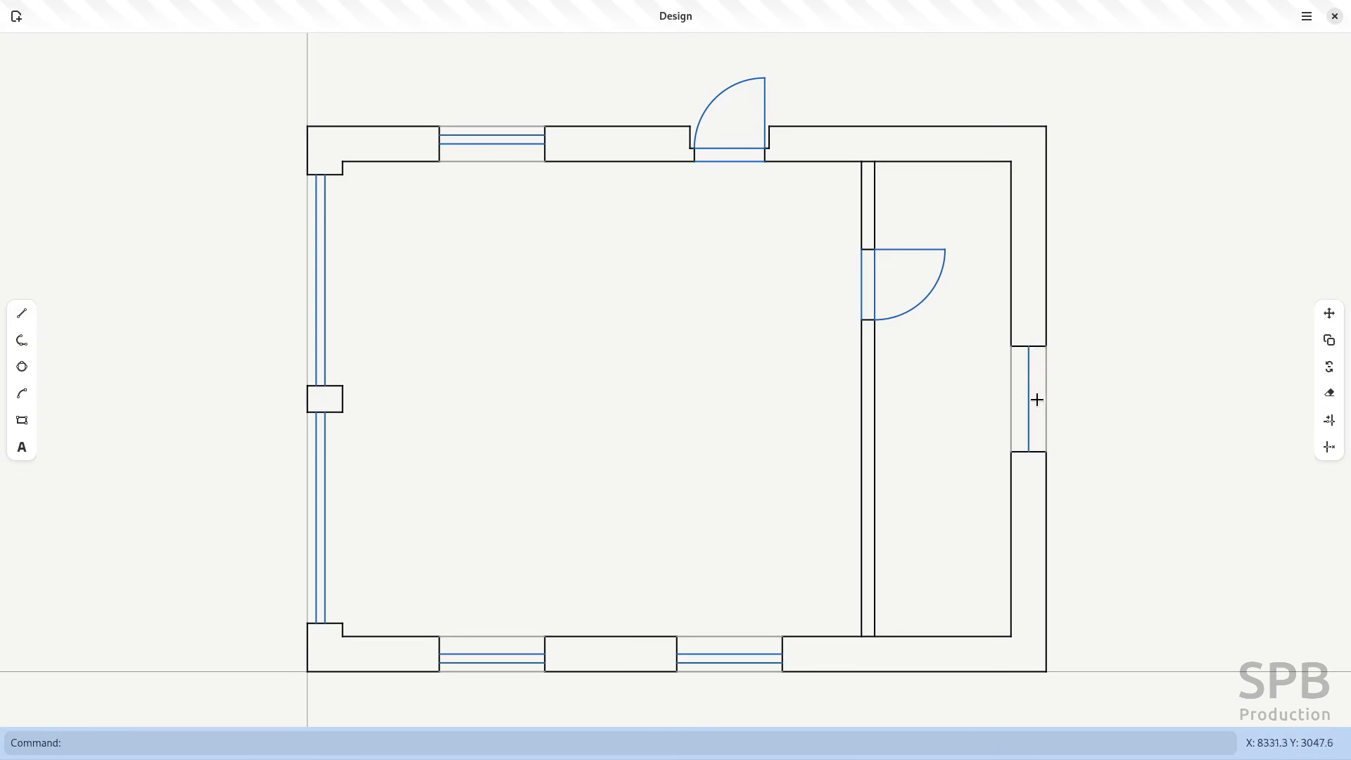
# - Copy the right wall's window line 100 mm horizontally toward the outer wall face
pyautogui.click(1030, 395)
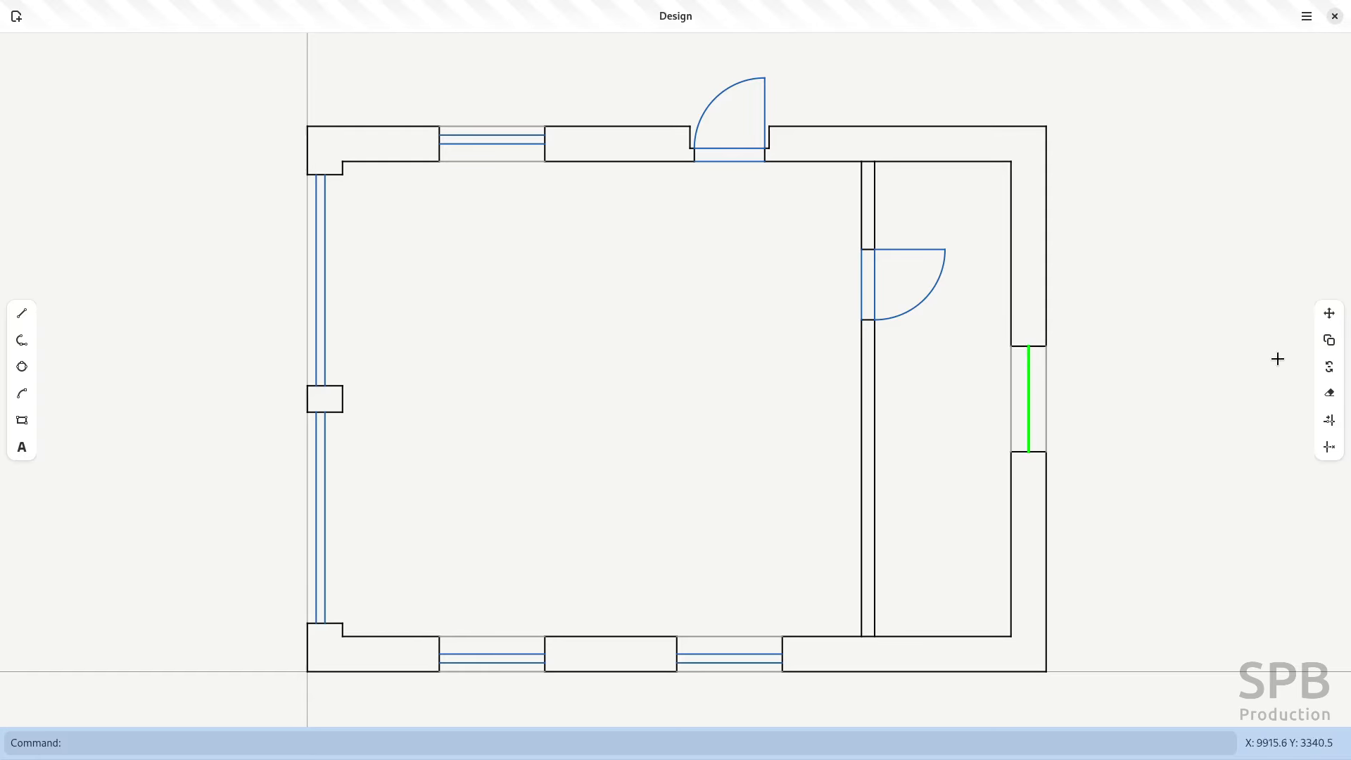
pyautogui.click(1329, 340)
pyautogui.click(1126, 409)
pyautogui.write('1')
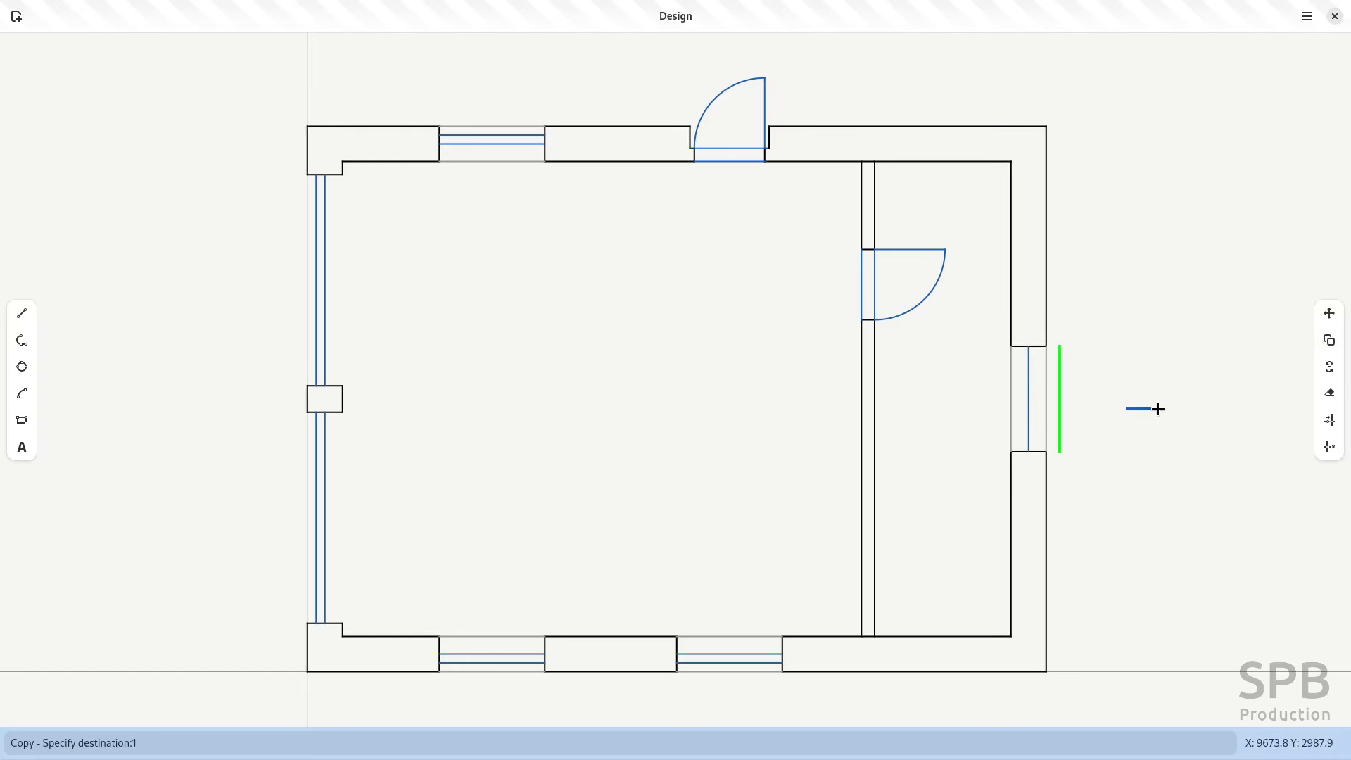
pyautogui.write('0')
pyautogui.press('Return')
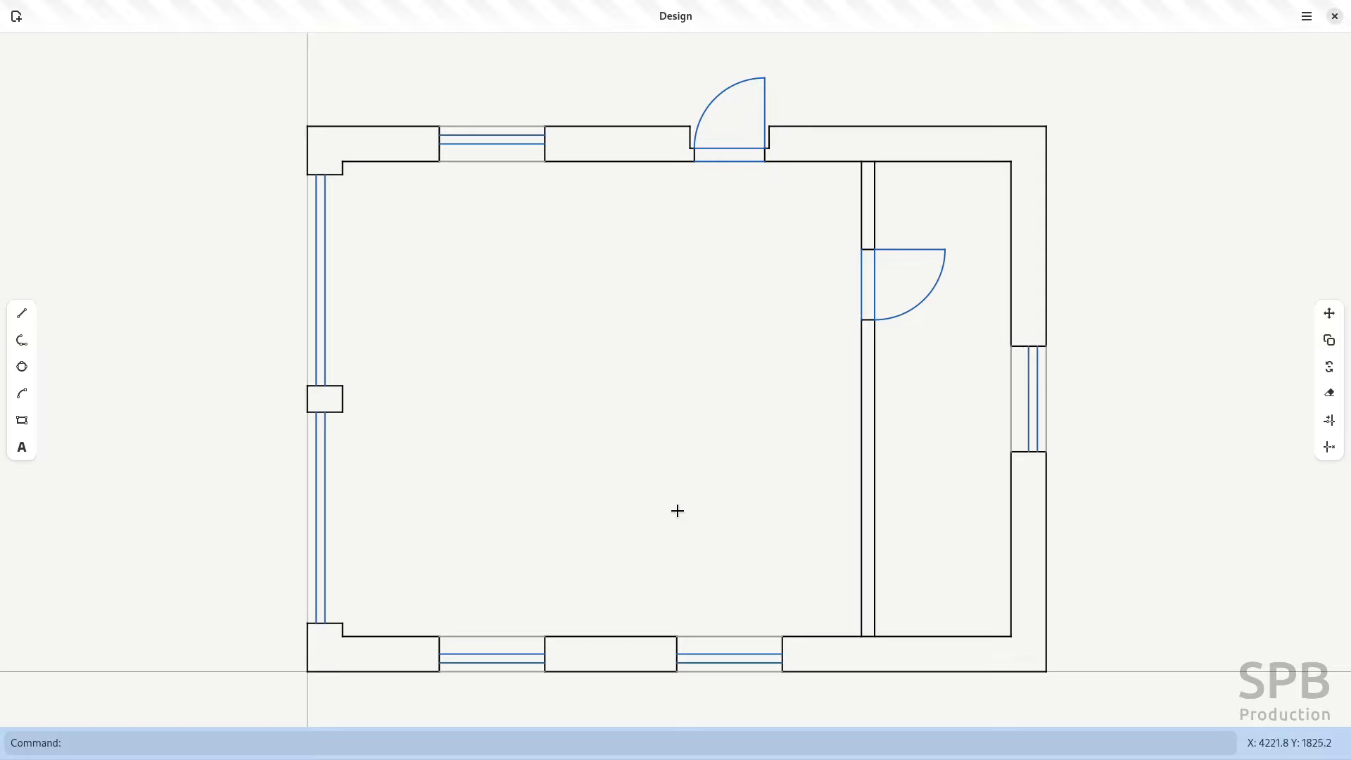
# - Check the room labels in the PDF plan and place the text 101 mid-garage with height 300 and rotation 0
pyautogui.hotkey('alt', 'Tab')
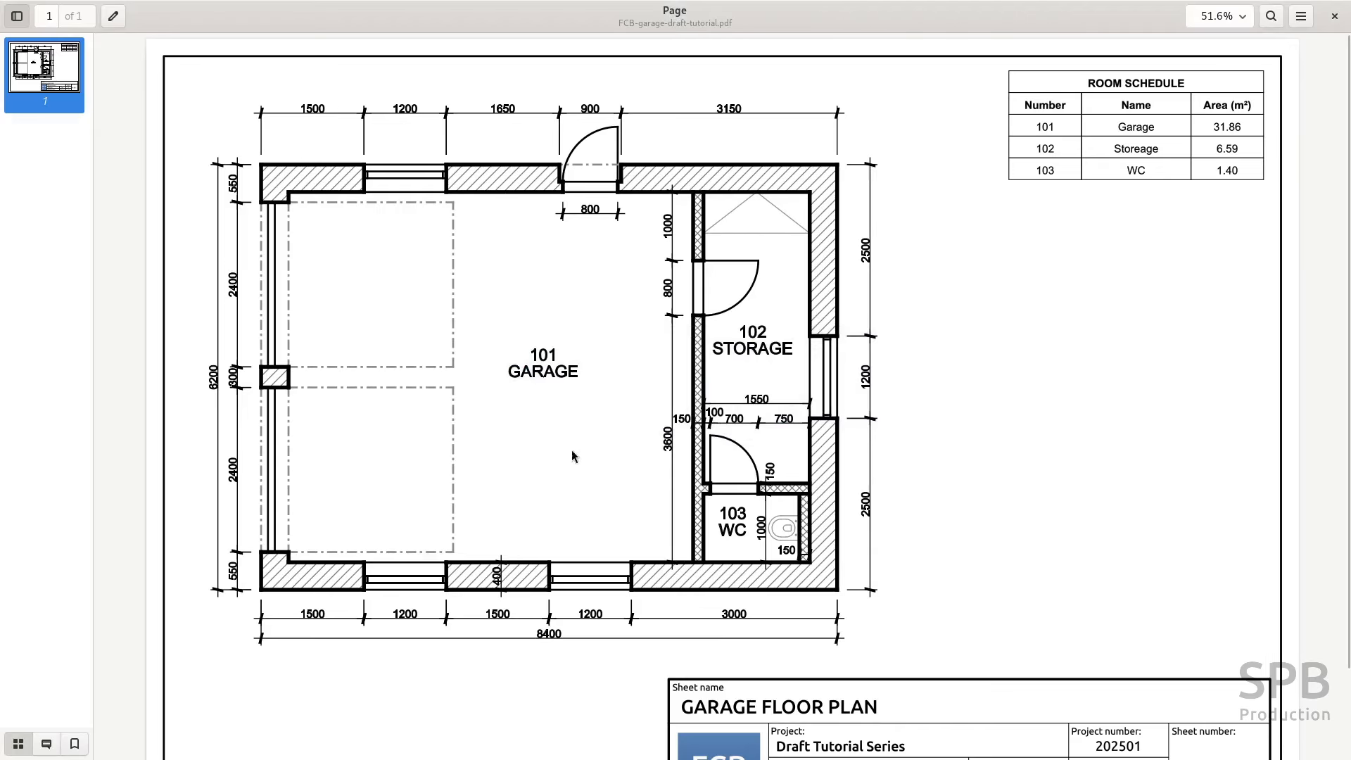
pyautogui.hotkey('alt', 'Tab')
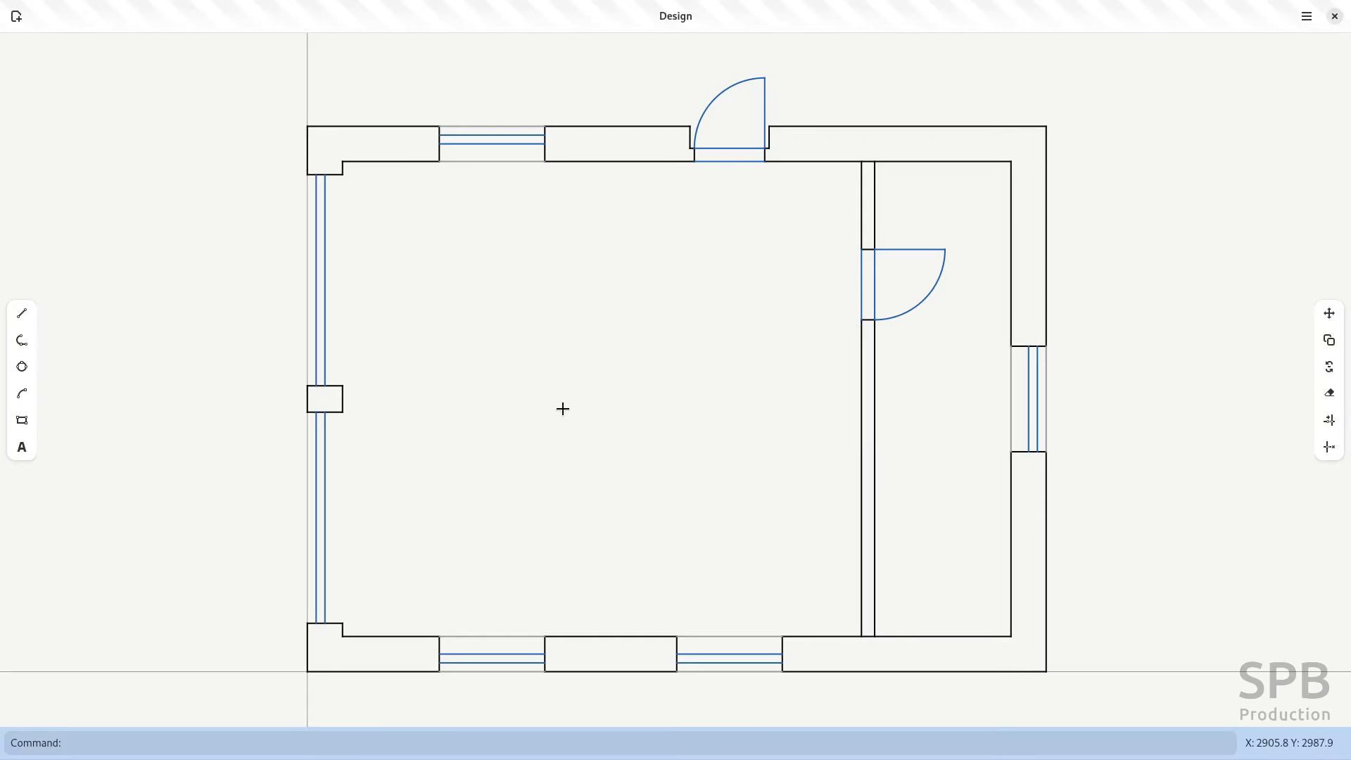
pyautogui.click(23, 448)
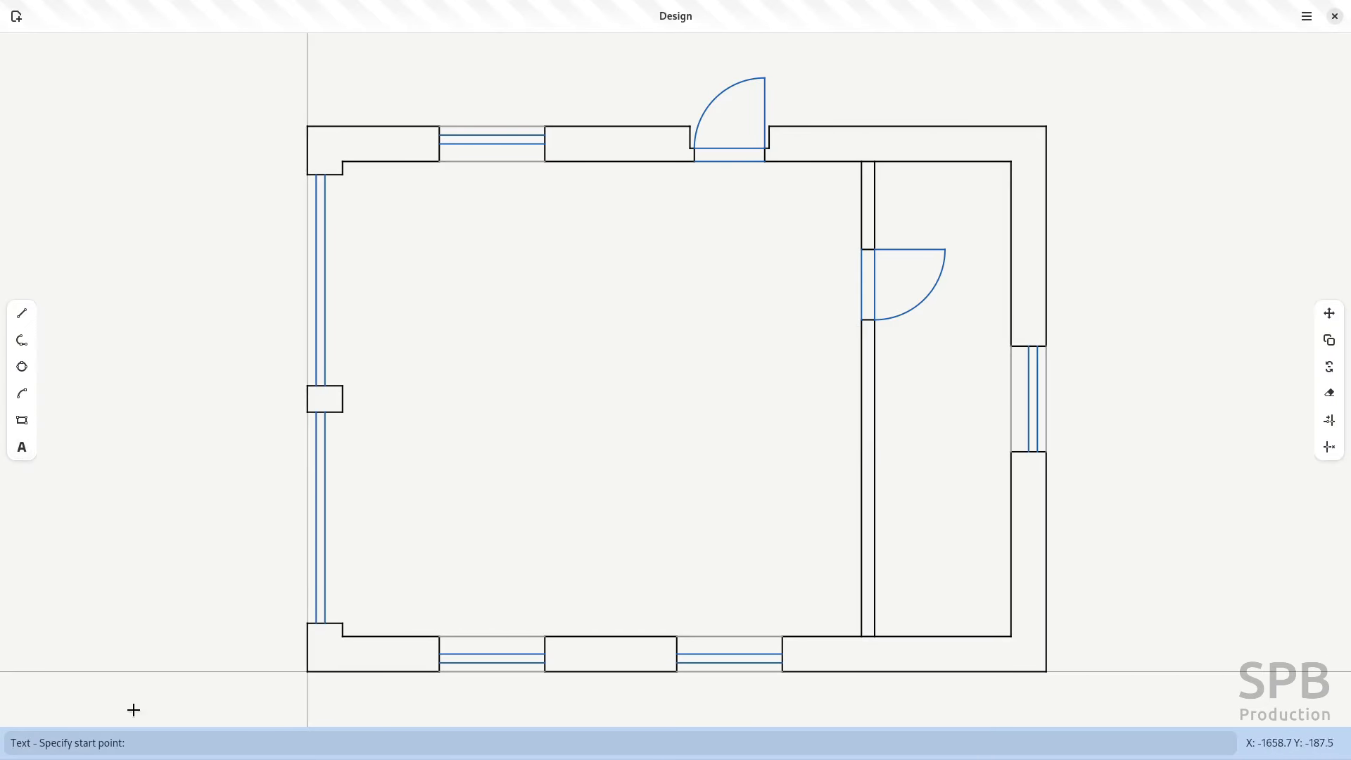
pyautogui.click(545, 372)
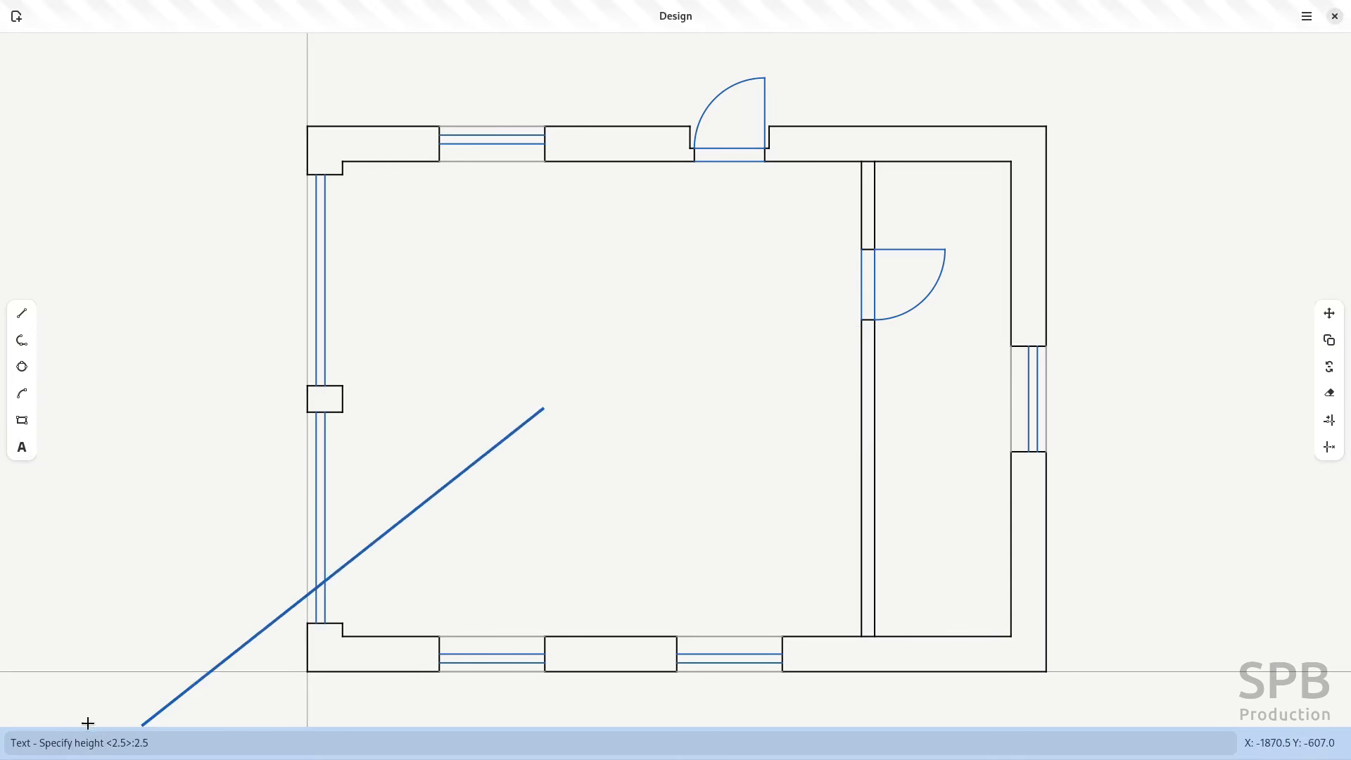
pyautogui.moveTo(161, 740); pyautogui.dragTo(121, 738)
pyautogui.click(167, 742)
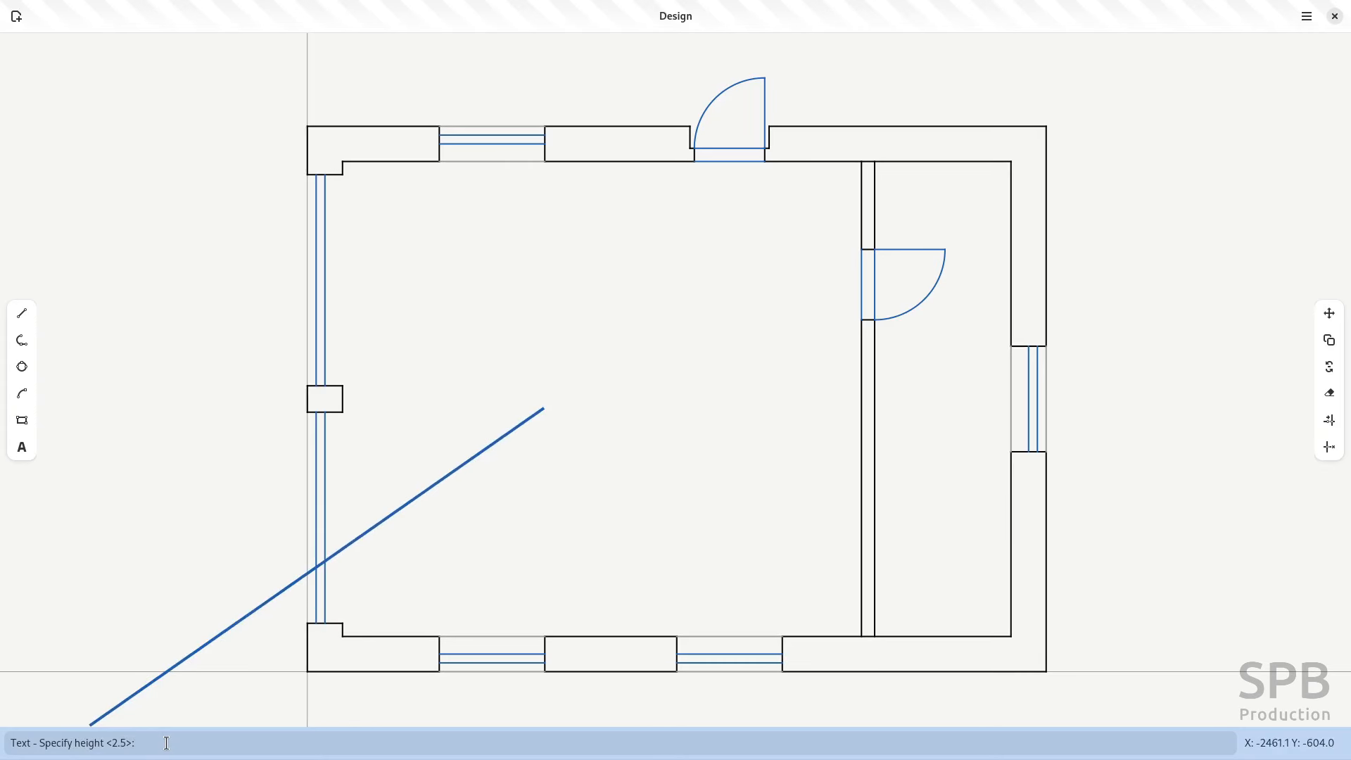
pyautogui.write('300')
pyautogui.press('Return')
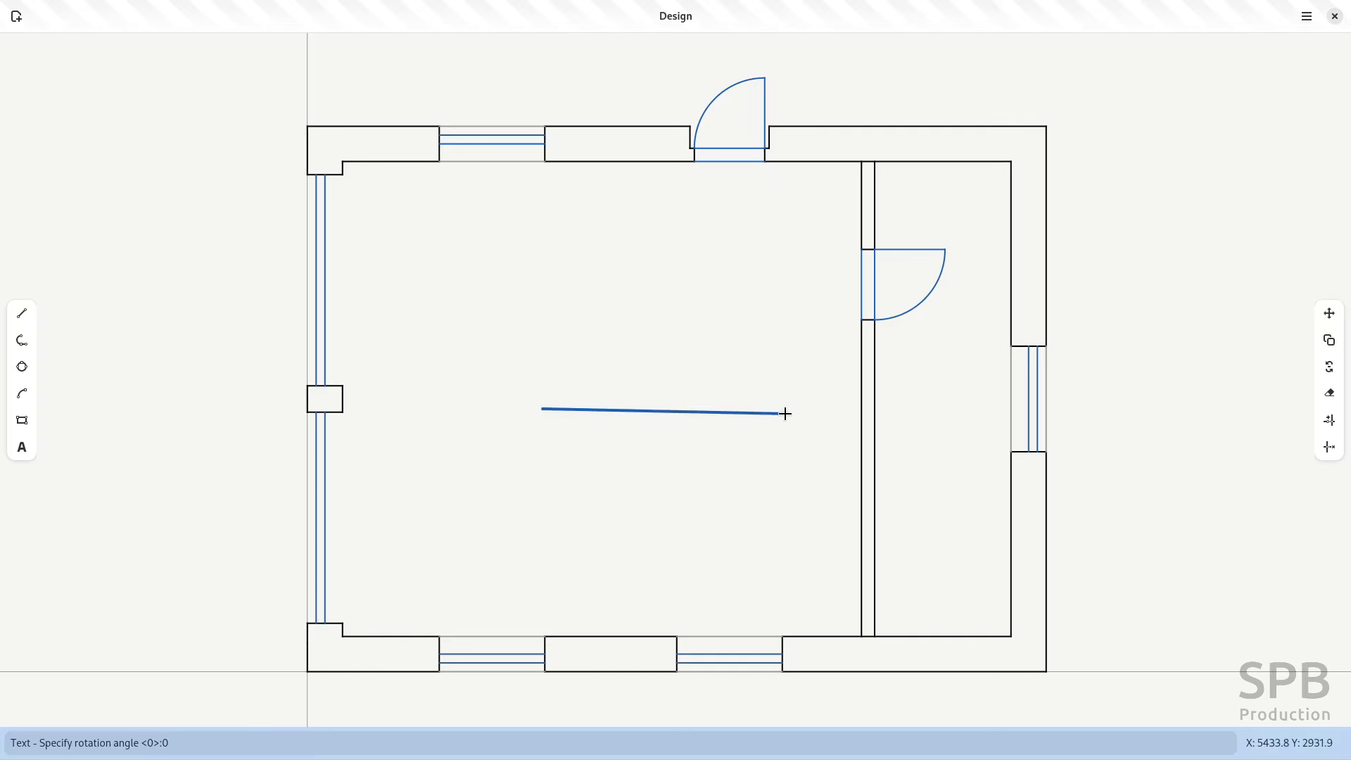
pyautogui.press('Return')
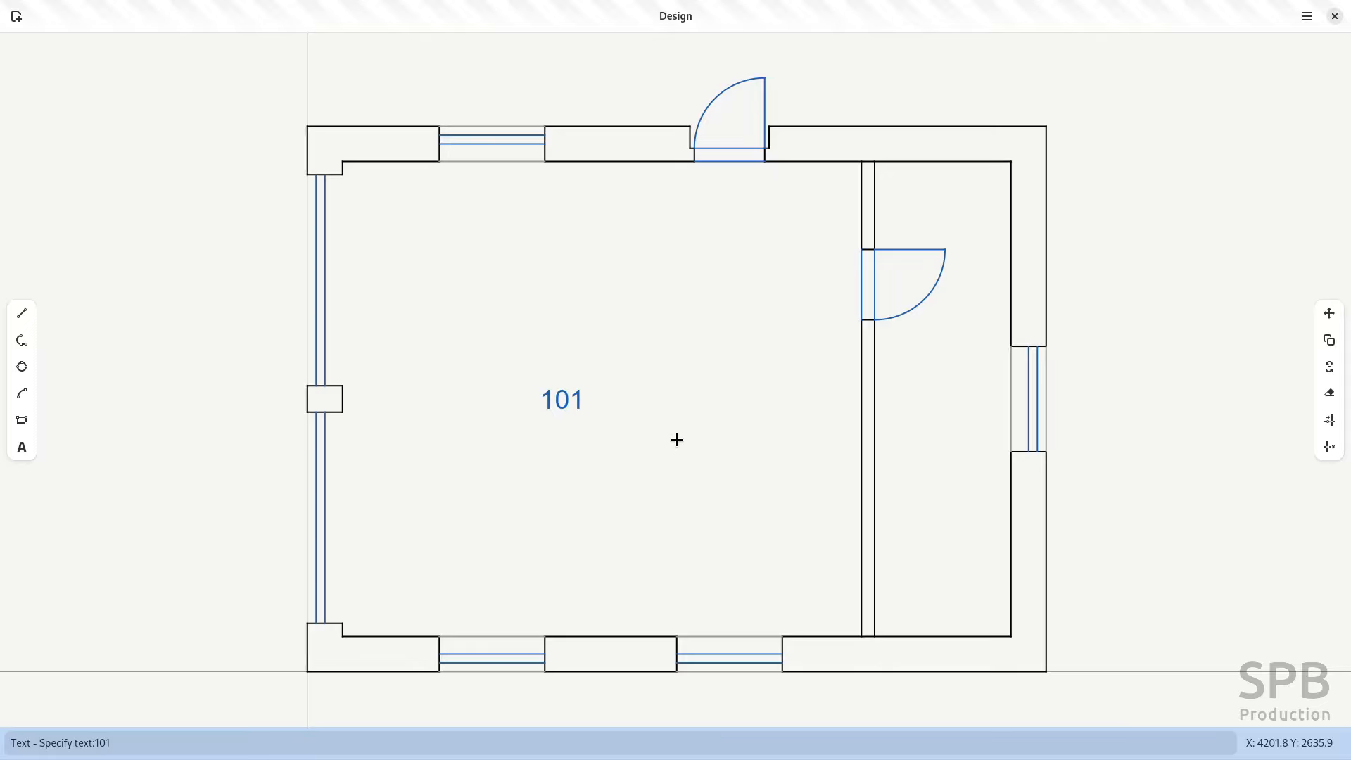
pyautogui.press('Return')
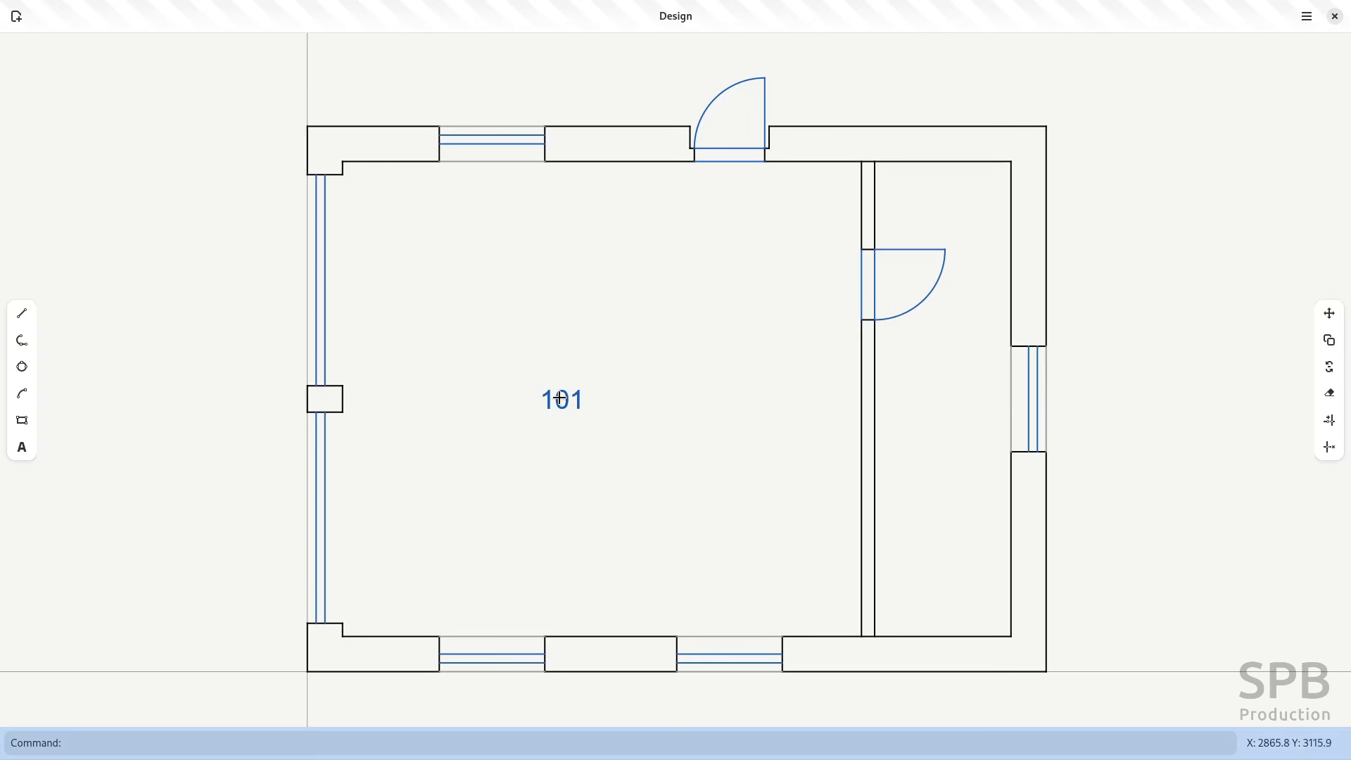
# - Create a new layer named text
pyautogui.click(1305, 16)
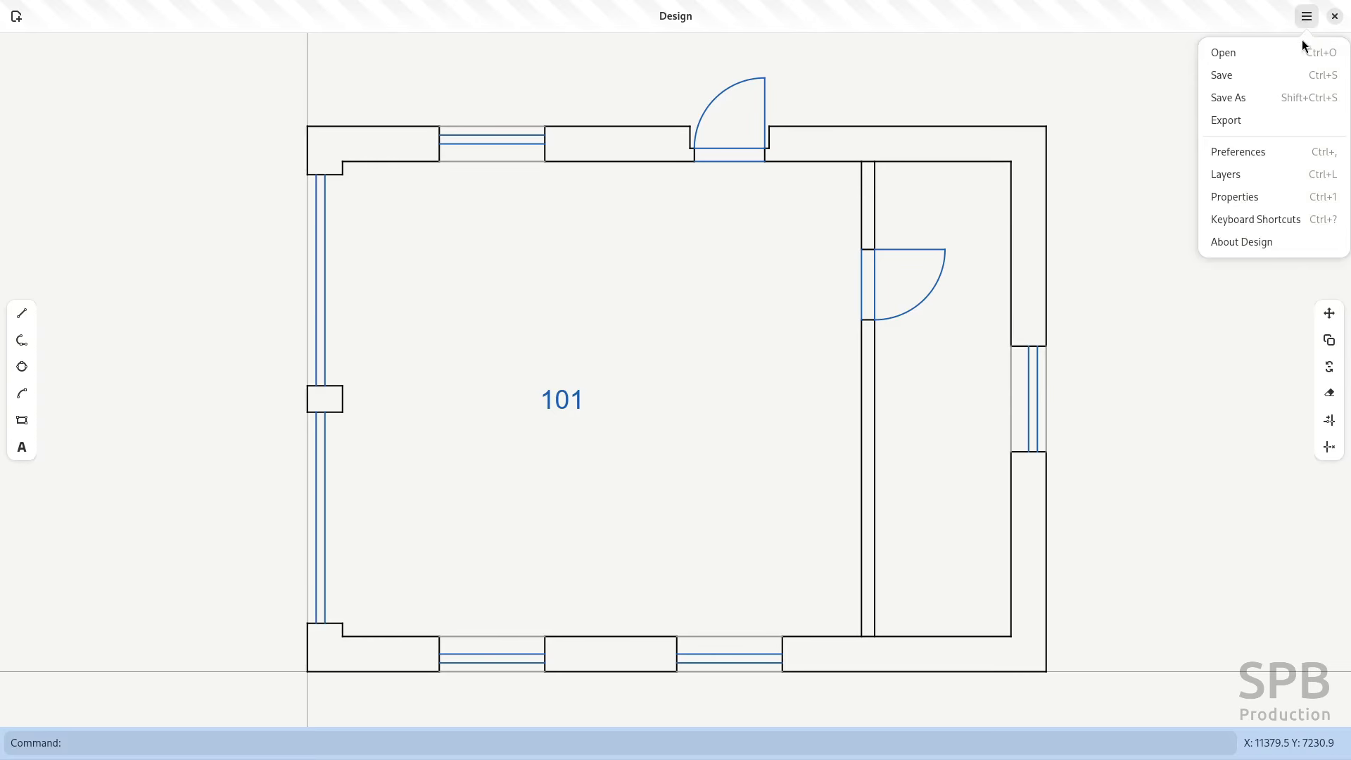
pyautogui.click(1263, 174)
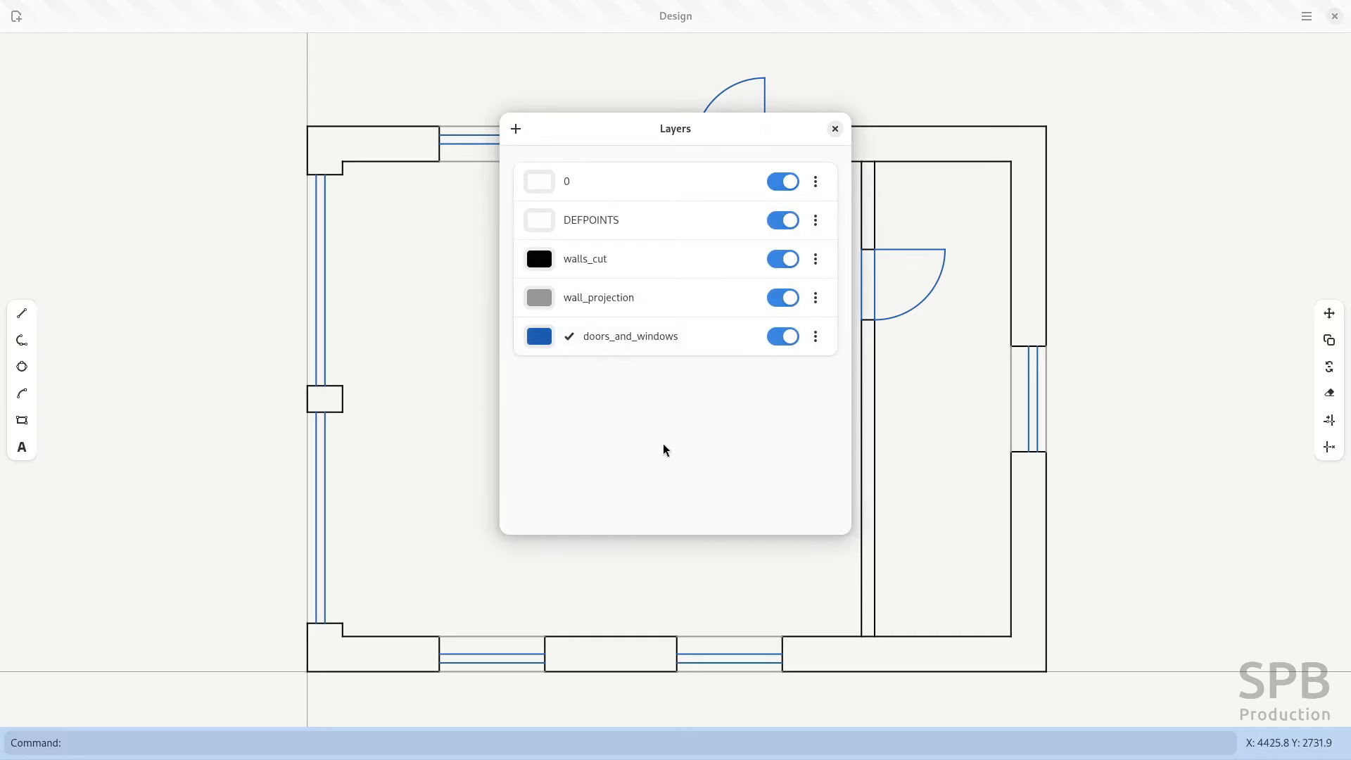
pyautogui.click(515, 130)
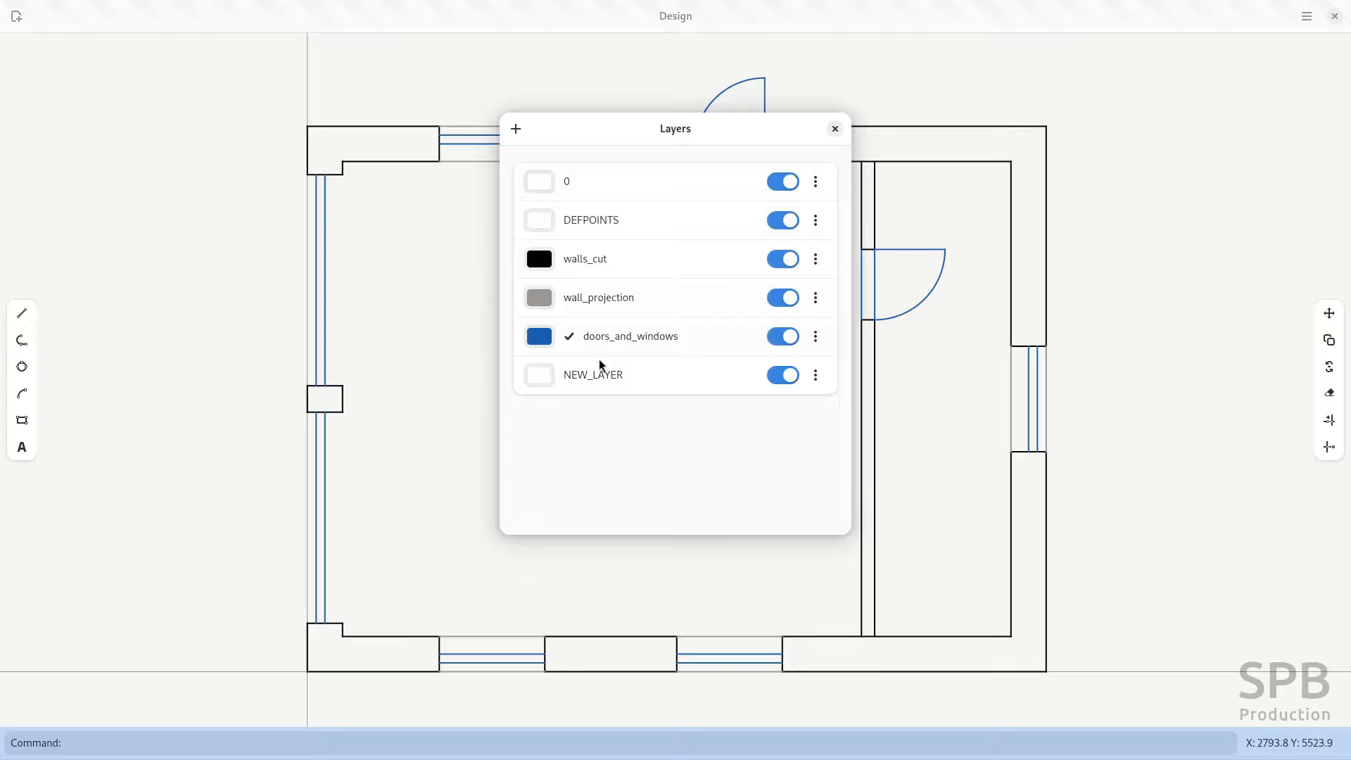
pyautogui.click(815, 374)
pyautogui.click(817, 410)
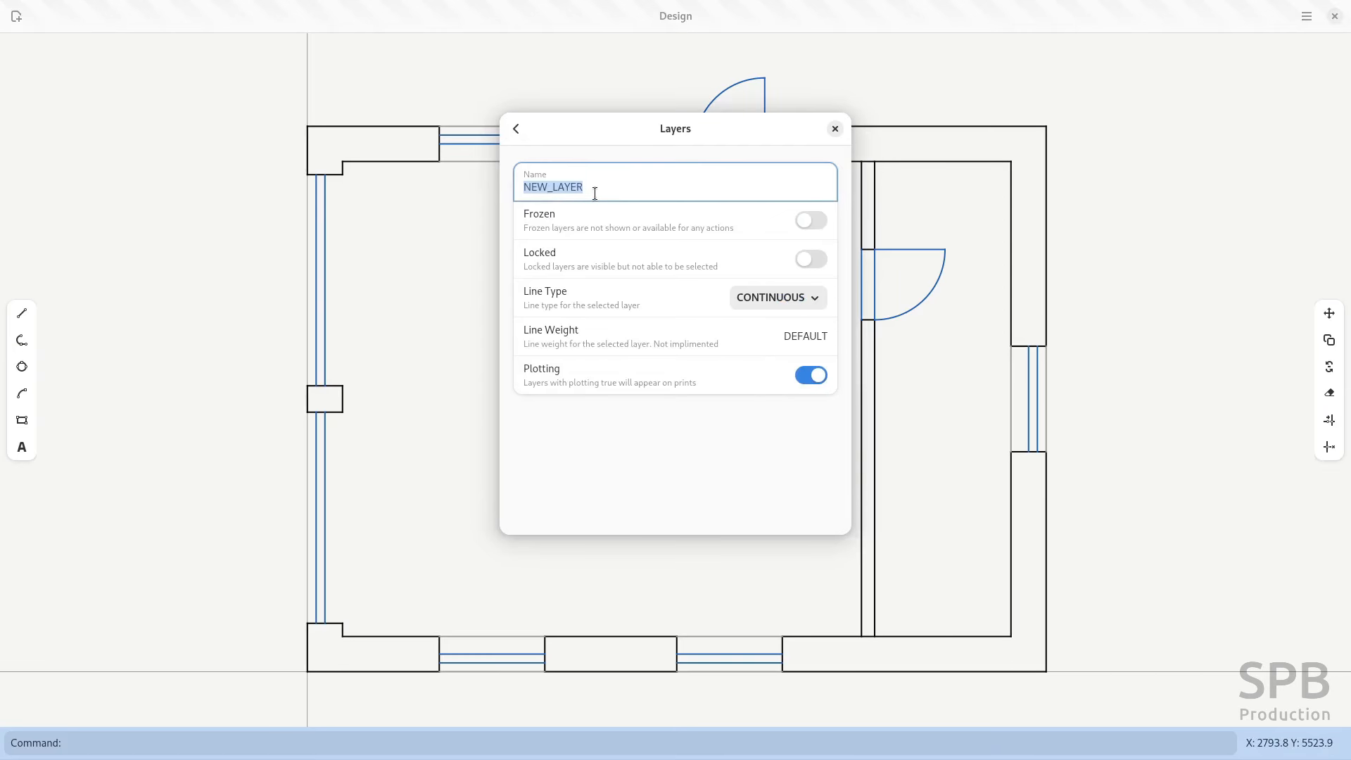
pyautogui.write('text')
pyautogui.click(517, 130)
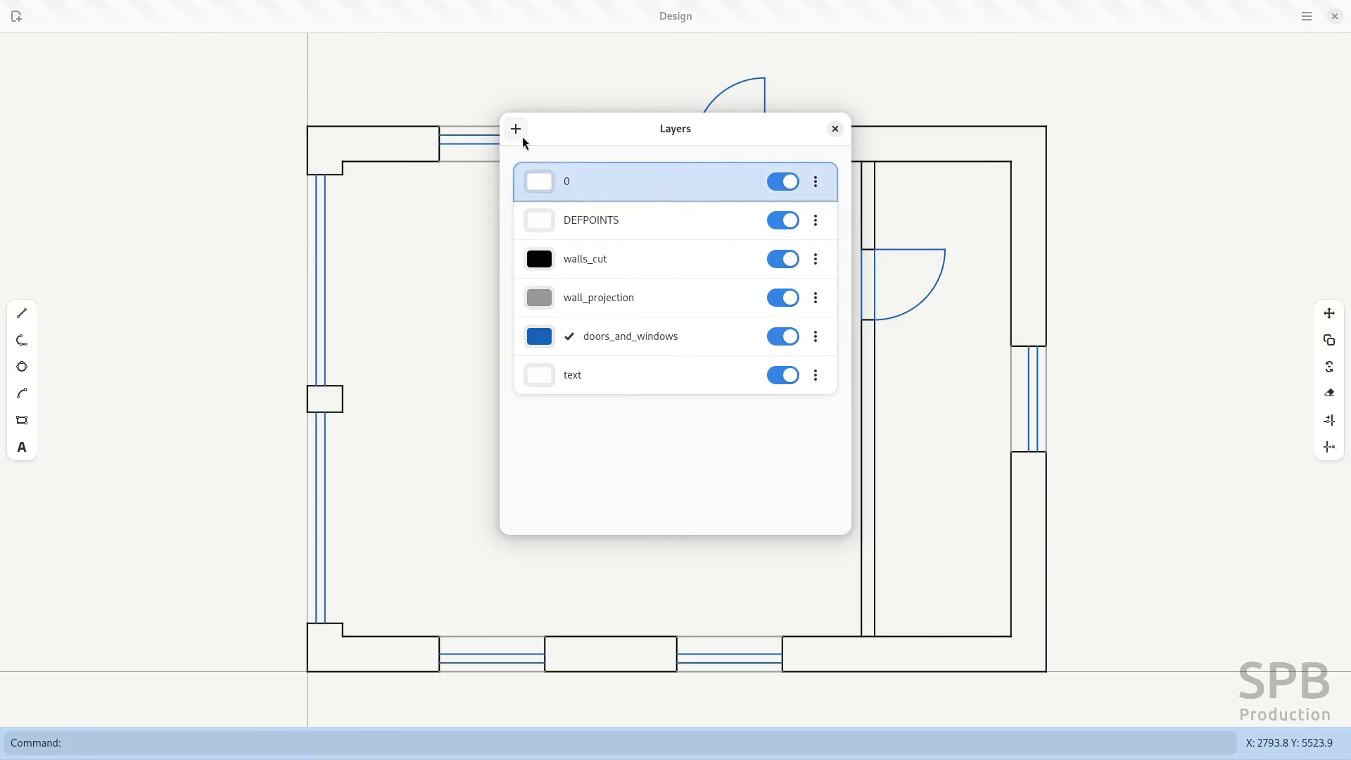
# - Set the text layer's colour to green and close the layer list
pyautogui.click(539, 377)
pyautogui.click(555, 363)
pyautogui.click(803, 236)
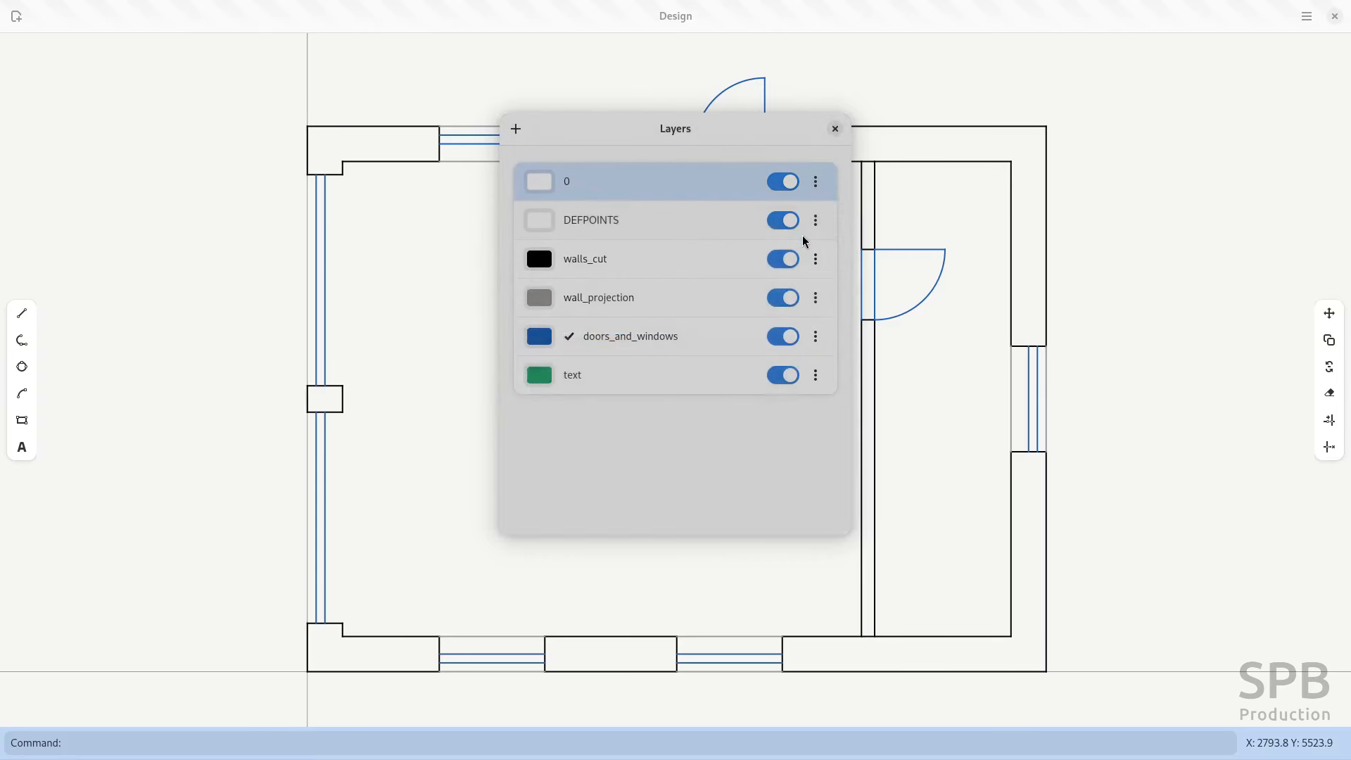
pyautogui.click(835, 129)
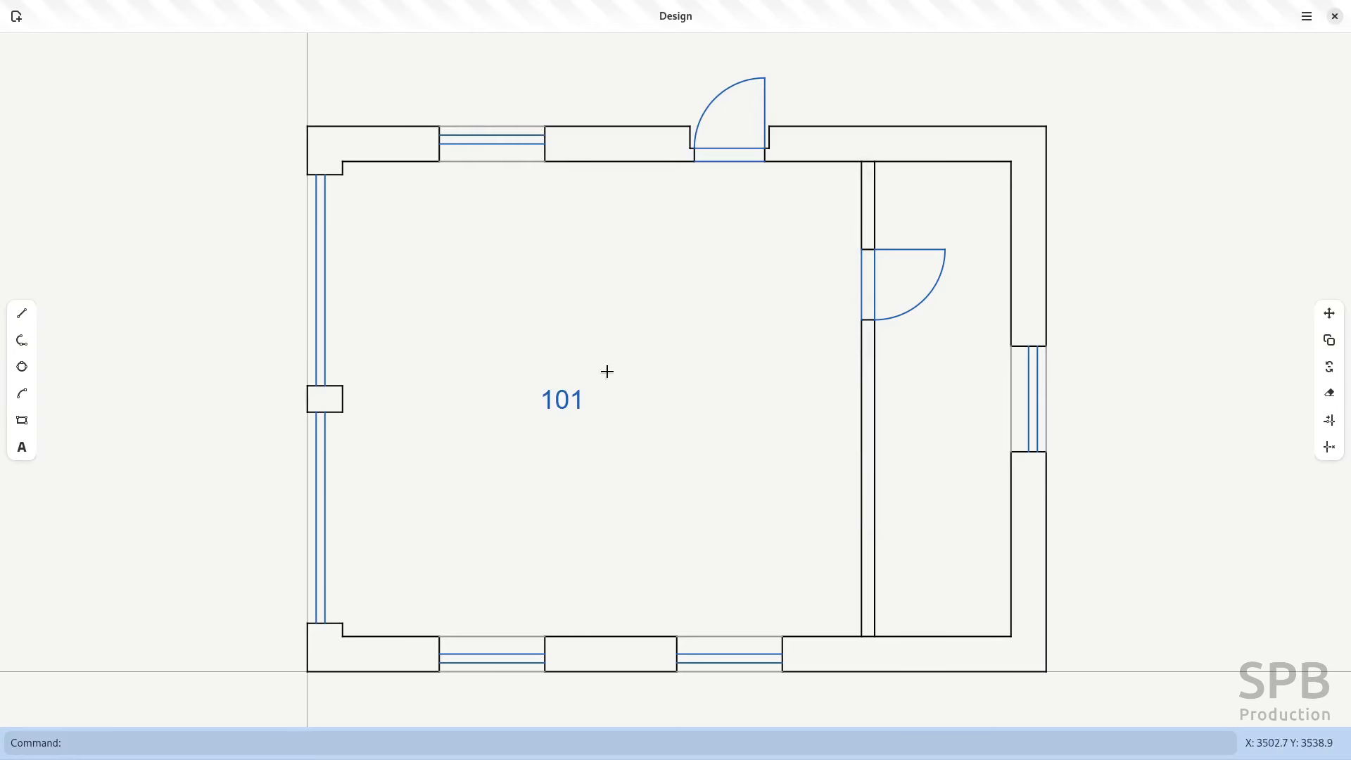
# - Select the 101 room number in the garage
pyautogui.click(548, 403)
pyautogui.click(1303, 24)
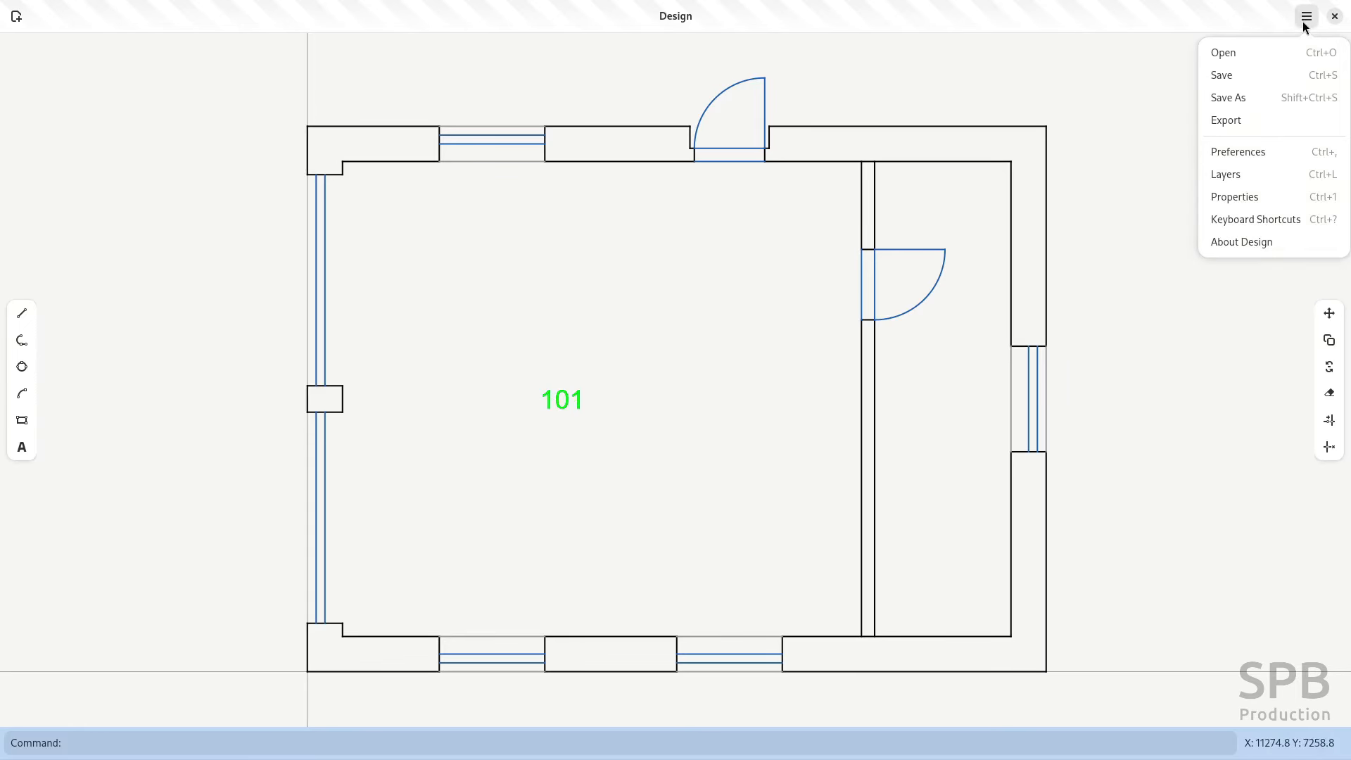
pyautogui.click(1239, 151)
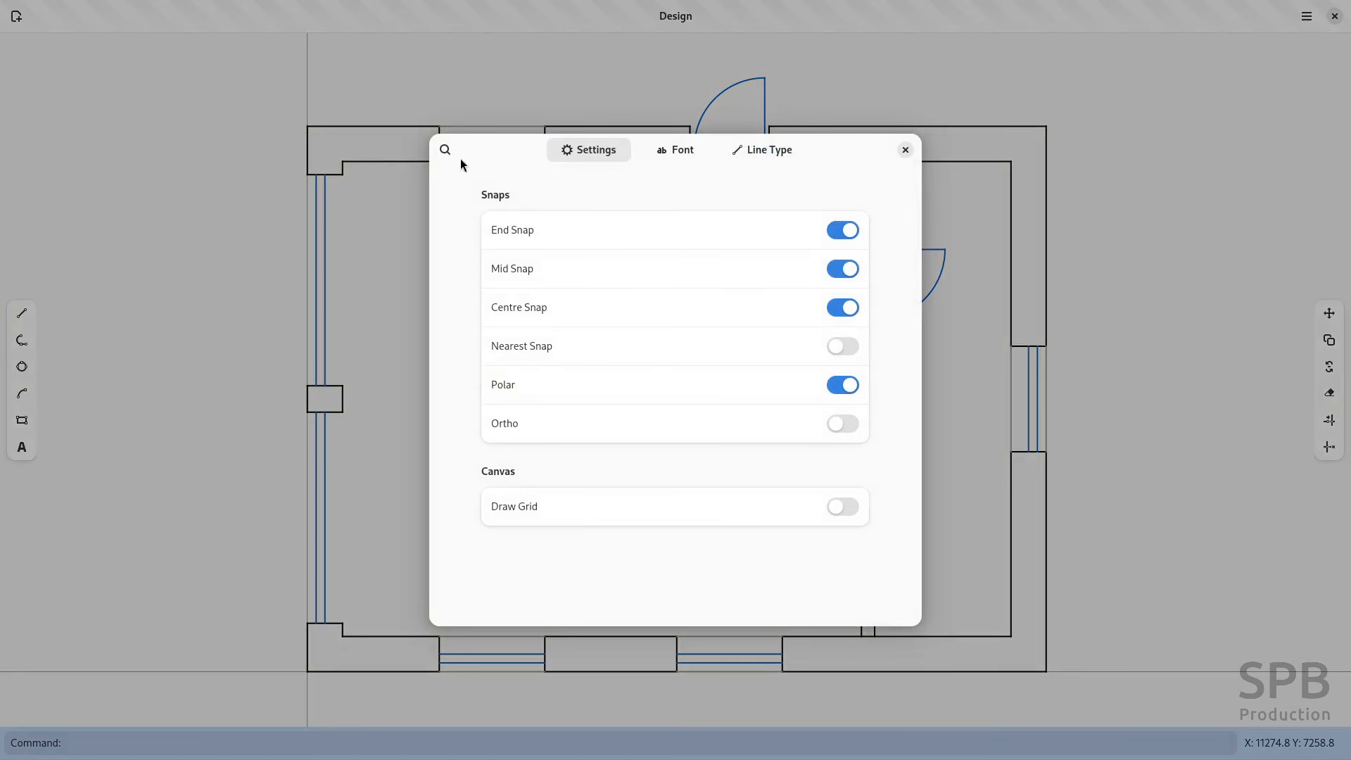
pyautogui.click(905, 150)
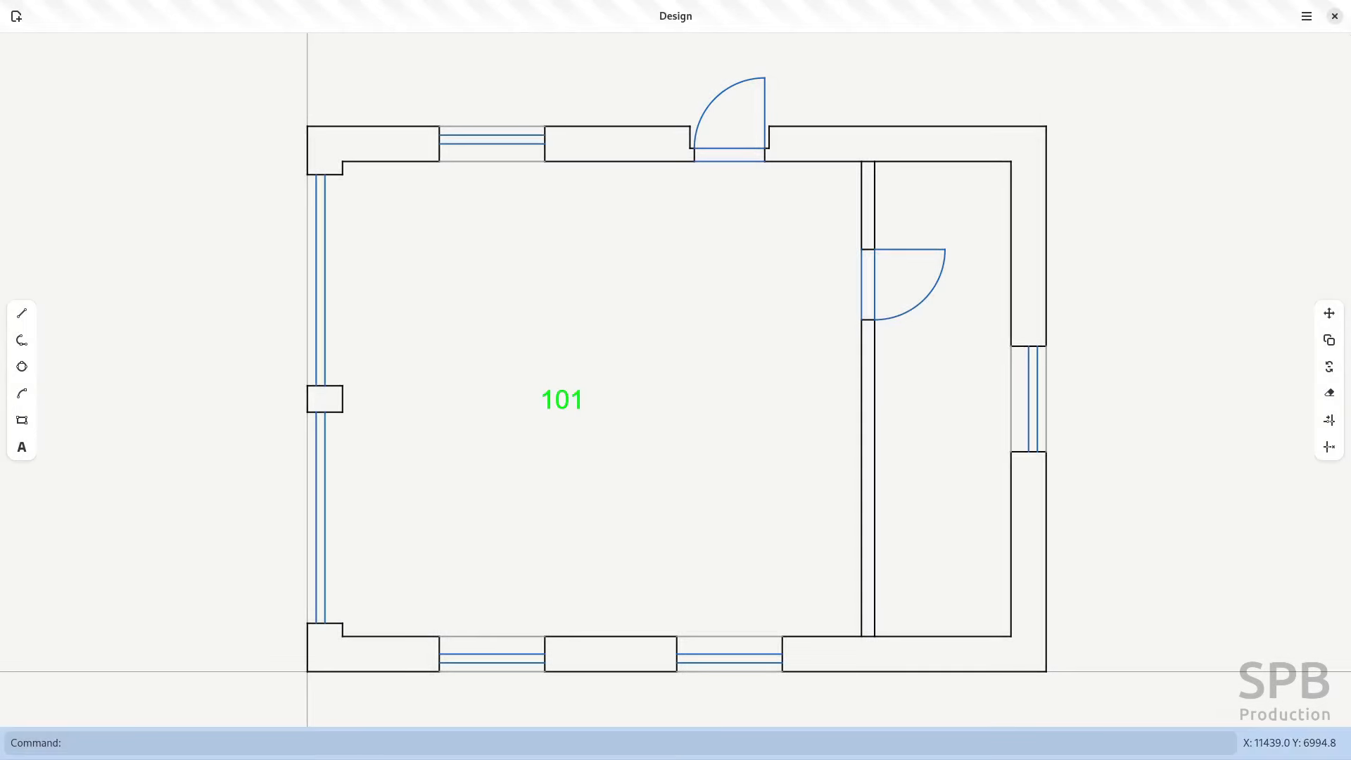
# - Open the selected 101 text's properties, move them aside from the label and look through the available settings
pyautogui.click(1306, 17)
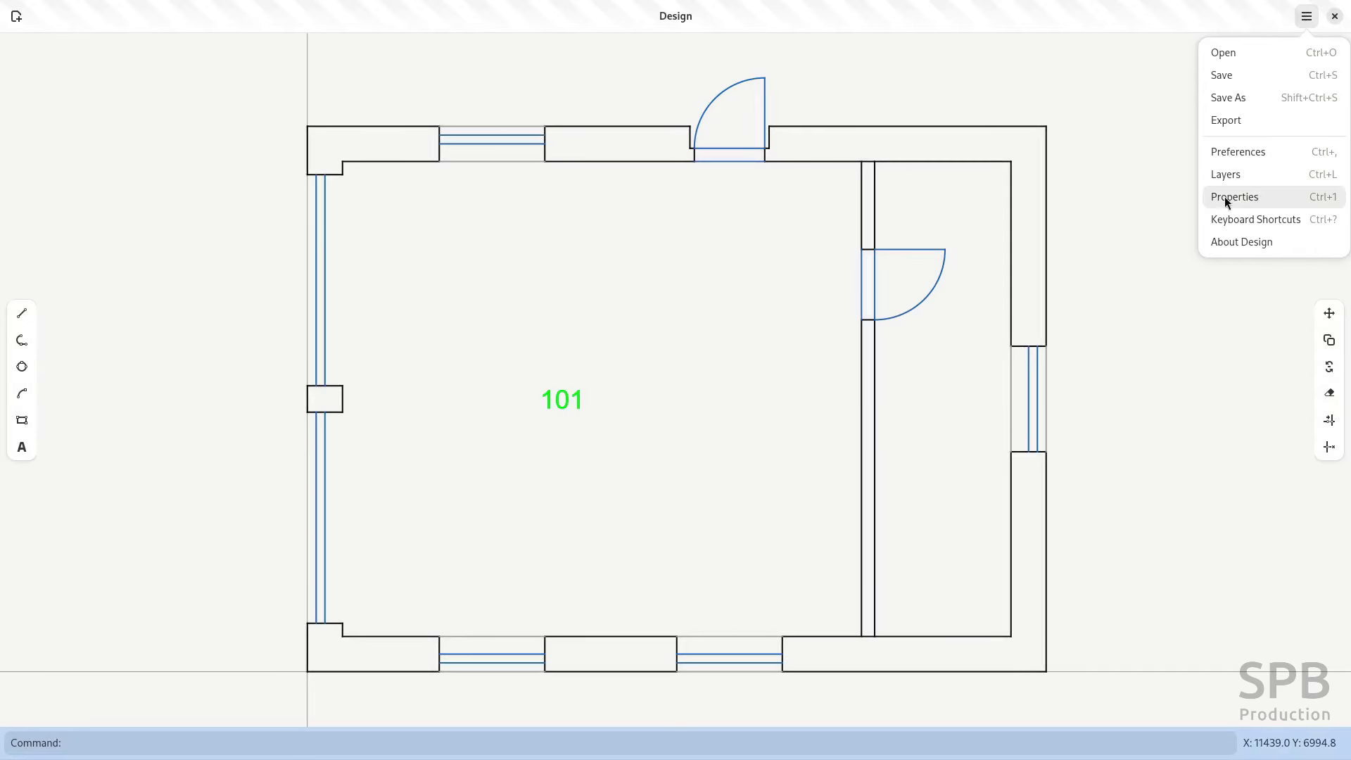
pyautogui.click(1256, 198)
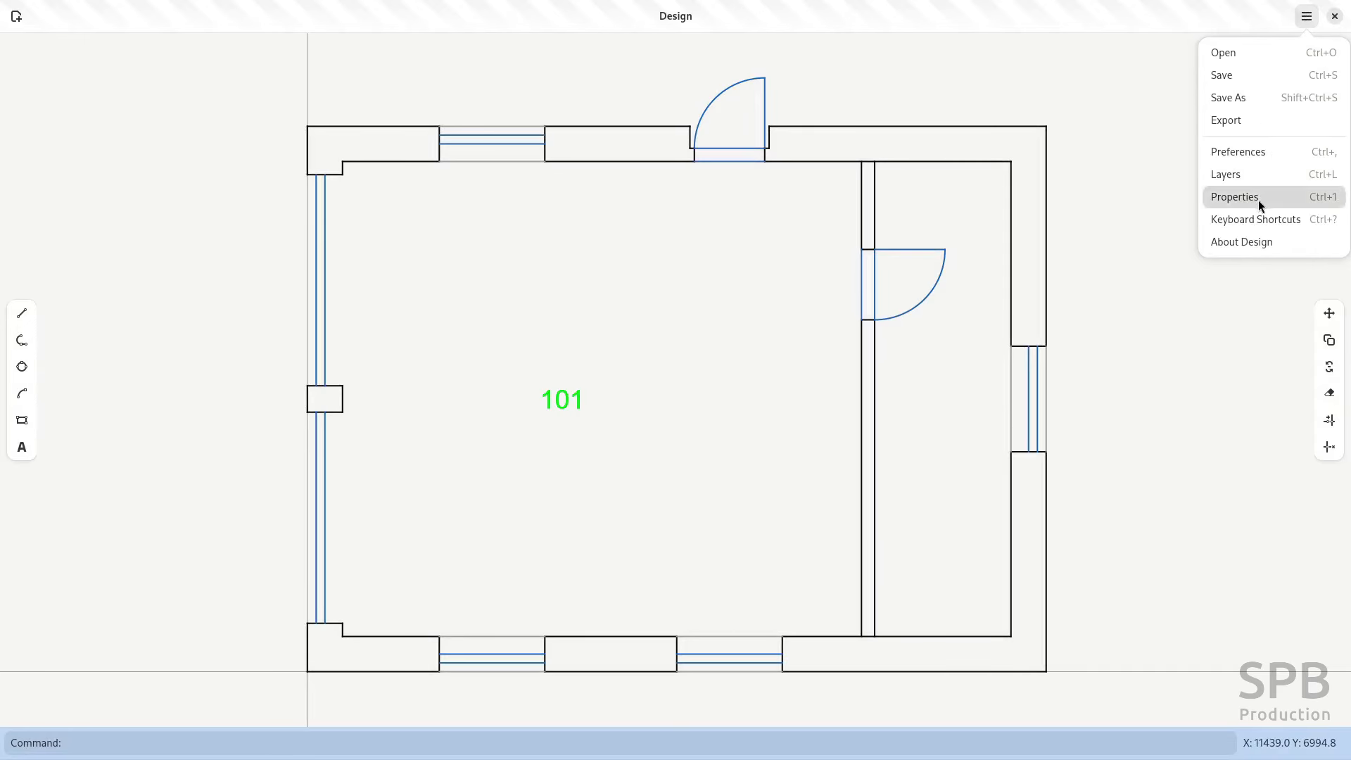
pyautogui.moveTo(664, 133); pyautogui.dragTo(1089, 128)
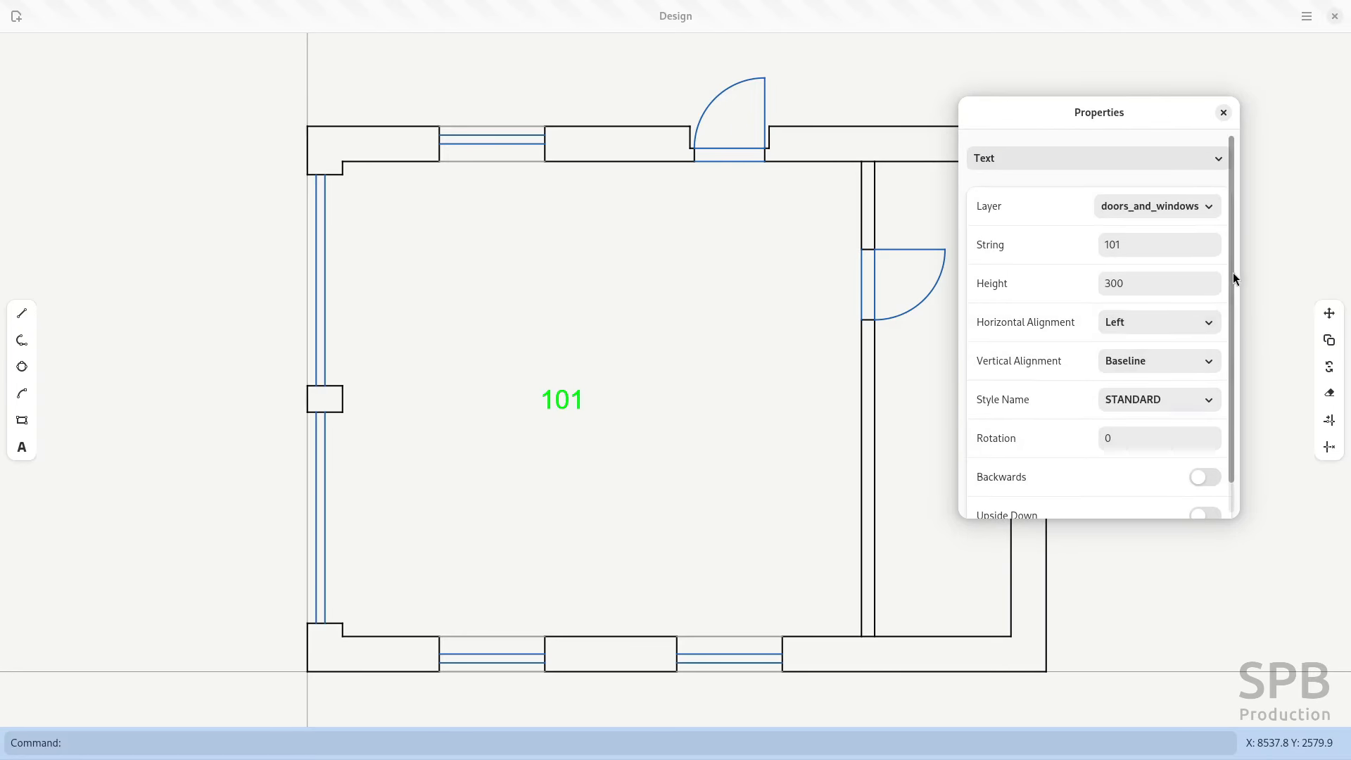
pyautogui.moveTo(1233, 272); pyautogui.dragTo(1234, 311)
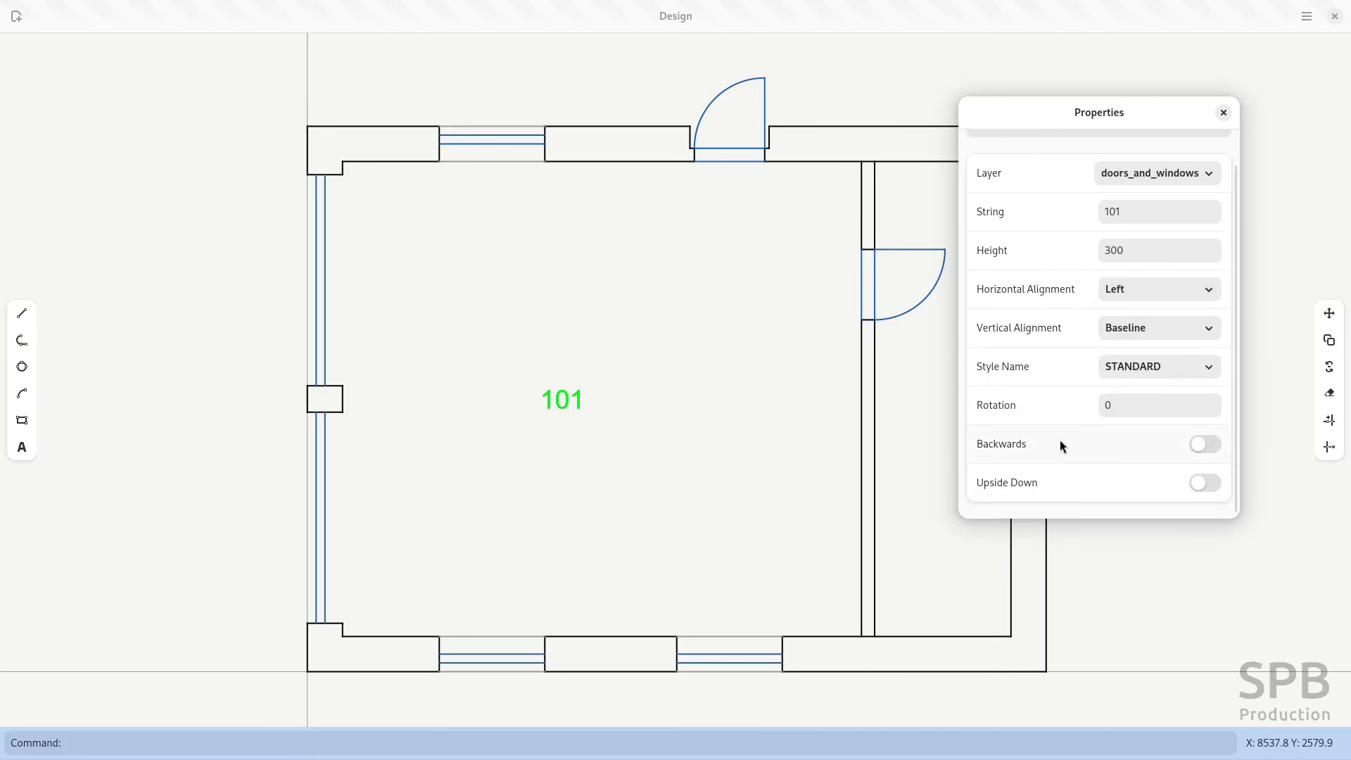
pyautogui.moveTo(1234, 360); pyautogui.dragTo(1238, 337)
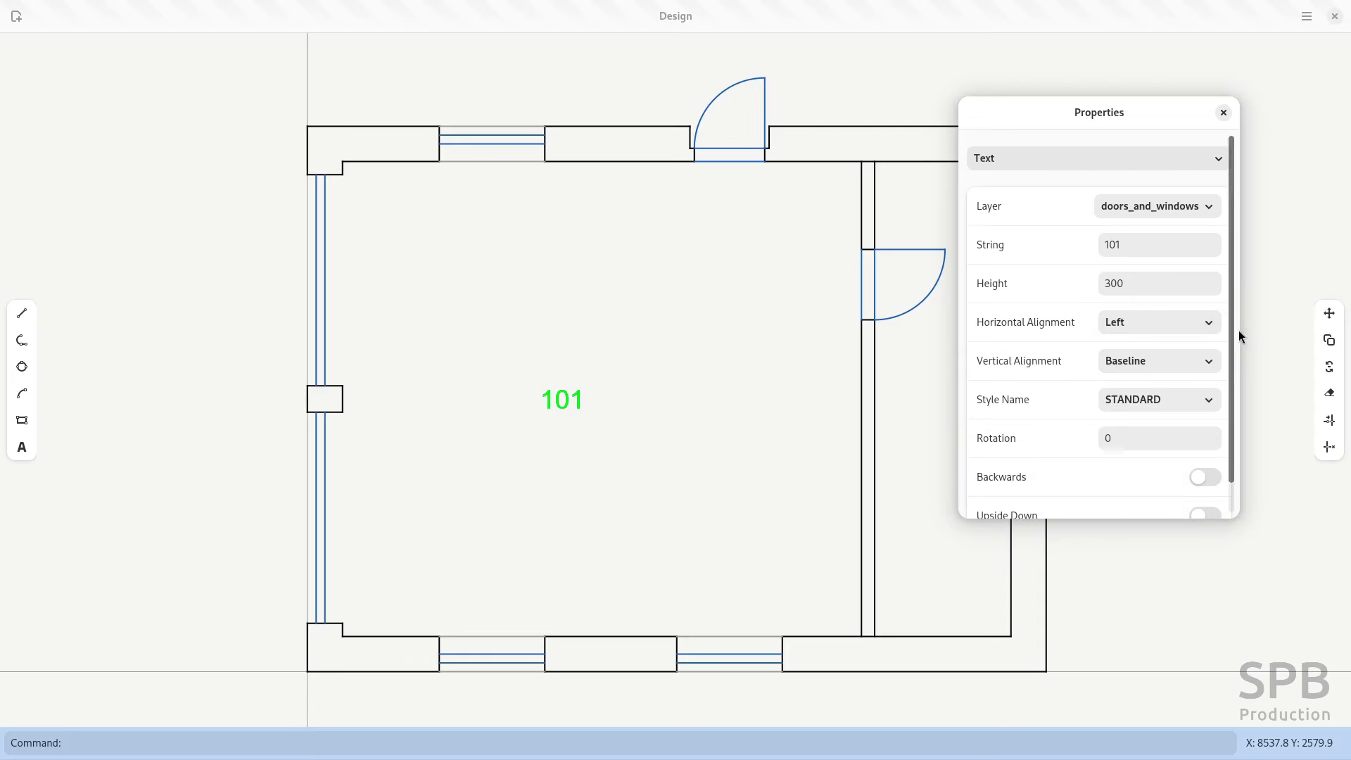
# - Assign the 101 text to the text layer and clear the selection
pyautogui.click(1179, 225)
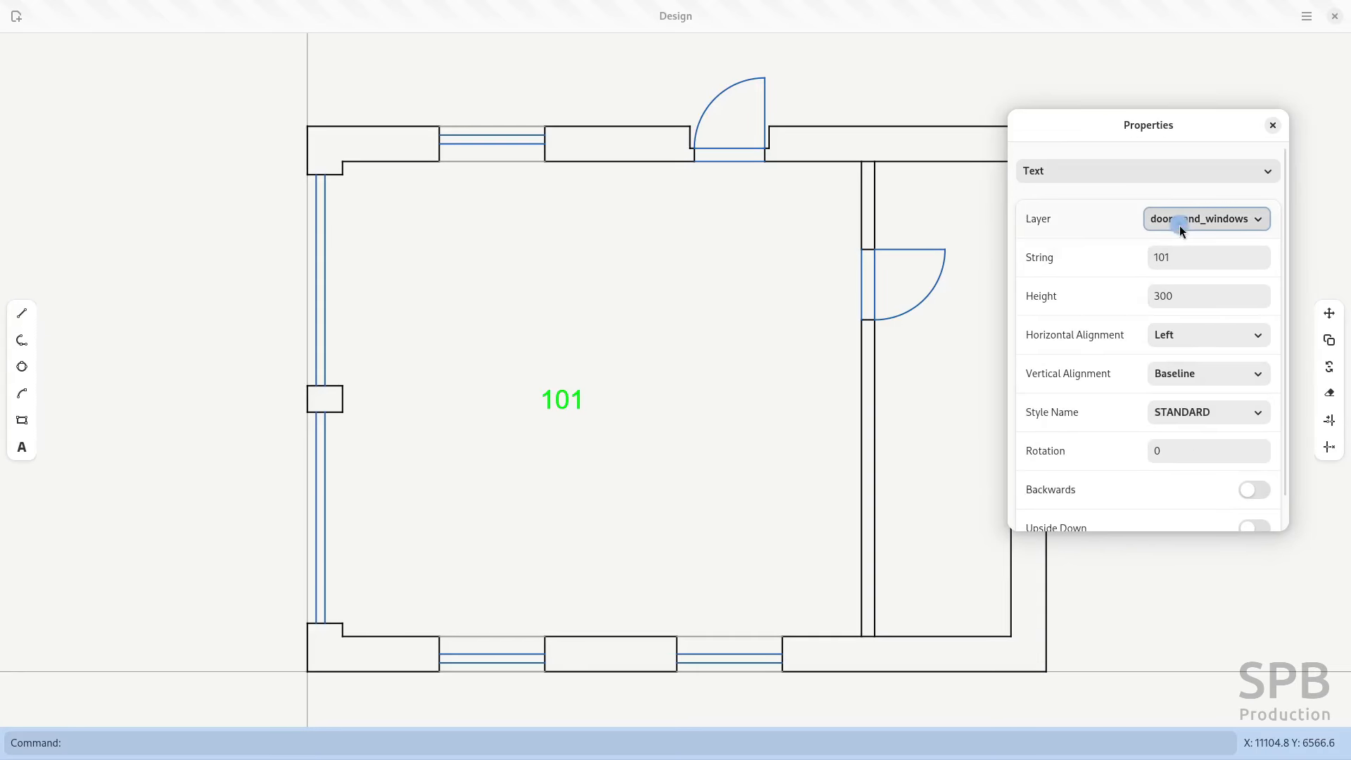
pyautogui.click(1178, 224)
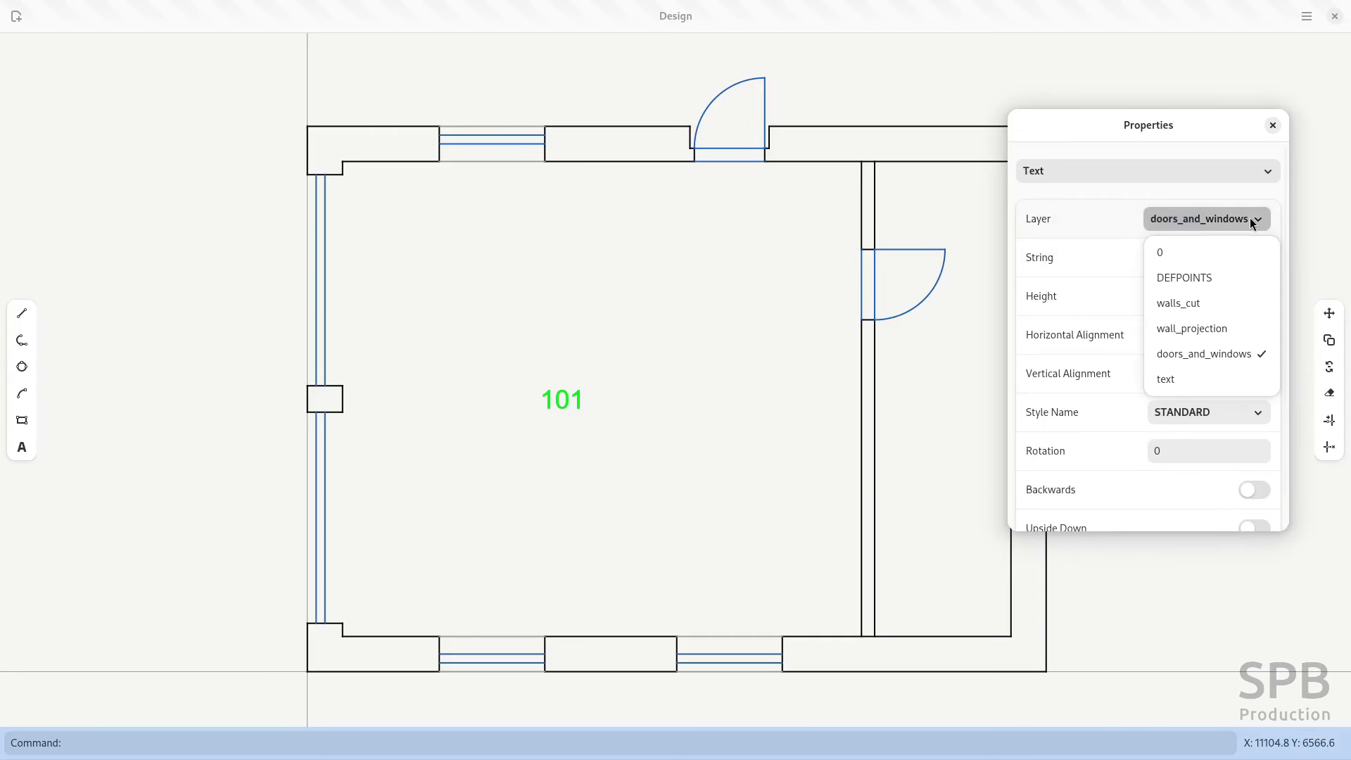
pyautogui.click(1167, 384)
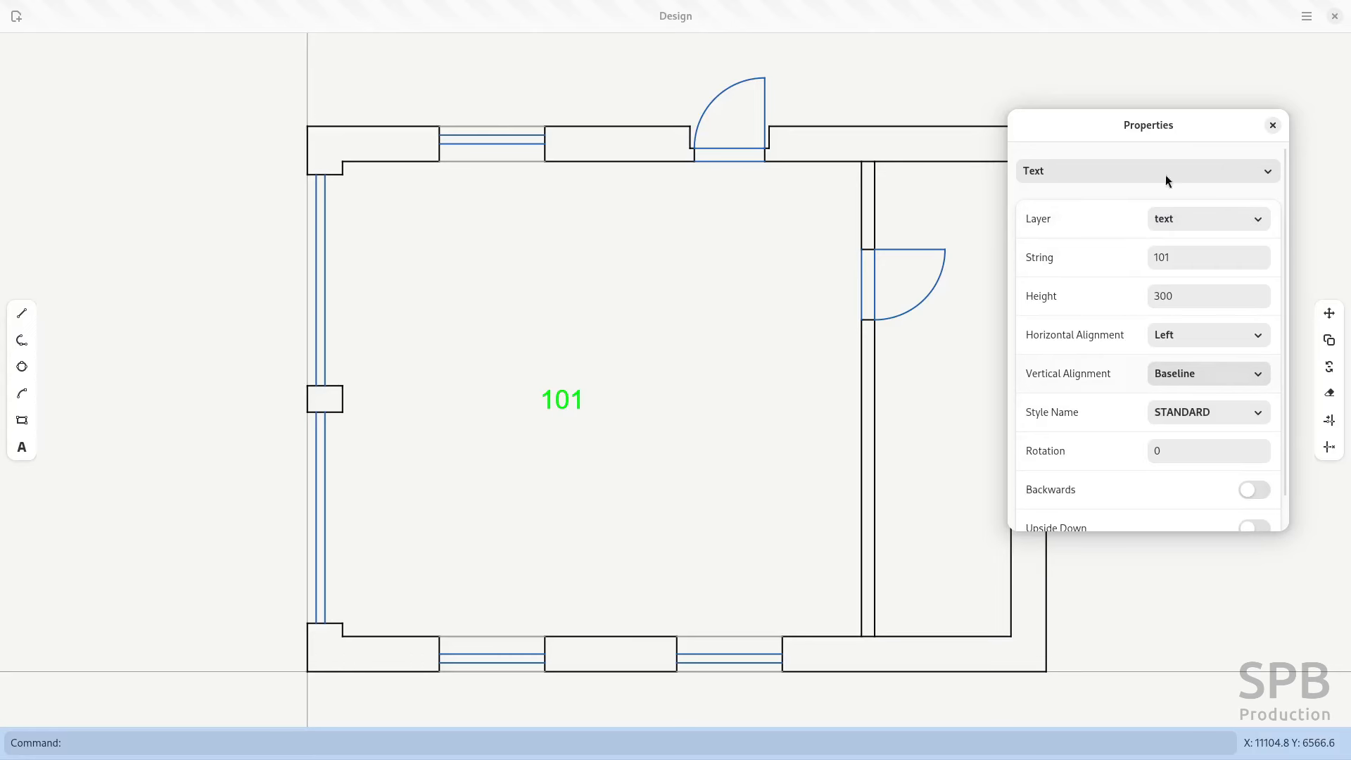
pyautogui.moveTo(1143, 125); pyautogui.dragTo(1157, 77)
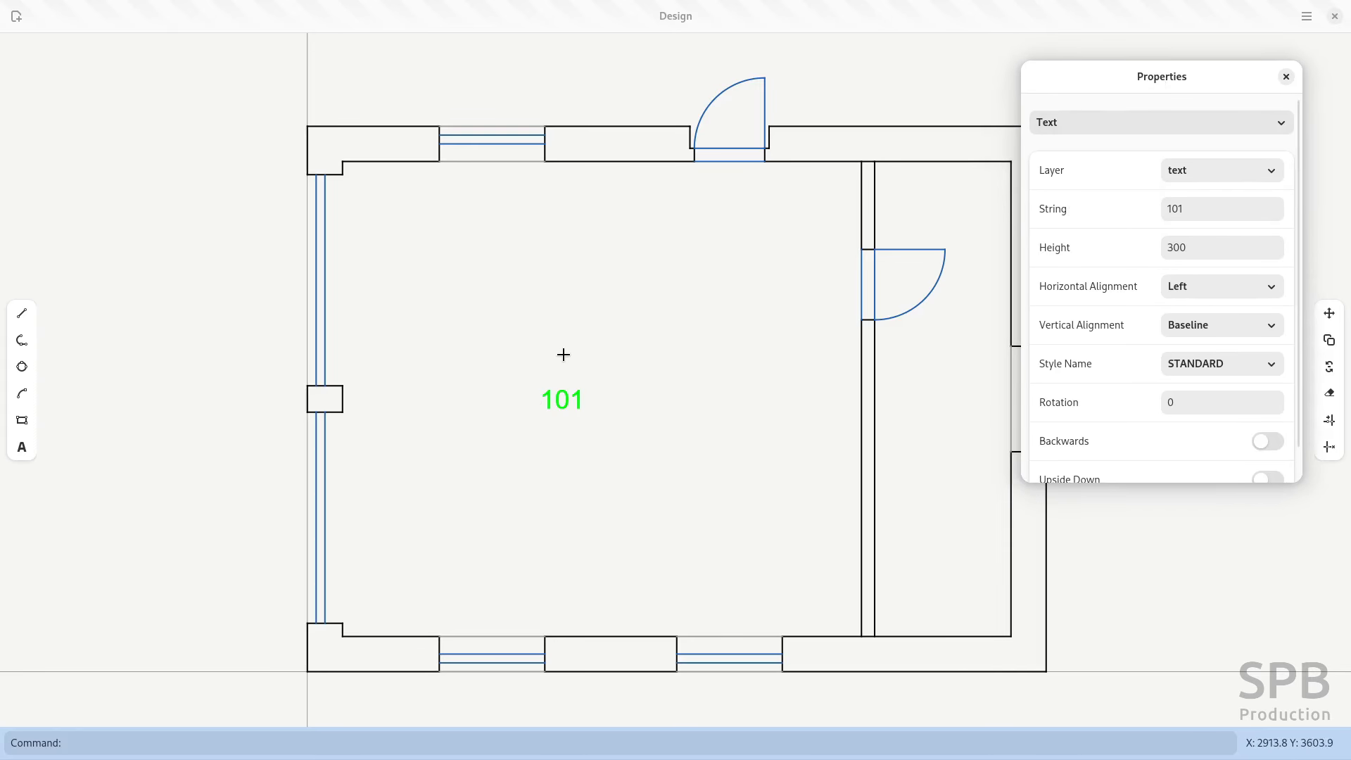
pyautogui.press('Escape')
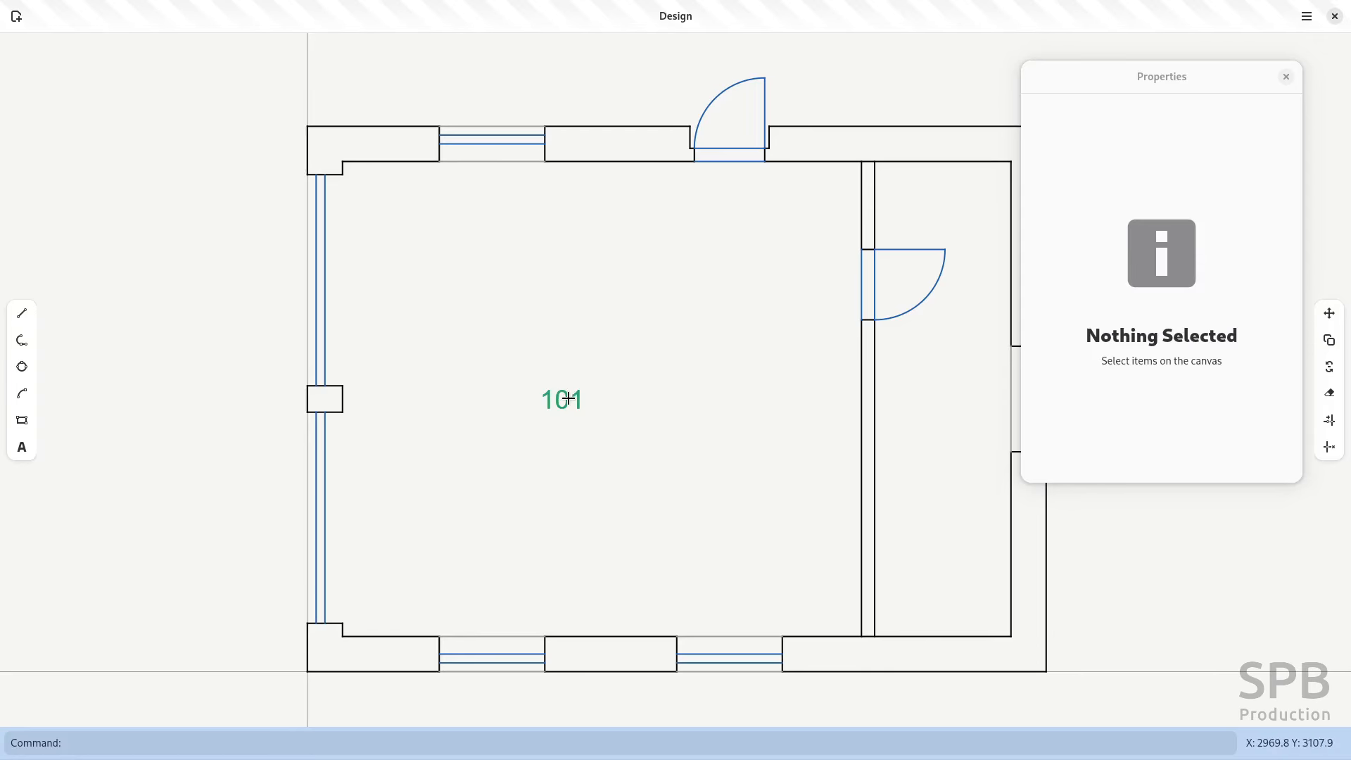
# - Make the text layer the current layer and close the layer list
pyautogui.click(1306, 15)
pyautogui.click(1230, 177)
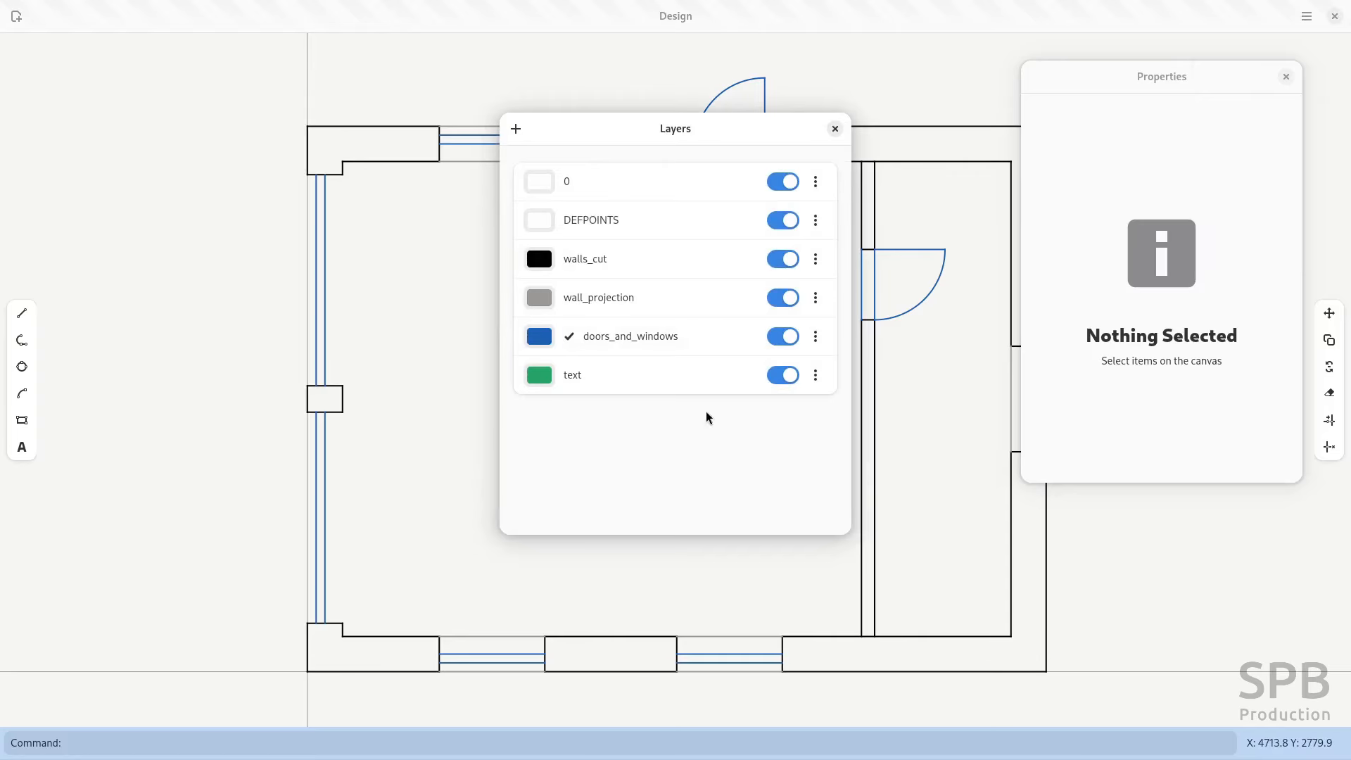
pyautogui.click(578, 387)
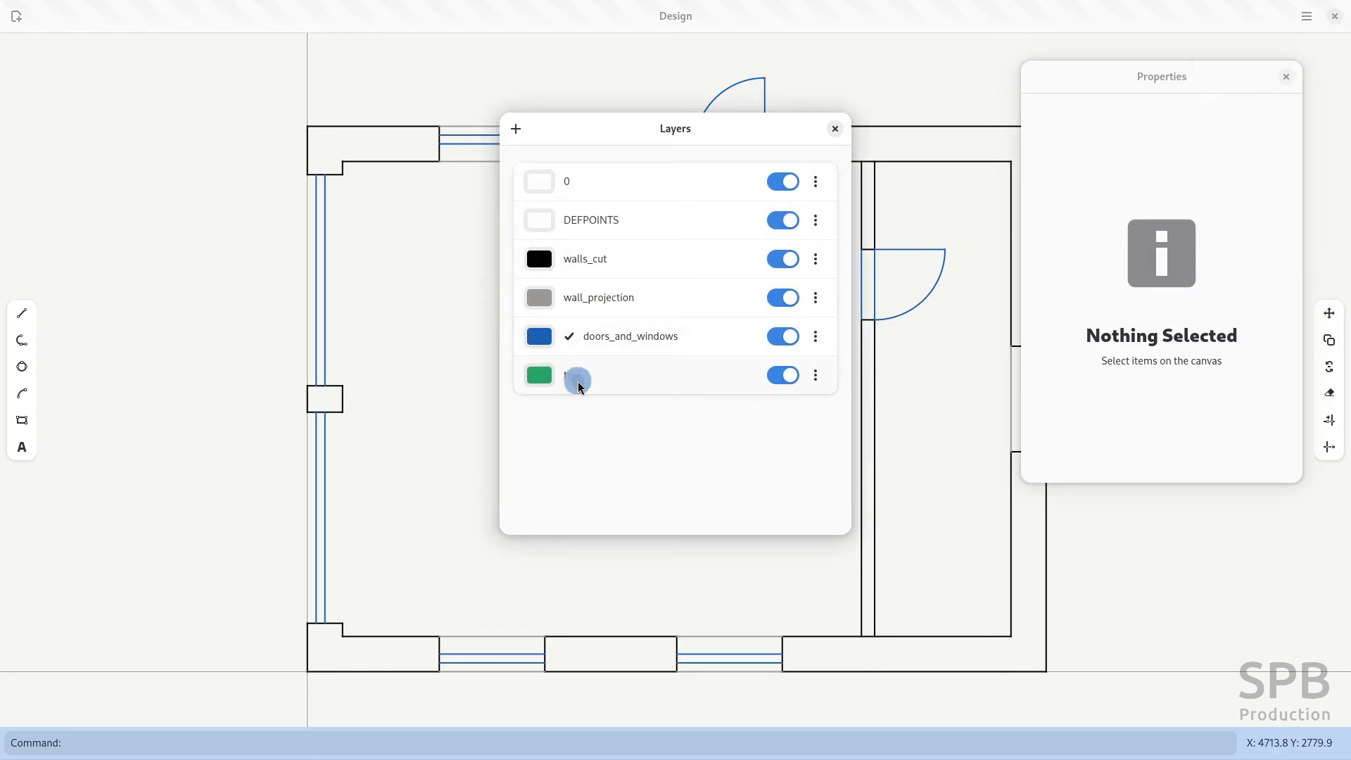
pyautogui.click(816, 375)
pyautogui.click(813, 457)
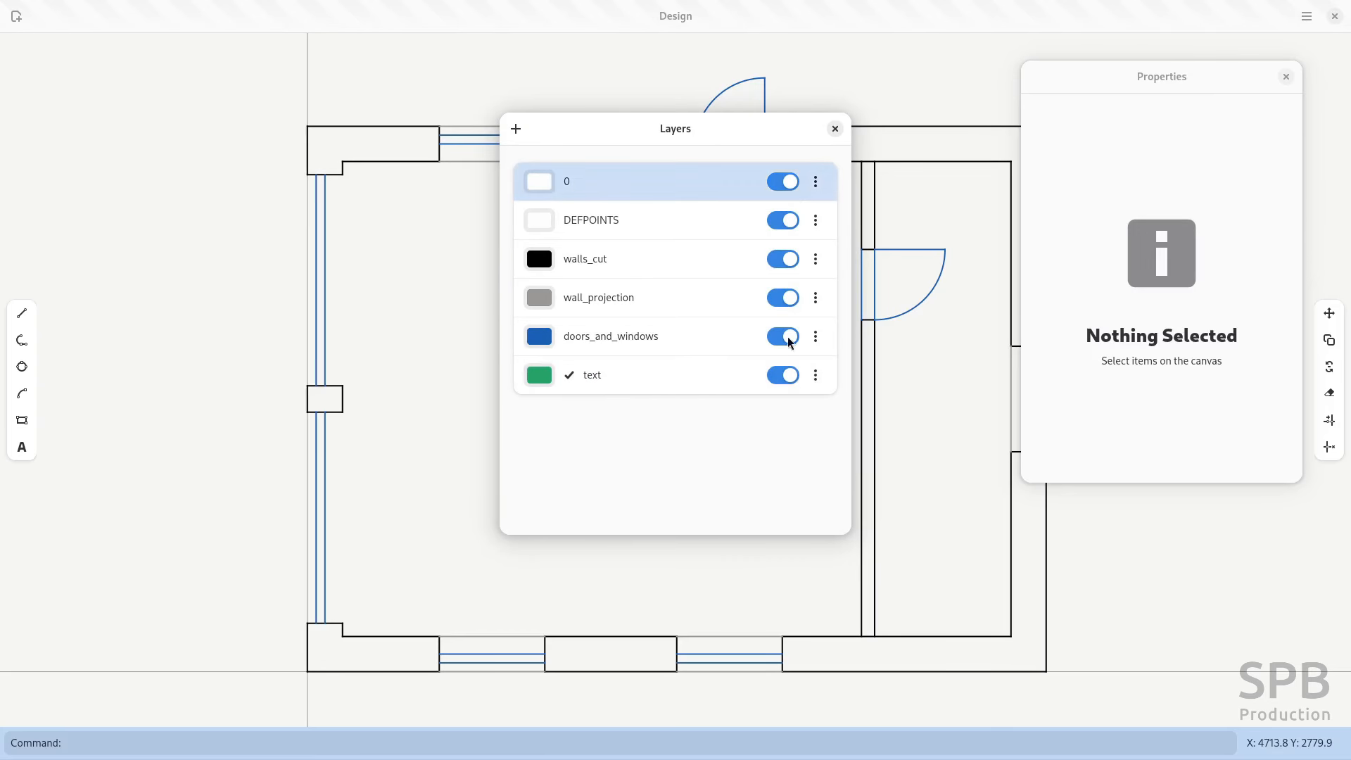
pyautogui.click(836, 129)
# - Copy the 101 room number to a spot directly below the original in the garage
pyautogui.click(24, 450)
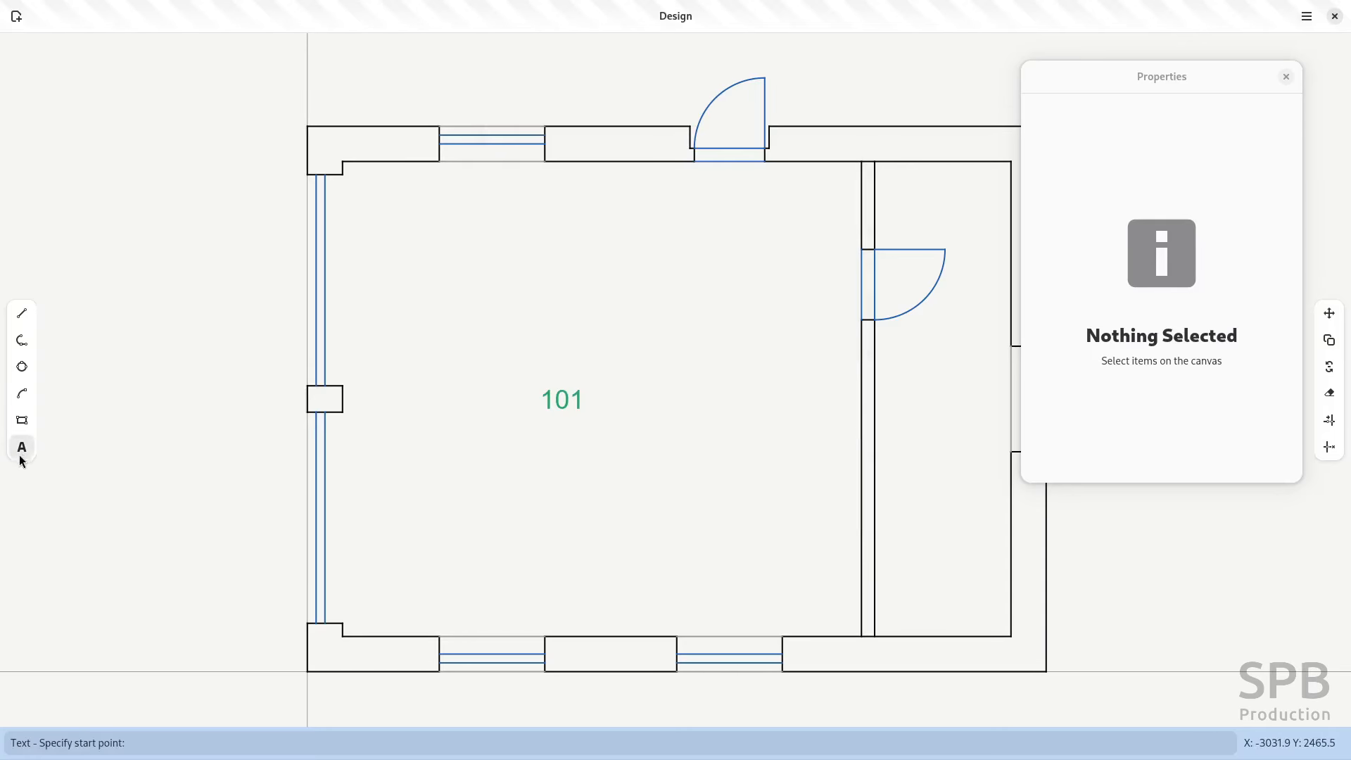
pyautogui.press('Escape')
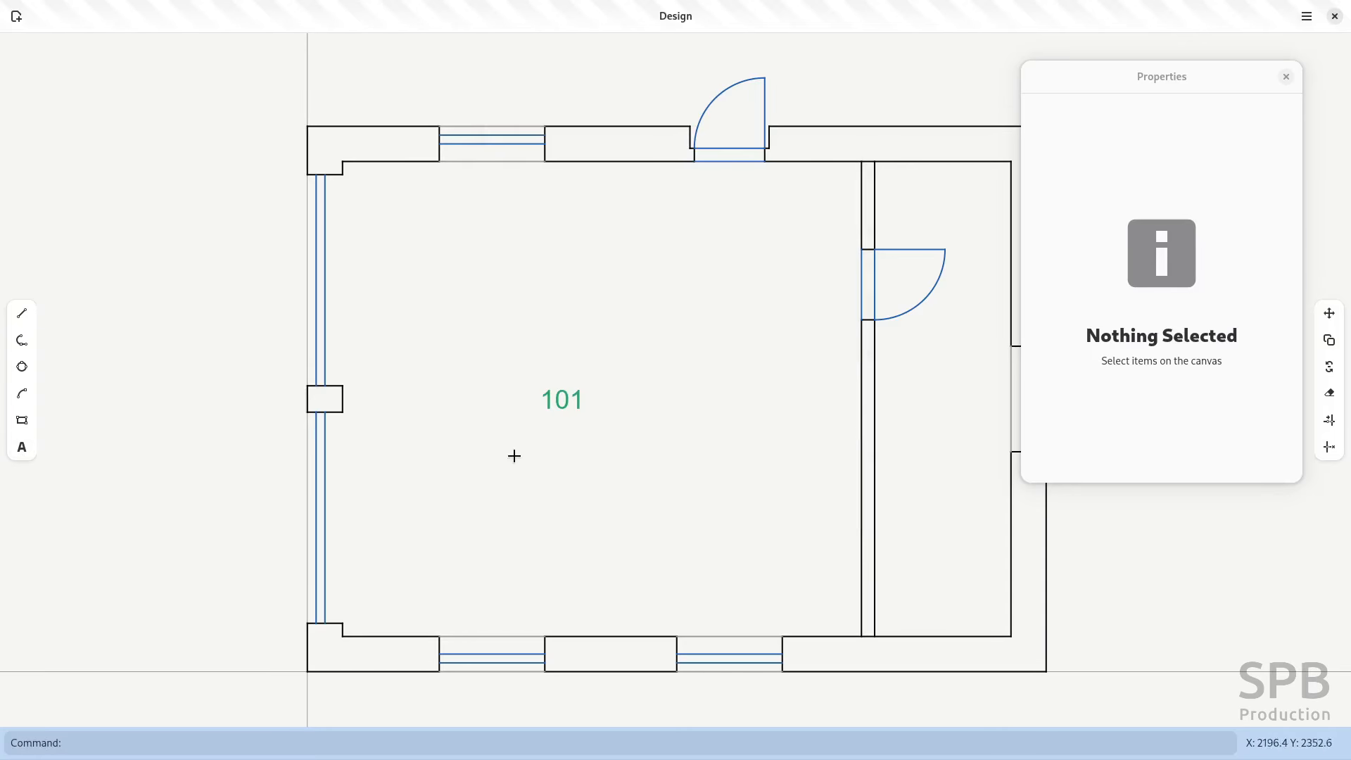
pyautogui.click(547, 398)
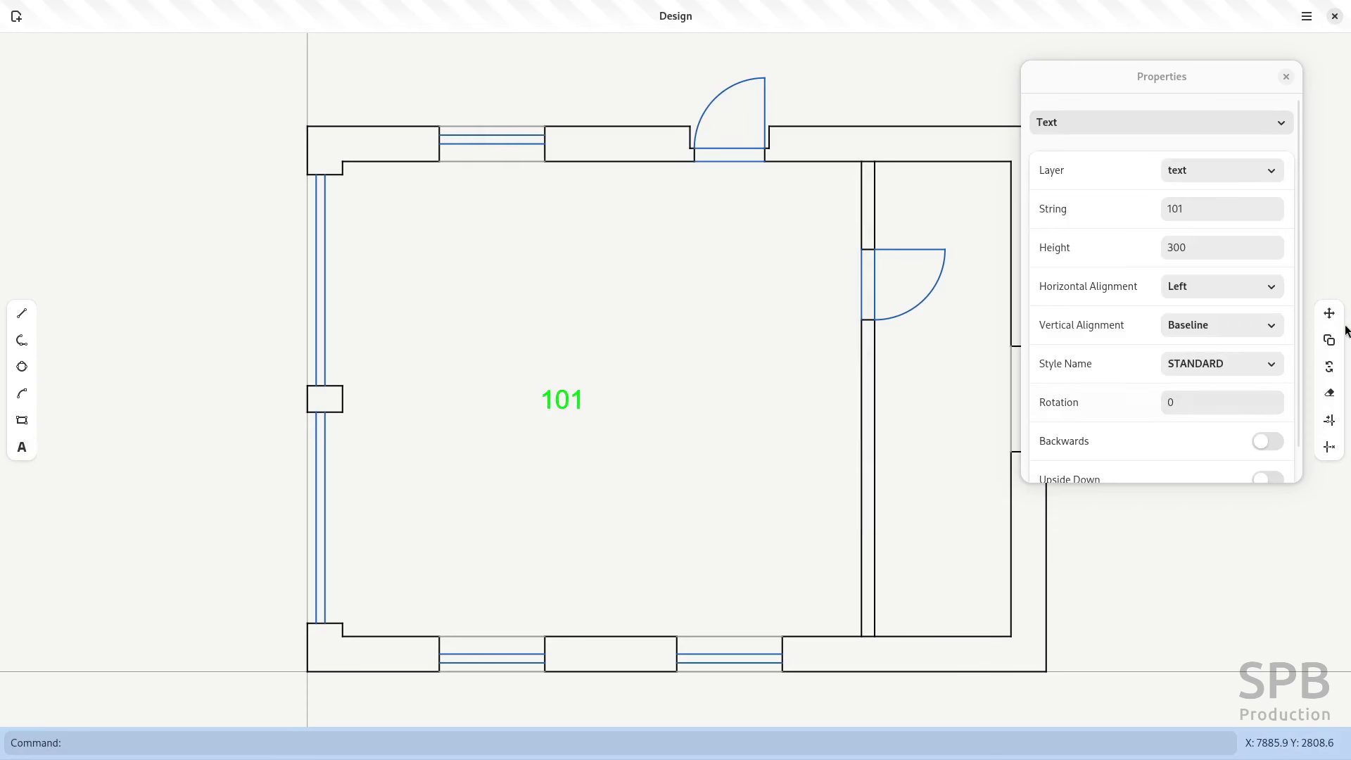
pyautogui.click(1334, 344)
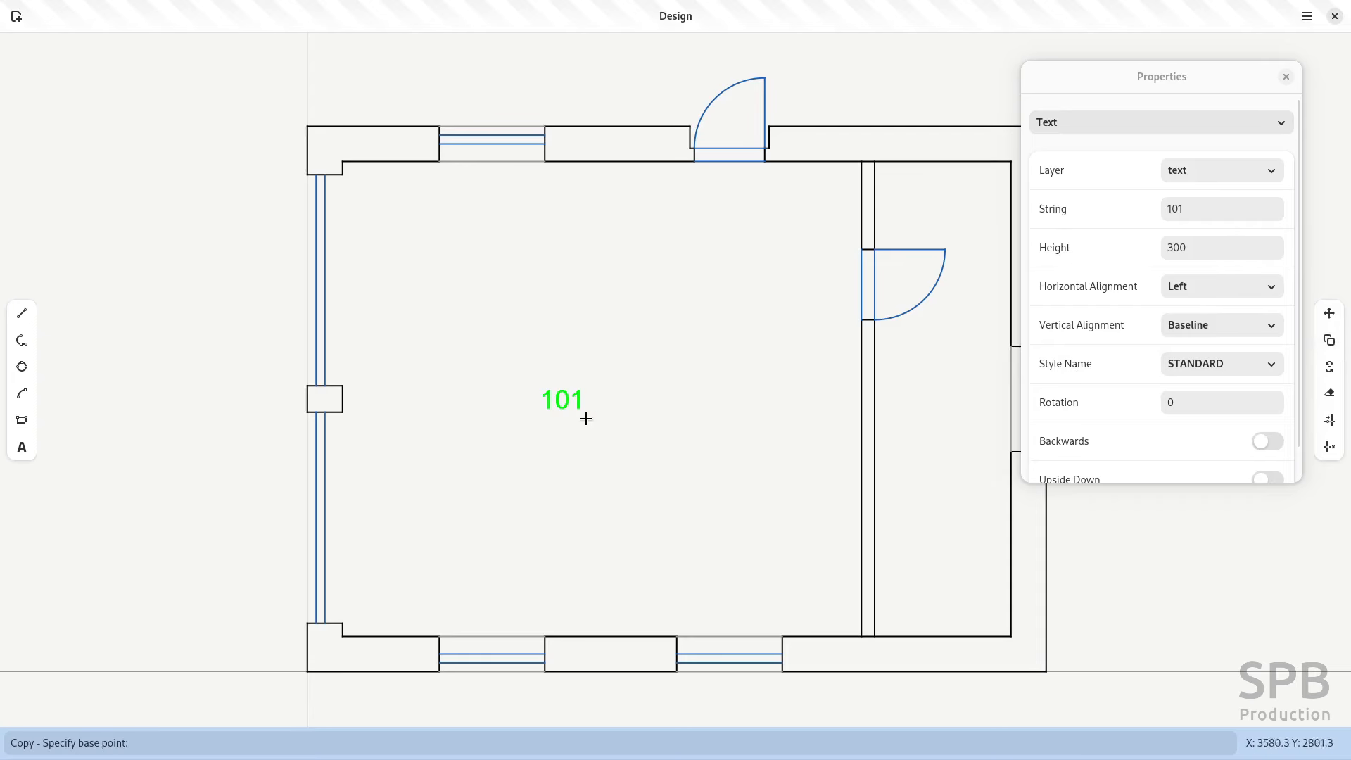
pyautogui.click(542, 410)
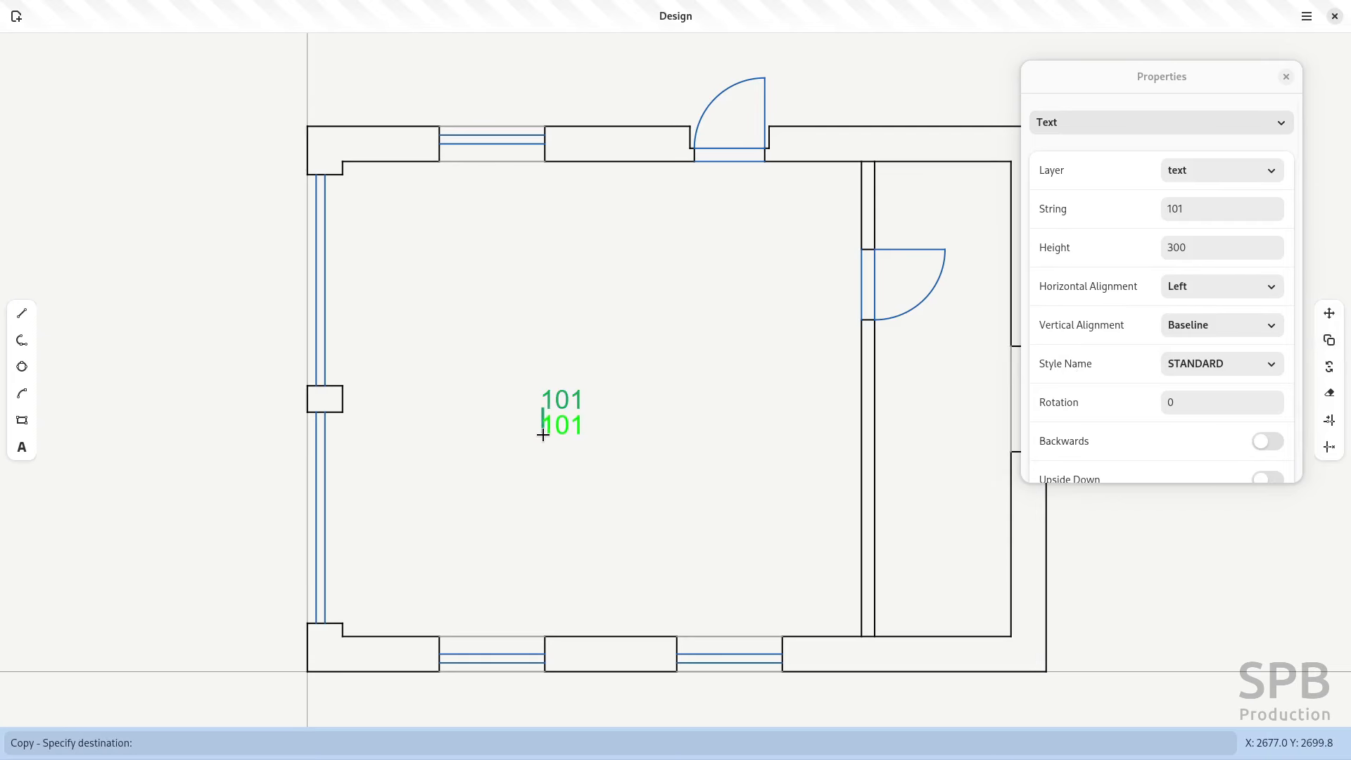
pyautogui.click(543, 439)
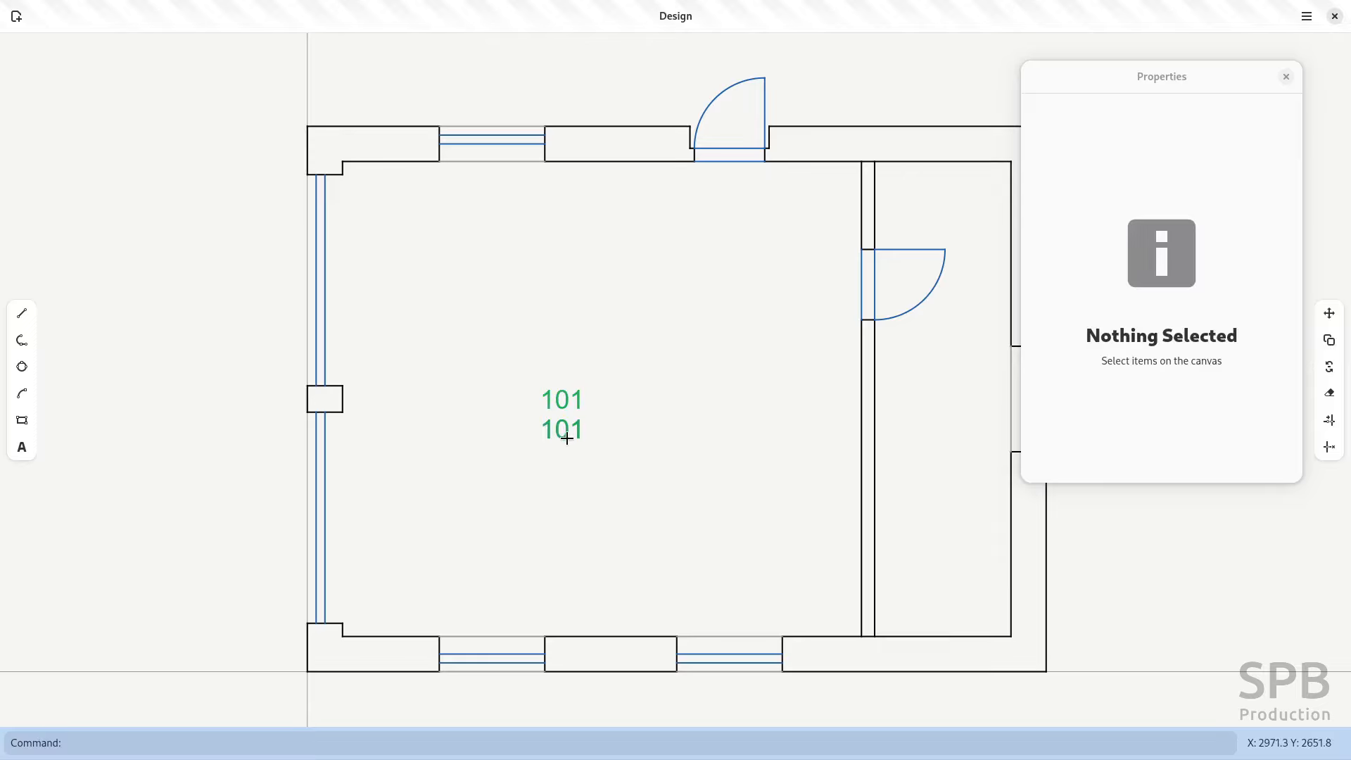
# - Change the string of the lower 101 copy to GARAGE
pyautogui.click(565, 435)
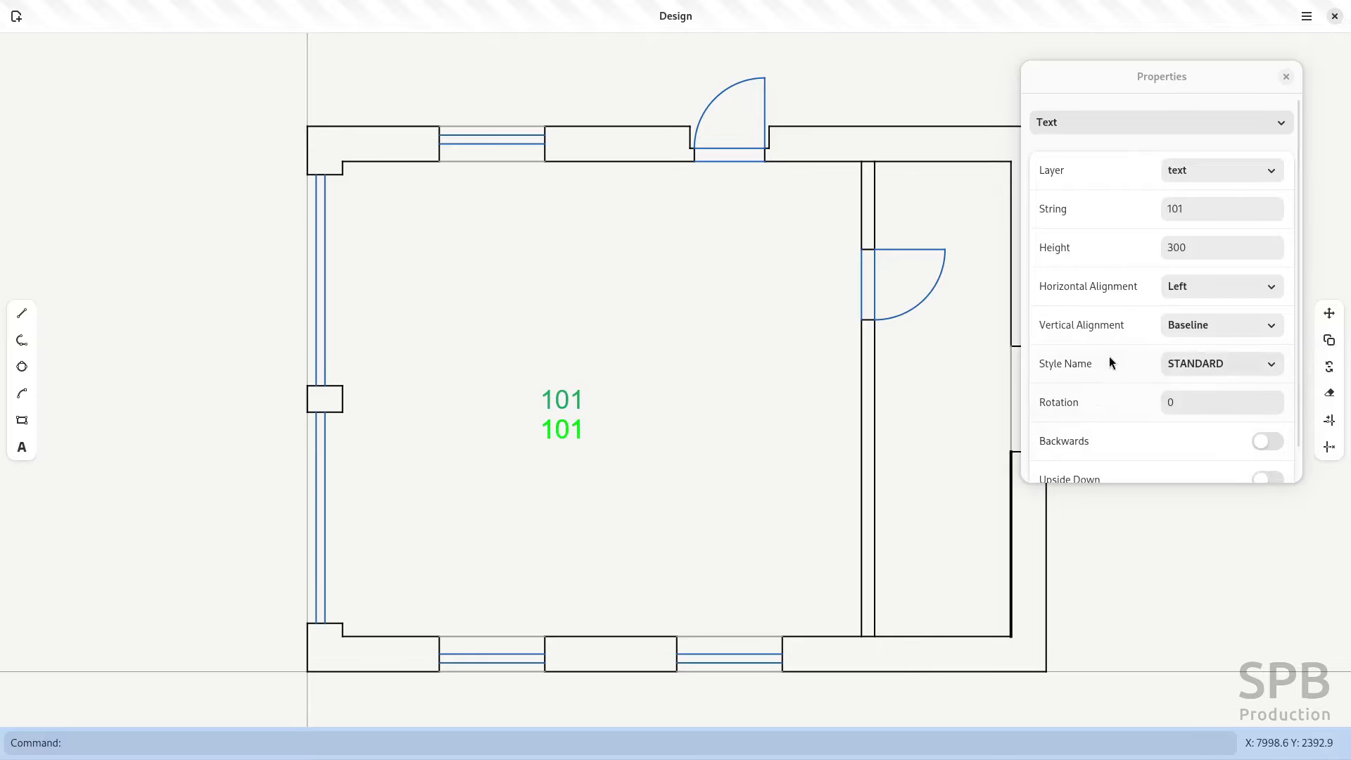
pyautogui.moveTo(1200, 208); pyautogui.dragTo(1112, 201)
pyautogui.write('G')
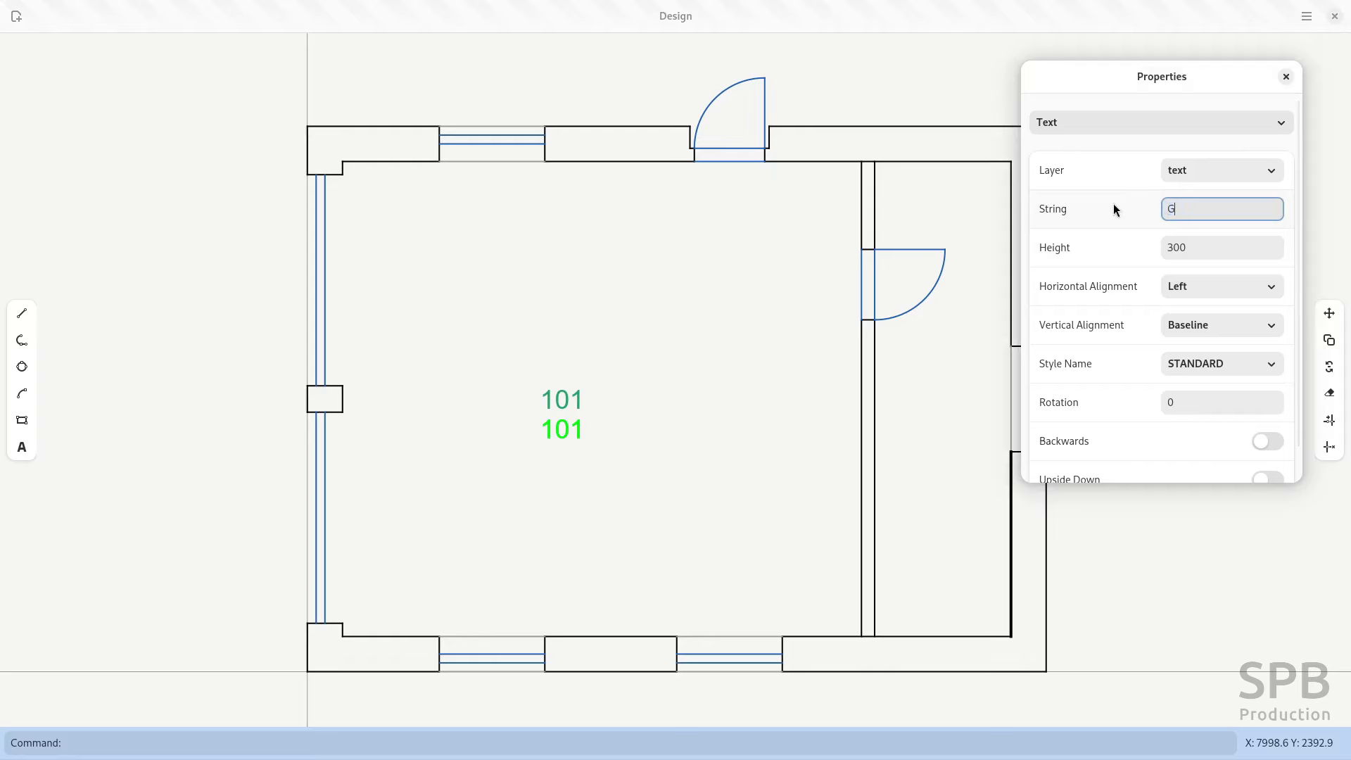
pyautogui.write('ARAGE')
pyautogui.press('Return')
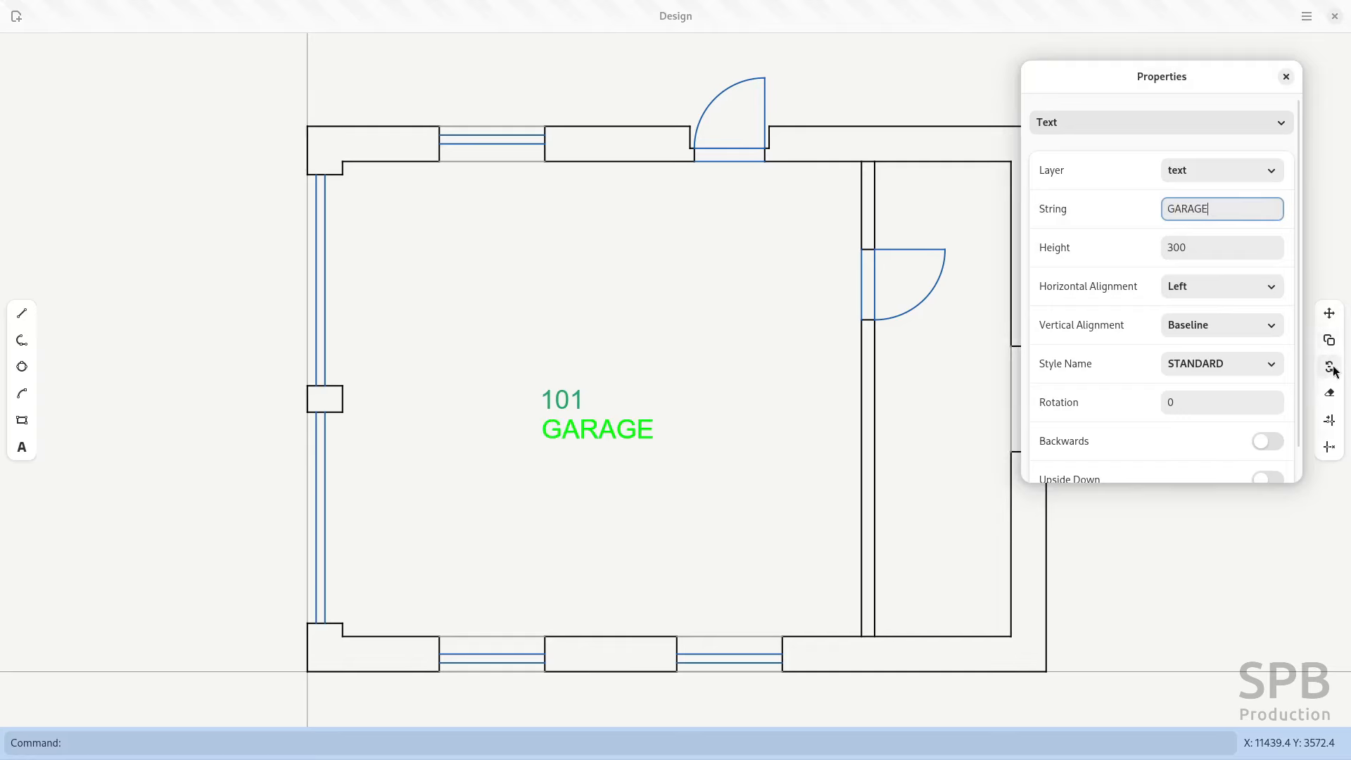
# - Move the GARAGE text sideways so it sits centred beneath the 101 room number
pyautogui.click(1329, 314)
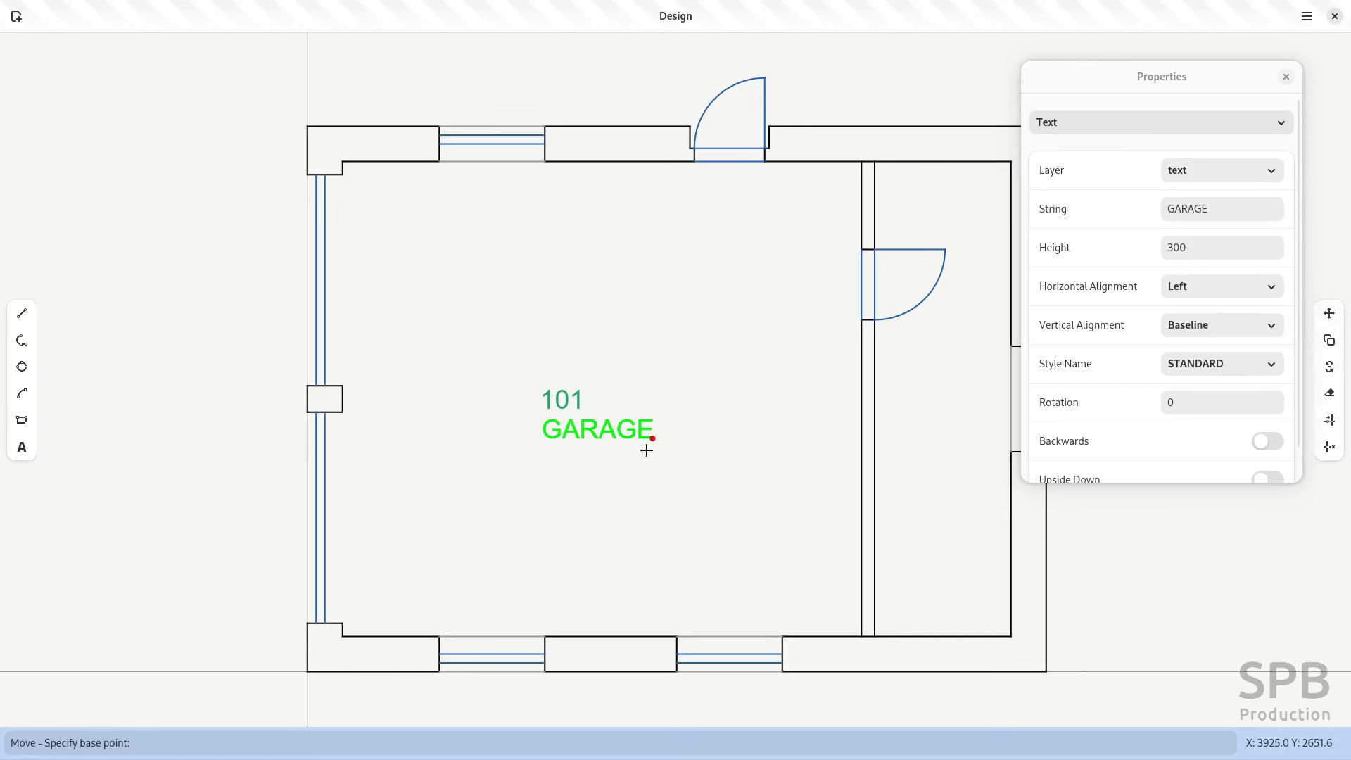
pyautogui.click(596, 431)
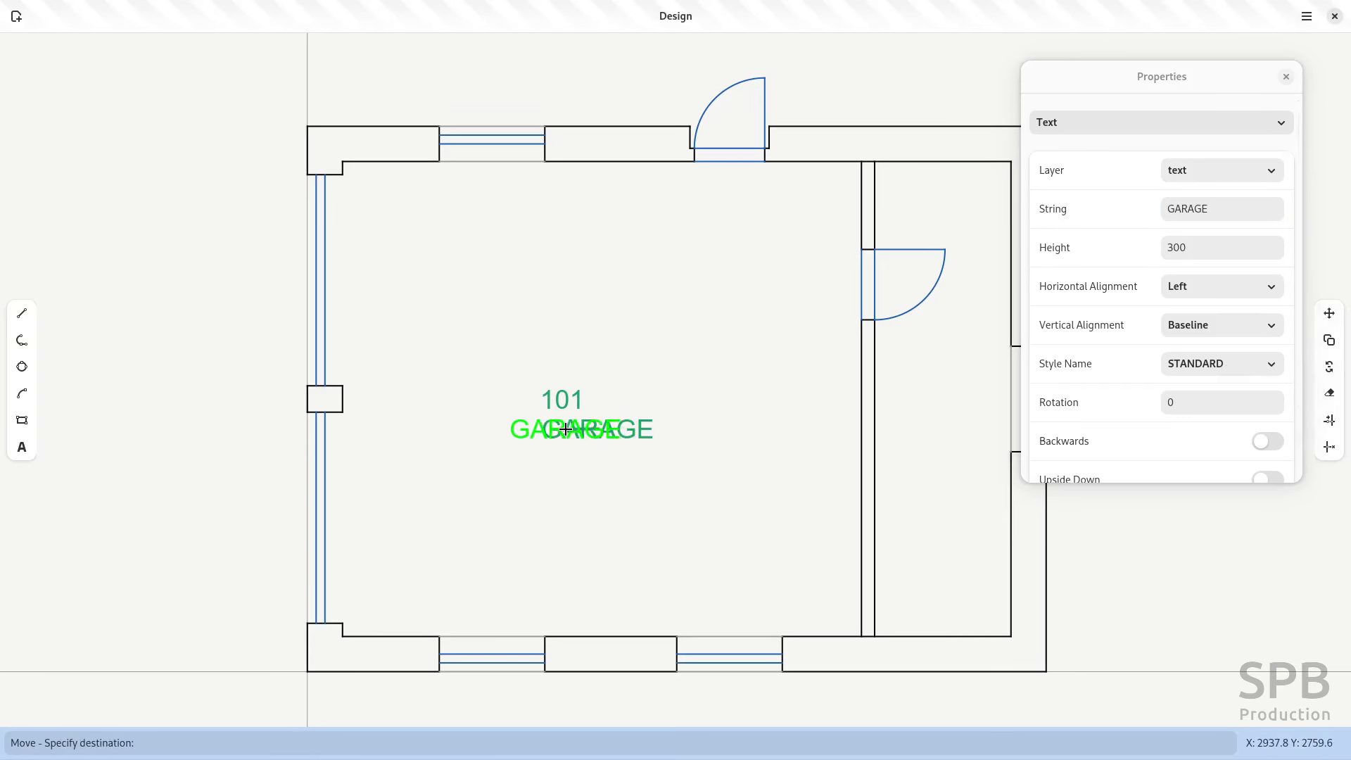
pyautogui.click(565, 429)
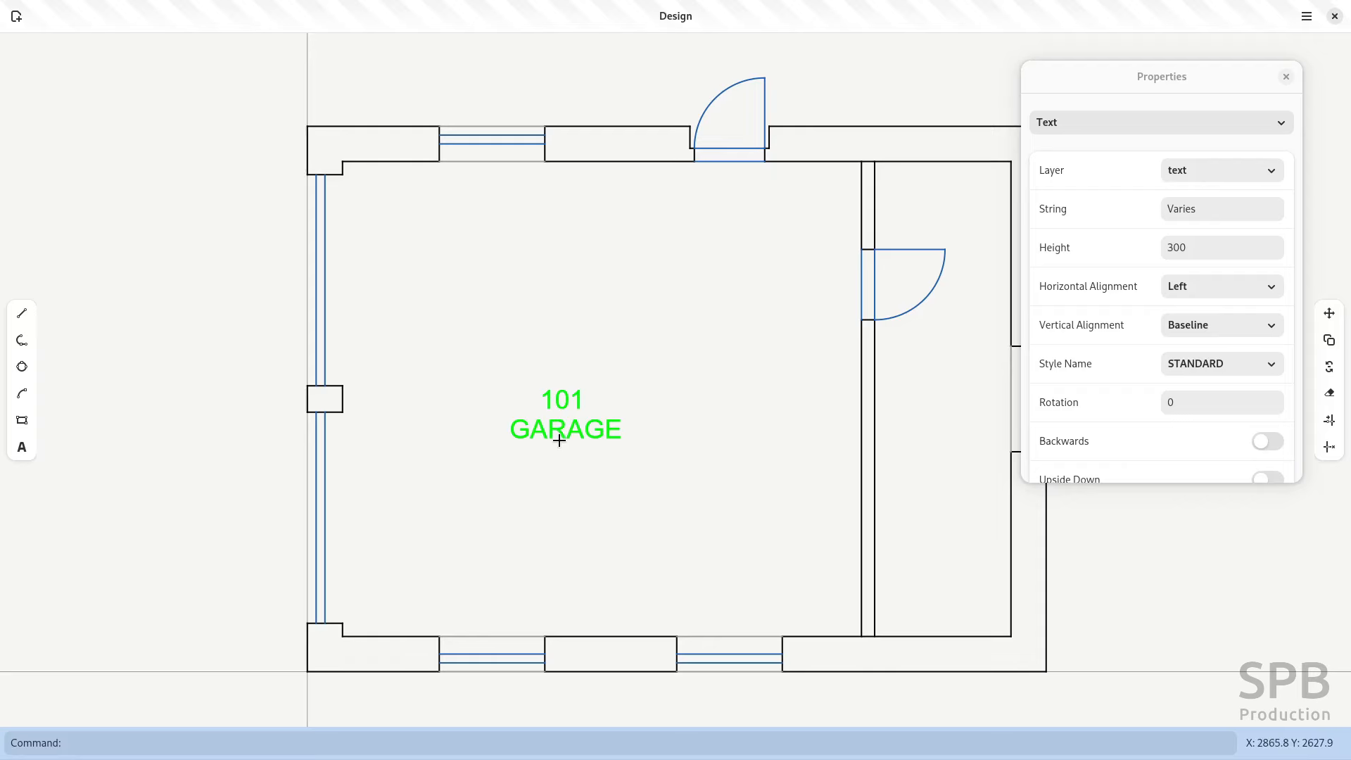
# - Copy the 101 and GARAGE texts together into the narrow room beyond the partition wall
pyautogui.click(1329, 340)
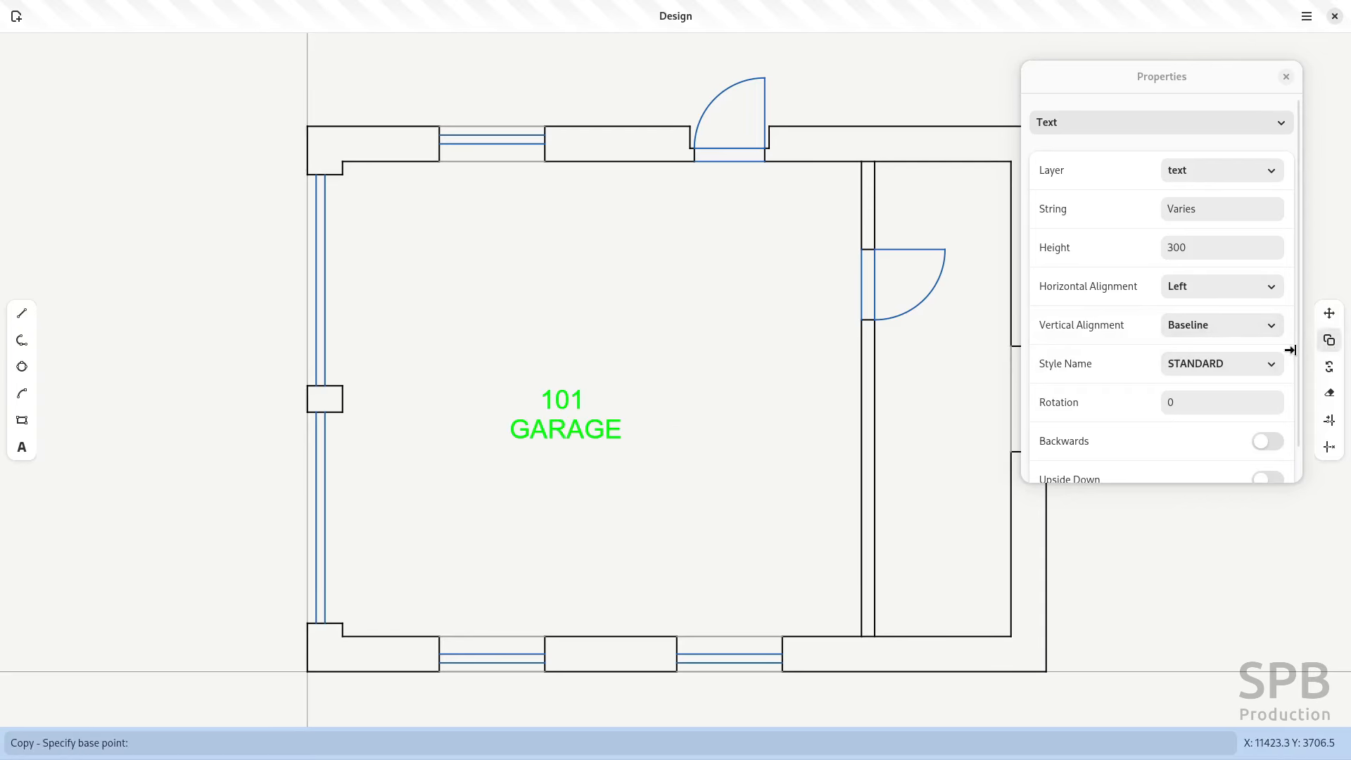
pyautogui.click(569, 434)
pyautogui.click(937, 429)
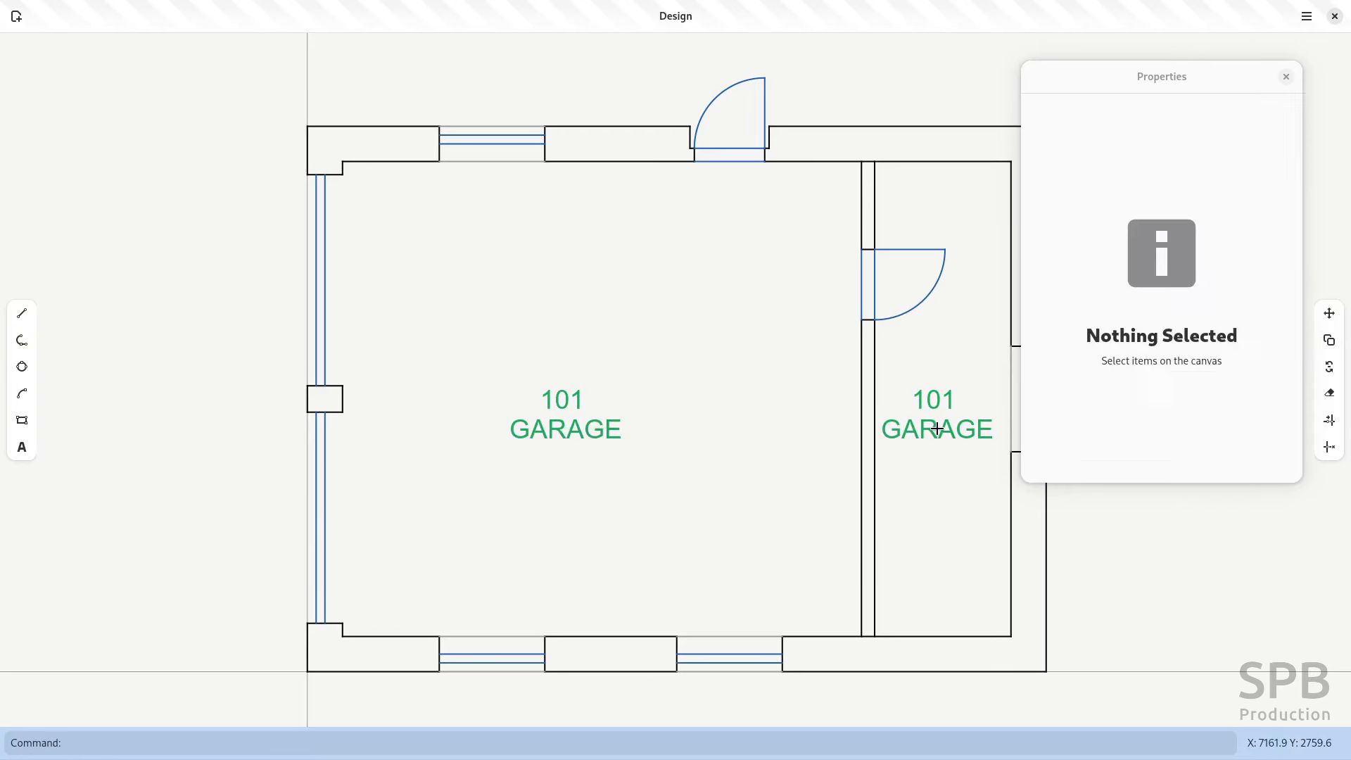
# - Change the copied room number in the narrow room to 102
pyautogui.click(949, 398)
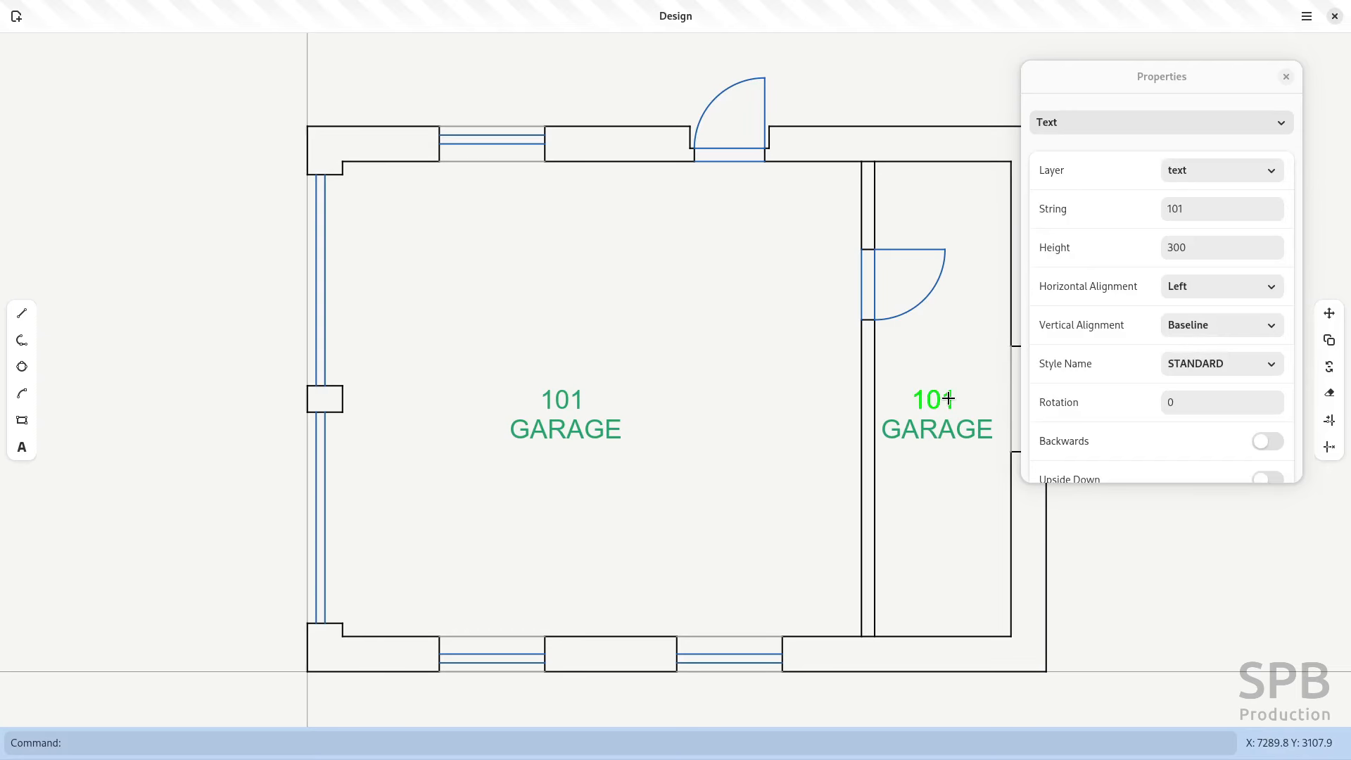
pyautogui.click(1192, 209)
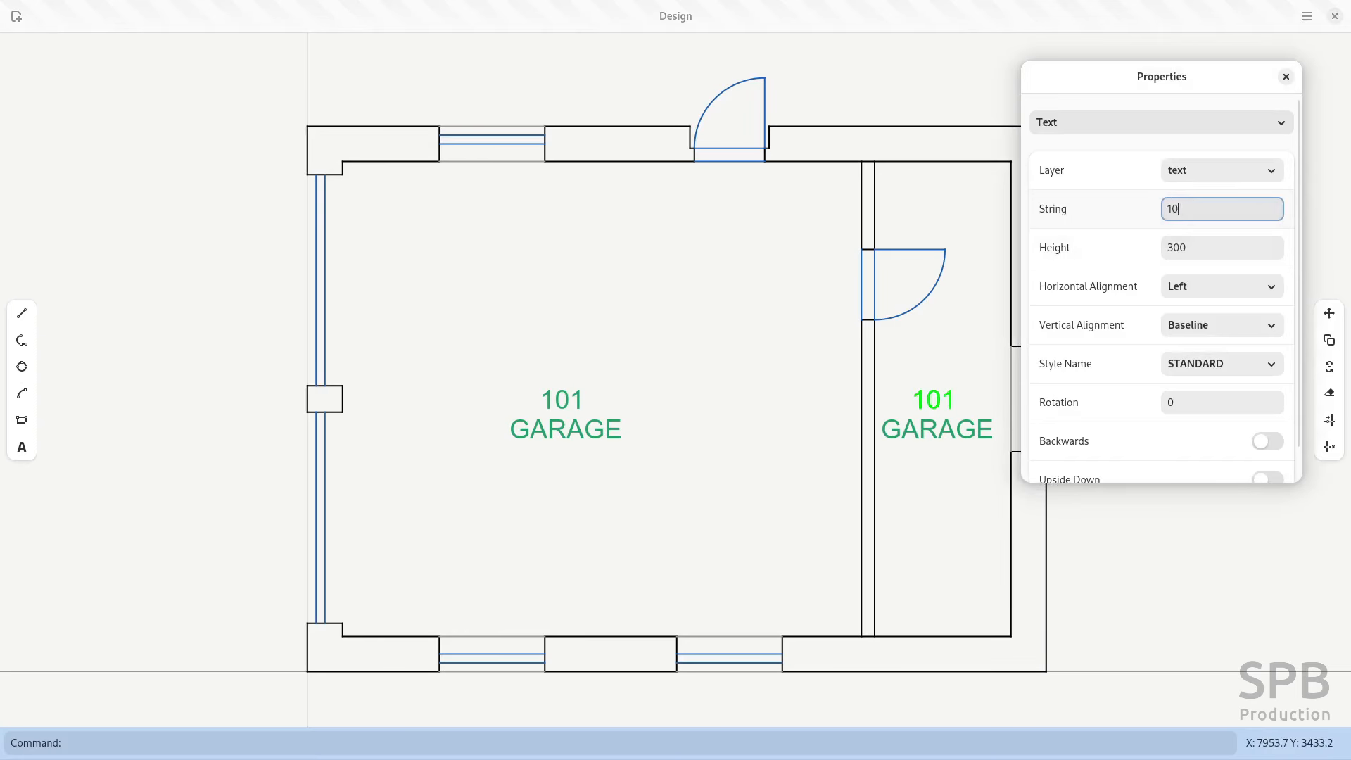
pyautogui.write('2')
# - Change the copied GARAGE text below 102 to STORAGE
pyautogui.click(943, 427)
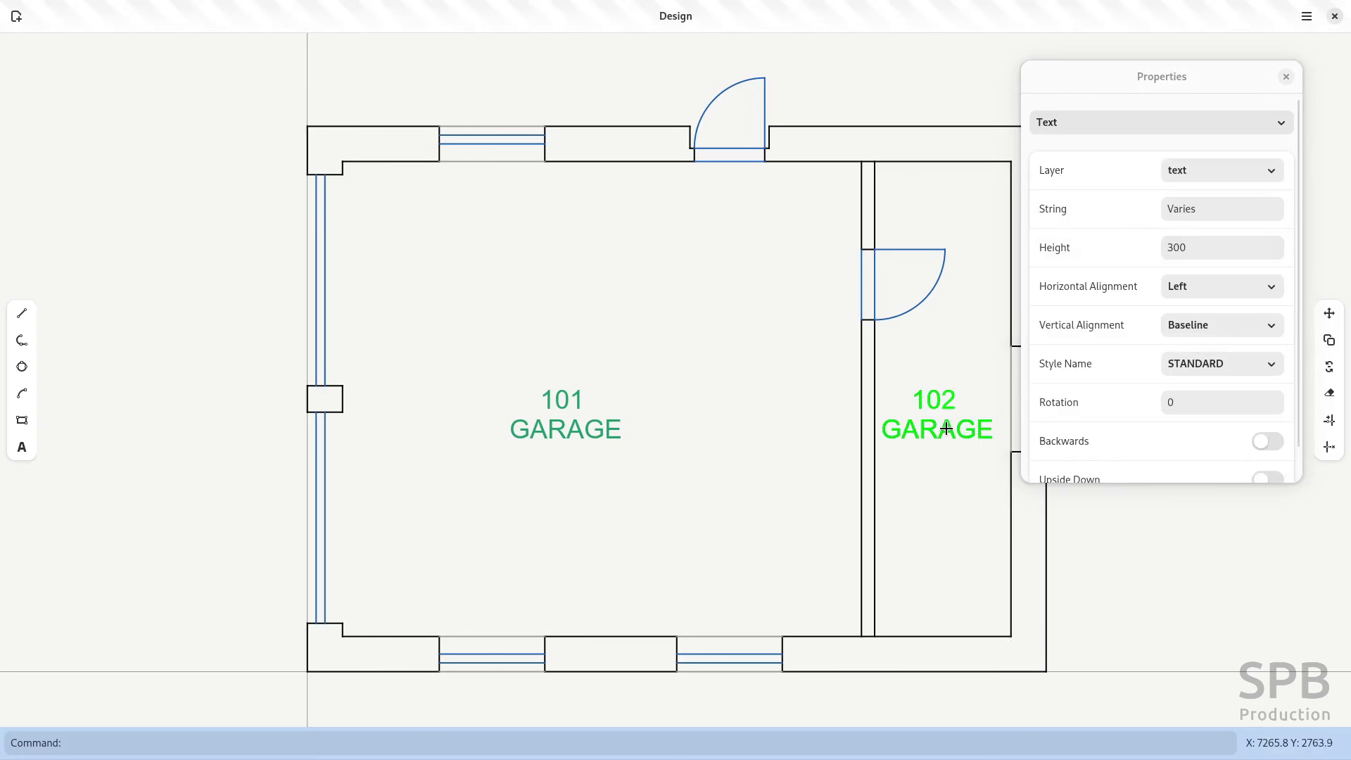
pyautogui.click(948, 361)
pyautogui.click(933, 434)
pyautogui.doubleClick(1214, 209)
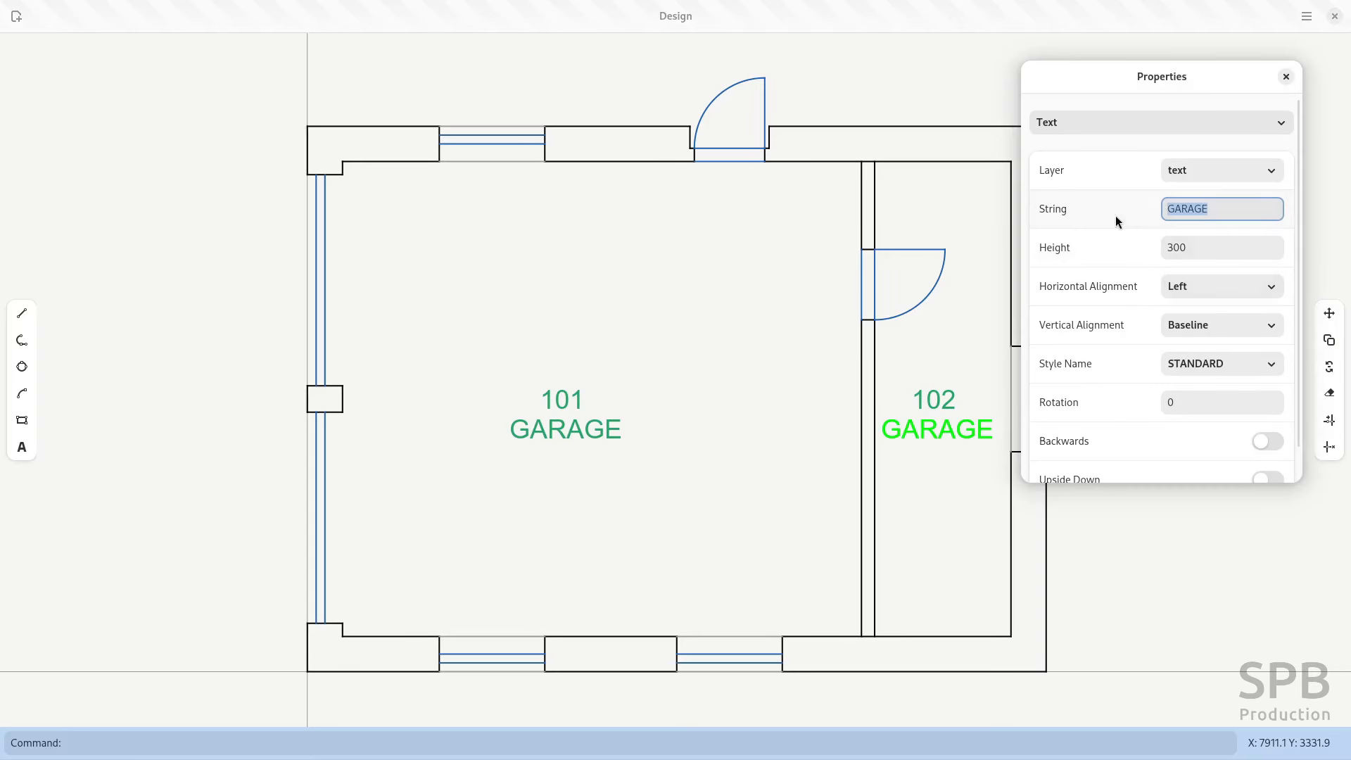
pyautogui.write('STORAGE')
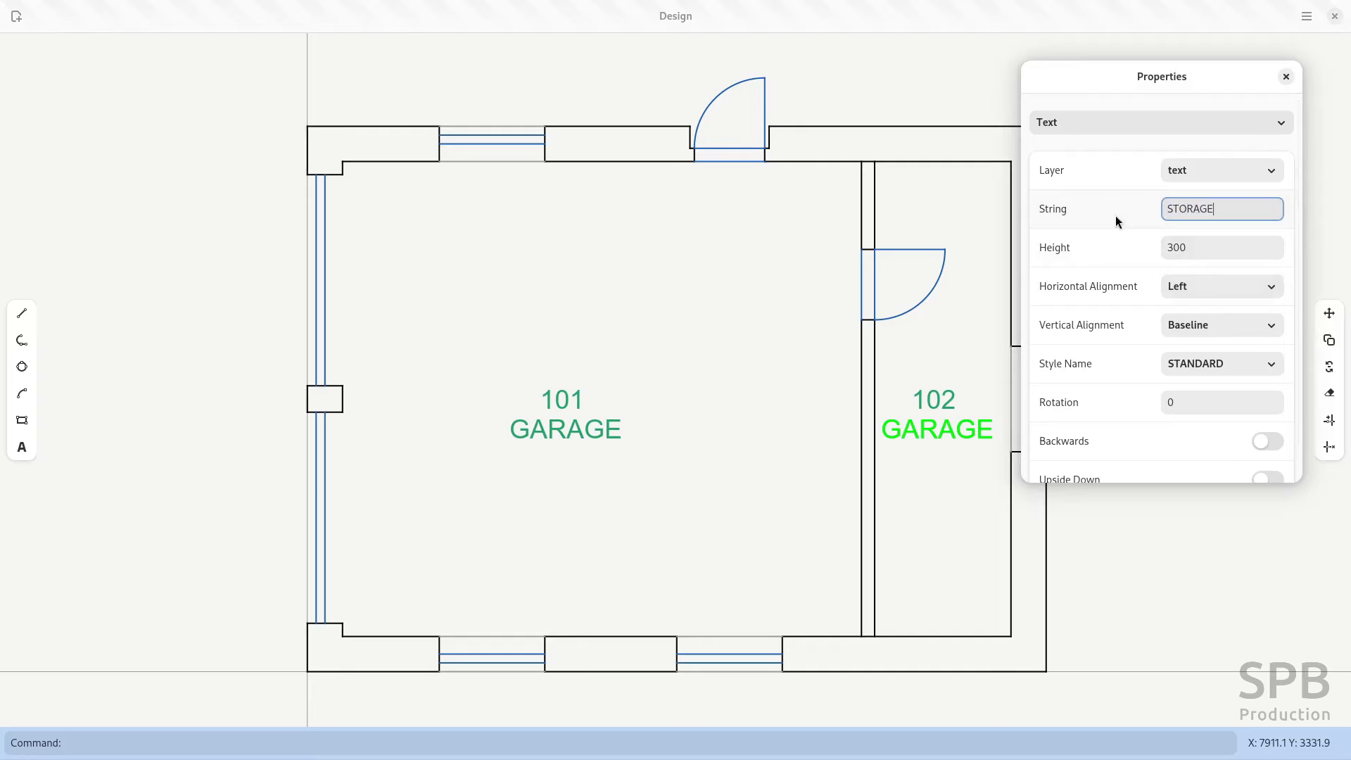
pyautogui.press('Return')
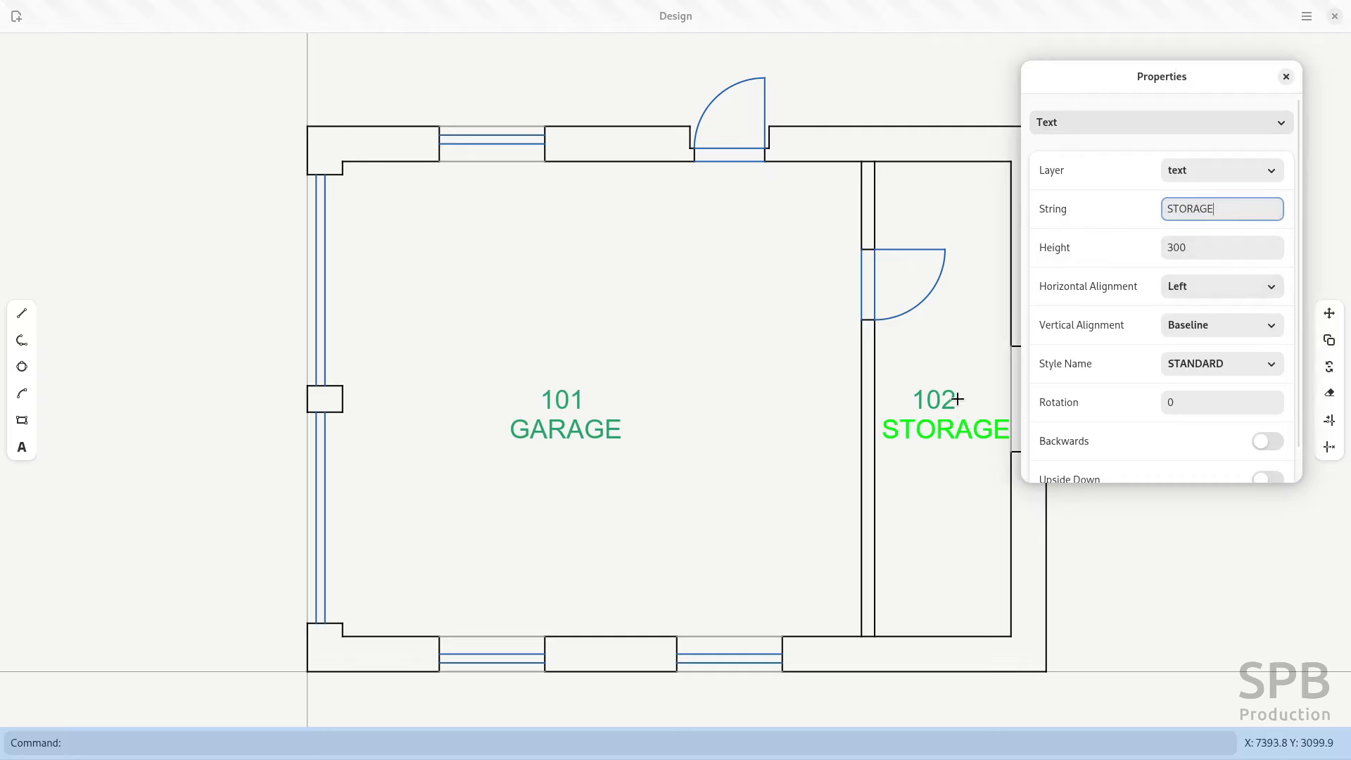
# - Set the STORAGE text's rotation to 90 and clear the selection
pyautogui.doubleClick(1186, 404)
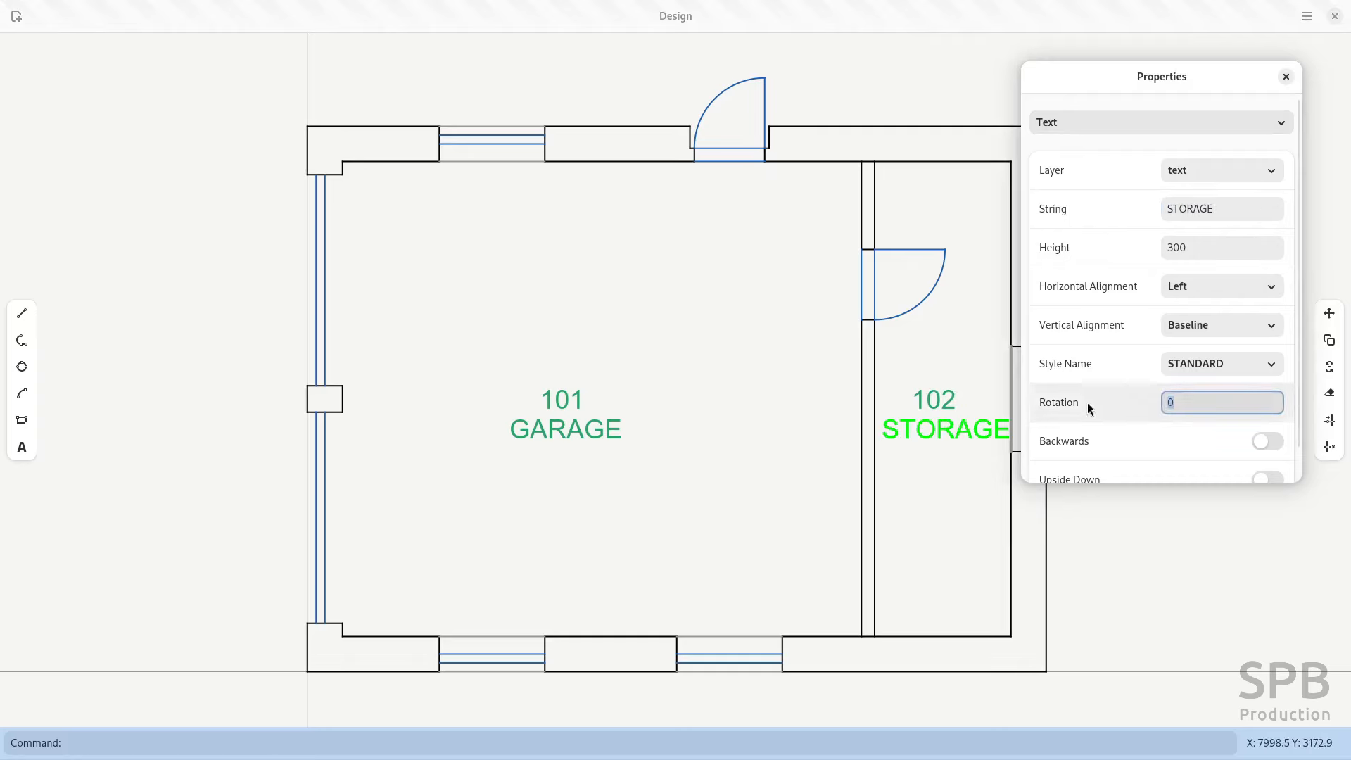
pyautogui.write('90')
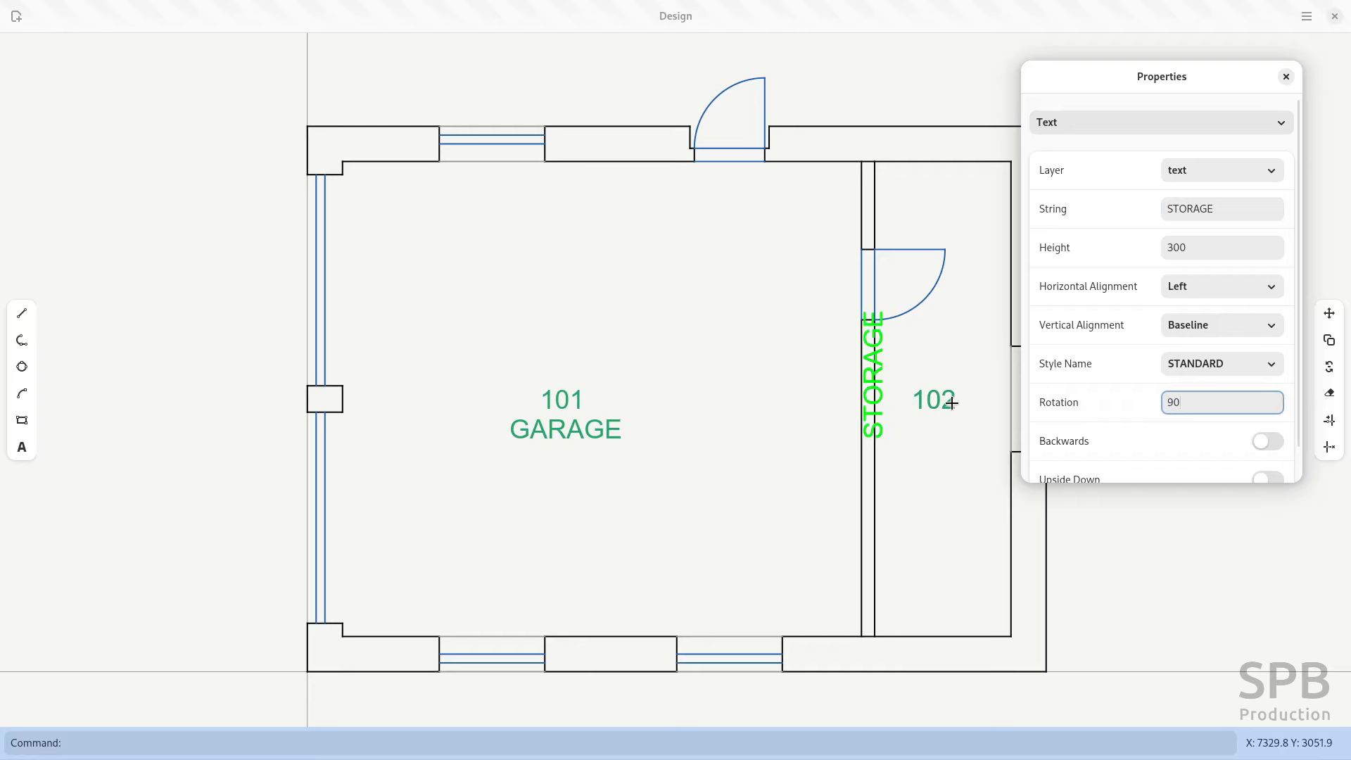
pyautogui.press('Escape')
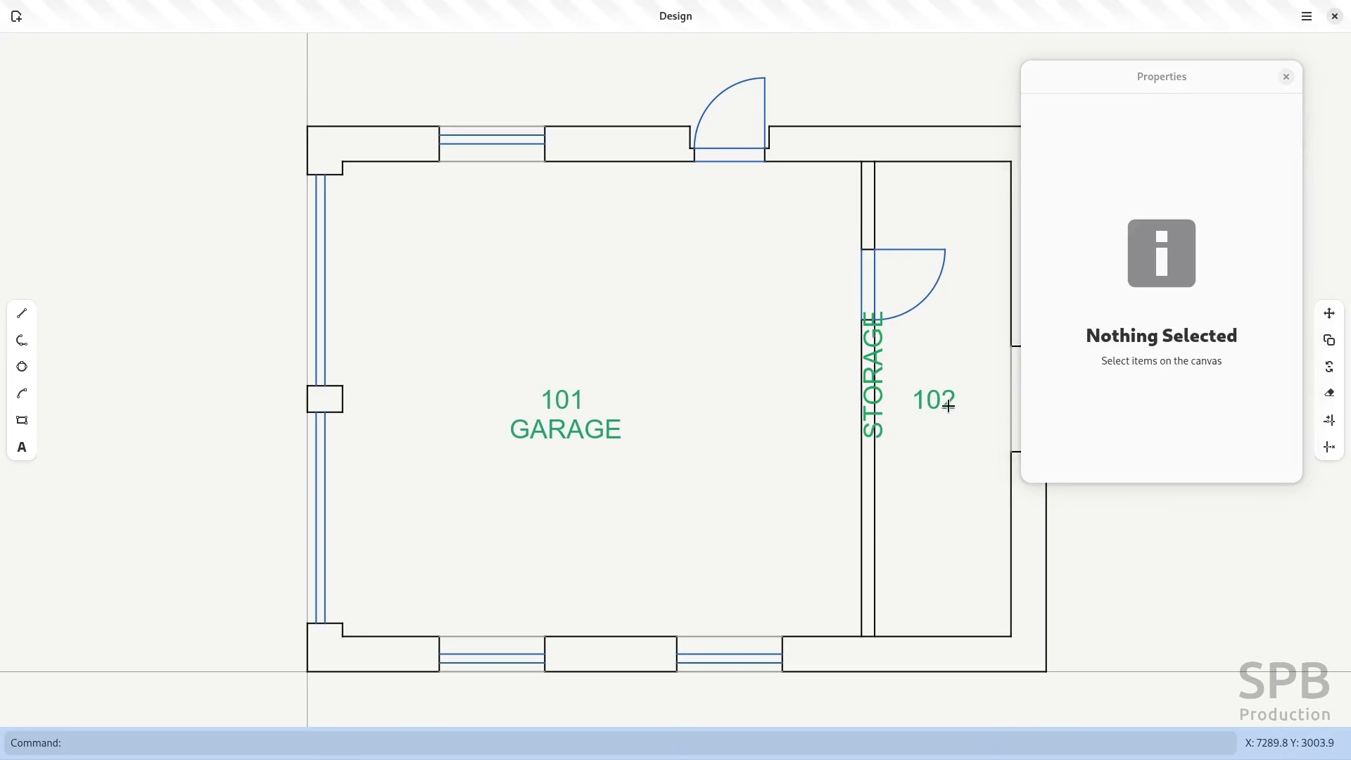
# - Set the 102 text's rotation to 90 and clear the selection
pyautogui.click(948, 406)
pyautogui.click(1194, 401)
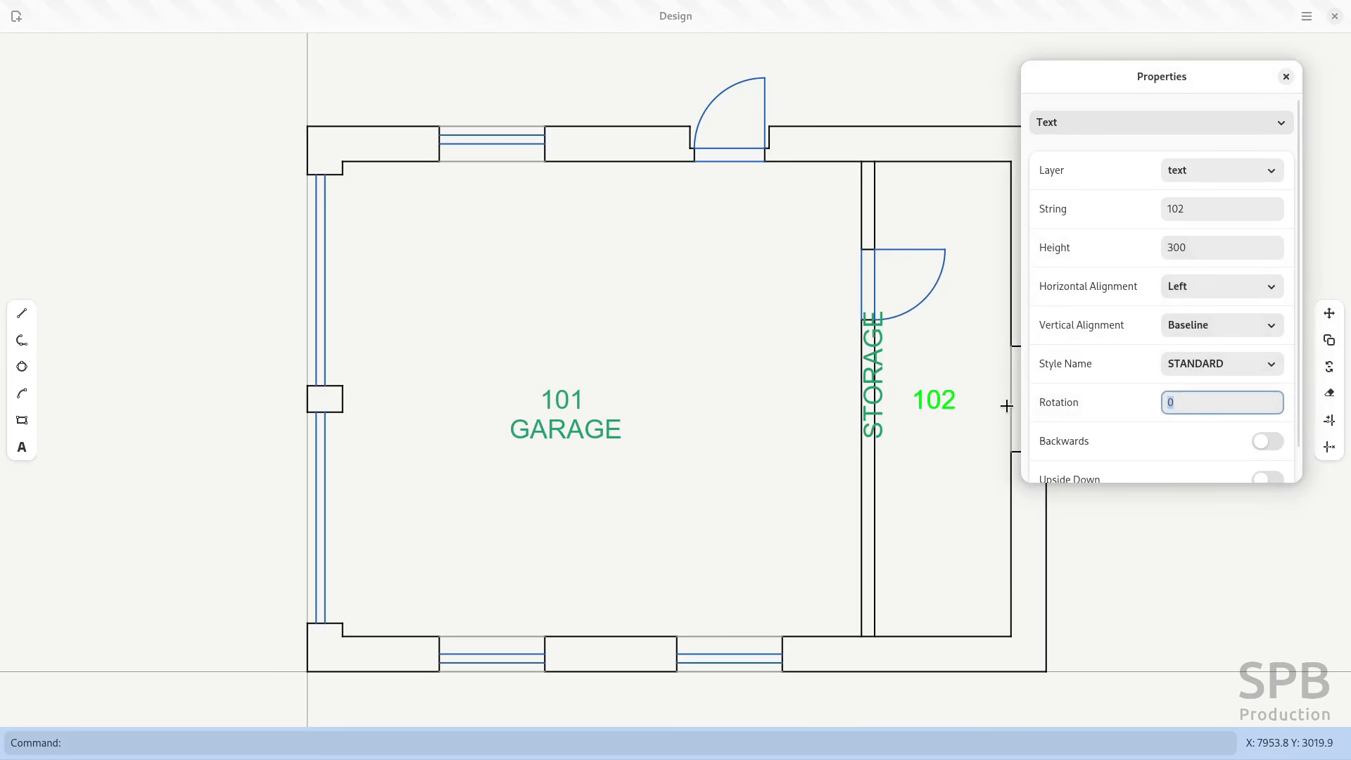
pyautogui.write('90')
pyautogui.press('Return')
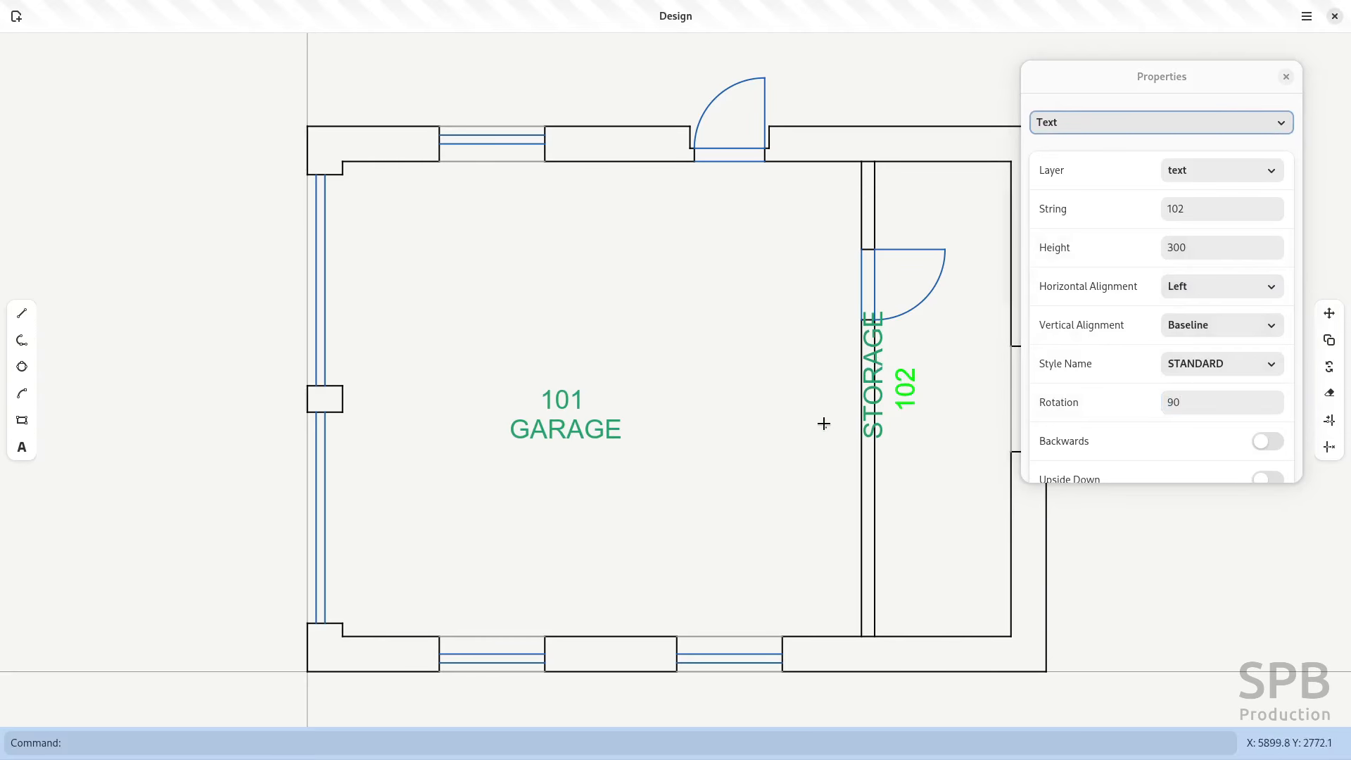
pyautogui.click(992, 338)
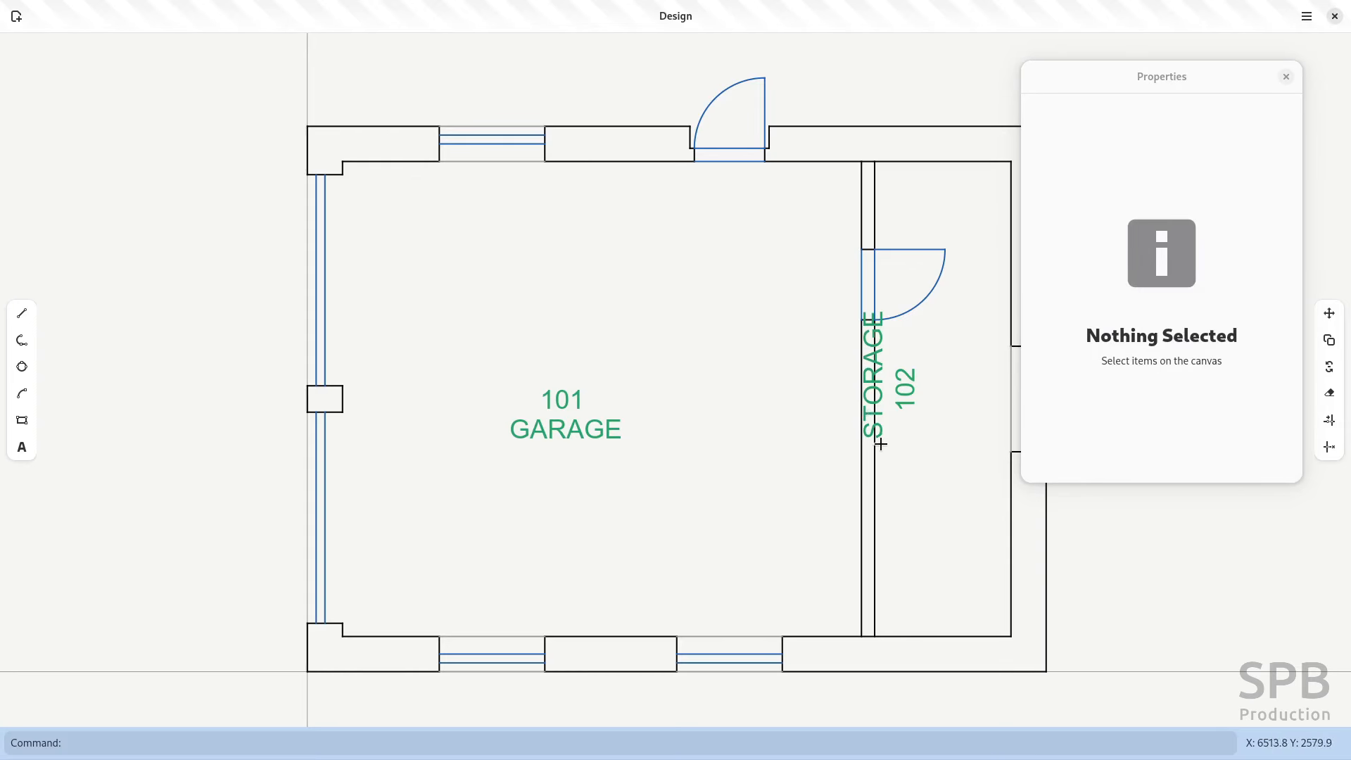
# - Try to move the rotated STORAGE text off the partition wall into the storage room, beyond the 102 number
pyautogui.moveTo(845, 315); pyautogui.dragTo(899, 464)
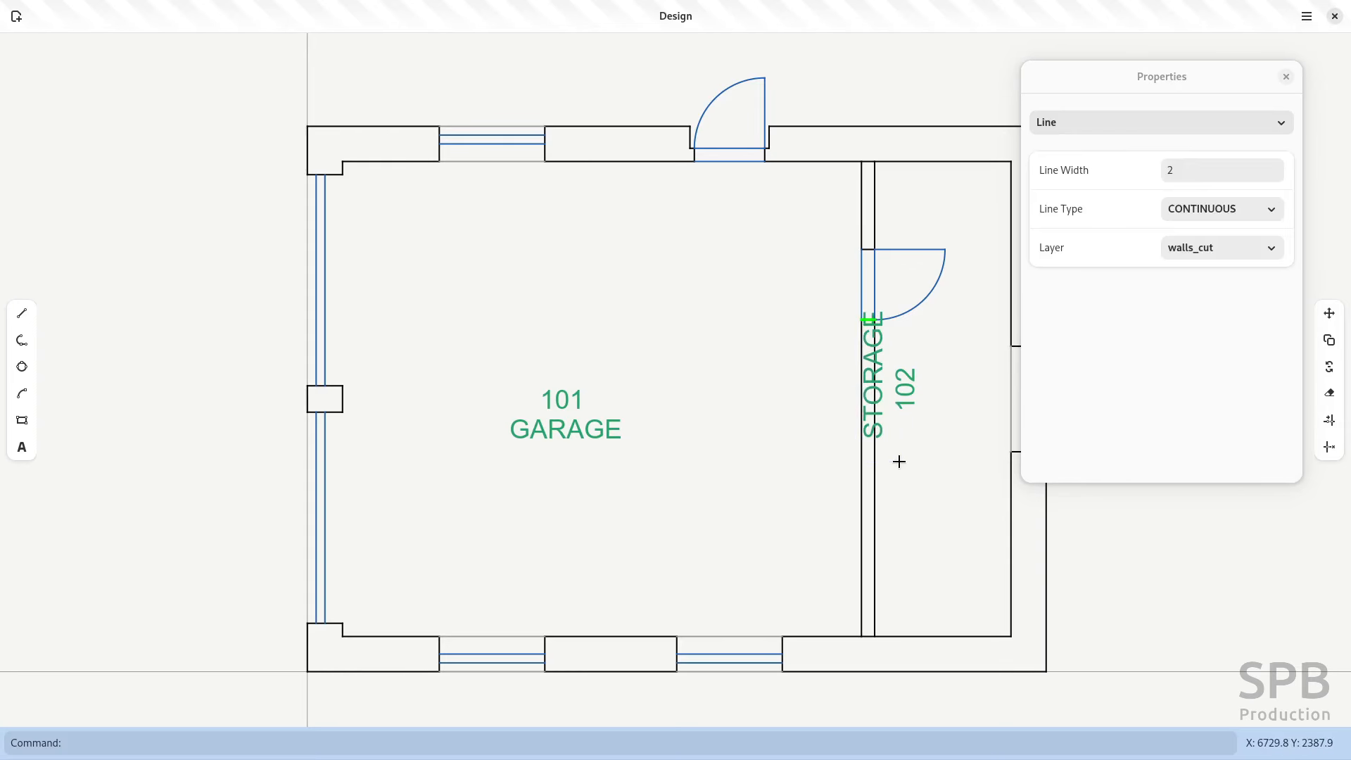
pyautogui.press('Escape')
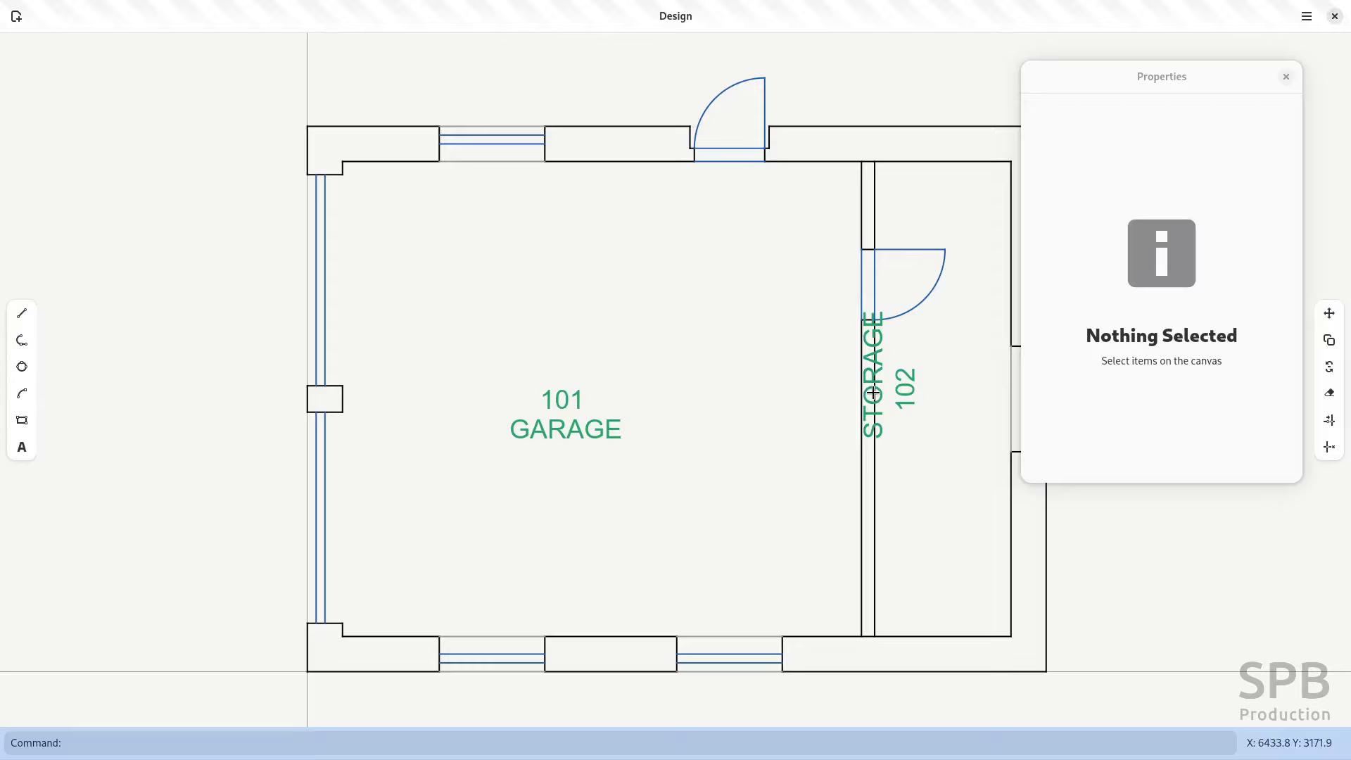
pyautogui.moveTo(908, 459); pyautogui.dragTo(876, 415)
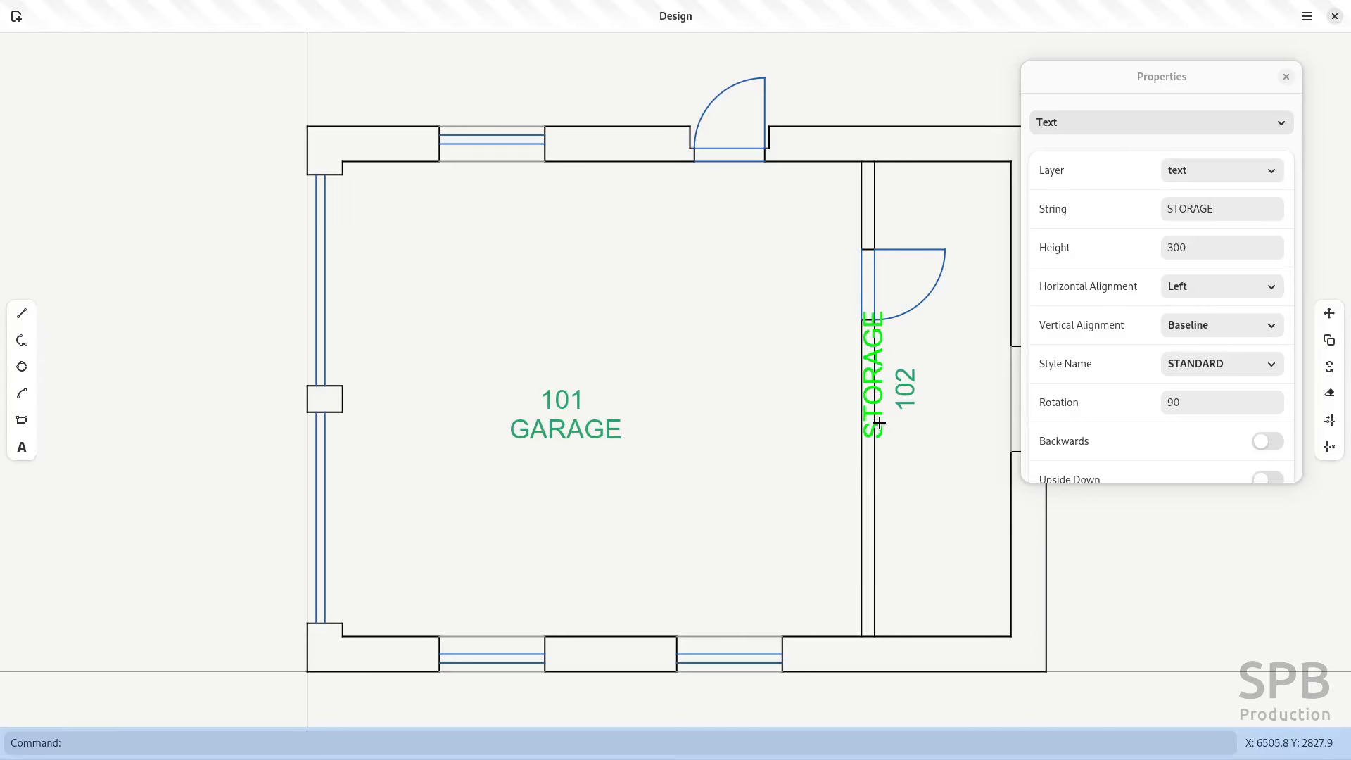
pyautogui.click(1329, 313)
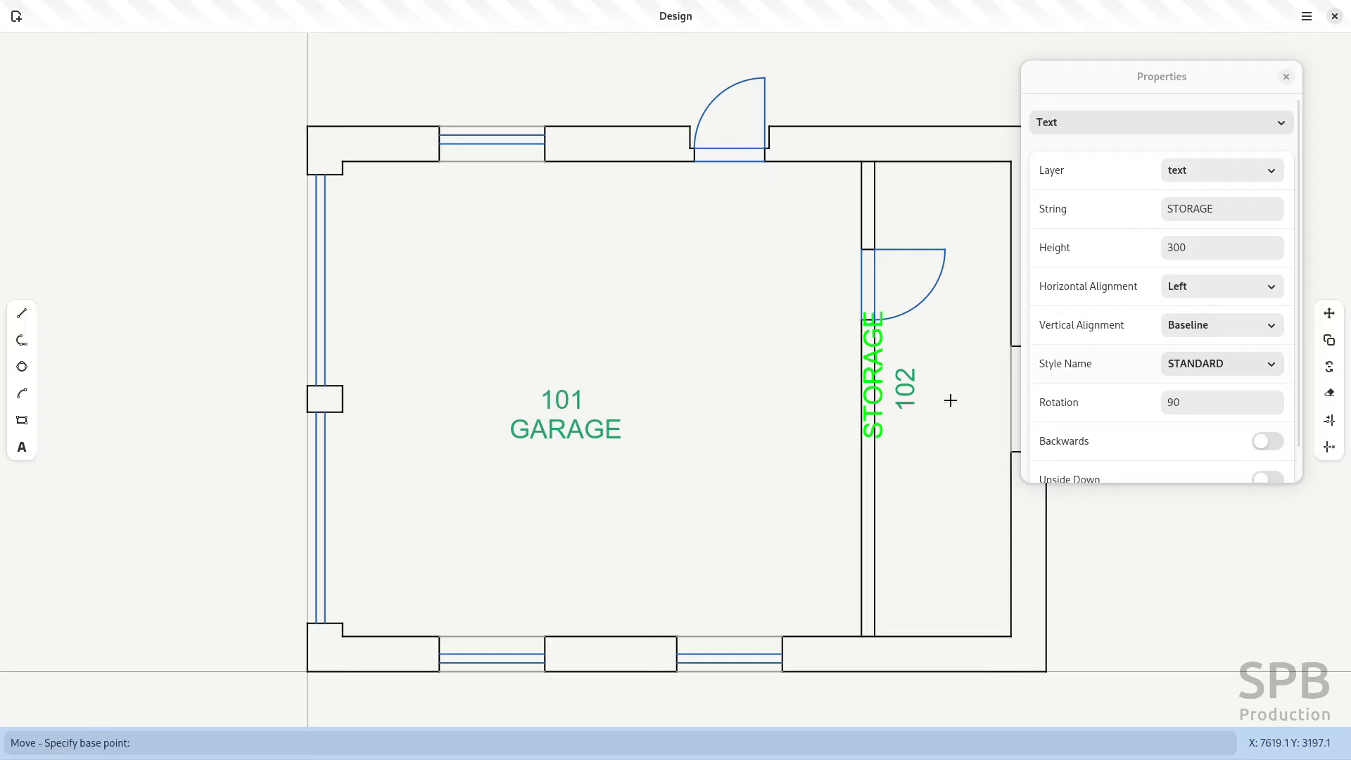
pyautogui.click(884, 439)
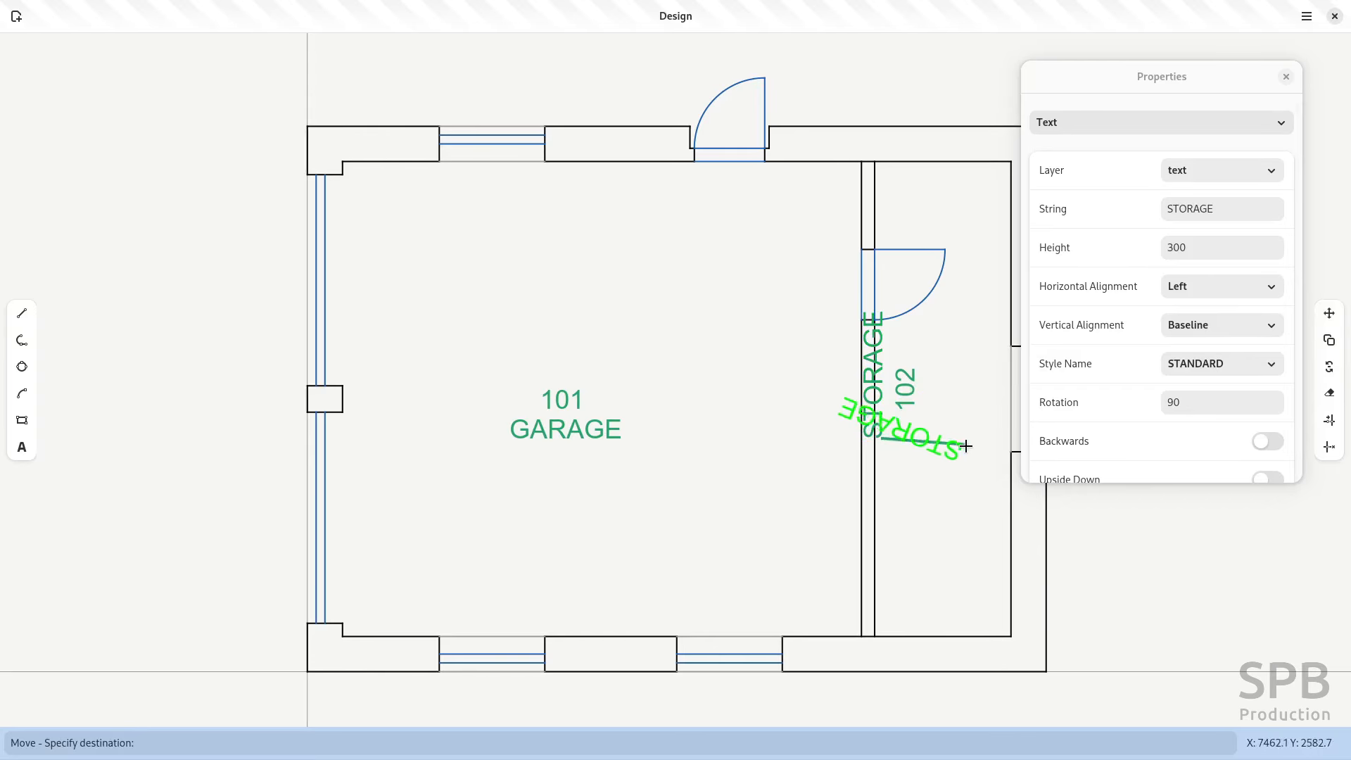
pyautogui.click(965, 441)
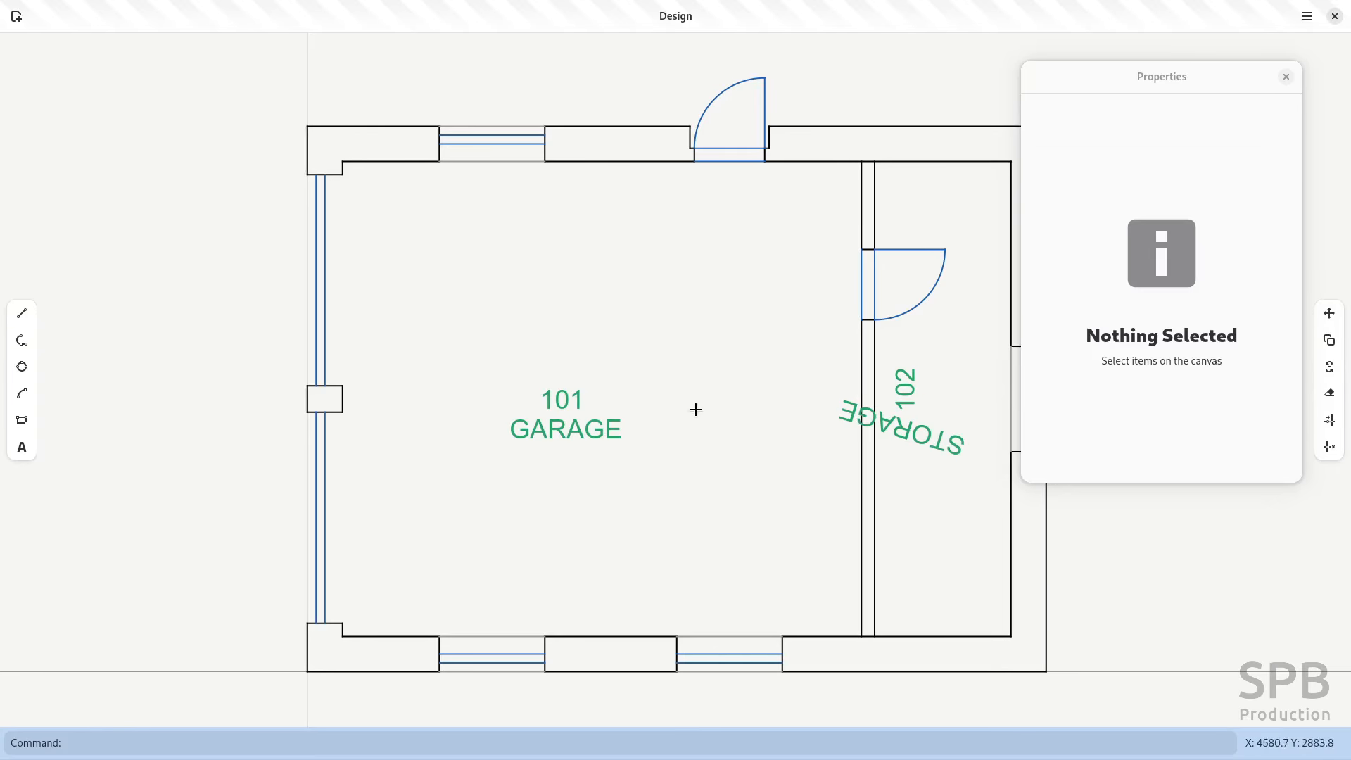
# - Delete the slanted STORAGE text that overlaps the partition wall beside the storage room
pyautogui.hotkey('ctrl', 'z')
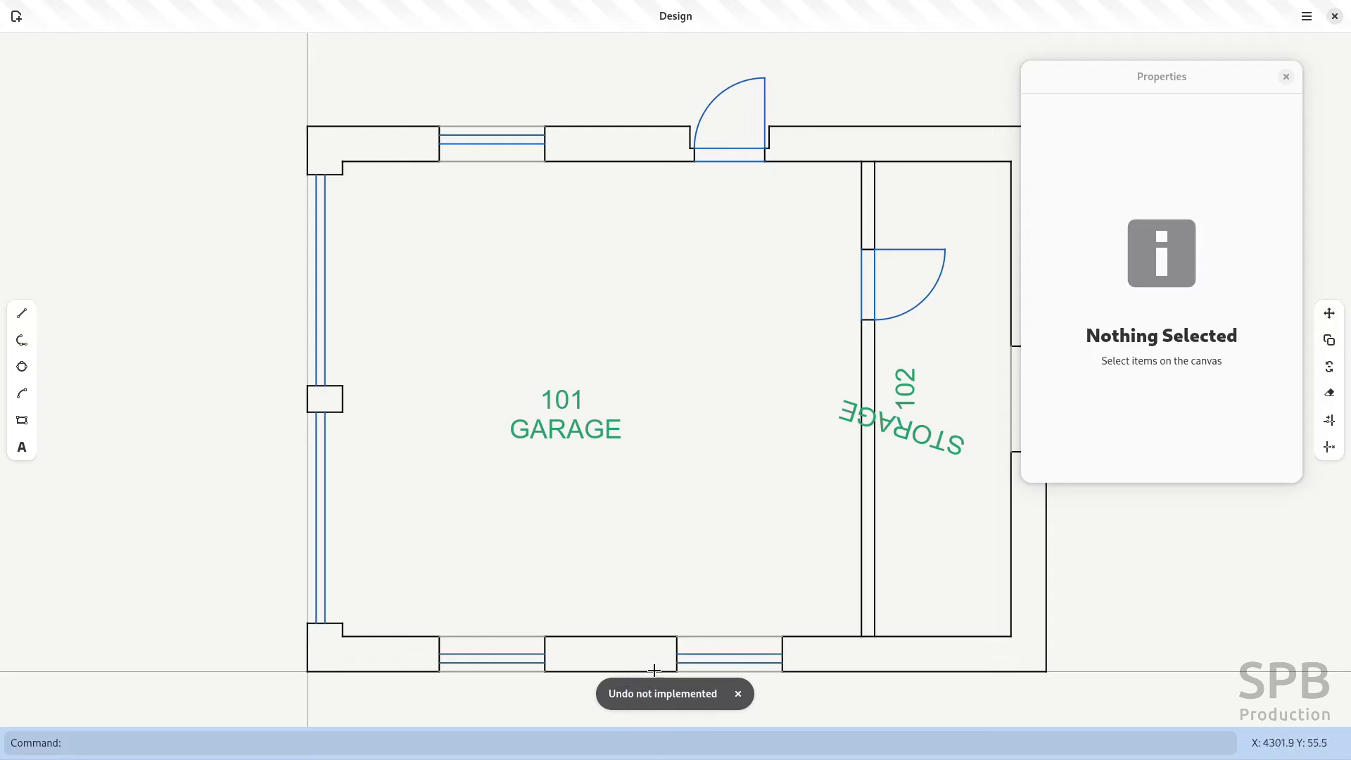
pyautogui.click(738, 693)
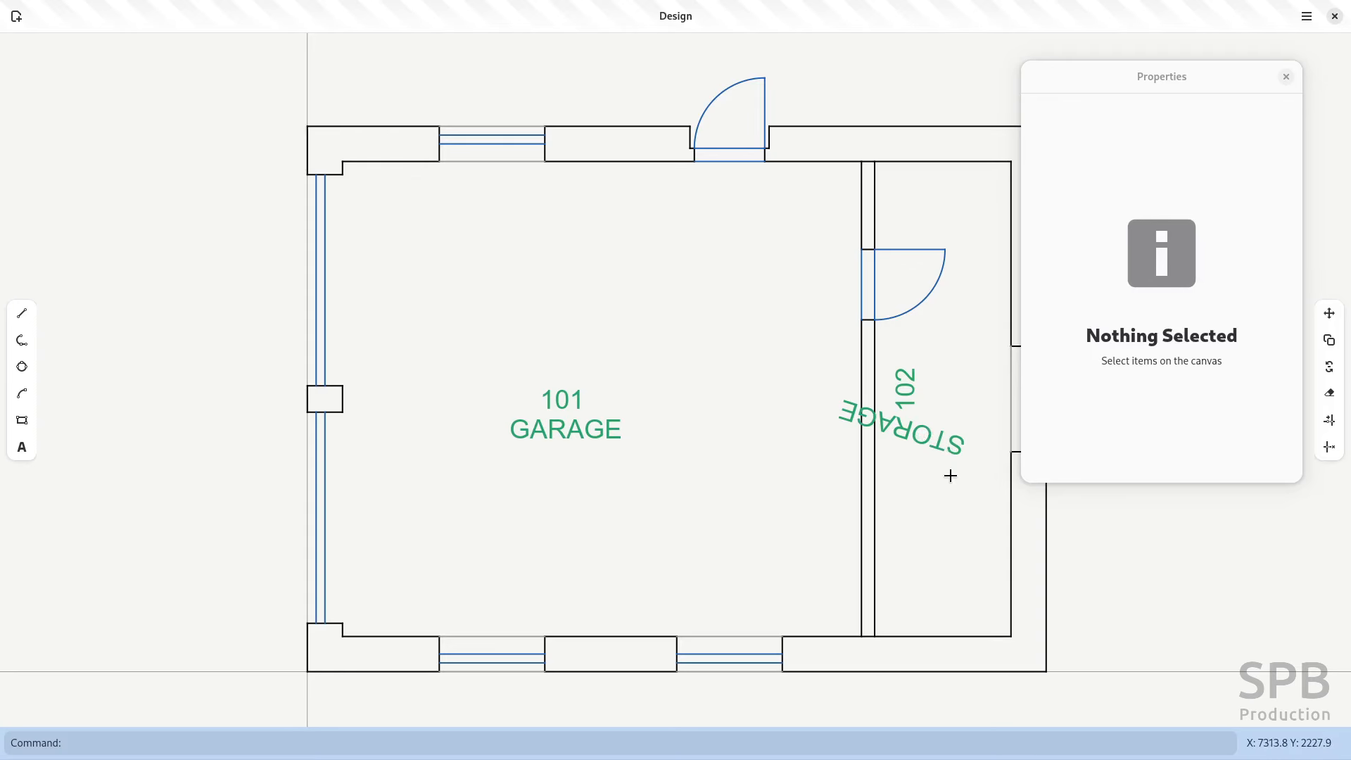
pyautogui.click(941, 444)
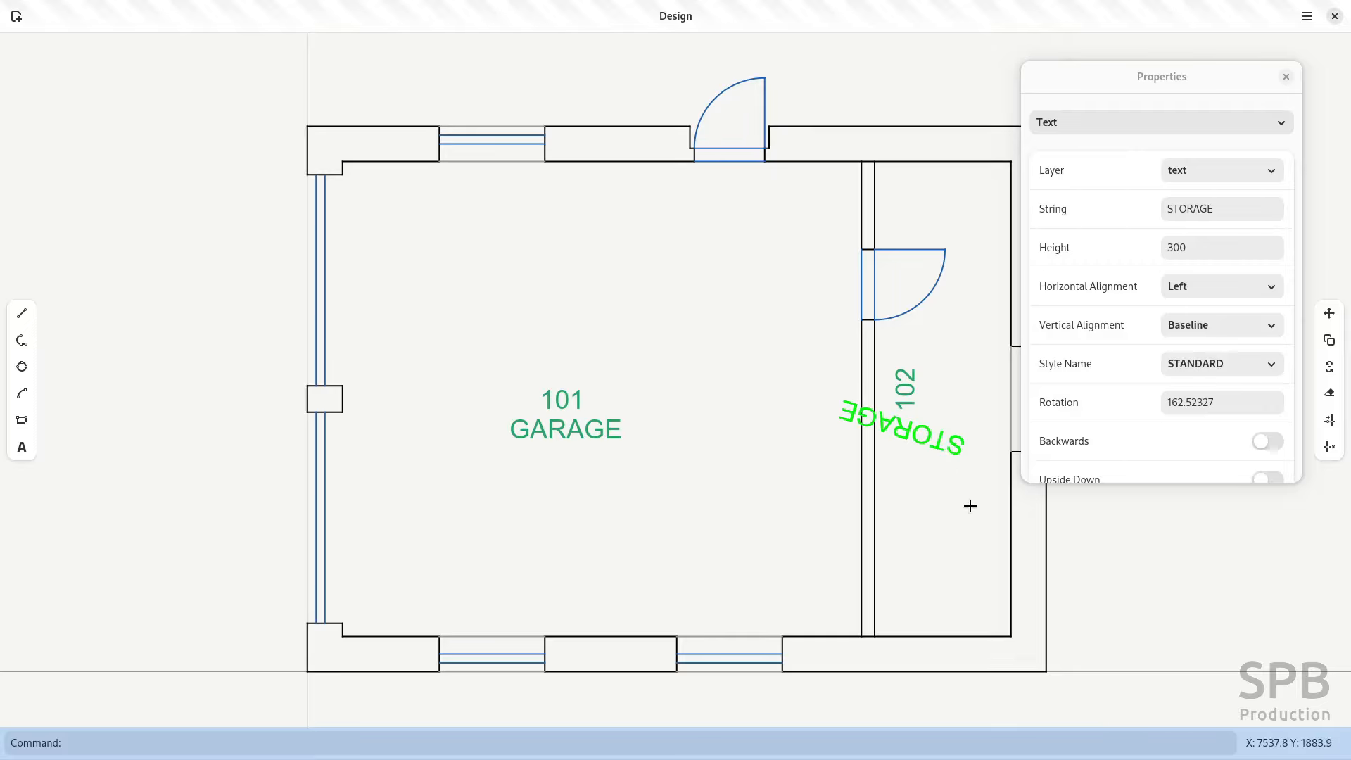
pyautogui.press('Delete')
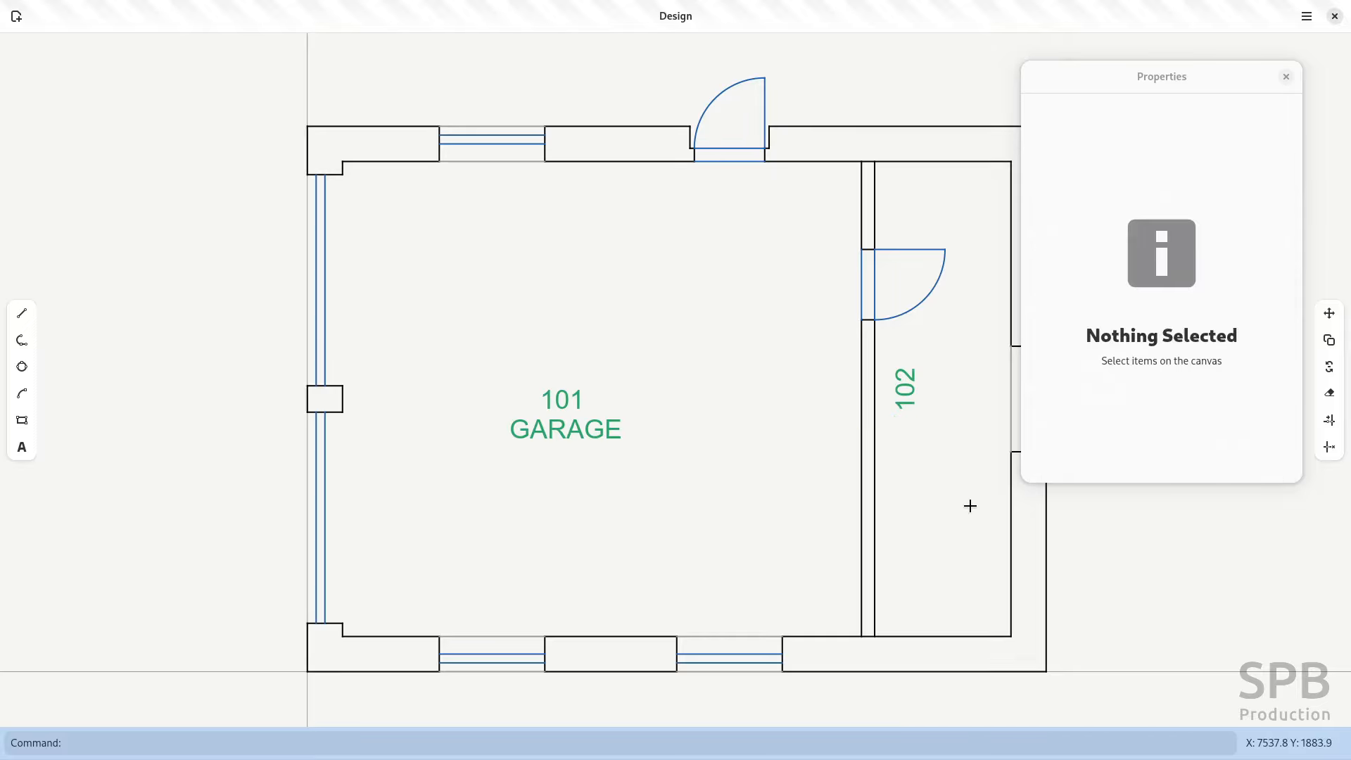
pyautogui.click(907, 399)
pyautogui.click(1334, 345)
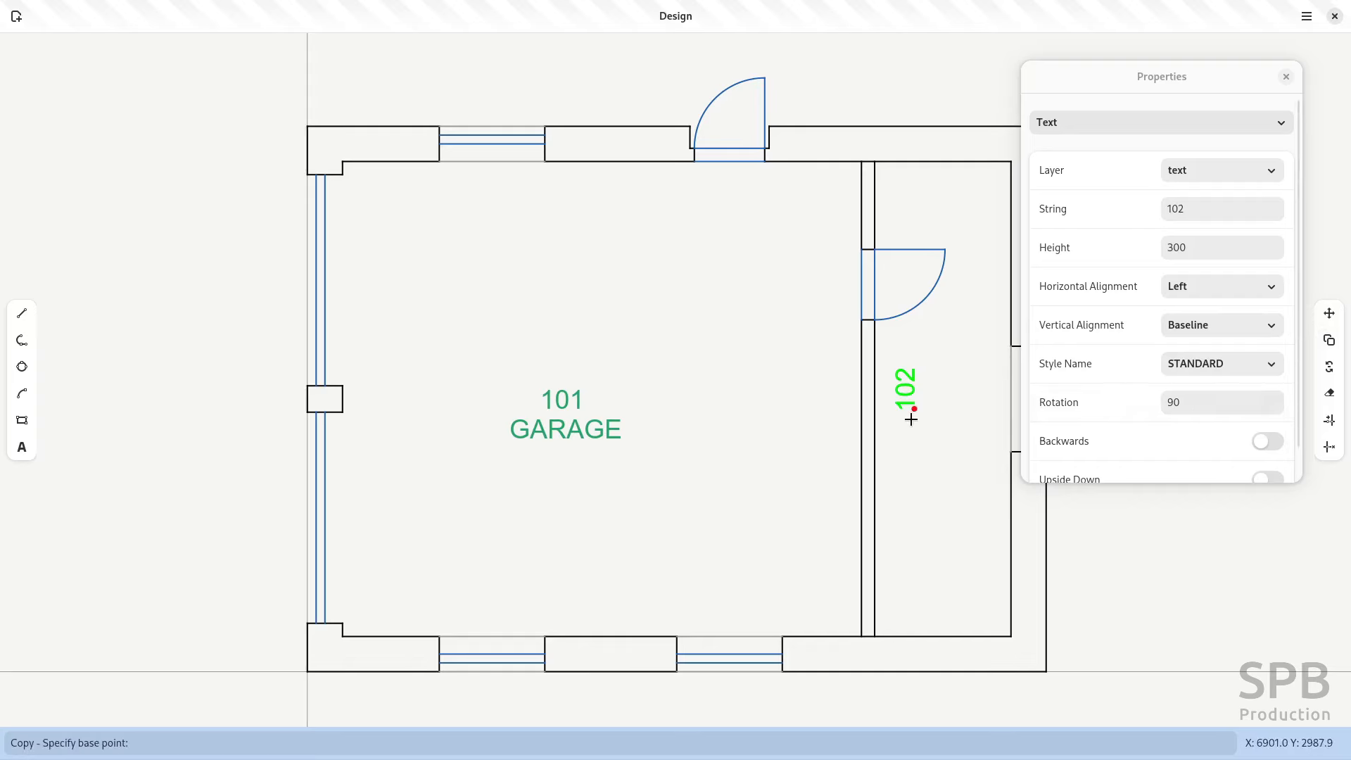
pyautogui.click(906, 406)
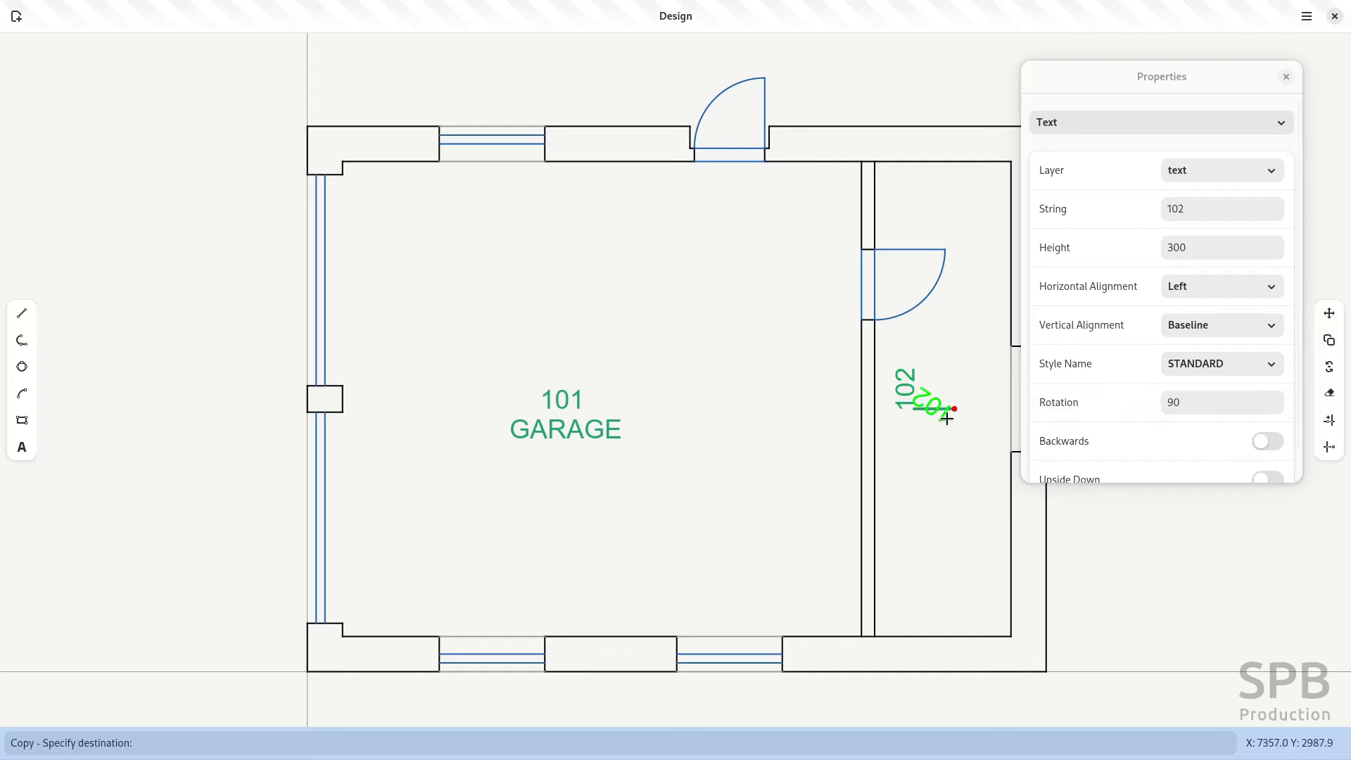
pyautogui.press('Escape')
# - Copy the GARAGE text horizontally into the storage room, just below the 102 number, and select the copy
pyautogui.moveTo(638, 472); pyautogui.dragTo(552, 432)
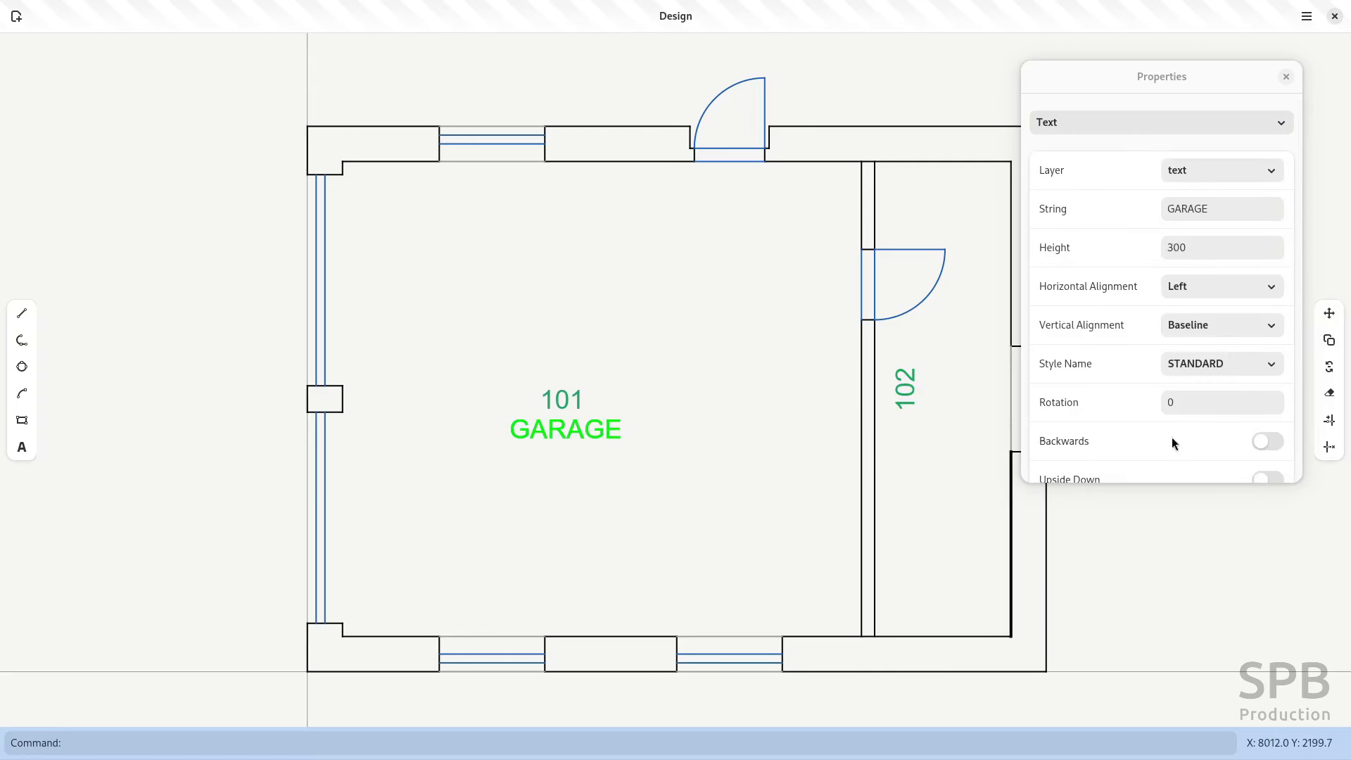
pyautogui.click(1329, 341)
pyautogui.click(539, 438)
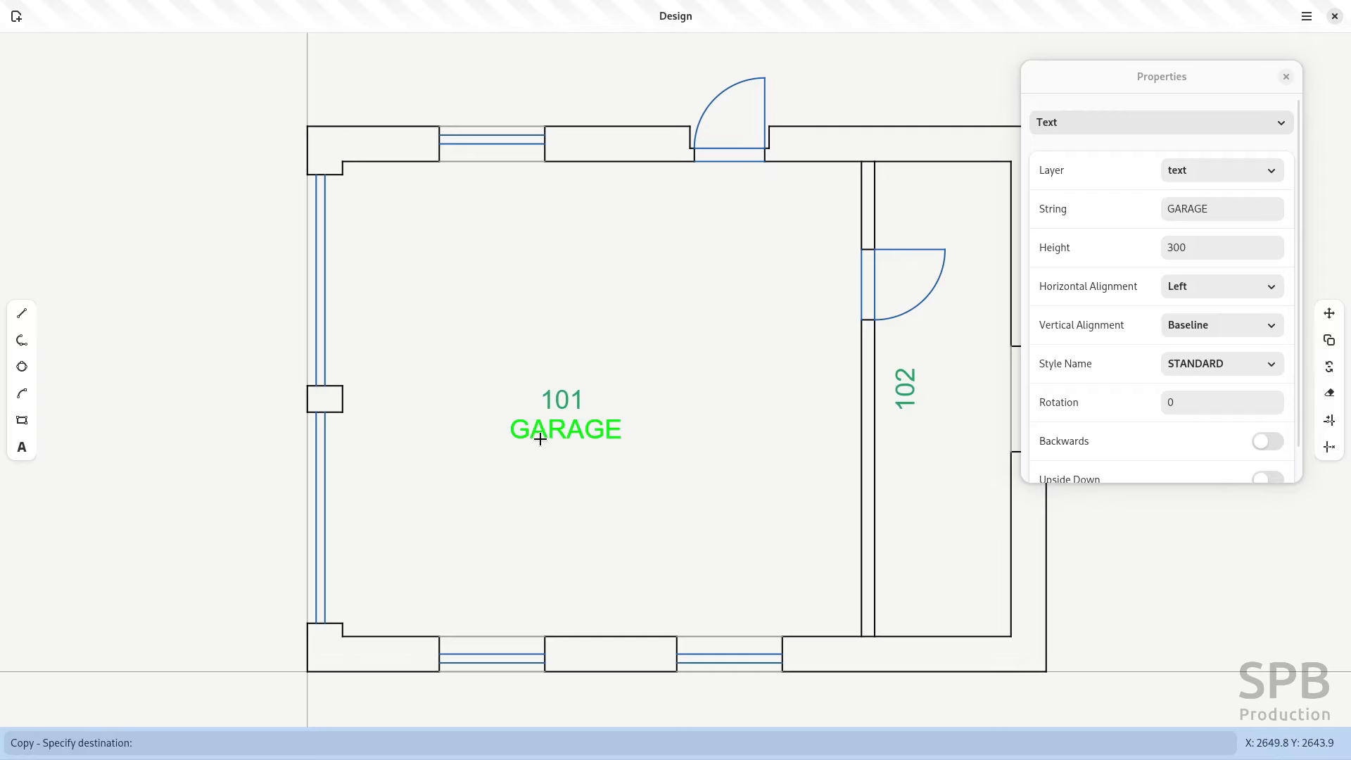
pyautogui.click(920, 446)
pyautogui.click(943, 432)
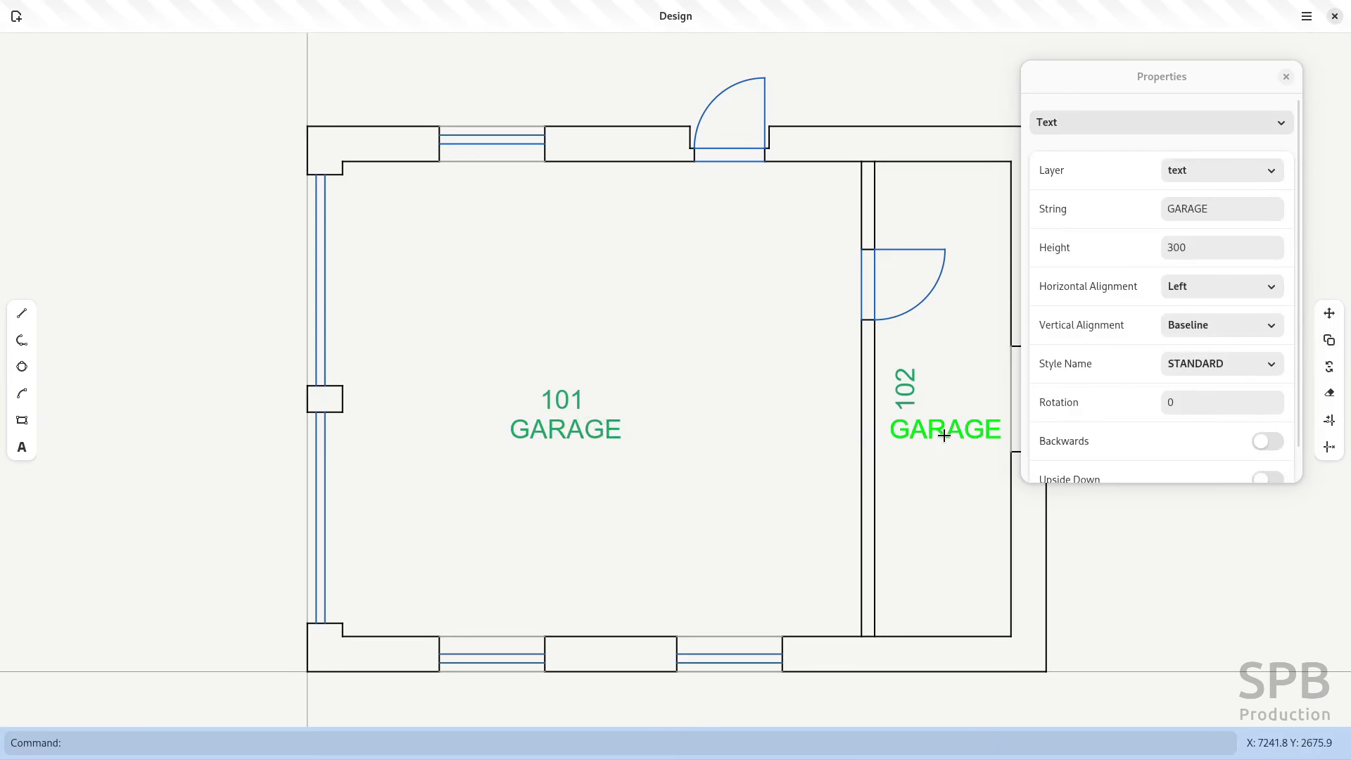
# - Change the copied GARAGE text in the storage room to STORAGE and clear the selection
pyautogui.moveTo(1218, 208); pyautogui.dragTo(1057, 214)
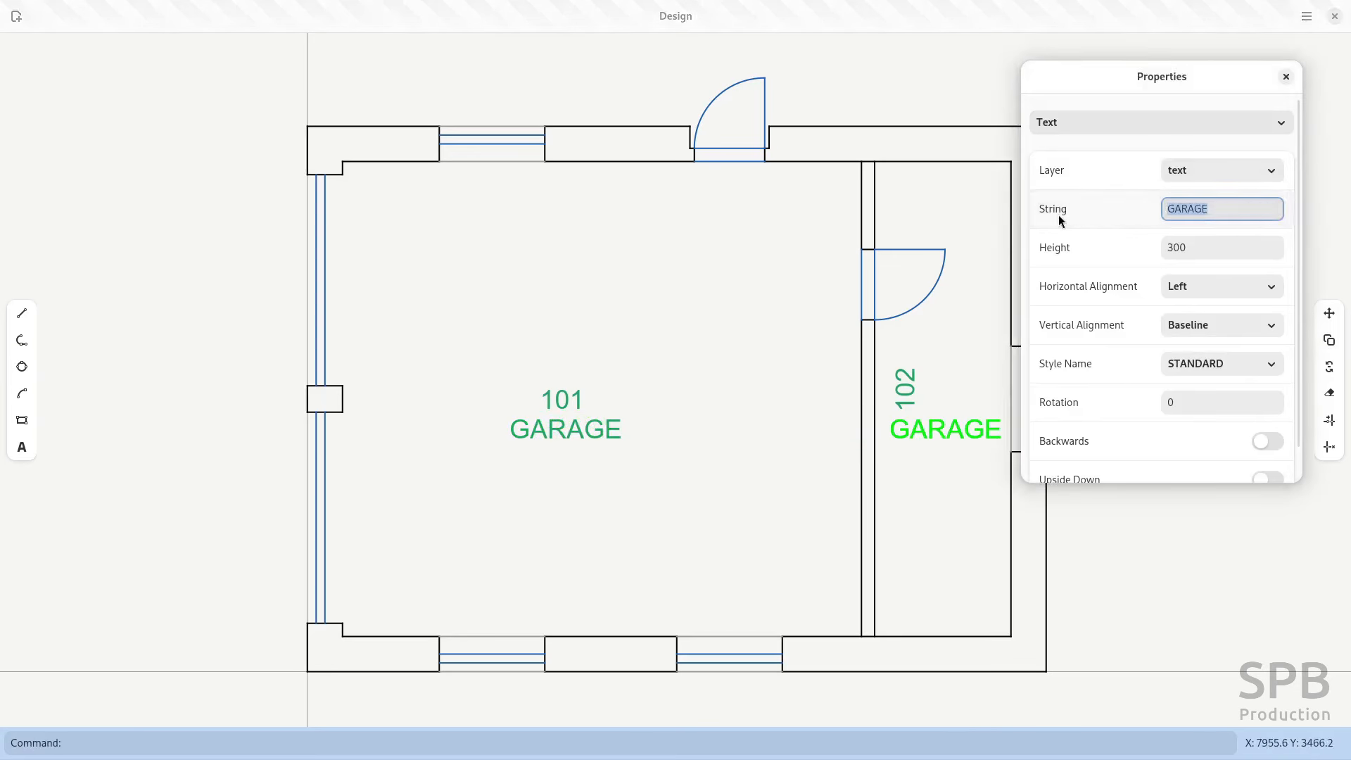
pyautogui.write('STORA')
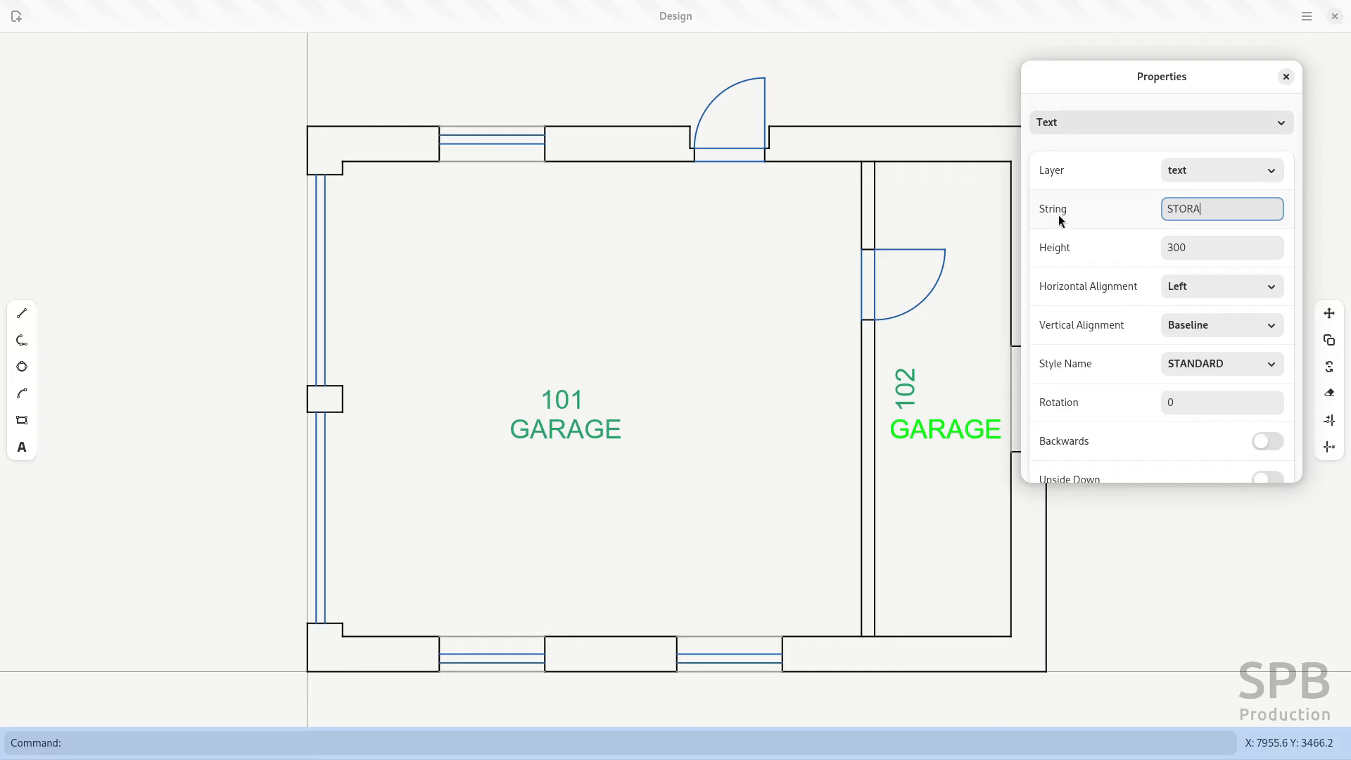
pyautogui.write('GE')
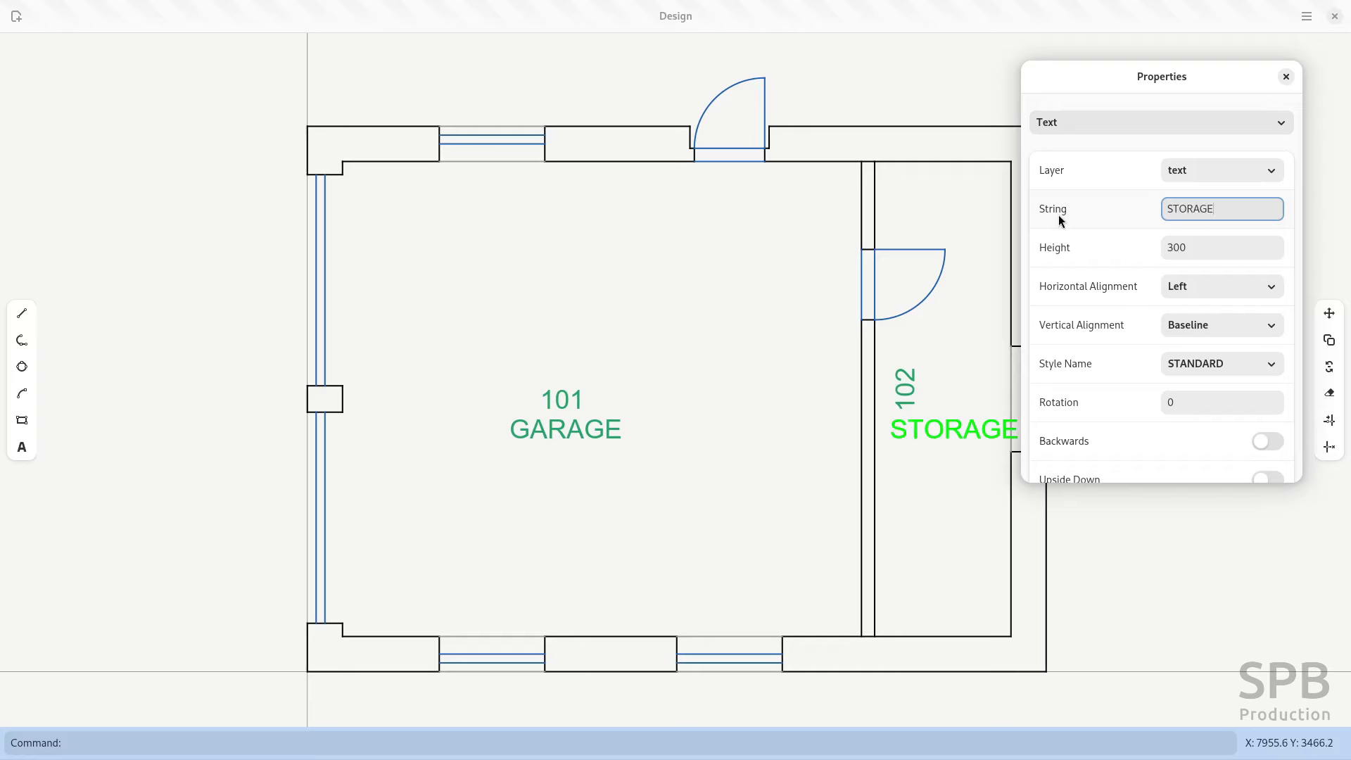
pyautogui.click(970, 353)
pyautogui.press('Escape')
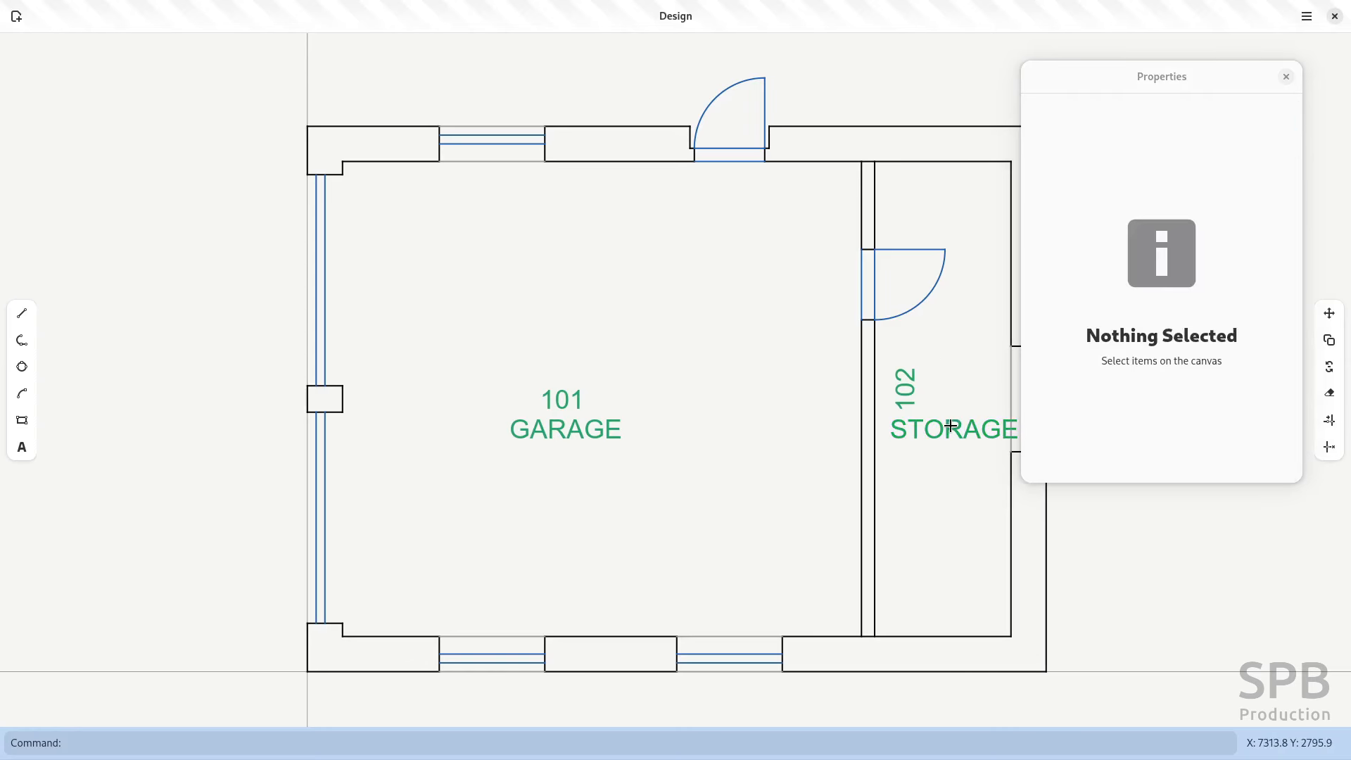
# - Move the STORAGE text right and slightly down within the storage room, so its start lies past the 102 number
pyautogui.click(951, 426)
pyautogui.click(1329, 313)
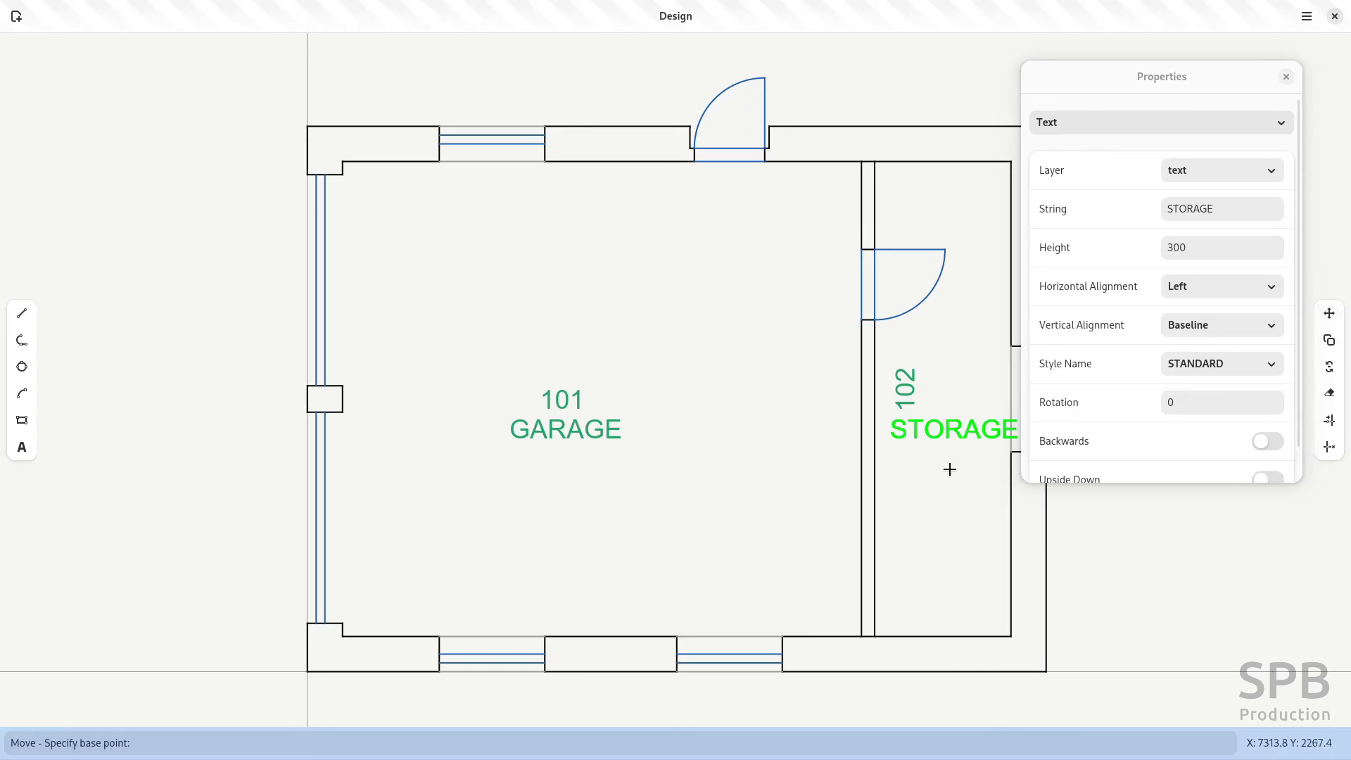
pyautogui.click(893, 439)
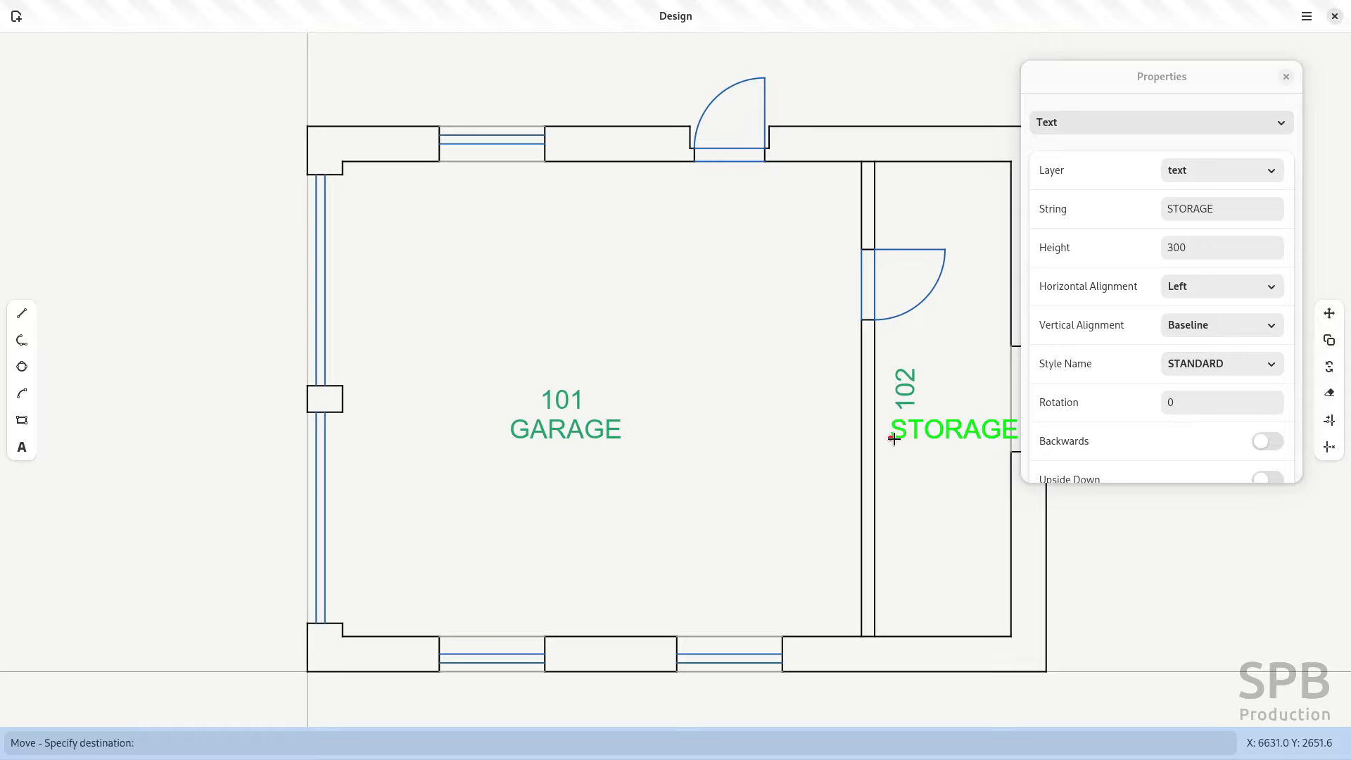
pyautogui.click(937, 451)
pyautogui.click(961, 446)
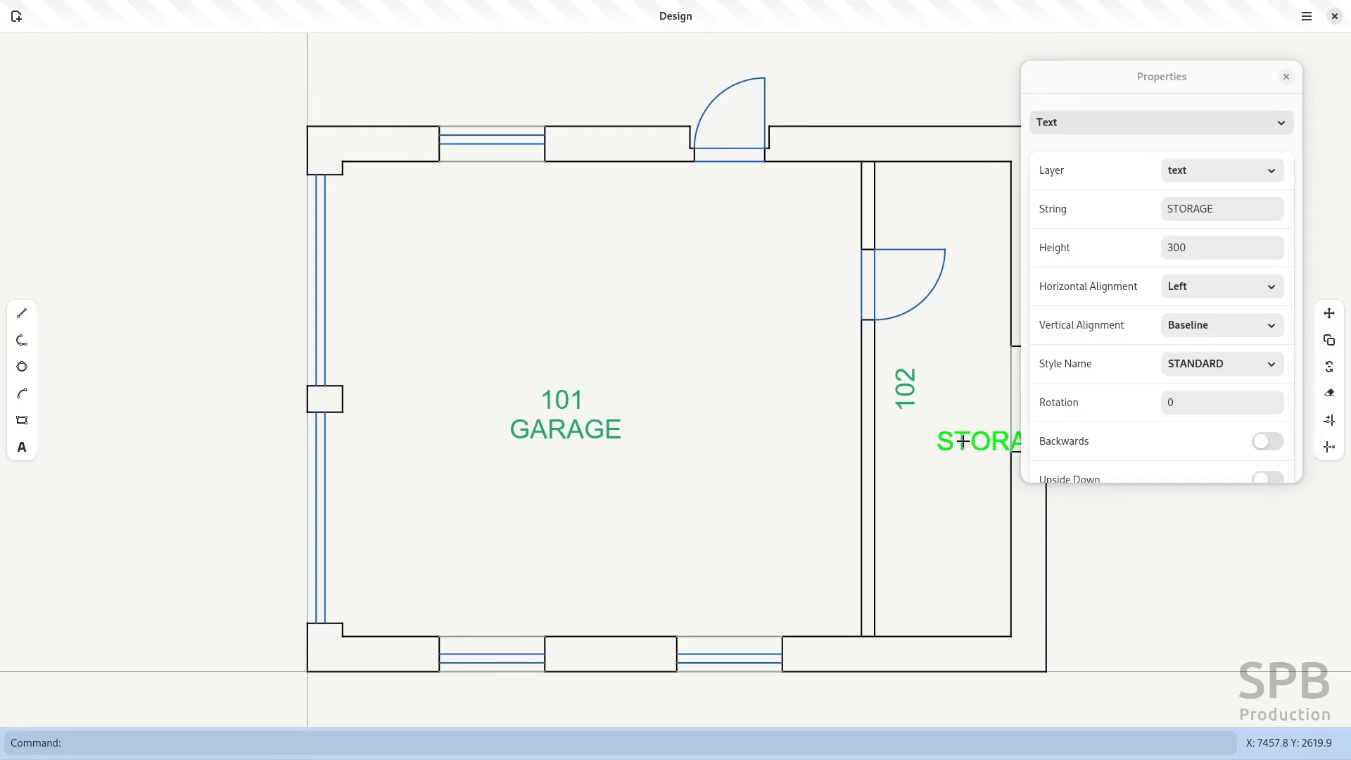
# - Set the STORAGE text's rotation to 90, clear the selection and close the properties
pyautogui.click(1197, 407)
pyautogui.write('90')
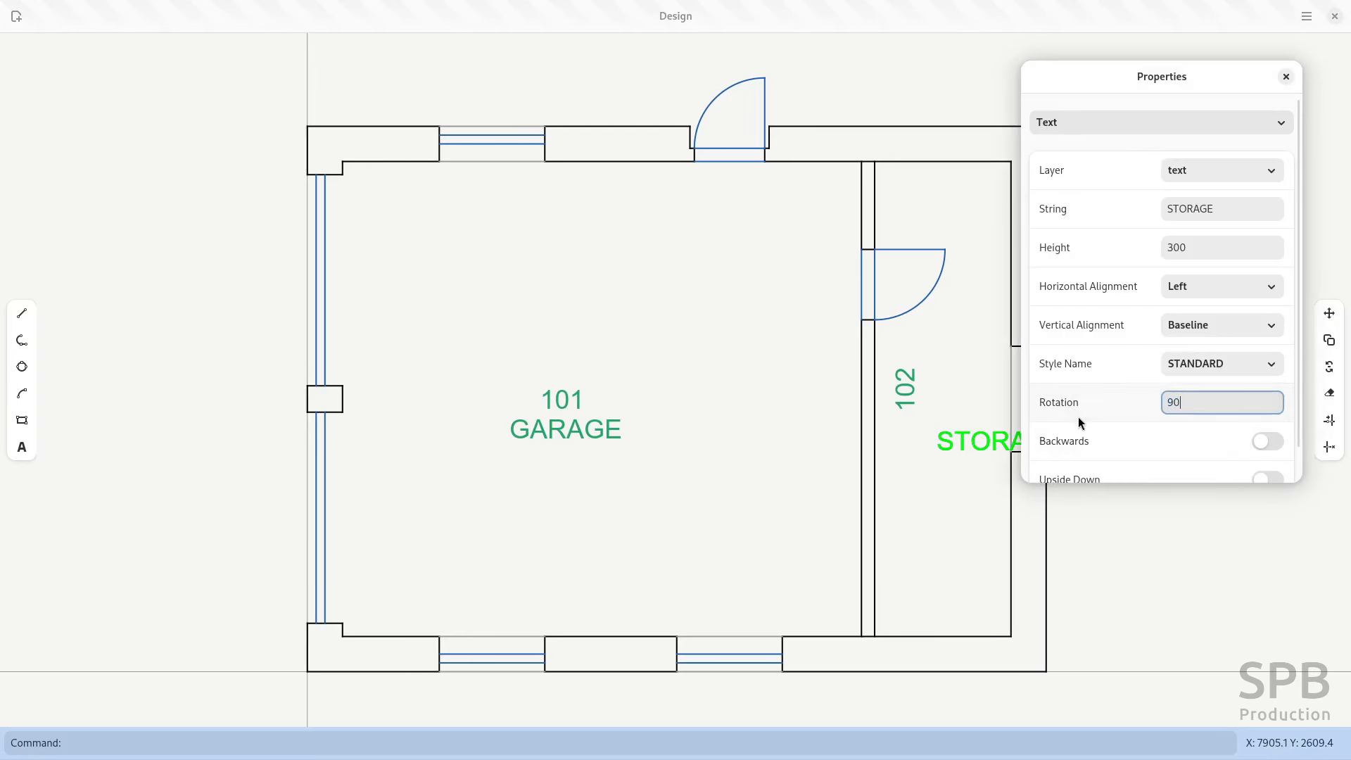
pyautogui.press('Return')
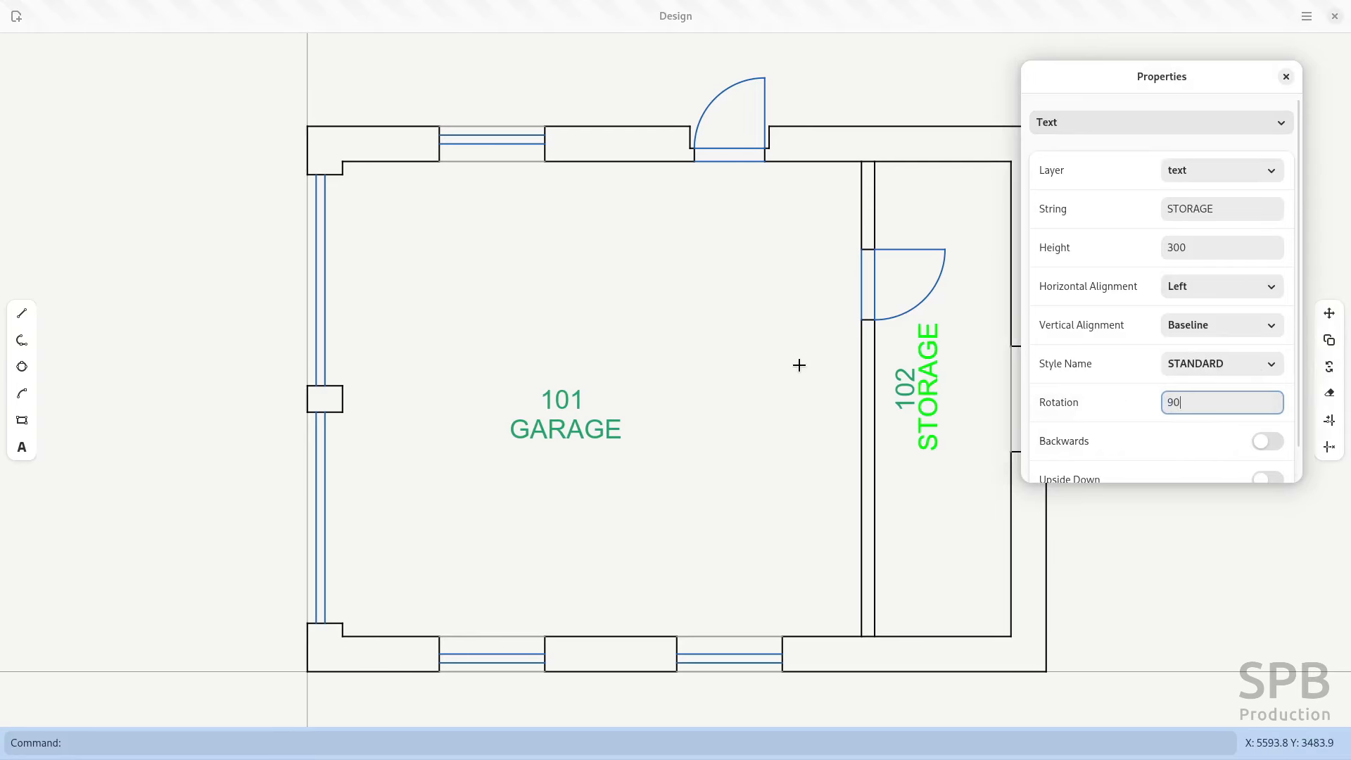
pyautogui.press('Escape')
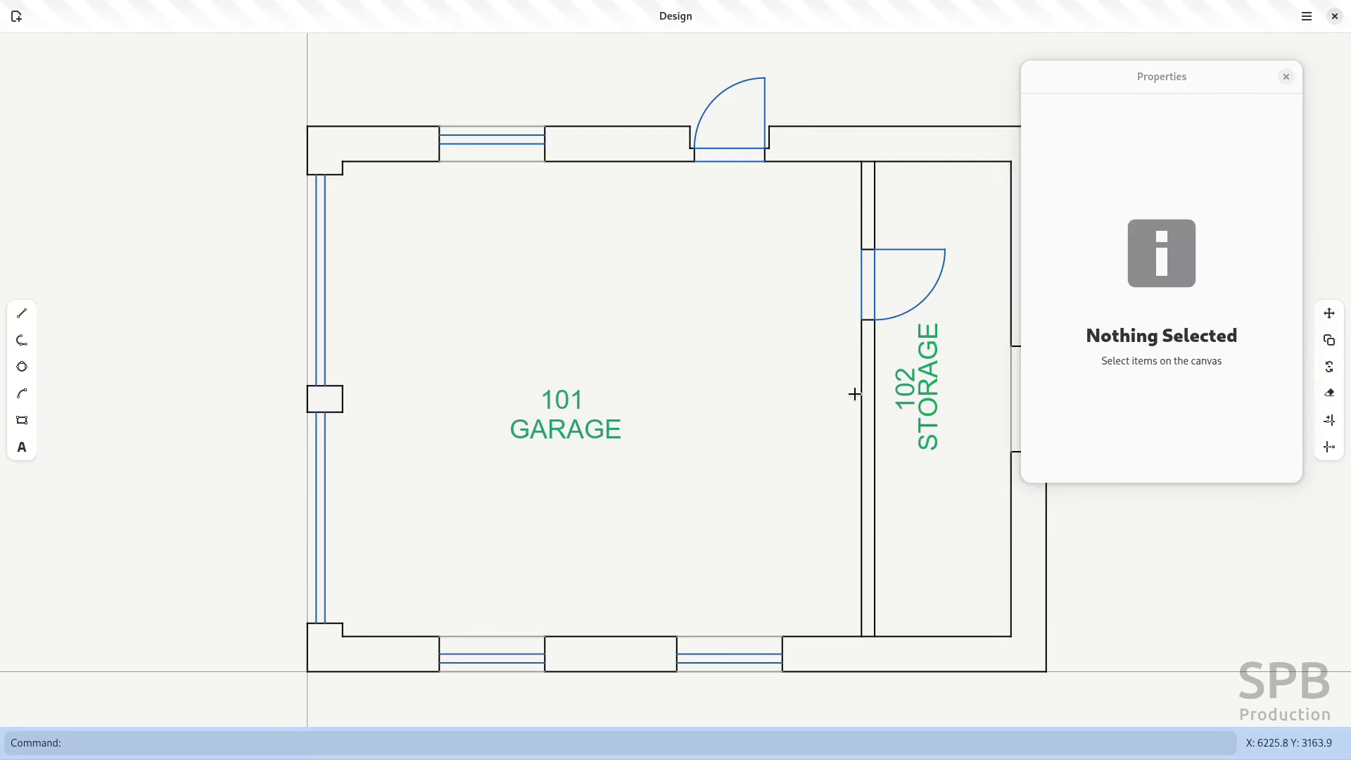
pyautogui.click(1284, 77)
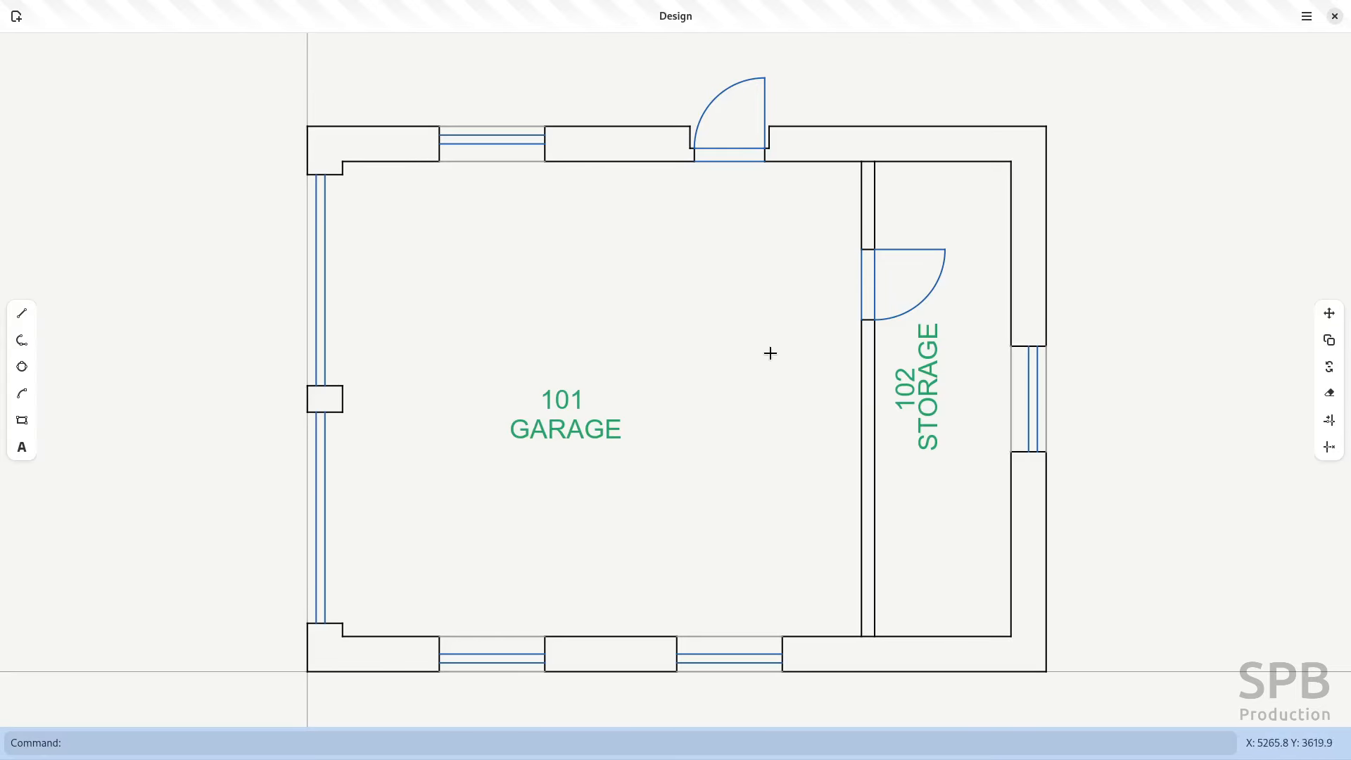
# - Save the floor plan as tuotorial.dxf in the temp folder
pyautogui.click(1306, 16)
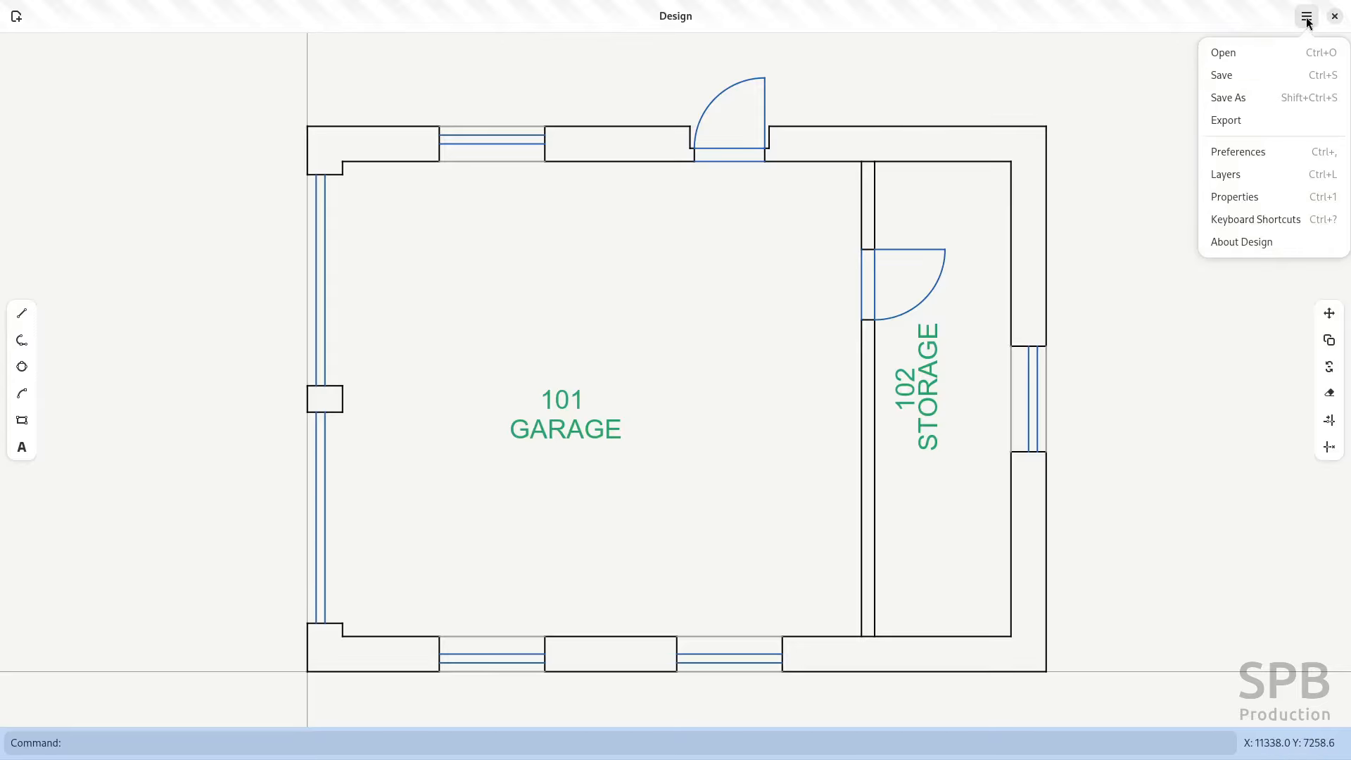
pyautogui.click(1247, 74)
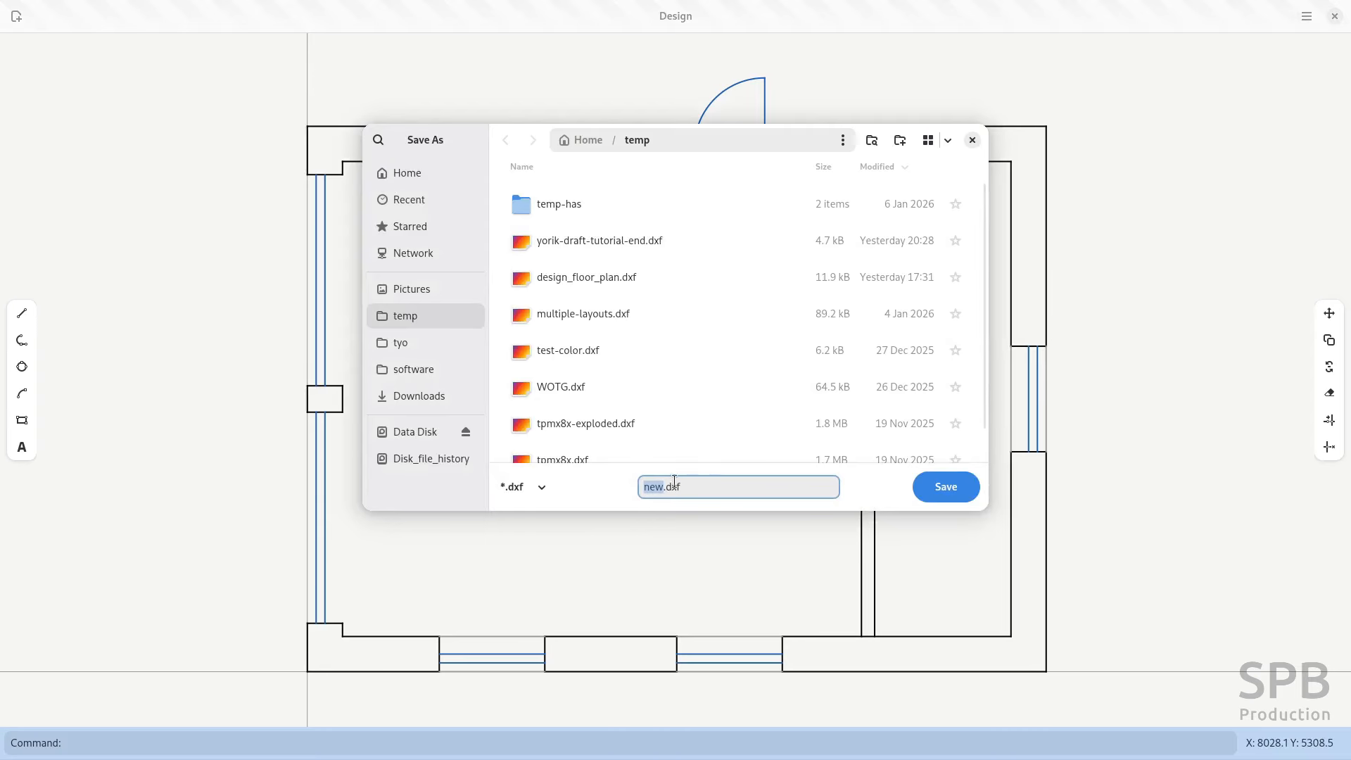
pyautogui.write('tuotorial')
pyautogui.press('Return')
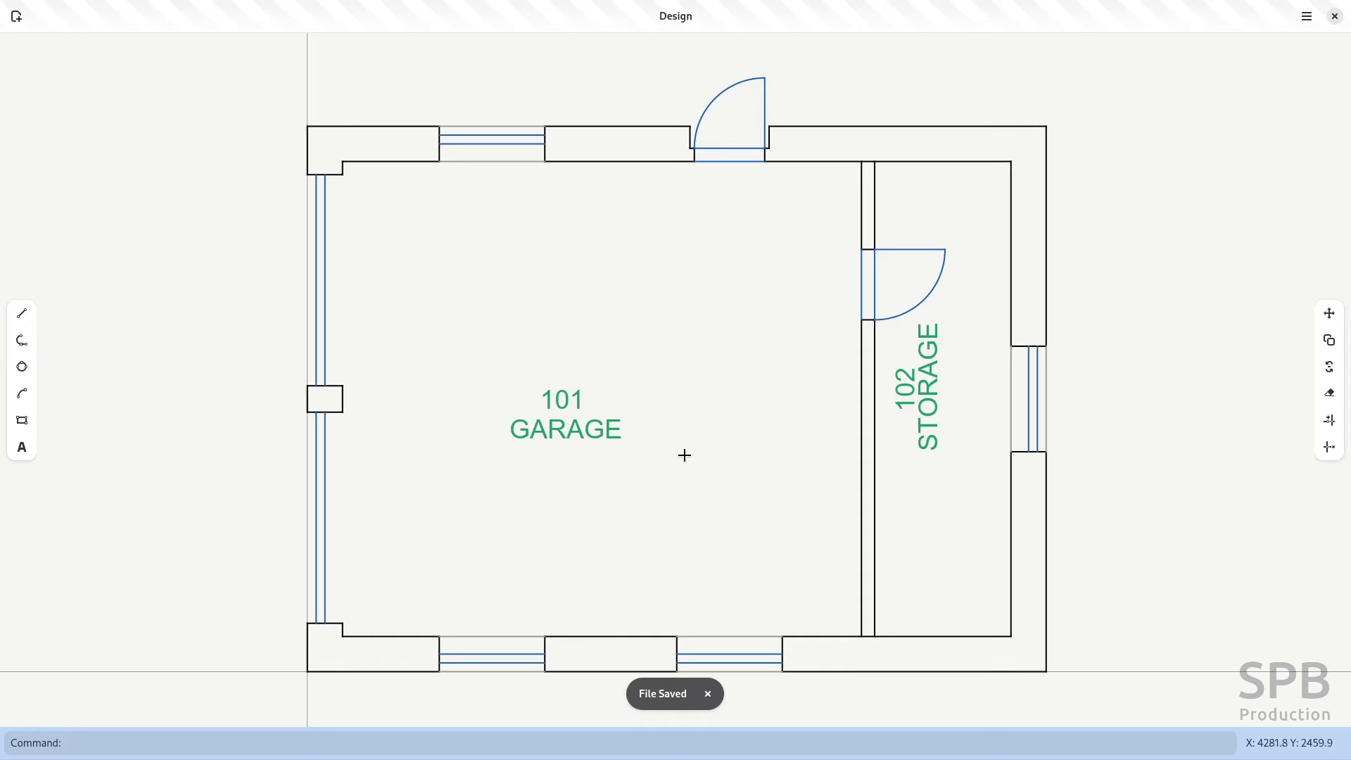
# - Switch to LibreCAD and open tuotorial.dxf from the temp folder to check the exported floor plan
pyautogui.hotkey('alt', 'Tab')
pyautogui.press('Tab')
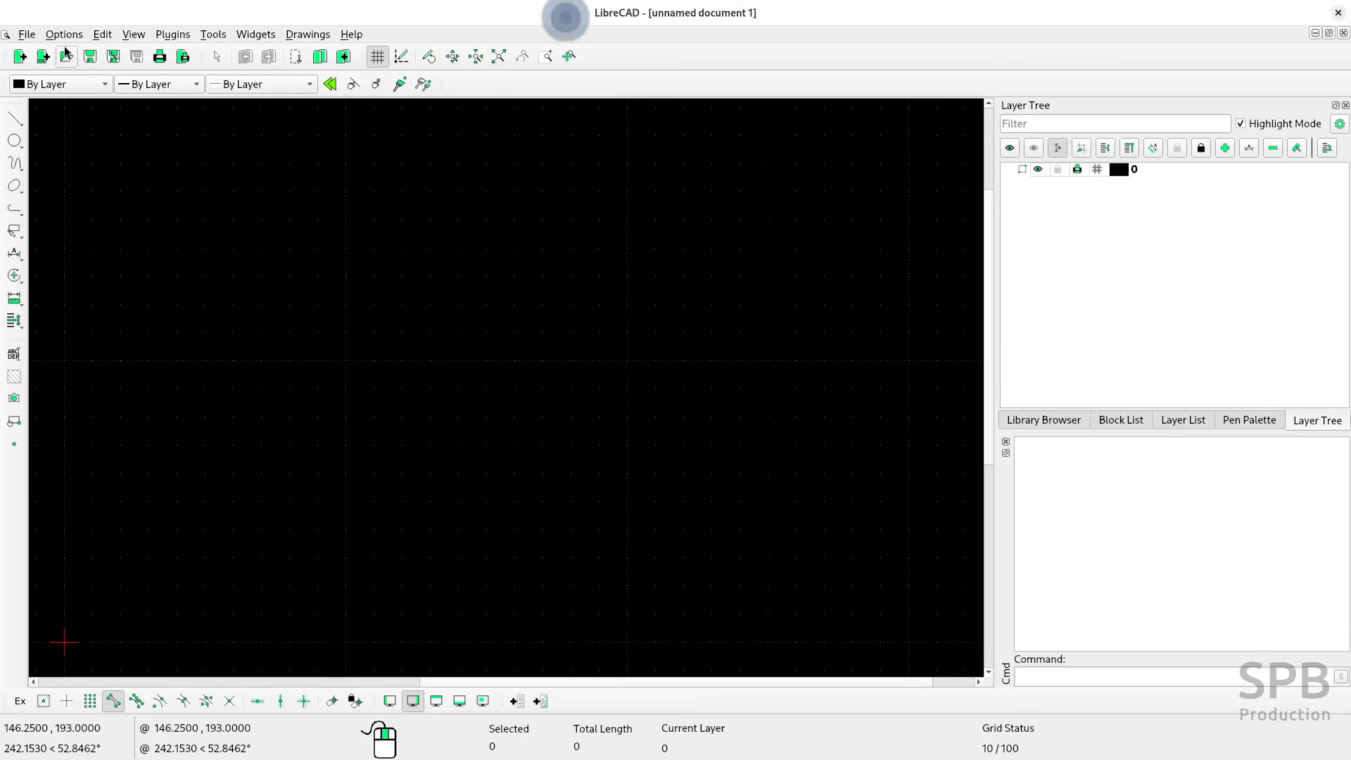
pyautogui.click(28, 35)
pyautogui.click(50, 97)
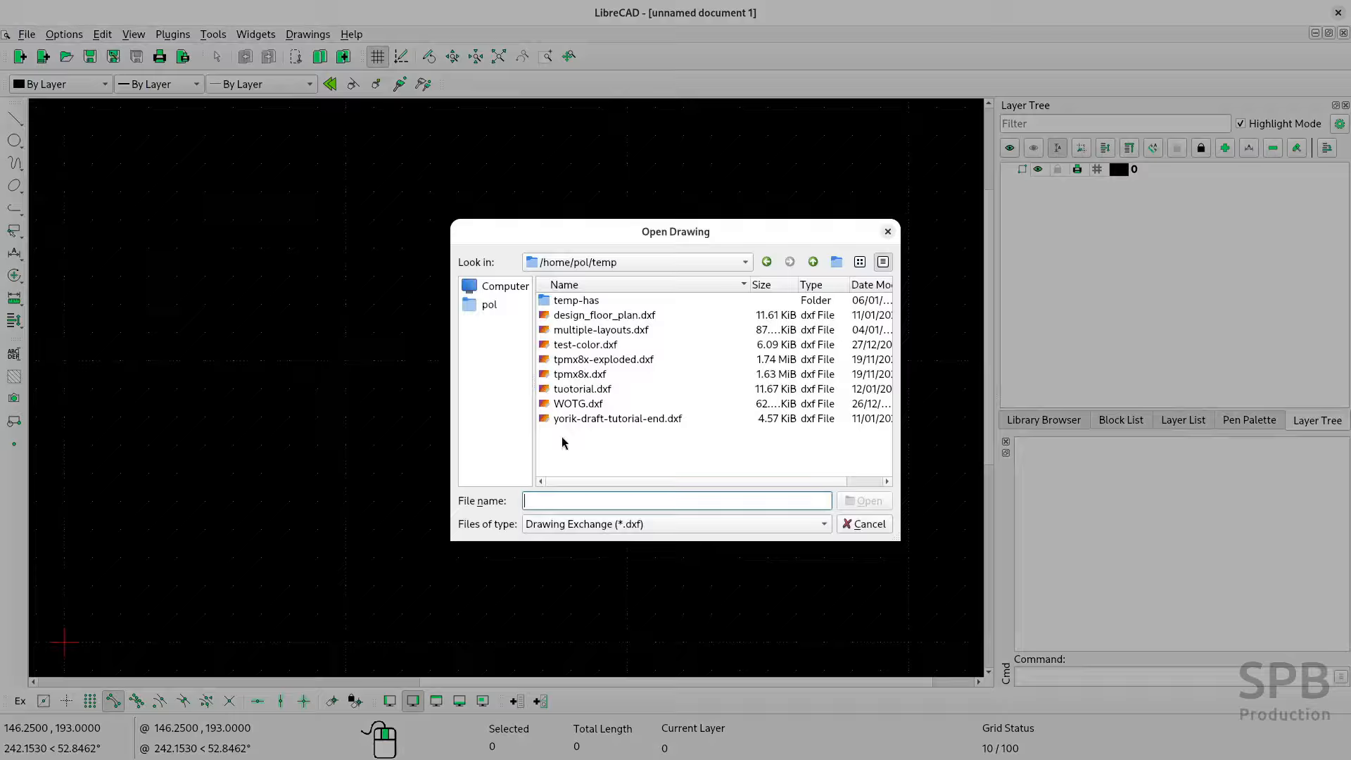
pyautogui.click(579, 391)
pyautogui.click(871, 502)
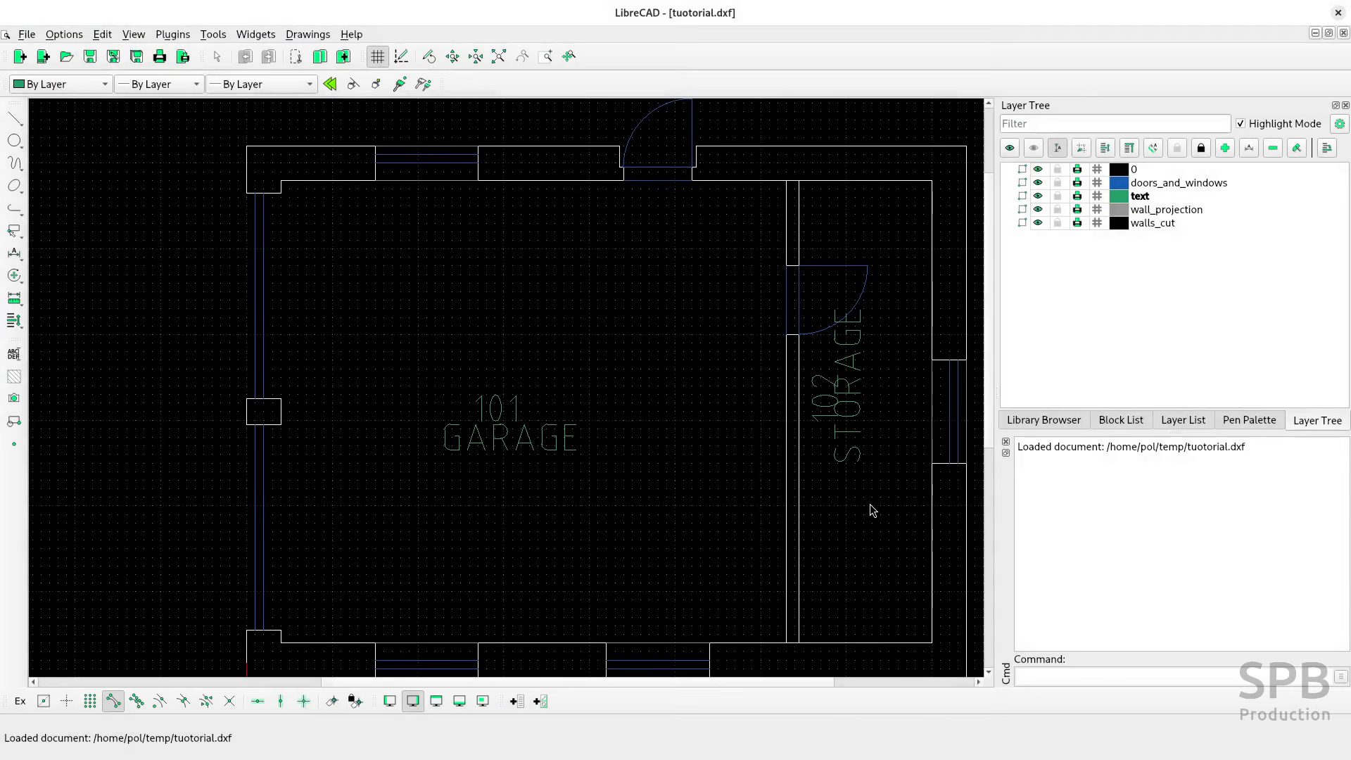
pyautogui.scroll(-1, 618, 444)
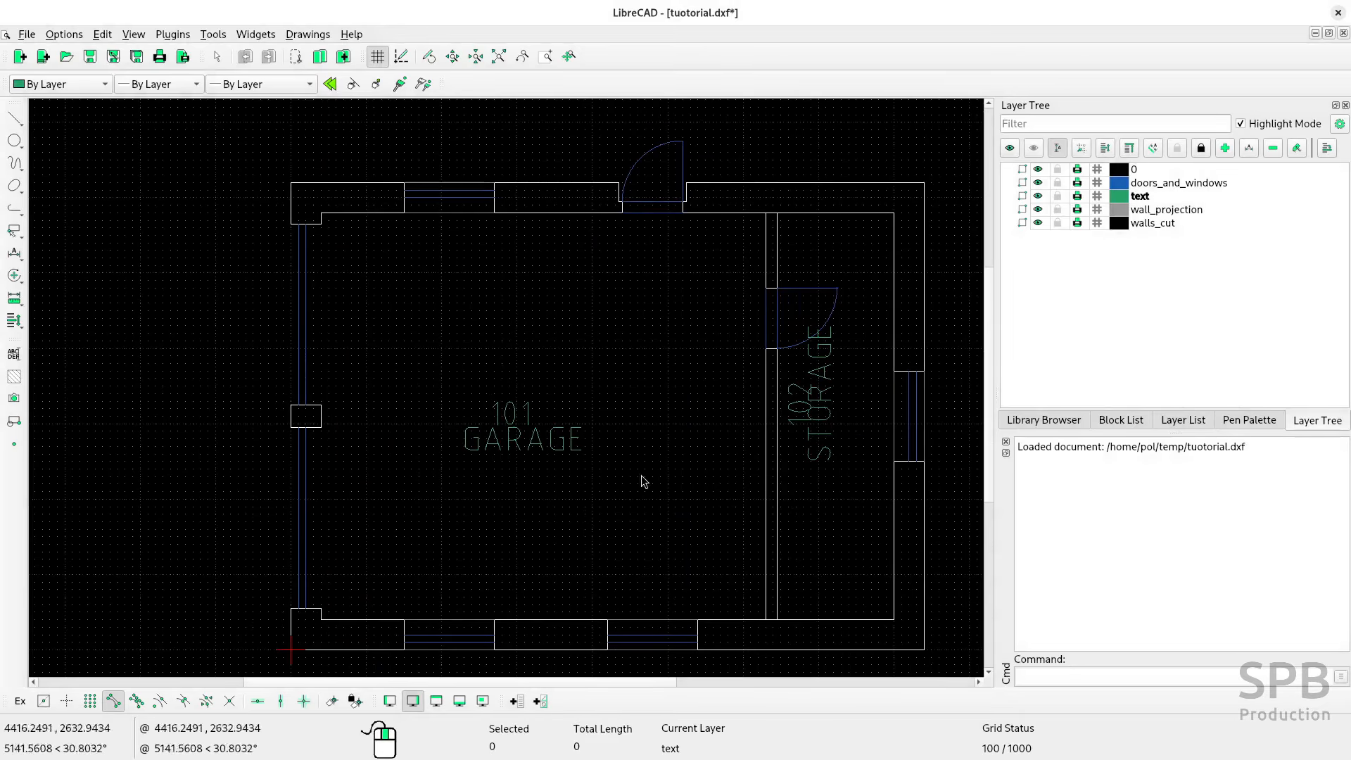
pyautogui.moveTo(647, 479)
pyautogui.mouseDown(button='middle')
pyautogui.moveTo(607, 450)
pyautogui.moveTo(589, 455)
pyautogui.mouseUp(button='middle')
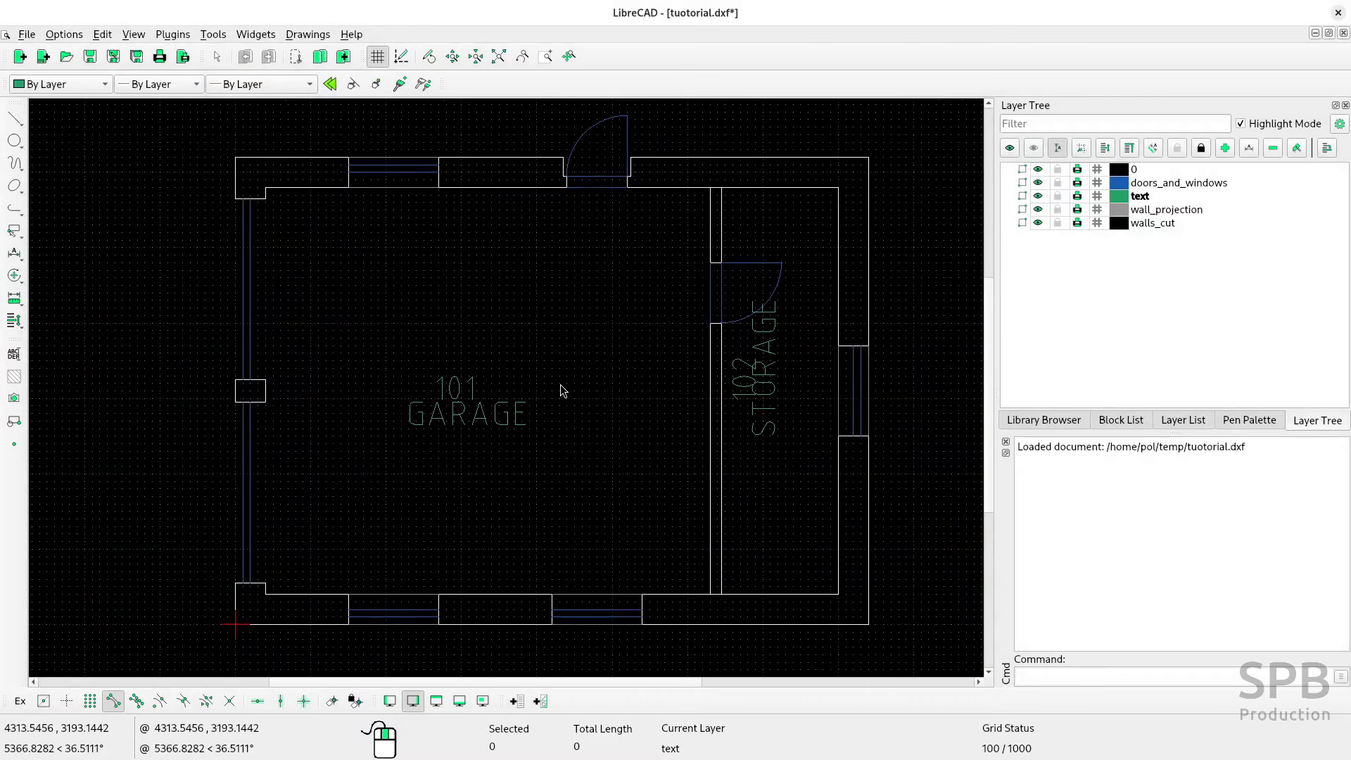
# - Switch back to Design, view the application's version information and close it
pyautogui.hotkey('alt', 'Tab')
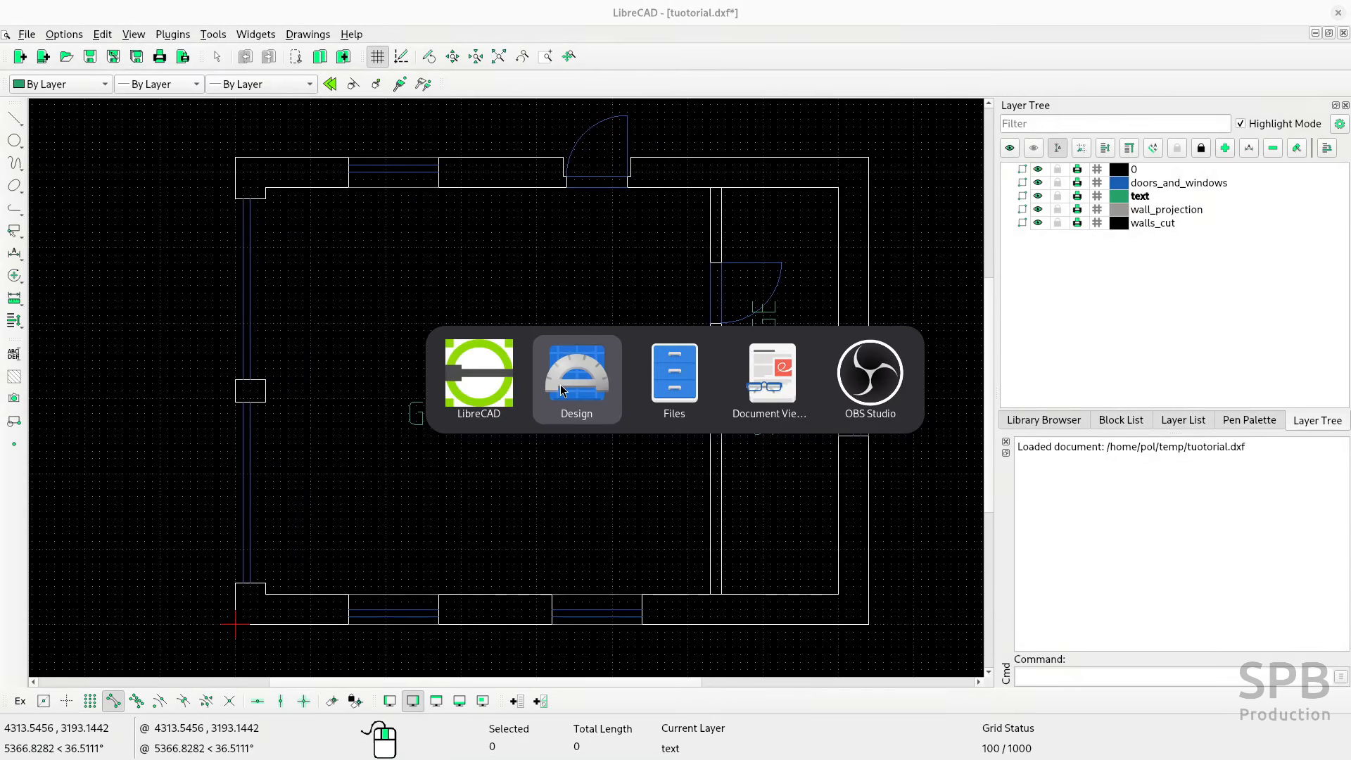
pyautogui.click(560, 389)
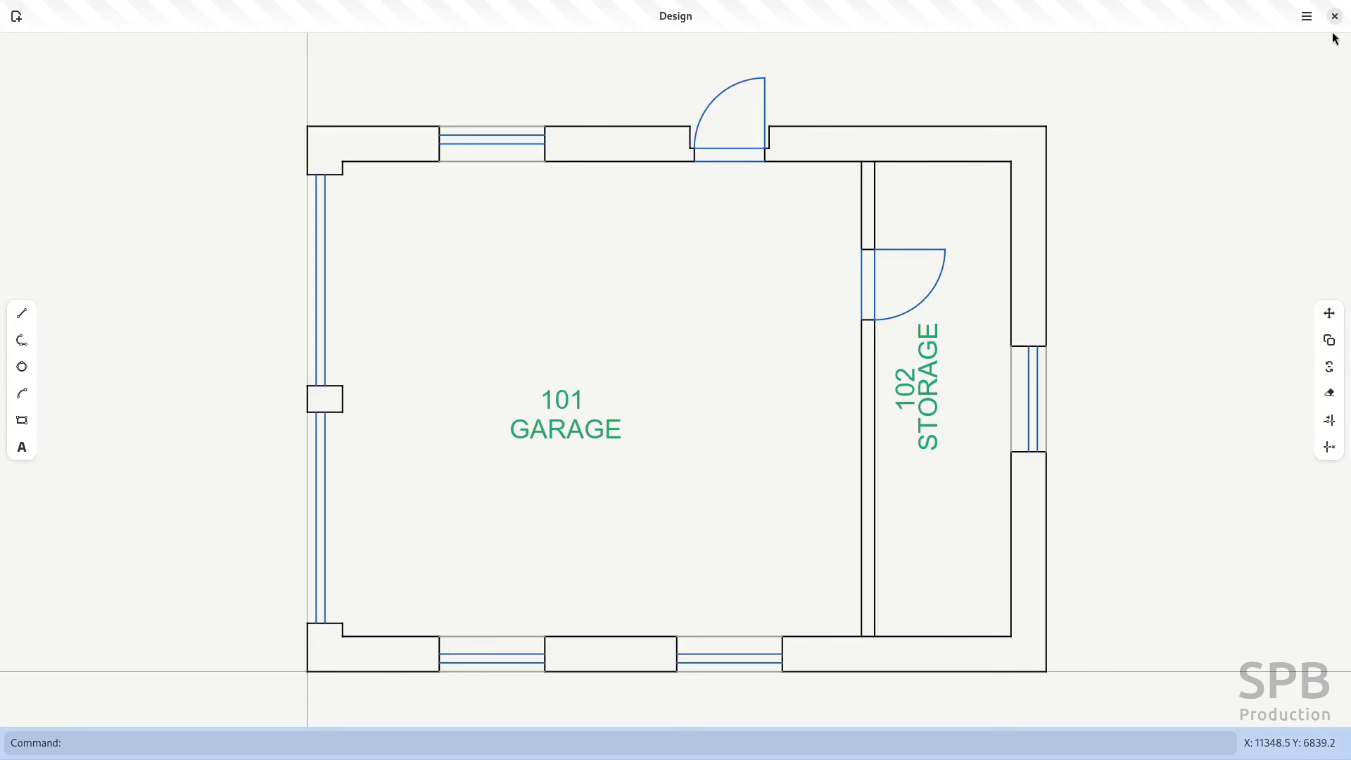
pyautogui.click(1305, 18)
pyautogui.click(1248, 240)
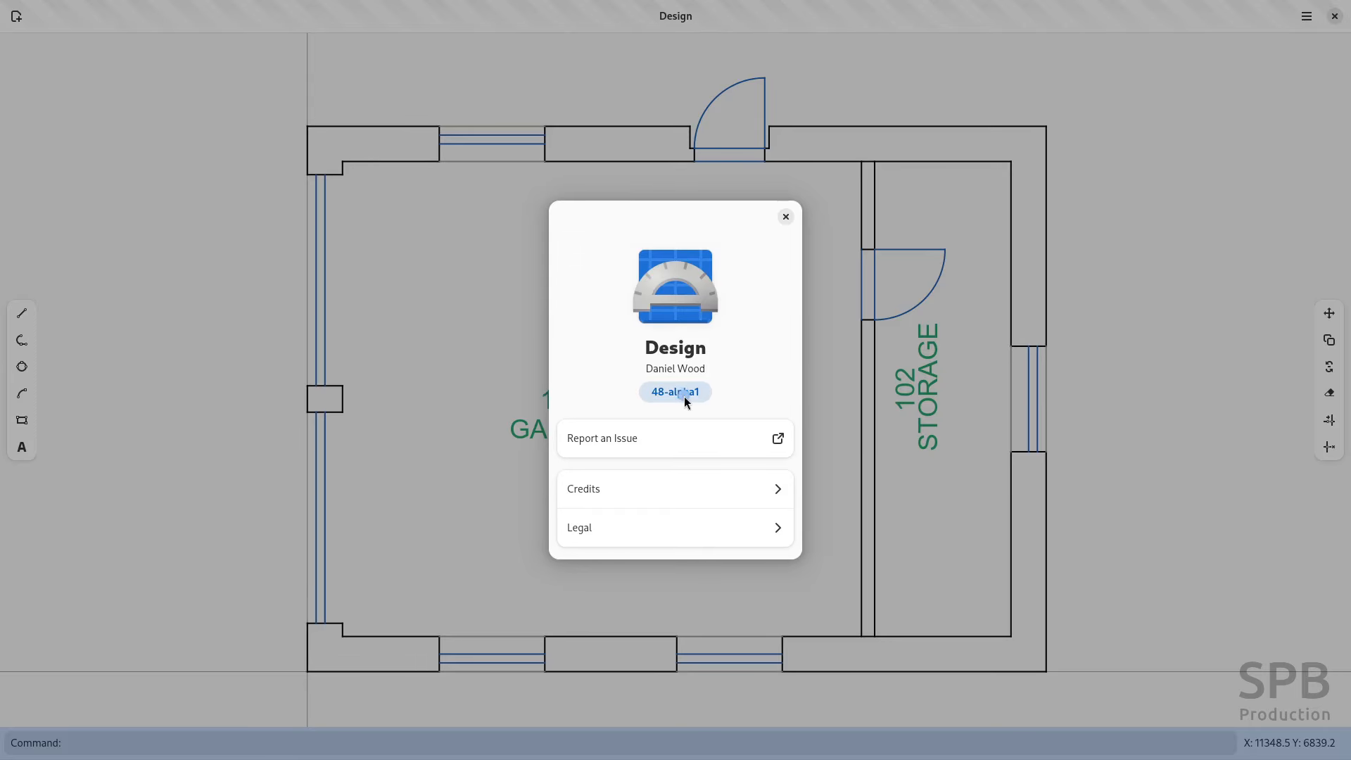
pyautogui.click(786, 217)
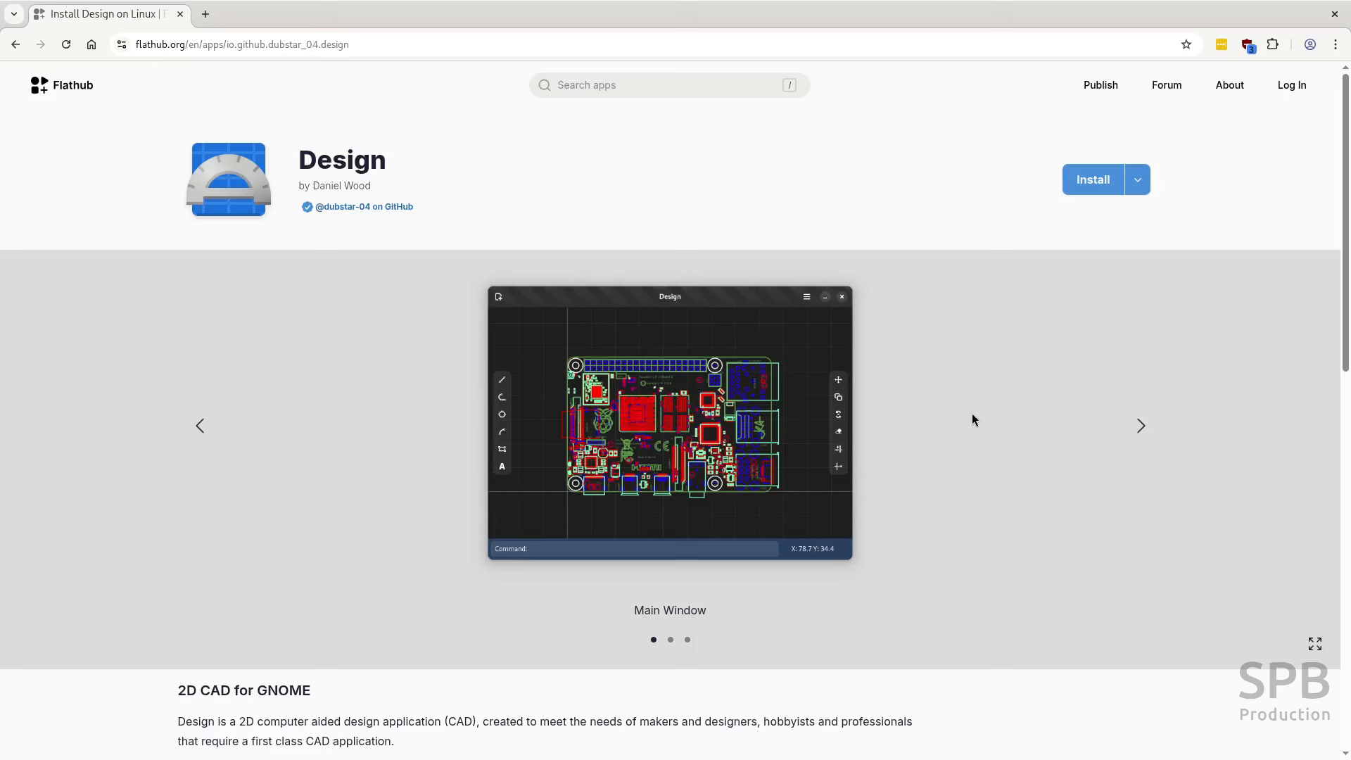
# - Examine Design's Flathub page in the browser, and bring up its GitHub contributors page
pyautogui.click(308, 171)
pyautogui.click(166, 44)
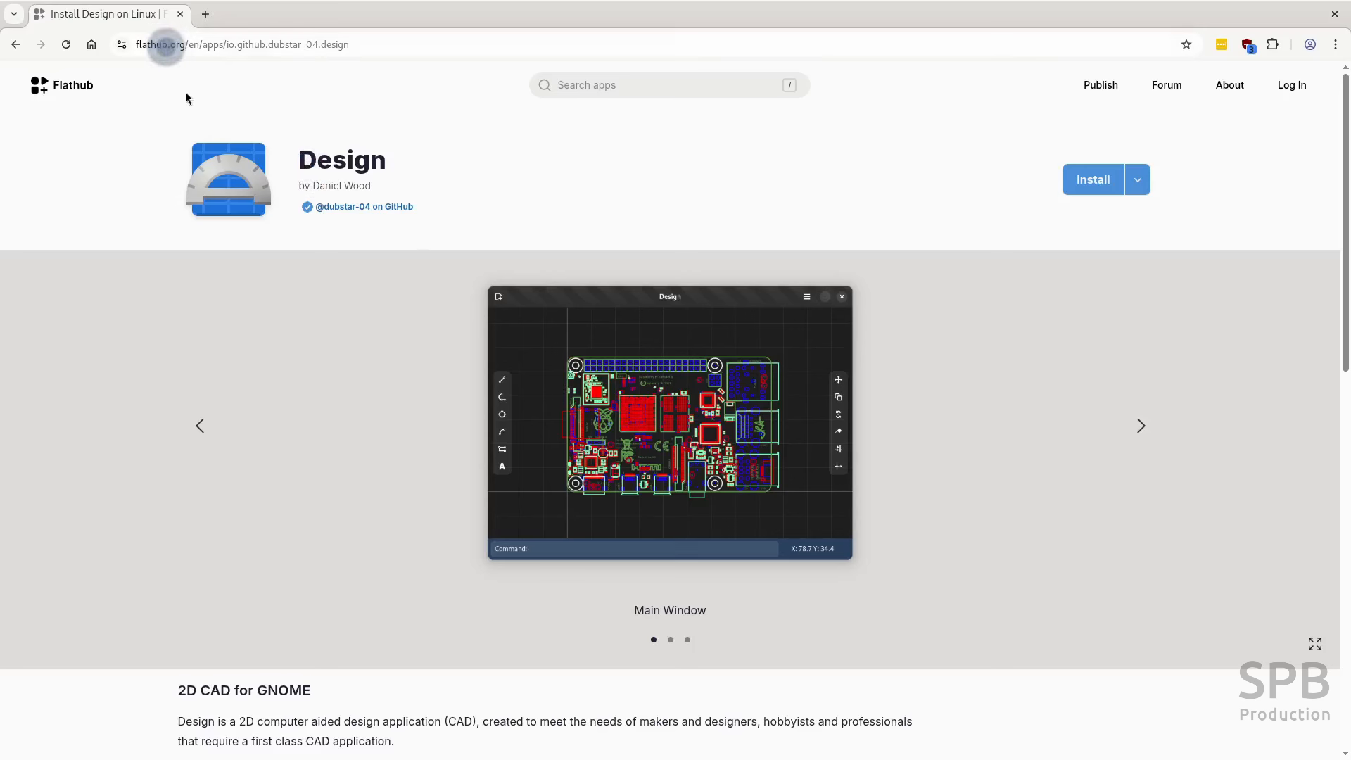
pyautogui.click(217, 56)
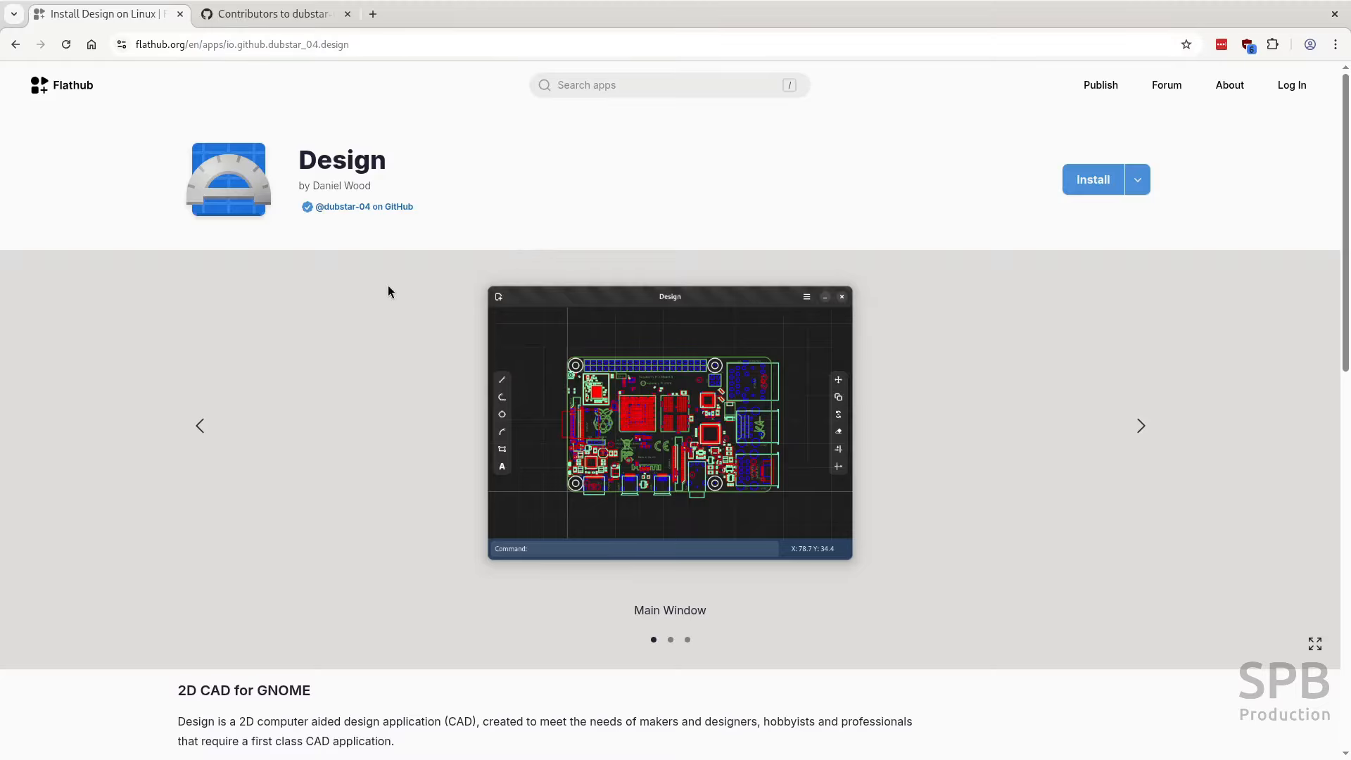
pyautogui.click(291, 15)
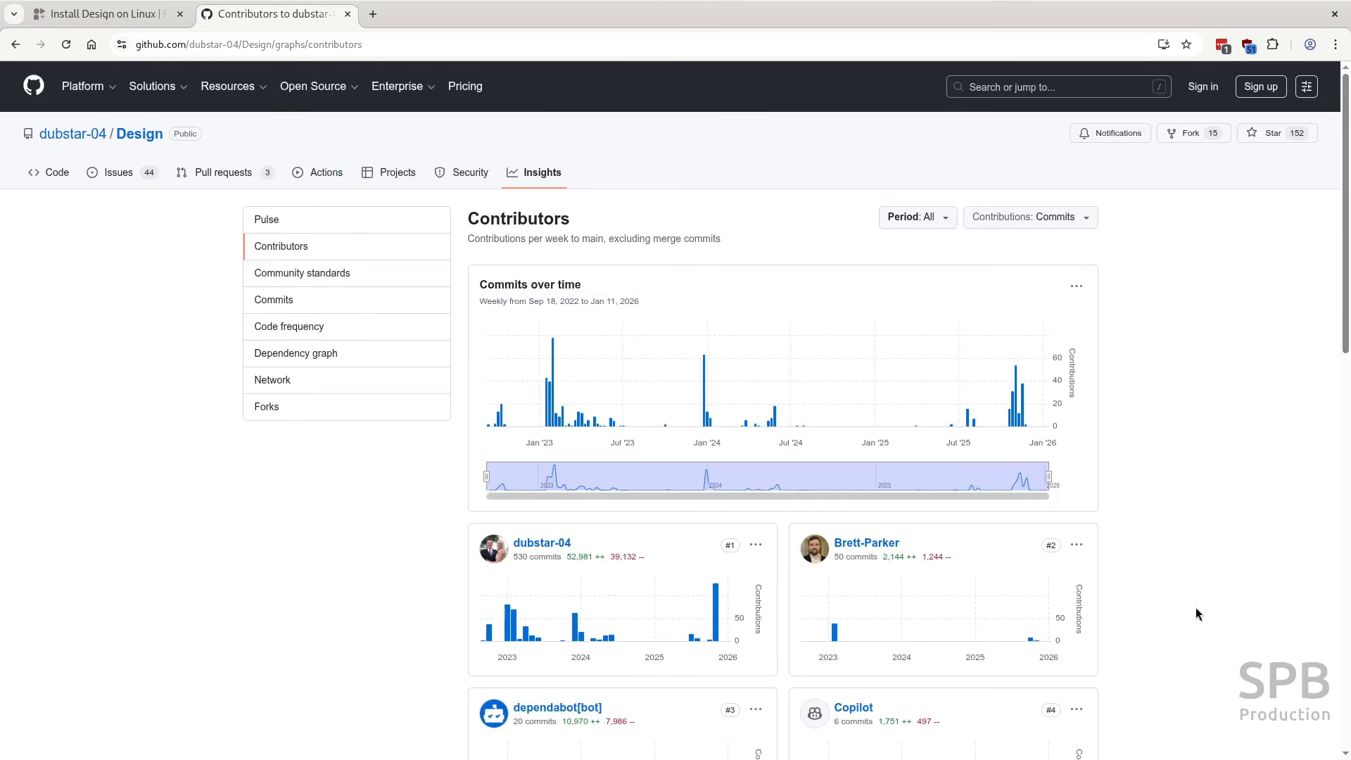
# - Examine the commit history chart and the individual contributors' activity on the GitHub page, and switch back to Design
pyautogui.moveTo(563, 425)
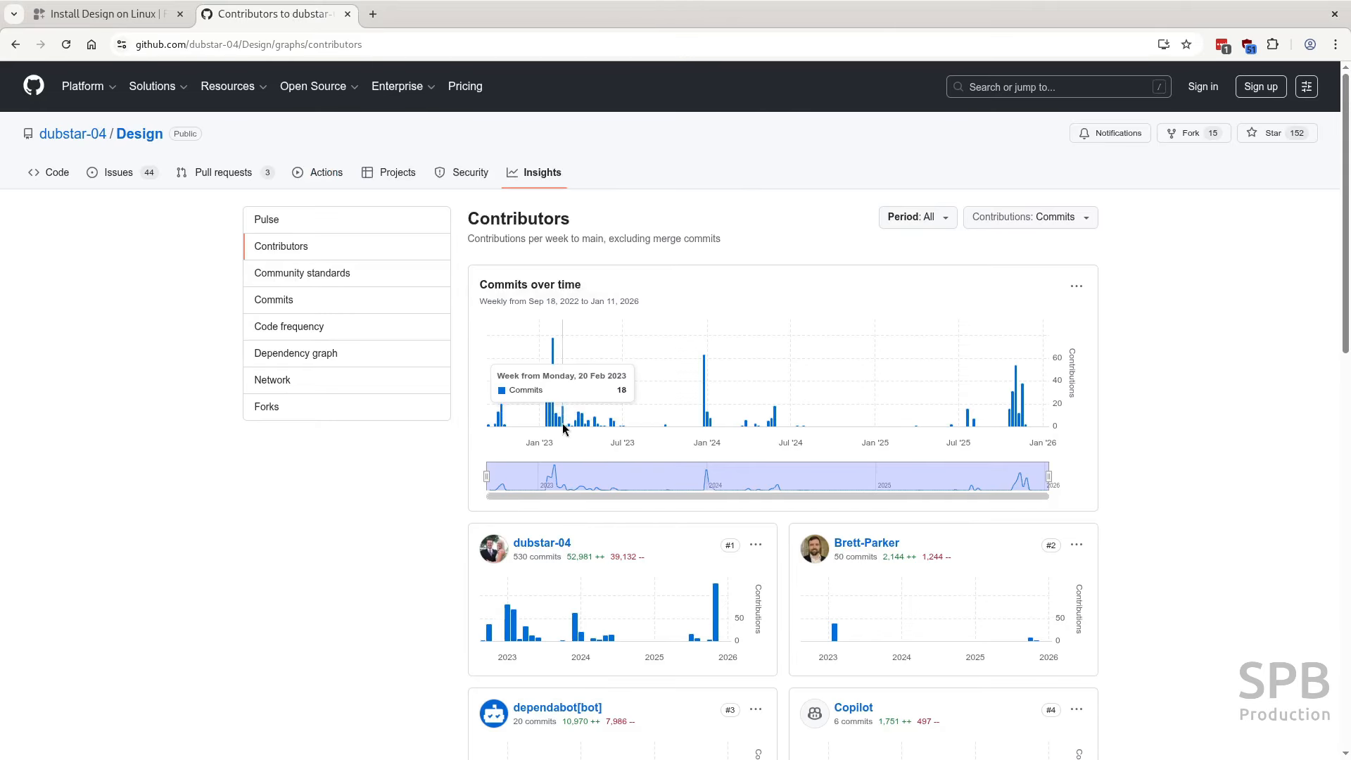
pyautogui.click(1017, 419)
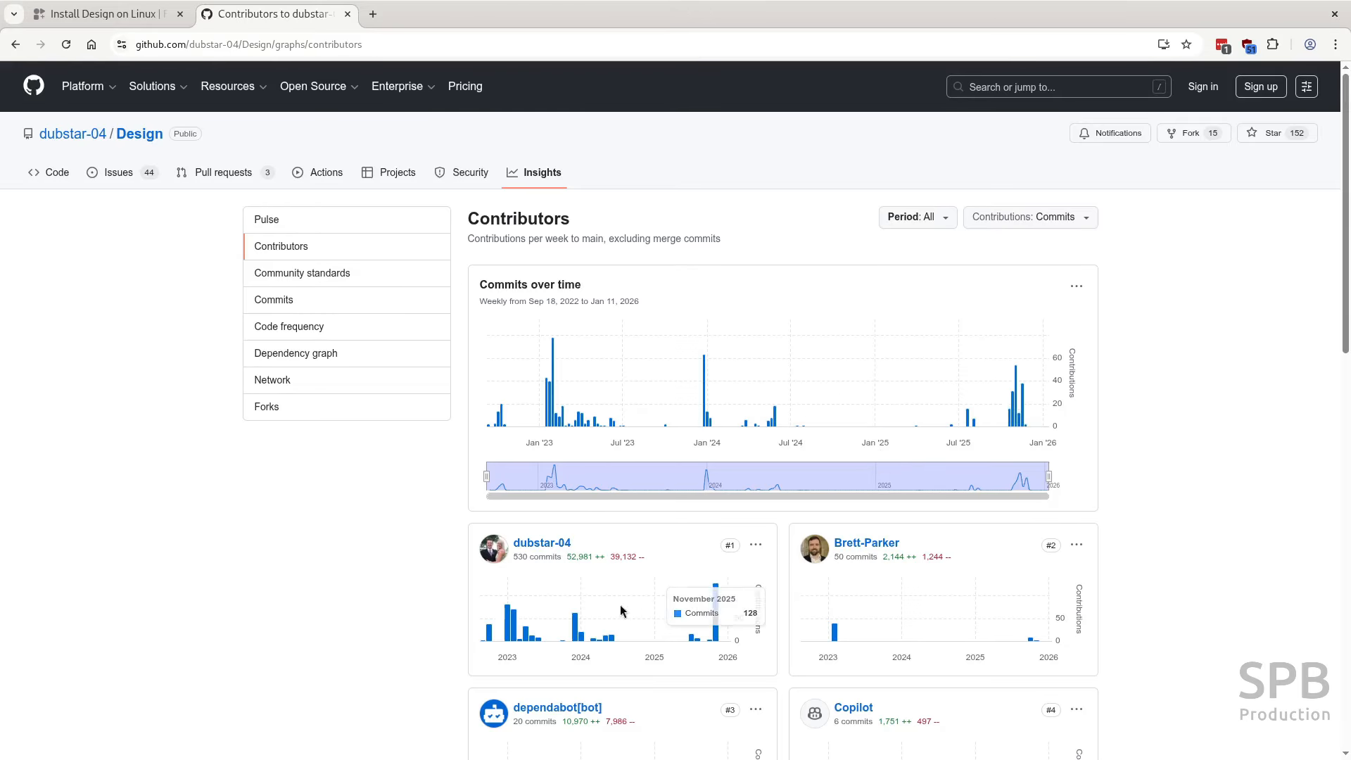
pyautogui.click(539, 547)
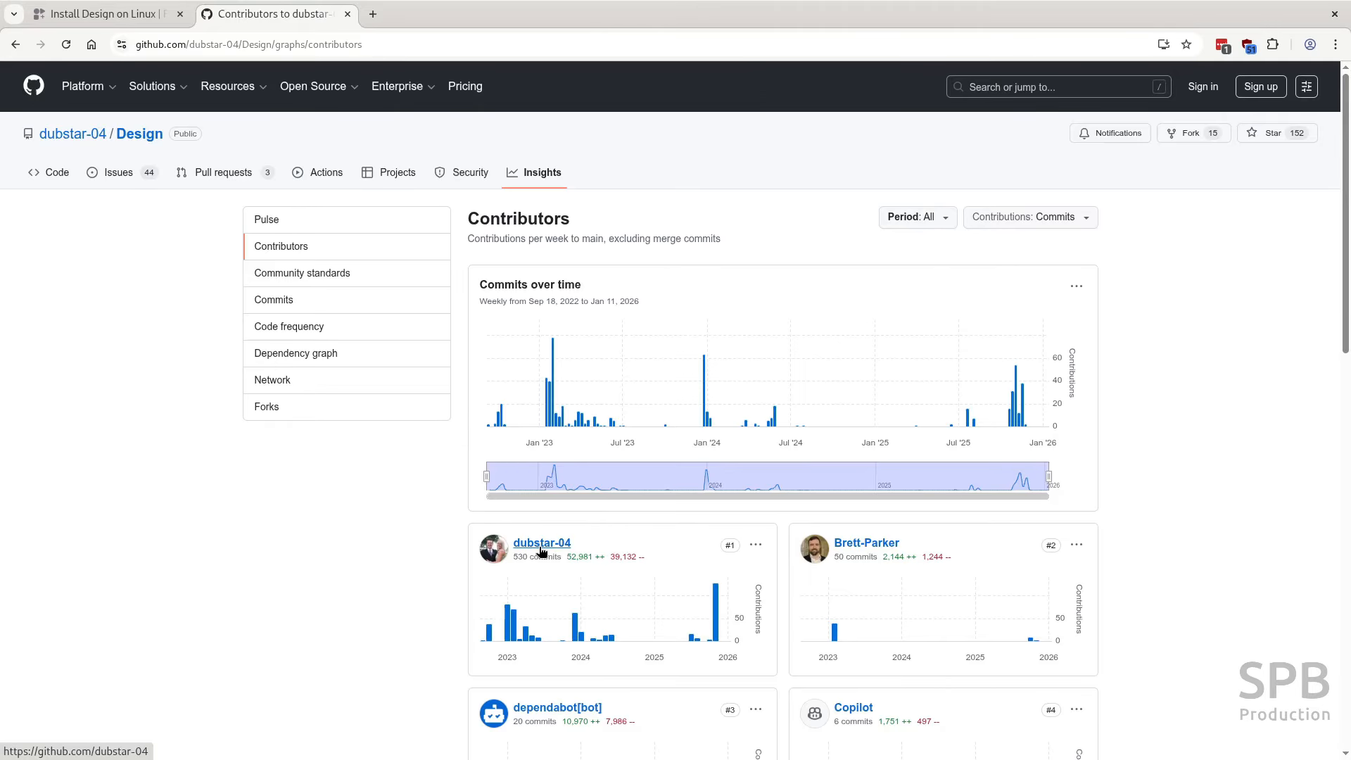
pyautogui.scroll(-7, 541, 550)
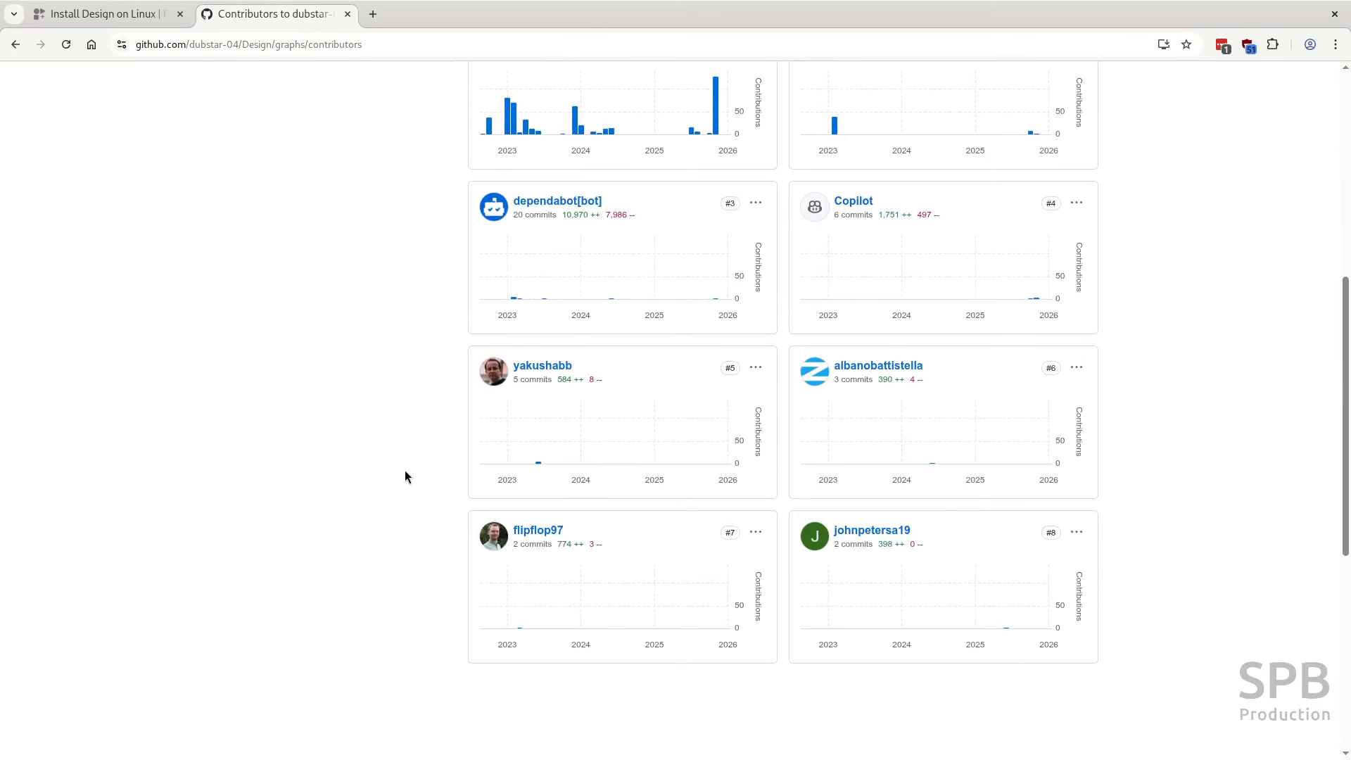
pyautogui.scroll(7, 405, 476)
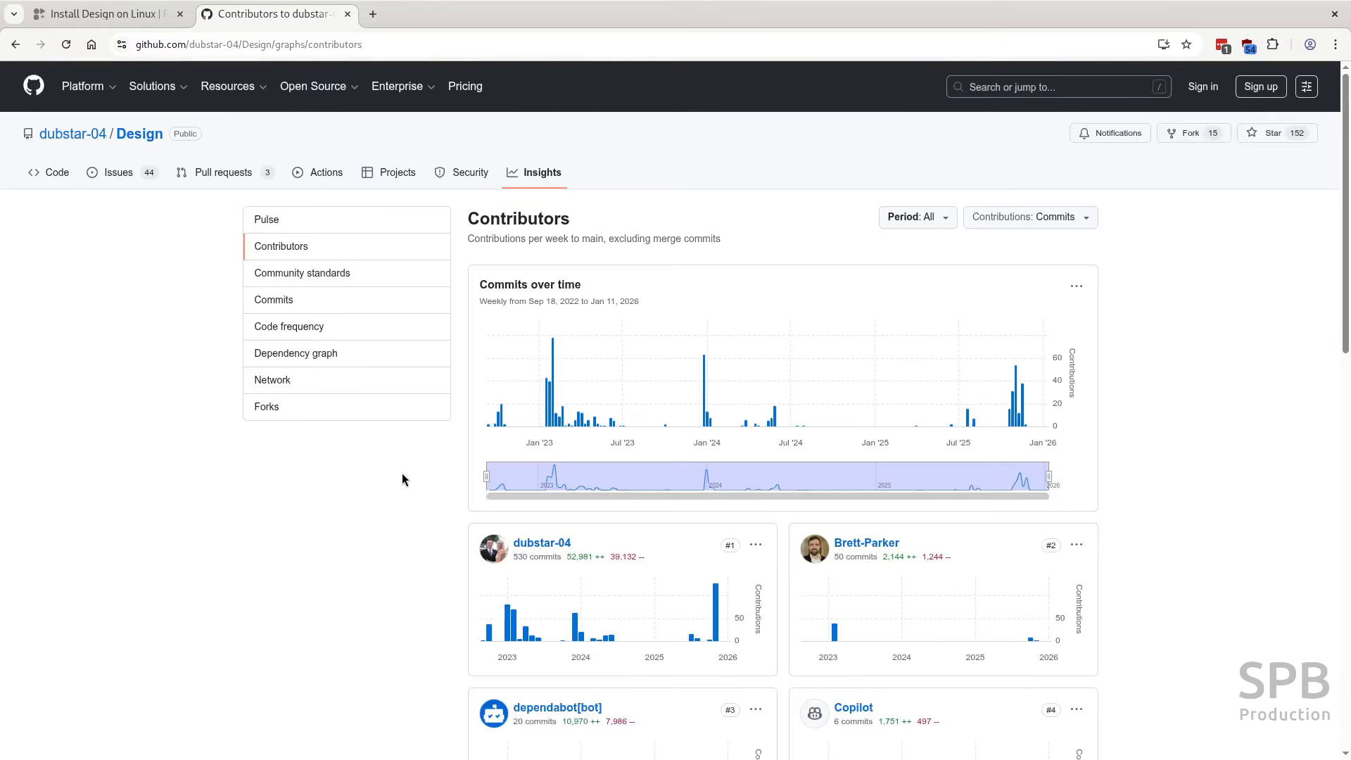
pyautogui.hotkey('alt', 'Tab')
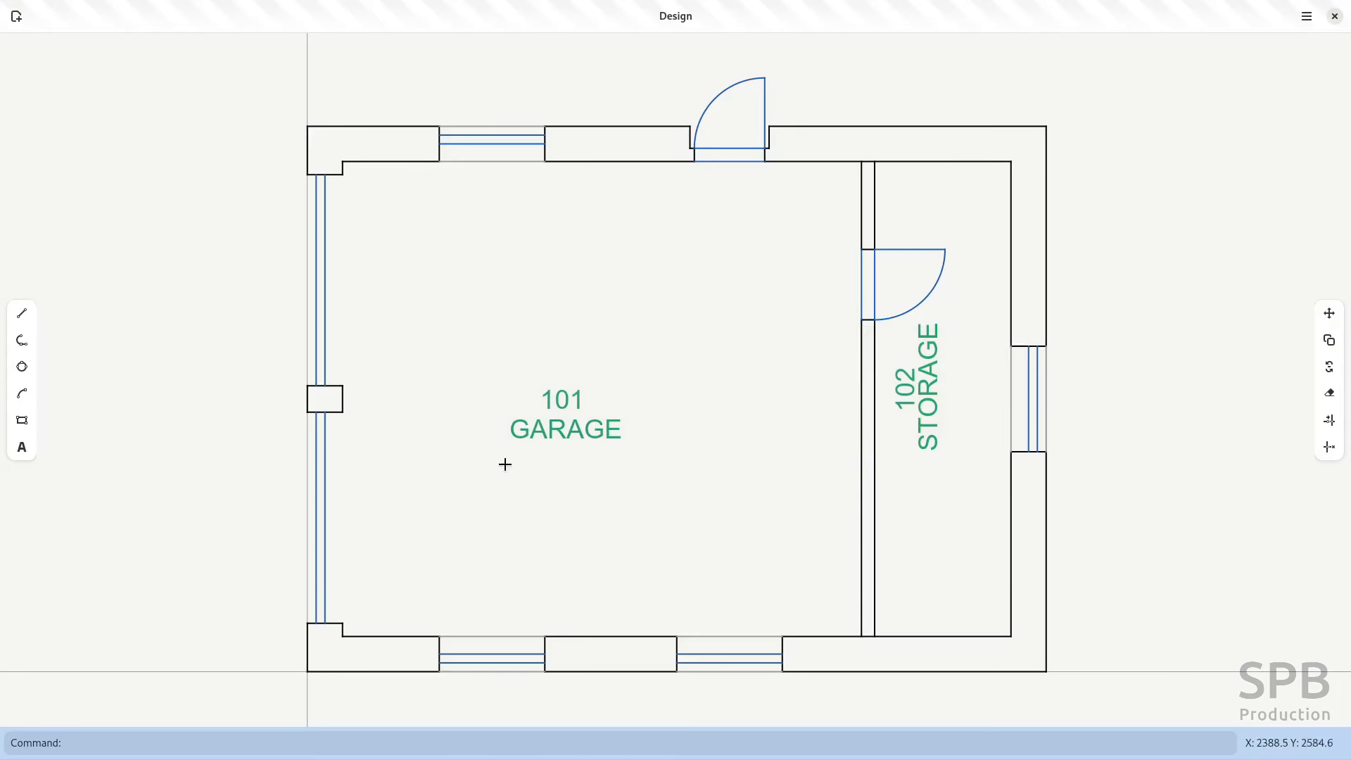